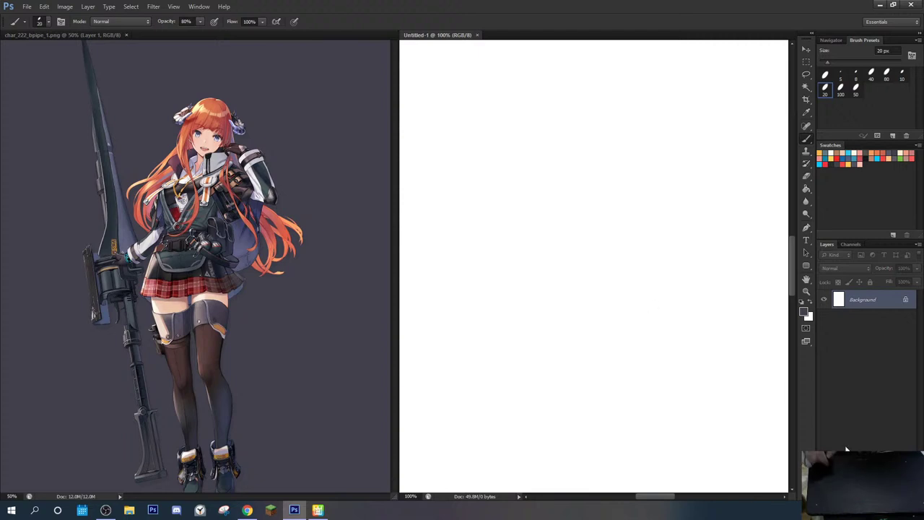
# Step: On a new layer, sketch a round head with curved face guidelines and a jawline using the 5 px brush
pyautogui.hotkey('ctrl', 'shift', 'alt', 'n')
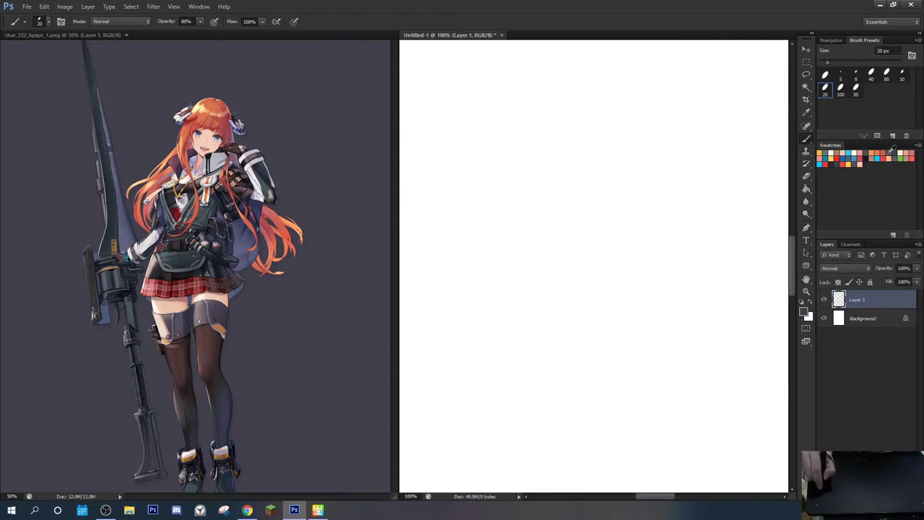
pyautogui.click(840, 75)
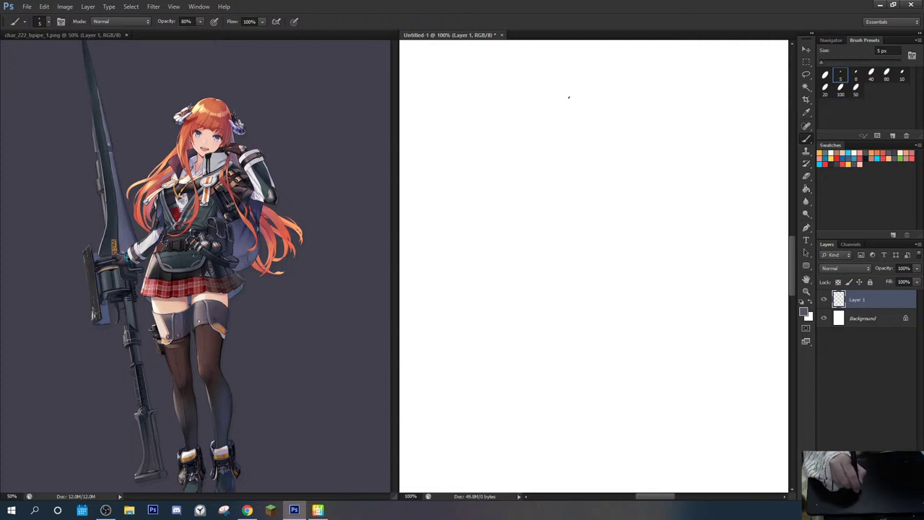
pyautogui.moveTo(544, 153); pyautogui.dragTo(547, 178)
pyautogui.moveTo(571, 99)
pyautogui.mouseDown()
pyautogui.moveTo(626, 87)
pyautogui.moveTo(650, 107)
pyautogui.moveTo(668, 180)
pyautogui.mouseUp()
pyautogui.moveTo(554, 190); pyautogui.dragTo(584, 206)
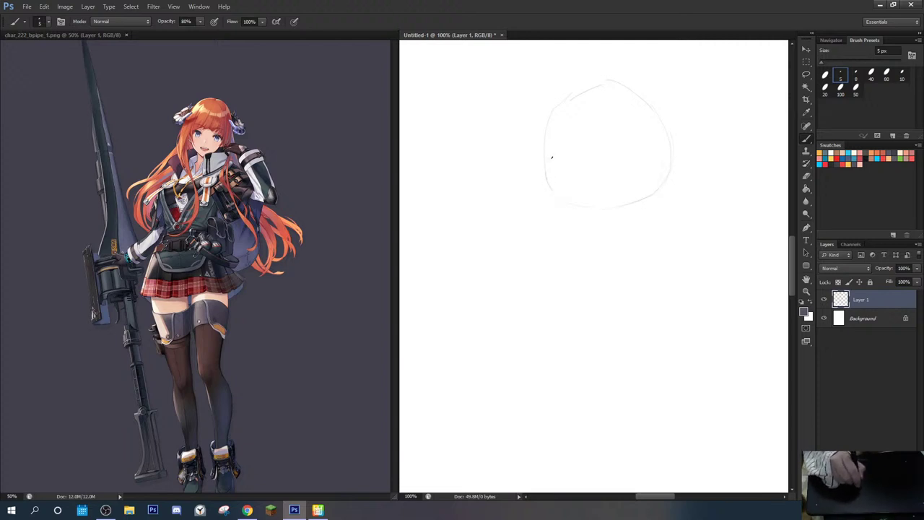
pyautogui.moveTo(599, 90)
pyautogui.mouseDown()
pyautogui.moveTo(581, 111)
pyautogui.moveTo(588, 207)
pyautogui.moveTo(538, 150)
pyautogui.moveTo(549, 213)
pyautogui.moveTo(601, 221)
pyautogui.moveTo(593, 223)
pyautogui.moveTo(660, 201)
pyautogui.mouseUp()
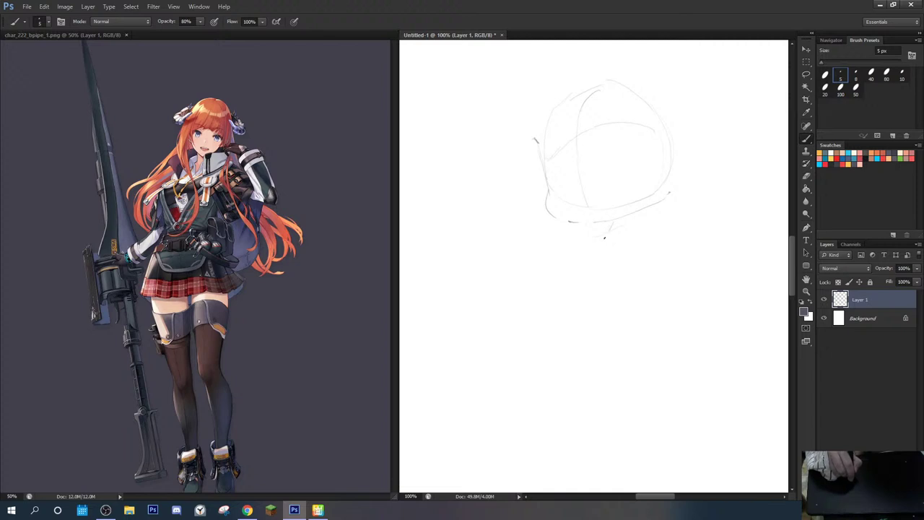
# Step: Sketch the neck and a narrow torso below the head, closing it with pointed hip lines
pyautogui.moveTo(604, 237)
pyautogui.mouseDown()
pyautogui.moveTo(577, 303)
pyautogui.moveTo(572, 332)
pyautogui.mouseUp()
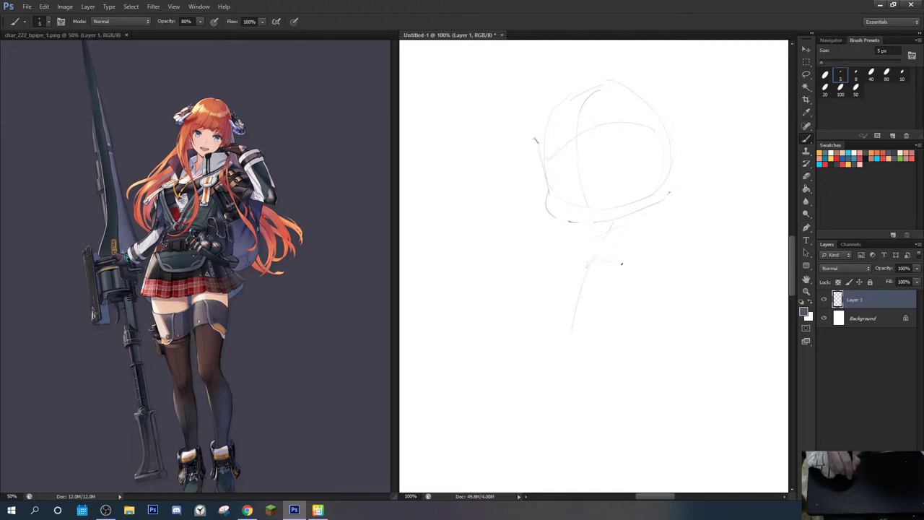
pyautogui.moveTo(633, 237)
pyautogui.mouseDown()
pyautogui.moveTo(621, 264)
pyautogui.moveTo(590, 246)
pyautogui.moveTo(578, 272)
pyautogui.moveTo(622, 313)
pyautogui.mouseUp()
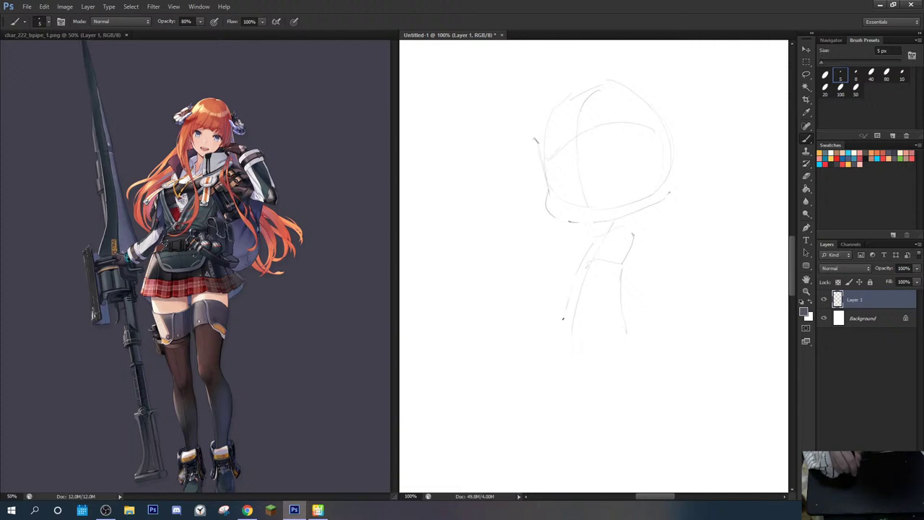
pyautogui.moveTo(560, 325)
pyautogui.mouseDown()
pyautogui.moveTo(580, 349)
pyautogui.moveTo(622, 316)
pyautogui.mouseUp()
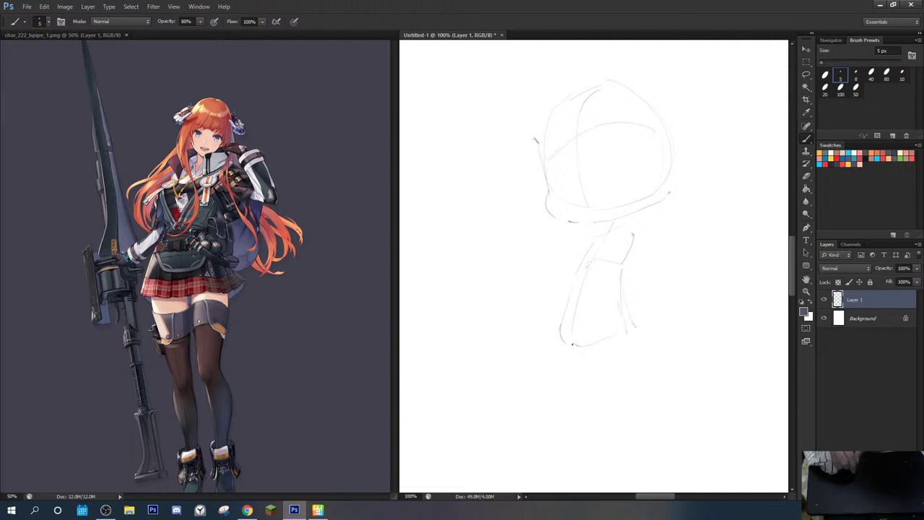
pyautogui.moveTo(571, 344)
pyautogui.mouseDown()
pyautogui.moveTo(578, 367)
pyautogui.moveTo(632, 334)
pyautogui.mouseUp()
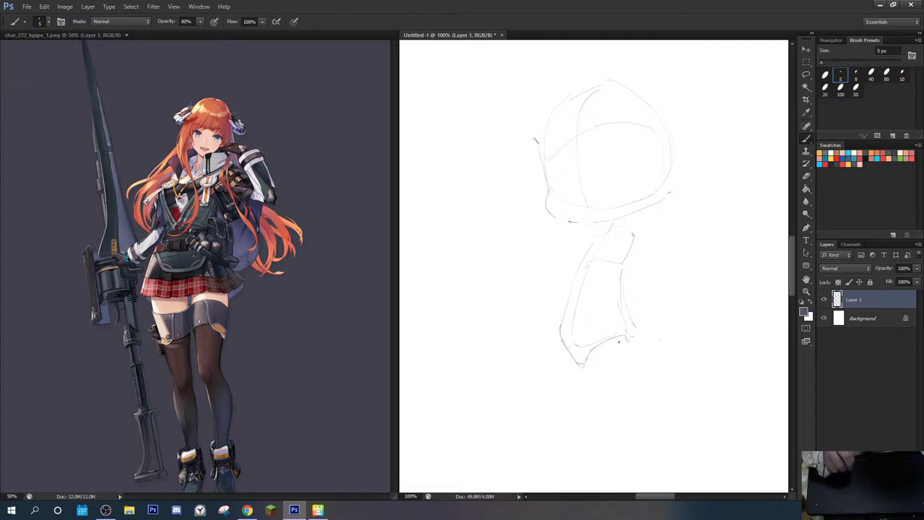
# Step: Sketch both legs below the hips, with wide thighs, tapered lower legs and short ground lines for the feet
pyautogui.moveTo(616, 347); pyautogui.dragTo(627, 407)
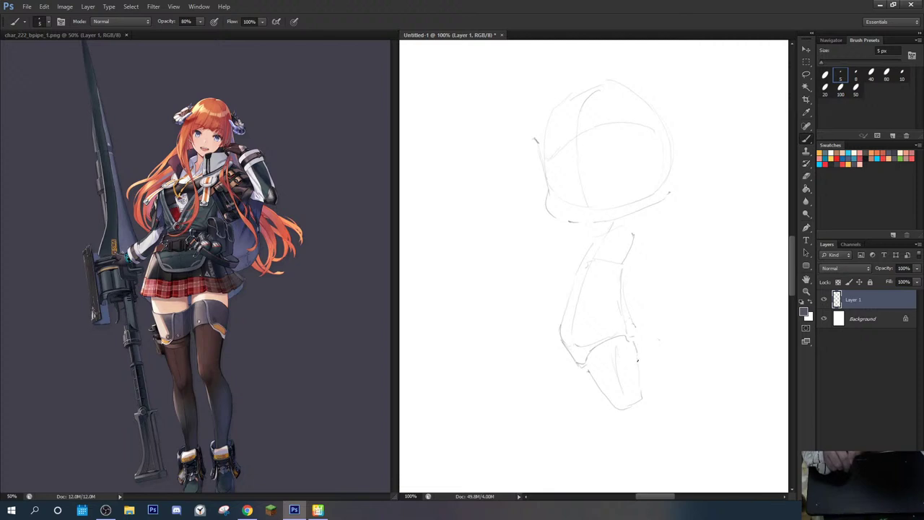
pyautogui.moveTo(637, 354); pyautogui.dragTo(634, 380)
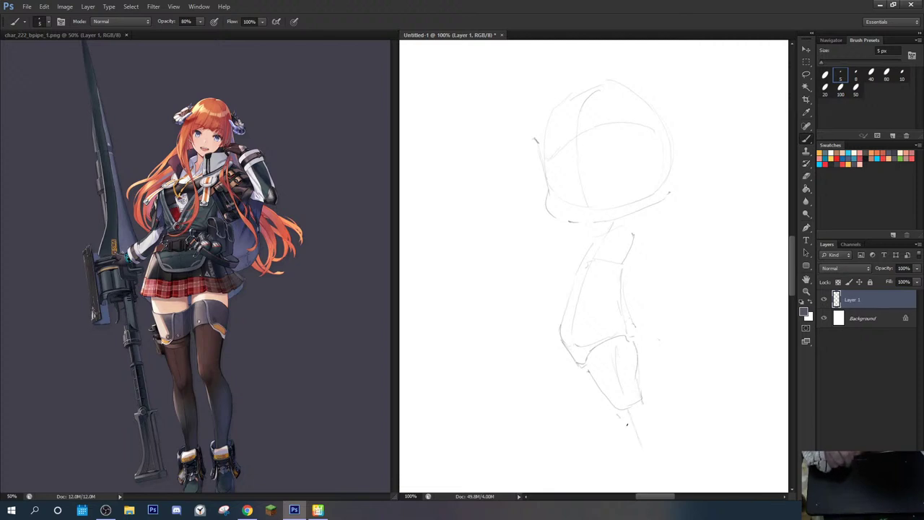
pyautogui.moveTo(617, 412); pyautogui.dragTo(651, 463)
pyautogui.moveTo(638, 405); pyautogui.dragTo(641, 418)
pyautogui.moveTo(654, 461); pyautogui.dragTo(643, 464)
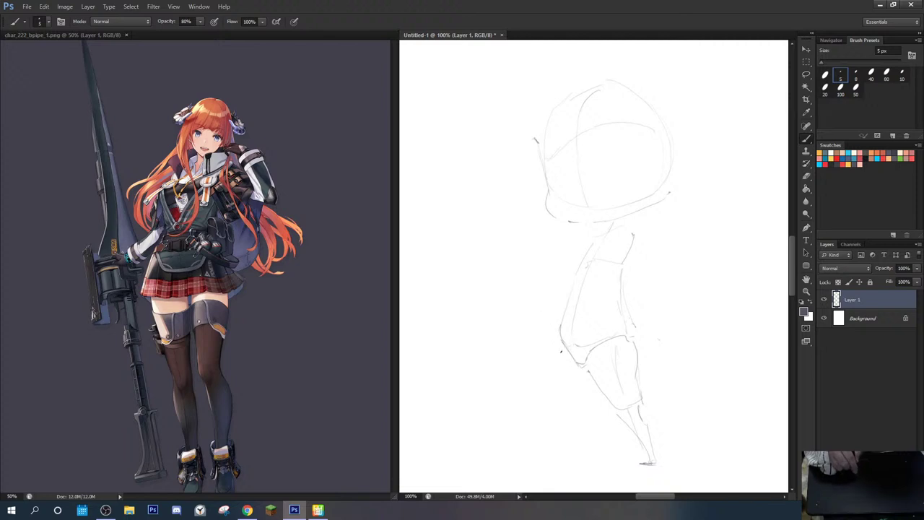
pyautogui.moveTo(566, 309)
pyautogui.mouseDown()
pyautogui.moveTo(556, 354)
pyautogui.moveTo(555, 336)
pyautogui.moveTo(586, 396)
pyautogui.mouseUp()
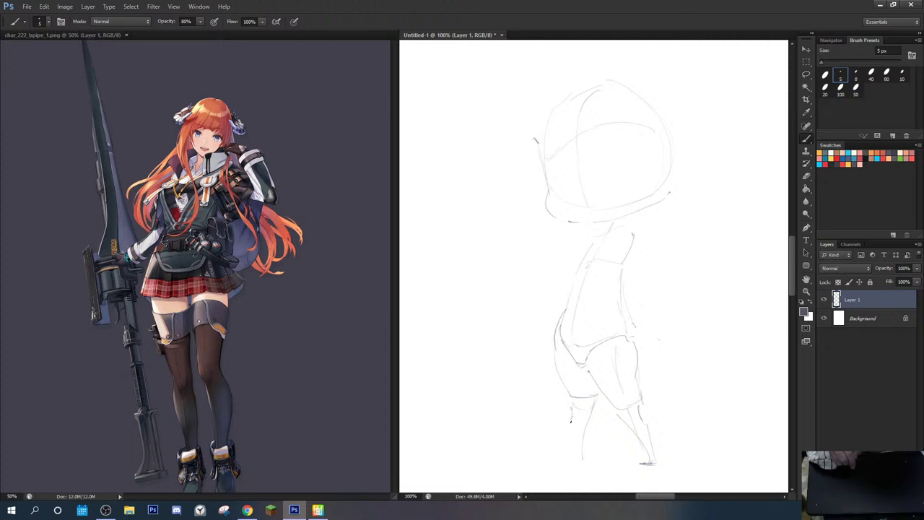
pyautogui.moveTo(585, 437)
pyautogui.mouseDown()
pyautogui.moveTo(580, 463)
pyautogui.moveTo(591, 465)
pyautogui.mouseUp()
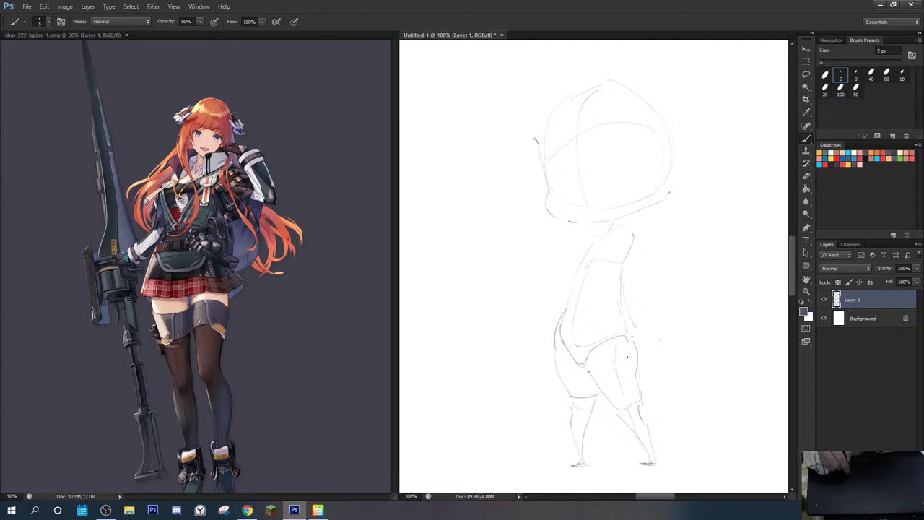
# Step: Lasso the rear leg, shift it slightly outward from the body, and deselect it
pyautogui.press('l')
pyautogui.moveTo(586, 377)
pyautogui.mouseDown()
pyautogui.moveTo(638, 313)
pyautogui.moveTo(673, 420)
pyautogui.moveTo(653, 474)
pyautogui.moveTo(586, 380)
pyautogui.mouseUp()
pyautogui.moveTo(602, 383); pyautogui.dragTo(617, 383)
pyautogui.hotkey('ctrl', 'd')
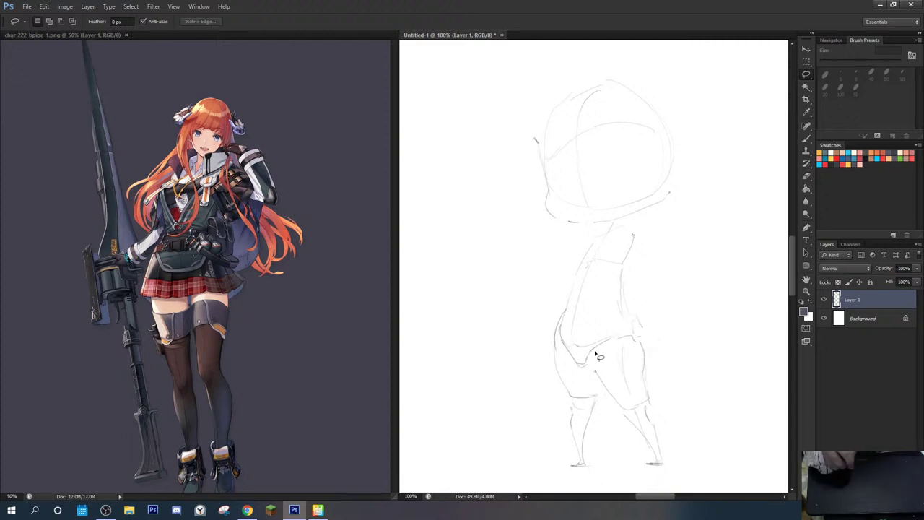
# Step: Erase the front leg's bulging thigh outline and redraw it narrower down to the knee
pyautogui.press('e')
pyautogui.press('b')
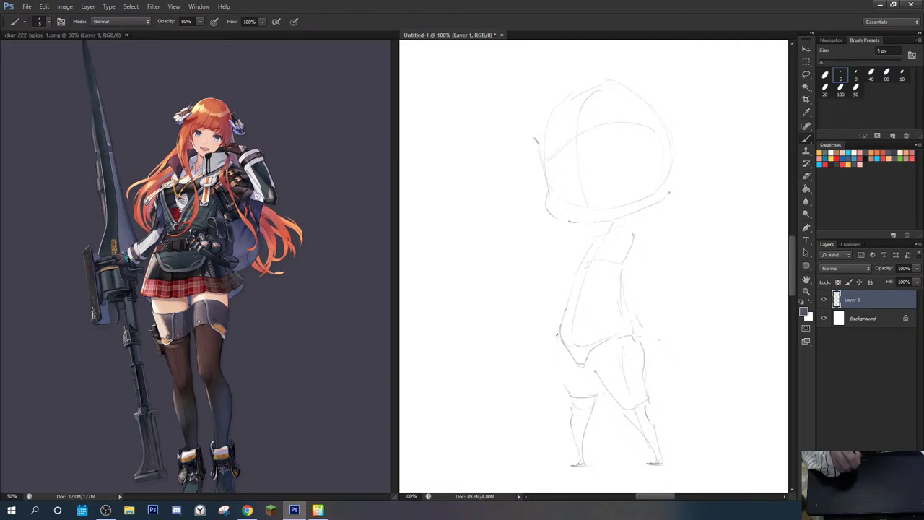
pyautogui.moveTo(558, 342)
pyautogui.mouseDown()
pyautogui.moveTo(565, 379)
pyautogui.moveTo(592, 388)
pyautogui.moveTo(595, 377)
pyautogui.moveTo(593, 403)
pyautogui.mouseUp()
pyautogui.press('e')
pyautogui.press('b')
pyautogui.press('e')
pyautogui.press('b')
pyautogui.press('e')
pyautogui.press('b')
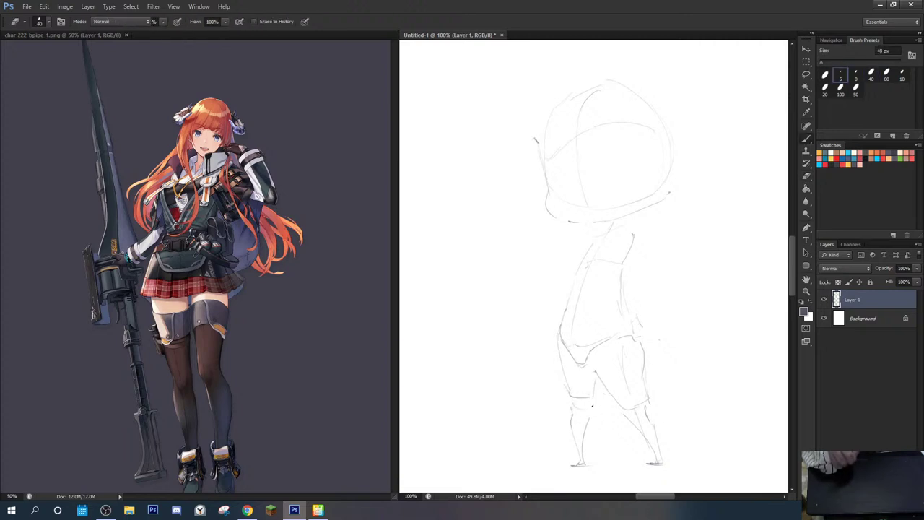
# Step: Clean up and redraw the rear thigh's outer contour and the back line from waist to hip
pyautogui.press('e')
pyautogui.press('b')
pyautogui.moveTo(638, 338); pyautogui.dragTo(642, 359)
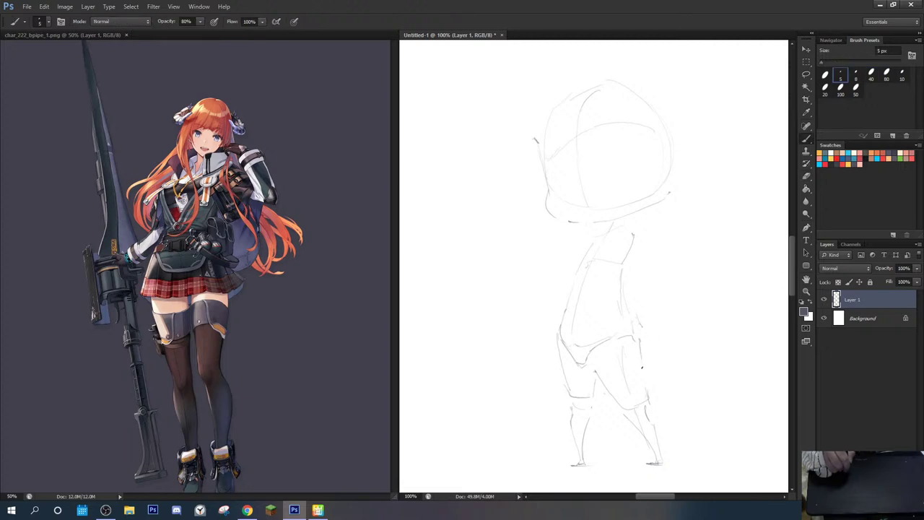
pyautogui.press('e')
pyautogui.press('b')
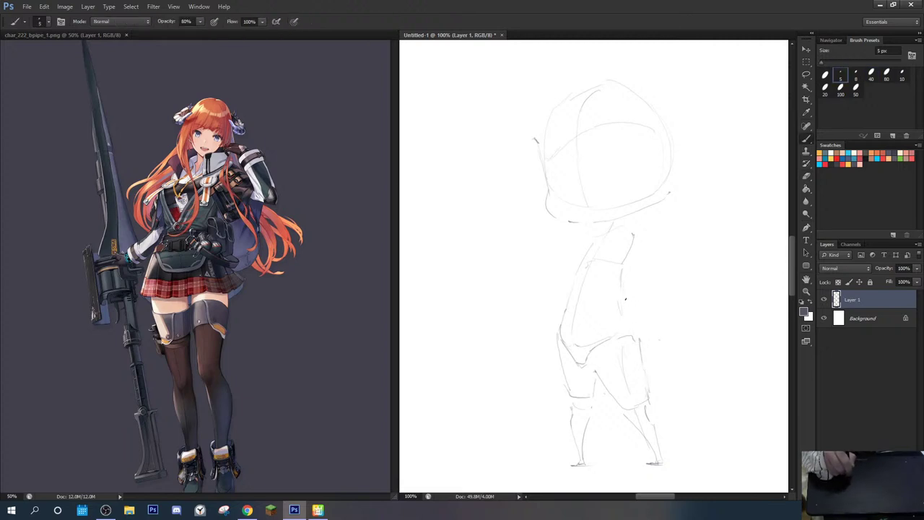
pyautogui.moveTo(625, 298); pyautogui.dragTo(633, 335)
pyautogui.press('e')
pyautogui.press('b')
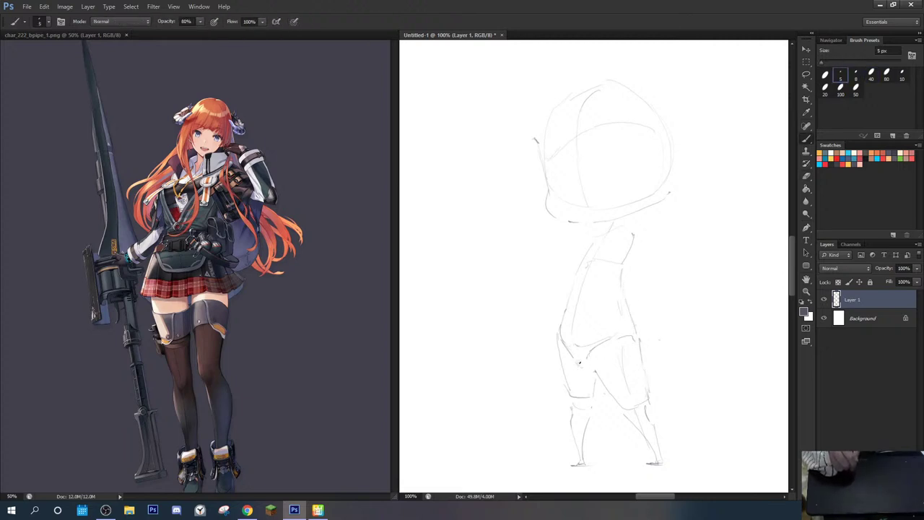
# Step: Erase the pointed crotch line and redraw it as a softer line meeting the inner thigh
pyautogui.press('e')
pyautogui.press('b')
pyautogui.press('e')
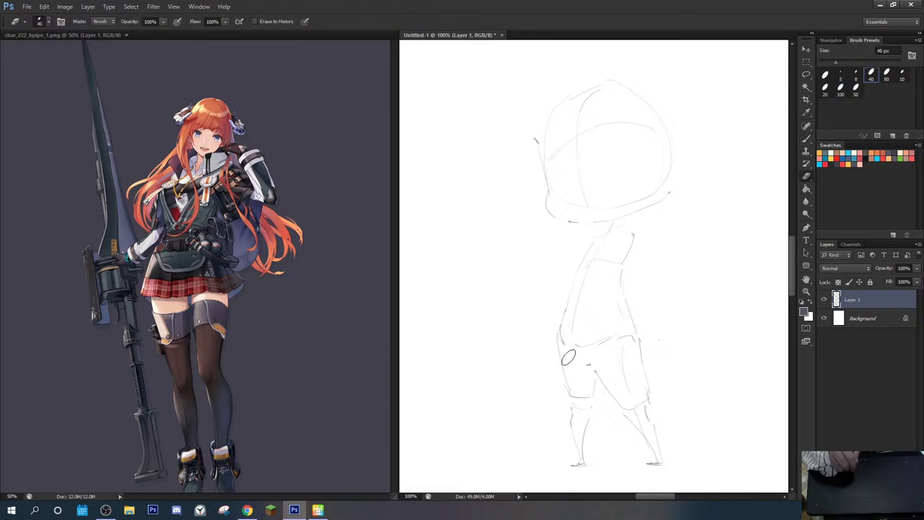
pyautogui.press('b')
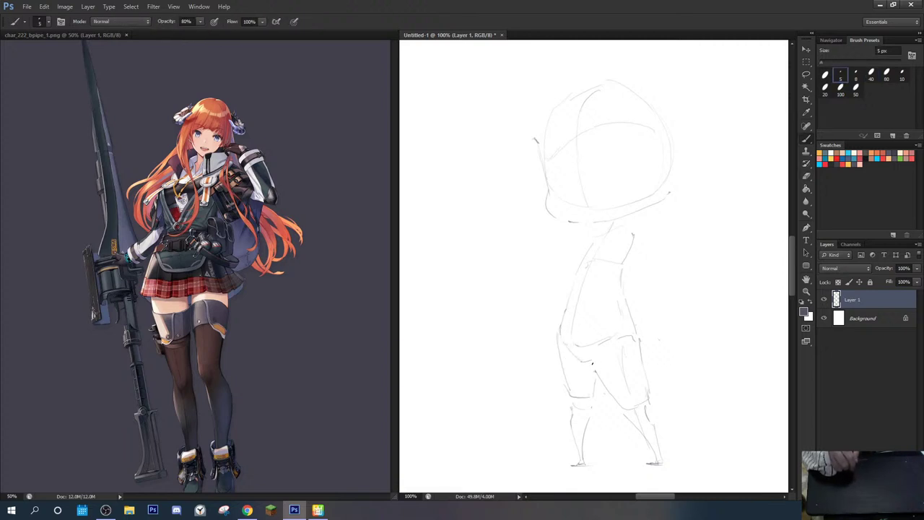
pyautogui.press('e')
pyautogui.press('b')
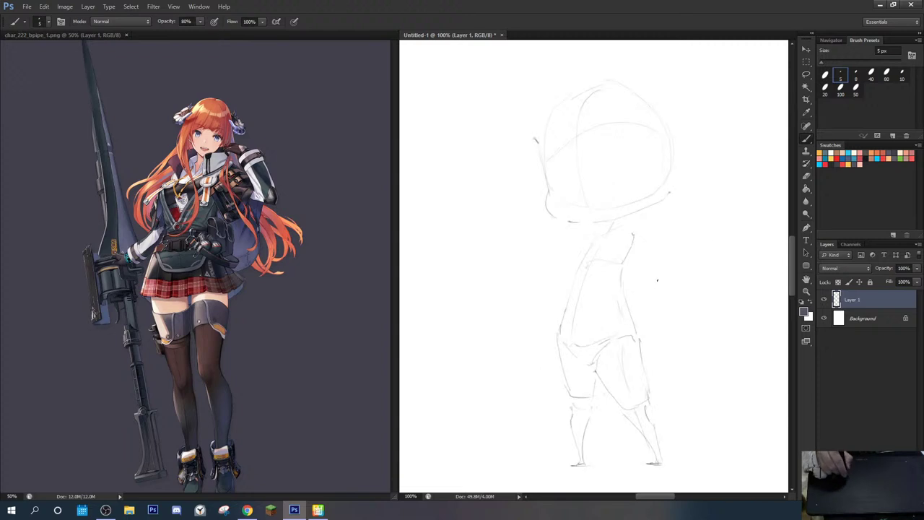
# Step: Erase the upper back and shoulder line and redraw it slightly farther out, curving into the waist
pyautogui.press('e')
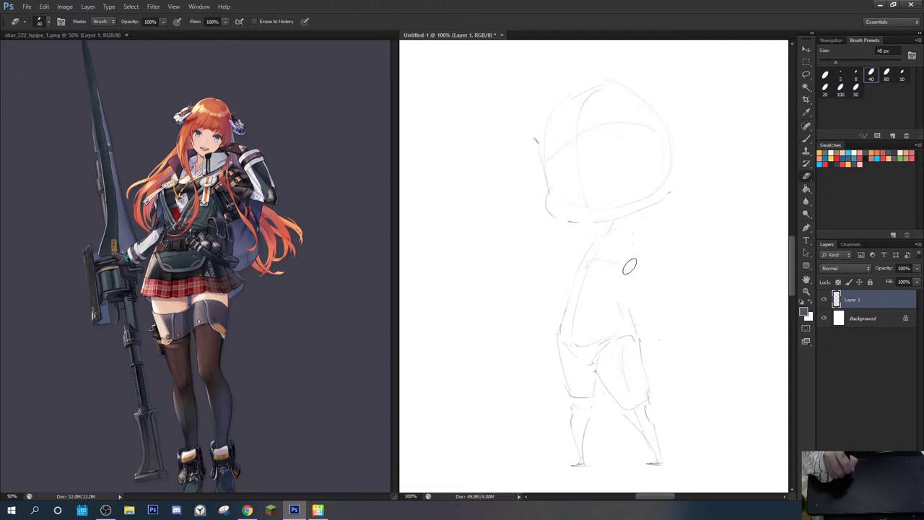
pyautogui.press('b')
pyautogui.moveTo(625, 272); pyautogui.dragTo(629, 308)
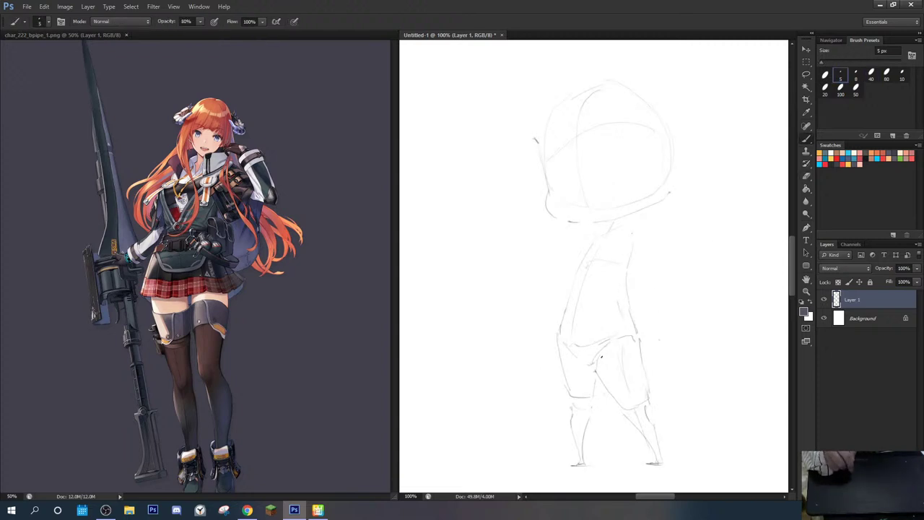
# Step: Lasso the rear leg again, nudge it a little farther outward, and deselect it
pyautogui.press('l')
pyautogui.moveTo(593, 376)
pyautogui.mouseDown()
pyautogui.moveTo(630, 322)
pyautogui.moveTo(671, 387)
pyautogui.moveTo(671, 459)
pyautogui.moveTo(661, 472)
pyautogui.moveTo(620, 444)
pyautogui.moveTo(601, 414)
pyautogui.moveTo(594, 394)
pyautogui.moveTo(629, 378)
pyautogui.mouseUp()
pyautogui.hotkey('ctrl', 'd')
# Step: Erase stray lines around the shifted rear leg and redraw the hip contour joining it to the torso
pyautogui.press('e')
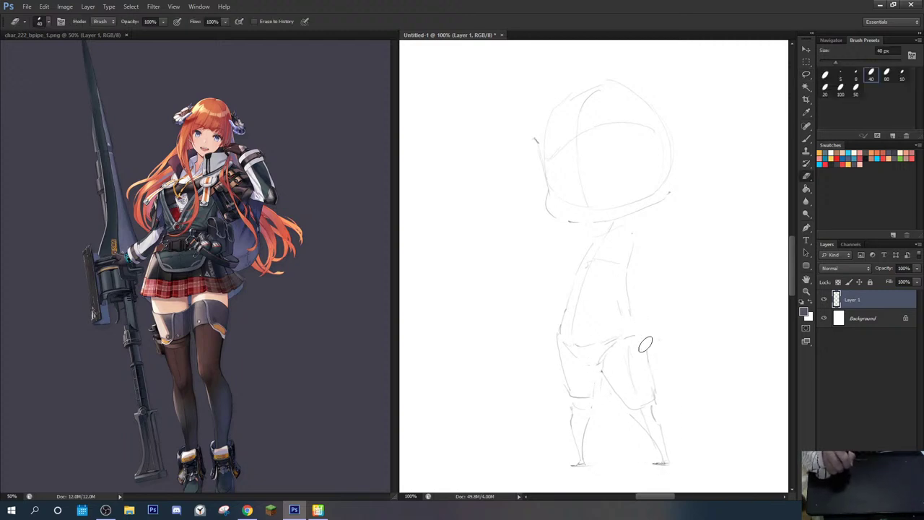
pyautogui.press('b')
pyautogui.press('e')
pyautogui.moveTo(637, 325)
pyautogui.mouseDown()
pyautogui.moveTo(652, 400)
pyautogui.moveTo(642, 428)
pyautogui.moveTo(655, 447)
pyautogui.mouseUp()
pyautogui.press('b')
pyautogui.press('e')
pyautogui.press('b')
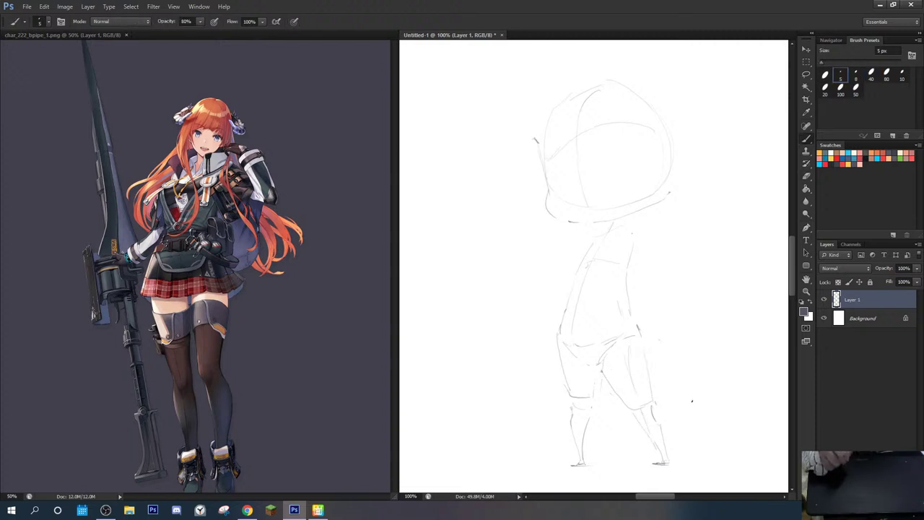
pyautogui.press('e')
pyautogui.press('b')
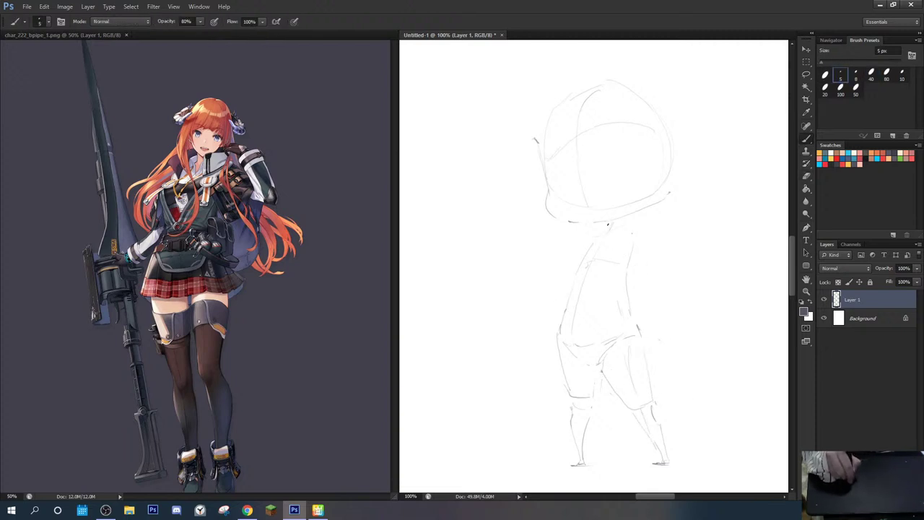
# Step: Erase the head's construction circle and old guidelines, and redraw a straight slanted centre line for the face
pyautogui.press('e')
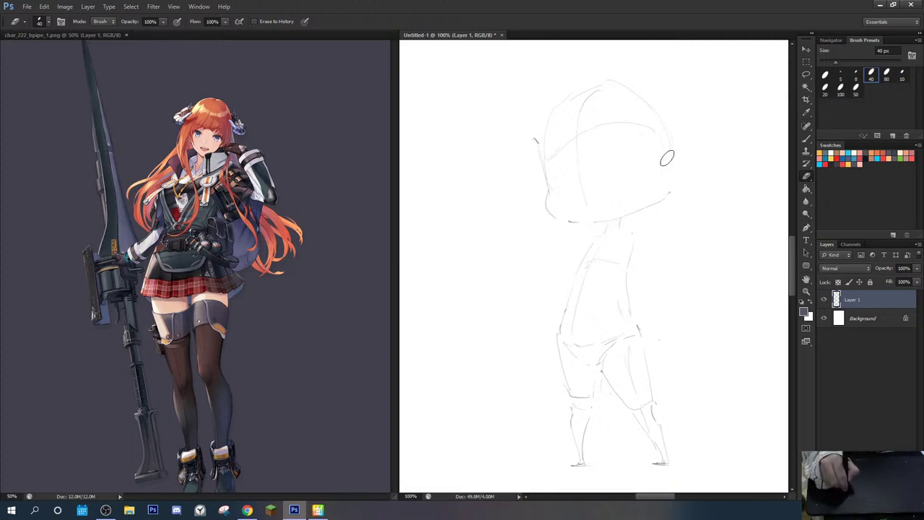
pyautogui.moveTo(578, 95)
pyautogui.mouseDown()
pyautogui.moveTo(570, 117)
pyautogui.moveTo(580, 93)
pyautogui.moveTo(557, 107)
pyautogui.moveTo(606, 83)
pyautogui.moveTo(563, 109)
pyautogui.moveTo(582, 140)
pyautogui.moveTo(581, 181)
pyautogui.mouseUp()
pyautogui.press('b')
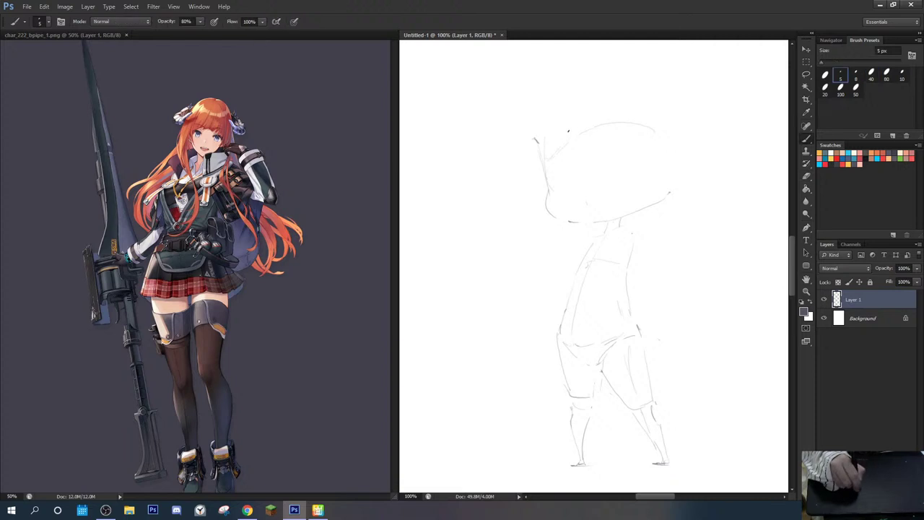
pyautogui.moveTo(567, 130); pyautogui.dragTo(577, 184)
pyautogui.press('e')
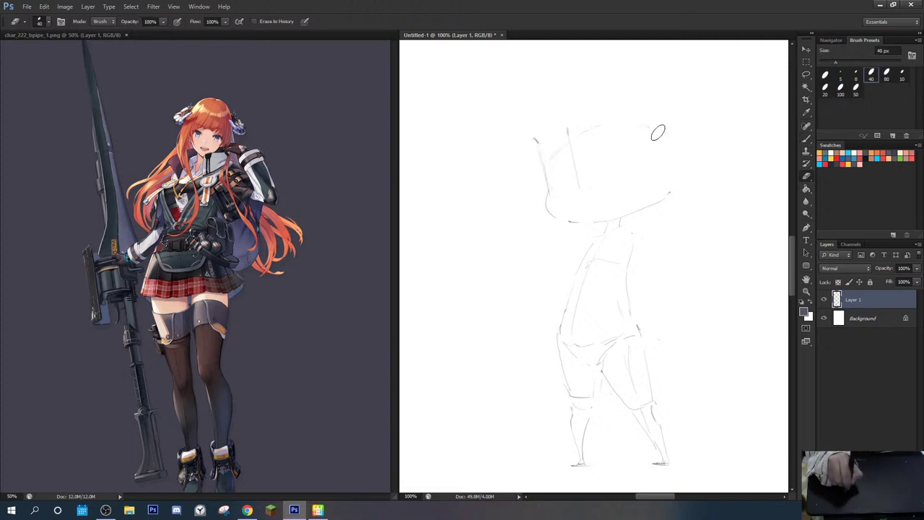
pyautogui.press('b')
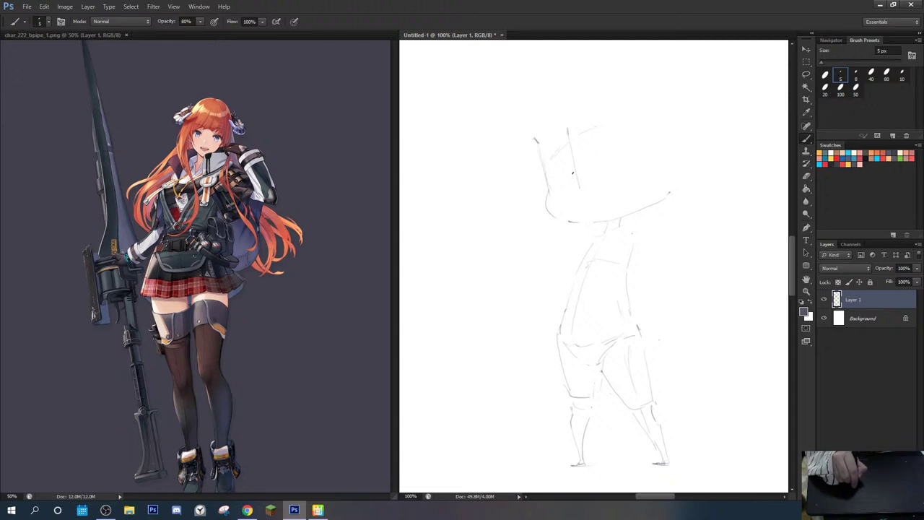
# Step: Erase the lower end of the face's centre line and sketch a small oval facial feature there
pyautogui.press('e')
pyautogui.moveTo(581, 172)
pyautogui.mouseDown()
pyautogui.moveTo(573, 165)
pyautogui.moveTo(576, 173)
pyautogui.mouseUp()
pyautogui.press('b')
pyautogui.press('e')
pyautogui.press('b')
pyautogui.press('e')
pyautogui.press('b')
pyautogui.press('e')
pyautogui.press('b')
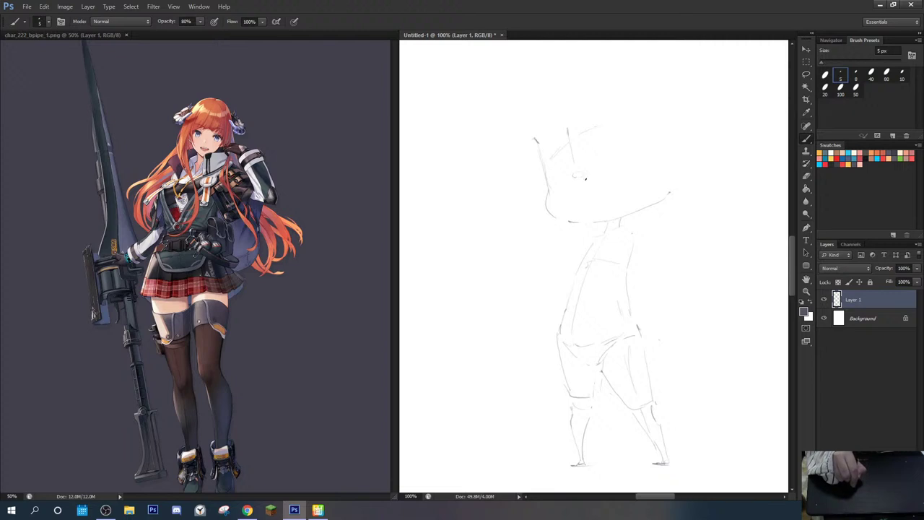
# Step: Sketch a rounded hand shape overlapping the jaw above the neck, cleaning up its lines with the eraser
pyautogui.press('e')
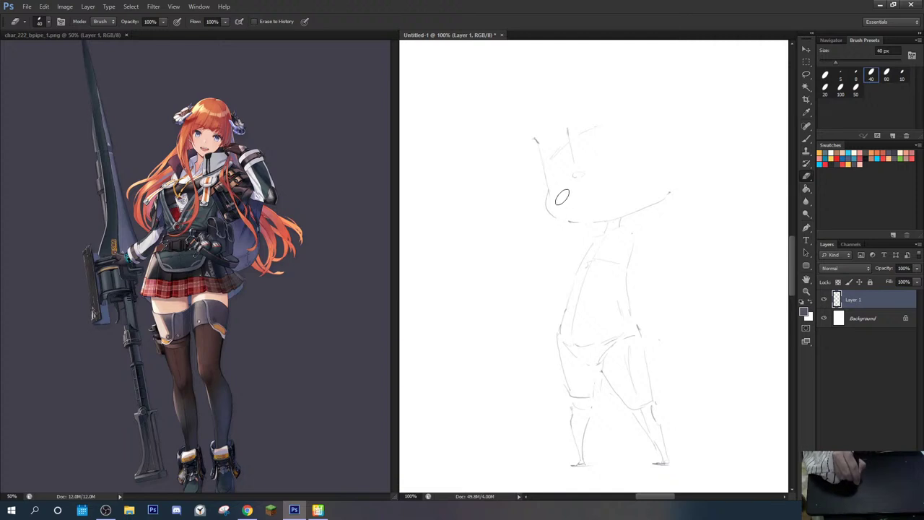
pyautogui.press('b')
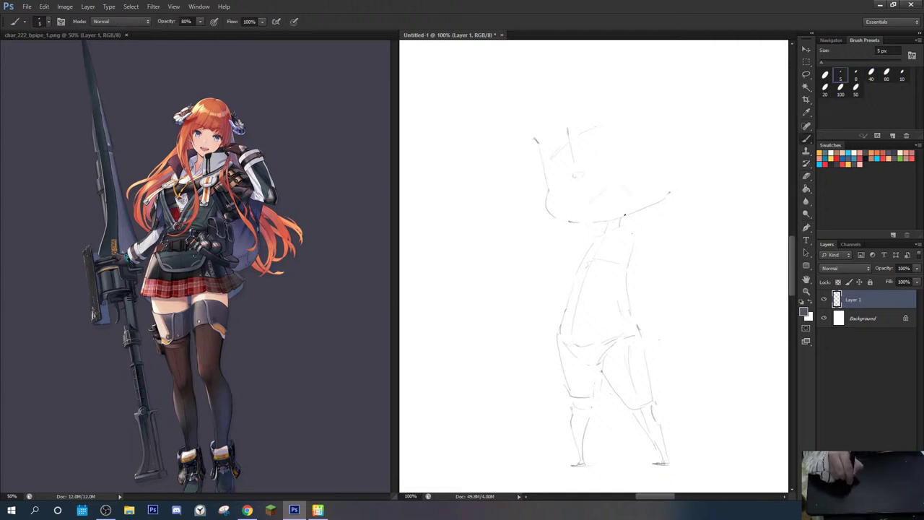
pyautogui.press('e')
pyautogui.press('b')
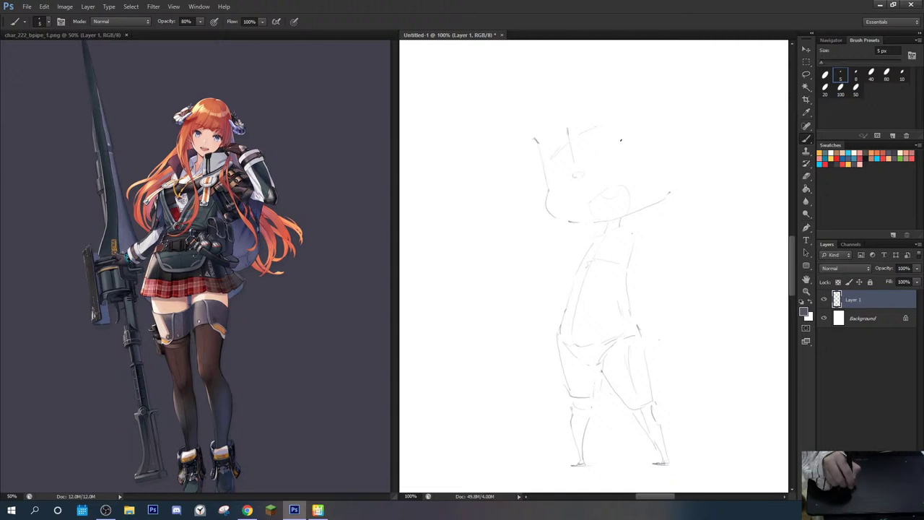
# Step: Sketch the curved upper and outer contour of the near eye, erasing and redrawing the arc until it is clean
pyautogui.press('e')
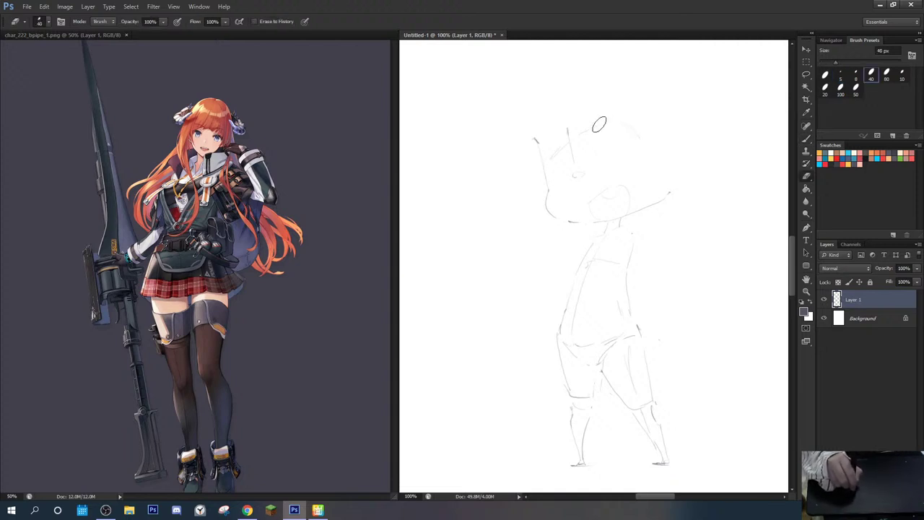
pyautogui.press('b')
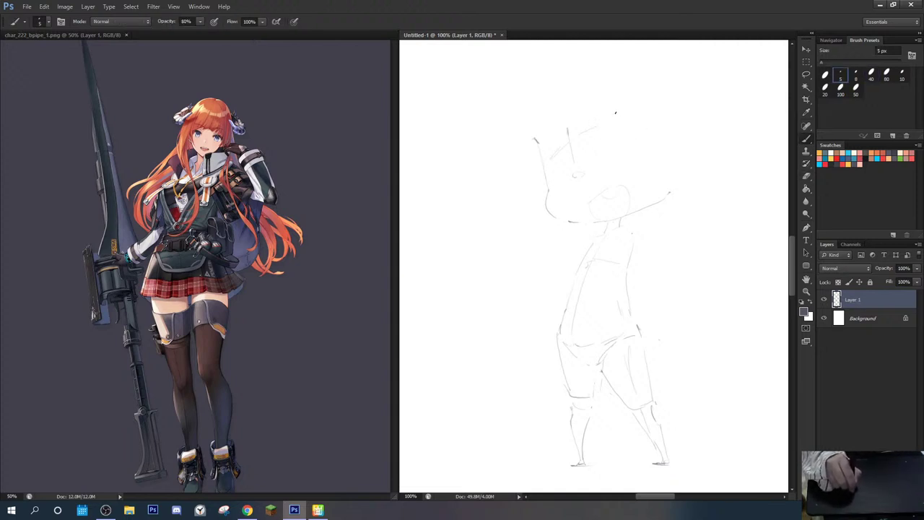
pyautogui.press('e')
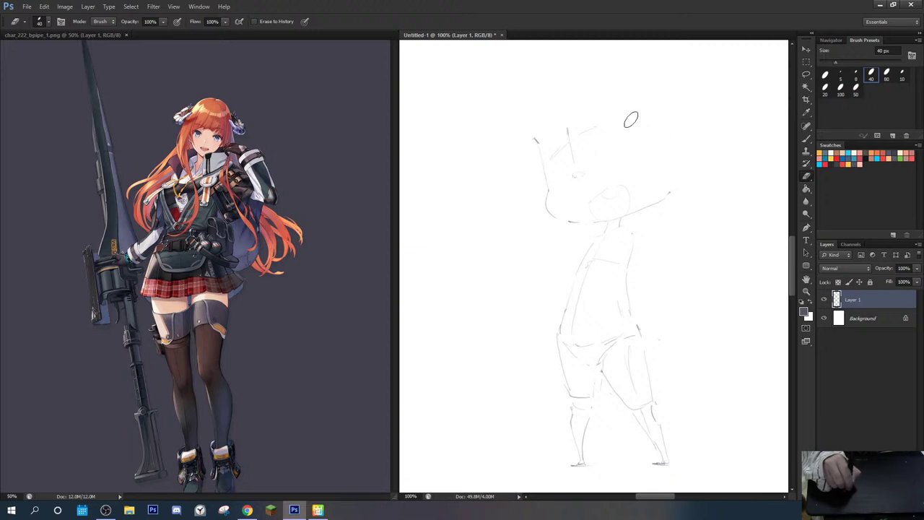
pyautogui.press('b')
pyautogui.press('e')
pyautogui.press('b')
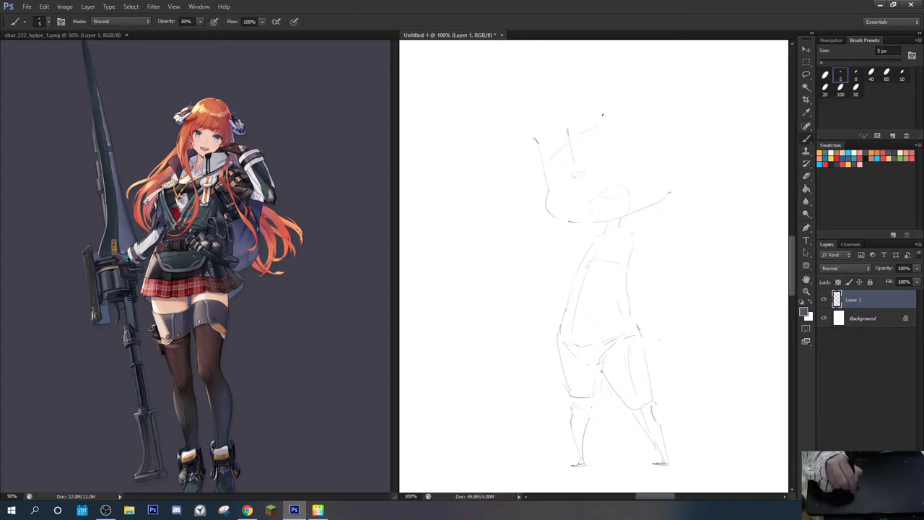
pyautogui.press('e')
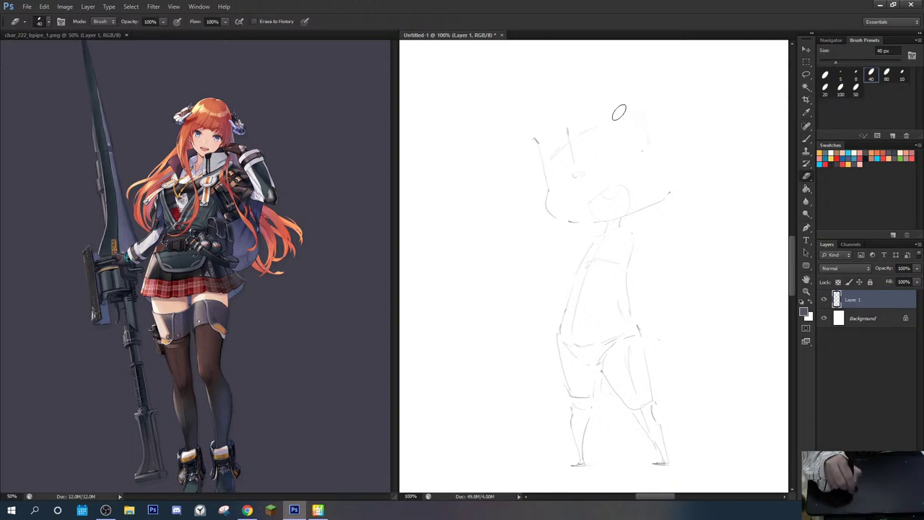
pyautogui.press('b')
pyautogui.press('e')
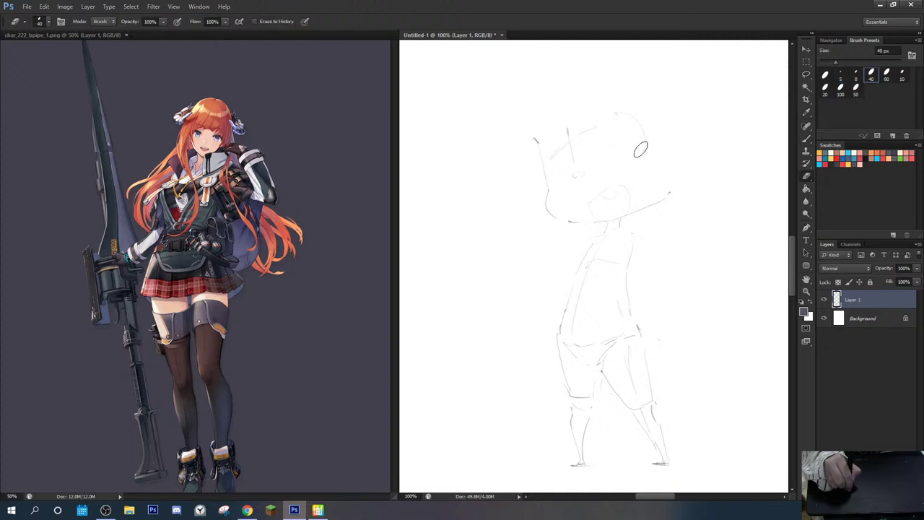
# Step: Sketch a small oval above the near eye's inner end and erase the old slanted guideline on the far side of the face
pyautogui.press('b')
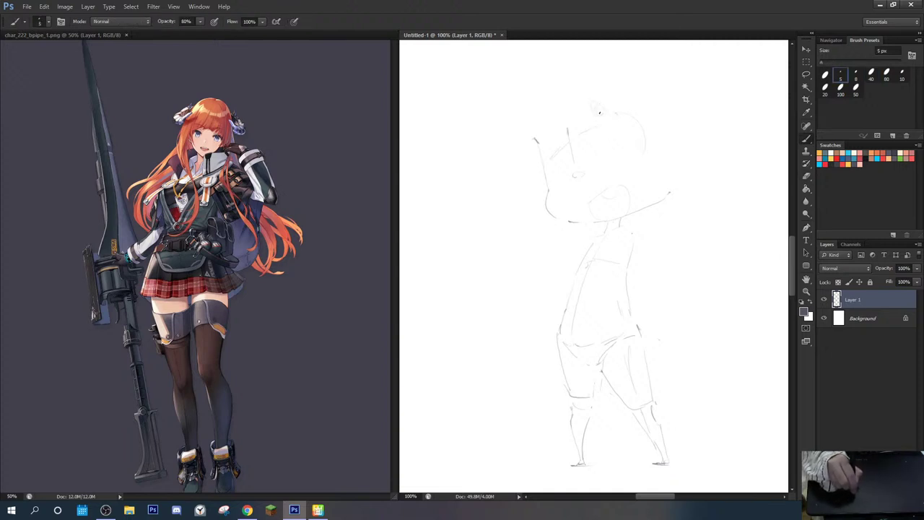
pyautogui.press('e')
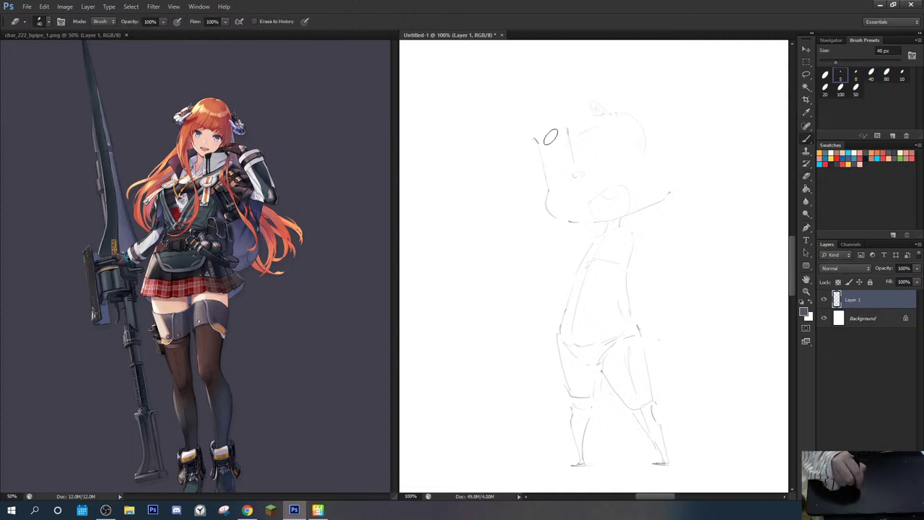
pyautogui.press('b')
pyautogui.press('e')
pyautogui.press('b')
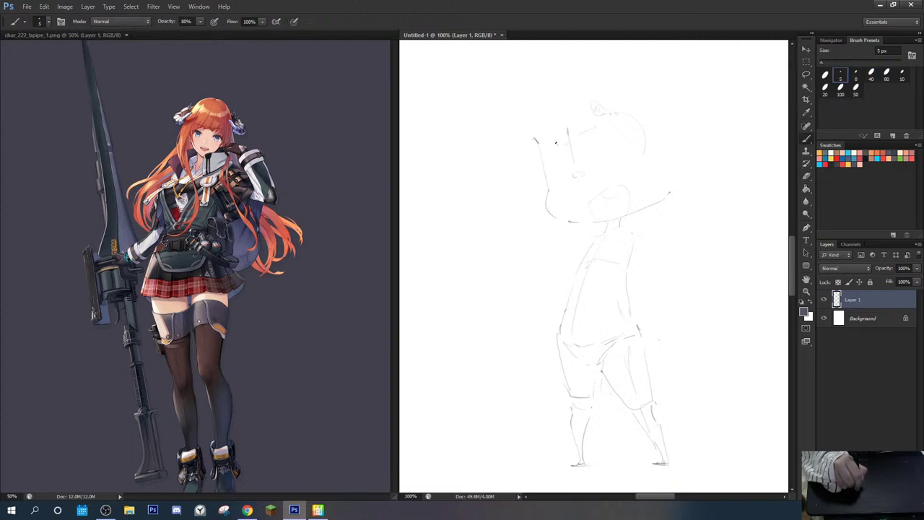
# Step: Sketch the far eye's upper contour and a small oval at the upper end of the far cheek line
pyautogui.press('e')
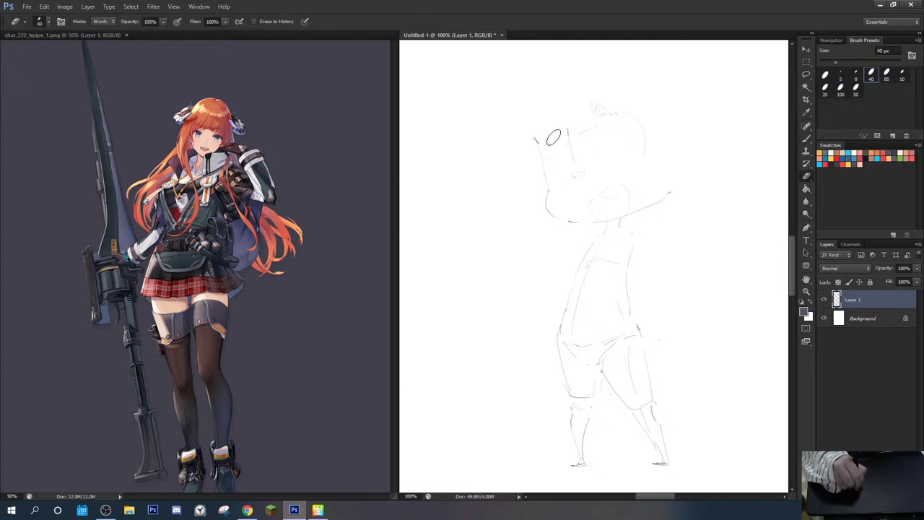
pyautogui.press('b')
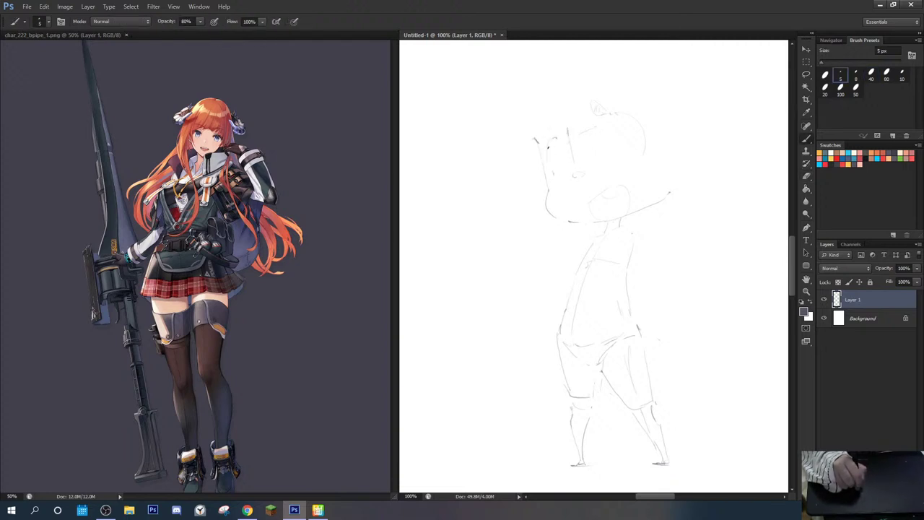
pyautogui.press('e')
pyautogui.press('b')
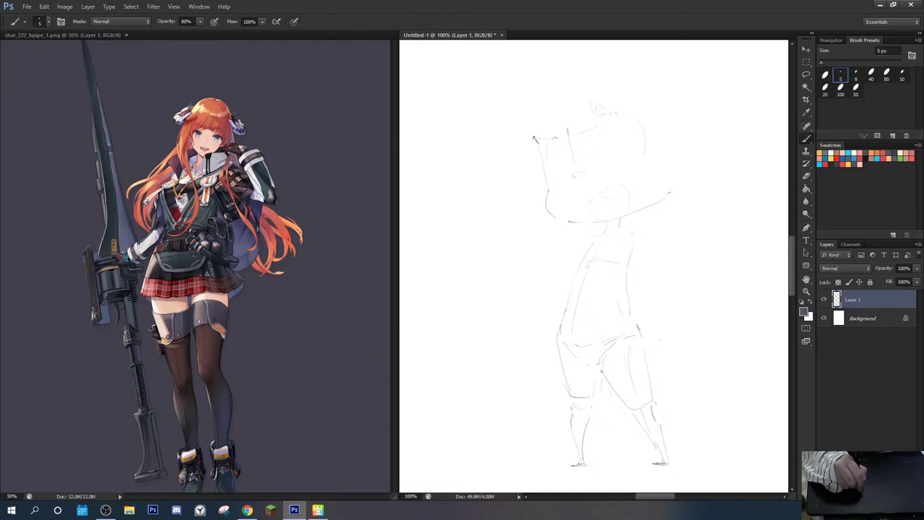
pyautogui.press('e')
pyautogui.press('b')
pyautogui.press('e')
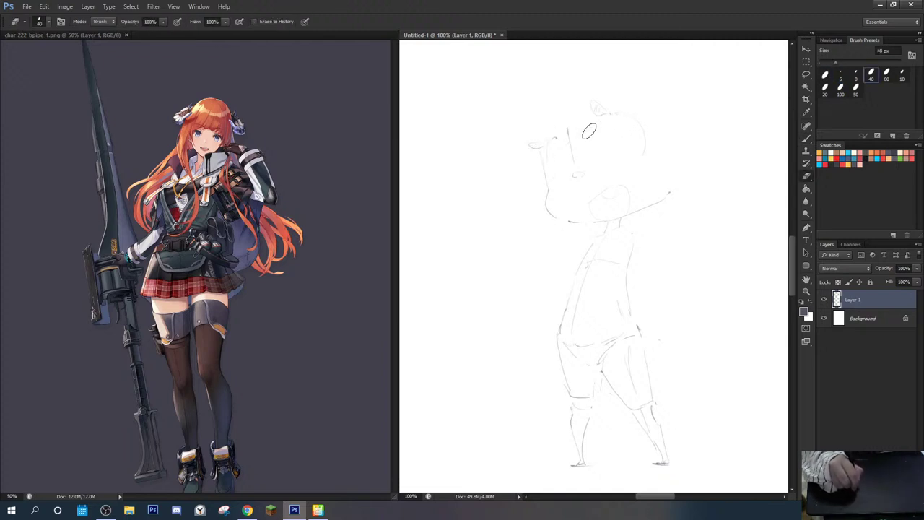
# Step: Draw the near eye's tall oval inside its outer arc, cleaning up its lower edge with the eraser
pyautogui.press('b')
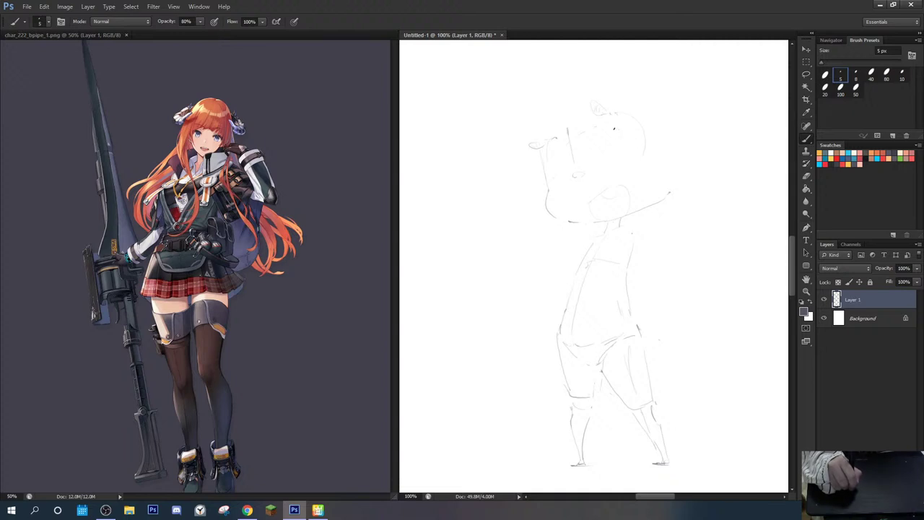
pyautogui.press('e')
pyautogui.press('b')
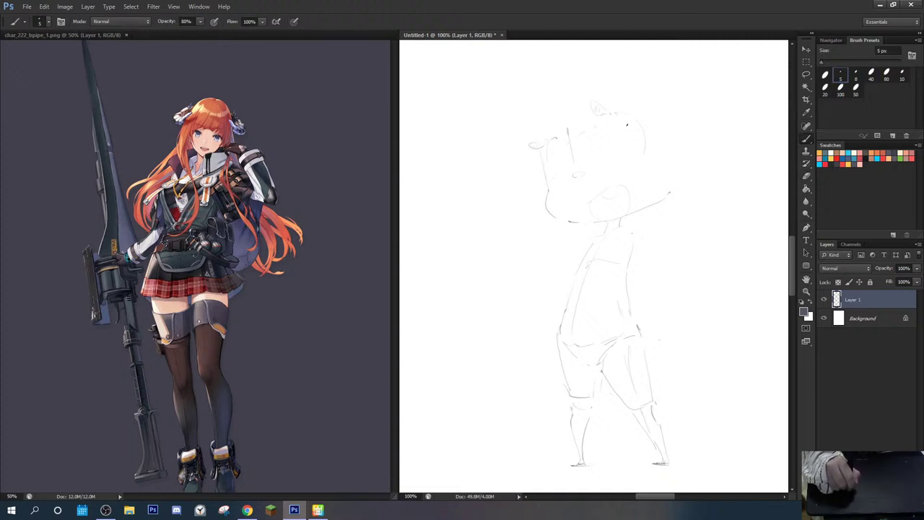
pyautogui.press('e')
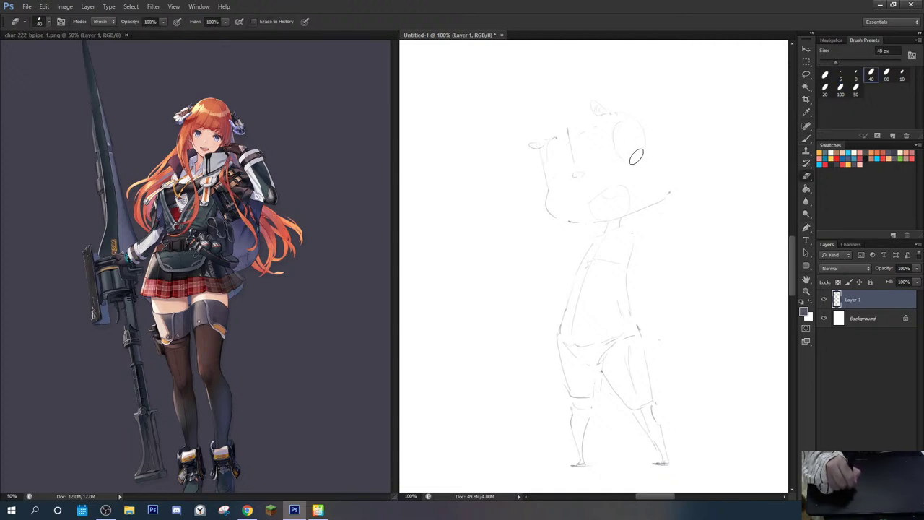
pyautogui.press('b')
pyautogui.press('e')
# Step: Erase the face's slanted centre line and sketch a narrow oval for the far eye beside it
pyautogui.moveTo(567, 132); pyautogui.dragTo(573, 160)
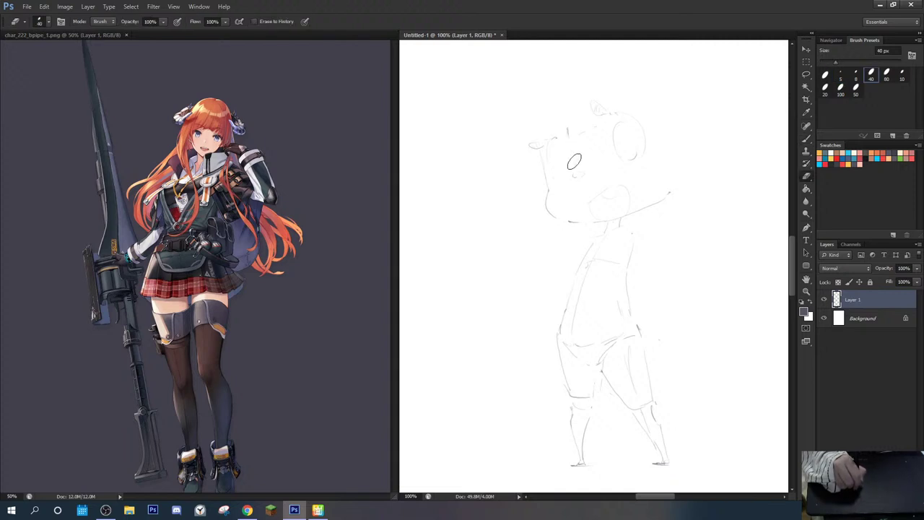
pyautogui.press('b')
pyautogui.press('e')
pyautogui.press('b')
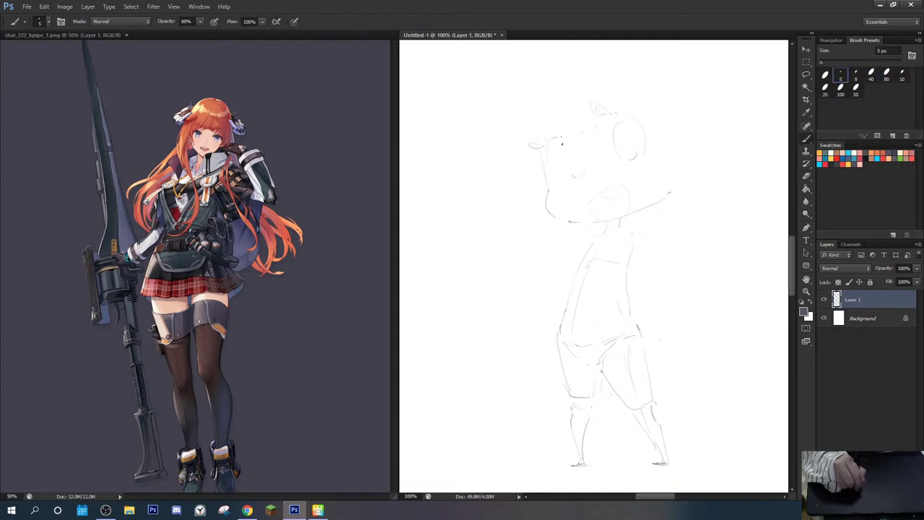
# Step: Lasso the facial features and shift them slightly lower on the face, checking the proportions with the canvas mirrored
pyautogui.hotkey('ctrl', 'shift', 'h')
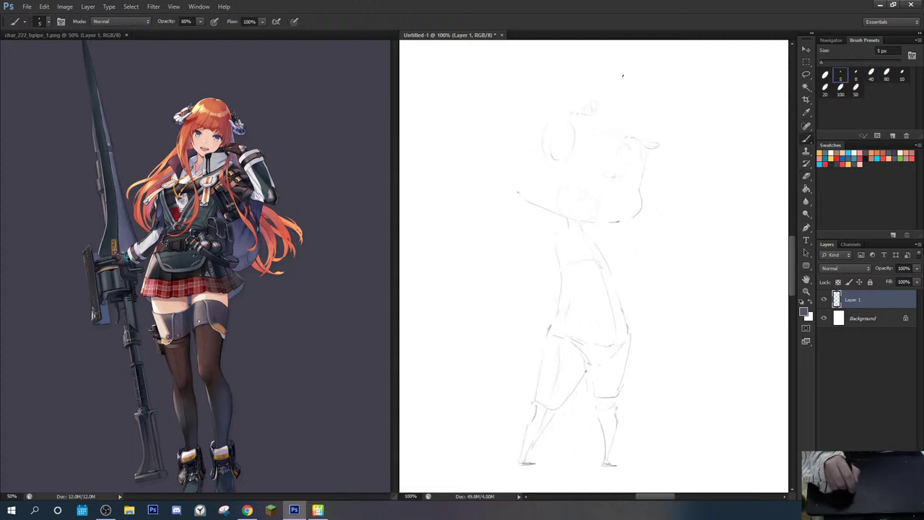
pyautogui.hotkey('ctrl', 'shift', 'h')
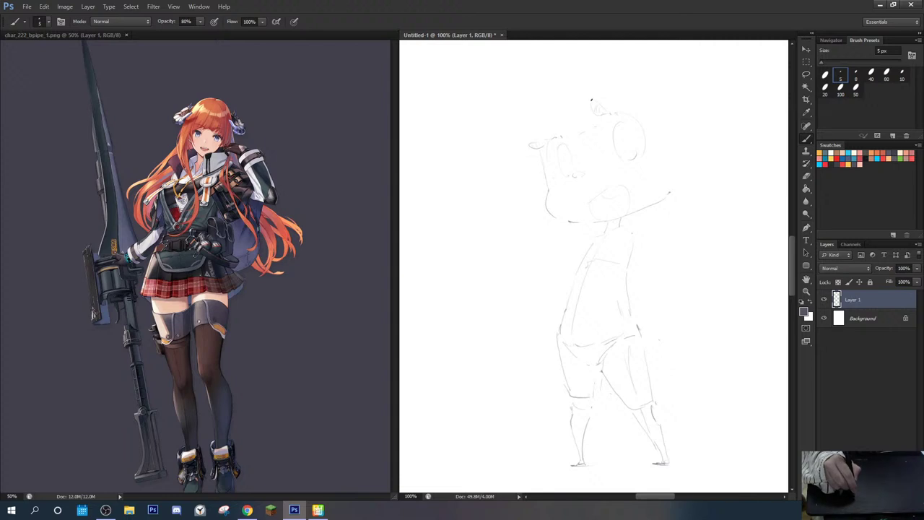
pyautogui.press('l')
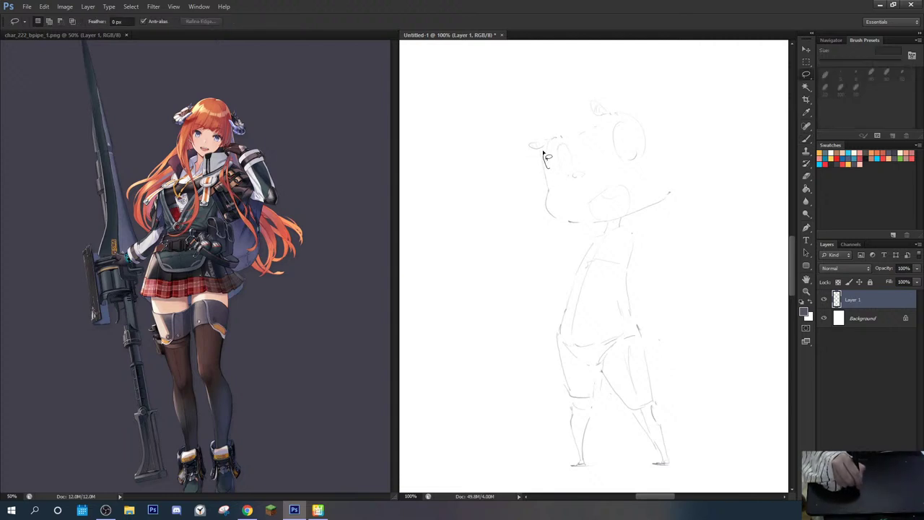
pyautogui.moveTo(545, 155)
pyautogui.mouseDown()
pyautogui.moveTo(540, 129)
pyautogui.moveTo(611, 75)
pyautogui.moveTo(656, 159)
pyautogui.moveTo(571, 193)
pyautogui.mouseUp()
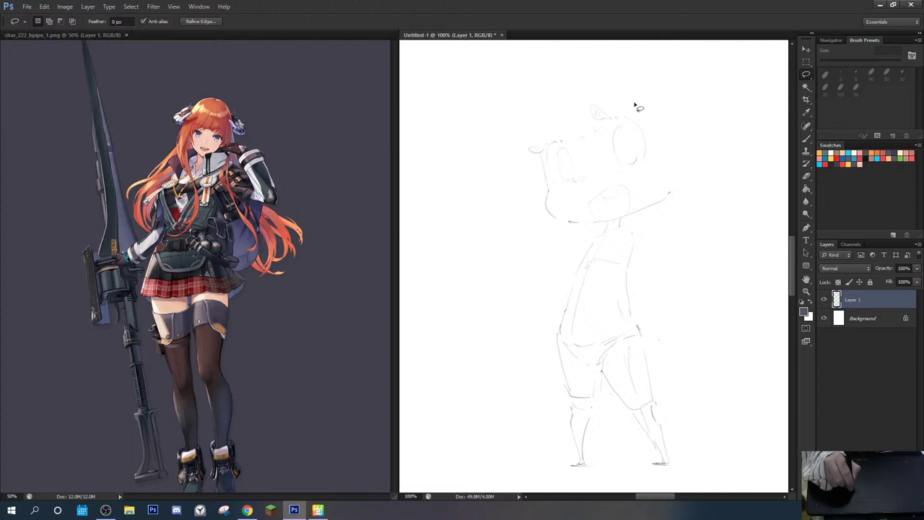
pyautogui.hotkey('ctrl', 'shift', 'h')
pyautogui.hotkey('ctrl', 'shift', 'h')
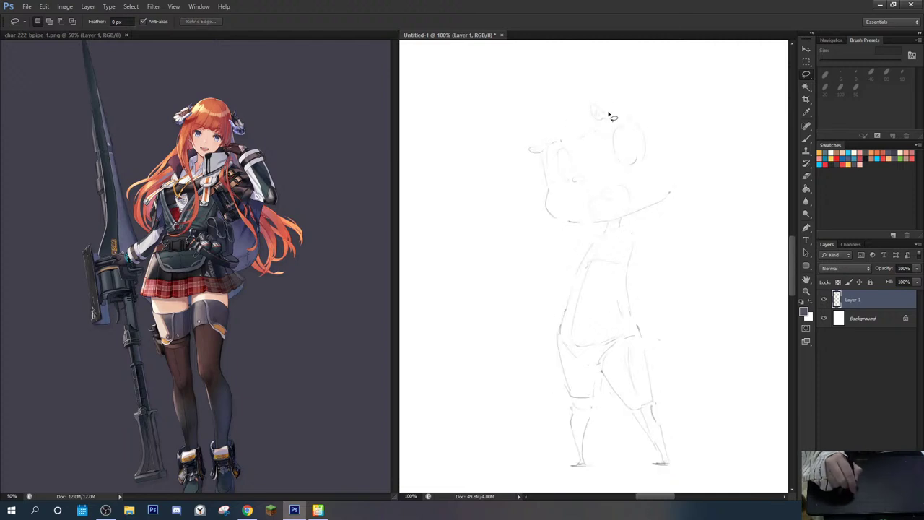
# Step: Sketch rounded shapes above the small ovals over both eyes and a small circle at the near eye's outer corner
pyautogui.press('b')
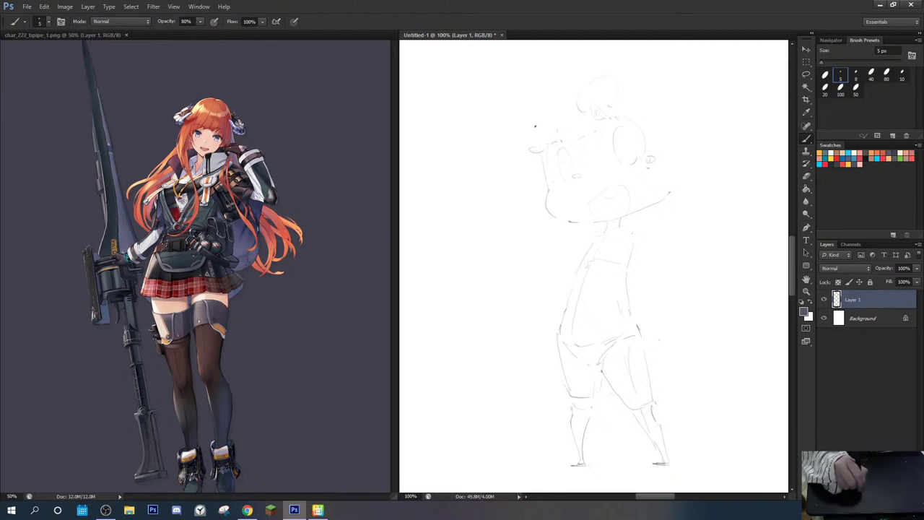
pyautogui.press('e')
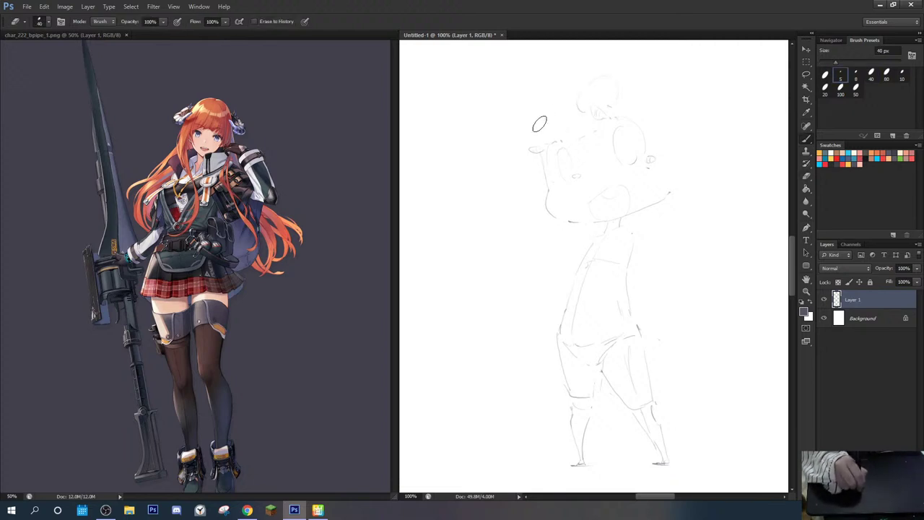
pyautogui.press('b')
pyautogui.hotkey('ctrl', 'shift', 'h')
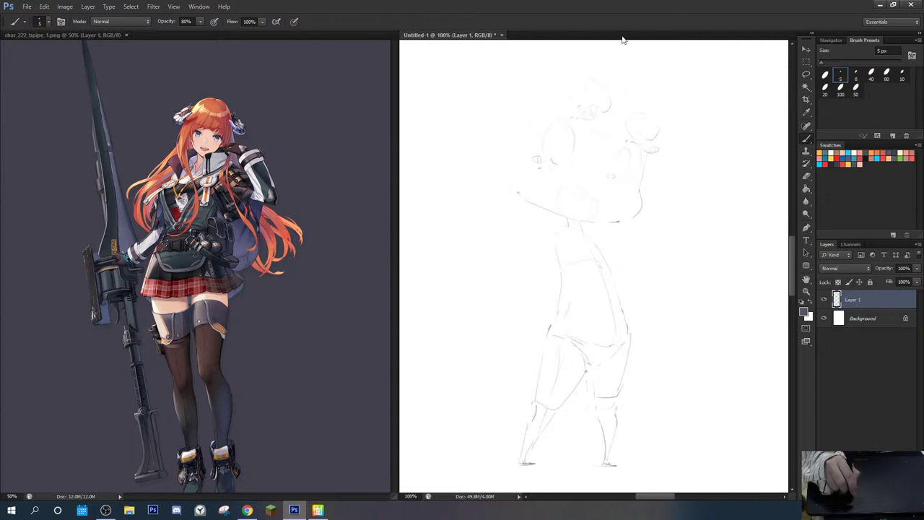
pyautogui.press('h')
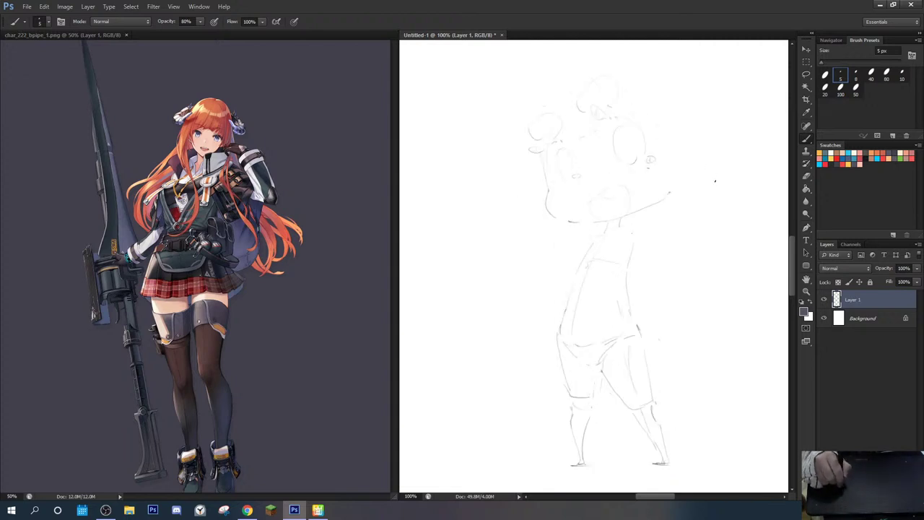
# Step: Sketch a rounded ear shape at the outer end of the jaw line and tidy its edge with the eraser
pyautogui.moveTo(681, 163)
pyautogui.mouseDown()
pyautogui.moveTo(695, 170)
pyautogui.moveTo(686, 192)
pyautogui.moveTo(695, 173)
pyautogui.moveTo(682, 189)
pyautogui.mouseUp()
pyautogui.press('e')
pyautogui.press('b')
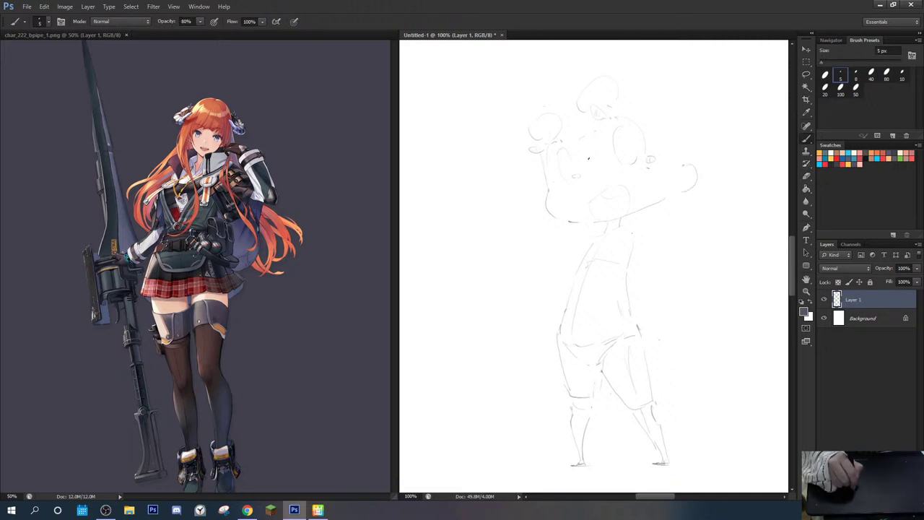
# Step: Erase the far eye's oval and redraw it as a narrow upright shape beside the nose, refining its lines
pyautogui.press('e')
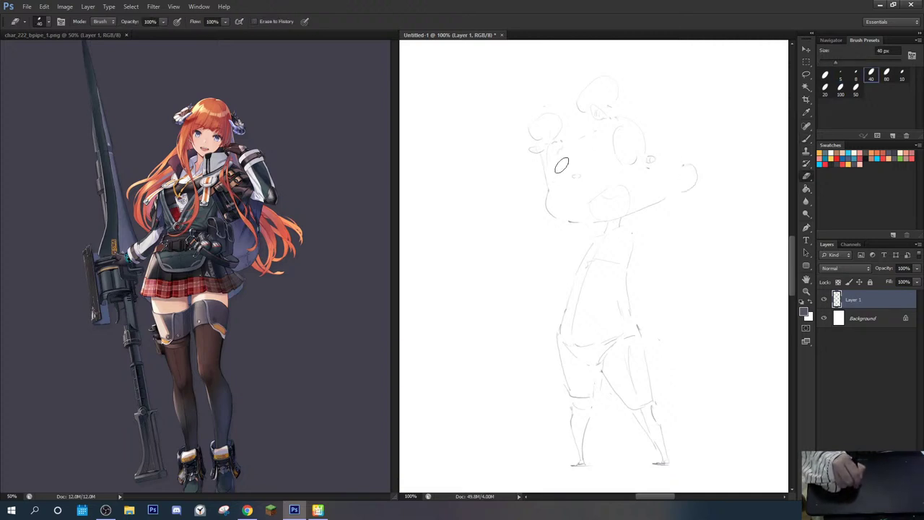
pyautogui.press('b')
pyautogui.press('e')
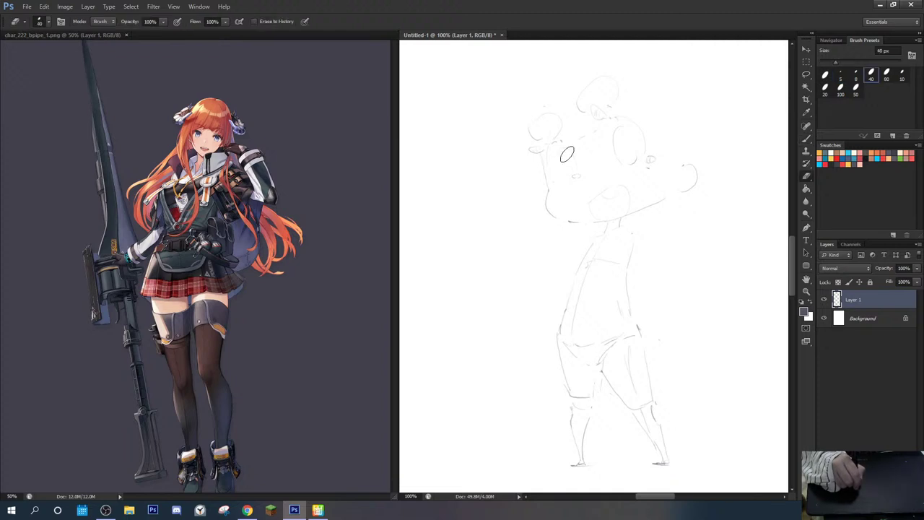
pyautogui.press('b')
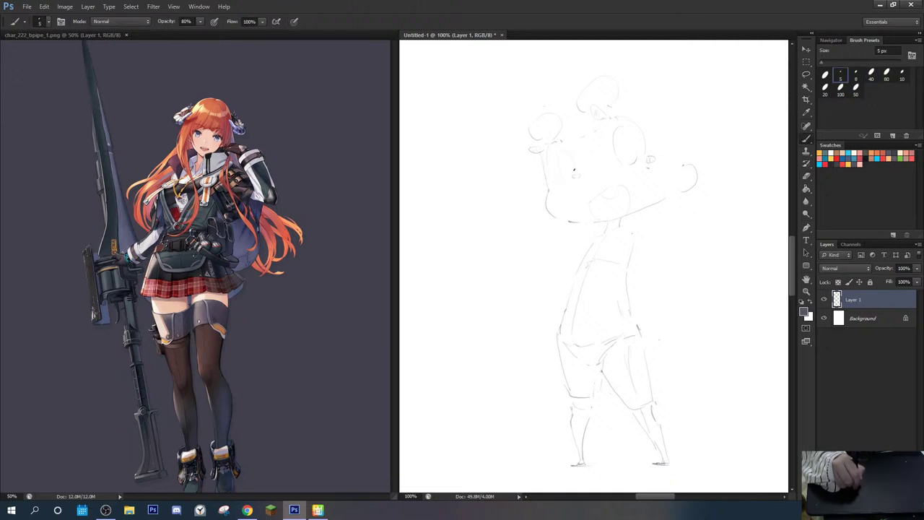
pyautogui.hotkey('ctrl', 'z')
pyautogui.hotkey('ctrl', 'z')
pyautogui.press('e')
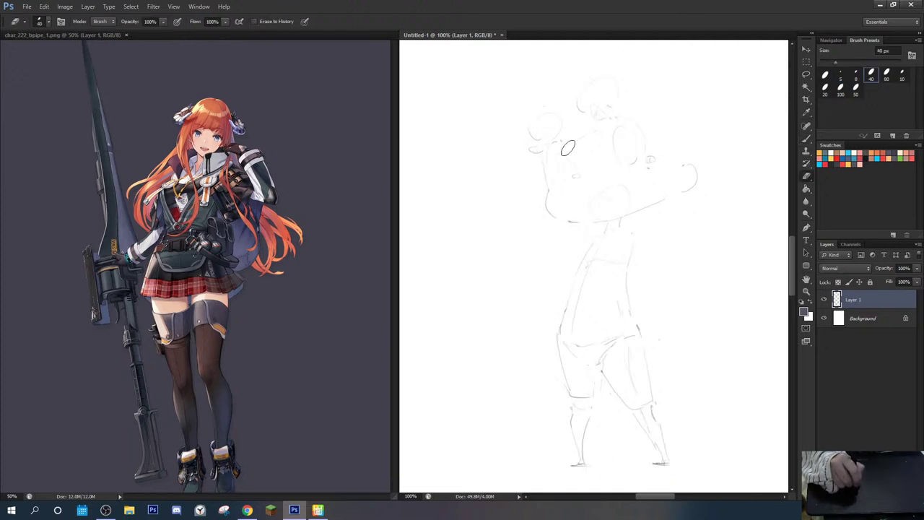
pyautogui.press('b')
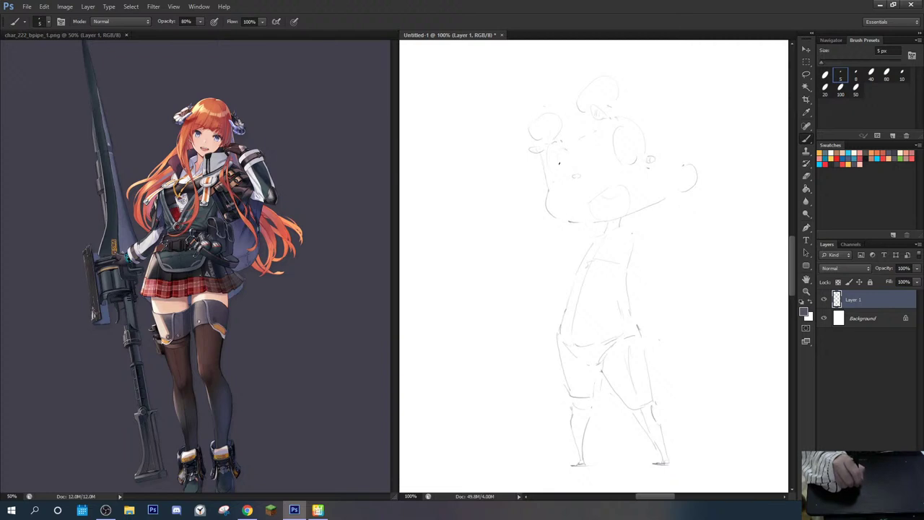
pyautogui.press('e')
pyautogui.press('b')
pyautogui.press('e')
pyautogui.press('b')
pyautogui.press('e')
pyautogui.press('b')
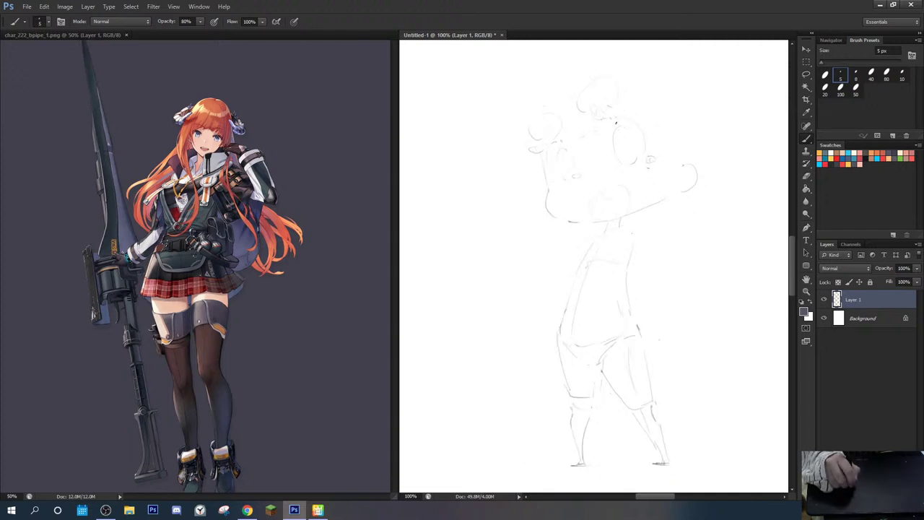
# Step: Lasso the near eye with the small shapes around it and shift them slightly outward, away from the nose
pyautogui.press('l')
pyautogui.moveTo(606, 131)
pyautogui.mouseDown()
pyautogui.moveTo(565, 94)
pyautogui.moveTo(643, 78)
pyautogui.moveTo(662, 165)
pyautogui.moveTo(640, 176)
pyautogui.moveTo(612, 166)
pyautogui.moveTo(603, 141)
pyautogui.moveTo(633, 129)
pyautogui.mouseUp()
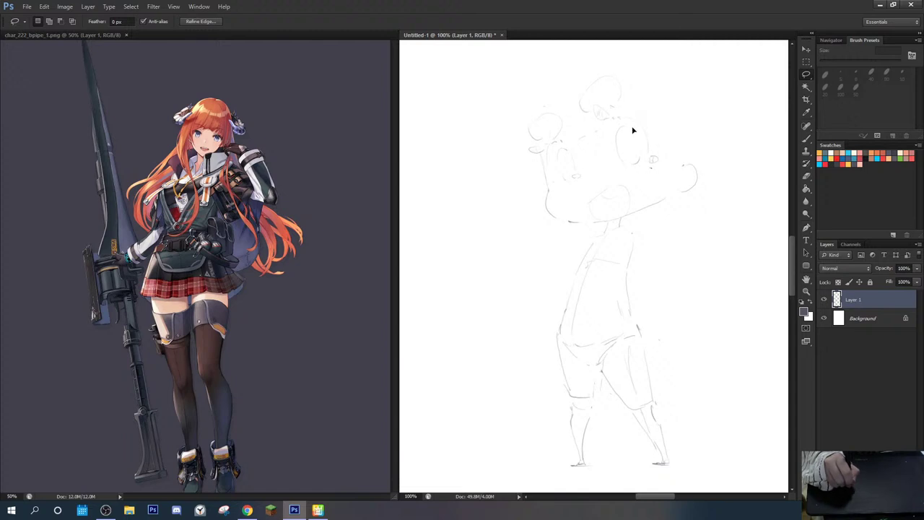
# Step: Lower the rough sketch layer's opacity to 53% and add a new layer above it
pyautogui.press('b')
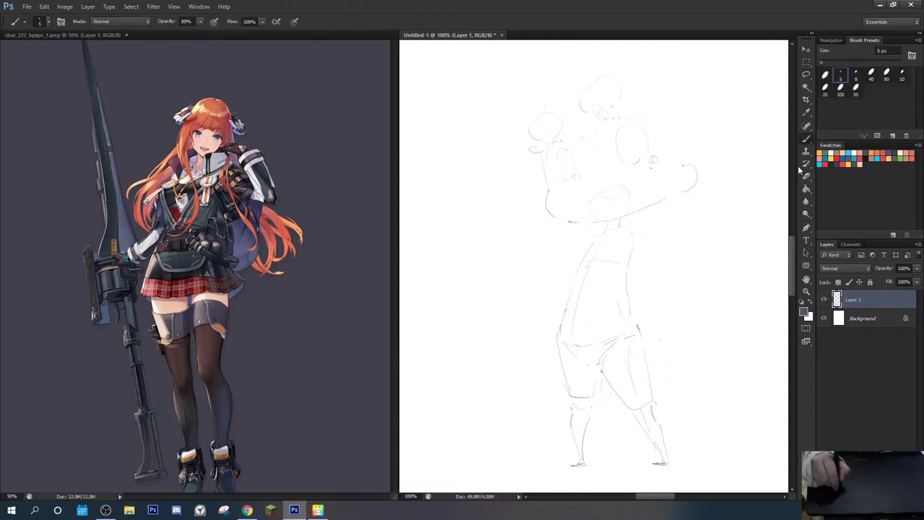
pyautogui.click(917, 268)
pyautogui.moveTo(911, 280); pyautogui.dragTo(894, 280)
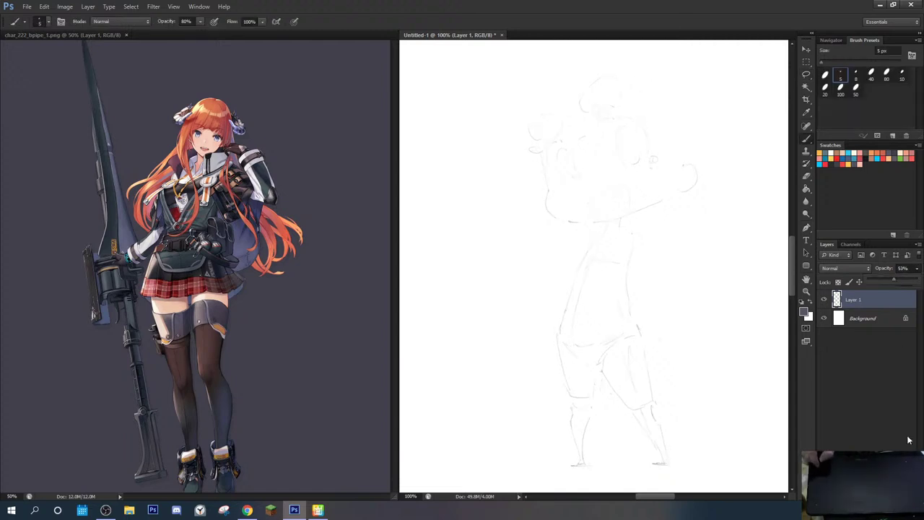
pyautogui.hotkey('ctrl', 'shift', 'alt', 'n')
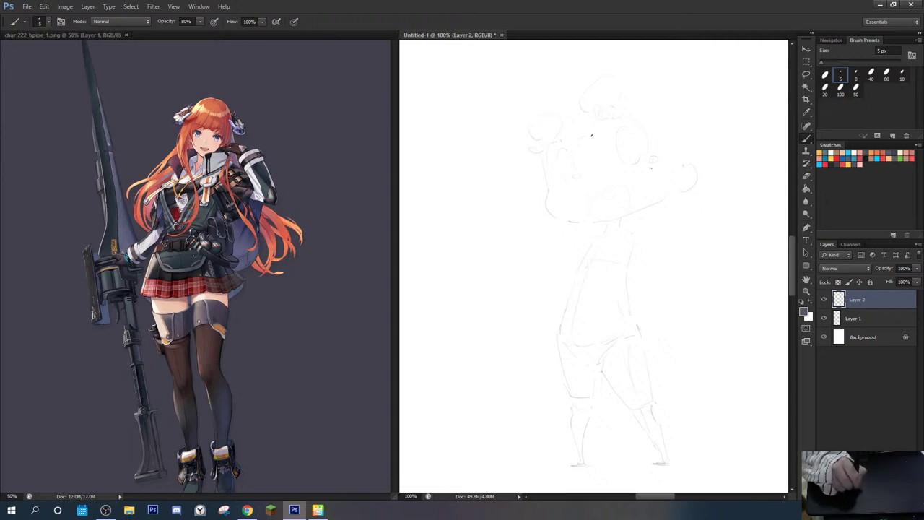
# Step: Sketch the fringe across the forehead and the side-lock strands beside the near eye, tidying the lines with the eraser
pyautogui.moveTo(573, 119)
pyautogui.mouseDown()
pyautogui.moveTo(584, 143)
pyautogui.moveTo(529, 113)
pyautogui.moveTo(570, 140)
pyautogui.moveTo(603, 136)
pyautogui.mouseUp()
pyautogui.press('e')
pyautogui.press('b')
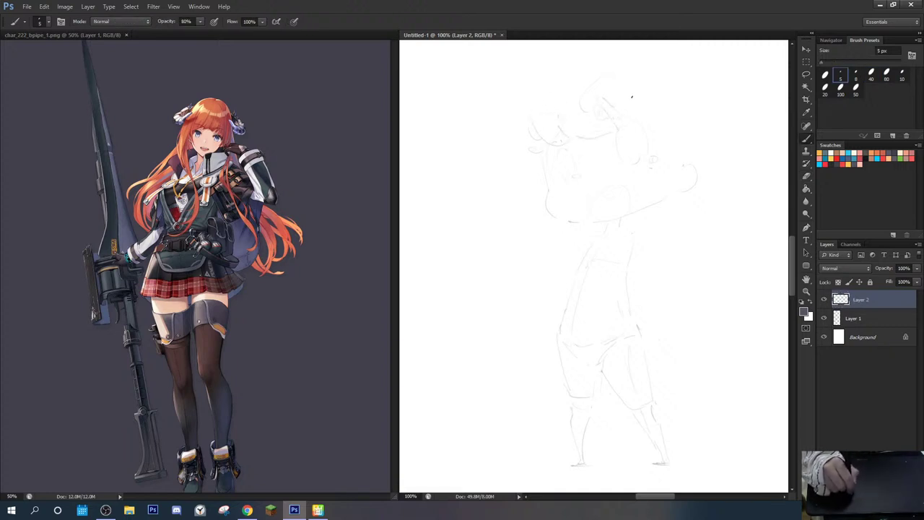
pyautogui.moveTo(632, 96); pyautogui.dragTo(655, 108)
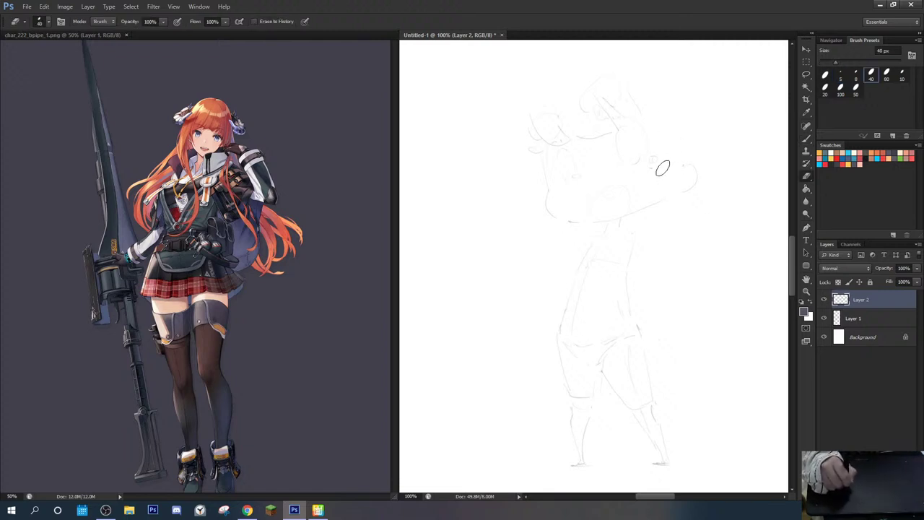
pyautogui.press('e')
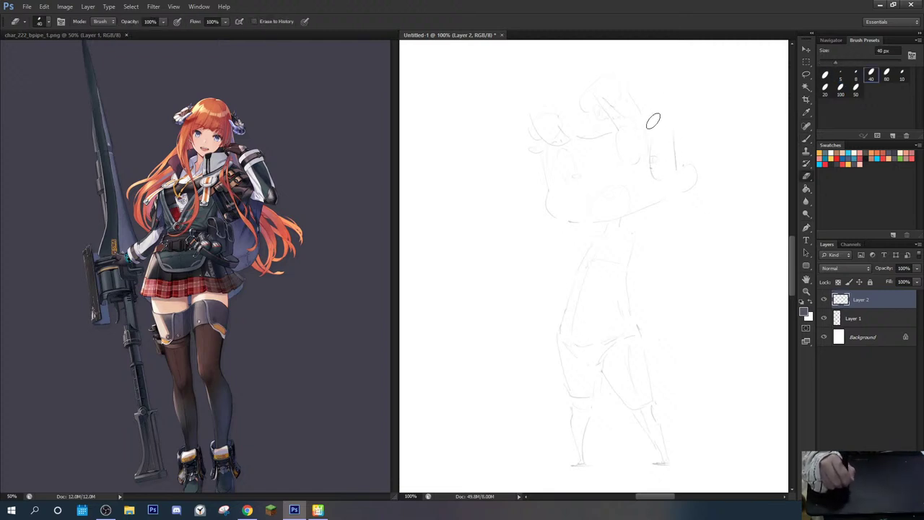
pyautogui.press('b')
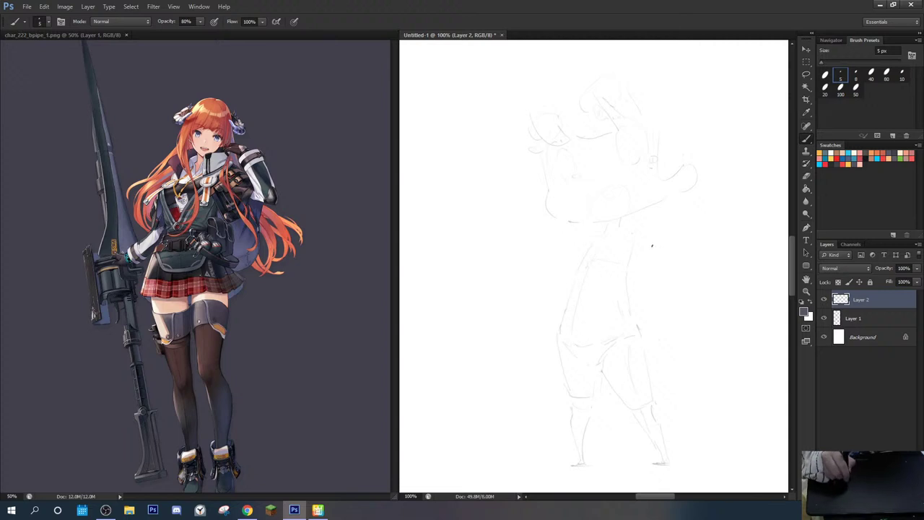
# Step: Sketch the collar shapes on both sides of the neck, just below the jaw line
pyautogui.moveTo(618, 226)
pyautogui.mouseDown()
pyautogui.moveTo(635, 198)
pyautogui.moveTo(643, 215)
pyautogui.moveTo(621, 221)
pyautogui.mouseUp()
pyautogui.press('e')
pyautogui.press('b')
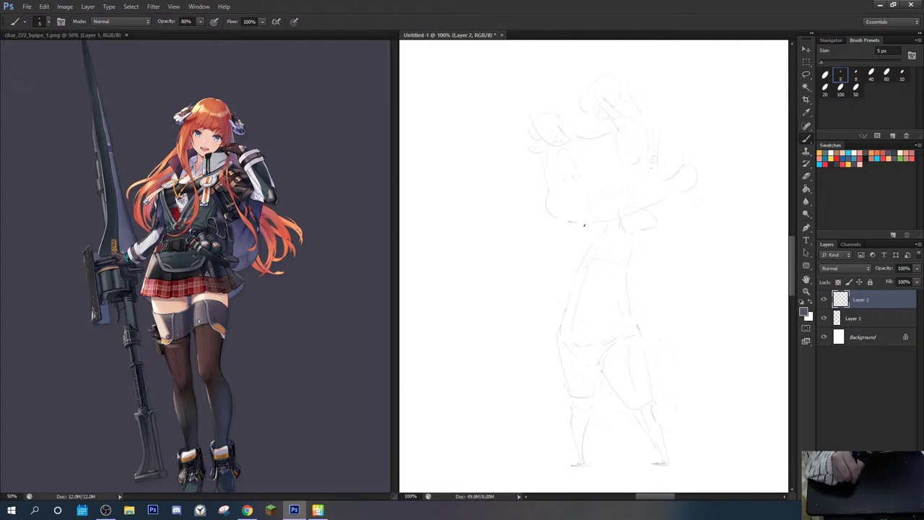
pyautogui.press('e')
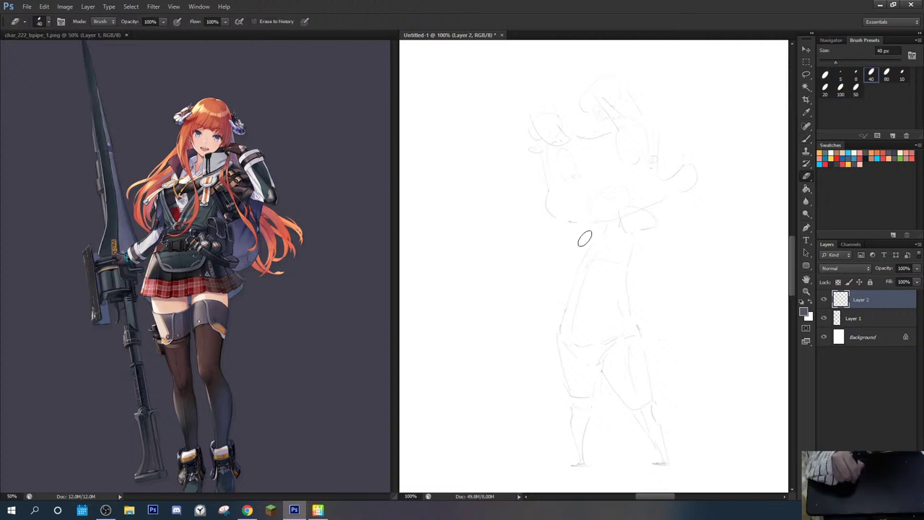
pyautogui.press('b')
pyautogui.moveTo(575, 224); pyautogui.dragTo(571, 242)
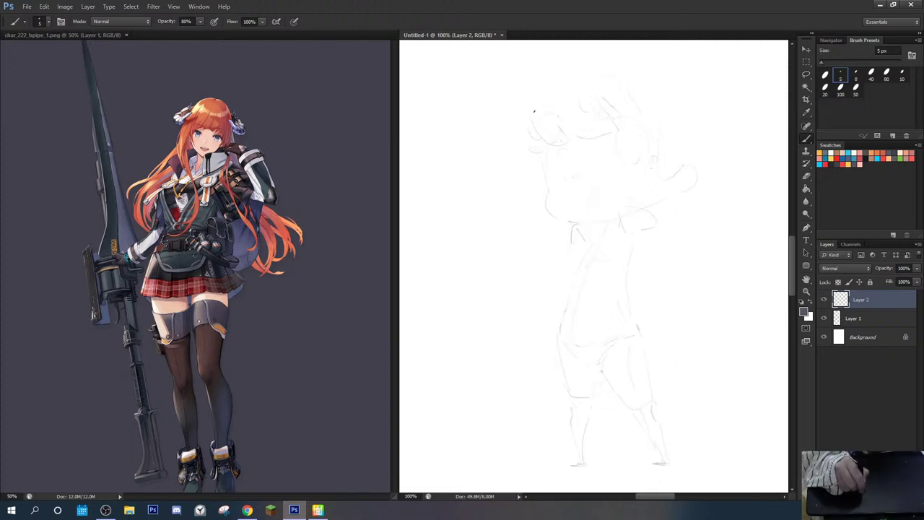
# Step: Try a curved outer hair outline on the far side of the head, running down past the far eye
pyautogui.press('e')
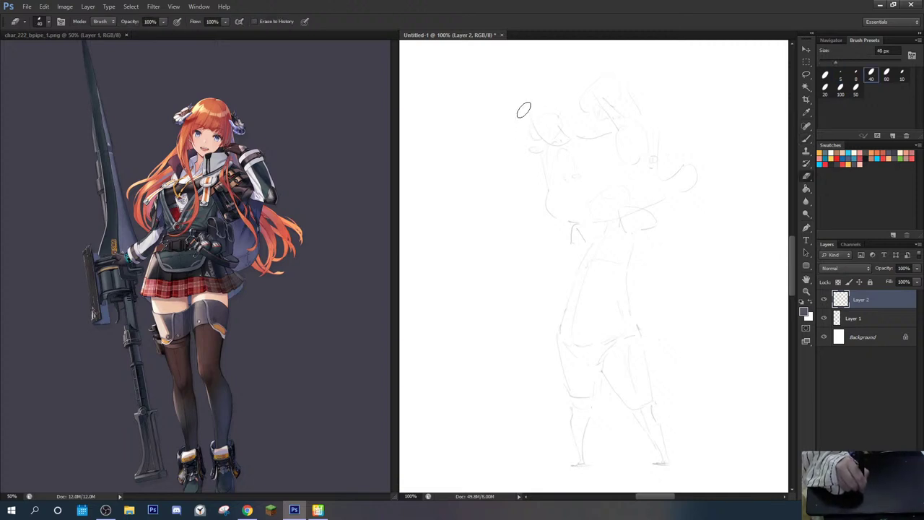
pyautogui.press('b')
pyautogui.moveTo(523, 109); pyautogui.dragTo(518, 154)
pyautogui.moveTo(534, 90)
pyautogui.mouseDown()
pyautogui.moveTo(572, 65)
pyautogui.moveTo(634, 54)
pyautogui.moveTo(573, 65)
pyautogui.moveTo(527, 96)
pyautogui.moveTo(519, 179)
pyautogui.mouseUp()
pyautogui.press('e')
pyautogui.press('b')
pyautogui.press('e')
pyautogui.press('b')
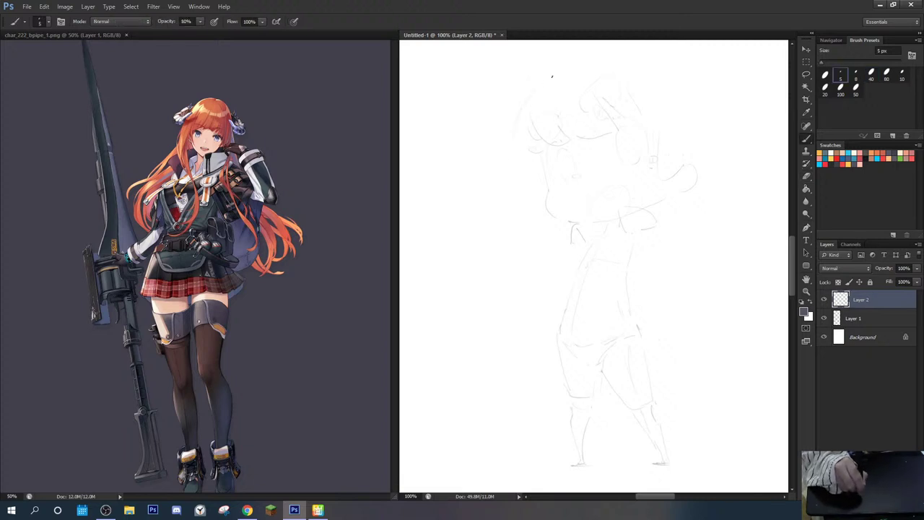
# Step: Try an arc over the crown with a reworked far-side hair outline, and check the balance in a mirrored view
pyautogui.press('e')
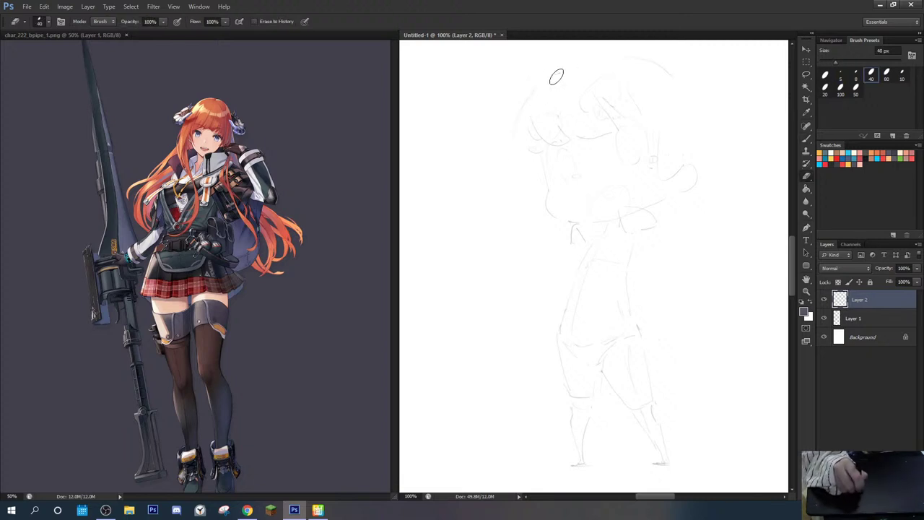
pyautogui.press('b')
pyautogui.moveTo(530, 88)
pyautogui.mouseDown()
pyautogui.moveTo(523, 172)
pyautogui.moveTo(540, 85)
pyautogui.moveTo(523, 114)
pyautogui.moveTo(542, 89)
pyautogui.moveTo(525, 156)
pyautogui.mouseUp()
pyautogui.press('e')
pyautogui.press('b')
pyautogui.hotkey('ctrl', 'shift', 'h')
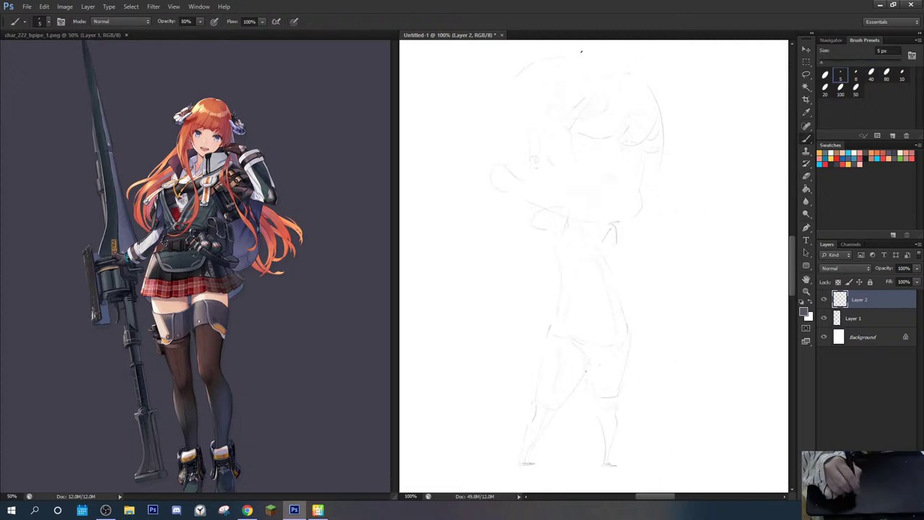
pyautogui.hotkey('ctrl', 'shift', 'h')
# Step: Erase the far-side hair outline and redraw it as a rounded contour continuing up over the crown
pyautogui.press('e')
pyautogui.moveTo(538, 86)
pyautogui.mouseDown()
pyautogui.moveTo(523, 120)
pyautogui.moveTo(527, 152)
pyautogui.mouseUp()
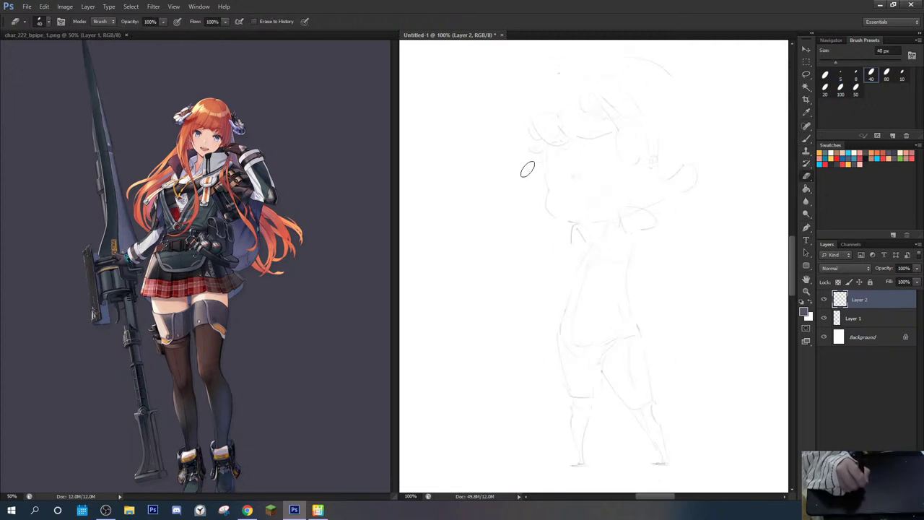
pyautogui.press('b')
pyautogui.moveTo(536, 89); pyautogui.dragTo(511, 140)
pyautogui.press('e')
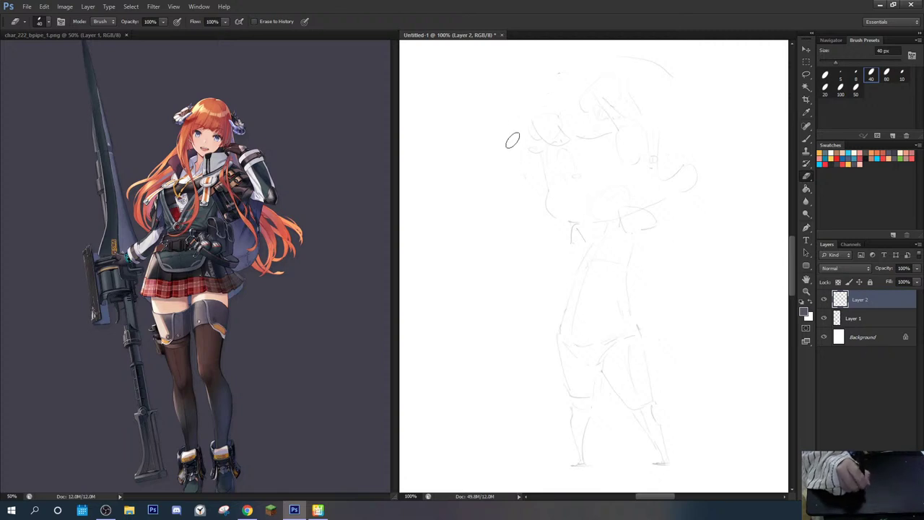
pyautogui.press('b')
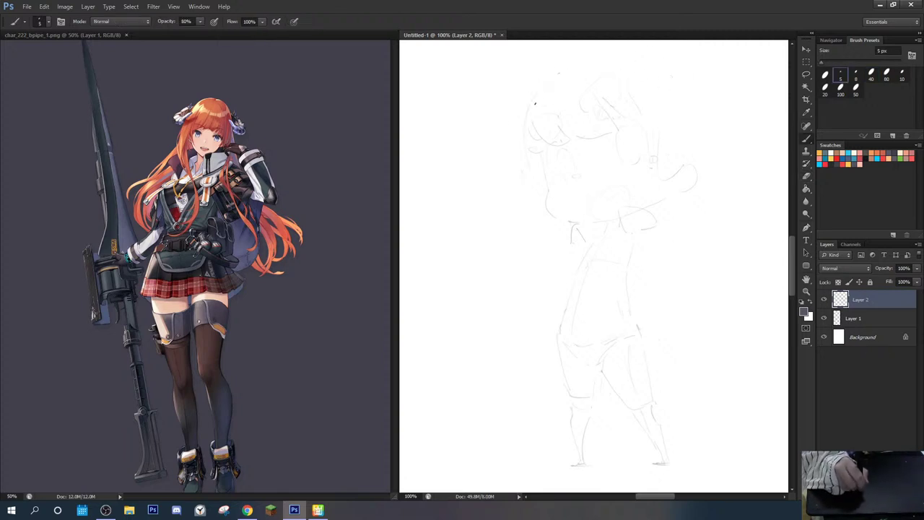
pyautogui.press('e')
pyautogui.moveTo(611, 125); pyautogui.dragTo(599, 138)
pyautogui.press('b')
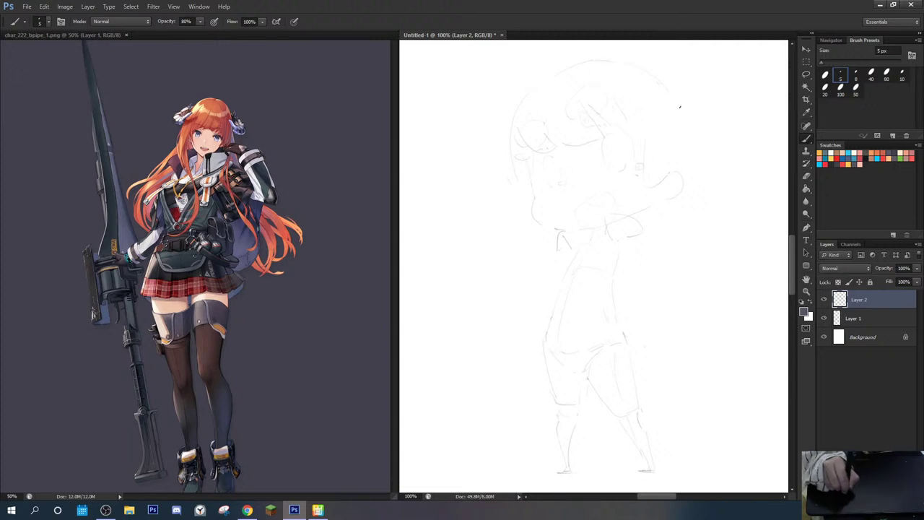
# Step: Sketch the back contour of the hair as a short vertical curve beyond the ear
pyautogui.moveTo(706, 137); pyautogui.dragTo(705, 169)
pyautogui.press('e')
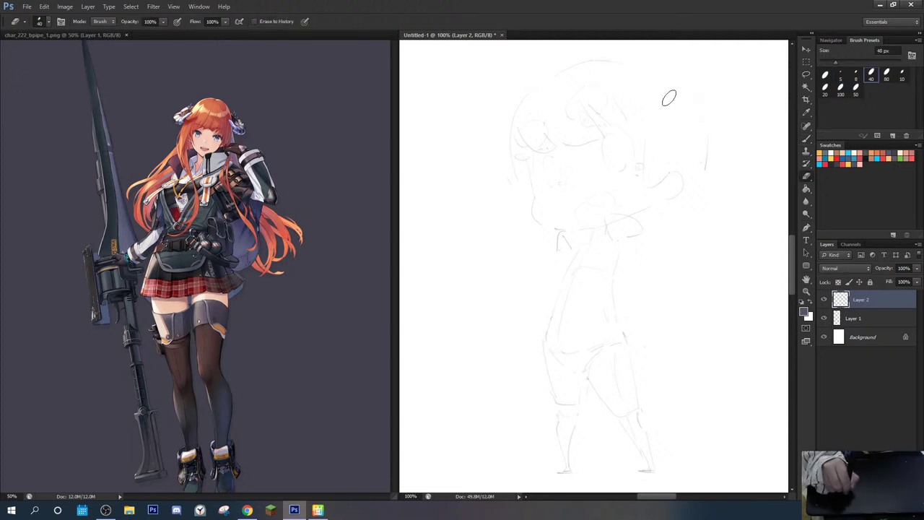
pyautogui.press('b')
# Step: Erase the far-side hair outline around the temple and try out side-lock lines beside the far cheek
pyautogui.press('e')
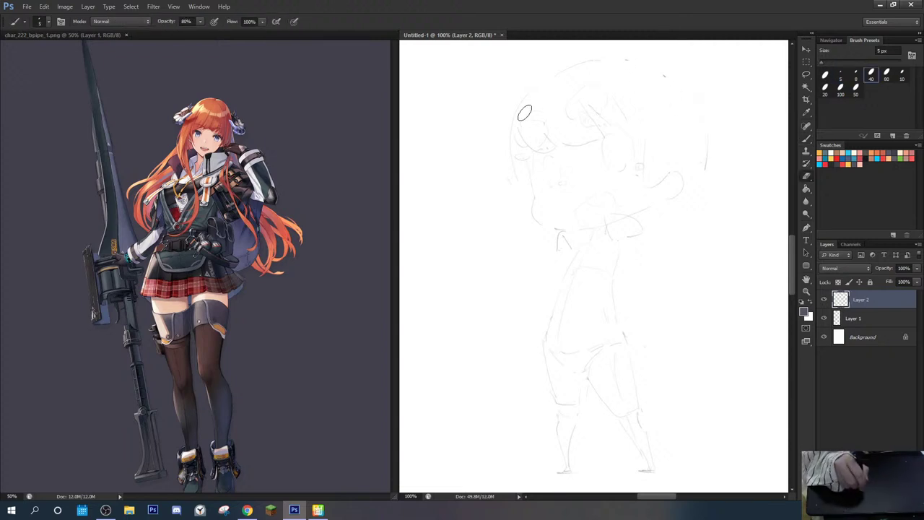
pyautogui.press('b')
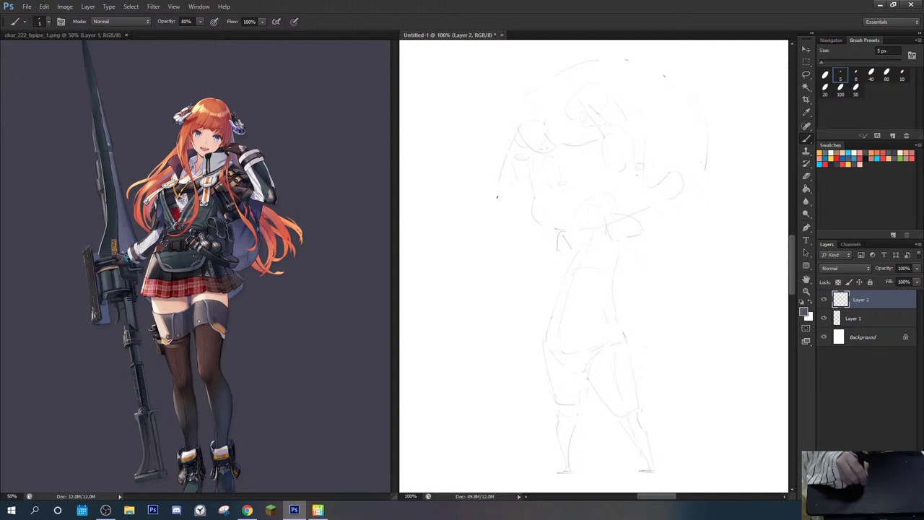
pyautogui.press('e')
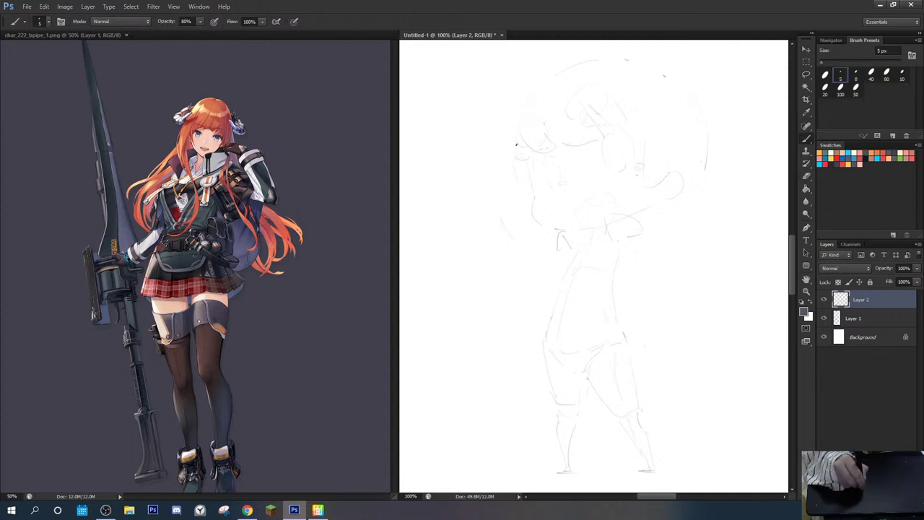
pyautogui.press('b')
pyautogui.press('e')
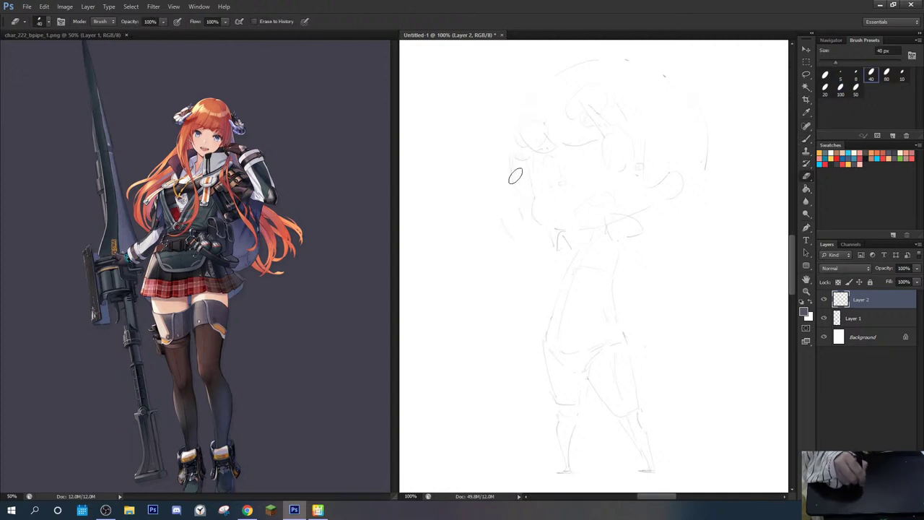
pyautogui.press('b')
# Step: Sketch a curved lock beside the far cheek, an outward-sweeping strand below it, and a long lock hanging past the near shoulder
pyautogui.moveTo(501, 174)
pyautogui.mouseDown()
pyautogui.moveTo(542, 243)
pyautogui.moveTo(518, 181)
pyautogui.moveTo(546, 238)
pyautogui.moveTo(443, 266)
pyautogui.moveTo(515, 247)
pyautogui.mouseUp()
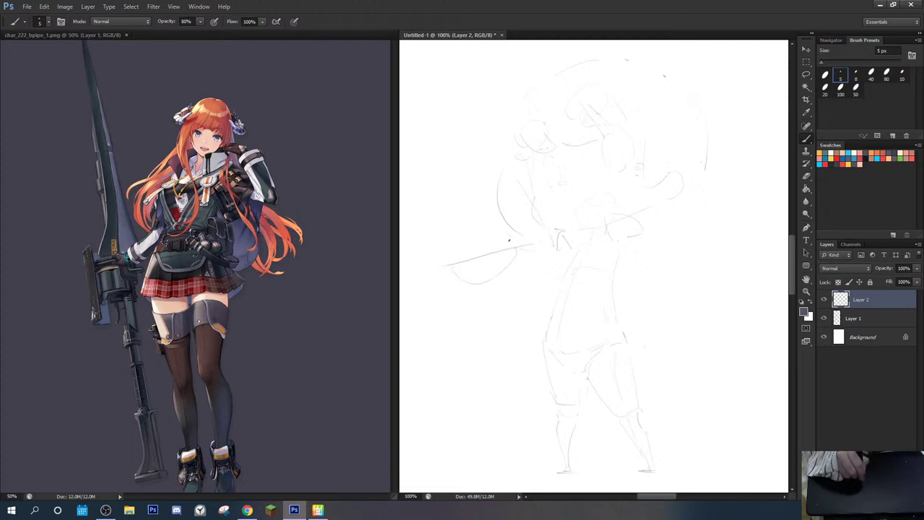
pyautogui.moveTo(637, 231); pyautogui.dragTo(634, 273)
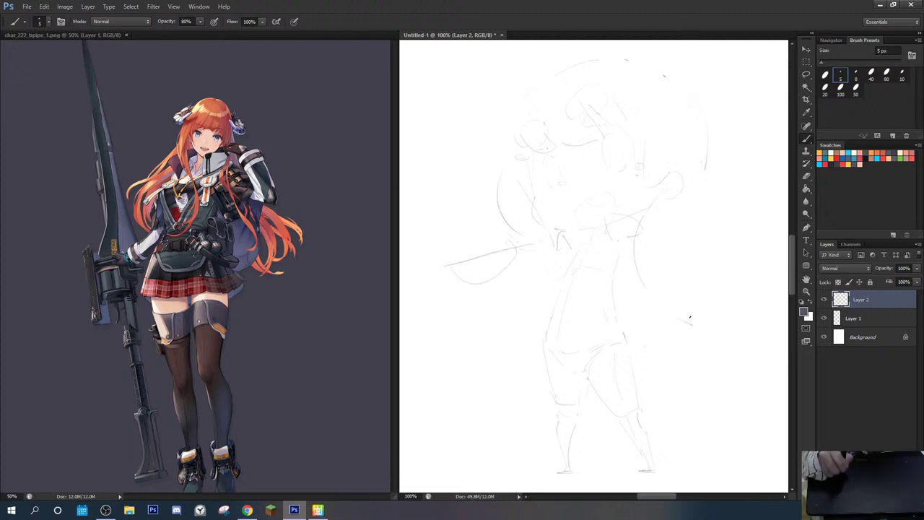
pyautogui.moveTo(668, 240); pyautogui.dragTo(684, 322)
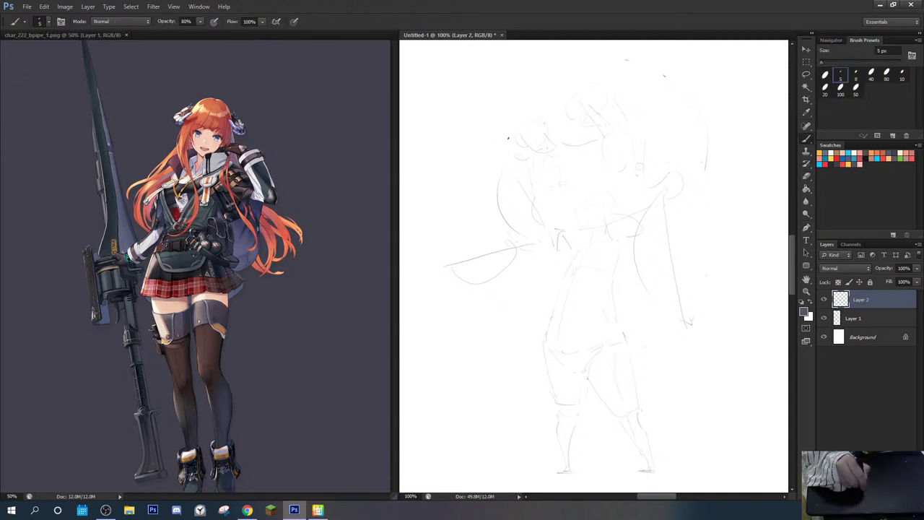
# Step: Redraw the hair outline as one clean arc from the far temple up to the top of the head
pyautogui.moveTo(508, 137)
pyautogui.mouseDown()
pyautogui.moveTo(516, 114)
pyautogui.moveTo(580, 70)
pyautogui.moveTo(626, 60)
pyautogui.mouseUp()
pyautogui.press('e')
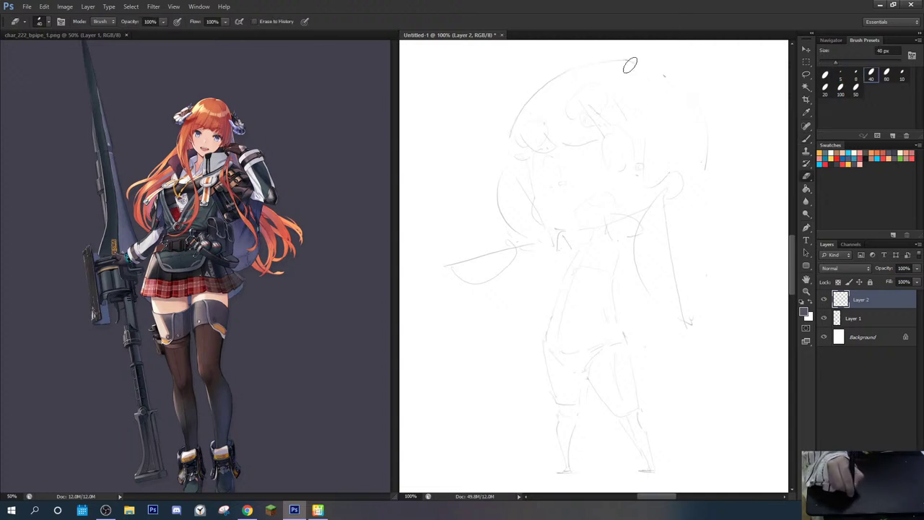
pyautogui.press('b')
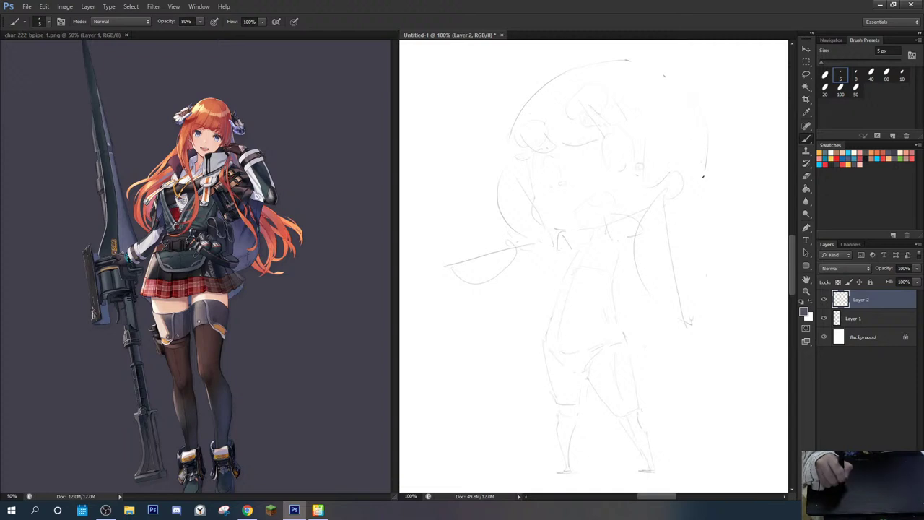
# Step: Sketch the long hair flowing outward behind the near shoulder down to a pointed tip, plus a second strand beside the far hip
pyautogui.press('e')
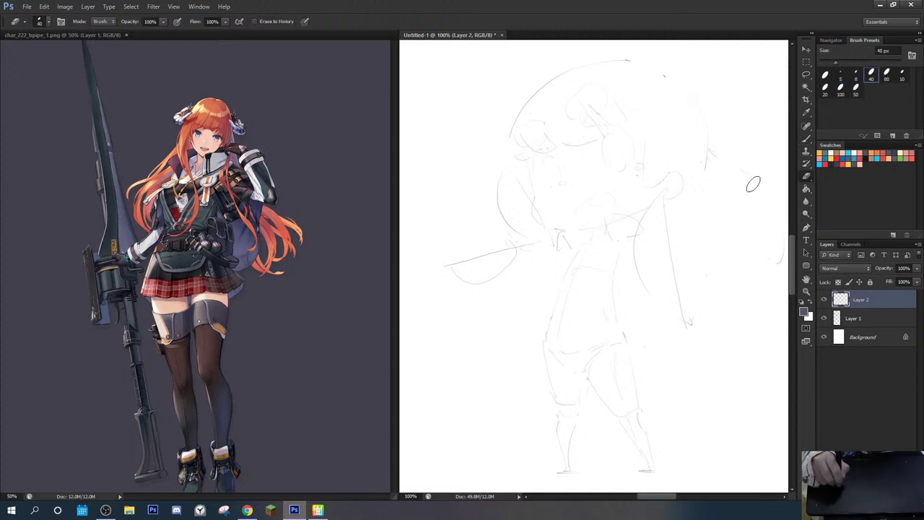
pyautogui.press('b')
pyautogui.moveTo(721, 172)
pyautogui.mouseDown()
pyautogui.moveTo(766, 233)
pyautogui.moveTo(771, 277)
pyautogui.mouseUp()
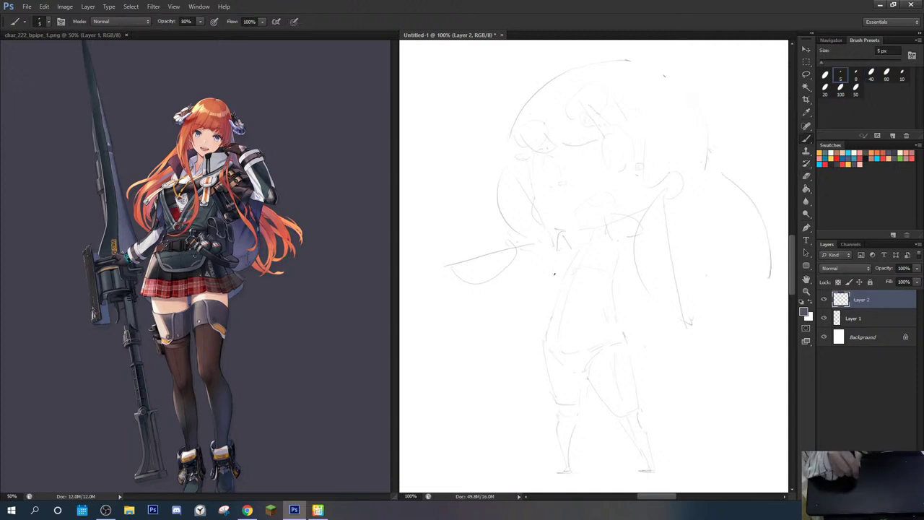
pyautogui.moveTo(508, 298)
pyautogui.mouseDown()
pyautogui.moveTo(502, 326)
pyautogui.moveTo(531, 307)
pyautogui.mouseUp()
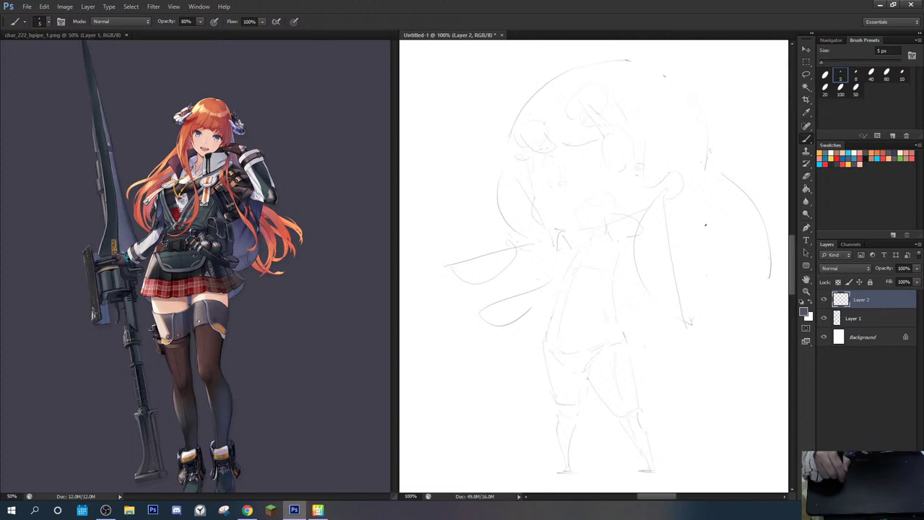
pyautogui.moveTo(708, 205)
pyautogui.mouseDown()
pyautogui.moveTo(729, 302)
pyautogui.moveTo(760, 296)
pyautogui.mouseUp()
pyautogui.moveTo(684, 268); pyautogui.dragTo(724, 285)
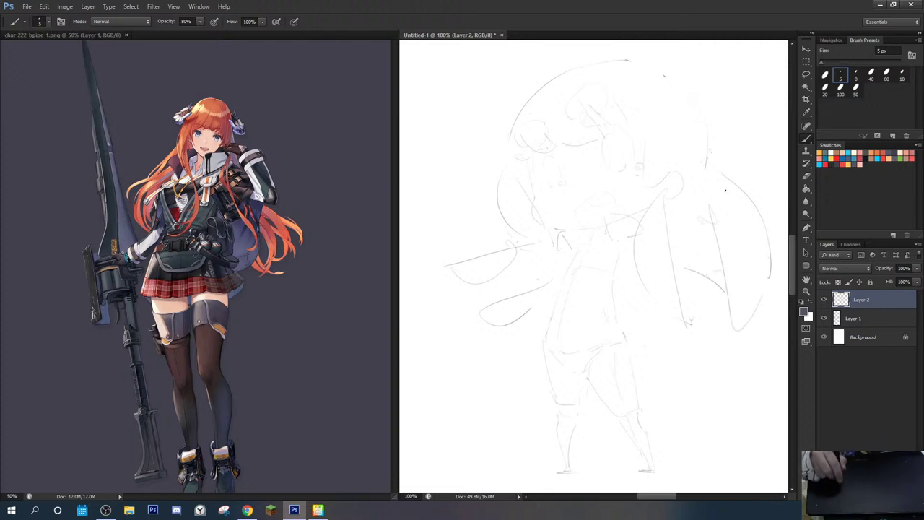
# Step: Check the sketch in a mirrored view and draw a rounded hair ornament at the upper back of the head
pyautogui.hotkey('ctrl', 'shift', 'h')
pyautogui.hotkey('ctrl', 'shift', 'h')
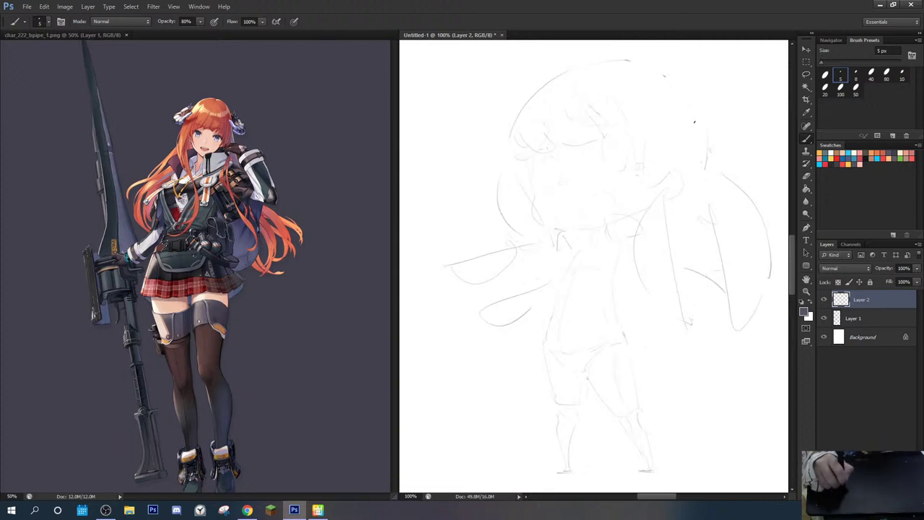
pyautogui.press('e')
pyautogui.press('b')
pyautogui.press('e')
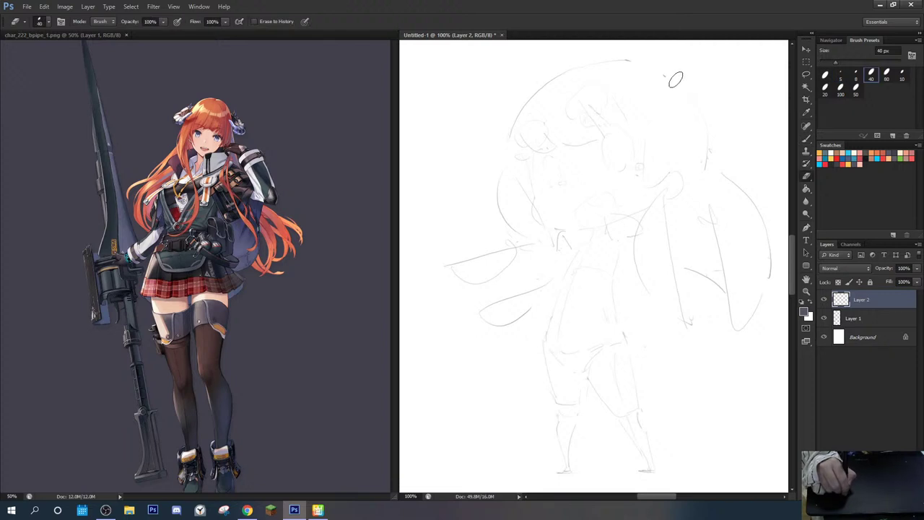
pyautogui.press('b')
pyautogui.moveTo(685, 81)
pyautogui.mouseDown()
pyautogui.moveTo(695, 74)
pyautogui.moveTo(716, 109)
pyautogui.moveTo(709, 82)
pyautogui.moveTo(717, 111)
pyautogui.moveTo(683, 140)
pyautogui.moveTo(718, 126)
pyautogui.mouseUp()
pyautogui.press('e')
pyautogui.press('b')
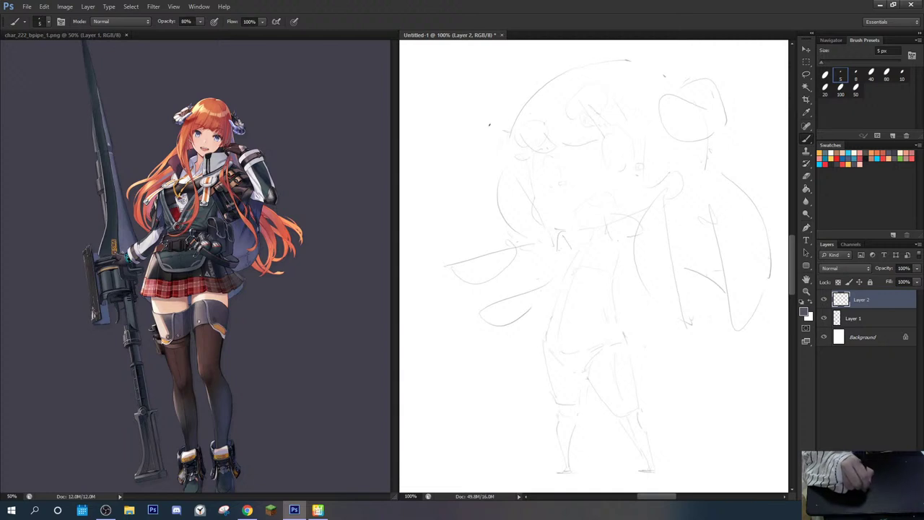
# Step: Draw a rounded hair ornament beside the far temple and a curved collar flap below the near cheek
pyautogui.moveTo(489, 124); pyautogui.dragTo(507, 145)
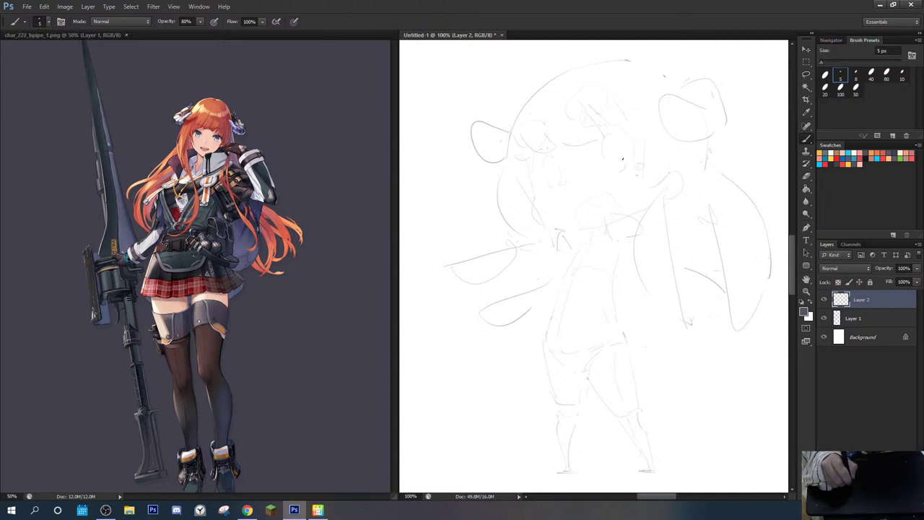
pyautogui.press('e')
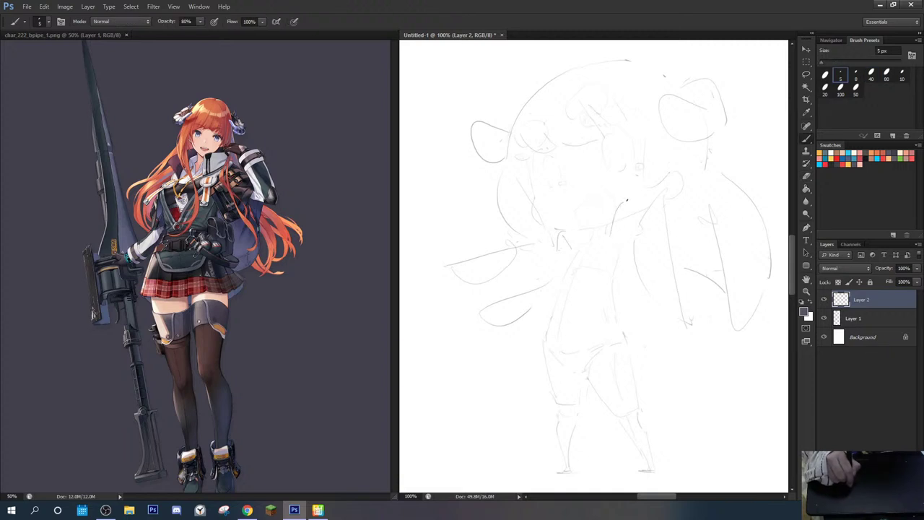
pyautogui.press('b')
pyautogui.moveTo(613, 225); pyautogui.dragTo(630, 194)
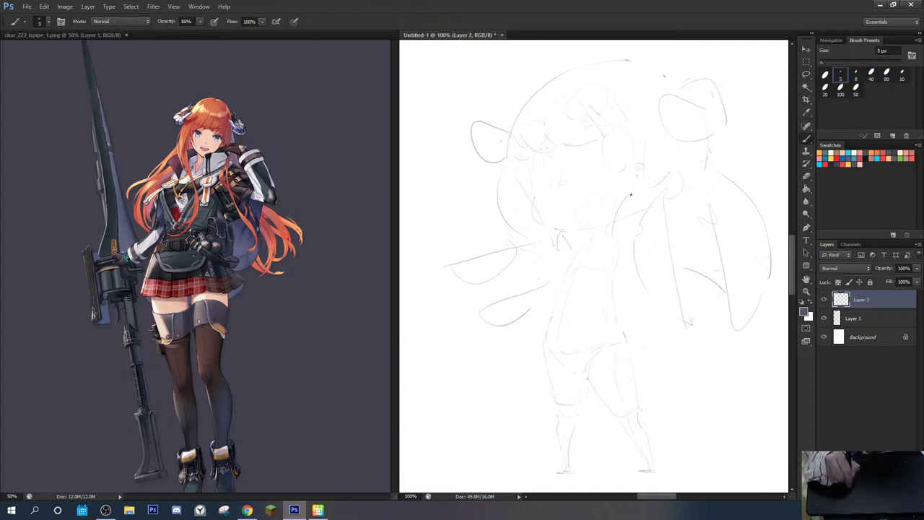
# Step: Sketch the collar's front folds below the chin, meeting in a small V at the neckline
pyautogui.press('e')
pyautogui.moveTo(575, 231)
pyautogui.mouseDown()
pyautogui.moveTo(557, 238)
pyautogui.moveTo(567, 248)
pyautogui.moveTo(629, 240)
pyautogui.moveTo(600, 251)
pyautogui.mouseUp()
pyautogui.press('b')
pyautogui.press('e')
pyautogui.press('b')
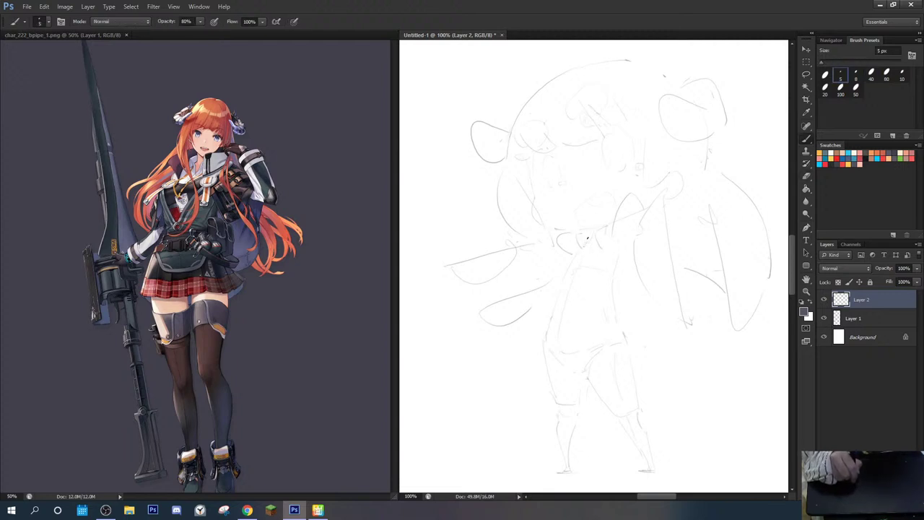
pyautogui.moveTo(605, 251)
pyautogui.mouseDown()
pyautogui.moveTo(582, 214)
pyautogui.moveTo(604, 243)
pyautogui.mouseUp()
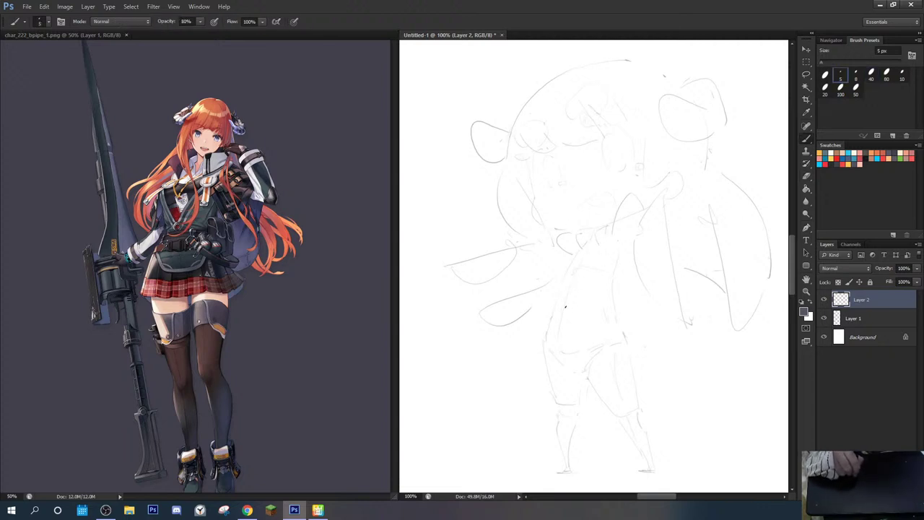
# Step: Sketch the far chest contour below the collar and erase the trial curve at the waist
pyautogui.moveTo(565, 306); pyautogui.dragTo(560, 325)
pyautogui.keyDown('alt'); pyautogui.click(573, 257); pyautogui.keyUp('alt')
pyautogui.moveTo(550, 257)
pyautogui.mouseDown()
pyautogui.moveTo(571, 254)
pyautogui.moveTo(555, 261)
pyautogui.moveTo(560, 269)
pyautogui.mouseUp()
pyautogui.press('e')
pyautogui.press('b')
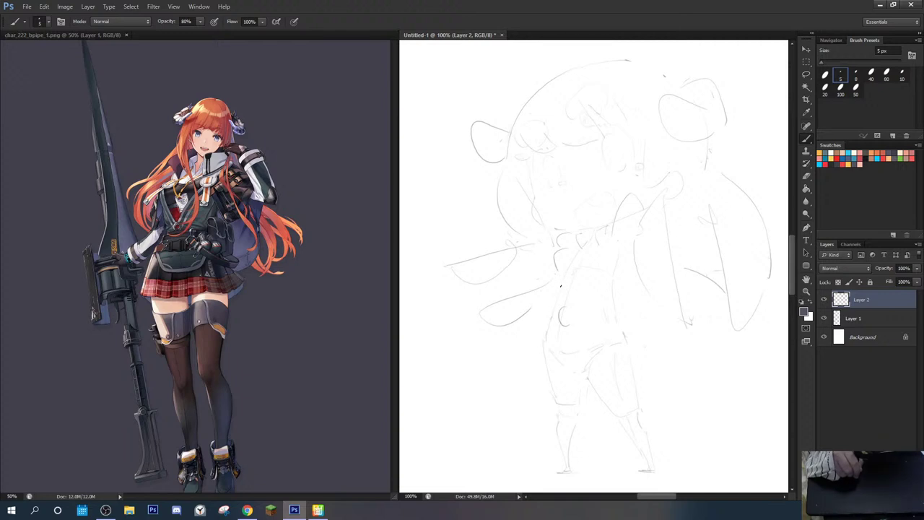
pyautogui.press('e')
pyautogui.moveTo(562, 307); pyautogui.dragTo(565, 322)
pyautogui.press('b')
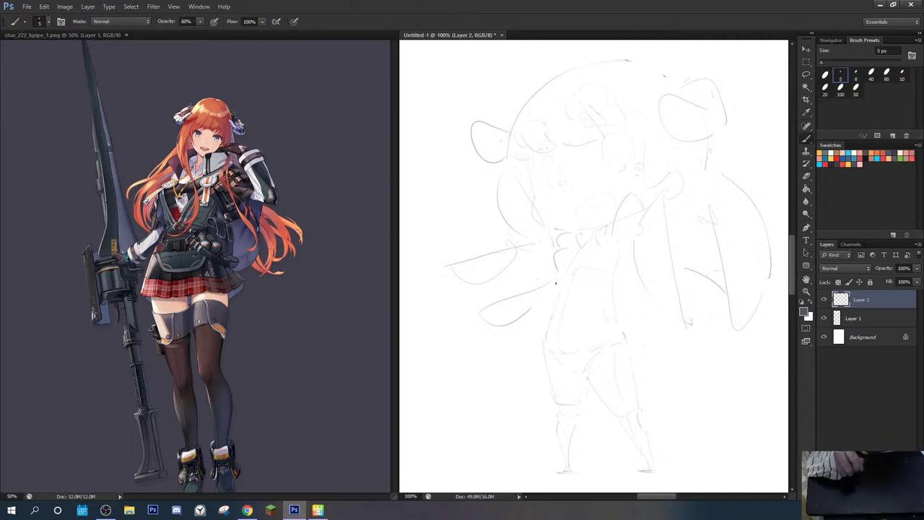
# Step: Outline the far and near sides of the torso down to the waist
pyautogui.moveTo(556, 283); pyautogui.dragTo(549, 314)
pyautogui.press('e')
pyautogui.press('b')
pyautogui.moveTo(620, 252); pyautogui.dragTo(623, 318)
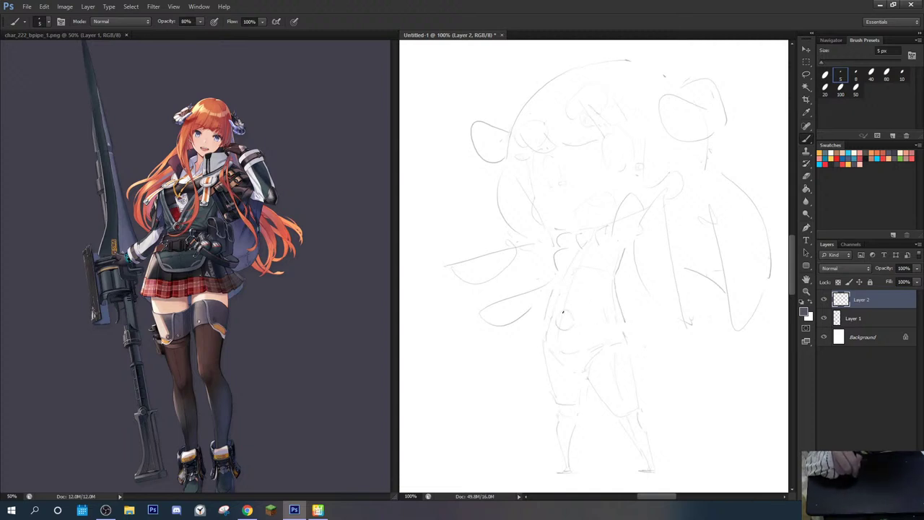
# Step: Draw a double-ring buckle at the waist with straps rising in a V, plus a line across the chest
pyautogui.press('e')
pyautogui.moveTo(563, 312)
pyautogui.mouseDown()
pyautogui.moveTo(554, 325)
pyautogui.moveTo(567, 330)
pyautogui.moveTo(552, 319)
pyautogui.moveTo(563, 315)
pyautogui.mouseUp()
pyautogui.press('b')
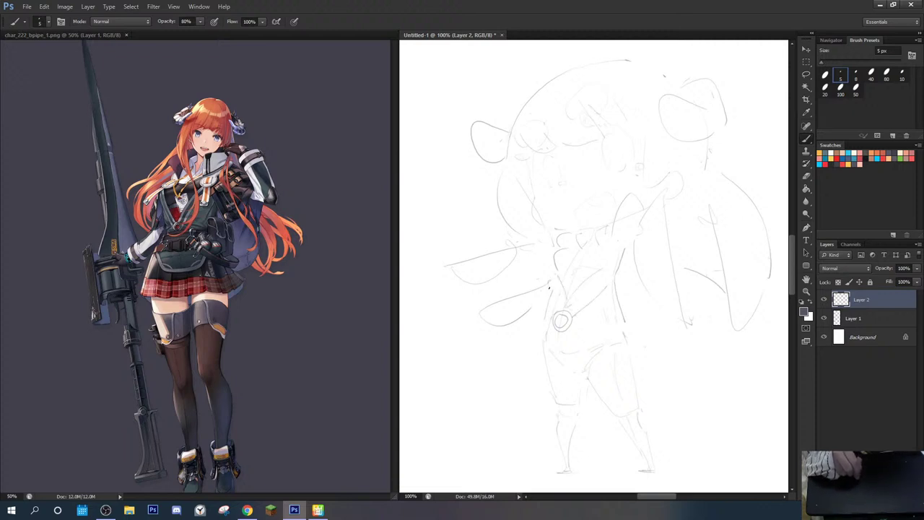
pyautogui.moveTo(559, 312); pyautogui.dragTo(549, 282)
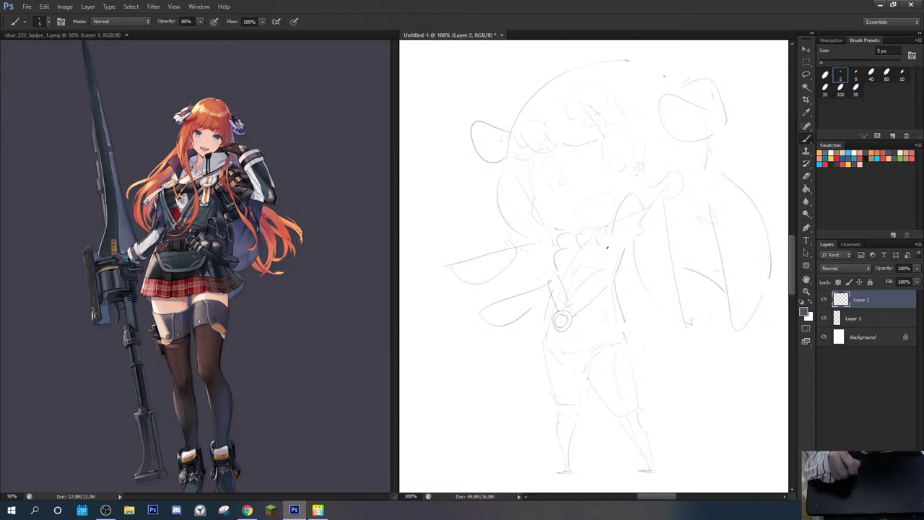
pyautogui.moveTo(571, 273); pyautogui.dragTo(612, 263)
# Step: Draw a round badge on the near side of the chest with a small square pouch below it
pyautogui.press('e')
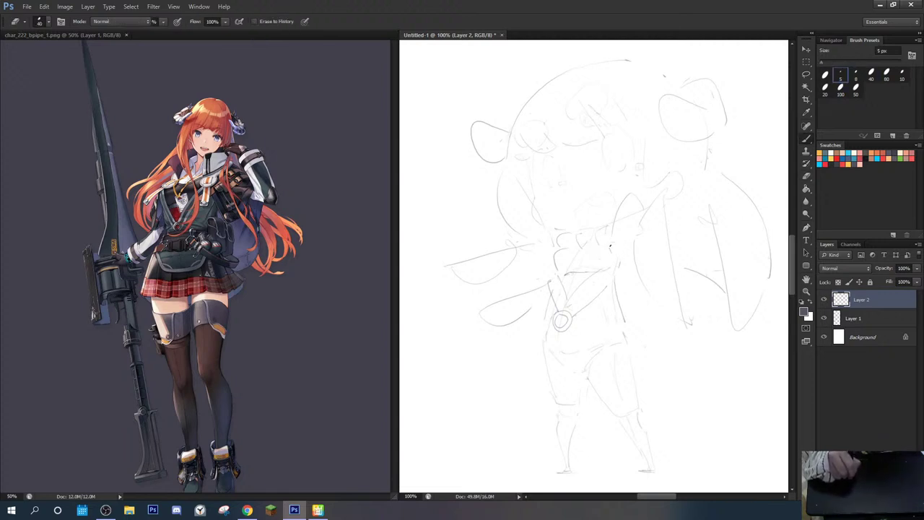
pyautogui.press('b')
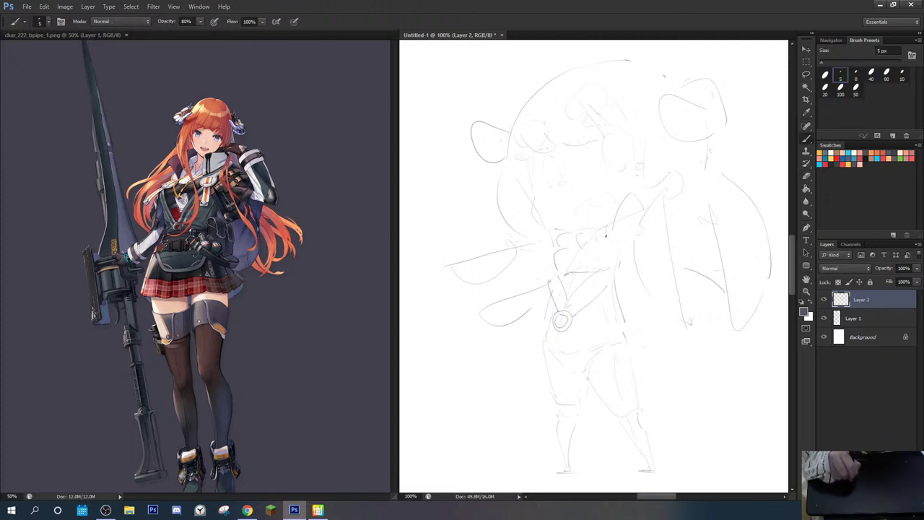
pyautogui.moveTo(598, 246); pyautogui.dragTo(612, 234)
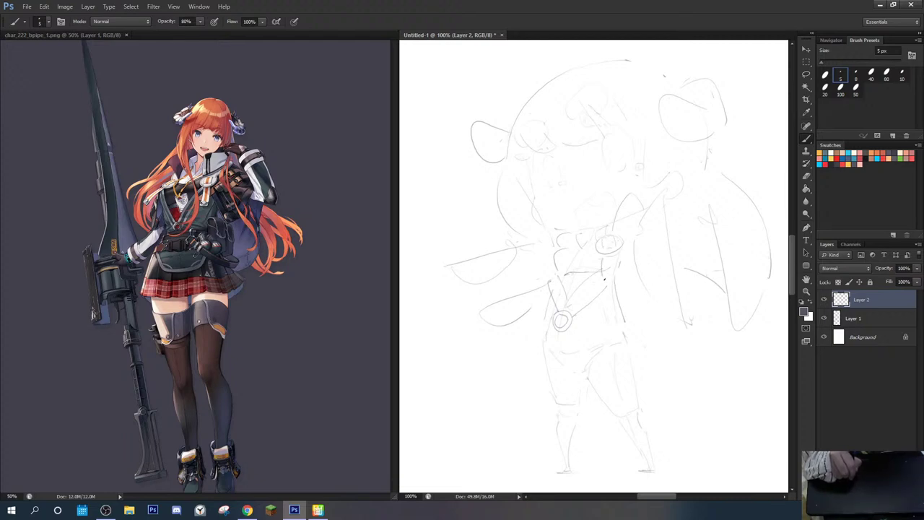
pyautogui.moveTo(603, 280); pyautogui.dragTo(623, 277)
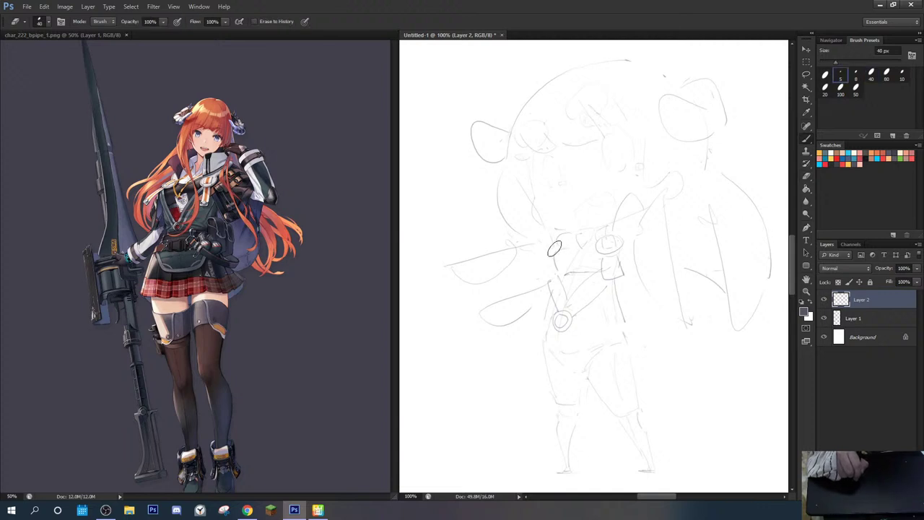
# Step: Sketch a small rounded sleeve shape at the far shoulder, cleaning up the overlapping chest lines
pyautogui.moveTo(547, 252)
pyautogui.mouseDown()
pyautogui.moveTo(528, 262)
pyautogui.moveTo(544, 258)
pyautogui.mouseUp()
pyautogui.press('e')
pyautogui.press('b')
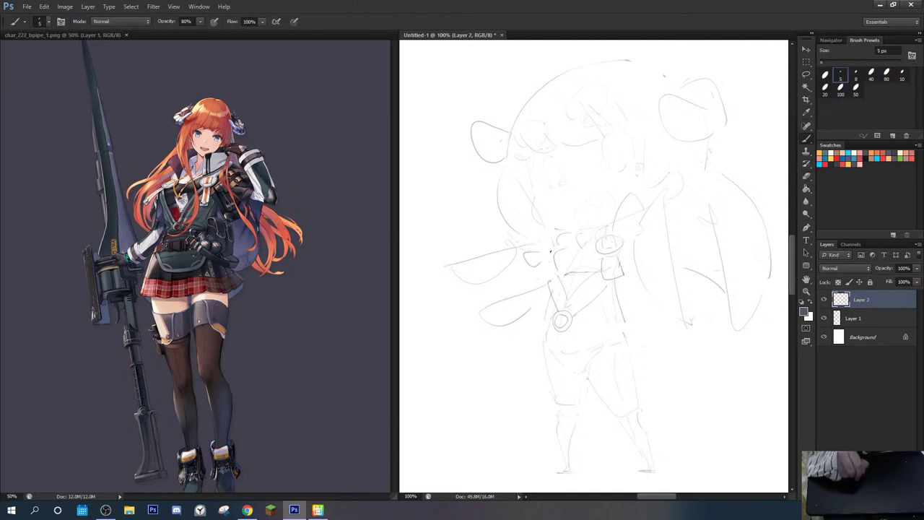
pyautogui.press('e')
pyautogui.press('b')
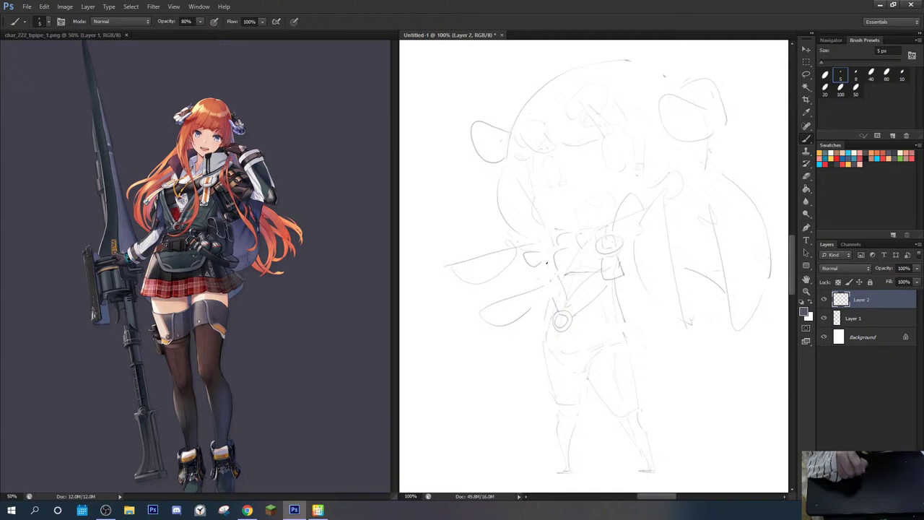
pyautogui.press('e')
pyautogui.press('b')
# Step: Draw a cluster of boxy pouches at the near hip, with a larger rounded one behind them
pyautogui.moveTo(608, 307); pyautogui.dragTo(618, 332)
pyautogui.moveTo(625, 309)
pyautogui.mouseDown()
pyautogui.moveTo(638, 321)
pyautogui.moveTo(635, 355)
pyautogui.mouseUp()
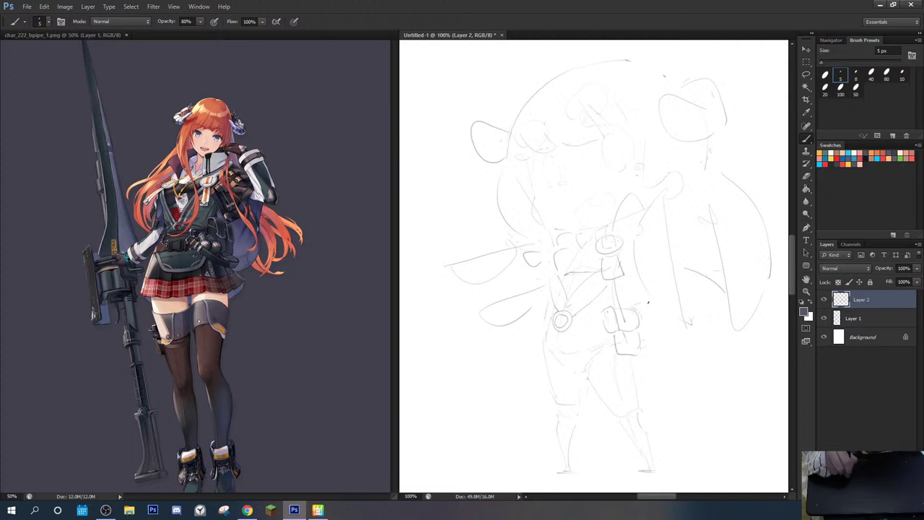
pyautogui.moveTo(647, 303); pyautogui.dragTo(661, 335)
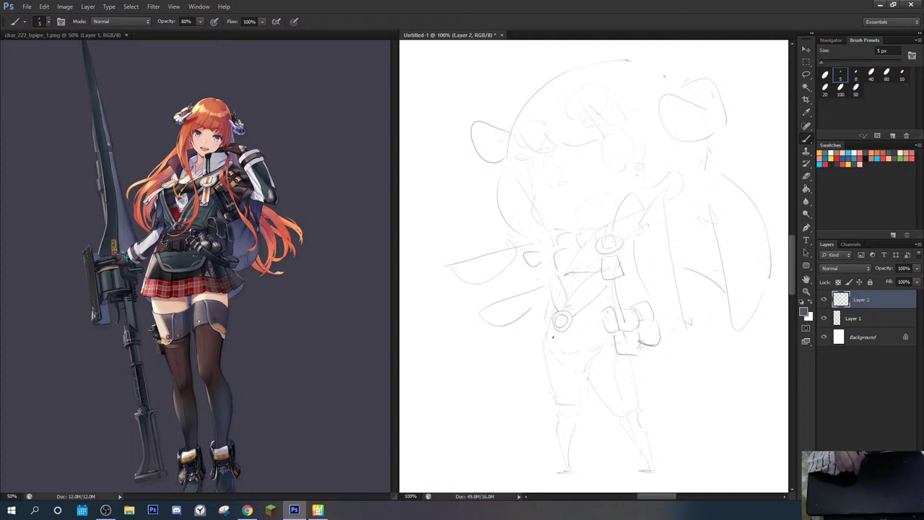
# Step: Draw a belt across the hips with a square pouch in front and a band end at the far hip
pyautogui.moveTo(555, 342)
pyautogui.mouseDown()
pyautogui.moveTo(576, 331)
pyautogui.moveTo(557, 358)
pyautogui.moveTo(580, 355)
pyautogui.mouseUp()
pyautogui.moveTo(580, 352)
pyautogui.mouseDown()
pyautogui.moveTo(589, 332)
pyautogui.moveTo(586, 352)
pyautogui.moveTo(613, 345)
pyautogui.mouseUp()
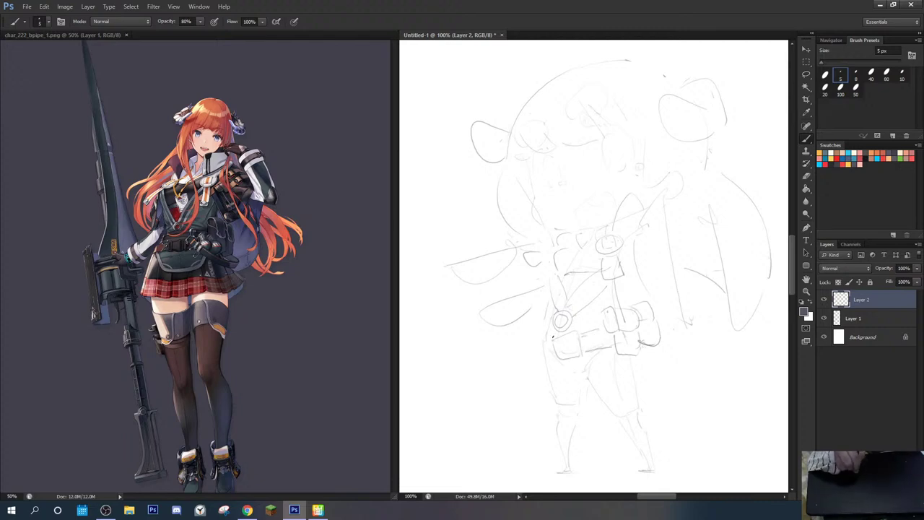
pyautogui.moveTo(552, 339)
pyautogui.mouseDown()
pyautogui.moveTo(538, 344)
pyautogui.moveTo(542, 357)
pyautogui.mouseUp()
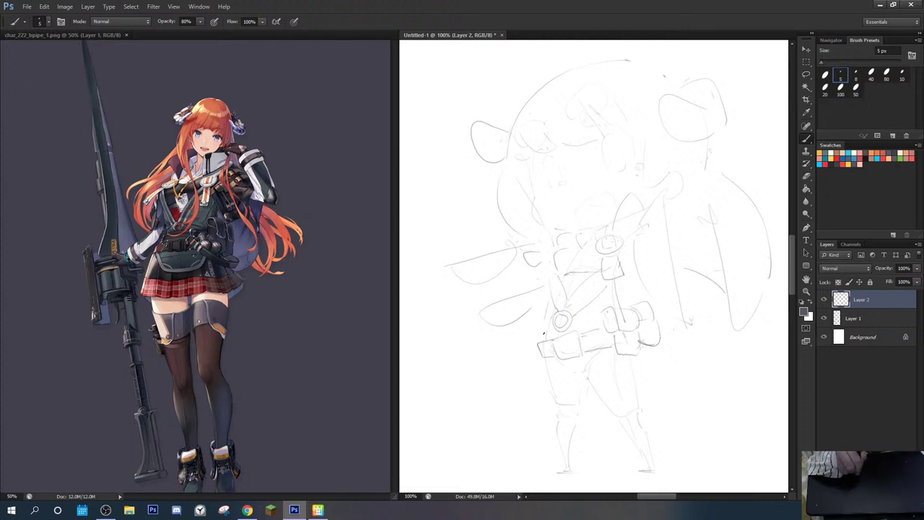
# Step: Clean up the far waist line, then redraw the near side strap and the far chest edge
pyautogui.press('e')
pyautogui.moveTo(552, 307); pyautogui.dragTo(544, 333)
pyautogui.press('b')
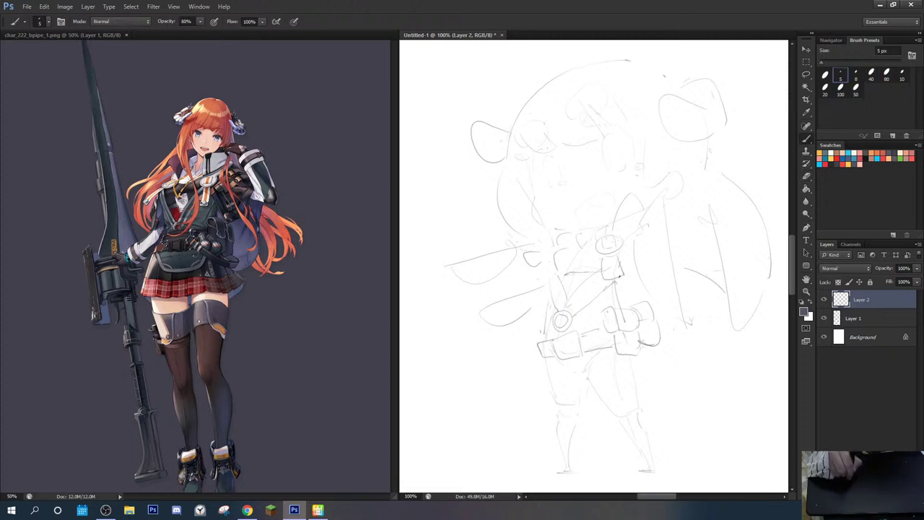
pyautogui.moveTo(617, 275); pyautogui.dragTo(621, 305)
pyautogui.moveTo(555, 269)
pyautogui.mouseDown()
pyautogui.moveTo(551, 279)
pyautogui.moveTo(551, 267)
pyautogui.mouseUp()
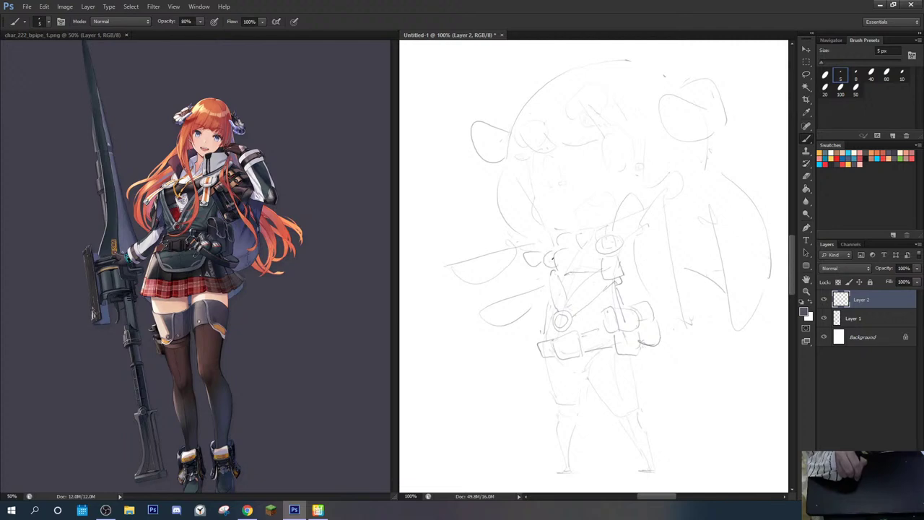
# Step: Redraw the far sleeve as a boxier shape and check the sketch in a mirrored view
pyautogui.press('e')
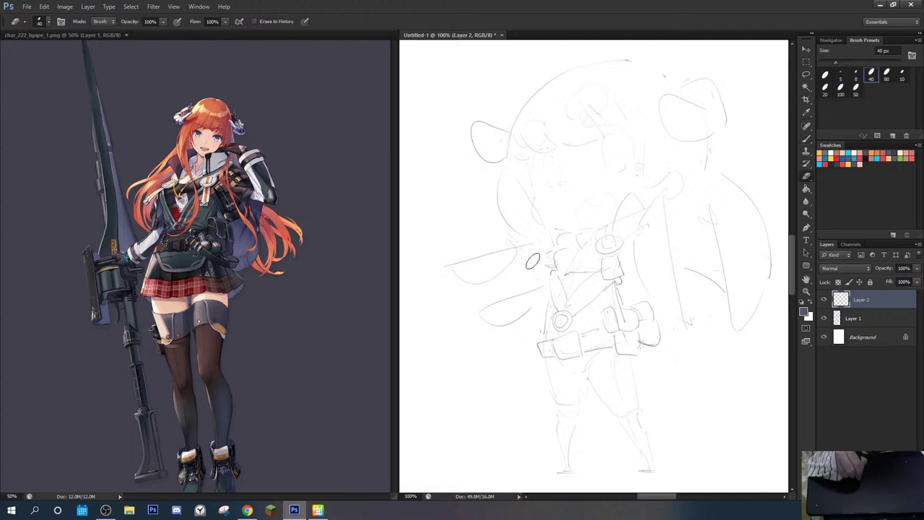
pyautogui.press('b')
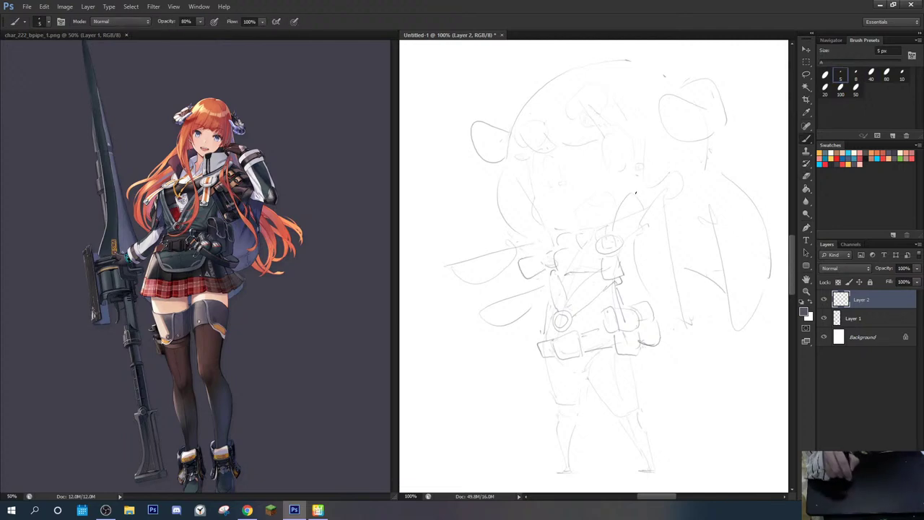
pyautogui.hotkey('ctrl', 'shift', 'h')
pyautogui.hotkey('ctrl', 'z')
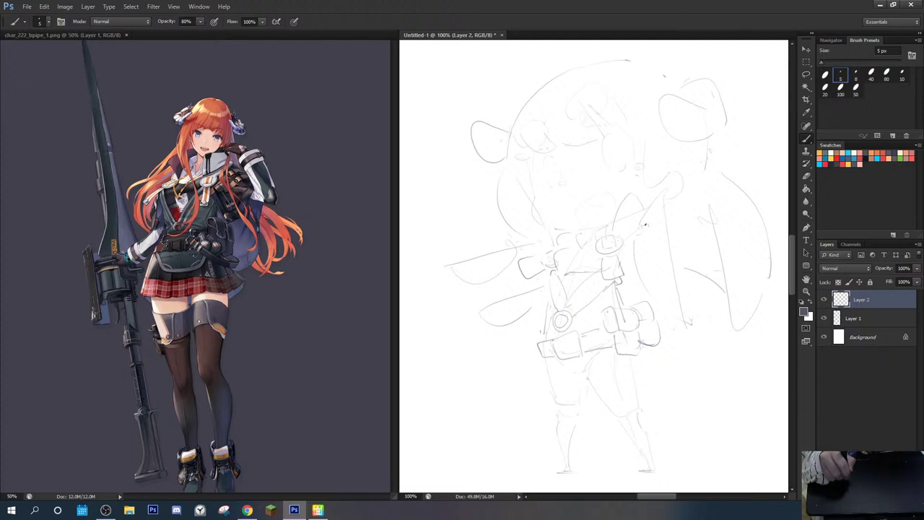
# Step: Erase the near collar flap and the upper part of the hair lock, then redraw the collar flap lower and wider
pyautogui.press('e')
pyautogui.moveTo(644, 214)
pyautogui.mouseDown()
pyautogui.moveTo(639, 202)
pyautogui.moveTo(613, 228)
pyautogui.moveTo(618, 209)
pyautogui.moveTo(653, 223)
pyautogui.moveTo(642, 212)
pyautogui.moveTo(660, 233)
pyautogui.mouseUp()
pyautogui.press('b')
pyautogui.press('e')
pyautogui.press('b')
pyautogui.press('e')
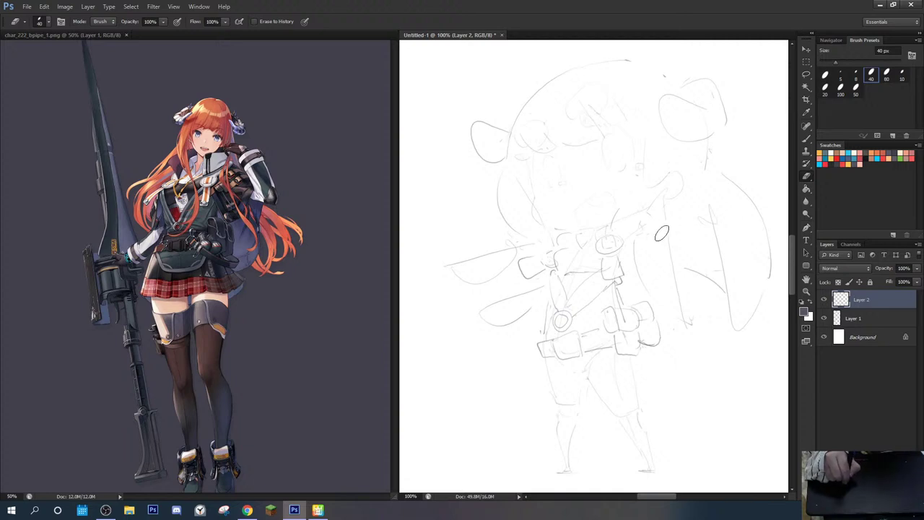
pyautogui.press('b')
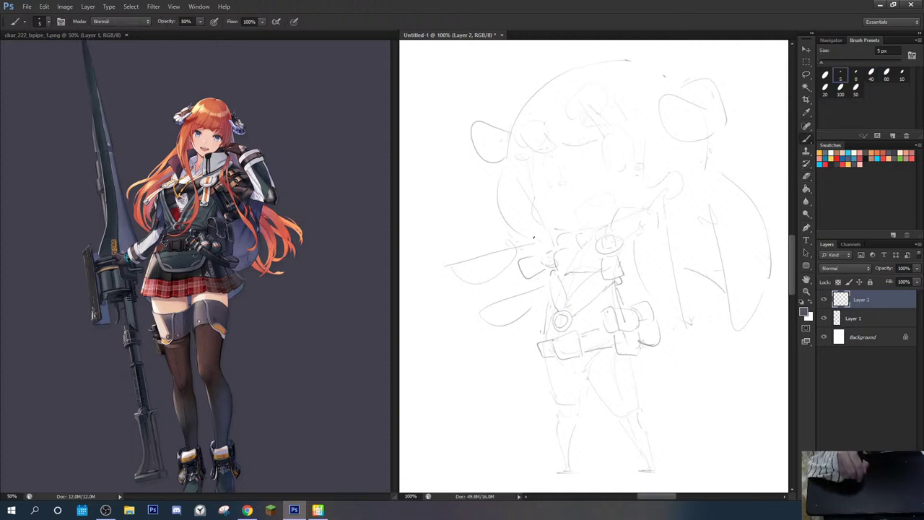
# Step: Draw a rounded collar piece at the far shoulder and add fold lines to the near collar flap
pyautogui.moveTo(547, 230); pyautogui.dragTo(546, 243)
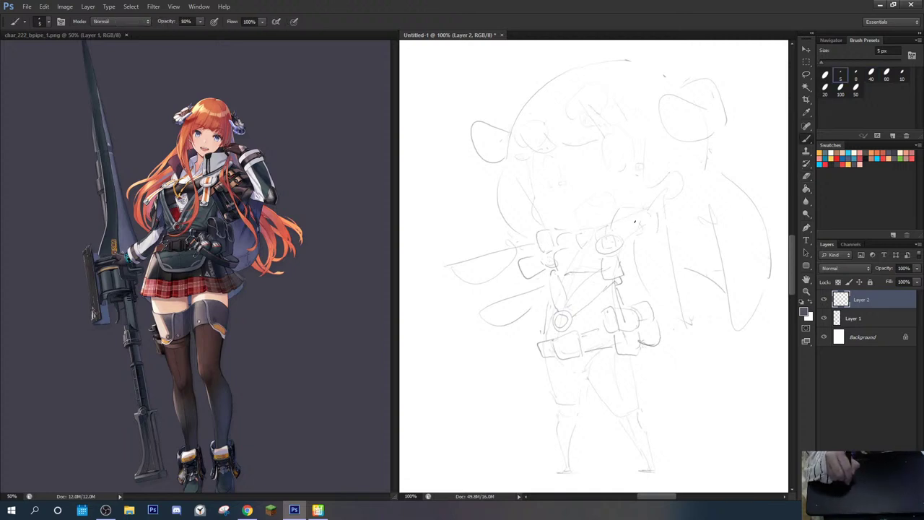
pyautogui.moveTo(630, 213); pyautogui.dragTo(632, 231)
pyautogui.press('e')
pyautogui.press('b')
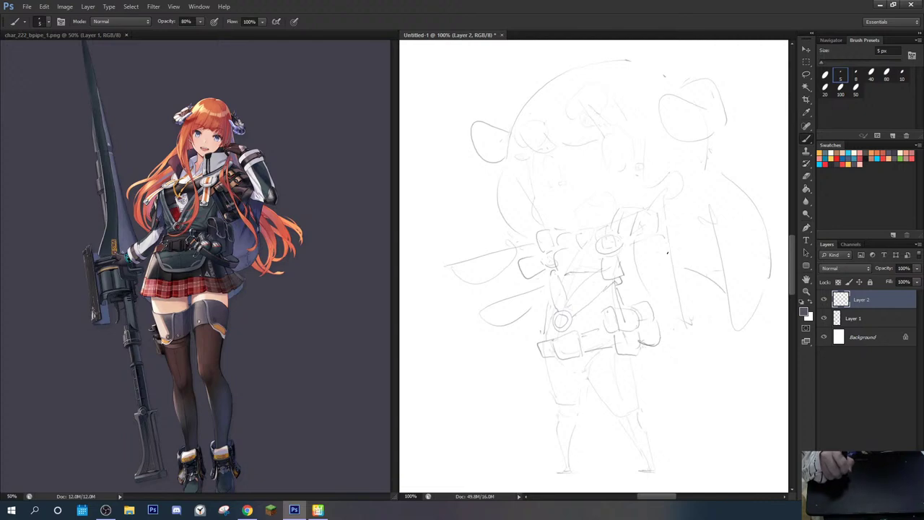
# Step: Sketch banded segments around the near upper arm and erase the long hair lock crossing the arm
pyautogui.moveTo(653, 251)
pyautogui.mouseDown()
pyautogui.moveTo(675, 221)
pyautogui.moveTo(694, 287)
pyautogui.moveTo(678, 221)
pyautogui.moveTo(675, 248)
pyautogui.moveTo(656, 245)
pyautogui.moveTo(648, 262)
pyautogui.moveTo(621, 260)
pyautogui.moveTo(622, 273)
pyautogui.moveTo(664, 258)
pyautogui.moveTo(645, 264)
pyautogui.moveTo(645, 278)
pyautogui.moveTo(666, 276)
pyautogui.moveTo(671, 262)
pyautogui.moveTo(654, 309)
pyautogui.moveTo(635, 290)
pyautogui.moveTo(642, 306)
pyautogui.moveTo(682, 327)
pyautogui.moveTo(713, 275)
pyautogui.moveTo(716, 282)
pyautogui.mouseUp()
pyautogui.press('e')
pyautogui.press('b')
pyautogui.press('b')
pyautogui.press('e')
pyautogui.press('b')
pyautogui.press('e')
pyautogui.press('b')
pyautogui.press('e')
pyautogui.moveTo(669, 245)
pyautogui.mouseDown()
pyautogui.moveTo(672, 313)
pyautogui.moveTo(696, 310)
pyautogui.mouseUp()
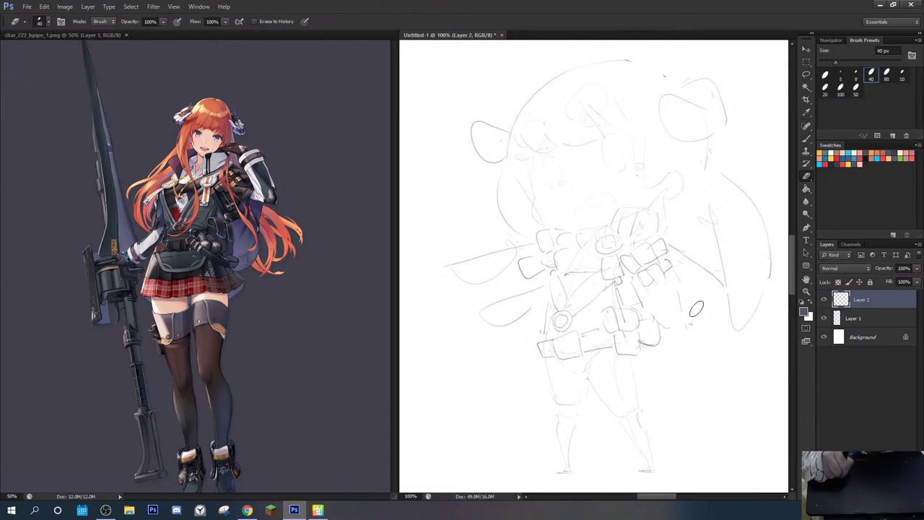
# Step: Outline the near sleeve flaring outward from the arm bands to a wide curved opening
pyautogui.press('b')
pyautogui.press('e')
pyautogui.press('b')
pyautogui.moveTo(645, 294)
pyautogui.mouseDown()
pyautogui.moveTo(659, 320)
pyautogui.moveTo(713, 290)
pyautogui.mouseUp()
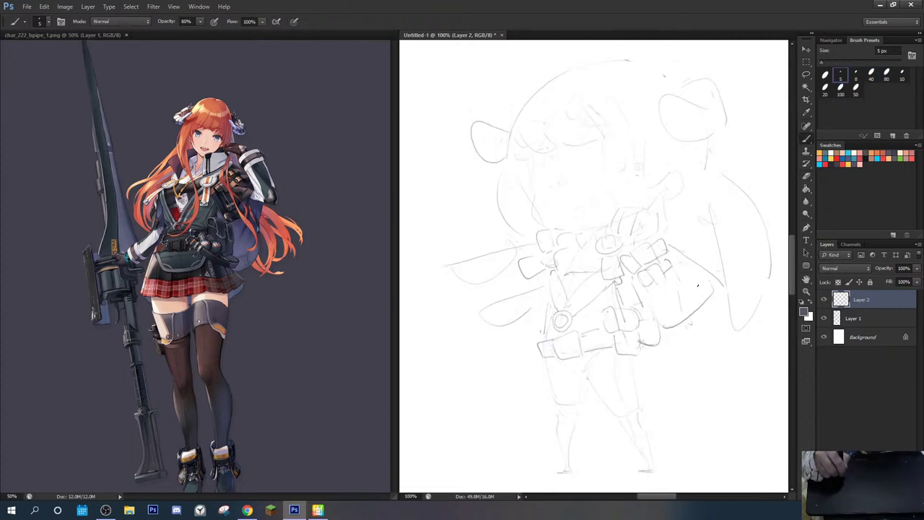
# Step: Rough in the near sleeve's cuff edge and erase the tip of the flowing hair overlapping it
pyautogui.moveTo(677, 330)
pyautogui.mouseDown()
pyautogui.moveTo(683, 352)
pyautogui.moveTo(698, 351)
pyautogui.moveTo(726, 290)
pyautogui.mouseUp()
pyautogui.press('e')
pyautogui.moveTo(678, 346)
pyautogui.mouseDown()
pyautogui.moveTo(735, 319)
pyautogui.moveTo(687, 355)
pyautogui.moveTo(726, 290)
pyautogui.moveTo(686, 355)
pyautogui.moveTo(704, 360)
pyautogui.mouseUp()
pyautogui.press('b')
pyautogui.press('e')
pyautogui.moveTo(733, 329); pyautogui.dragTo(734, 311)
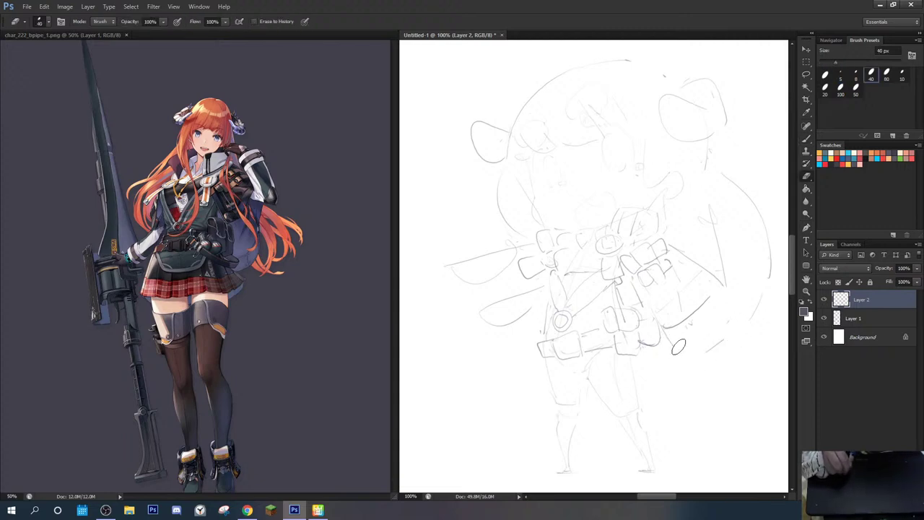
# Step: Redraw the near sleeve's wide cuff with parallel curved bands along its edge
pyautogui.press('b')
pyautogui.moveTo(677, 361)
pyautogui.mouseDown()
pyautogui.moveTo(743, 299)
pyautogui.moveTo(723, 290)
pyautogui.mouseUp()
pyautogui.moveTo(674, 339)
pyautogui.mouseDown()
pyautogui.moveTo(717, 282)
pyautogui.moveTo(744, 306)
pyautogui.mouseUp()
pyautogui.press('e')
pyautogui.press('b')
pyautogui.press('e')
pyautogui.press('b')
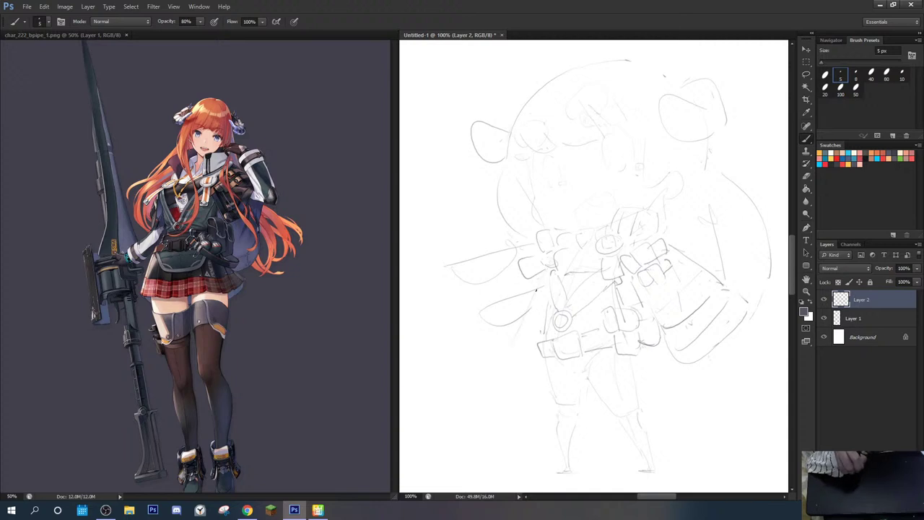
# Step: Sketch the far hand with its fingers beside the hip over the erased hair strand, then mirror the canvas to check
pyautogui.press('e')
pyautogui.moveTo(525, 318); pyautogui.dragTo(522, 343)
pyautogui.press('b')
pyautogui.press('e')
pyautogui.press('b')
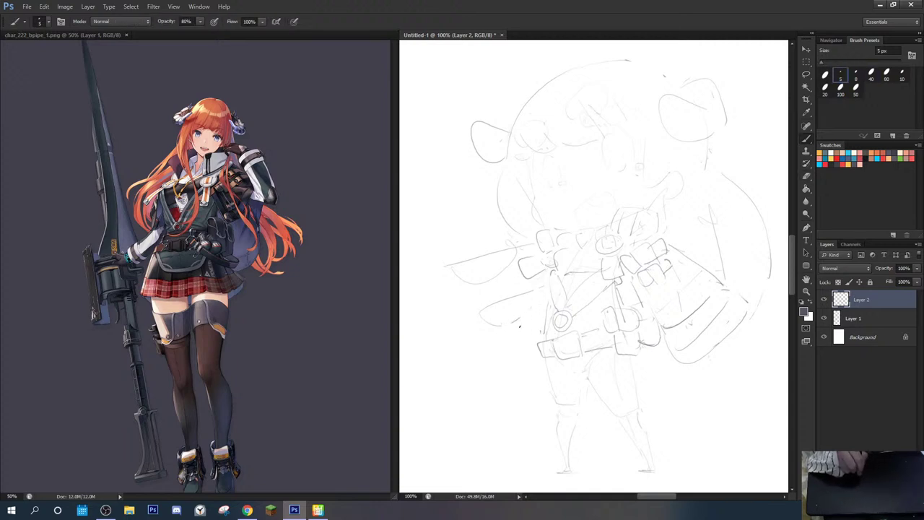
pyautogui.moveTo(514, 324); pyautogui.dragTo(507, 330)
pyautogui.moveTo(519, 339)
pyautogui.mouseDown()
pyautogui.moveTo(511, 315)
pyautogui.moveTo(539, 338)
pyautogui.mouseUp()
pyautogui.moveTo(533, 305); pyautogui.dragTo(545, 284)
pyautogui.hotkey('ctrl', 'shift', 'h')
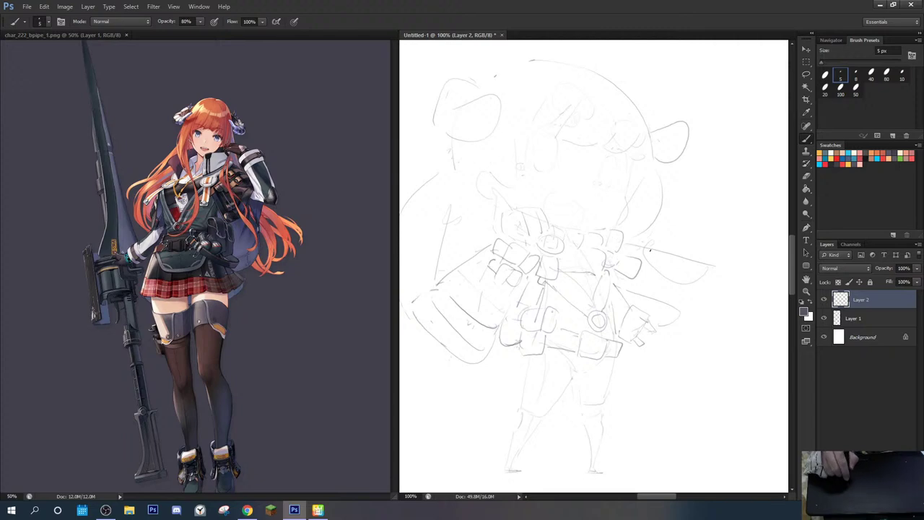
# Step: Mirror the canvas, then erase and redraw the fingers of the far hand beside the hip
pyautogui.hotkey('ctrl', 'shift', 'h')
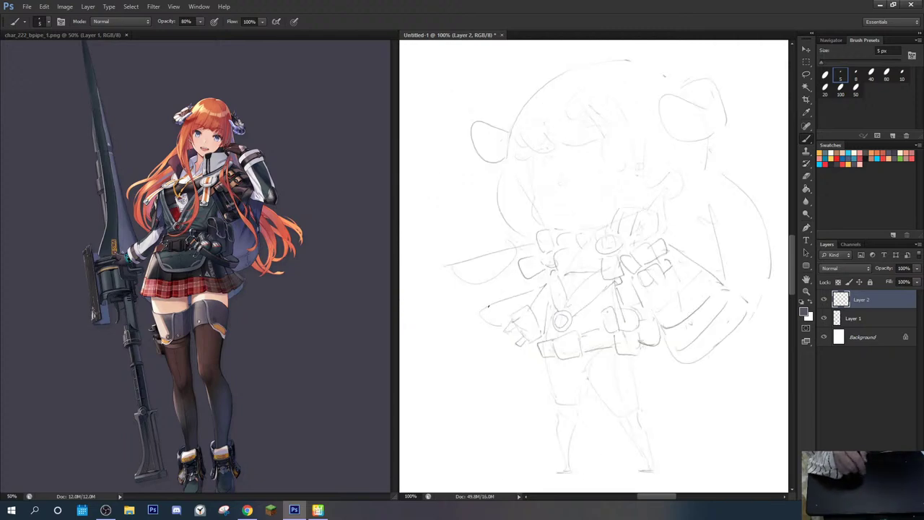
pyautogui.press('e')
pyautogui.moveTo(505, 329)
pyautogui.mouseDown()
pyautogui.moveTo(510, 337)
pyautogui.moveTo(492, 325)
pyautogui.moveTo(512, 329)
pyautogui.moveTo(523, 349)
pyautogui.mouseUp()
pyautogui.press('b')
pyautogui.press('e')
pyautogui.press('b')
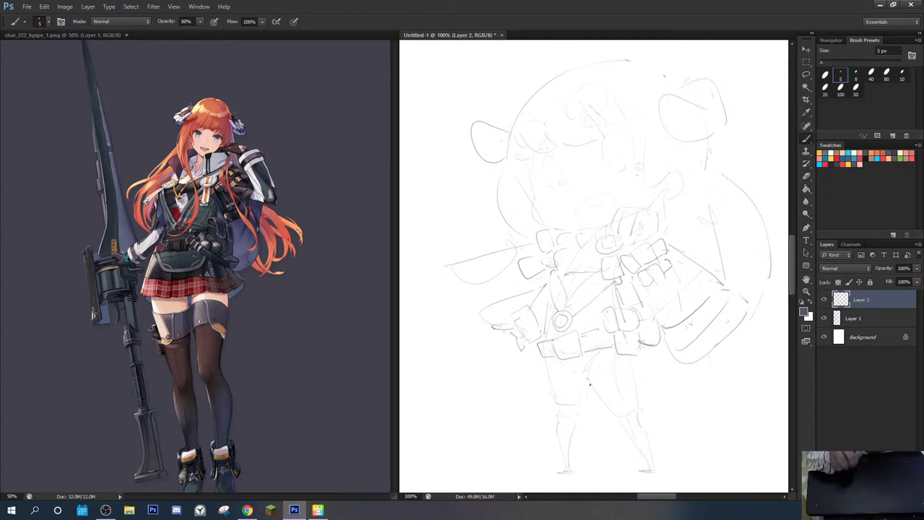
# Step: Rough in the skirt's front panel and hem line across the upper thighs below the belt
pyautogui.moveTo(543, 362)
pyautogui.mouseDown()
pyautogui.moveTo(545, 390)
pyautogui.moveTo(587, 379)
pyautogui.moveTo(540, 389)
pyautogui.moveTo(552, 375)
pyautogui.moveTo(582, 379)
pyautogui.mouseUp()
pyautogui.press('e')
pyautogui.press('b')
pyautogui.moveTo(588, 381); pyautogui.dragTo(604, 379)
pyautogui.moveTo(635, 383); pyautogui.dragTo(655, 361)
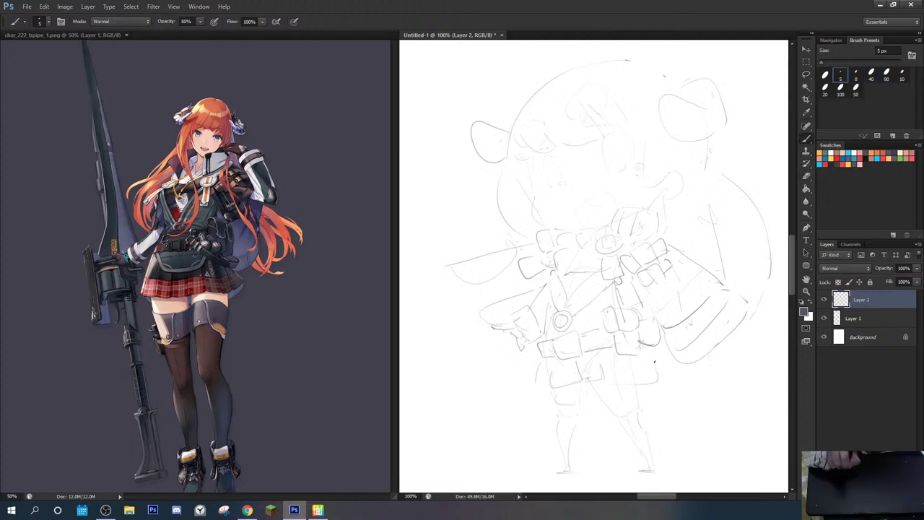
# Step: Sketch the skirt's flared corners on both sides of the hips, cleaning up overlapping lines
pyautogui.moveTo(535, 365); pyautogui.dragTo(547, 368)
pyautogui.press('e')
pyautogui.moveTo(635, 380)
pyautogui.mouseDown()
pyautogui.moveTo(650, 383)
pyautogui.moveTo(658, 356)
pyautogui.mouseUp()
pyautogui.press('b')
pyautogui.press('e')
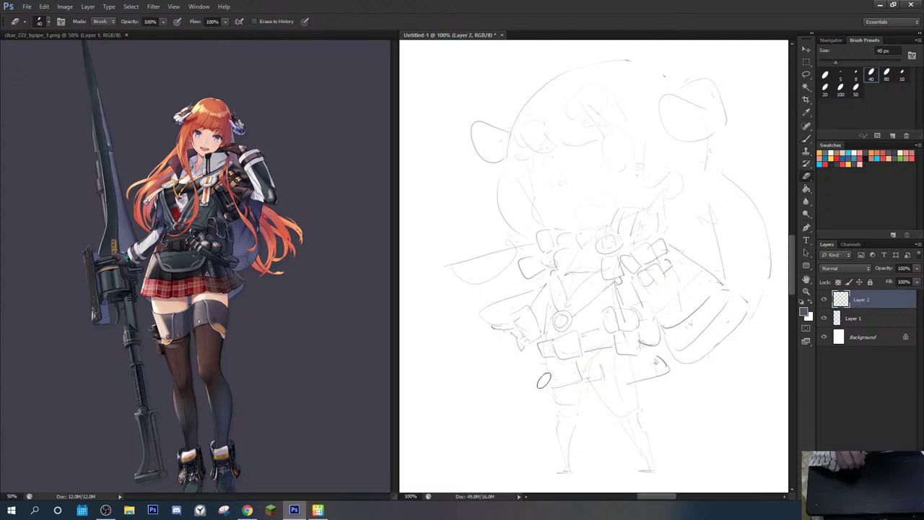
pyautogui.press('b')
pyautogui.moveTo(528, 365); pyautogui.dragTo(546, 385)
# Step: Draw the thigh guards as bands around both legs below the skirt
pyautogui.moveTo(611, 353)
pyautogui.mouseDown()
pyautogui.moveTo(636, 378)
pyautogui.moveTo(652, 369)
pyautogui.moveTo(633, 367)
pyautogui.moveTo(621, 387)
pyautogui.moveTo(595, 395)
pyautogui.moveTo(625, 391)
pyautogui.mouseUp()
pyautogui.moveTo(599, 398)
pyautogui.mouseDown()
pyautogui.moveTo(619, 412)
pyautogui.moveTo(650, 407)
pyautogui.mouseUp()
pyautogui.moveTo(552, 397)
pyautogui.mouseDown()
pyautogui.moveTo(578, 395)
pyautogui.moveTo(559, 409)
pyautogui.mouseUp()
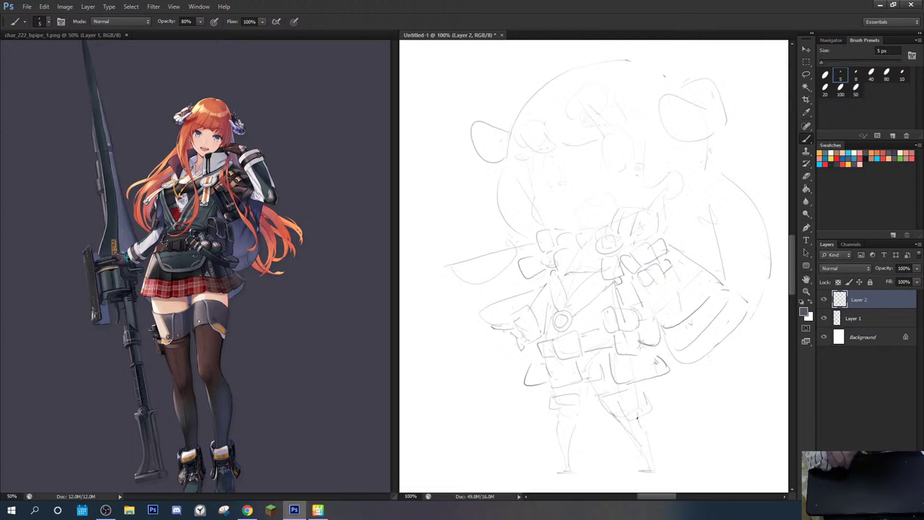
pyautogui.press('e')
pyautogui.press('b')
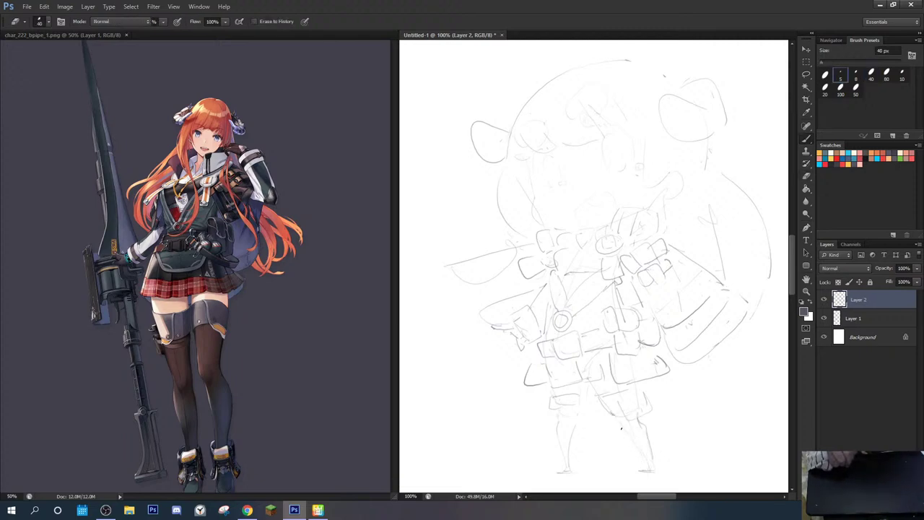
# Step: Outline the lower legs and add flared boot cuffs and ankle lines on both legs
pyautogui.moveTo(580, 405)
pyautogui.mouseDown()
pyautogui.moveTo(568, 448)
pyautogui.moveTo(576, 429)
pyautogui.moveTo(664, 443)
pyautogui.mouseUp()
pyautogui.moveTo(663, 441); pyautogui.dragTo(645, 436)
pyautogui.moveTo(552, 427); pyautogui.dragTo(566, 467)
pyautogui.moveTo(632, 446); pyautogui.dragTo(648, 468)
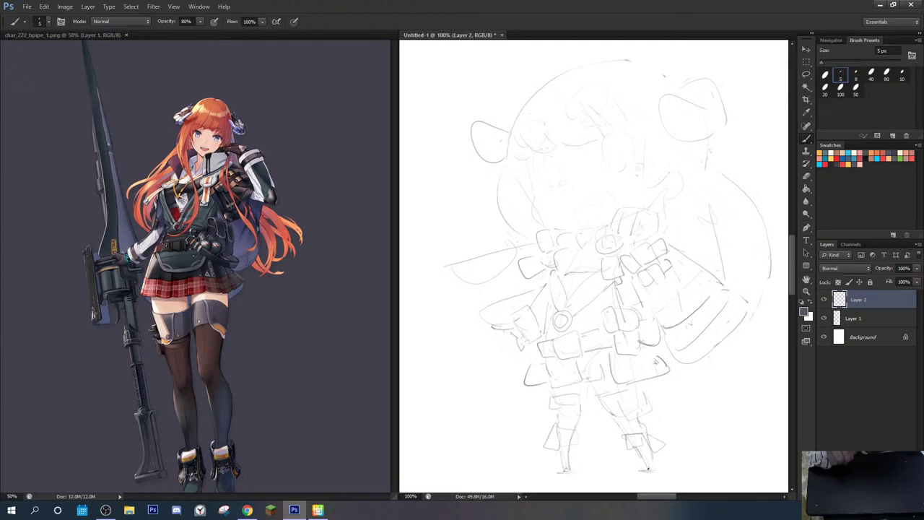
# Step: Erase the skirt's boxy front panel lines and redraw its far corner, checking the sketch mirrored
pyautogui.press('e')
pyautogui.moveTo(578, 377)
pyautogui.mouseDown()
pyautogui.moveTo(560, 371)
pyautogui.moveTo(552, 382)
pyautogui.moveTo(574, 384)
pyautogui.mouseUp()
pyautogui.press('b')
pyautogui.moveTo(525, 365); pyautogui.dragTo(538, 384)
pyautogui.press('e')
pyautogui.press('b')
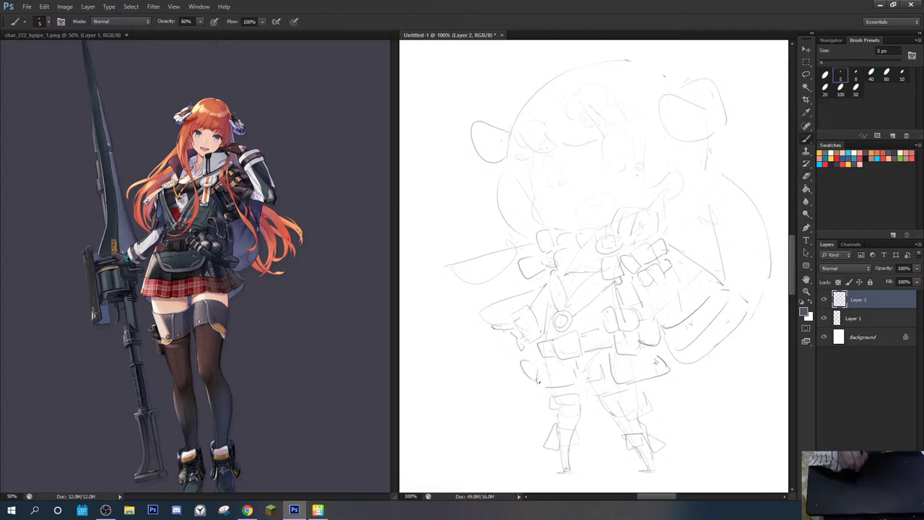
pyautogui.press('e')
pyautogui.press('b')
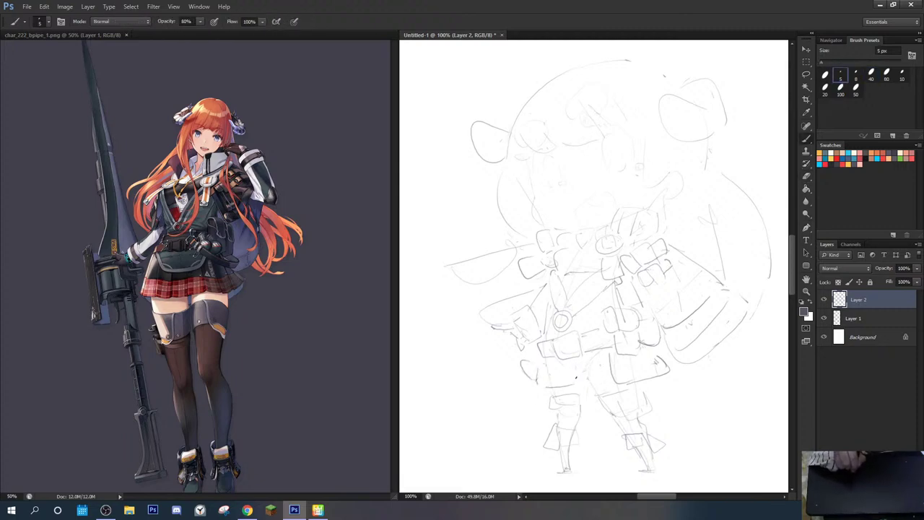
pyautogui.moveTo(590, 374); pyautogui.dragTo(610, 373)
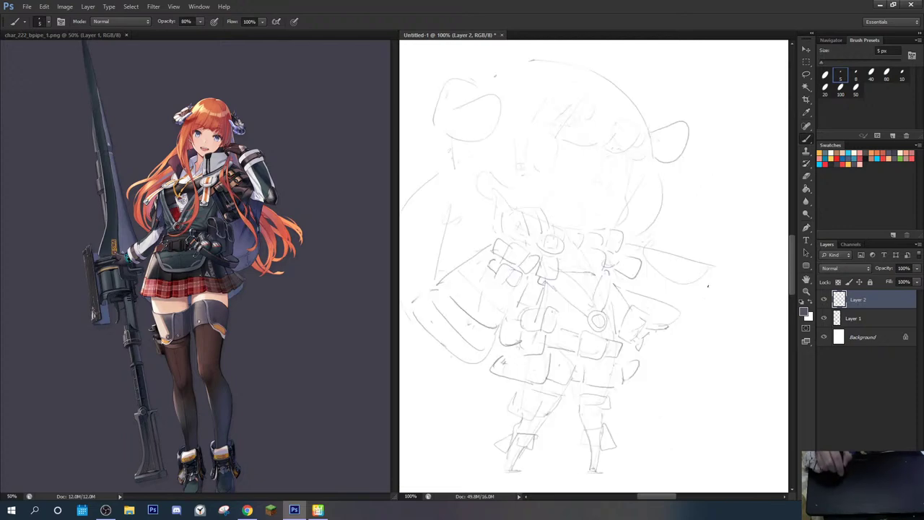
# Step: Erase the near skirt panel and draw a rounded thigh outline in its place
pyautogui.press('e')
pyautogui.moveTo(621, 374)
pyautogui.mouseDown()
pyautogui.moveTo(594, 367)
pyautogui.moveTo(663, 369)
pyautogui.mouseUp()
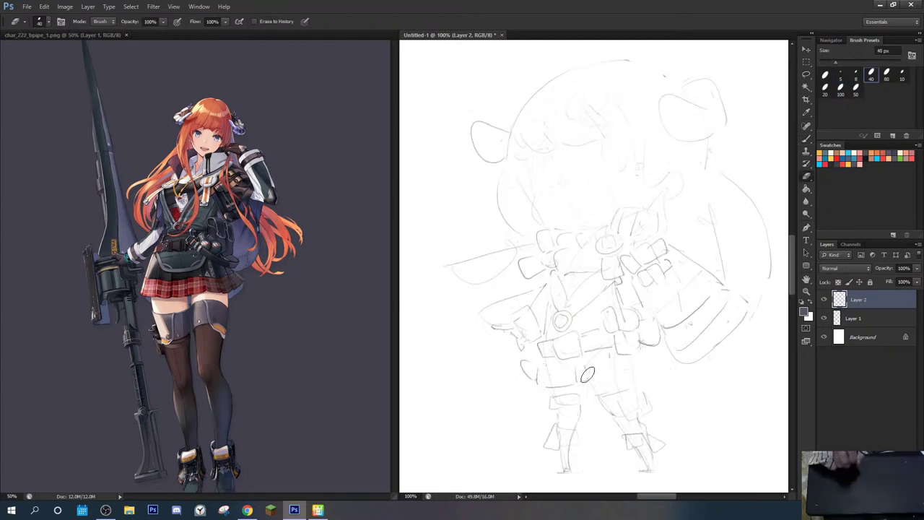
pyautogui.press('b')
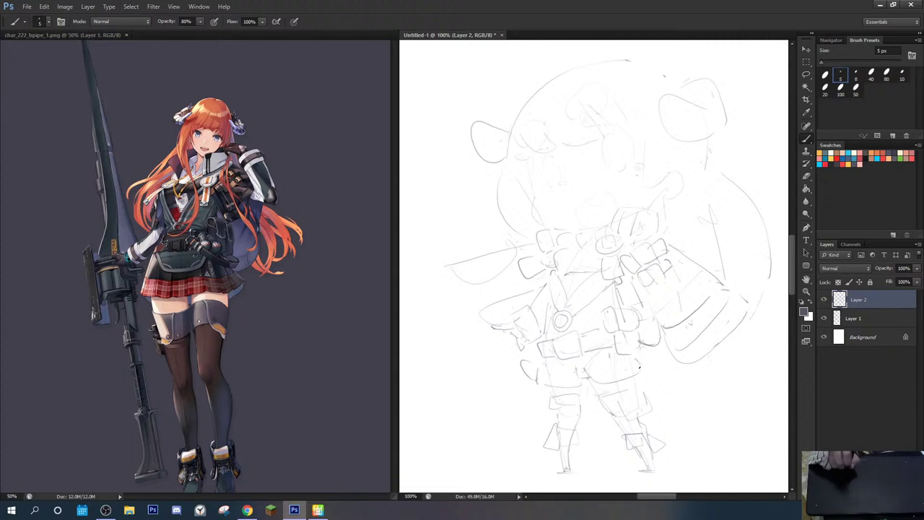
# Step: Redraw the near side of the skirt hem as a sloping line ending in a small flared corner
pyautogui.press('e')
pyautogui.moveTo(611, 378)
pyautogui.mouseDown()
pyautogui.moveTo(636, 378)
pyautogui.moveTo(599, 380)
pyautogui.moveTo(646, 370)
pyautogui.mouseUp()
pyautogui.press('b')
pyautogui.press('e')
pyautogui.press('b')
pyautogui.press('b')
pyautogui.press('e')
pyautogui.press('b')
pyautogui.press('e')
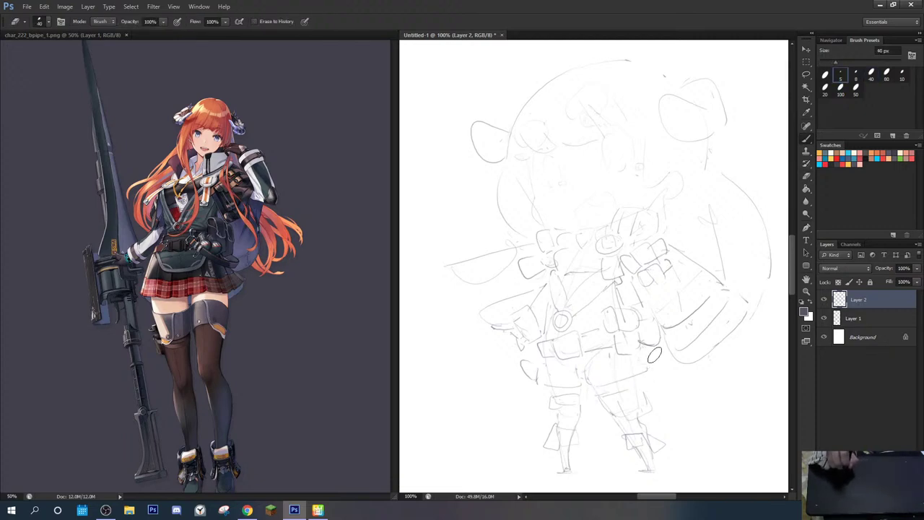
pyautogui.press('b')
# Step: Replace the far skirt corner with a pointed flare beside the hip
pyautogui.press('e')
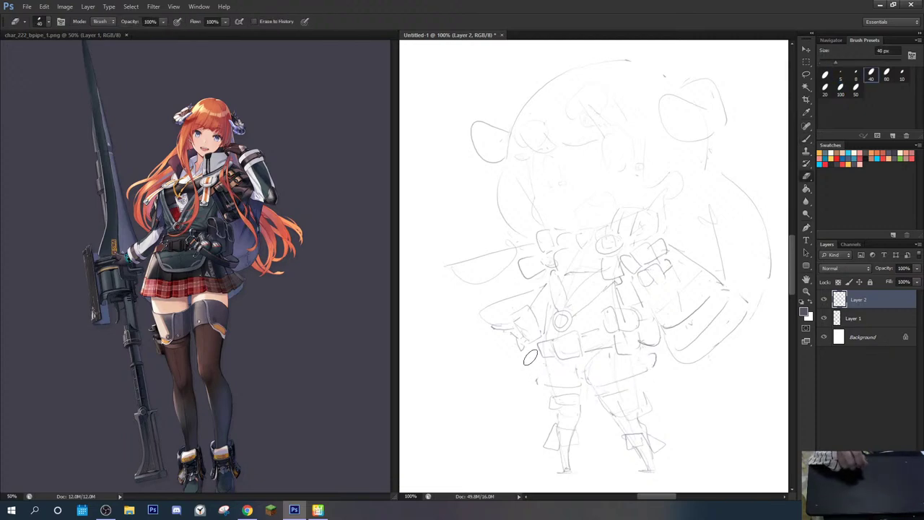
pyautogui.press('b')
pyautogui.moveTo(526, 361); pyautogui.dragTo(536, 375)
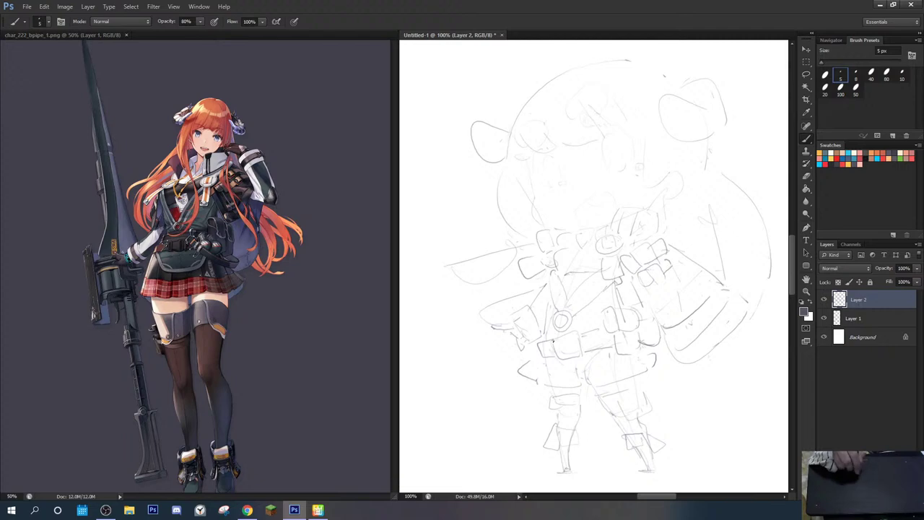
# Step: Add the inner frame to the belt's front buckle and a fold line down the skirt's far side
pyautogui.moveTo(555, 341)
pyautogui.mouseDown()
pyautogui.moveTo(570, 337)
pyautogui.moveTo(583, 353)
pyautogui.moveTo(565, 352)
pyautogui.moveTo(575, 351)
pyautogui.mouseUp()
pyautogui.press('e')
pyautogui.press('b')
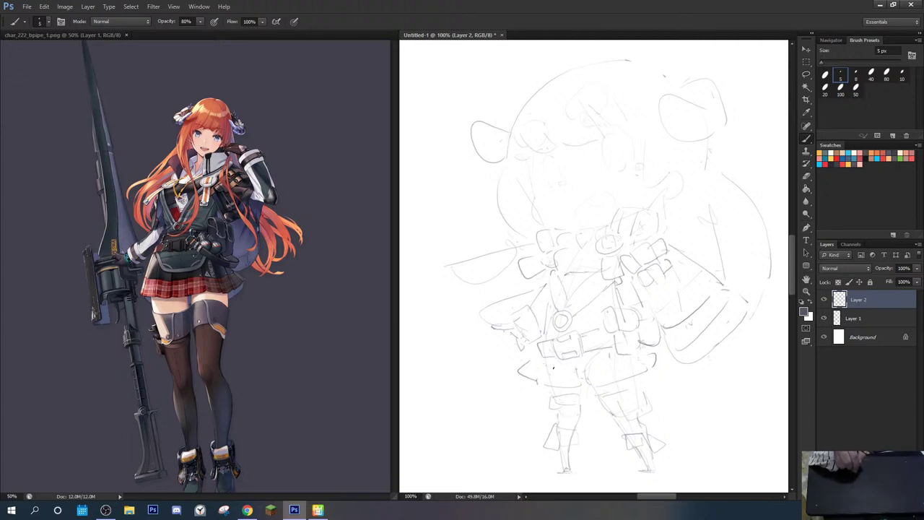
pyautogui.moveTo(547, 365); pyautogui.dragTo(541, 382)
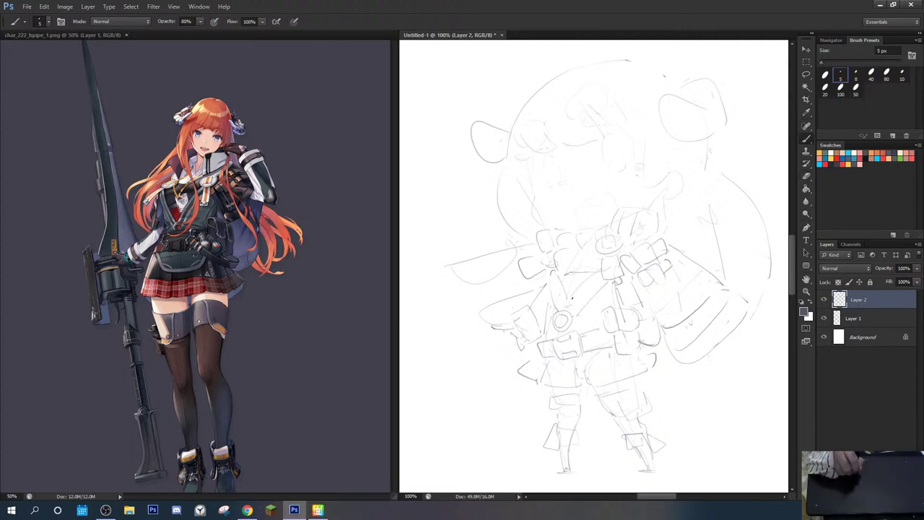
# Step: Double the chest strap lines running from the far shoulder down to the round ring
pyautogui.press('e')
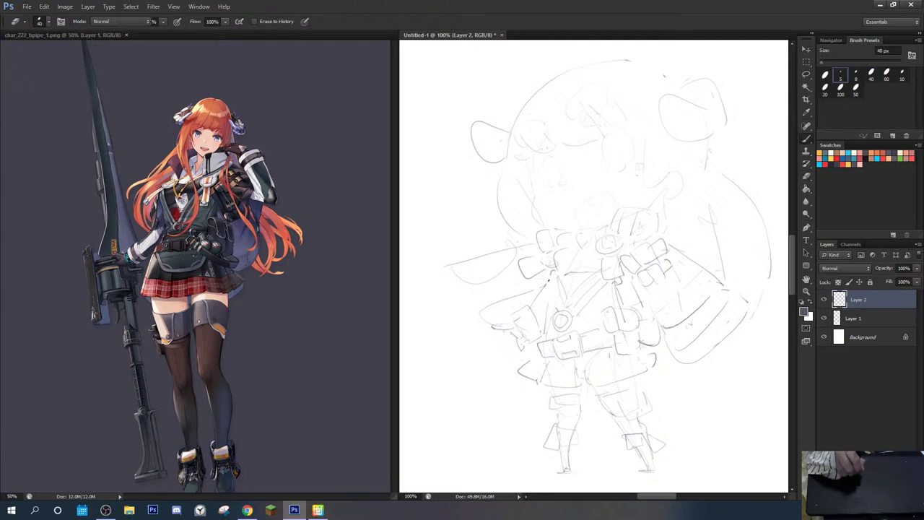
pyautogui.press('b')
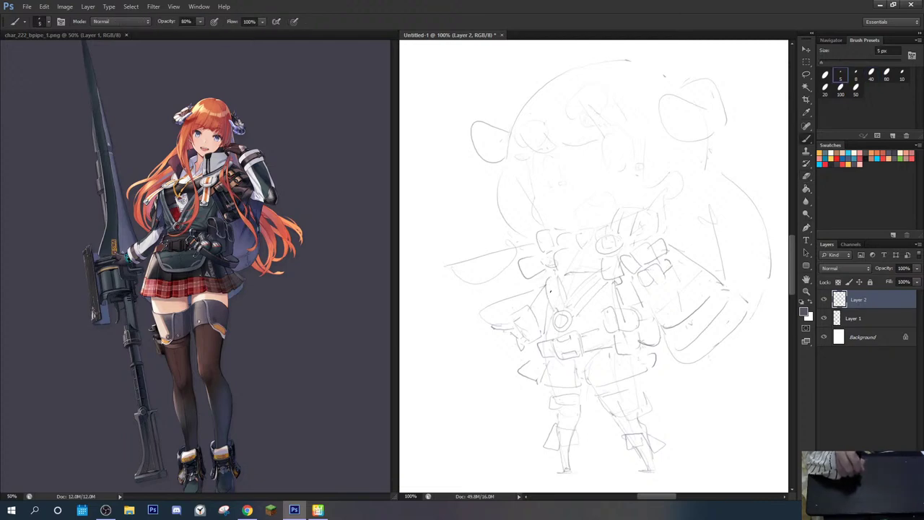
pyautogui.moveTo(554, 301); pyautogui.dragTo(558, 313)
pyautogui.press('e')
pyautogui.press('b')
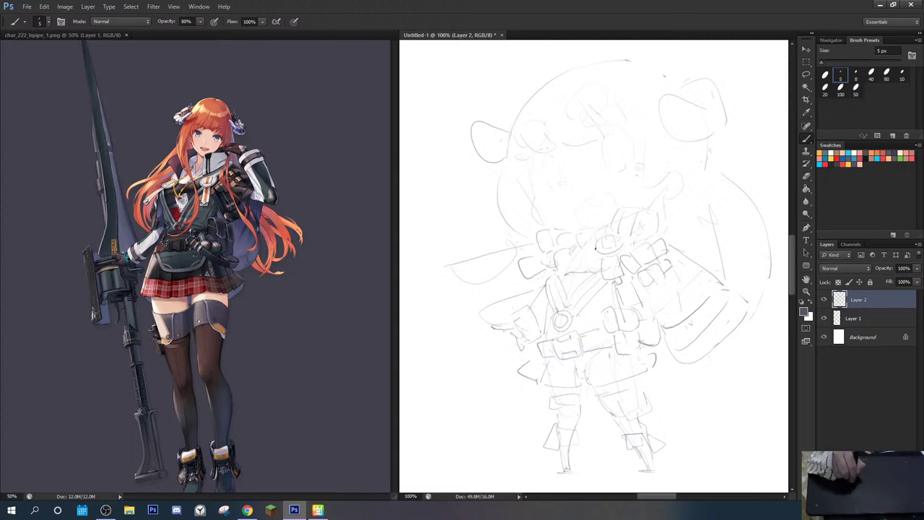
# Step: Erase the line beneath the collar and sketch a rounded chest piece there
pyautogui.press('e')
pyautogui.moveTo(577, 268); pyautogui.dragTo(576, 280)
pyautogui.press('b')
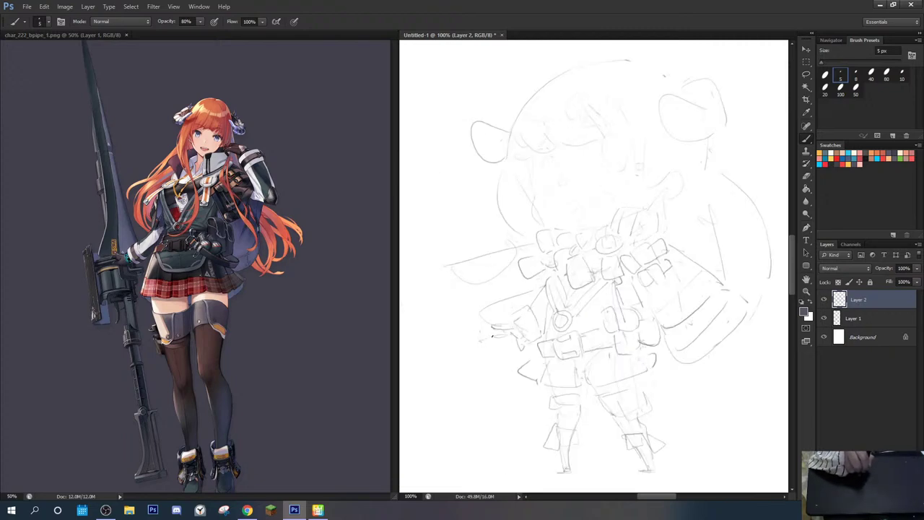
# Step: Rough in the weapon's boxy body under the far hand and its shaft and stock down to the feet
pyautogui.moveTo(478, 326)
pyautogui.mouseDown()
pyautogui.moveTo(487, 370)
pyautogui.moveTo(496, 354)
pyautogui.moveTo(495, 366)
pyautogui.moveTo(471, 341)
pyautogui.moveTo(493, 389)
pyautogui.moveTo(518, 378)
pyautogui.mouseUp()
pyautogui.moveTo(452, 337); pyautogui.dragTo(468, 346)
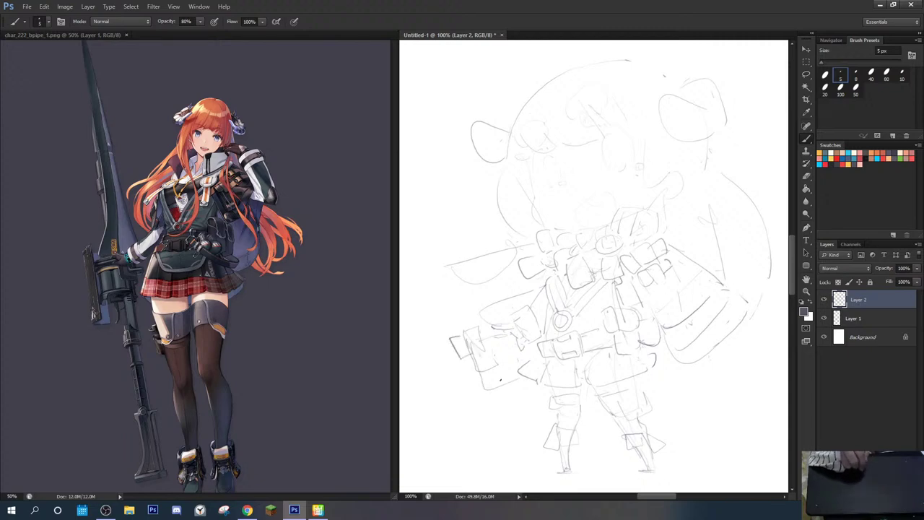
pyautogui.moveTo(518, 381)
pyautogui.mouseDown()
pyautogui.moveTo(526, 411)
pyautogui.moveTo(513, 424)
pyautogui.moveTo(521, 419)
pyautogui.mouseUp()
pyautogui.moveTo(517, 425); pyautogui.dragTo(534, 466)
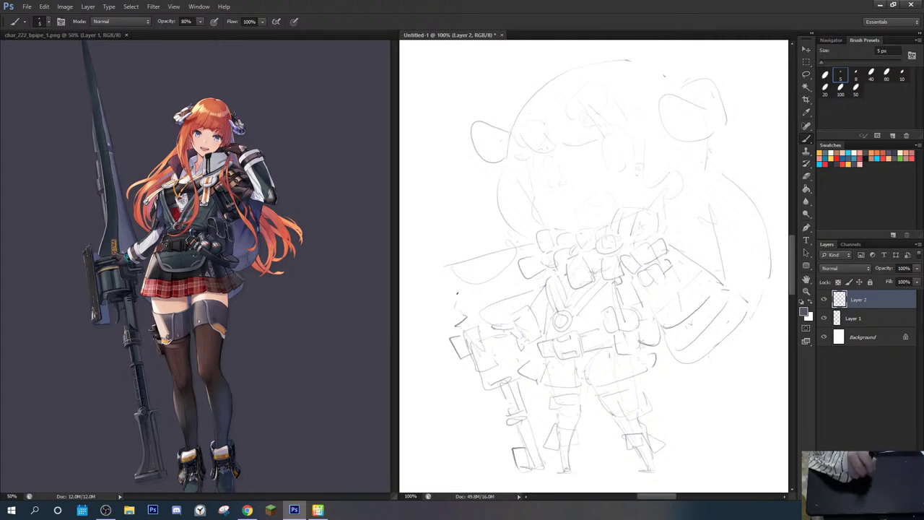
# Step: Draw the weapon's long tapering blade rising above the far hand, with a crossband at mid-length
pyautogui.moveTo(424, 114); pyautogui.dragTo(460, 299)
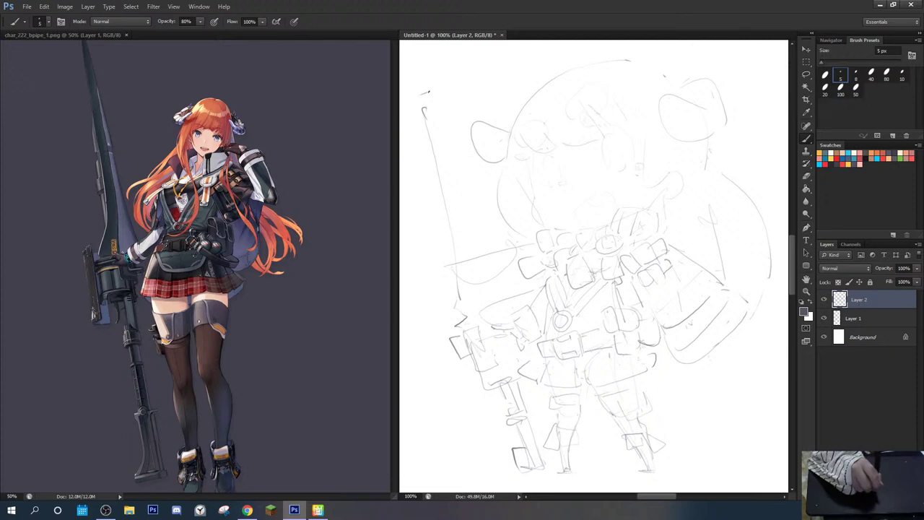
pyautogui.moveTo(431, 80); pyautogui.dragTo(510, 289)
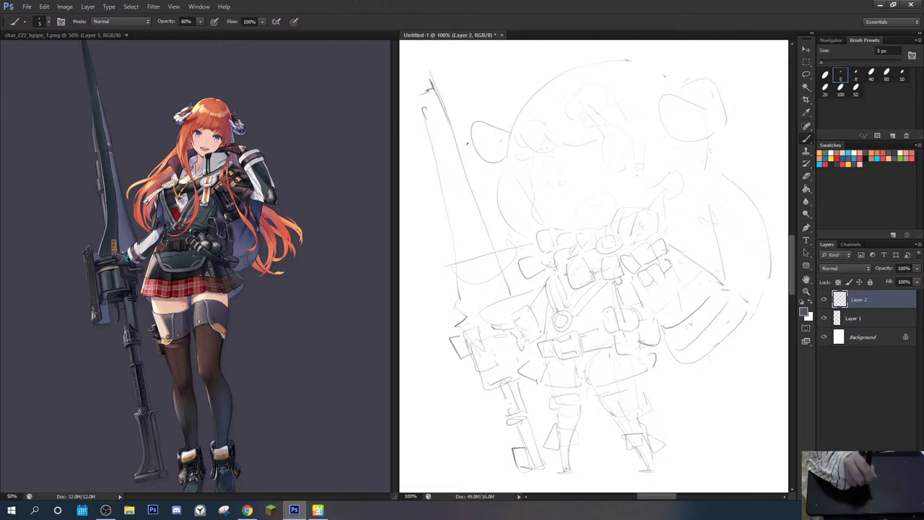
pyautogui.moveTo(450, 107); pyautogui.dragTo(509, 280)
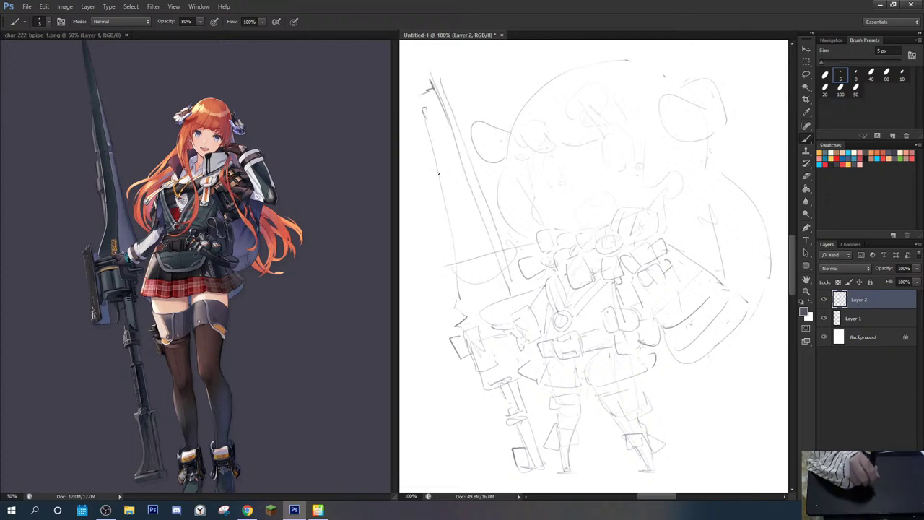
pyautogui.moveTo(438, 174); pyautogui.dragTo(458, 190)
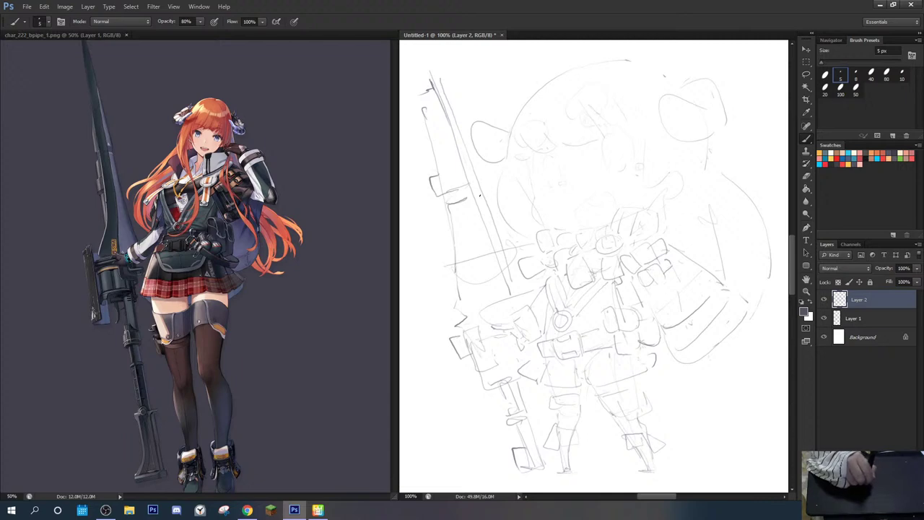
# Step: Add parallel edge and inner contour lines along the weapon's blade and a small trigger beneath its body
pyautogui.moveTo(455, 126); pyautogui.dragTo(474, 170)
pyautogui.moveTo(431, 94)
pyautogui.mouseDown()
pyautogui.moveTo(454, 89)
pyautogui.moveTo(476, 167)
pyautogui.mouseUp()
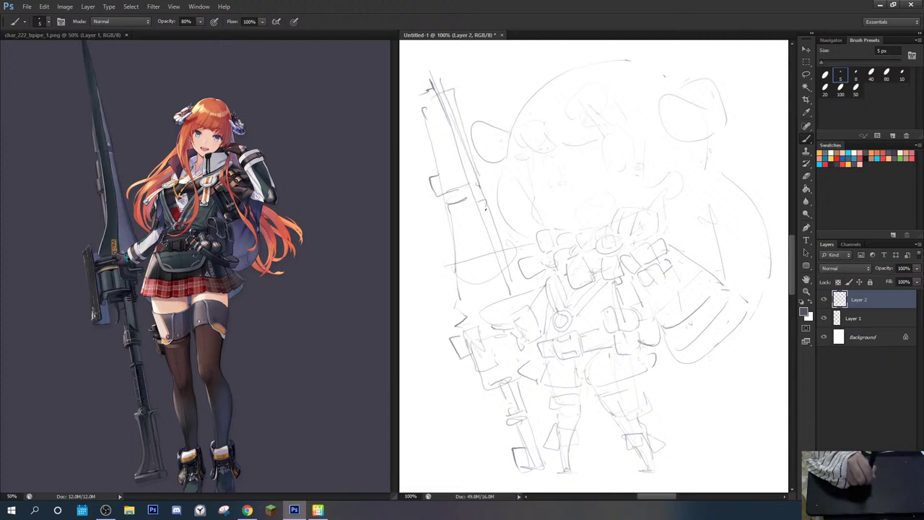
pyautogui.moveTo(485, 210); pyautogui.dragTo(511, 287)
pyautogui.moveTo(471, 210); pyautogui.dragTo(481, 301)
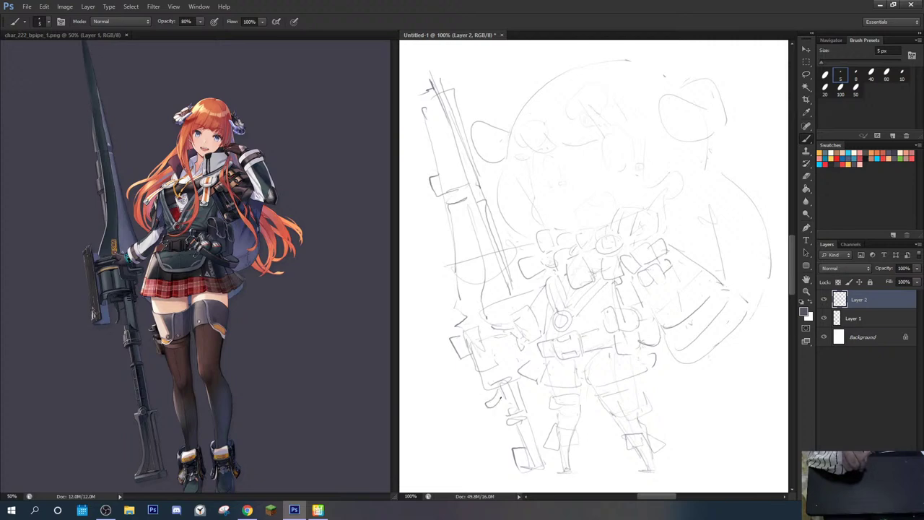
# Step: Mirror the canvas and reinforce the top outline of the head
pyautogui.press('F2')
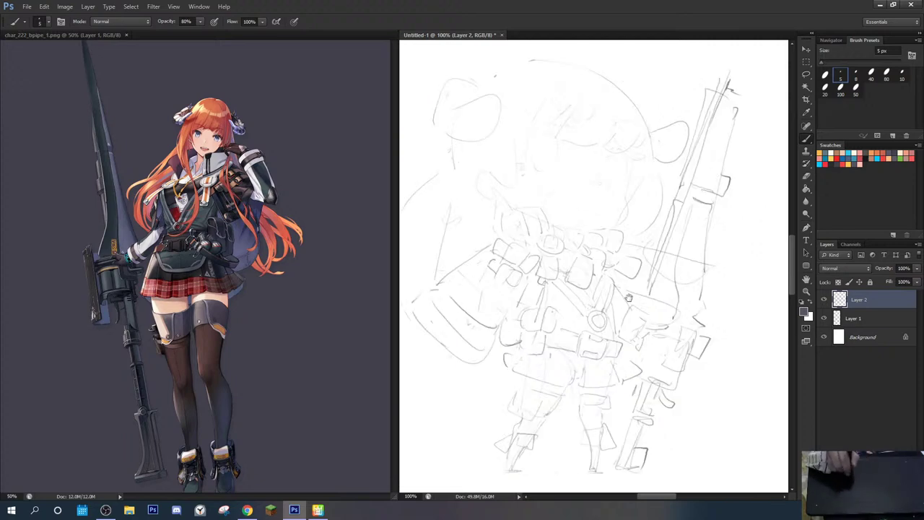
pyautogui.moveTo(629, 297); pyautogui.dragTo(666, 298)
pyautogui.moveTo(528, 74); pyautogui.dragTo(564, 64)
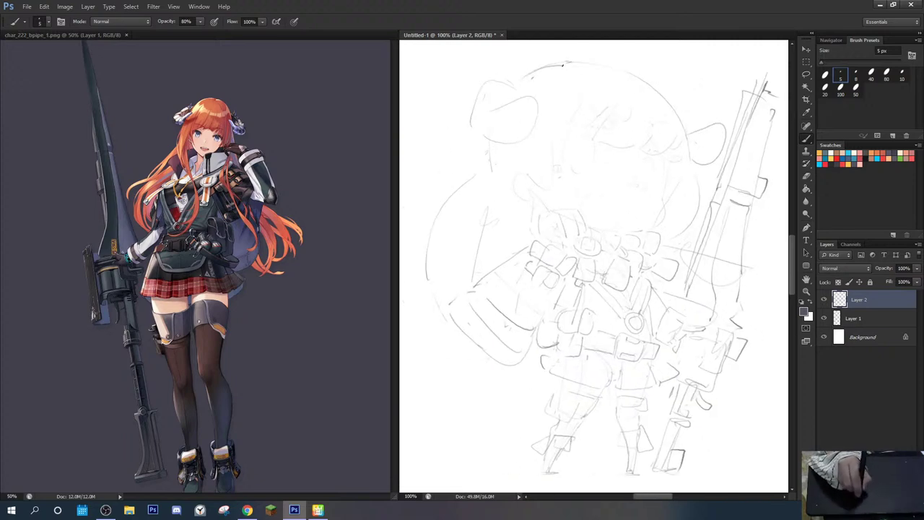
# Step: Mirror the canvas back and extend the near flowing hair with a pointed tip and an outer strand
pyautogui.press('F2')
pyautogui.moveTo(699, 258); pyautogui.dragTo(578, 253)
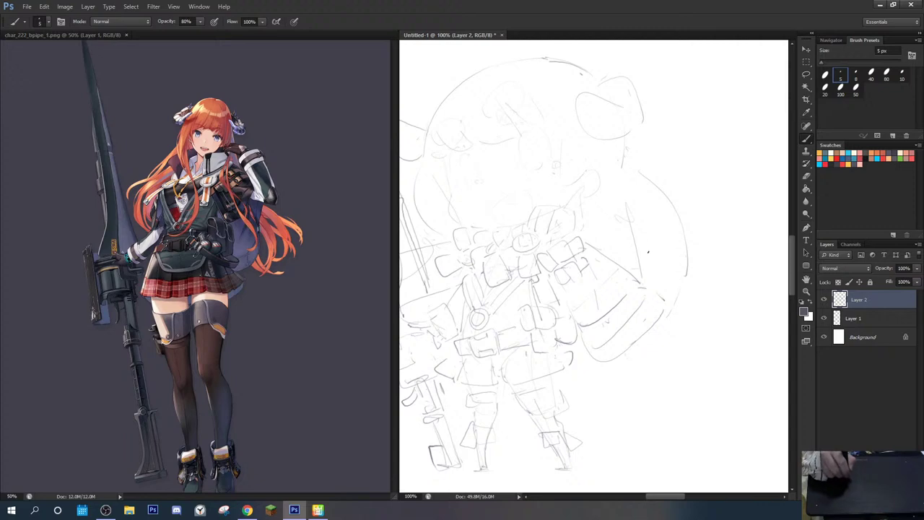
pyautogui.moveTo(672, 249); pyautogui.dragTo(706, 246)
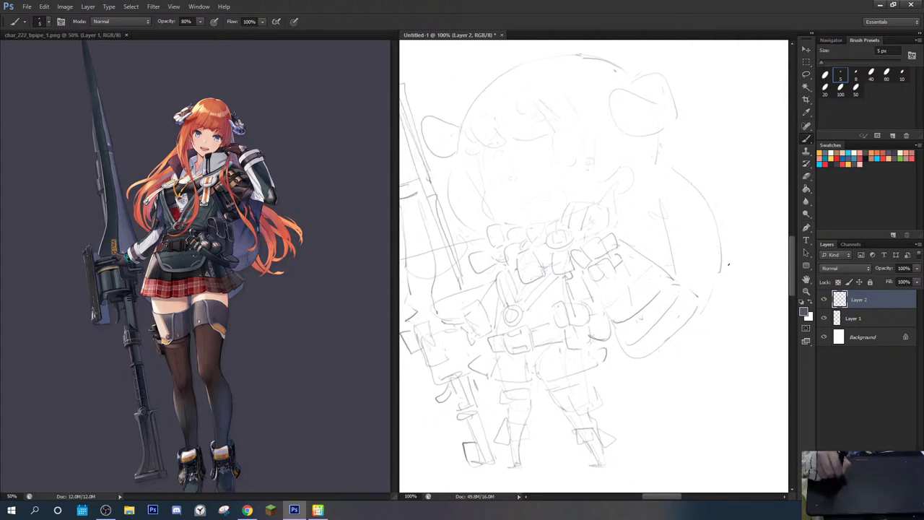
pyautogui.moveTo(723, 283)
pyautogui.mouseDown()
pyautogui.moveTo(710, 339)
pyautogui.moveTo(697, 353)
pyautogui.mouseUp()
pyautogui.moveTo(696, 333); pyautogui.dragTo(693, 352)
pyautogui.moveTo(731, 287)
pyautogui.mouseDown()
pyautogui.moveTo(755, 289)
pyautogui.moveTo(726, 306)
pyautogui.mouseUp()
pyautogui.moveTo(704, 189)
pyautogui.mouseDown()
pyautogui.moveTo(736, 202)
pyautogui.moveTo(714, 222)
pyautogui.mouseUp()
# Step: Extend the far hair strand behind the weapon to a rounded tip on its outer side
pyautogui.moveTo(683, 244)
pyautogui.mouseDown()
pyautogui.moveTo(725, 236)
pyautogui.moveTo(735, 264)
pyautogui.mouseUp()
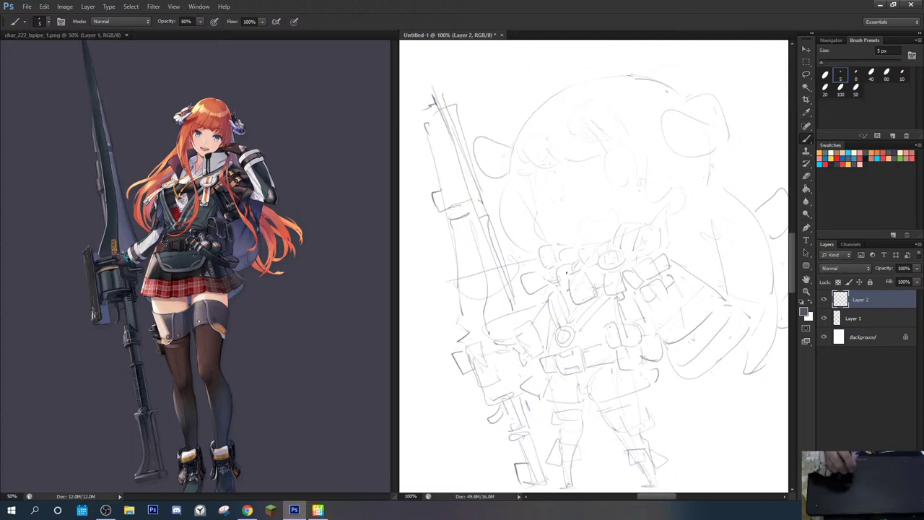
pyautogui.moveTo(438, 252)
pyautogui.mouseDown()
pyautogui.moveTo(446, 283)
pyautogui.moveTo(443, 270)
pyautogui.moveTo(429, 269)
pyautogui.moveTo(452, 281)
pyautogui.moveTo(429, 275)
pyautogui.moveTo(466, 291)
pyautogui.mouseUp()
pyautogui.press('e')
pyautogui.press('b')
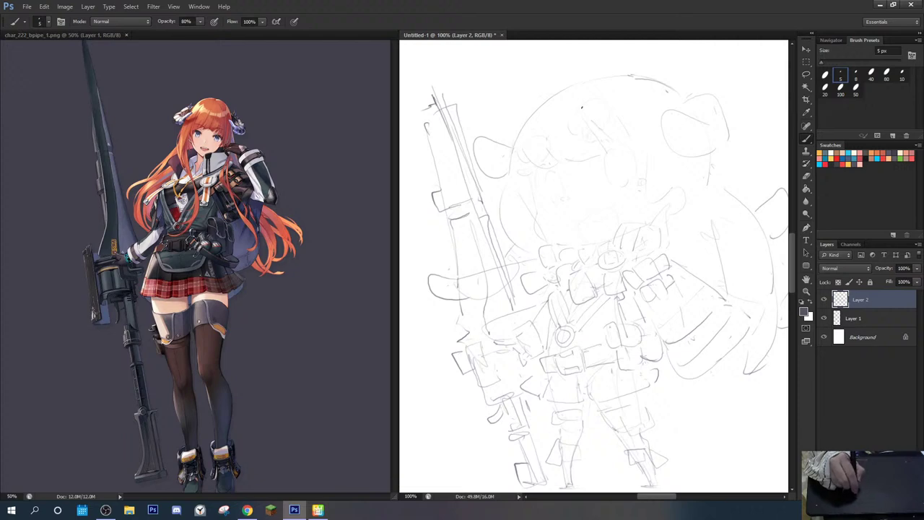
# Step: Draw a small pointed tuft on the head's upper outline on the weapon side, redoing it until the shape fits
pyautogui.moveTo(543, 78); pyautogui.dragTo(554, 95)
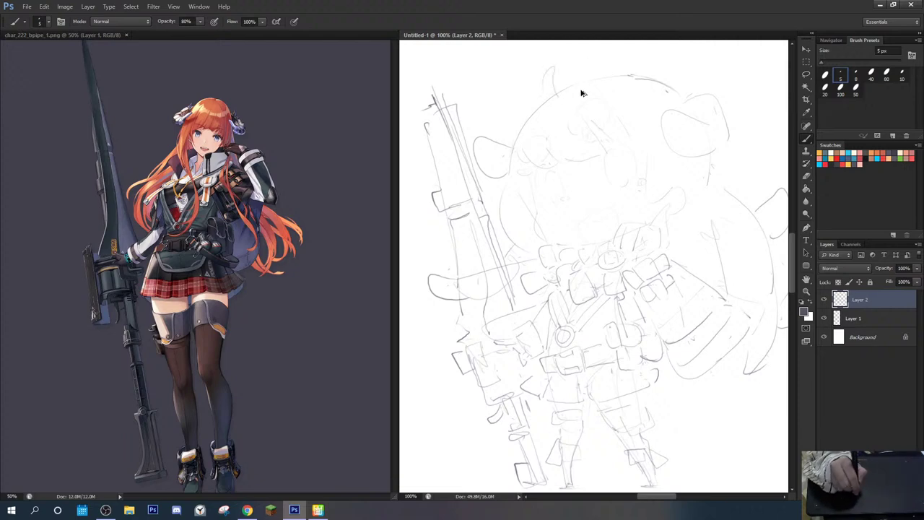
pyautogui.hotkey('ctrl', 'alt', 'z')
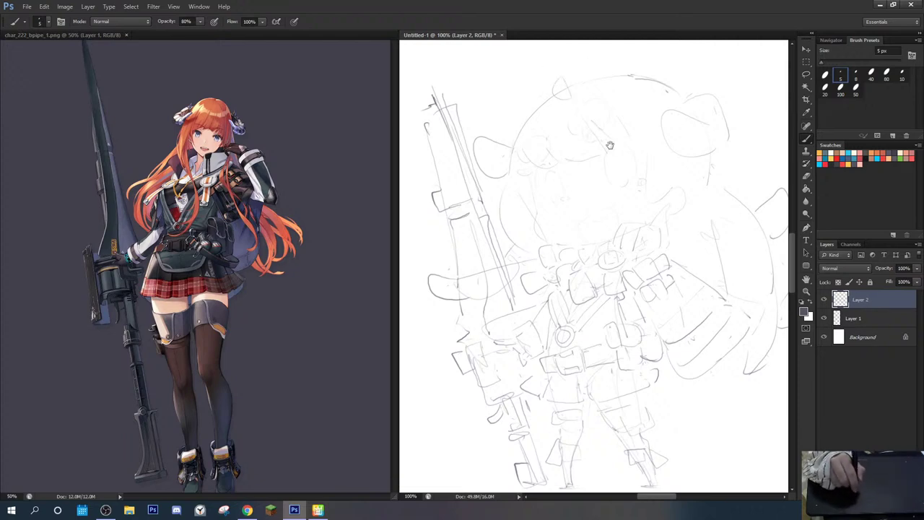
pyautogui.moveTo(611, 144); pyautogui.dragTo(607, 140)
pyautogui.hotkey('ctrl', 'alt', 'z')
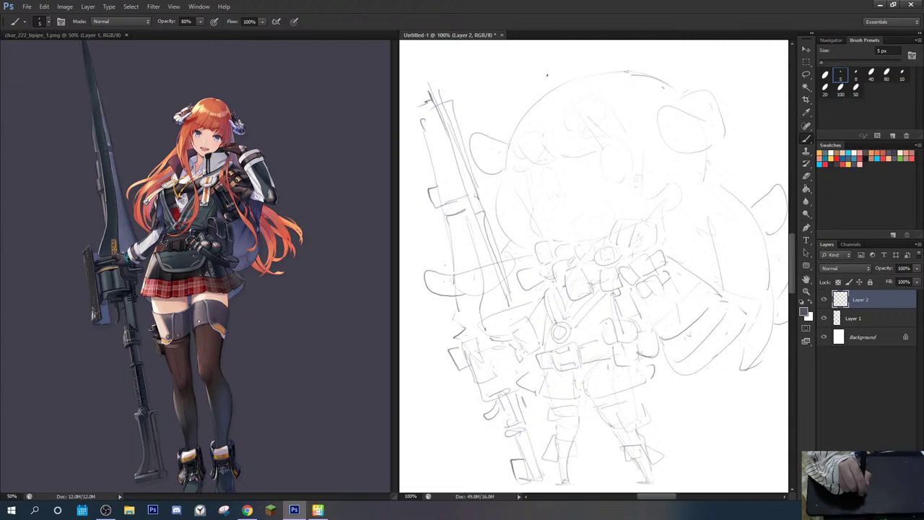
pyautogui.moveTo(621, 244); pyautogui.dragTo(612, 235)
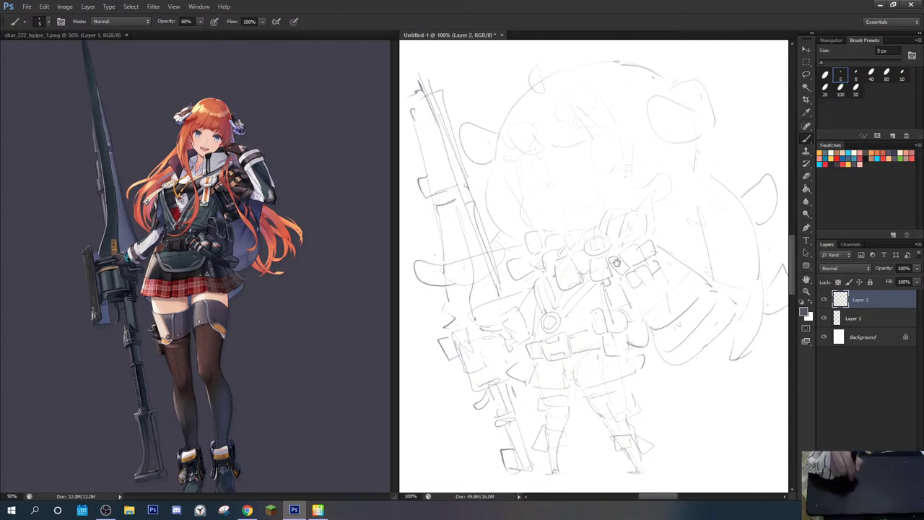
pyautogui.moveTo(616, 283)
pyautogui.mouseDown()
pyautogui.moveTo(633, 304)
pyautogui.moveTo(625, 295)
pyautogui.mouseUp()
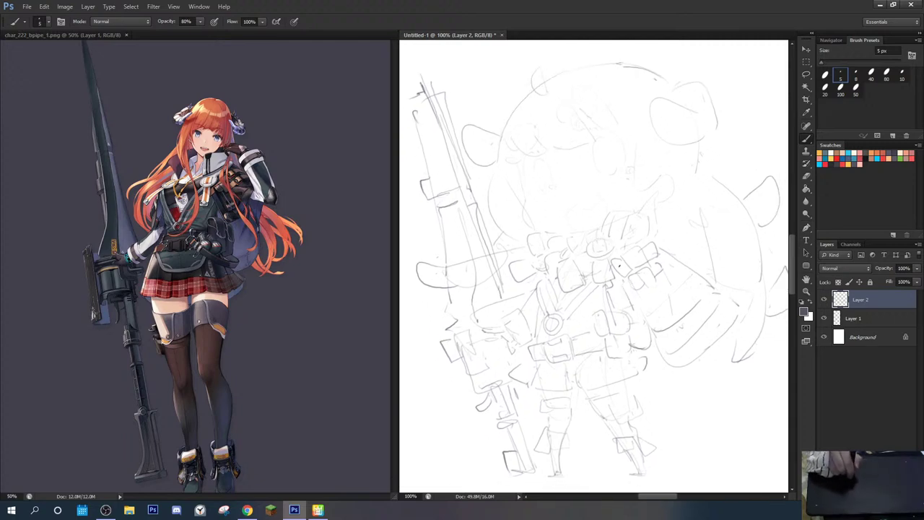
# Step: Group both sketch layers and duplicate the group twice to darken the lines
pyautogui.keyDown('shift'); pyautogui.click(832, 320); pyautogui.keyUp('shift')
pyautogui.hotkey('ctrl', 'g')
pyautogui.hotkey('ctrl', 'j')
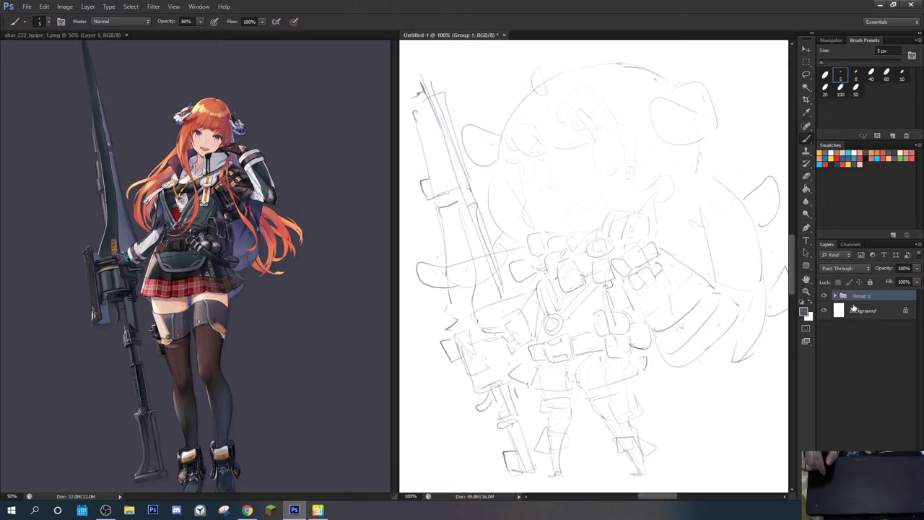
pyautogui.hotkey('ctrl', 'j')
pyautogui.moveTo(702, 369); pyautogui.dragTo(693, 375)
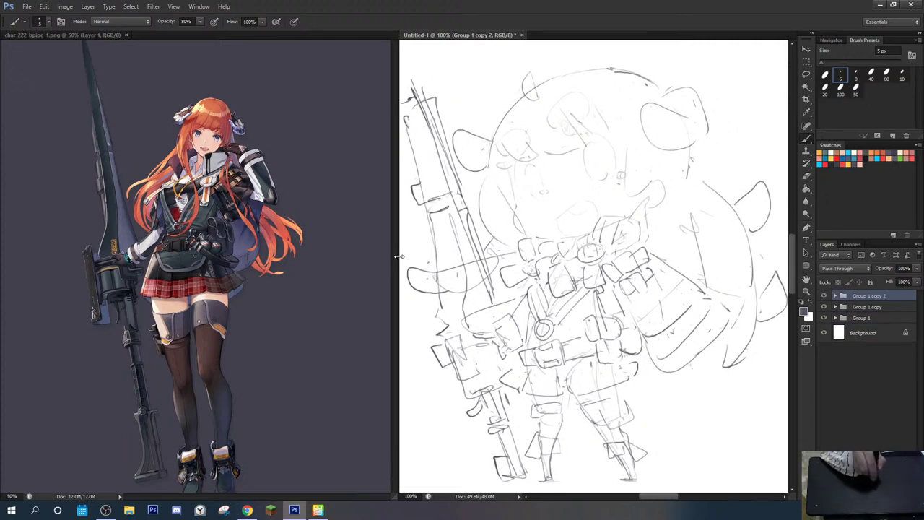
# Step: Widen the sketch window beside the reference window and fit the whole reference figure in its narrower view
pyautogui.moveTo(398, 255); pyautogui.dragTo(366, 260)
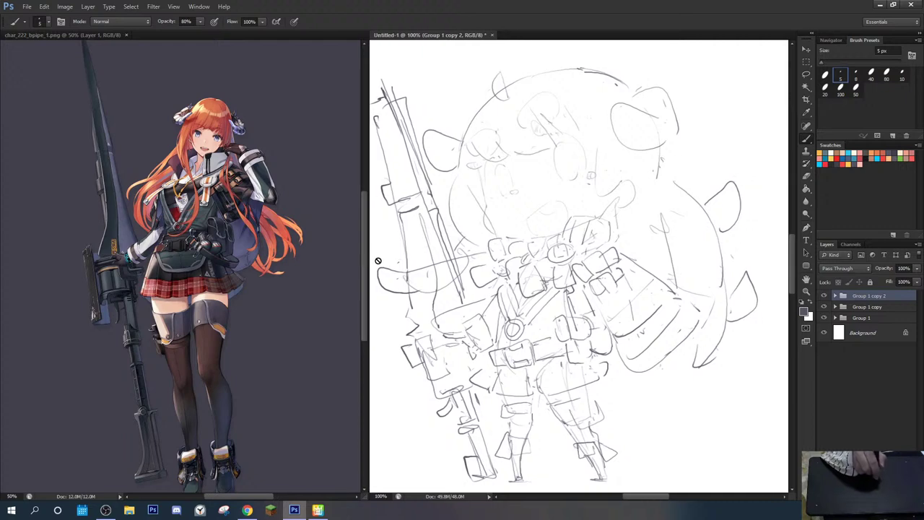
pyautogui.hotkey('ctrl', '0')
pyautogui.hotkey('ctrl', '-')
pyautogui.hotkey('ctrl', '-')
pyautogui.hotkey('ctrl', '-')
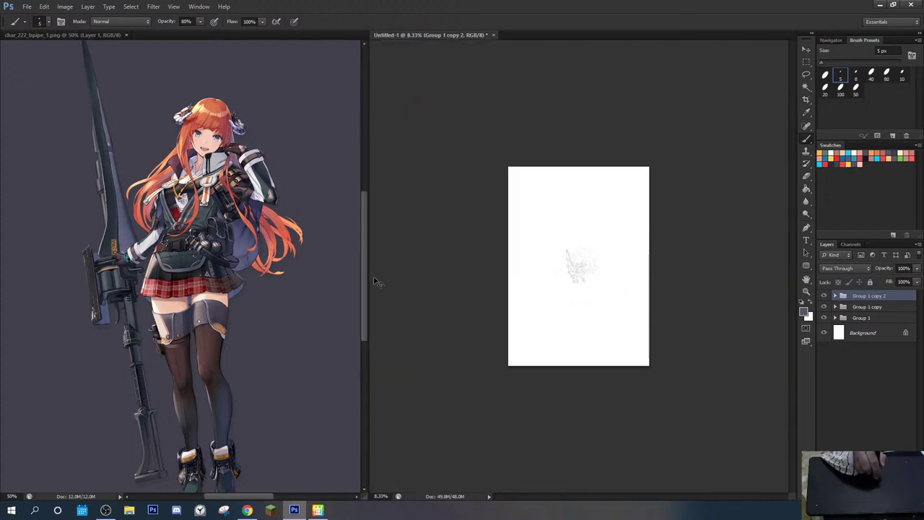
pyautogui.hotkey('ctrl', '+')
pyautogui.hotkey('ctrl', '+')
pyautogui.hotkey('ctrl', '+')
pyautogui.hotkey('ctrl', '+')
pyautogui.hotkey('ctrl', '+')
pyautogui.hotkey('ctrl', '+')
pyautogui.hotkey('ctrl', '+')
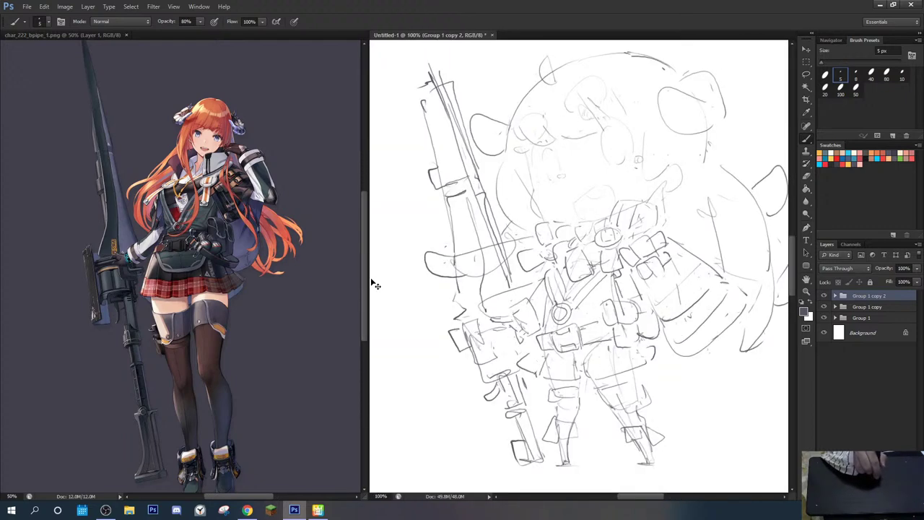
pyautogui.click(308, 323)
pyautogui.scroll(-1, 314, 323)
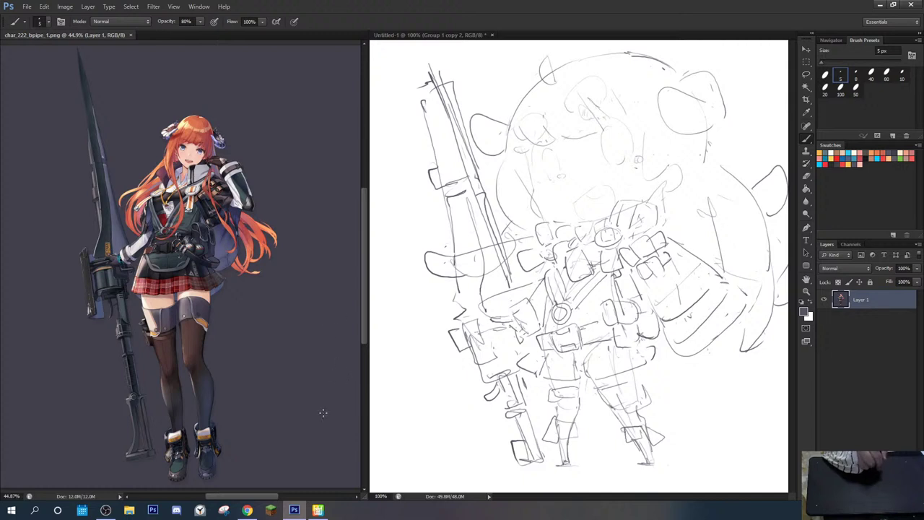
# Step: Delete the group Group 1 copy 2 together with its contents
pyautogui.moveTo(587, 363); pyautogui.dragTo(557, 375)
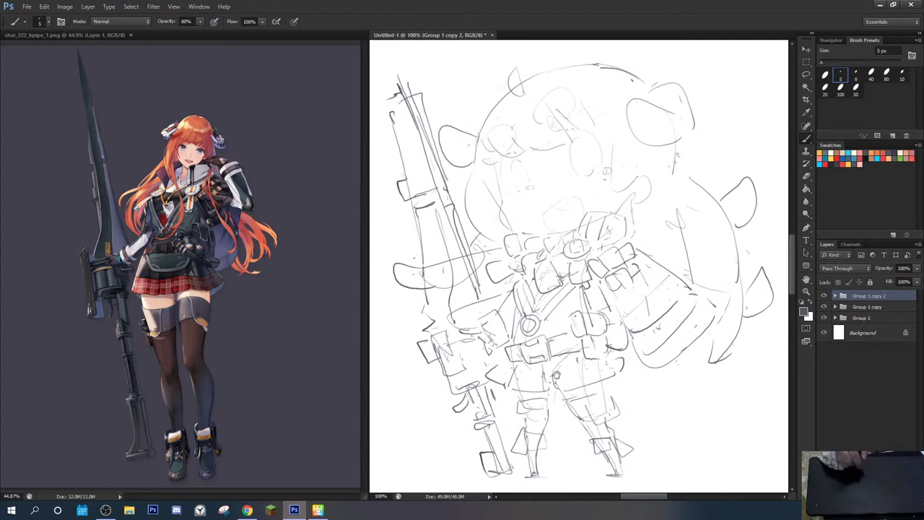
pyautogui.press('Delete')
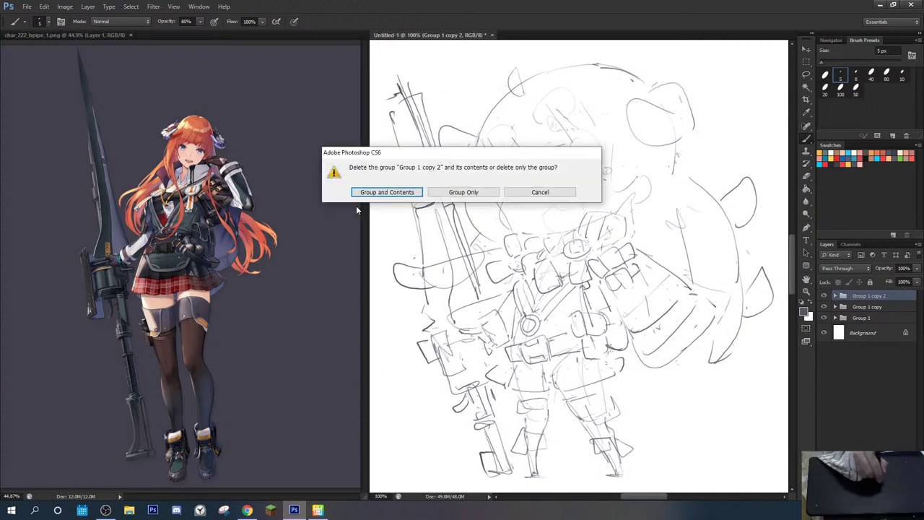
pyautogui.click(361, 191)
pyautogui.moveTo(621, 291); pyautogui.dragTo(625, 292)
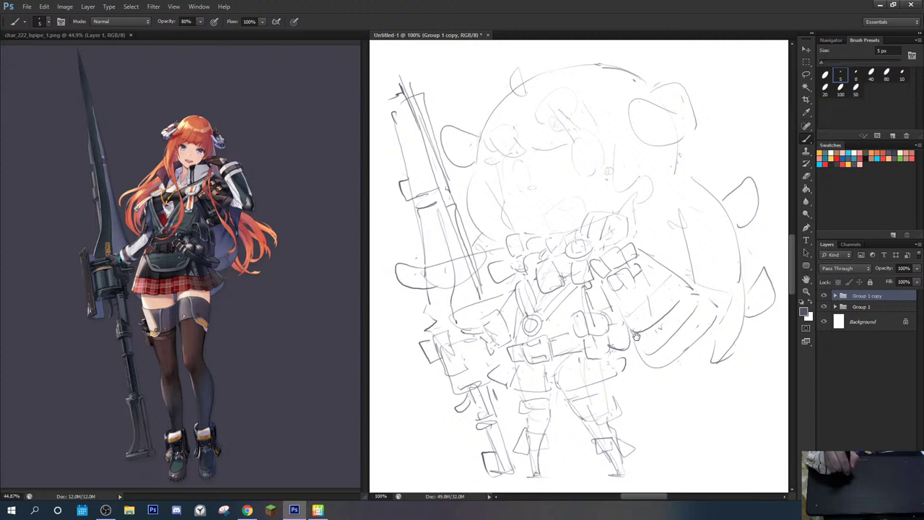
# Step: Save the document as a Photoshop file named 1120 in the desktop's 1120 folder
pyautogui.hotkey('ctrl', 's')
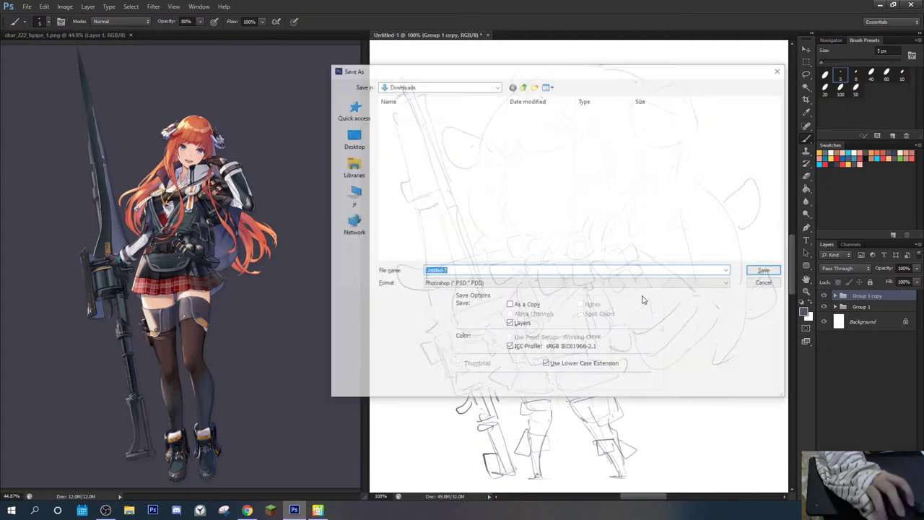
pyautogui.click(351, 137)
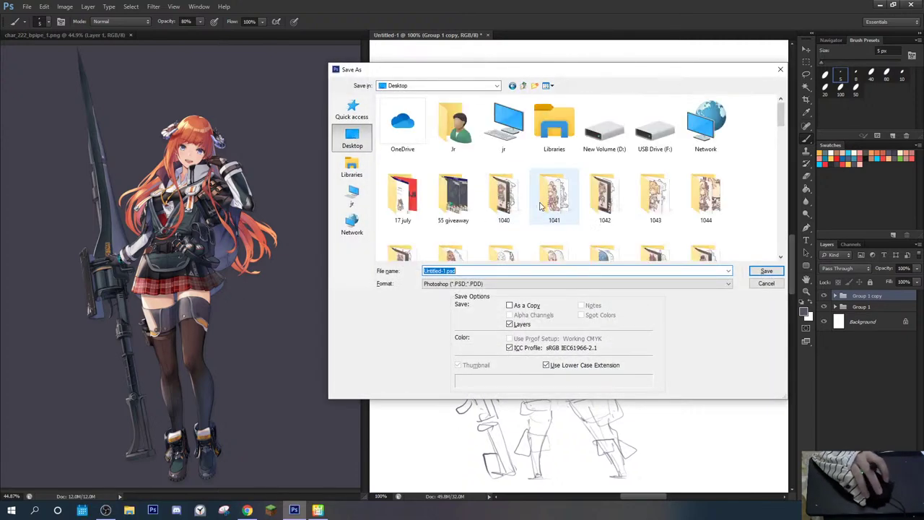
pyautogui.scroll(-5, 550, 220)
pyautogui.scroll(2, 550, 221)
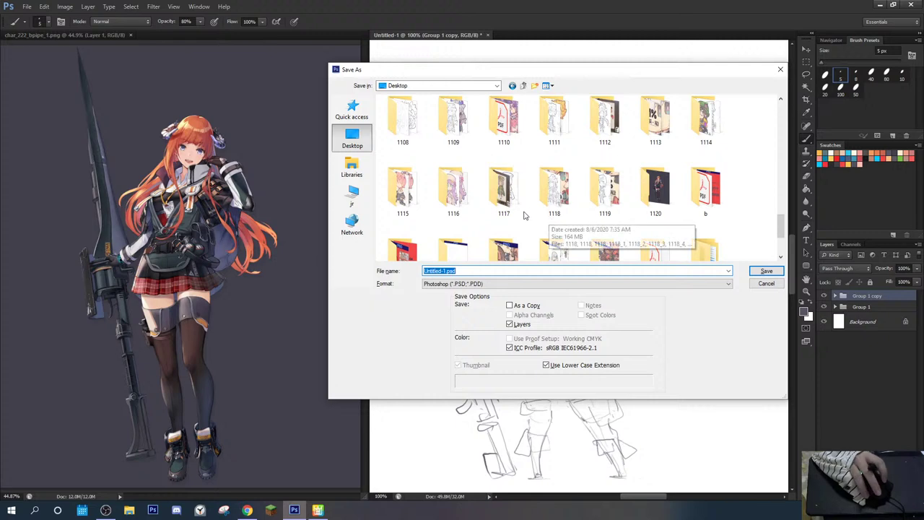
pyautogui.doubleClick(655, 188)
pyautogui.click(504, 270)
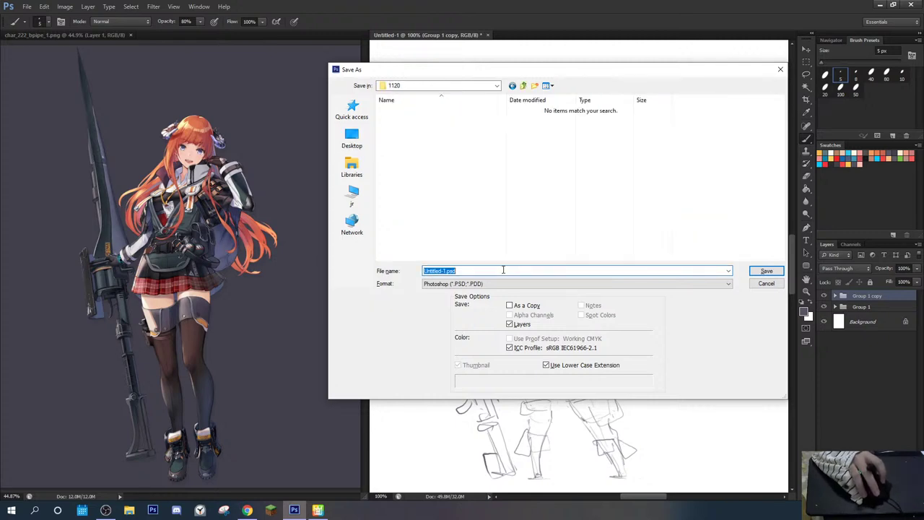
pyautogui.write('1120')
pyautogui.press('Return')
pyautogui.press('Return')
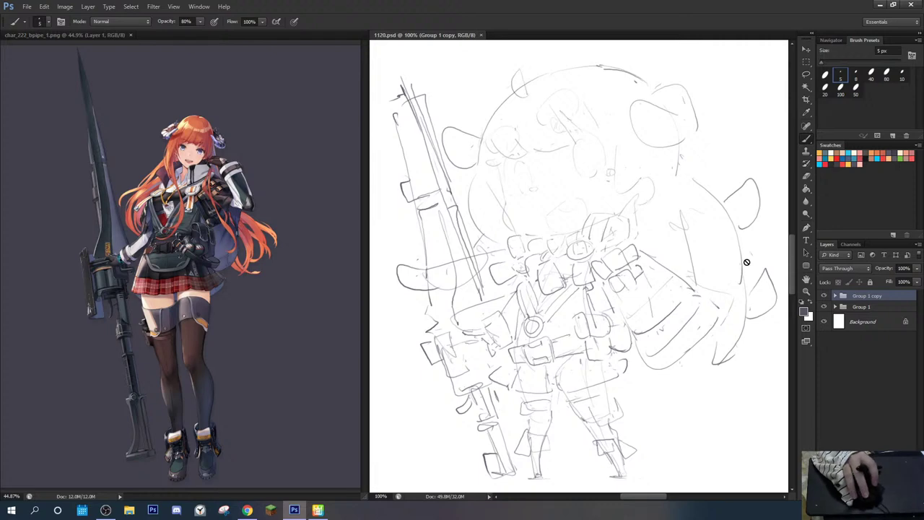
# Step: Hide Group 1 and scale the Group 1 copy up to about 553% so the sketch fills the page
pyautogui.hotkey('ctrl', '-')
pyautogui.hotkey('ctrl', '-')
pyautogui.hotkey('ctrl', '-')
pyautogui.hotkey('ctrl', '-')
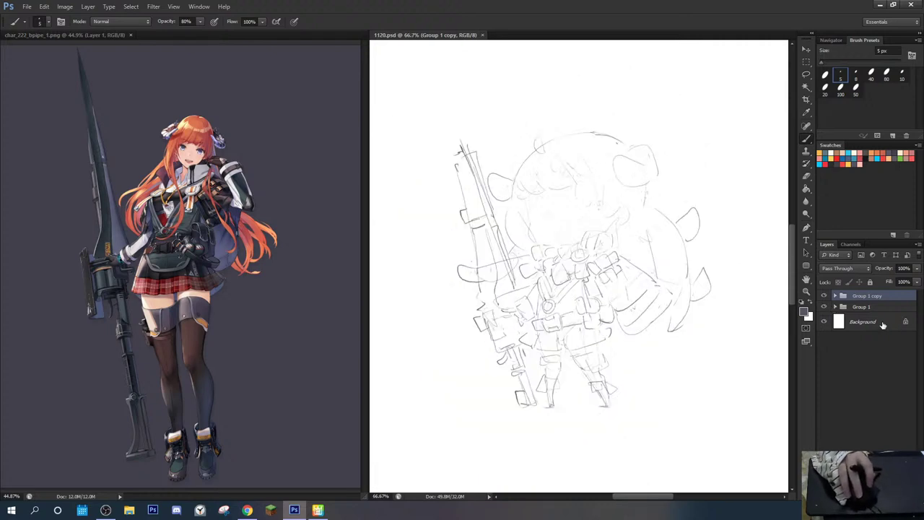
pyautogui.hotkey('ctrl', '-')
pyautogui.hotkey('ctrl', 't')
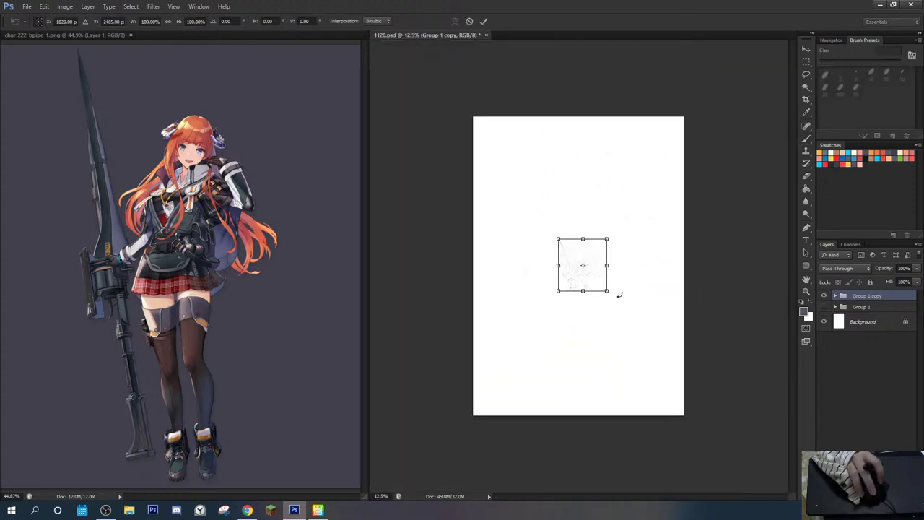
pyautogui.moveTo(610, 295)
pyautogui.mouseDown()
pyautogui.moveTo(723, 401)
pyautogui.moveTo(724, 415)
pyautogui.mouseUp()
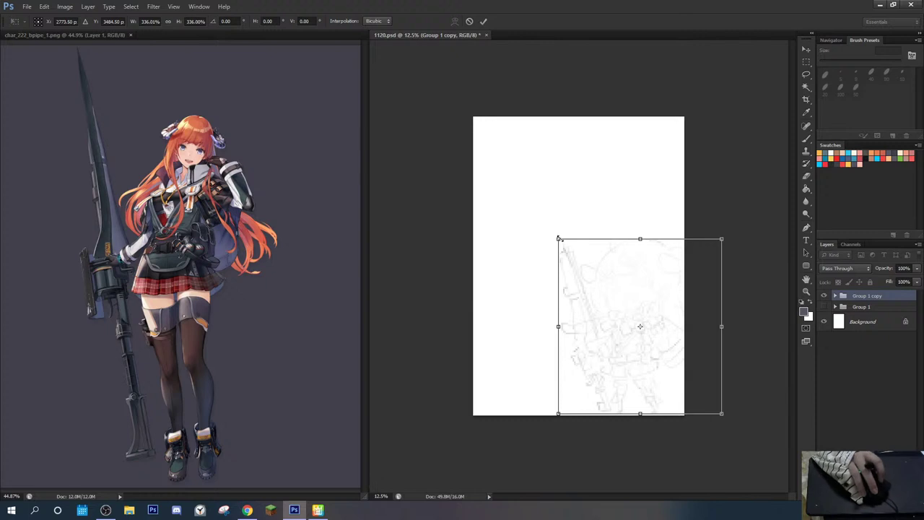
pyautogui.moveTo(558, 238)
pyautogui.mouseDown()
pyautogui.moveTo(485, 153)
pyautogui.moveTo(430, 140)
pyautogui.moveTo(438, 140)
pyautogui.mouseUp()
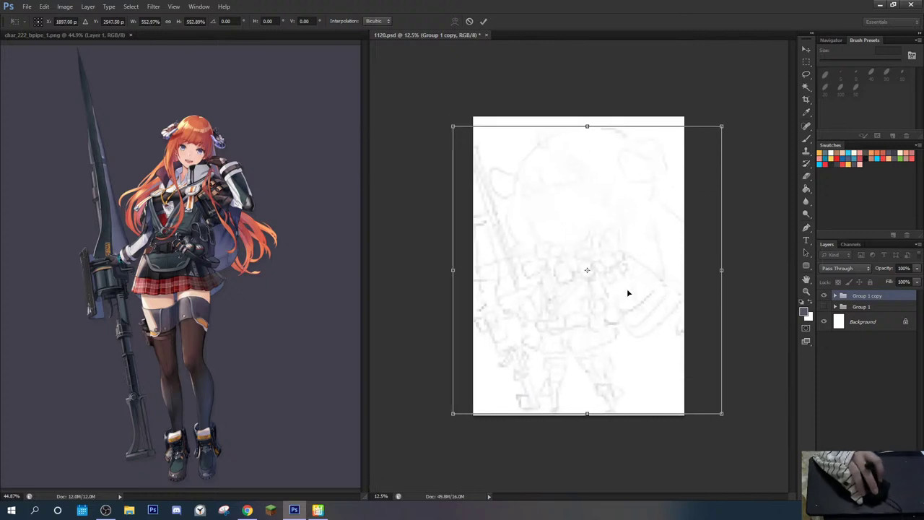
# Step: Nudge the enlarged sketch slightly up and to the left and apply the transformation
pyautogui.press('Up')
pyautogui.press('Up')
pyautogui.press('Up')
pyautogui.press('Up')
pyautogui.press('Up')
pyautogui.press('Up')
pyautogui.press('Left')
pyautogui.press('Left')
pyautogui.press('Left')
pyautogui.press('Left')
pyautogui.press('Left')
pyautogui.press('Left')
pyautogui.press('Return')
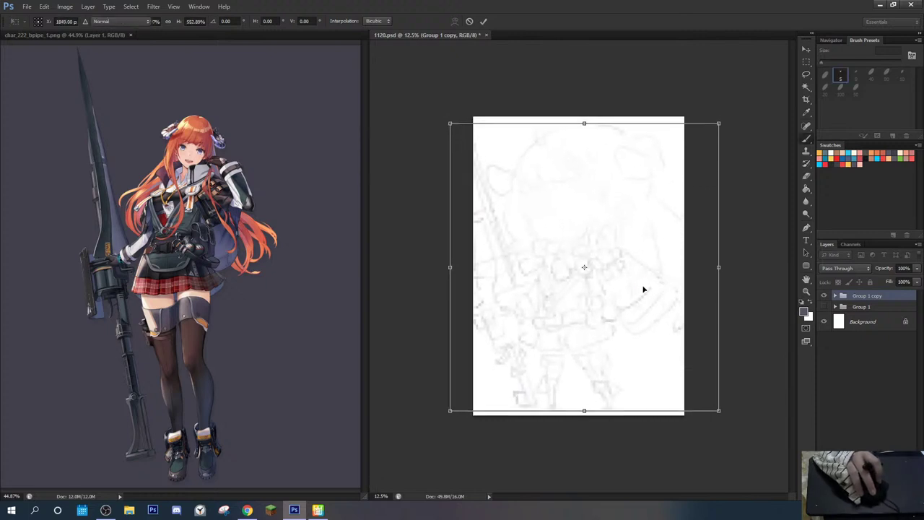
# Step: Extend the canvas on both sides with the Crop tool to fit the whole sketch, and shift the sketch slightly toward the centre
pyautogui.click(806, 50)
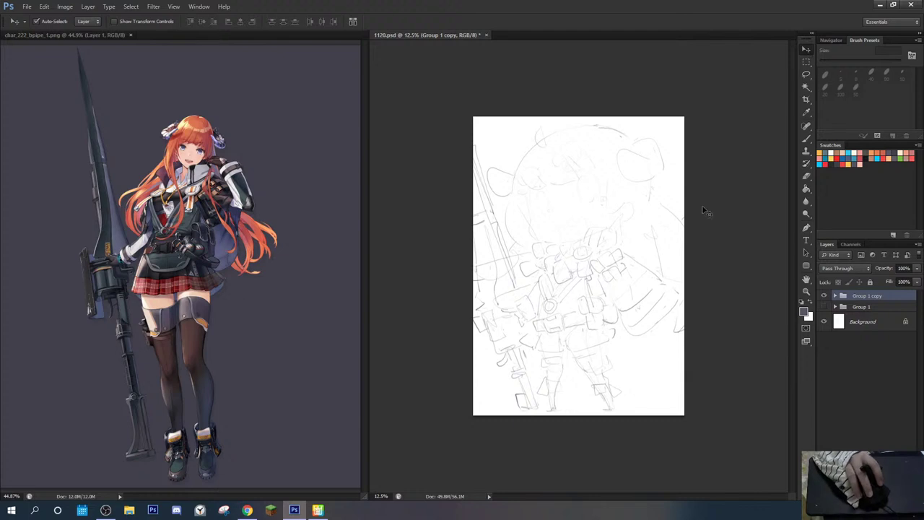
pyautogui.press('c')
pyautogui.moveTo(474, 267)
pyautogui.mouseDown()
pyautogui.moveTo(436, 267)
pyautogui.moveTo(456, 266)
pyautogui.mouseUp()
pyautogui.moveTo(702, 266); pyautogui.dragTo(726, 266)
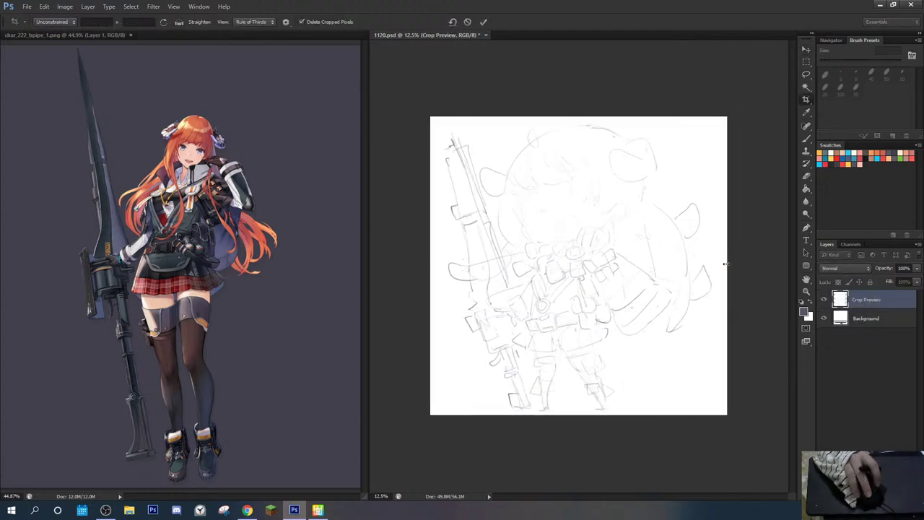
pyautogui.press('Return')
pyautogui.press('v')
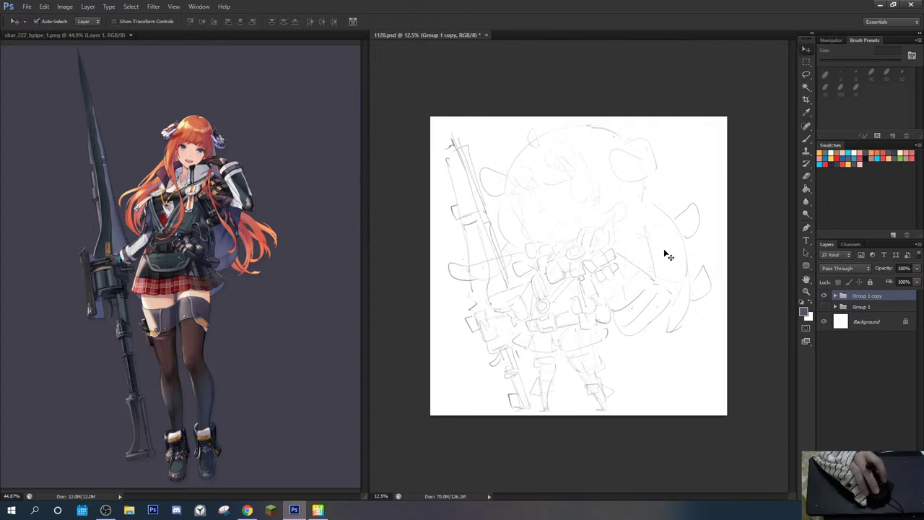
pyautogui.moveTo(692, 245); pyautogui.dragTo(696, 244)
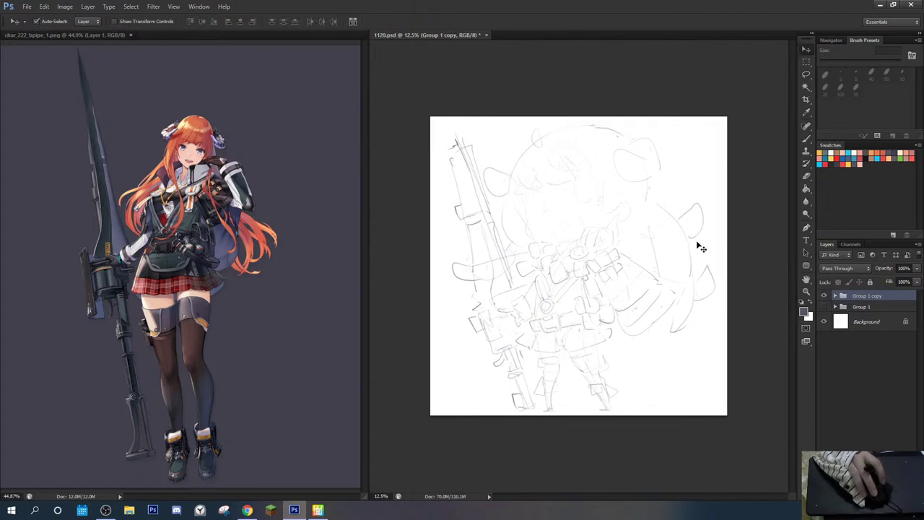
# Step: Save a JPEG copy of the sketch named linear in the 1120 folder with the default export options
pyautogui.hotkey('ctrl', 'shift', 's')
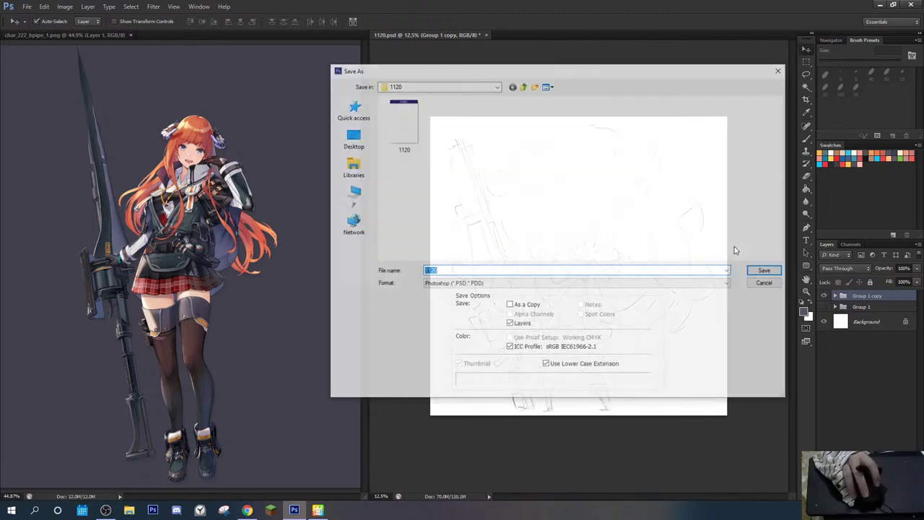
pyautogui.click(508, 283)
pyautogui.click(466, 342)
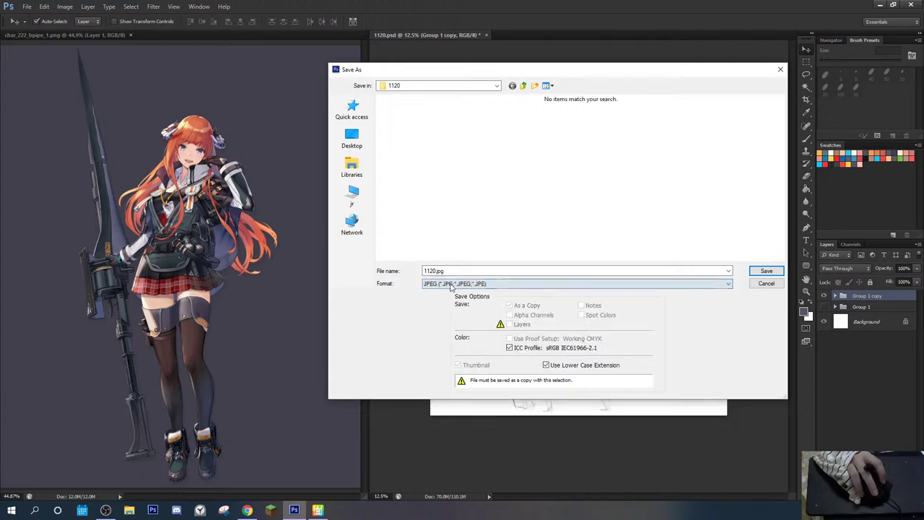
pyautogui.doubleClick(454, 271)
pyautogui.press('BackSpace')
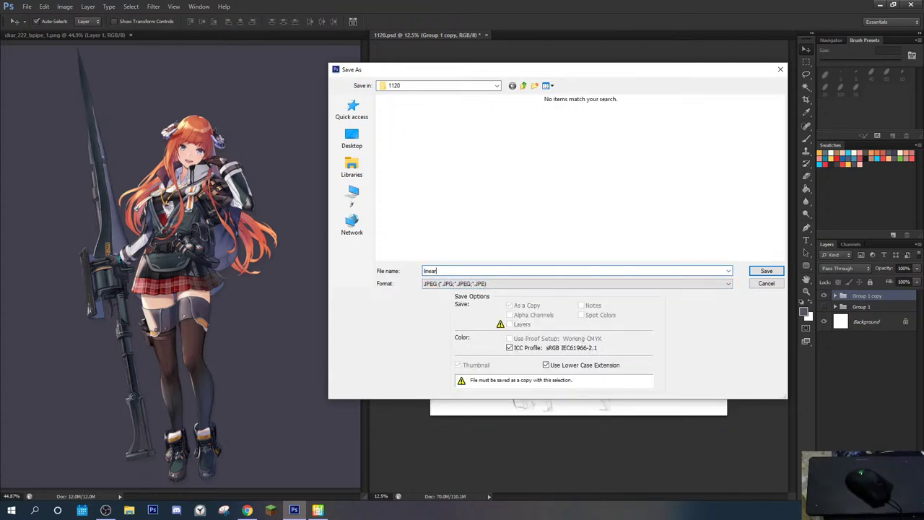
pyautogui.press('Return')
pyautogui.press('Return')
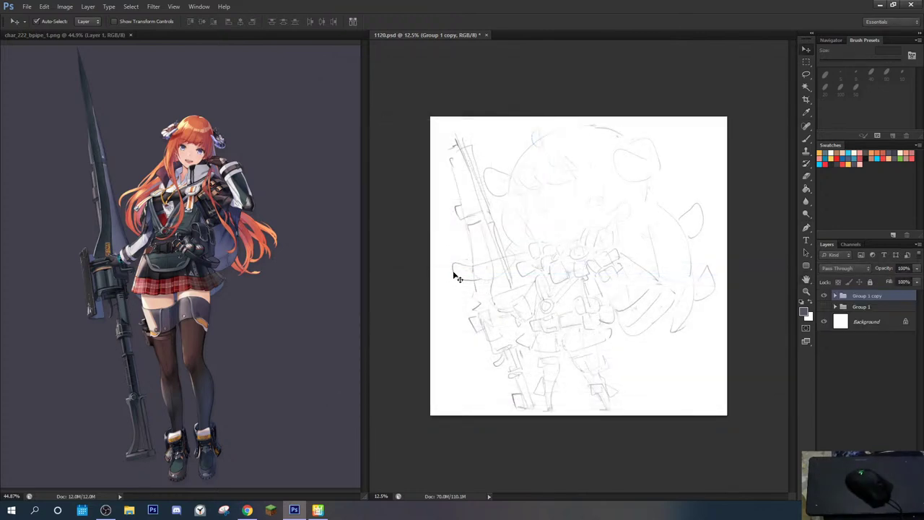
# Step: Save the document as a Photoshop file named sketch in the 1120 folder
pyautogui.hotkey('ctrl', 'shift', 's')
pyautogui.write('sketch')
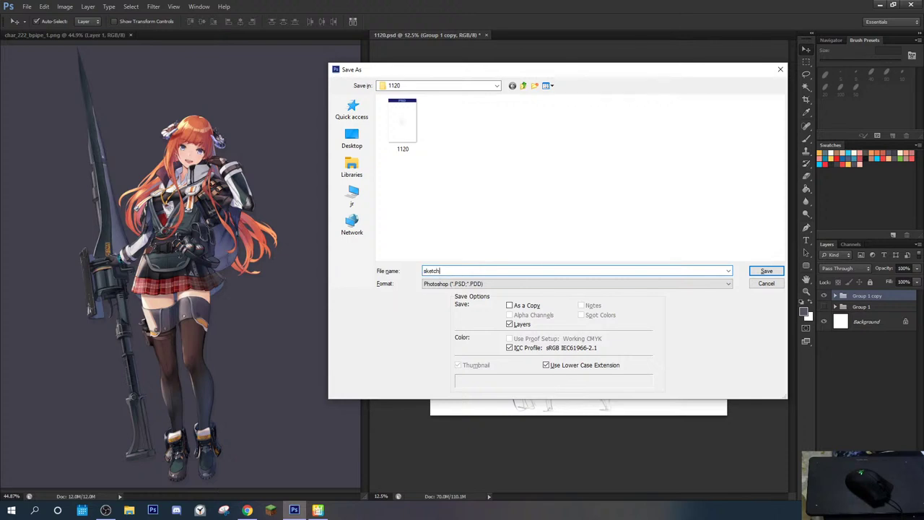
pyautogui.press('Return')
pyautogui.press('Return')
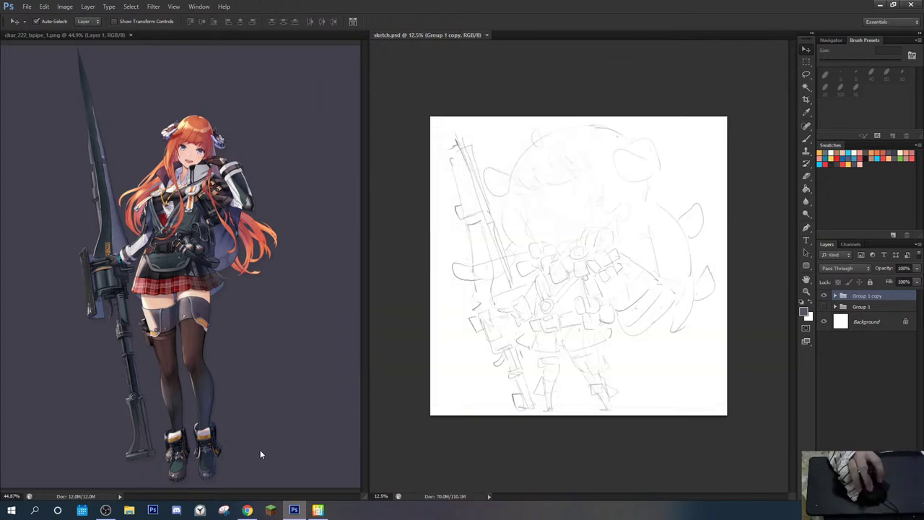
pyautogui.click(130, 510)
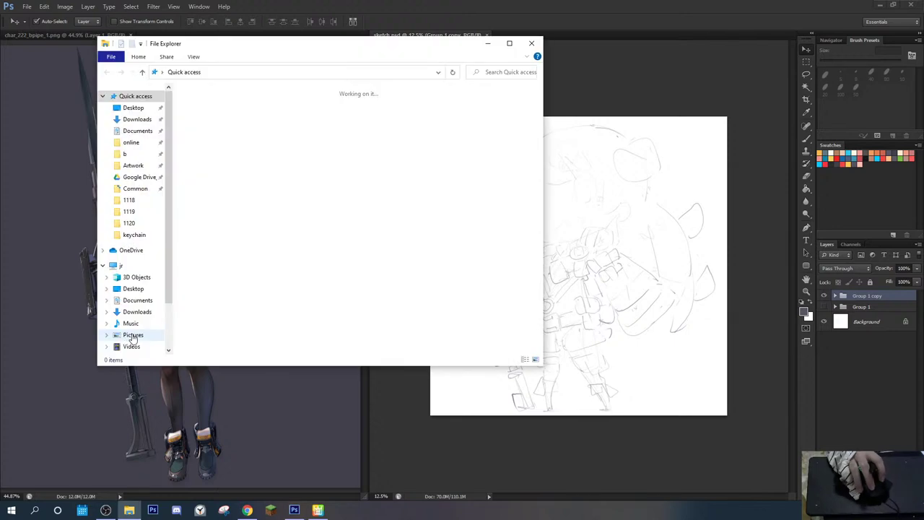
pyautogui.click(532, 44)
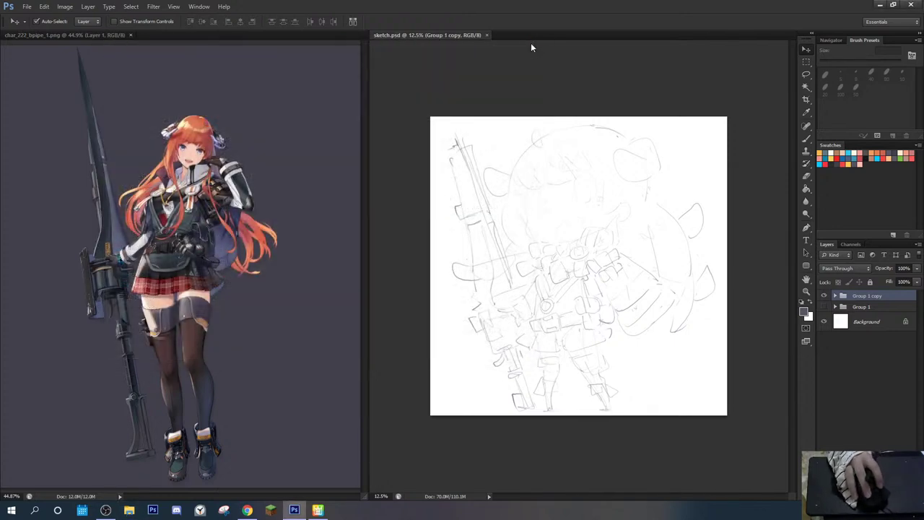
# Step: Delete the old sketch Photoshop file from the 1120 folder and save the document over the existing 1120.psd
pyautogui.hotkey('ctrl', 'shift', 's')
pyautogui.write('112')
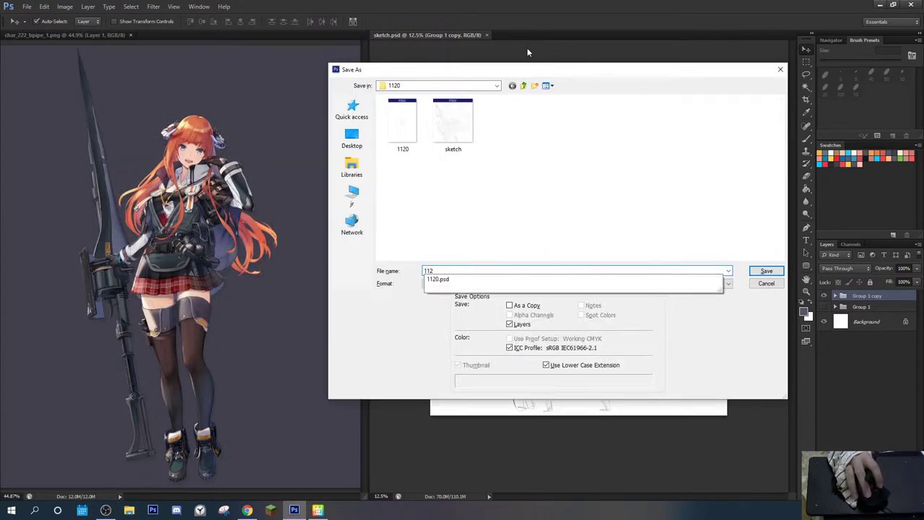
pyautogui.write('0')
pyautogui.click(437, 124)
pyautogui.press('Delete')
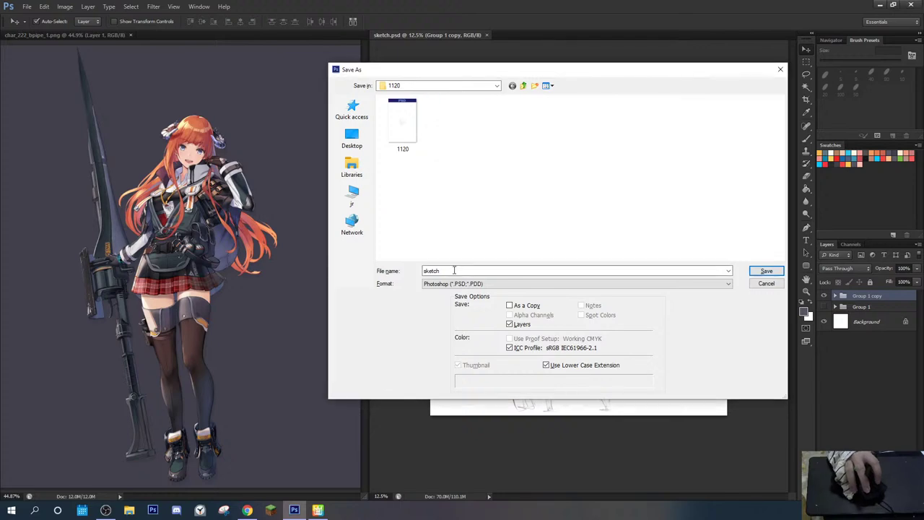
pyautogui.doubleClick(404, 147)
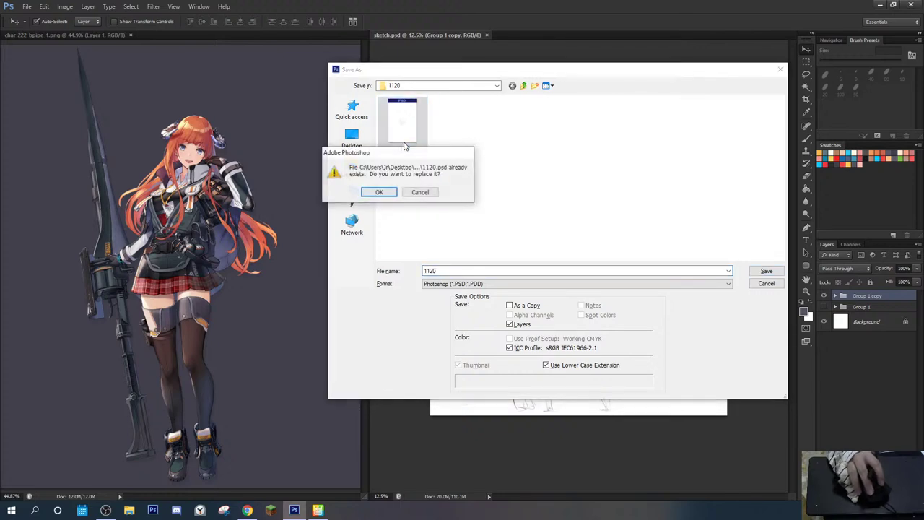
pyautogui.click(380, 192)
pyautogui.press('Return')
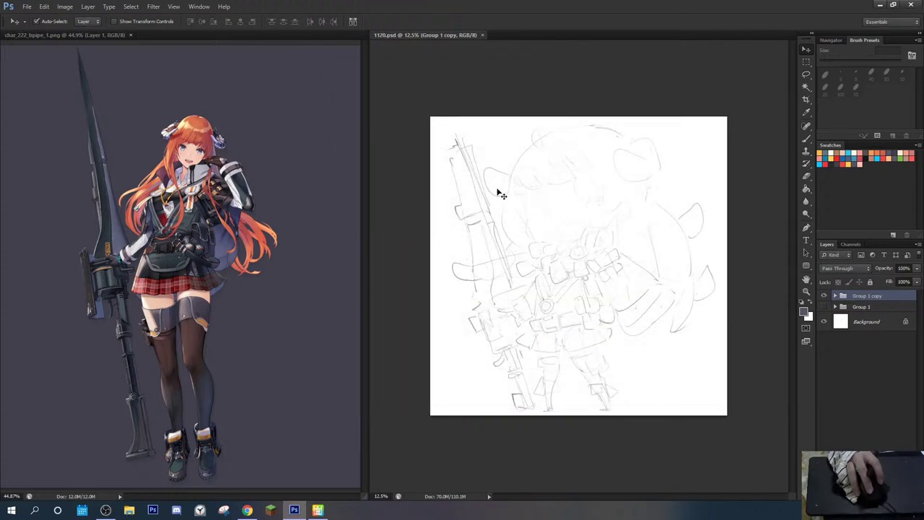
# Step: Save a JPEG copy of the document named sketch in the 1120 folder with the default export options
pyautogui.hotkey('ctrl', 'shift', 's')
pyautogui.click(459, 283)
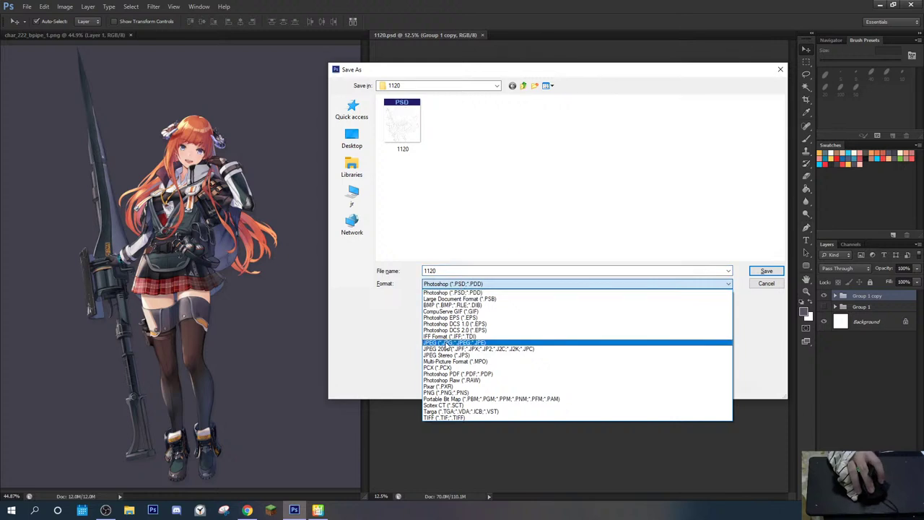
pyautogui.click(454, 342)
pyautogui.doubleClick(464, 271)
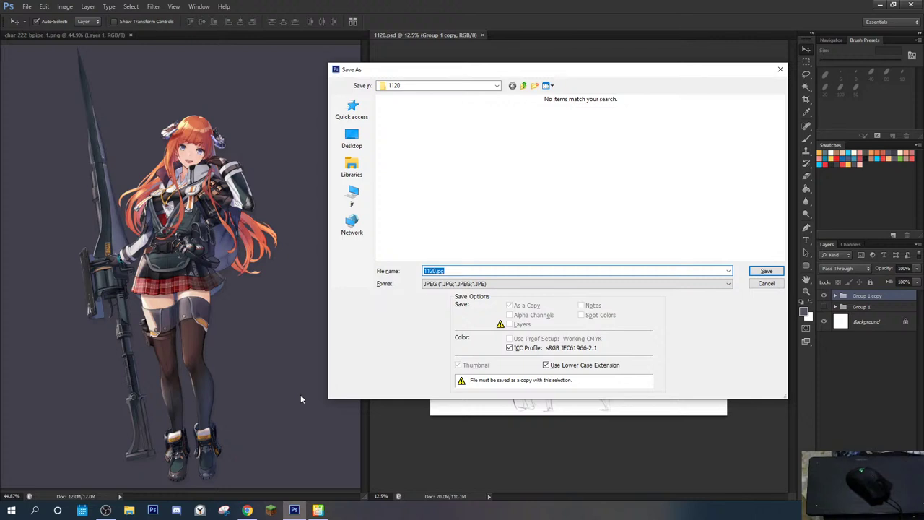
pyautogui.write('sketch')
pyautogui.press('Return')
pyautogui.press('Return')
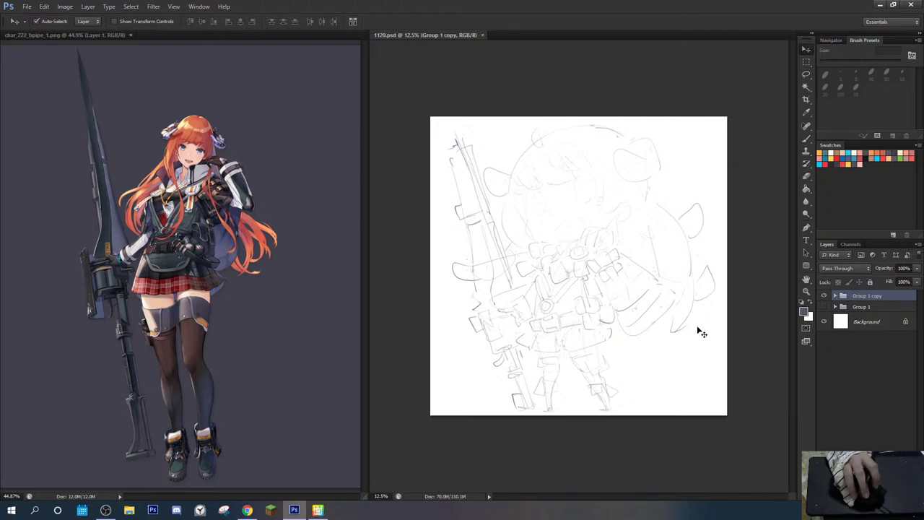
# Step: Hide Group 1 copy, show Group 1, and view its small sketch at 100% zoom
pyautogui.click(824, 295)
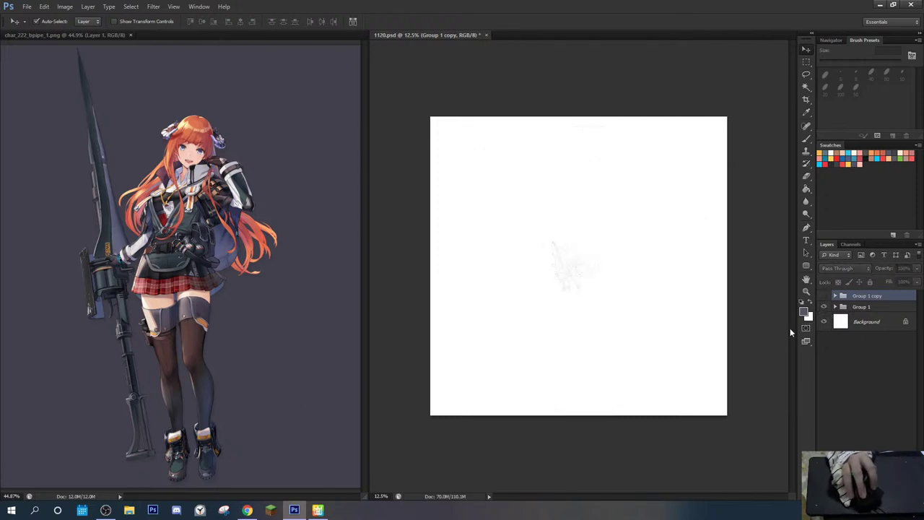
pyautogui.hotkey('ctrl', '1')
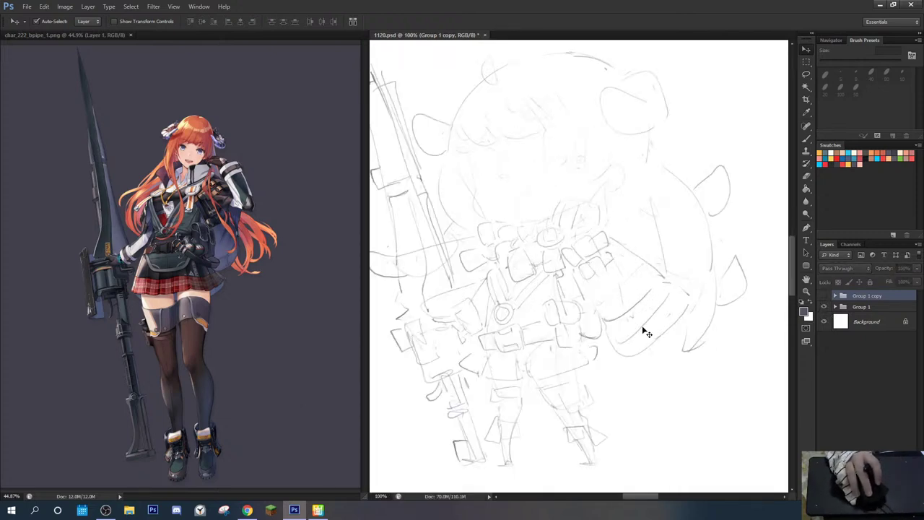
pyautogui.moveTo(569, 309)
pyautogui.mouseDown()
pyautogui.moveTo(633, 337)
pyautogui.moveTo(601, 317)
pyautogui.mouseUp()
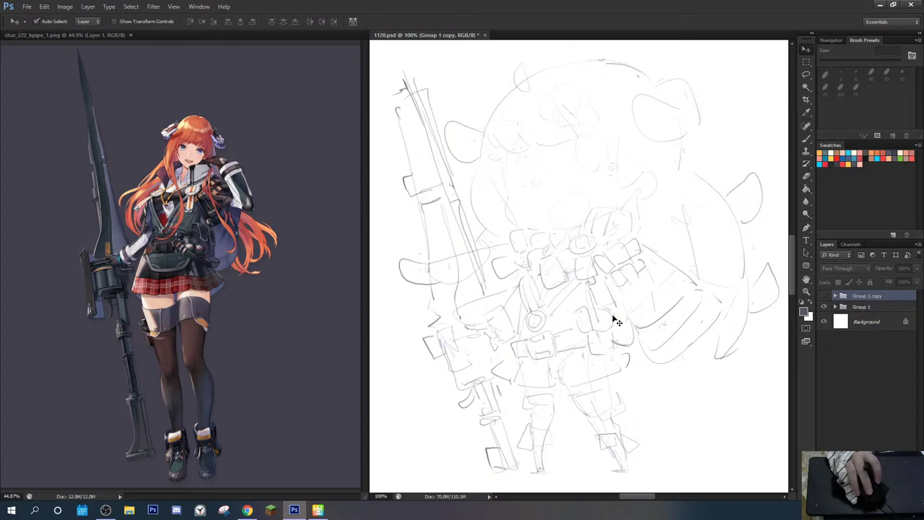
# Step: Create a new document at the clipboard size and paste the captured desktop screenshot into it
pyautogui.click(27, 6)
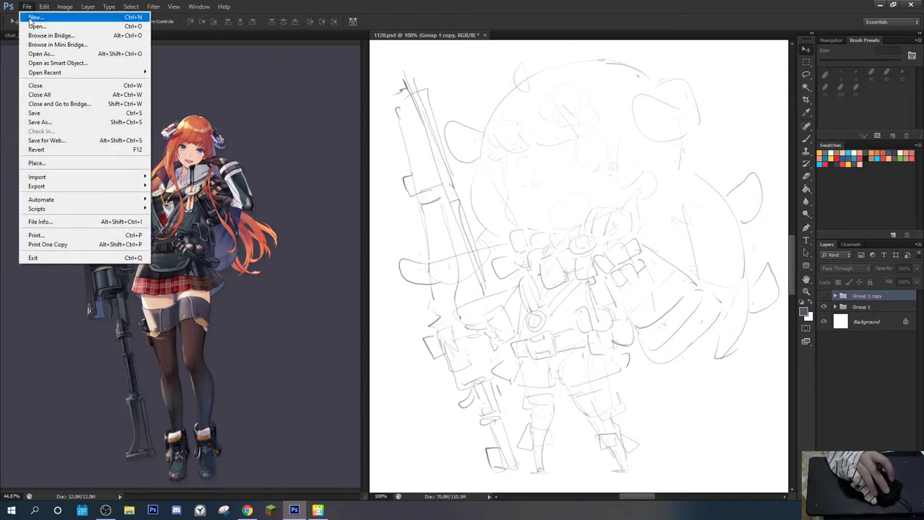
pyautogui.click(33, 17)
pyautogui.click(561, 124)
pyautogui.hotkey('ctrl', 'v')
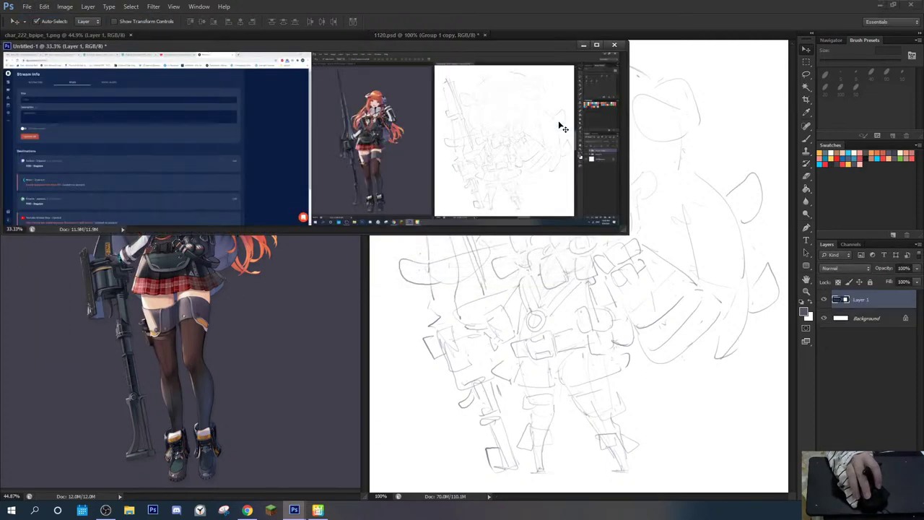
# Step: Reduce the screenshot's canvas width to 1920 pixels, anchored at the middle right so the Photoshop half is kept
pyautogui.hotkey('ctrl', 'alt', 'c')
pyautogui.click(487, 178)
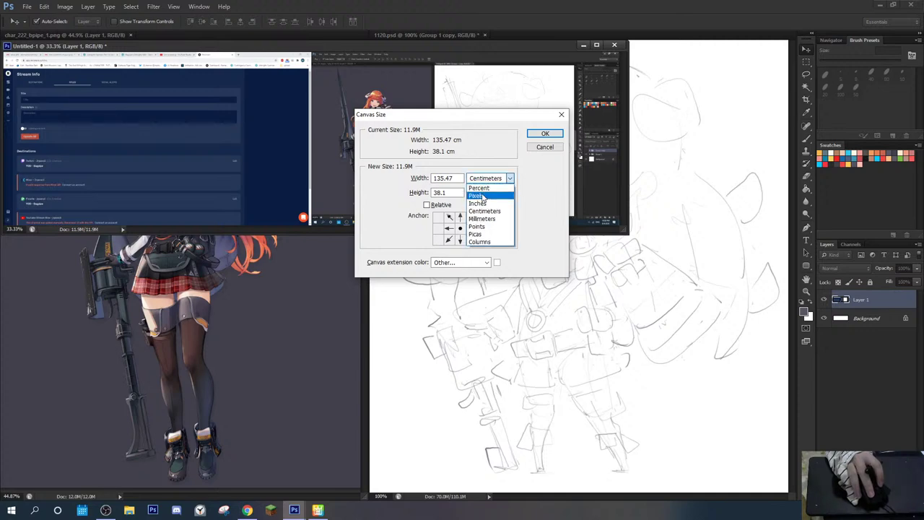
pyautogui.click(481, 197)
pyautogui.write('1920')
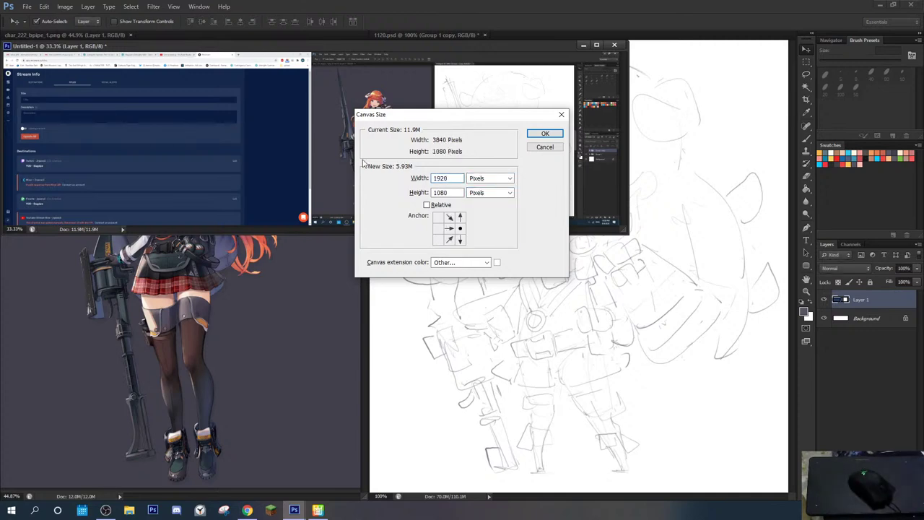
pyautogui.press('Return')
# Step: Export the cropped screenshot for the web as a JPEG named wip-1 in the desktop's 1120 folder
pyautogui.hotkey('ctrl', 'alt', 'shift', 's')
pyautogui.press('Return')
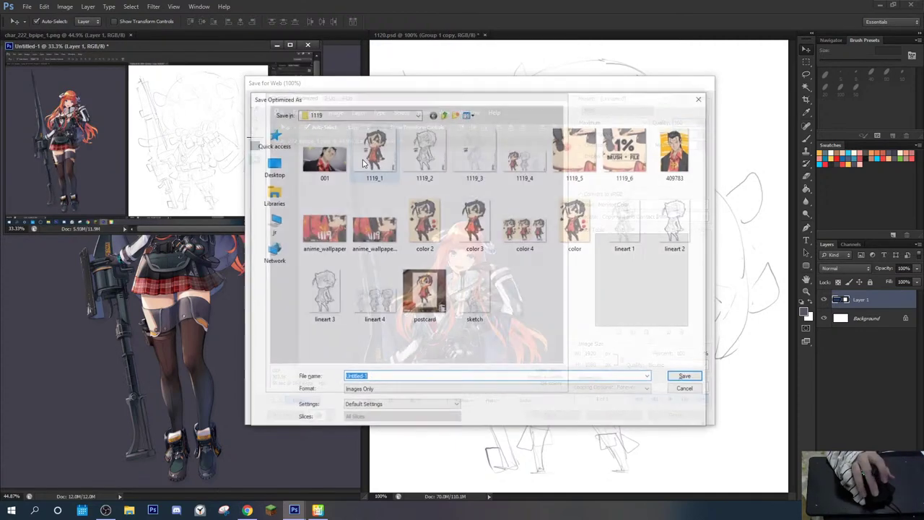
pyautogui.click(281, 173)
pyautogui.scroll(-5, 404, 259)
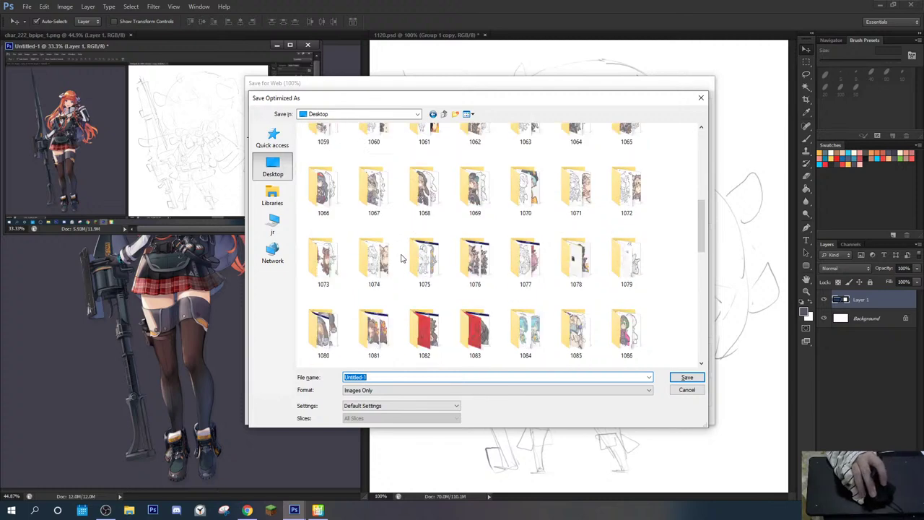
pyautogui.scroll(-5, 447, 260)
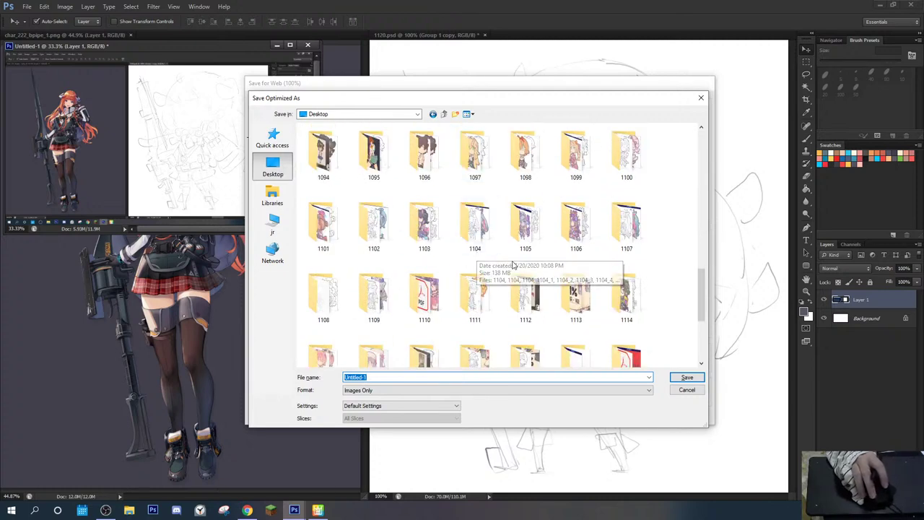
pyautogui.scroll(-3, 512, 265)
pyautogui.click(576, 194)
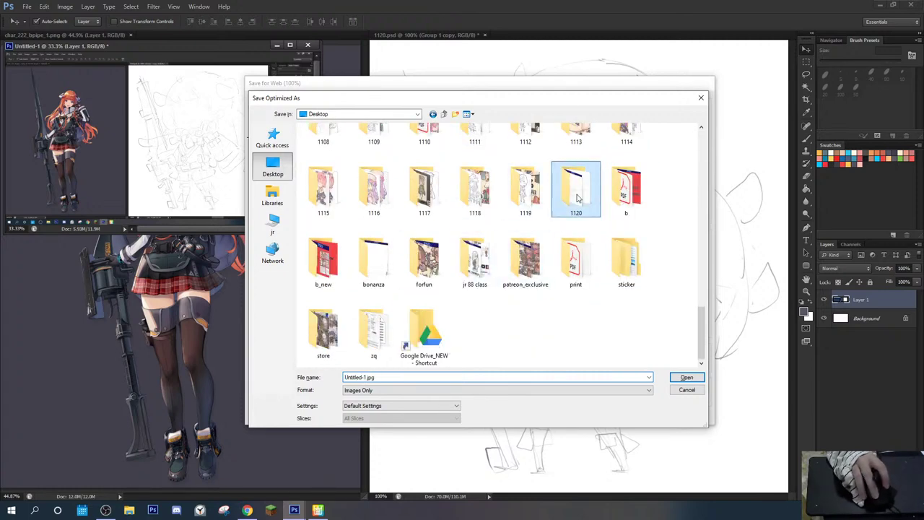
pyautogui.doubleClick(576, 194)
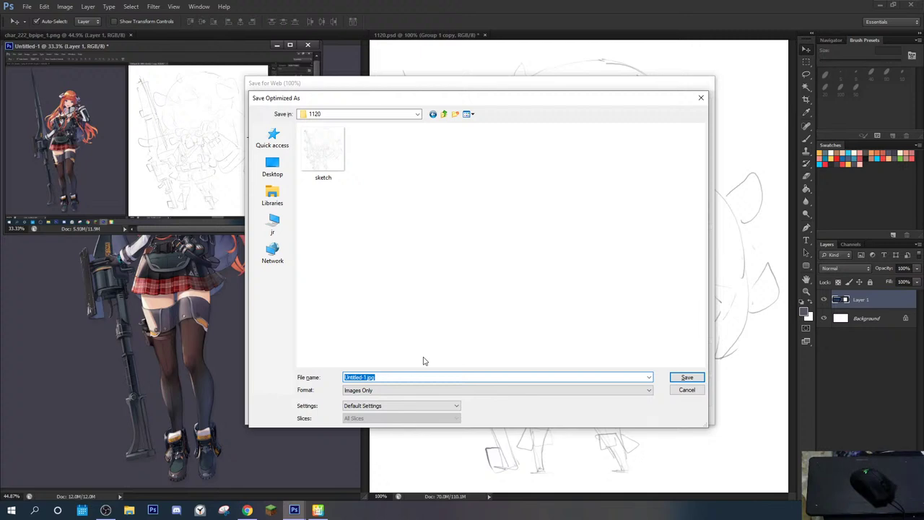
pyautogui.write('ref1')
pyautogui.press('Return')
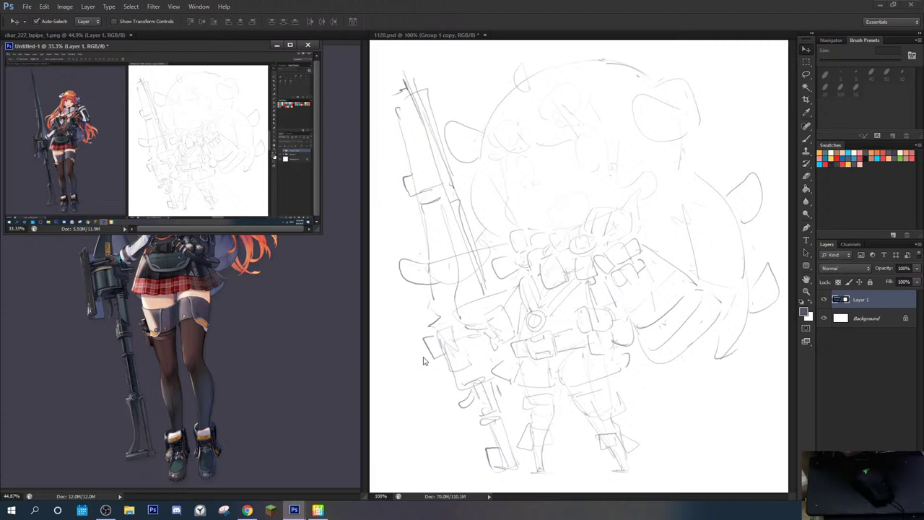
# Step: Close the untitled screenshot document without saving its changes
pyautogui.click(425, 358)
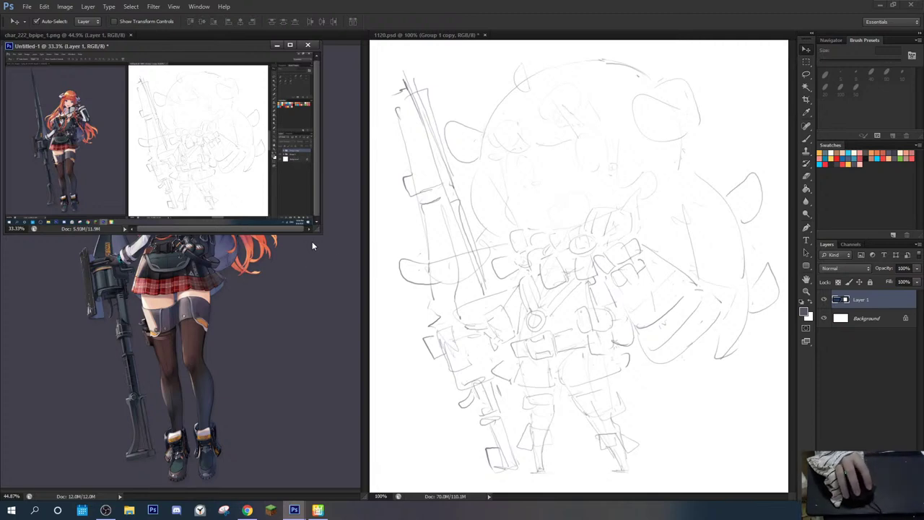
pyautogui.click(418, 36)
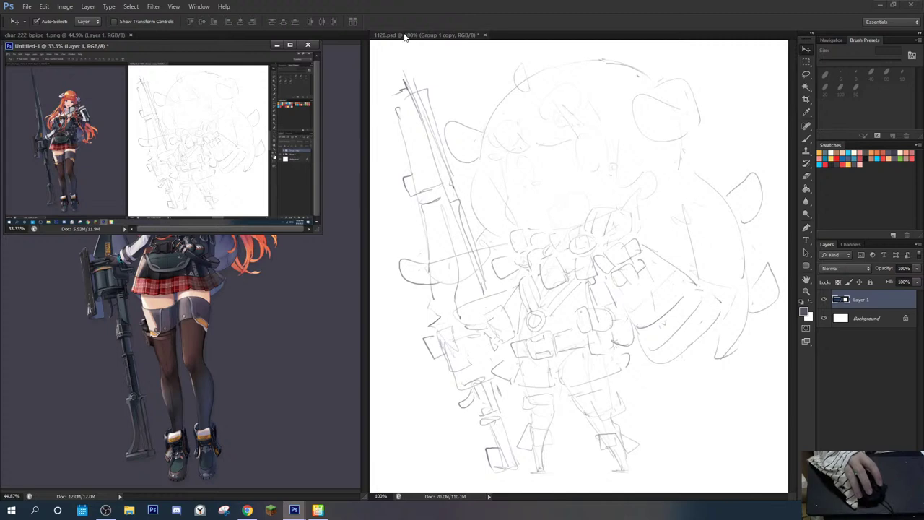
pyautogui.click(309, 46)
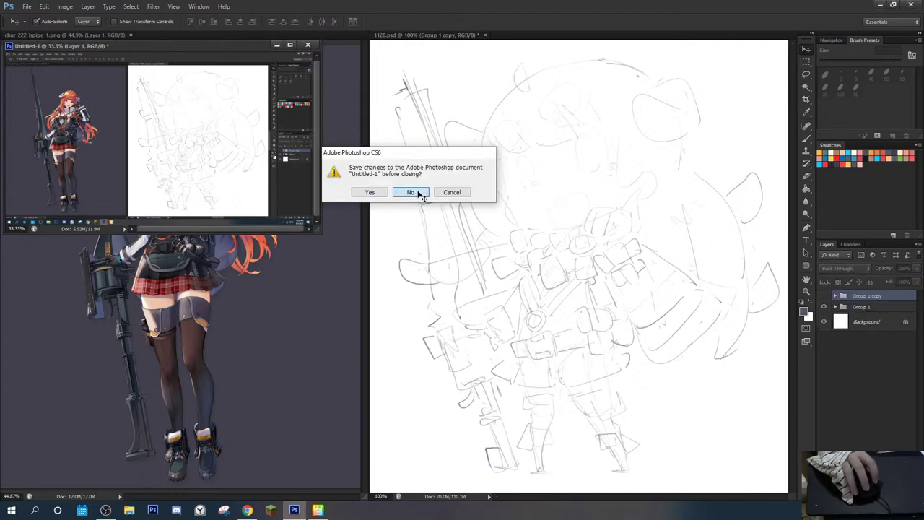
pyautogui.click(414, 192)
# Step: Move the Discord window off this screen, select the sketch and wip-1 images in File Explorer's 1120 folder, and close the folder window
pyautogui.click(176, 510)
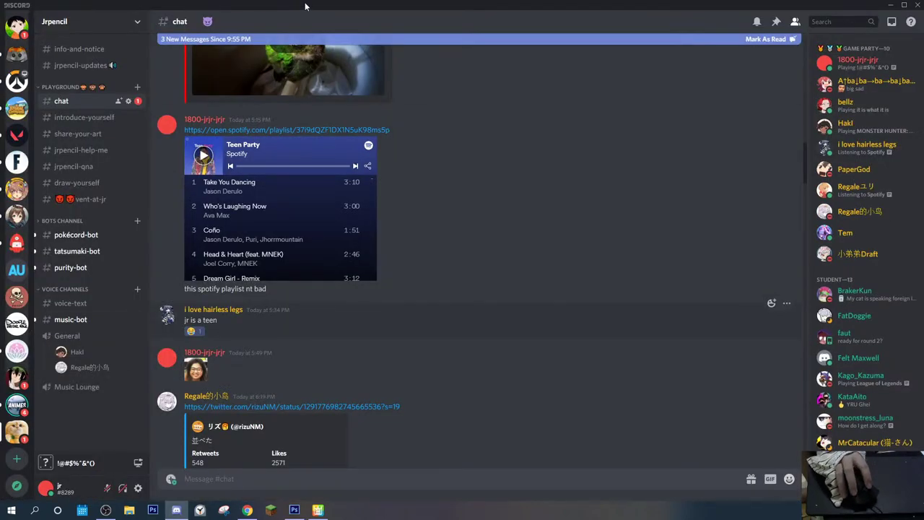
pyautogui.moveTo(305, 4); pyautogui.dragTo(2, 21)
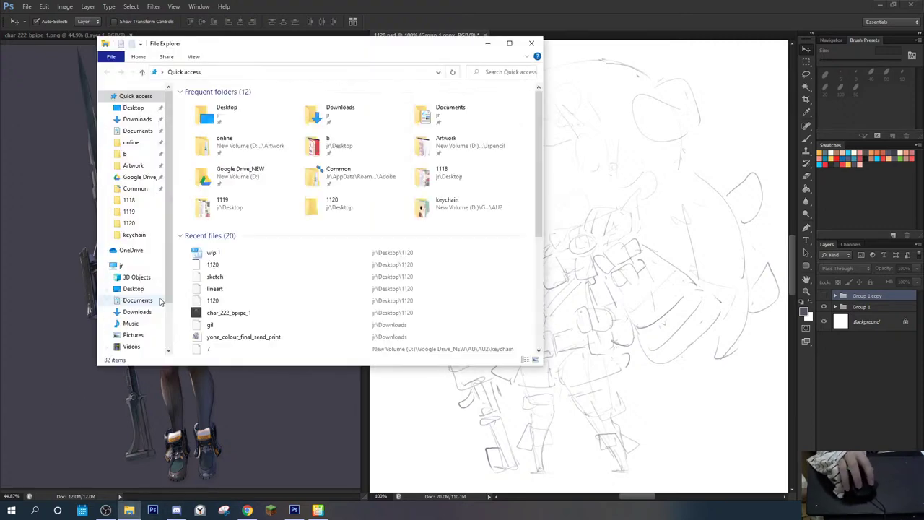
pyautogui.click(128, 223)
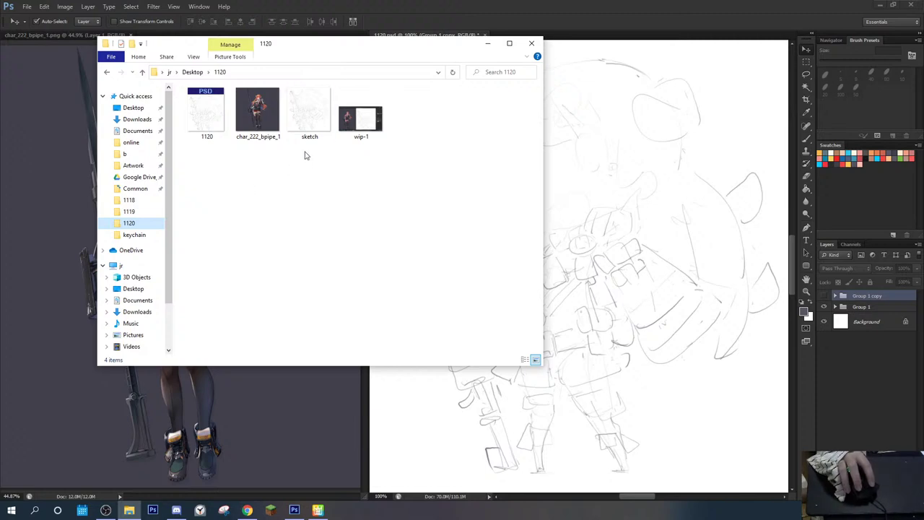
pyautogui.click(360, 119)
pyautogui.keyDown('ctrl'); pyautogui.click(320, 136); pyautogui.keyUp('ctrl')
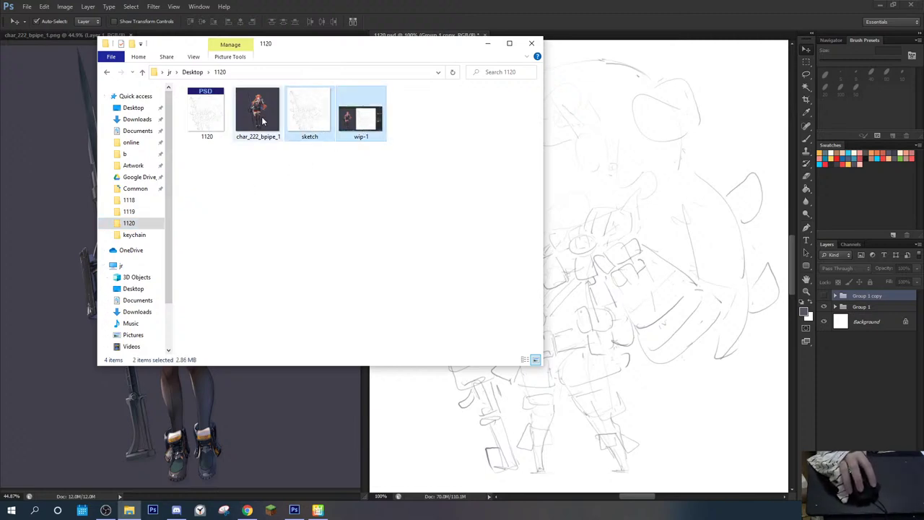
pyautogui.hotkey('alt', 'Tab')
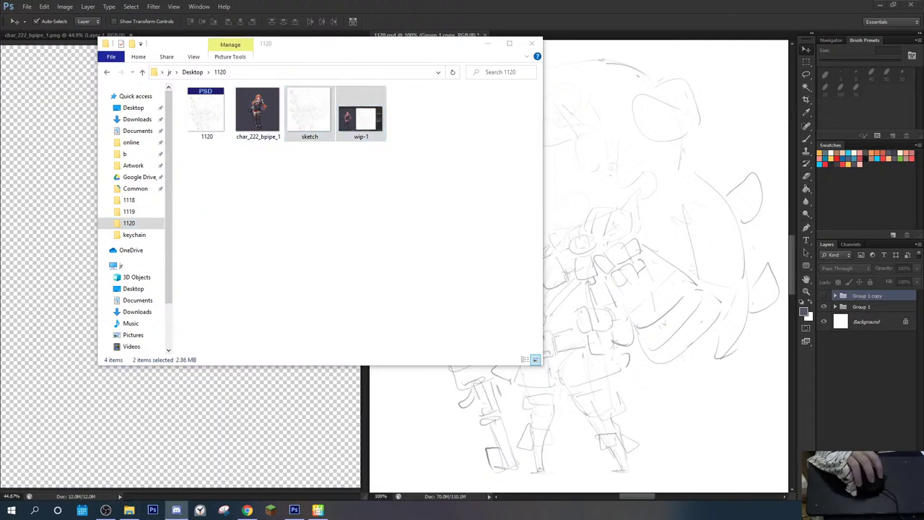
pyautogui.hotkey('alt', 'Tab')
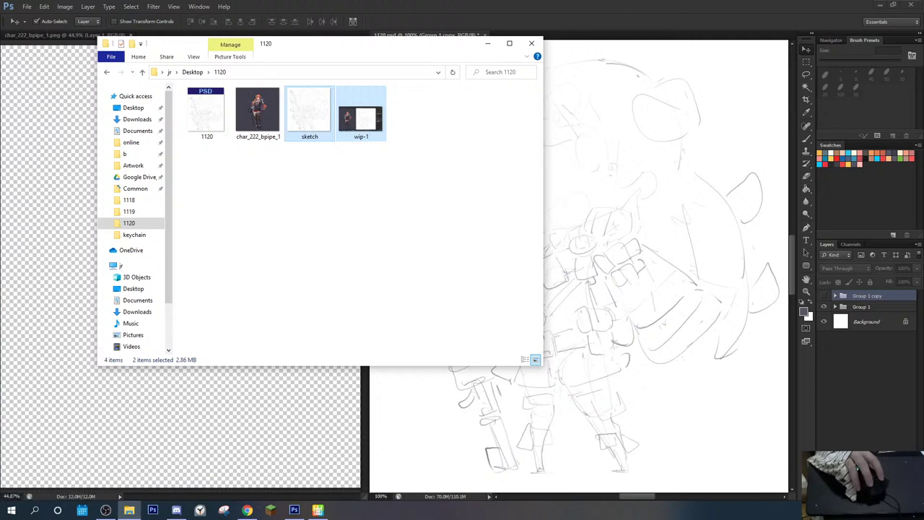
pyautogui.hotkey('alt', 'Tab')
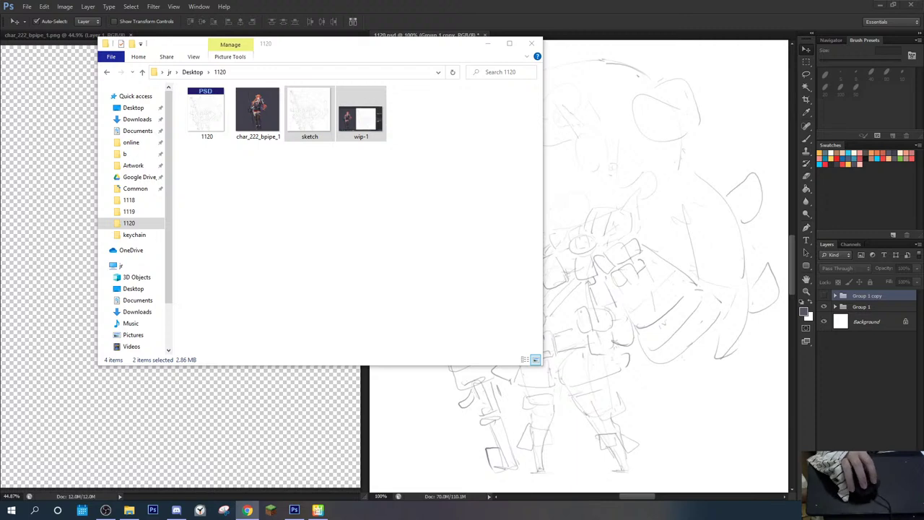
pyautogui.click(532, 43)
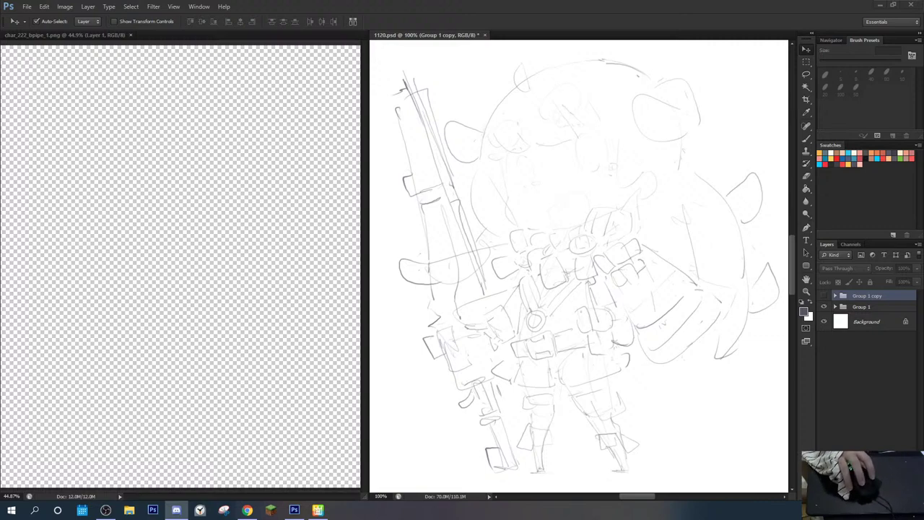
# Step: Switch back to Photoshop and add a new empty layer above Group 1 copy in the 1120 document
pyautogui.hotkey('alt', 'Tab')
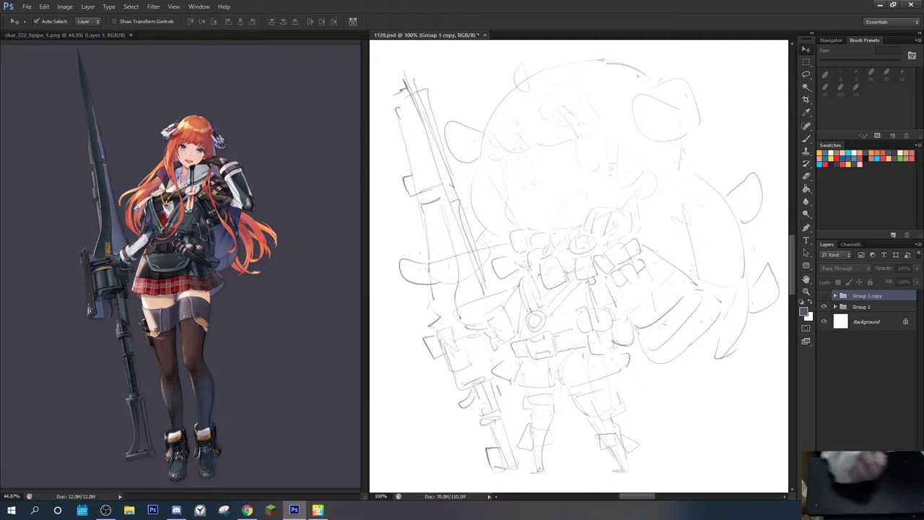
pyautogui.hotkey('ctrl', 'shift', 'alt', 'n')
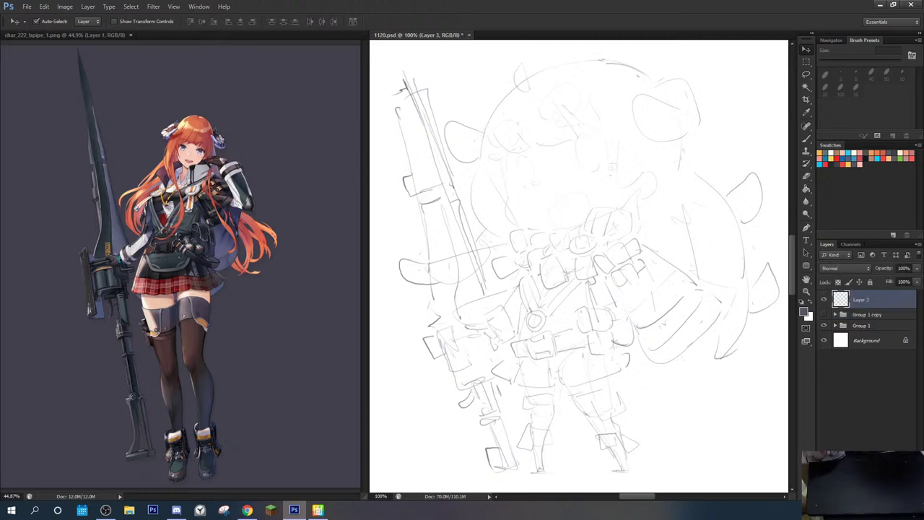
# Step: Handwrite the note "BRB FETCH KIDS" in red with a 5 px brush on the empty Layer 3
pyautogui.press('b')
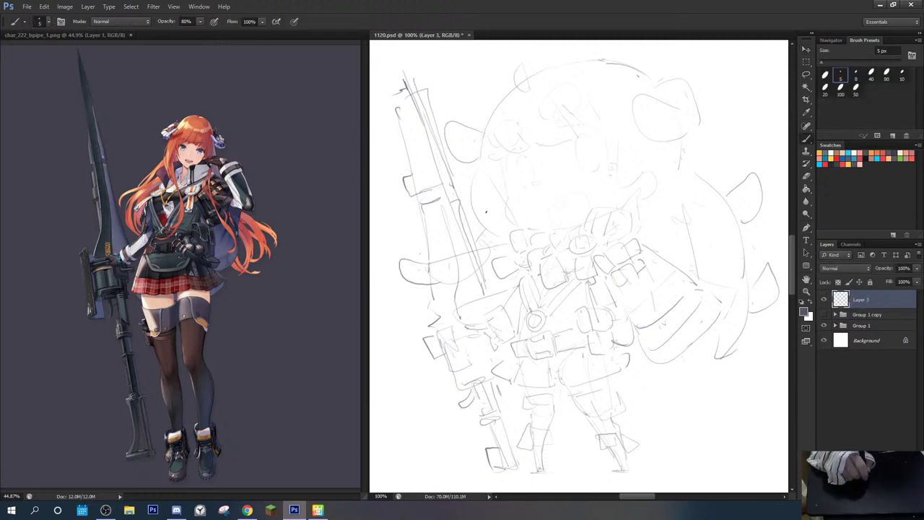
pyautogui.click(841, 157)
pyautogui.moveTo(561, 184)
pyautogui.mouseDown()
pyautogui.moveTo(562, 220)
pyautogui.moveTo(590, 221)
pyautogui.mouseUp()
pyautogui.moveTo(587, 186); pyautogui.dragTo(612, 214)
pyautogui.moveTo(620, 180); pyautogui.dragTo(613, 214)
pyautogui.moveTo(617, 178)
pyautogui.mouseDown()
pyautogui.moveTo(641, 217)
pyautogui.moveTo(614, 216)
pyautogui.mouseUp()
pyautogui.moveTo(553, 255)
pyautogui.mouseDown()
pyautogui.moveTo(563, 281)
pyautogui.moveTo(569, 250)
pyautogui.mouseUp()
pyautogui.moveTo(558, 266)
pyautogui.mouseDown()
pyautogui.moveTo(585, 248)
pyautogui.moveTo(584, 282)
pyautogui.mouseUp()
pyautogui.moveTo(589, 250)
pyautogui.mouseDown()
pyautogui.moveTo(608, 271)
pyautogui.moveTo(608, 262)
pyautogui.moveTo(638, 267)
pyautogui.mouseUp()
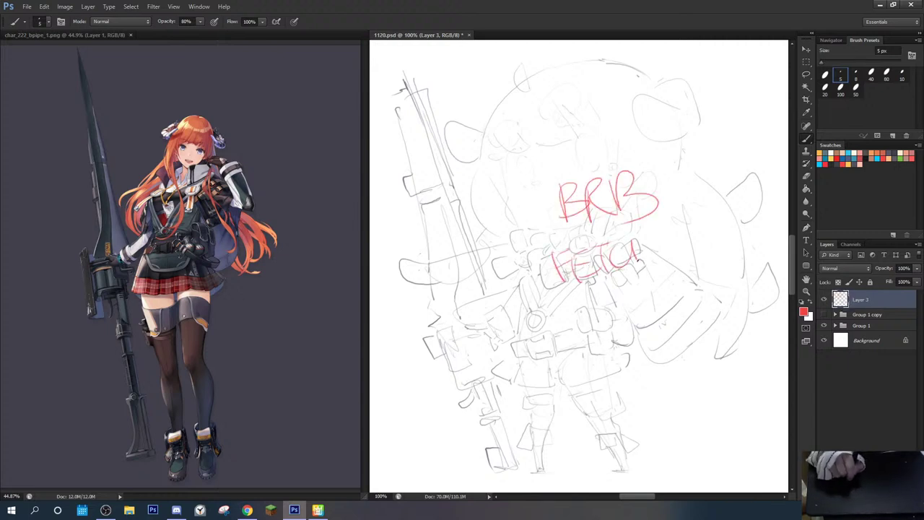
pyautogui.moveTo(638, 235)
pyautogui.mouseDown()
pyautogui.moveTo(656, 271)
pyautogui.moveTo(636, 317)
pyautogui.mouseUp()
pyautogui.moveTo(658, 284)
pyautogui.mouseDown()
pyautogui.moveTo(658, 315)
pyautogui.moveTo(672, 309)
pyautogui.mouseUp()
pyautogui.moveTo(681, 282); pyautogui.dragTo(685, 308)
pyautogui.moveTo(722, 277); pyautogui.dragTo(715, 303)
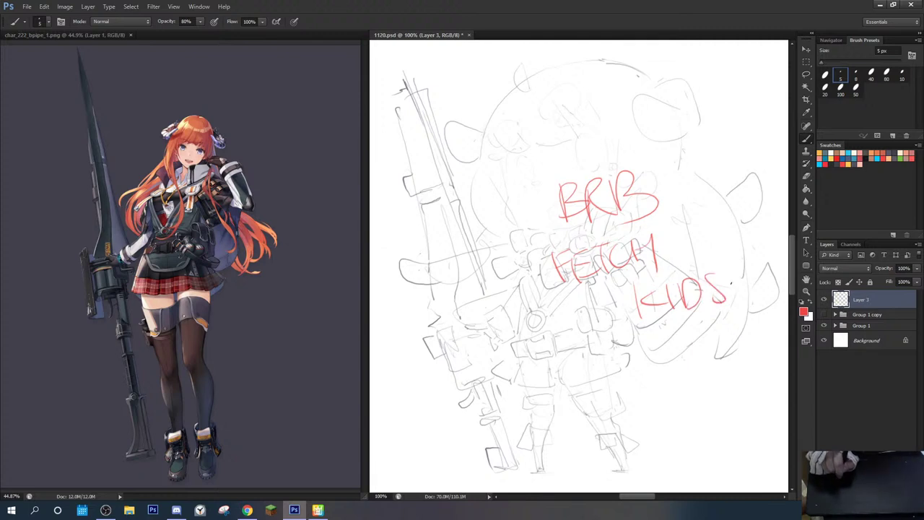
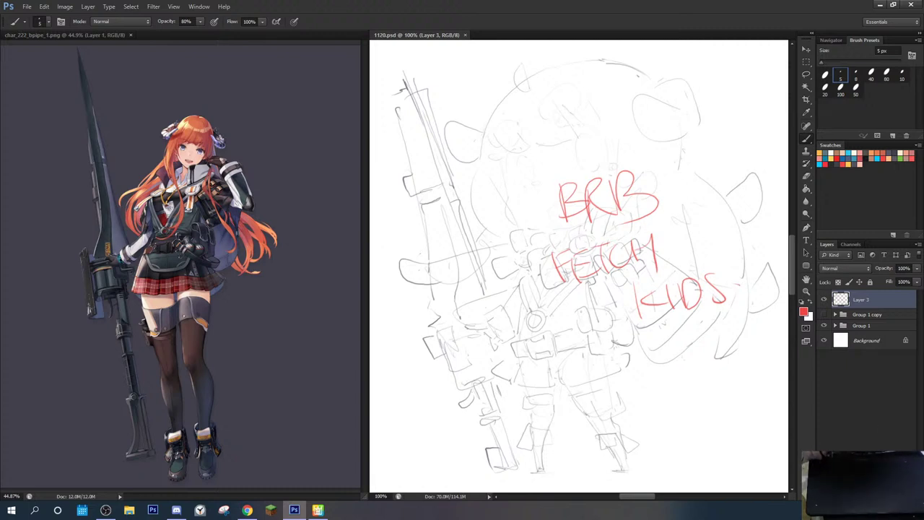
# Step: Delete the layer holding the red note, hide Group 1 and show Group 1 copy
pyautogui.press('Delete')
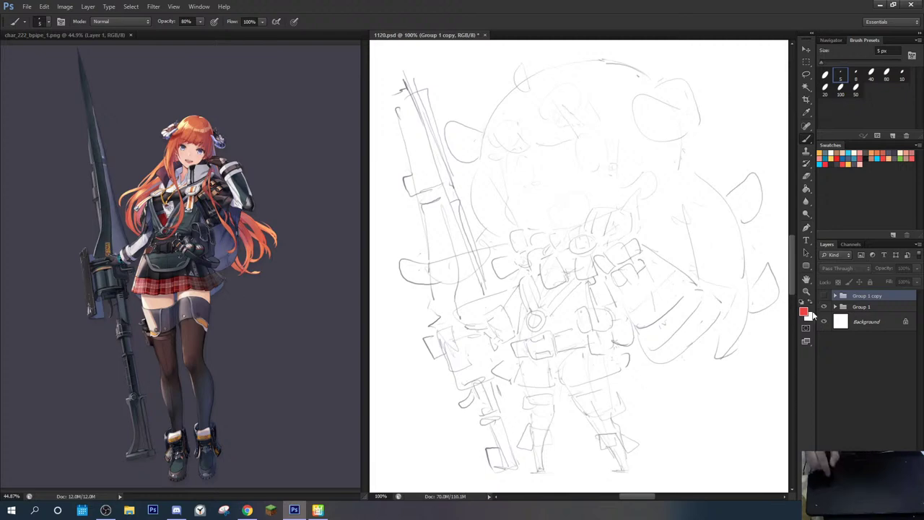
pyautogui.hotkey('ctrl', '-')
pyautogui.hotkey('ctrl', '-')
pyautogui.hotkey('ctrl', '-')
pyautogui.hotkey('ctrl', '-')
pyautogui.hotkey('ctrl', '-')
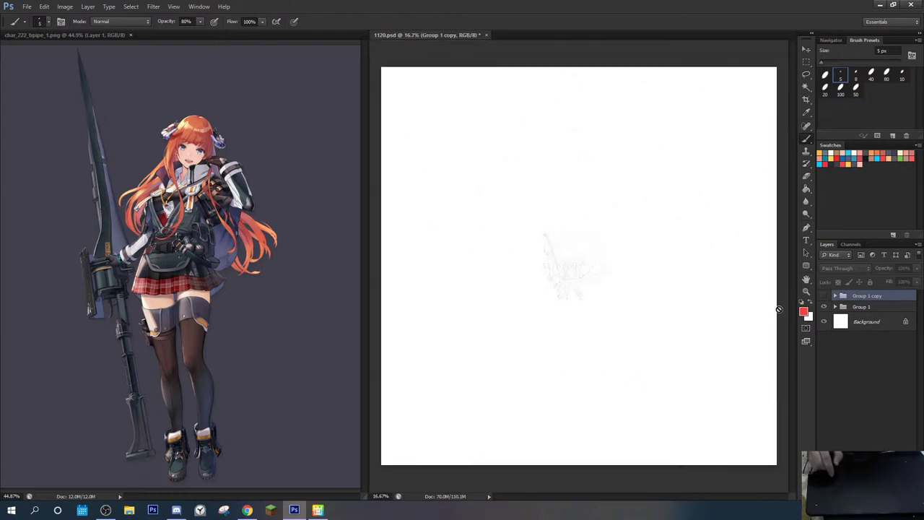
pyautogui.click(824, 306)
pyautogui.click(824, 296)
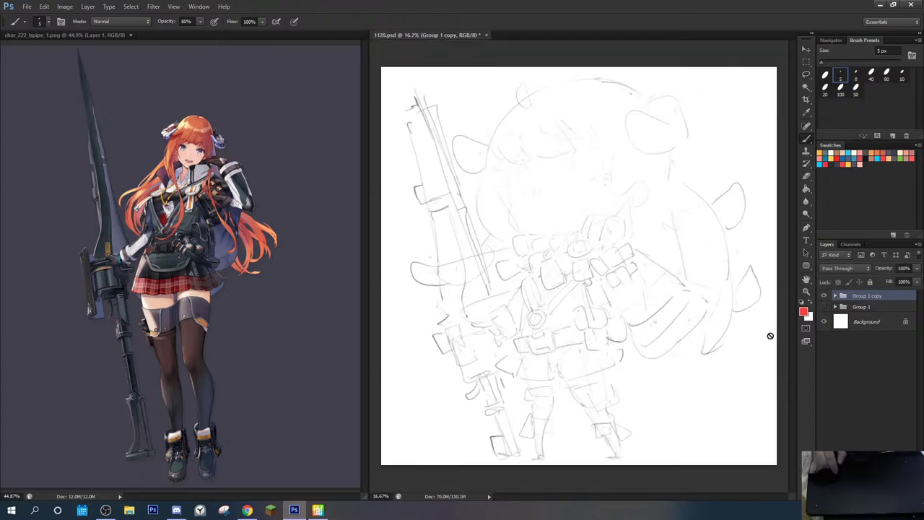
# Step: Lower the opacity of Group 1 copy to 54%
pyautogui.click(917, 268)
pyautogui.moveTo(916, 280); pyautogui.dragTo(892, 285)
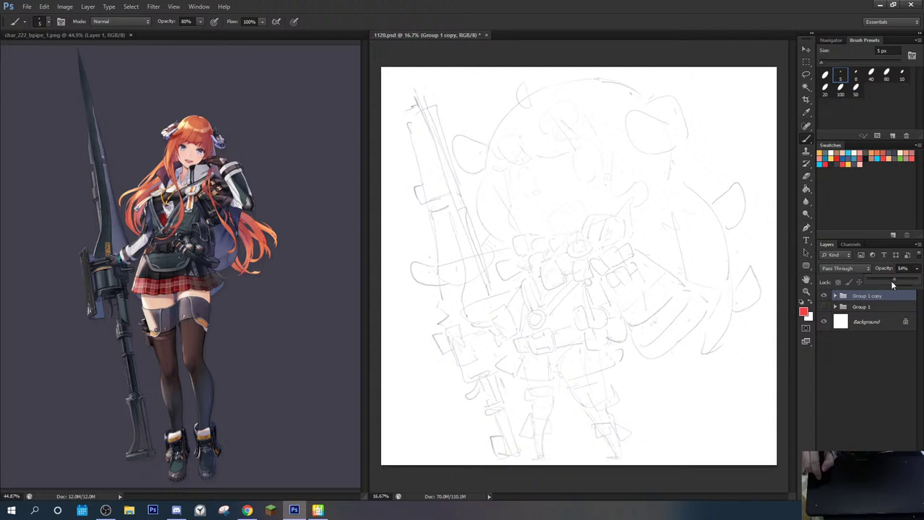
pyautogui.click(835, 296)
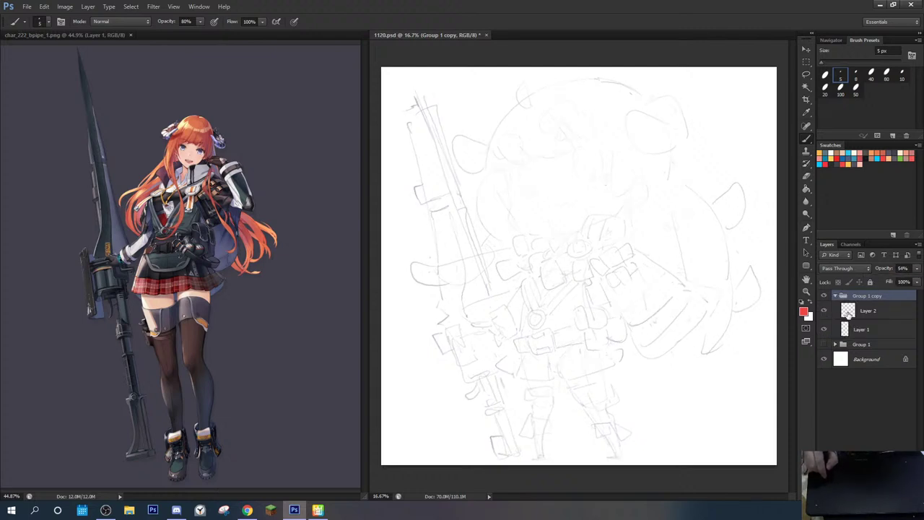
pyautogui.click(866, 311)
pyautogui.keyDown('shift'); pyautogui.click(863, 329); pyautogui.keyUp('shift')
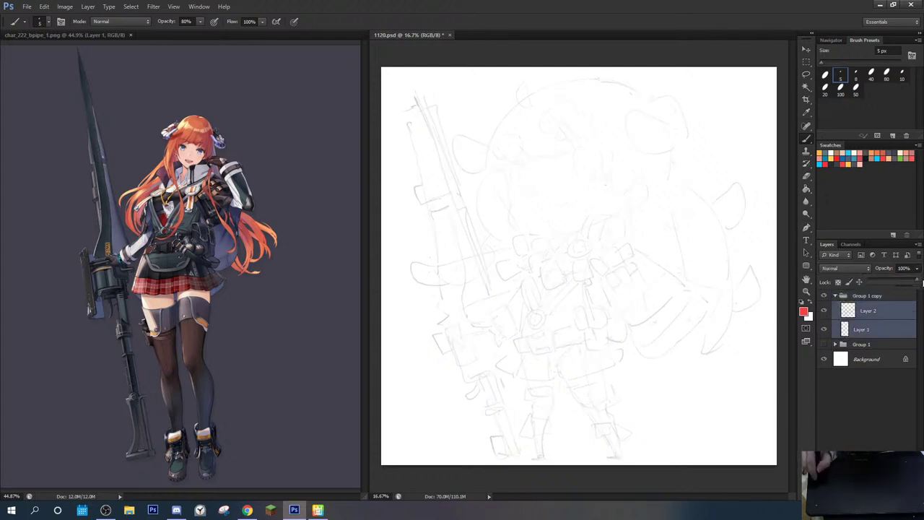
pyautogui.click(916, 269)
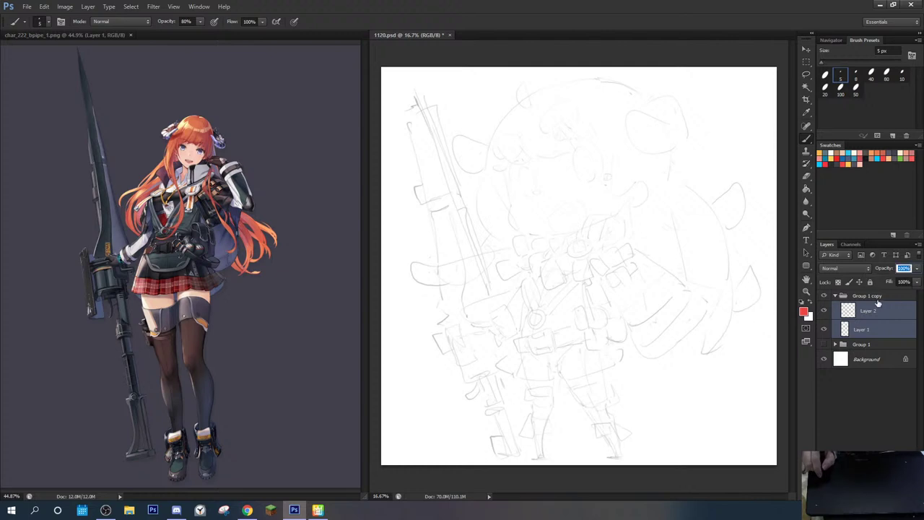
pyautogui.click(836, 297)
pyautogui.click(917, 269)
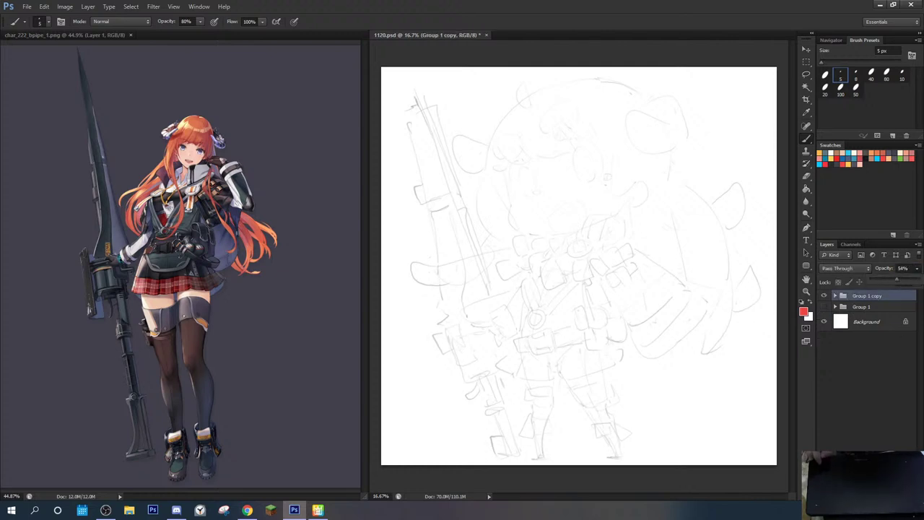
# Step: Add a new empty layer above Group 1 copy for the line work
pyautogui.click(893, 495)
pyautogui.hotkey('ctrl', '+')
pyautogui.hotkey('ctrl', '+')
pyautogui.hotkey('ctrl', '+')
pyautogui.hotkey('ctrl', '+')
pyautogui.hotkey('ctrl', '+')
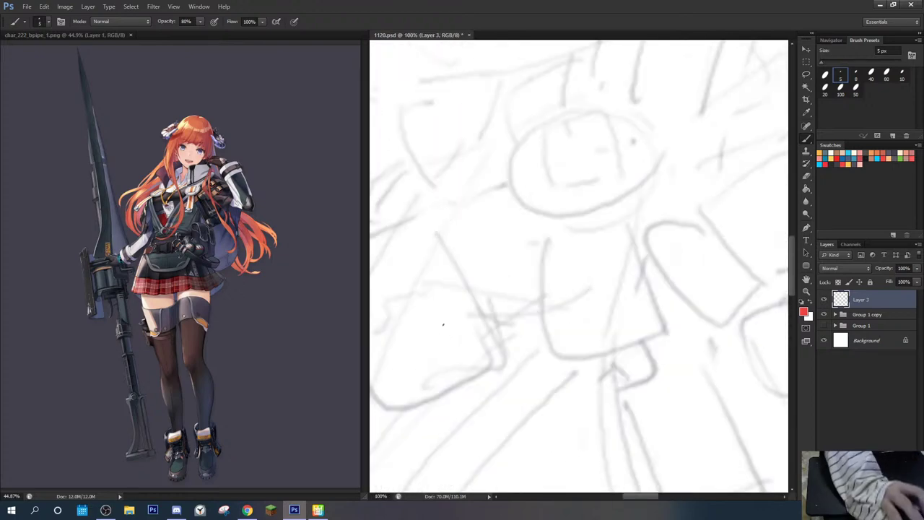
# Step: Open a second window of 1120.psd and dock it as a tab next to the reference image
pyautogui.click(198, 6)
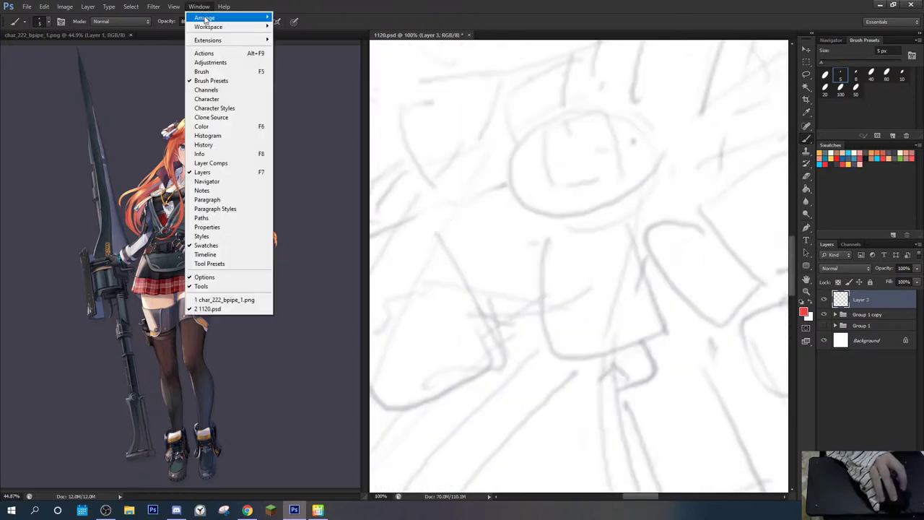
pyautogui.moveTo(216, 17)
pyautogui.click(309, 196)
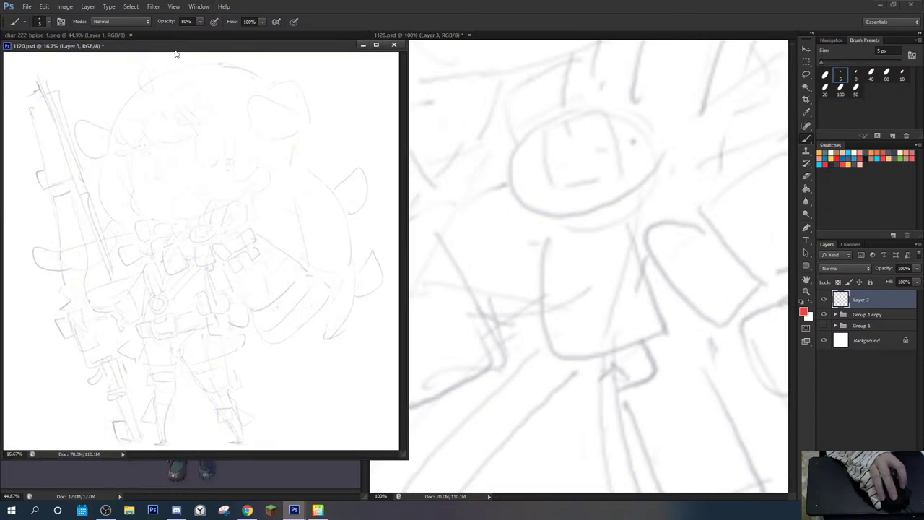
pyautogui.moveTo(175, 51); pyautogui.dragTo(182, 39)
pyautogui.moveTo(105, 36); pyautogui.dragTo(160, 35)
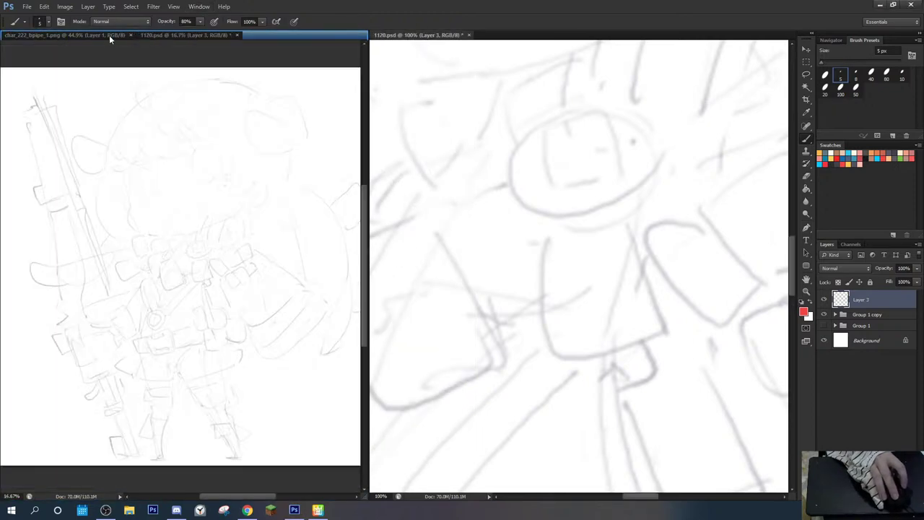
# Step: Move the reference image's window off this screen and return to the large 1120.psd view
pyautogui.click(106, 34)
pyautogui.moveTo(96, 36)
pyautogui.mouseDown()
pyautogui.moveTo(12, 35)
pyautogui.moveTo(0, 44)
pyautogui.mouseUp()
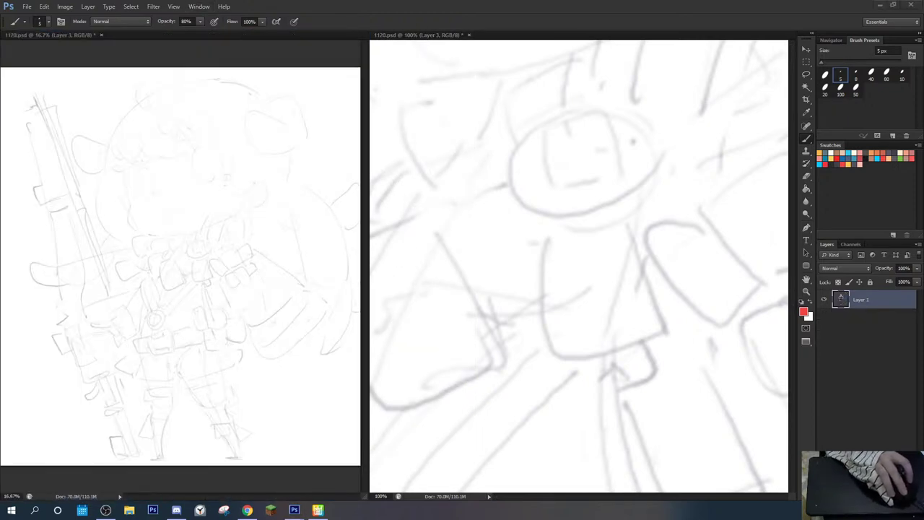
pyautogui.click(411, 35)
# Step: Set up a 40 px brush and an 80 px eraser, with dark gray as the drawing color
pyautogui.hotkey('ctrl', '-')
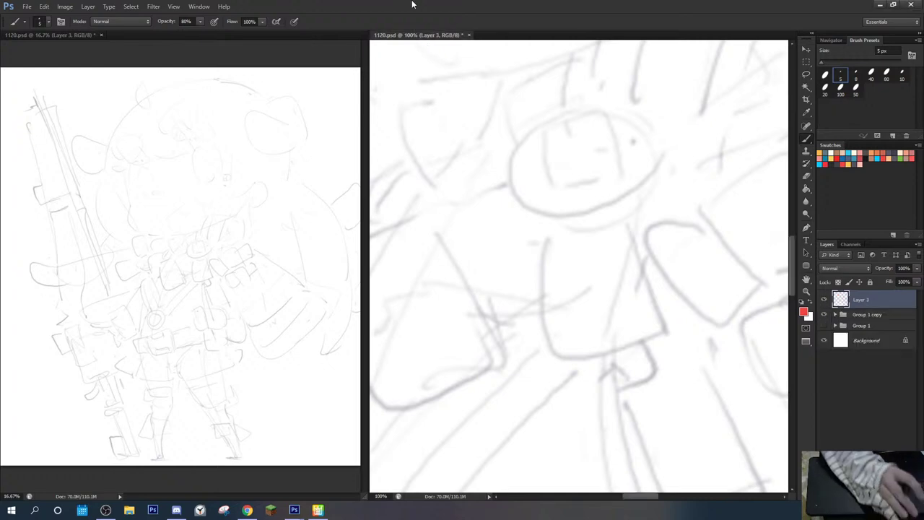
pyautogui.moveTo(582, 268); pyautogui.dragTo(635, 404)
pyautogui.moveTo(582, 318); pyautogui.dragTo(570, 417)
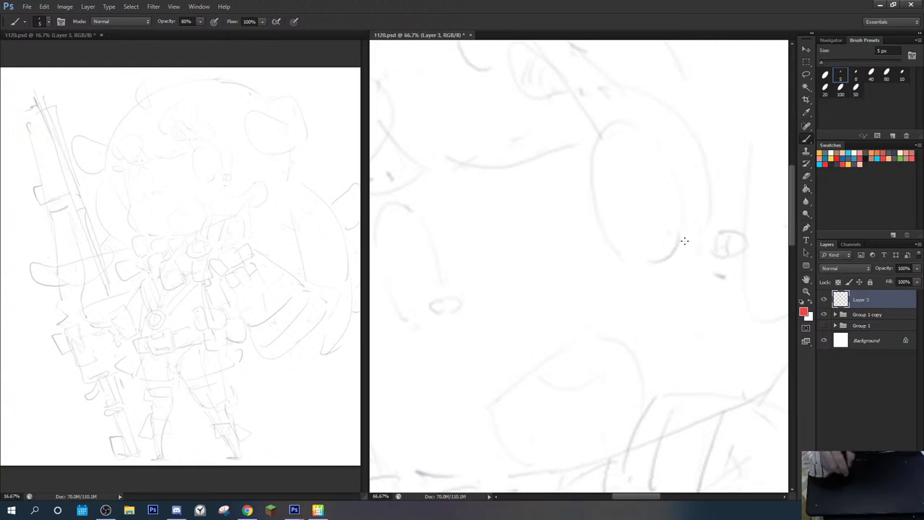
pyautogui.click(870, 75)
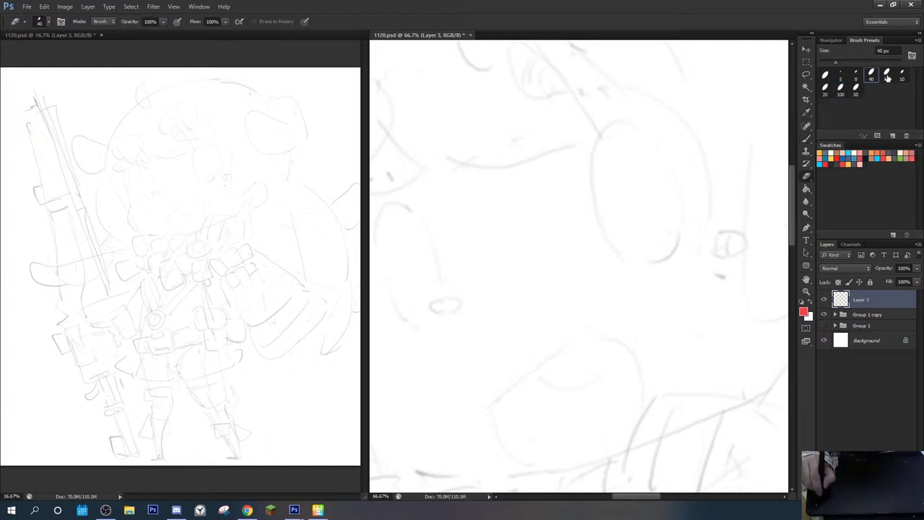
pyautogui.click(892, 136)
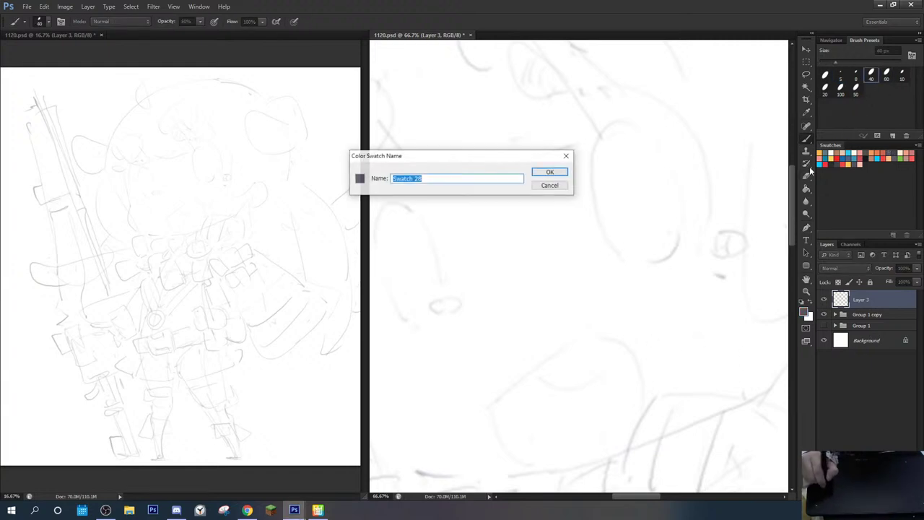
pyautogui.click(549, 186)
pyautogui.moveTo(628, 215); pyautogui.dragTo(600, 325)
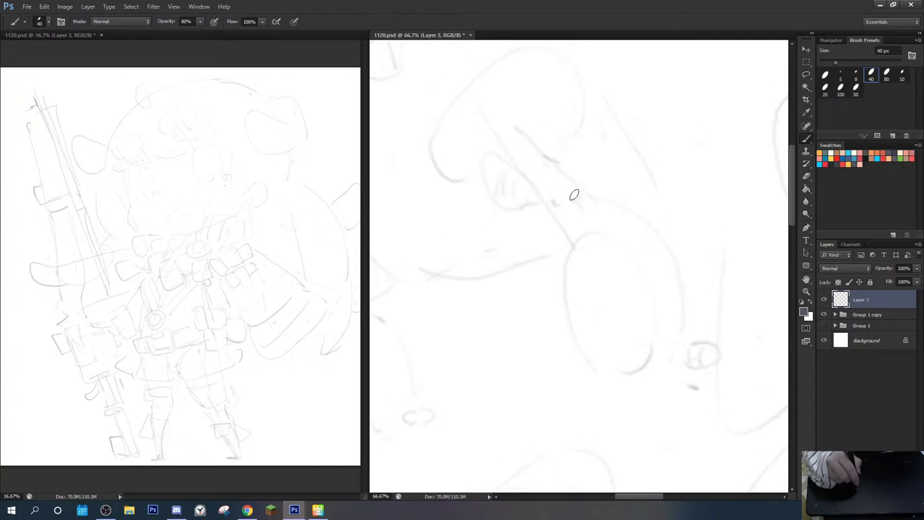
# Step: Ink the right-hand eye's upper lash line as an arc with hatched ovals beyond both ends and small marks near the inner one
pyautogui.moveTo(509, 206)
pyautogui.mouseDown()
pyautogui.moveTo(491, 174)
pyautogui.moveTo(503, 209)
pyautogui.moveTo(519, 202)
pyautogui.mouseUp()
pyautogui.press('e')
pyautogui.press('b')
pyautogui.moveTo(493, 158); pyautogui.dragTo(492, 183)
pyautogui.moveTo(503, 167); pyautogui.dragTo(502, 194)
pyautogui.moveTo(516, 181)
pyautogui.mouseDown()
pyautogui.moveTo(514, 199)
pyautogui.moveTo(552, 204)
pyautogui.moveTo(562, 199)
pyautogui.moveTo(536, 160)
pyautogui.moveTo(556, 167)
pyautogui.moveTo(611, 301)
pyautogui.moveTo(628, 299)
pyautogui.moveTo(626, 335)
pyautogui.mouseUp()
pyautogui.click(531, 194)
pyautogui.click(566, 193)
pyautogui.moveTo(631, 306)
pyautogui.mouseDown()
pyautogui.moveTo(637, 337)
pyautogui.moveTo(645, 334)
pyautogui.mouseUp()
pyautogui.moveTo(649, 299); pyautogui.dragTo(649, 322)
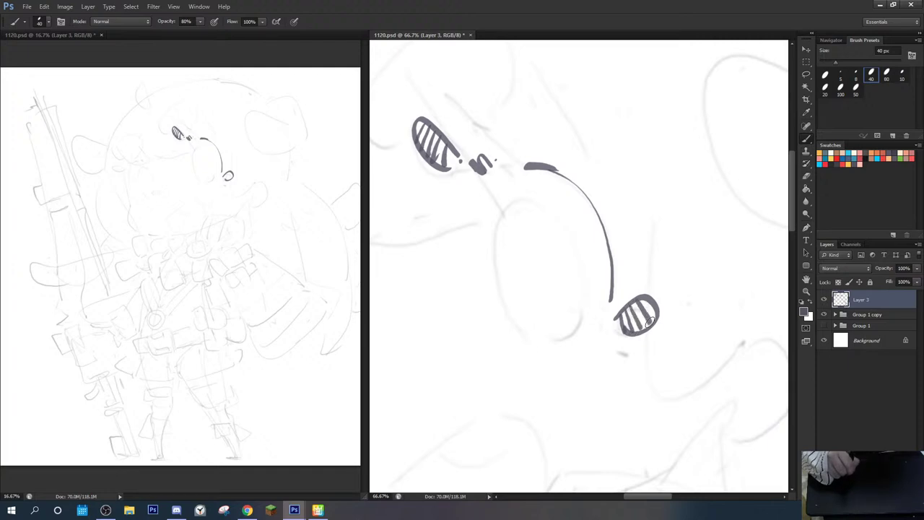
# Step: Thicken the upper part of the right-hand lash arc and add two small lash marks, one hatched, below its outer end
pyautogui.moveTo(558, 171); pyautogui.dragTo(598, 203)
pyautogui.moveTo(618, 274); pyautogui.dragTo(669, 229)
pyautogui.moveTo(654, 296); pyautogui.dragTo(671, 301)
pyautogui.moveTo(657, 312)
pyautogui.mouseDown()
pyautogui.moveTo(677, 318)
pyautogui.moveTo(658, 314)
pyautogui.moveTo(661, 322)
pyautogui.mouseUp()
pyautogui.moveTo(674, 313); pyautogui.dragTo(671, 322)
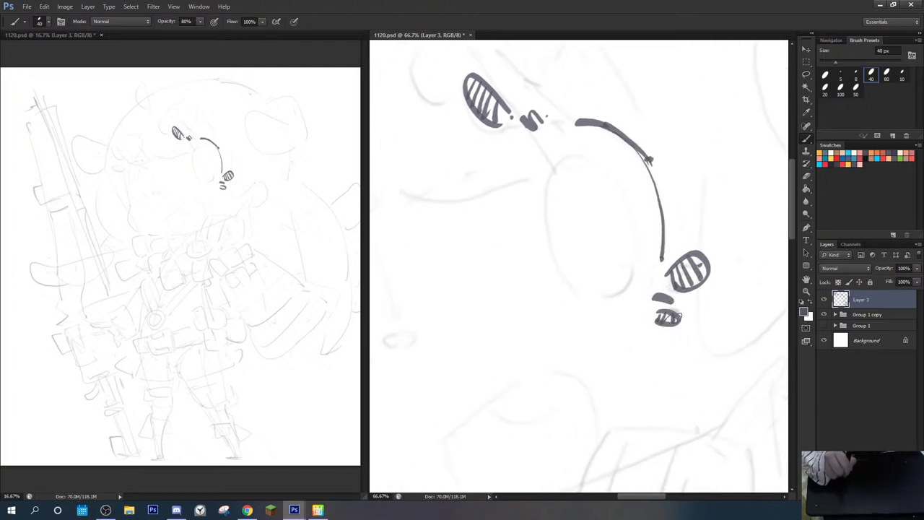
# Step: Outline the right-hand eye's tall oval iris with broken curved strokes of varying thickness
pyautogui.moveTo(596, 227)
pyautogui.mouseDown()
pyautogui.moveTo(623, 297)
pyautogui.moveTo(579, 151)
pyautogui.moveTo(563, 179)
pyautogui.moveTo(557, 171)
pyautogui.moveTo(592, 157)
pyautogui.moveTo(572, 176)
pyautogui.moveTo(600, 160)
pyautogui.moveTo(580, 187)
pyautogui.mouseUp()
pyautogui.press('e')
pyautogui.press('b')
pyautogui.press('e')
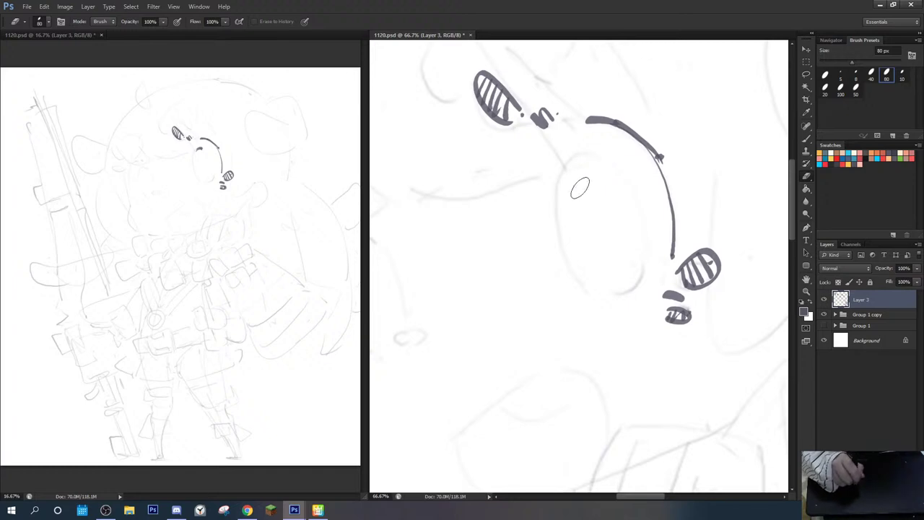
pyautogui.press('b')
pyautogui.moveTo(590, 154)
pyautogui.mouseDown()
pyautogui.moveTo(567, 171)
pyautogui.moveTo(573, 164)
pyautogui.moveTo(562, 257)
pyautogui.moveTo(579, 295)
pyautogui.moveTo(620, 293)
pyautogui.mouseUp()
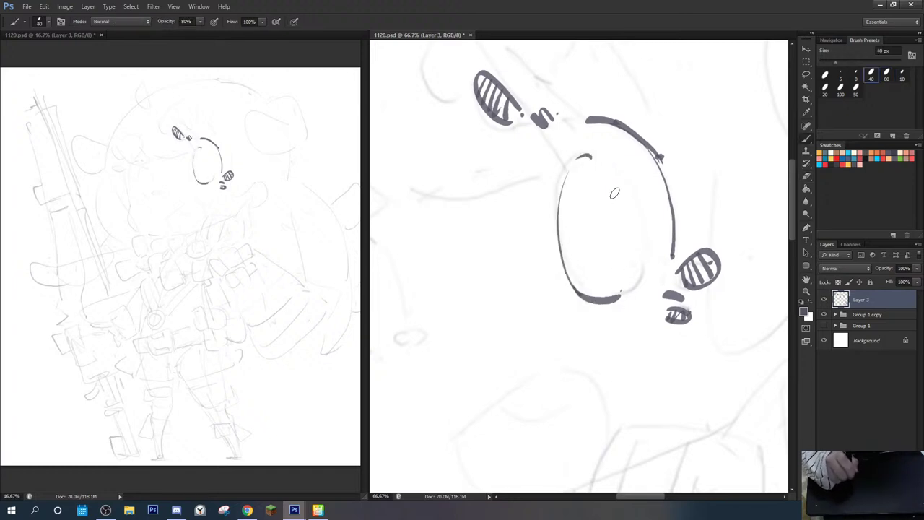
pyautogui.moveTo(604, 162)
pyautogui.mouseDown()
pyautogui.moveTo(644, 218)
pyautogui.moveTo(651, 278)
pyautogui.mouseUp()
pyautogui.moveTo(645, 284); pyautogui.dragTo(636, 292)
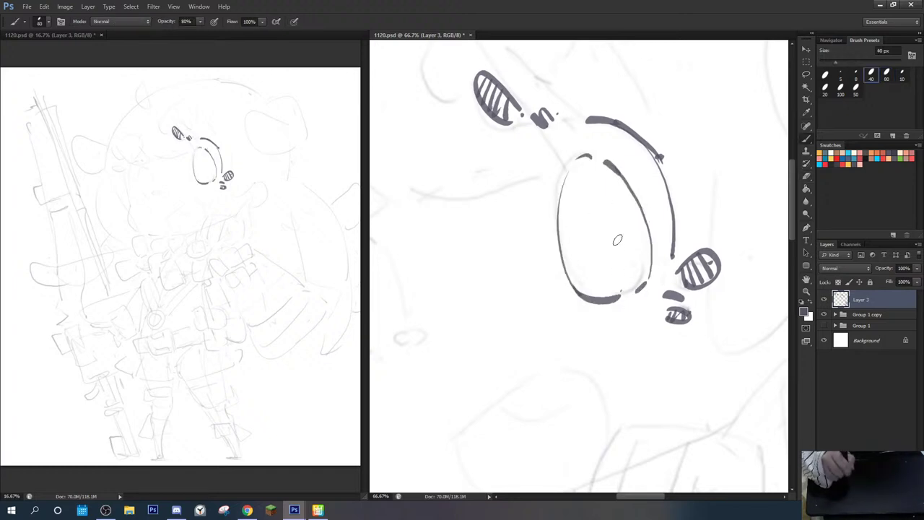
# Step: Break up the right-hand iris outline with the eraser, place a filled dot on each side and add short hatching at its top
pyautogui.press('e')
pyautogui.moveTo(551, 219); pyautogui.dragTo(549, 214)
pyautogui.press('b')
pyautogui.press('e')
pyautogui.moveTo(652, 244); pyautogui.dragTo(651, 263)
pyautogui.press('b')
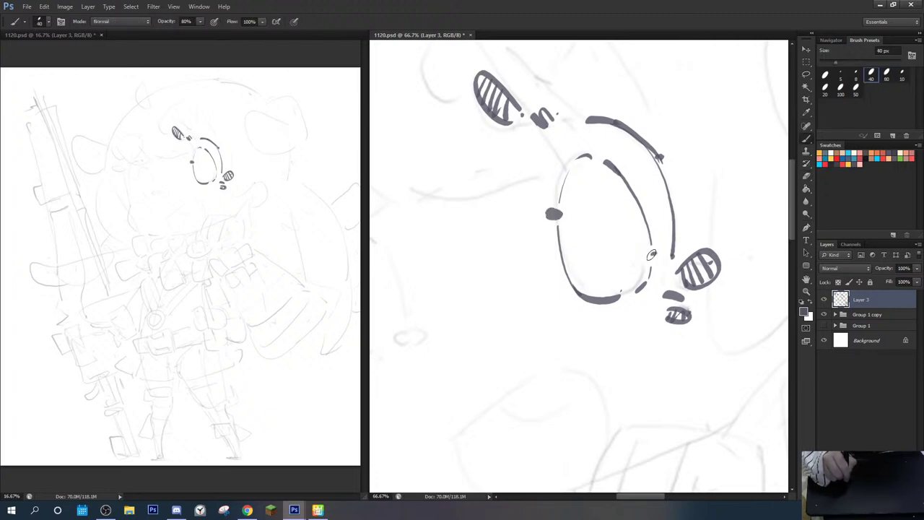
pyautogui.moveTo(579, 158); pyautogui.dragTo(575, 181)
pyautogui.moveTo(594, 163); pyautogui.dragTo(588, 177)
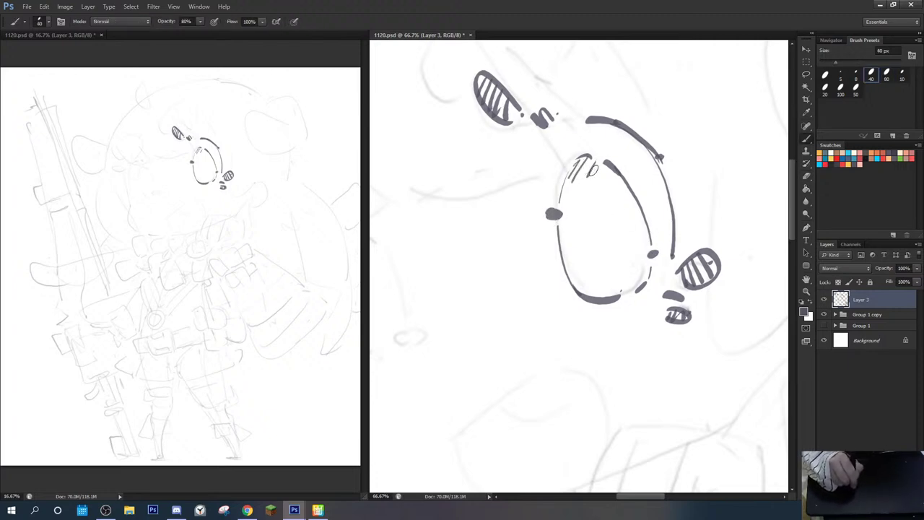
# Step: Ink the rounded loop above the right-hand eye with broken curves, plus small hatched marks beside it
pyautogui.moveTo(564, 129)
pyautogui.mouseDown()
pyautogui.moveTo(638, 166)
pyautogui.moveTo(652, 221)
pyautogui.mouseUp()
pyautogui.moveTo(618, 180); pyautogui.dragTo(652, 189)
pyautogui.moveTo(526, 124)
pyautogui.mouseDown()
pyautogui.moveTo(530, 176)
pyautogui.moveTo(574, 76)
pyautogui.moveTo(643, 141)
pyautogui.moveTo(628, 173)
pyautogui.mouseUp()
pyautogui.click(551, 176)
pyautogui.moveTo(501, 108); pyautogui.dragTo(492, 127)
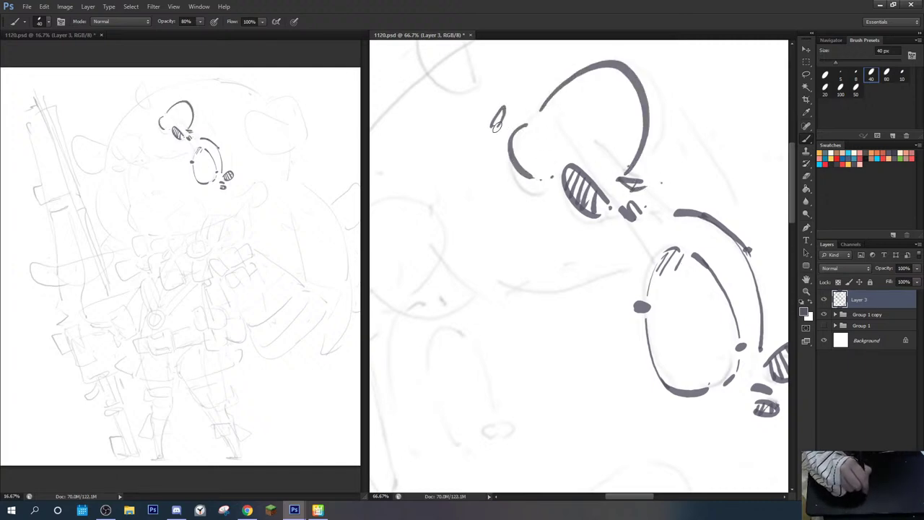
# Step: Ink the left-hand eye's upper lash line as a short curve between two hatched ovals
pyautogui.moveTo(402, 244); pyautogui.dragTo(524, 200)
pyautogui.moveTo(529, 262)
pyautogui.mouseDown()
pyautogui.moveTo(530, 220)
pyautogui.moveTo(546, 209)
pyautogui.moveTo(570, 216)
pyautogui.moveTo(553, 200)
pyautogui.moveTo(551, 219)
pyautogui.mouseUp()
pyautogui.click(575, 213)
pyautogui.moveTo(563, 212)
pyautogui.mouseDown()
pyautogui.moveTo(513, 238)
pyautogui.moveTo(459, 226)
pyautogui.mouseUp()
pyautogui.moveTo(459, 226)
pyautogui.mouseDown()
pyautogui.moveTo(506, 241)
pyautogui.moveTo(470, 239)
pyautogui.moveTo(519, 242)
pyautogui.moveTo(521, 252)
pyautogui.moveTo(543, 212)
pyautogui.mouseUp()
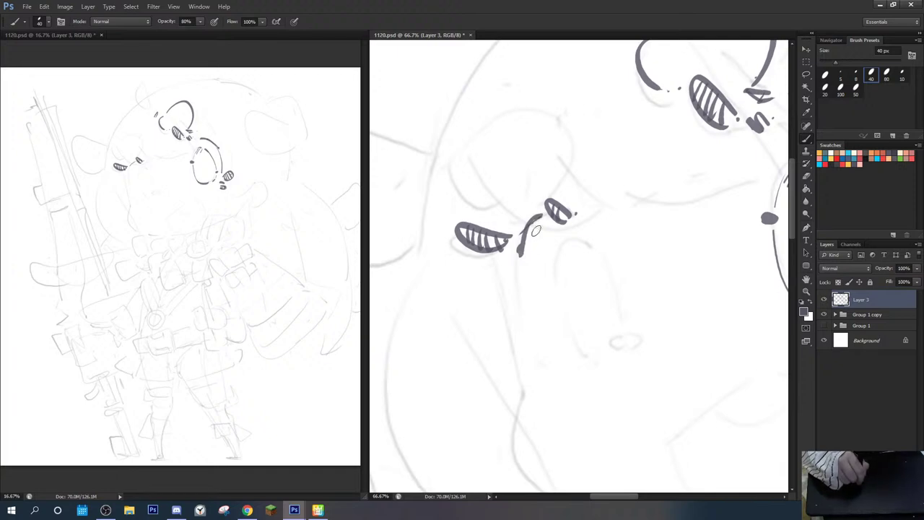
# Step: Draw the curved outer edge of the left-hand eye and finish its lower end with two small hatched ovals and a dot
pyautogui.moveTo(526, 272)
pyautogui.mouseDown()
pyautogui.moveTo(497, 150)
pyautogui.moveTo(492, 181)
pyautogui.moveTo(505, 221)
pyautogui.mouseUp()
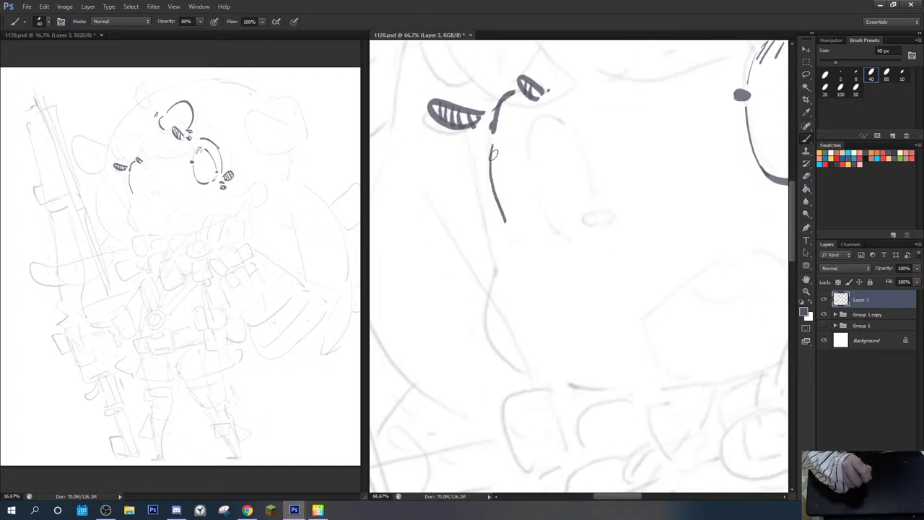
pyautogui.press('e')
pyautogui.moveTo(493, 148)
pyautogui.mouseDown()
pyautogui.moveTo(510, 235)
pyautogui.moveTo(503, 231)
pyautogui.moveTo(513, 230)
pyautogui.moveTo(487, 234)
pyautogui.moveTo(498, 244)
pyautogui.moveTo(508, 237)
pyautogui.moveTo(508, 218)
pyautogui.moveTo(518, 235)
pyautogui.moveTo(508, 263)
pyautogui.mouseUp()
pyautogui.press('b')
pyautogui.click(527, 264)
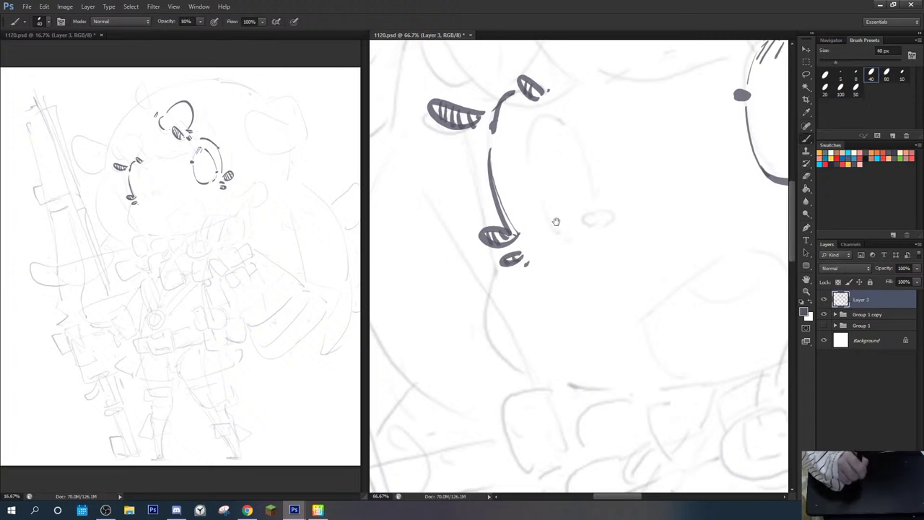
# Step: Try inking the rounded loop above the left-hand eye with two broken curves, and undo both strokes
pyautogui.press('space')
pyautogui.moveTo(583, 179); pyautogui.dragTo(520, 260)
pyautogui.moveTo(544, 216); pyautogui.dragTo(549, 321)
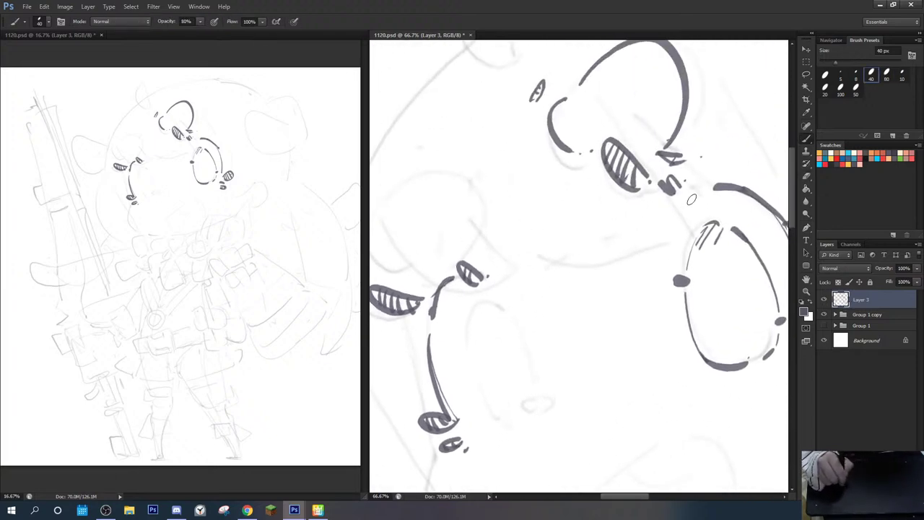
pyautogui.moveTo(455, 229); pyautogui.dragTo(514, 207)
pyautogui.moveTo(450, 190); pyautogui.dragTo(471, 244)
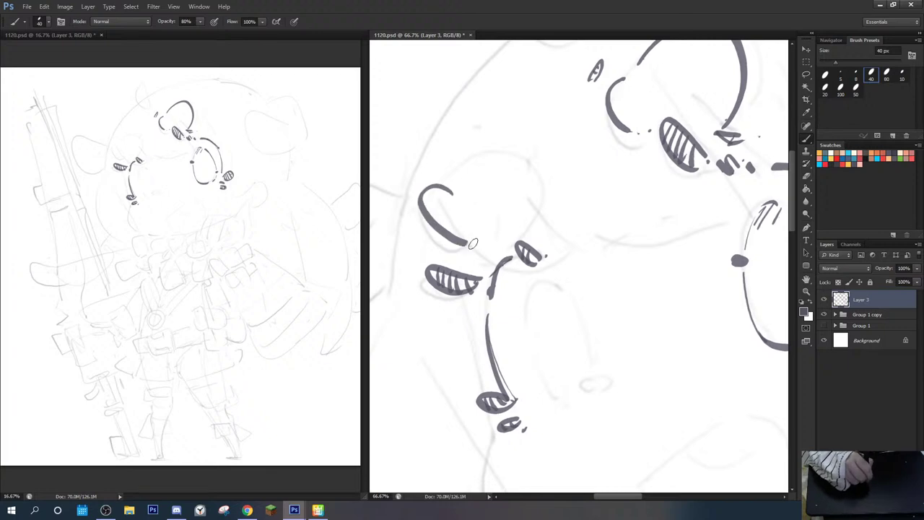
pyautogui.moveTo(464, 186)
pyautogui.mouseDown()
pyautogui.moveTo(541, 182)
pyautogui.moveTo(516, 232)
pyautogui.mouseUp()
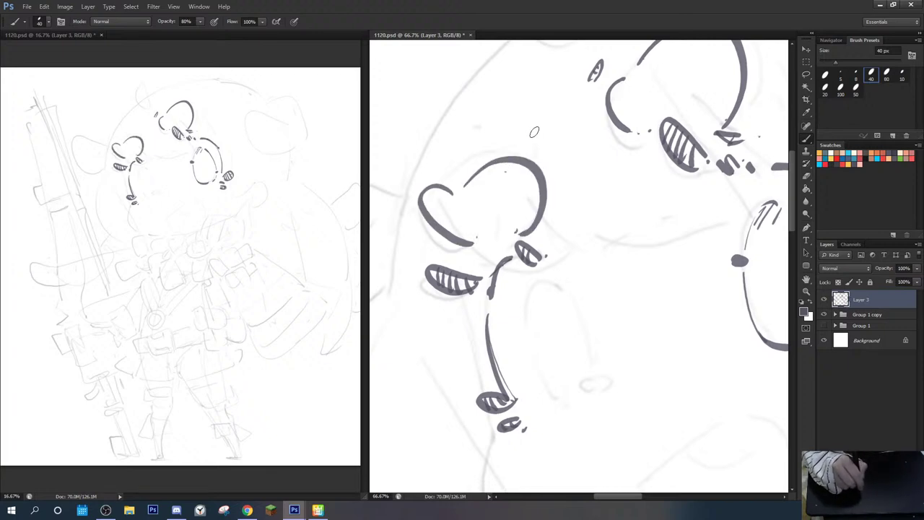
pyautogui.hotkey('ctrl', 'alt', 'z')
pyautogui.hotkey('ctrl', 'alt', 'z')
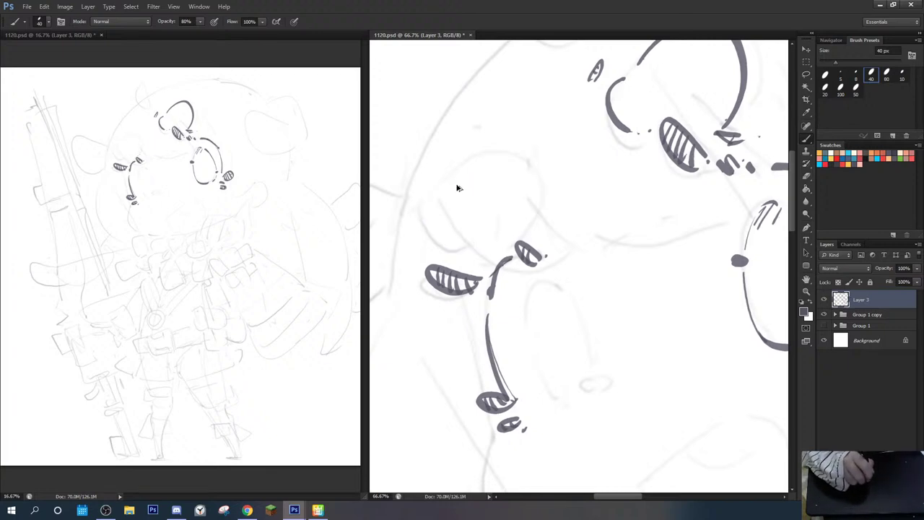
# Step: Ink the rounded loop above the left-hand eye with broken curves along the sketch, plus a small hatched mark above it
pyautogui.moveTo(437, 197)
pyautogui.mouseDown()
pyautogui.moveTo(428, 244)
pyautogui.moveTo(477, 241)
pyautogui.mouseUp()
pyautogui.moveTo(455, 184)
pyautogui.mouseDown()
pyautogui.moveTo(458, 178)
pyautogui.moveTo(535, 209)
pyautogui.moveTo(532, 227)
pyautogui.moveTo(507, 239)
pyautogui.mouseUp()
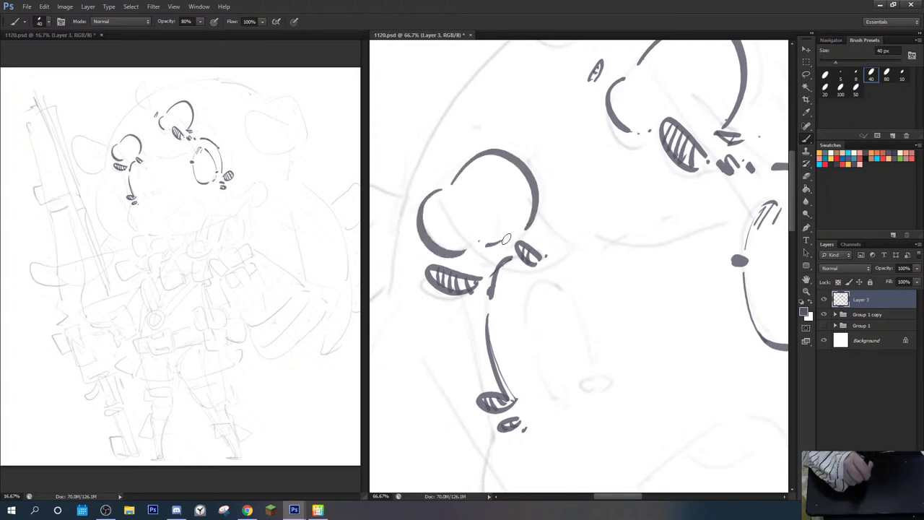
pyautogui.moveTo(505, 120); pyautogui.dragTo(507, 135)
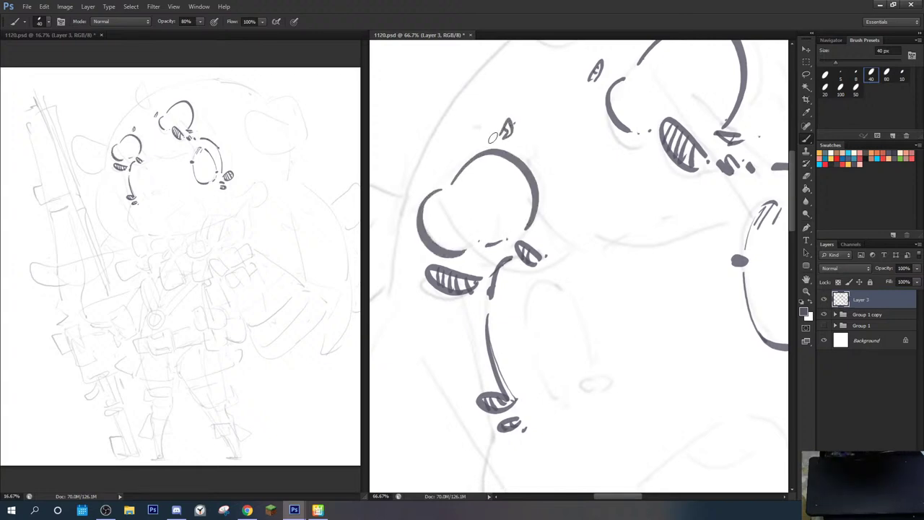
# Step: Try outlining the left-hand eye's narrow oval iris with broken curves, leaving gaps at its upper and lower ends
pyautogui.moveTo(575, 332); pyautogui.dragTo(476, 174)
pyautogui.moveTo(446, 143)
pyautogui.mouseDown()
pyautogui.moveTo(460, 133)
pyautogui.moveTo(502, 209)
pyautogui.mouseUp()
pyautogui.press('e')
pyautogui.press('b')
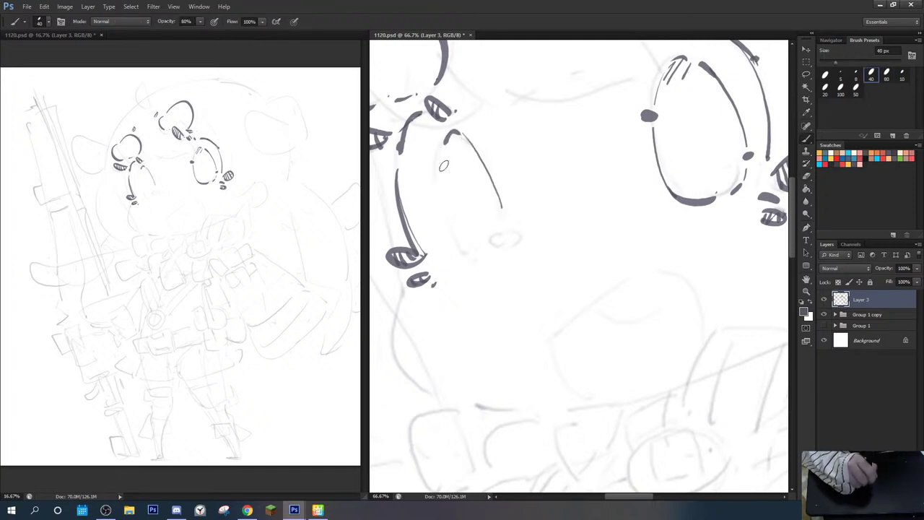
pyautogui.moveTo(442, 161)
pyautogui.mouseDown()
pyautogui.moveTo(462, 238)
pyautogui.moveTo(475, 243)
pyautogui.mouseUp()
pyautogui.press('e')
pyautogui.press('b')
pyautogui.moveTo(471, 136); pyautogui.dragTo(501, 222)
# Step: Erase the left-hand iris outline with the 80 px eraser and return to the brush
pyautogui.press('e')
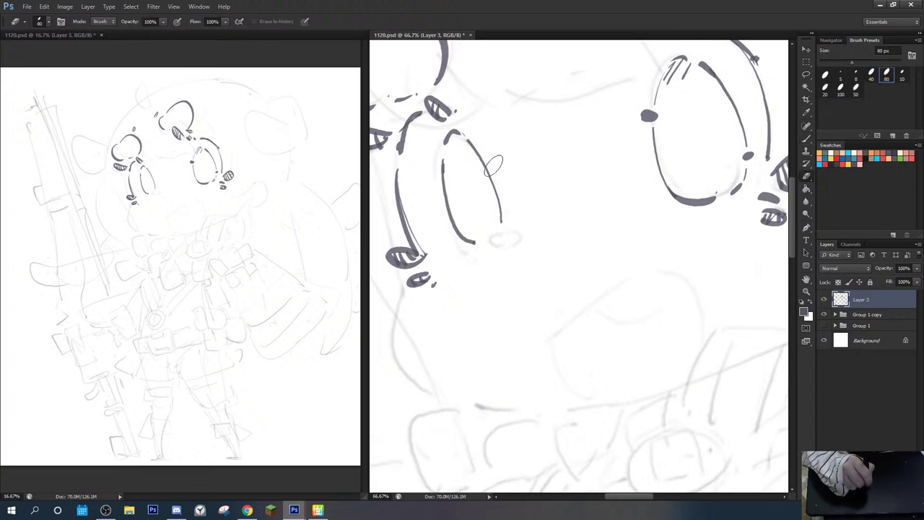
pyautogui.moveTo(476, 144)
pyautogui.mouseDown()
pyautogui.moveTo(489, 200)
pyautogui.moveTo(447, 187)
pyautogui.moveTo(465, 206)
pyautogui.mouseUp()
pyautogui.press('b')
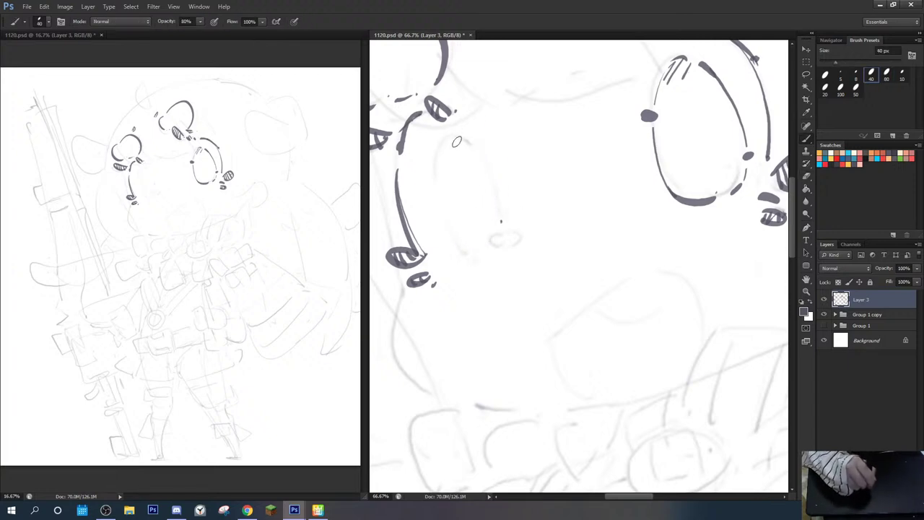
# Step: Ink the left eye's inner outline with a solid dot breaking its outer side and a small oval at its lower inner end
pyautogui.moveTo(463, 137)
pyautogui.mouseDown()
pyautogui.moveTo(447, 230)
pyautogui.moveTo(469, 252)
pyautogui.mouseUp()
pyautogui.moveTo(471, 146); pyautogui.dragTo(504, 224)
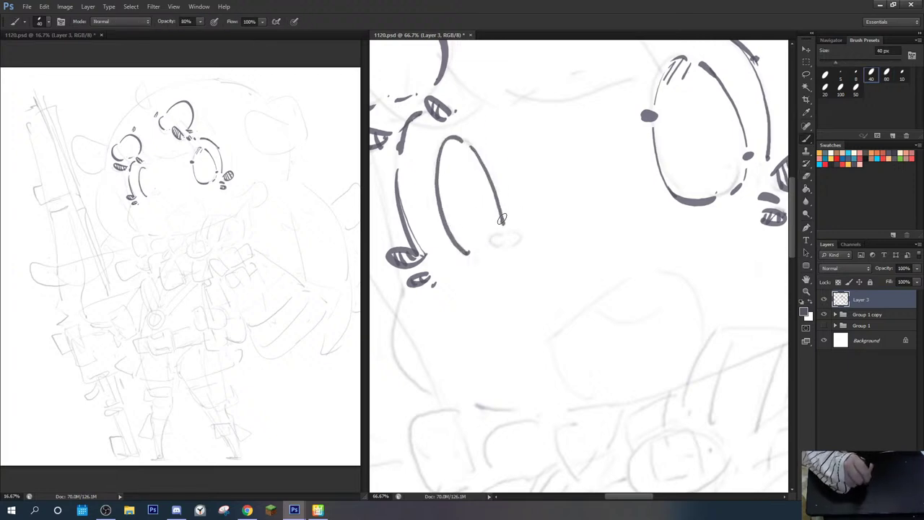
pyautogui.press('e')
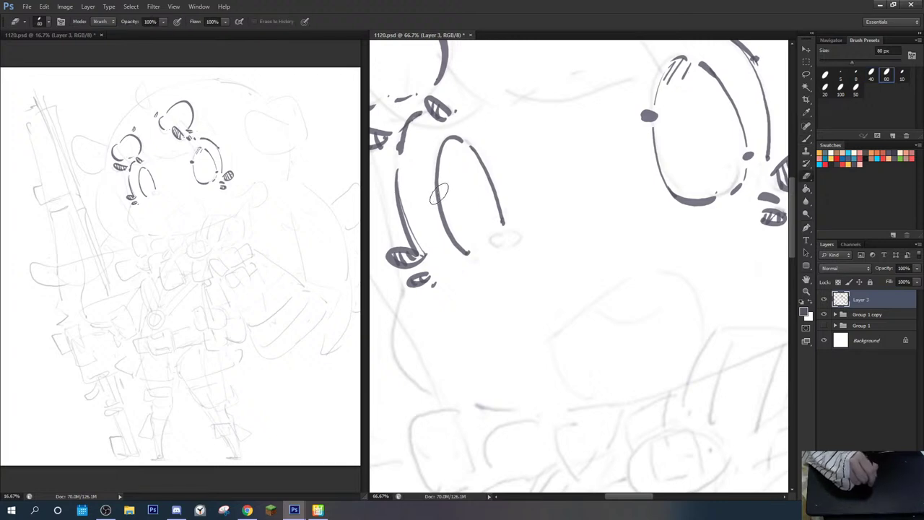
pyautogui.moveTo(438, 189)
pyautogui.mouseDown()
pyautogui.moveTo(444, 195)
pyautogui.moveTo(431, 198)
pyautogui.moveTo(439, 197)
pyautogui.mouseUp()
pyautogui.press('b')
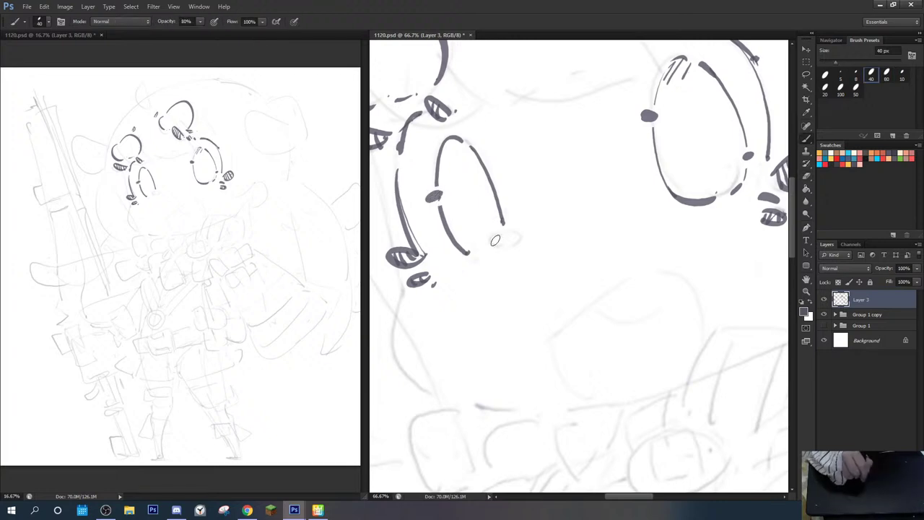
pyautogui.moveTo(495, 241); pyautogui.dragTo(511, 242)
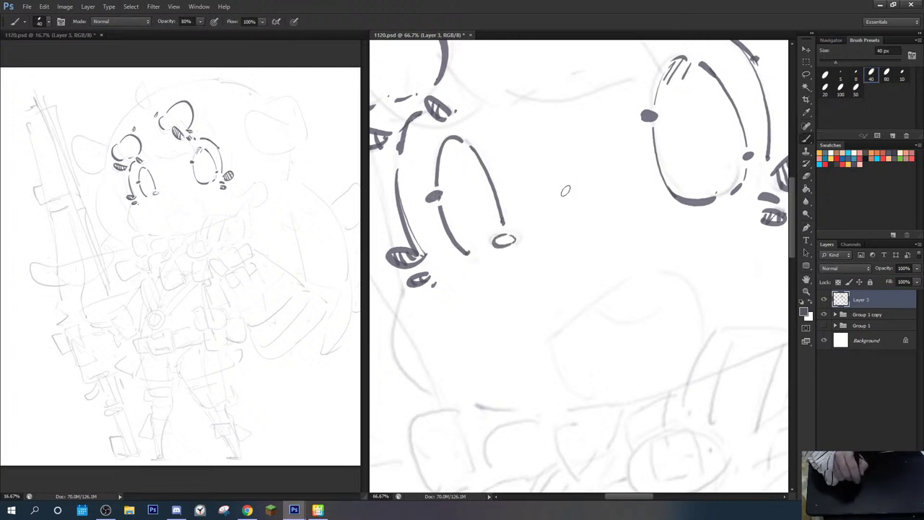
pyautogui.hotkey('ctrl', 'shift', 'h')
pyautogui.press('h')
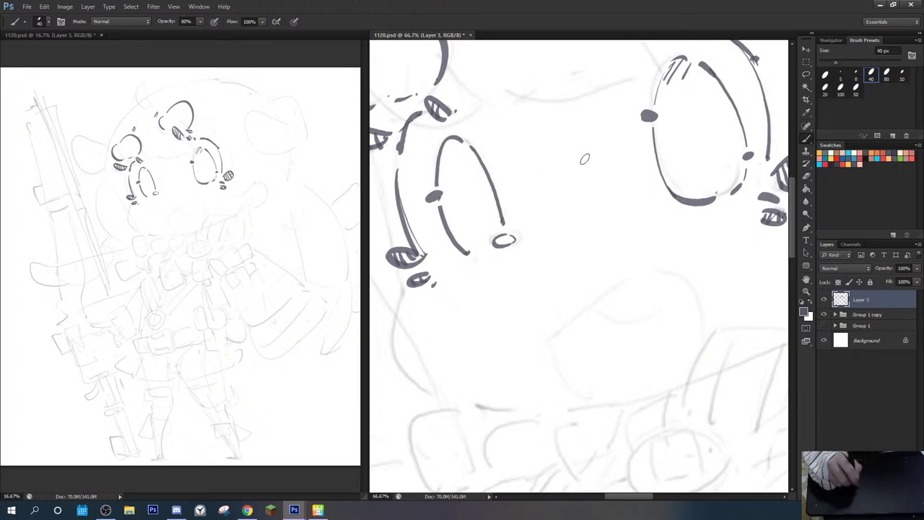
# Step: Hatch the top of the left eye's inner outline and ink a slanted line alongside the outer lash
pyautogui.moveTo(474, 127); pyautogui.dragTo(467, 145)
pyautogui.moveTo(481, 129); pyautogui.dragTo(478, 144)
pyautogui.moveTo(493, 198); pyautogui.dragTo(532, 241)
pyautogui.moveTo(448, 224)
pyautogui.mouseDown()
pyautogui.moveTo(529, 178)
pyautogui.moveTo(538, 209)
pyautogui.mouseUp()
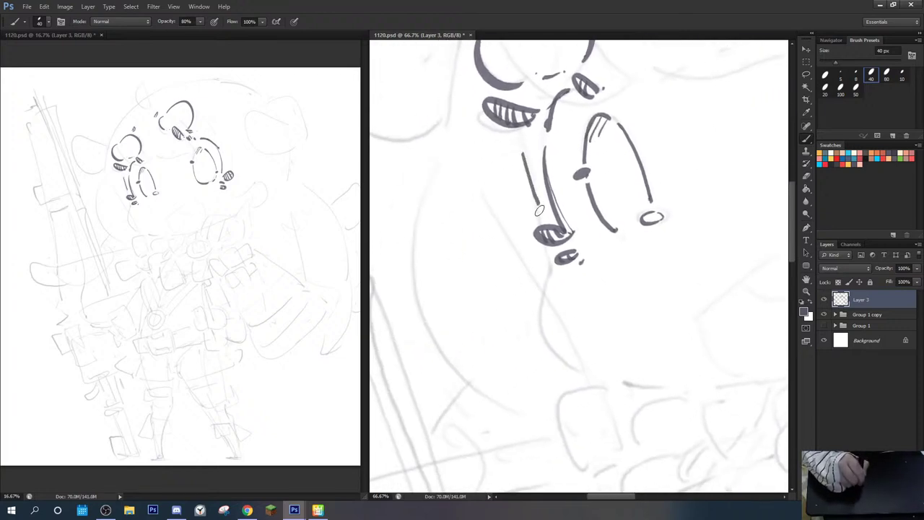
# Step: Ink the short bent face contour below the left lash and the long diagonal line running down toward the collar
pyautogui.moveTo(548, 256)
pyautogui.mouseDown()
pyautogui.moveTo(542, 287)
pyautogui.moveTo(548, 206)
pyautogui.moveTo(536, 214)
pyautogui.moveTo(536, 204)
pyautogui.moveTo(533, 233)
pyautogui.mouseUp()
pyautogui.press('r')
pyautogui.click(131, 22)
pyautogui.press('e')
pyautogui.press('b')
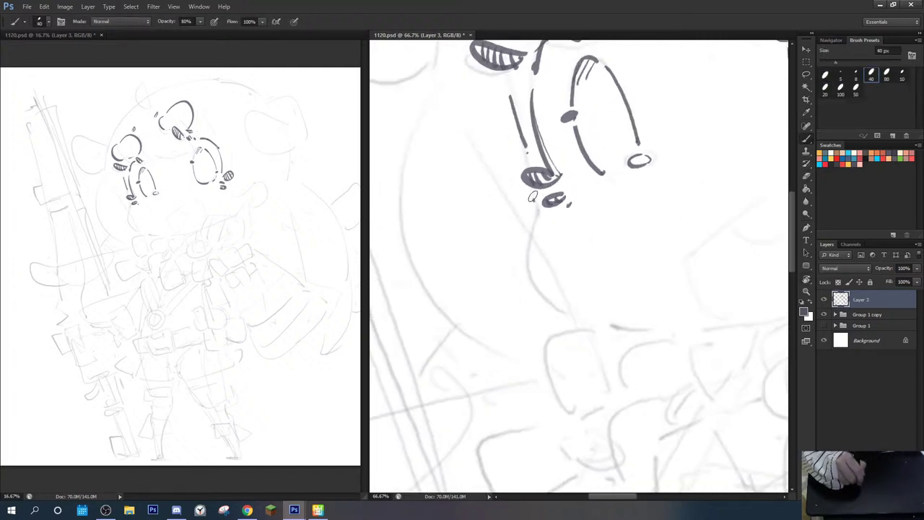
pyautogui.moveTo(532, 195)
pyautogui.mouseDown()
pyautogui.moveTo(538, 217)
pyautogui.moveTo(527, 289)
pyautogui.moveTo(485, 250)
pyautogui.mouseUp()
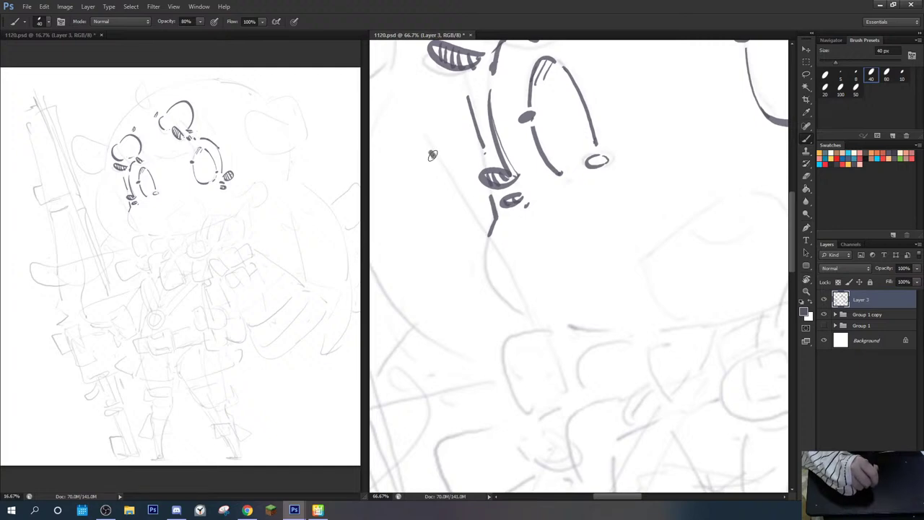
pyautogui.moveTo(428, 150)
pyautogui.mouseDown()
pyautogui.moveTo(538, 326)
pyautogui.moveTo(631, 102)
pyautogui.mouseUp()
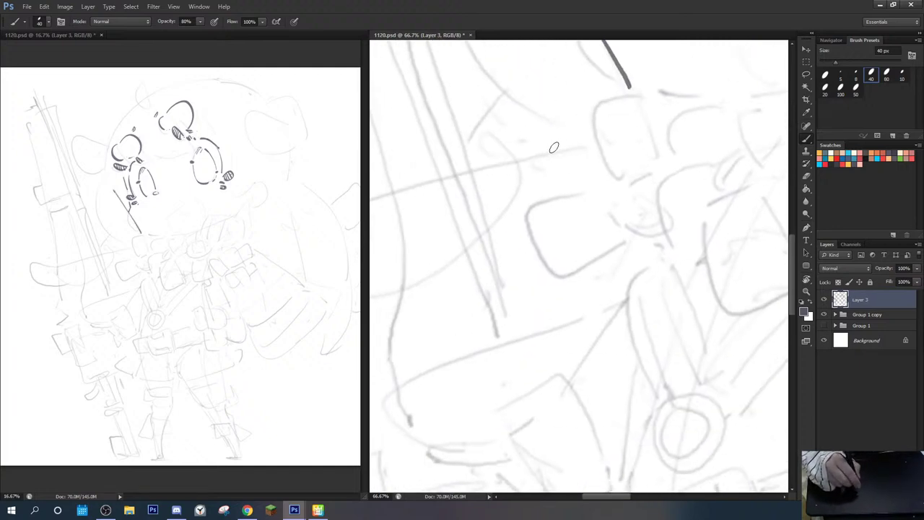
# Step: Ink the curved cheek line from the bent face contour down toward the lower end of the diagonal line
pyautogui.moveTo(584, 221); pyautogui.dragTo(546, 281)
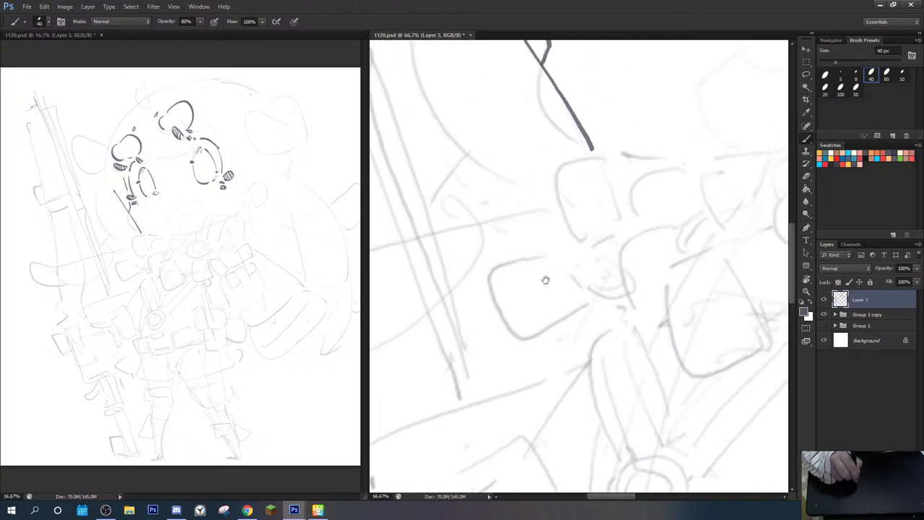
pyautogui.moveTo(563, 163)
pyautogui.mouseDown()
pyautogui.moveTo(524, 235)
pyautogui.moveTo(569, 318)
pyautogui.mouseUp()
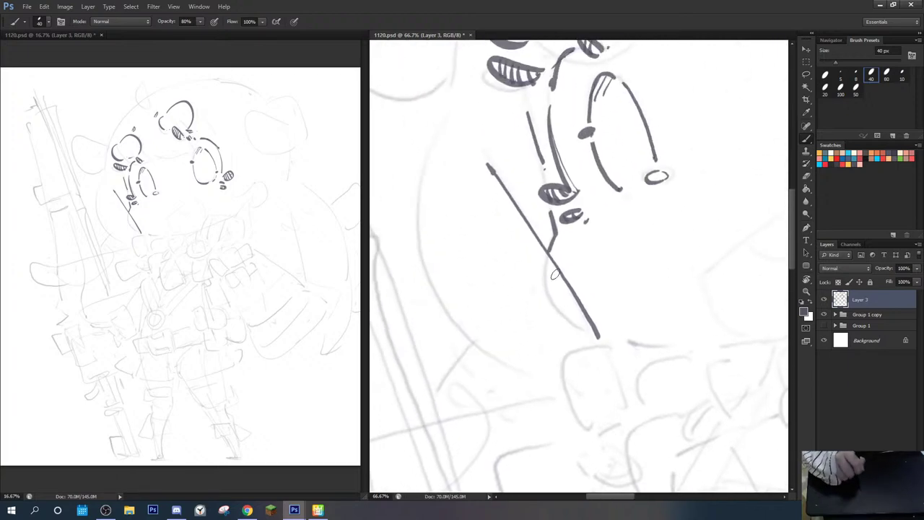
pyautogui.moveTo(557, 238); pyautogui.dragTo(586, 329)
pyautogui.hotkey('ctrl', 'z')
pyautogui.moveTo(553, 242)
pyautogui.mouseDown()
pyautogui.moveTo(591, 332)
pyautogui.moveTo(518, 297)
pyautogui.mouseUp()
pyautogui.press('r')
pyautogui.moveTo(495, 243); pyautogui.dragTo(541, 186)
pyautogui.moveTo(530, 199); pyautogui.dragTo(465, 165)
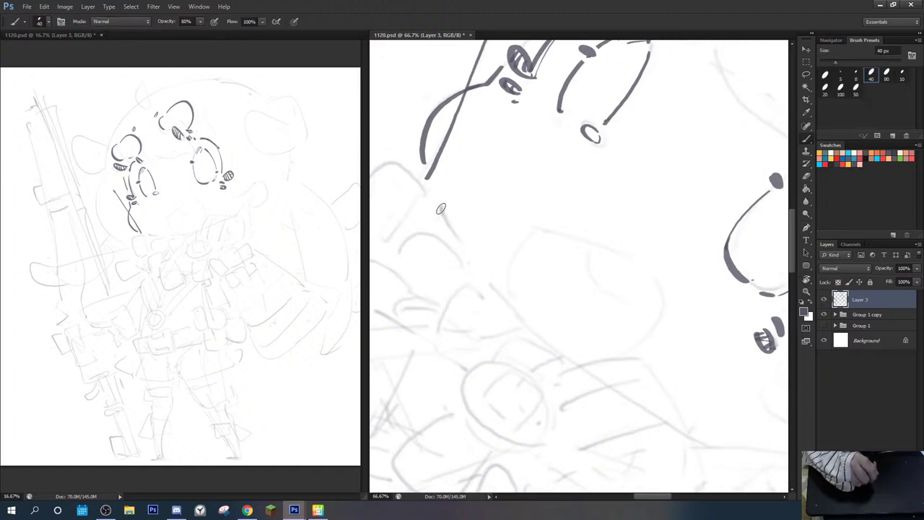
pyautogui.moveTo(437, 202); pyautogui.dragTo(561, 342)
pyautogui.hotkey('ctrl', 'z')
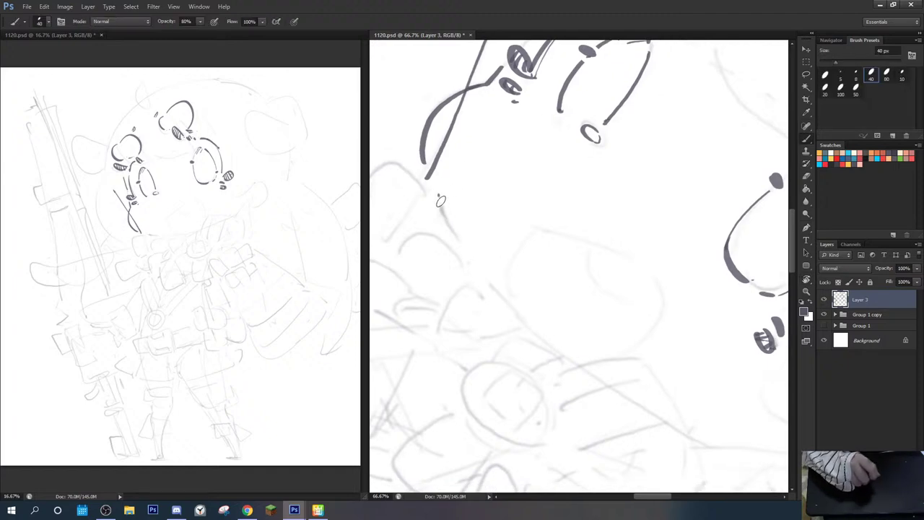
pyautogui.moveTo(440, 201)
pyautogui.mouseDown()
pyautogui.moveTo(472, 260)
pyautogui.moveTo(571, 359)
pyautogui.mouseUp()
pyautogui.hotkey('ctrl', 'z')
pyautogui.moveTo(433, 192)
pyautogui.mouseDown()
pyautogui.moveTo(476, 262)
pyautogui.moveTo(575, 366)
pyautogui.mouseUp()
pyautogui.hotkey('ctrl', 'z')
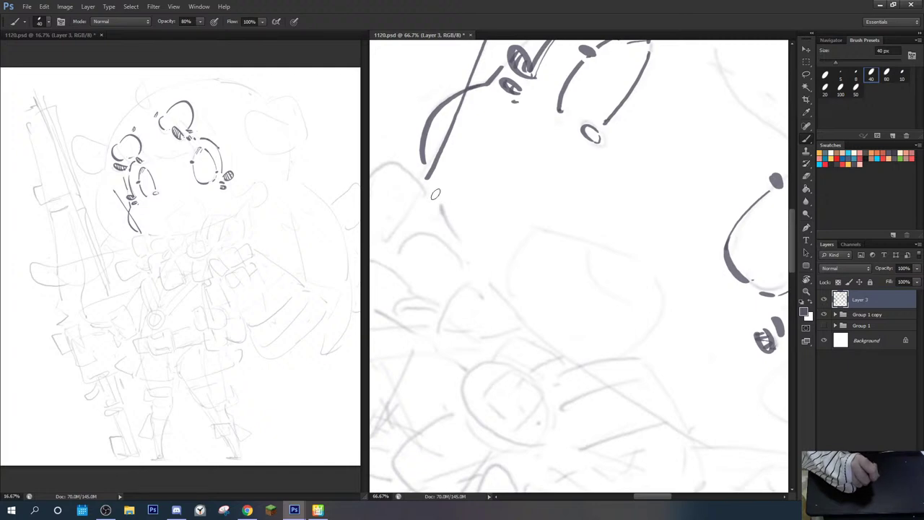
pyautogui.moveTo(435, 194)
pyautogui.mouseDown()
pyautogui.moveTo(494, 292)
pyautogui.moveTo(565, 352)
pyautogui.moveTo(444, 214)
pyautogui.moveTo(502, 296)
pyautogui.moveTo(578, 357)
pyautogui.mouseUp()
pyautogui.hotkey('ctrl', 'z')
pyautogui.hotkey('ctrl', 'z')
pyautogui.moveTo(435, 191)
pyautogui.mouseDown()
pyautogui.moveTo(470, 259)
pyautogui.moveTo(605, 373)
pyautogui.mouseUp()
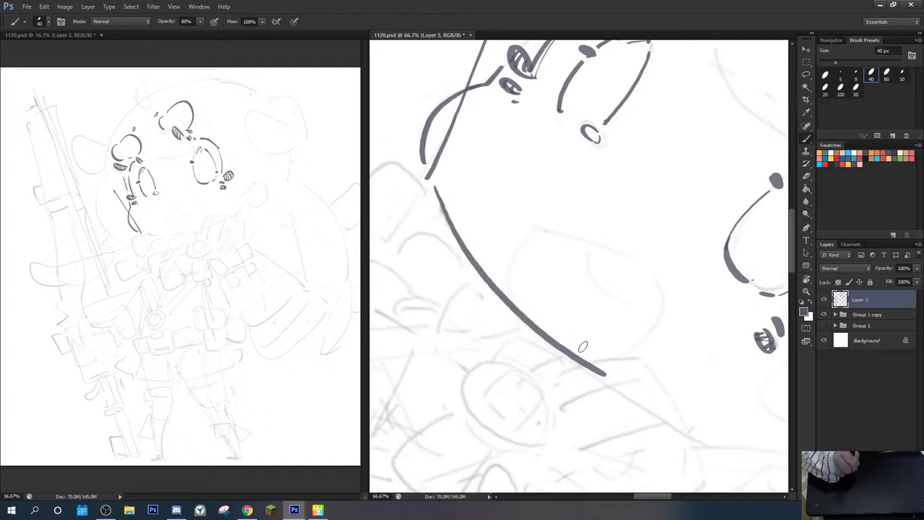
pyautogui.hotkey('ctrl', 'z')
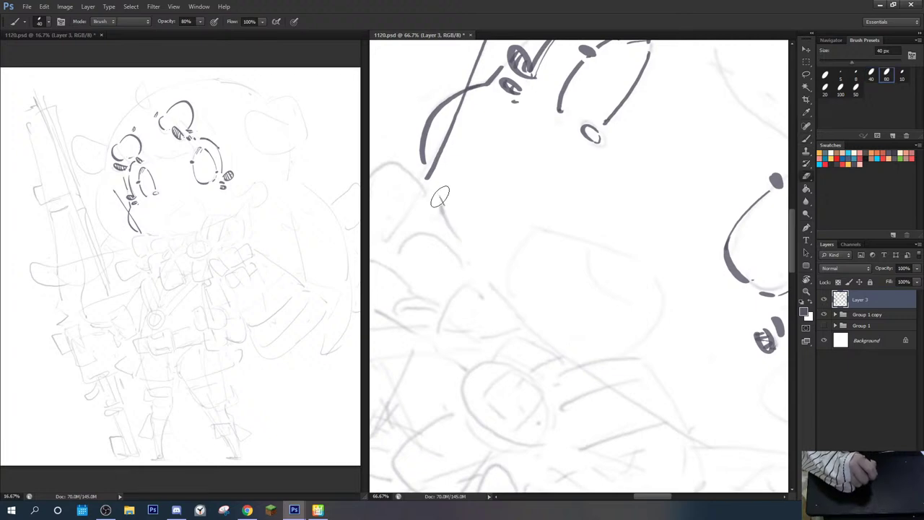
pyautogui.moveTo(436, 193)
pyautogui.mouseDown()
pyautogui.moveTo(481, 269)
pyautogui.moveTo(574, 353)
pyautogui.mouseUp()
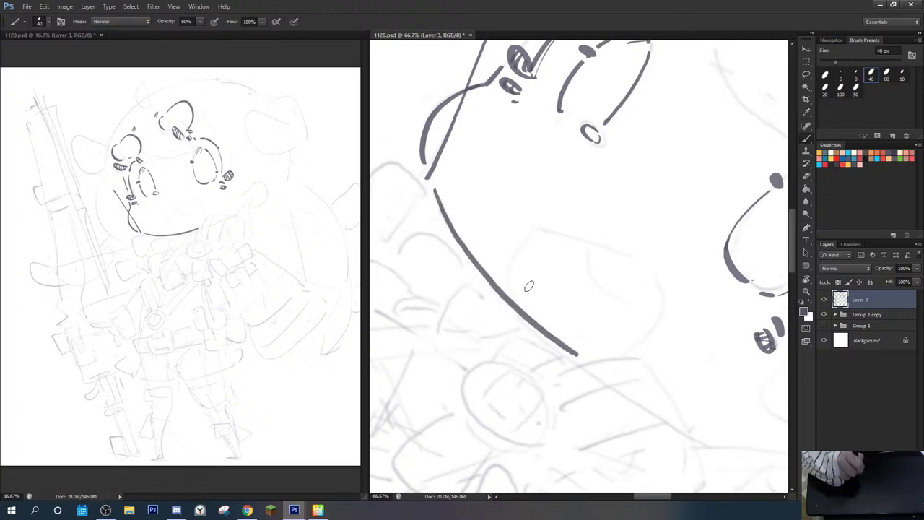
pyautogui.hotkey('ctrl', 'z')
# Step: Ink the long jaw curve from the end of the cheek line along the chin toward the right side of the collar
pyautogui.moveTo(436, 186)
pyautogui.mouseDown()
pyautogui.moveTo(520, 318)
pyautogui.moveTo(581, 363)
pyautogui.mouseUp()
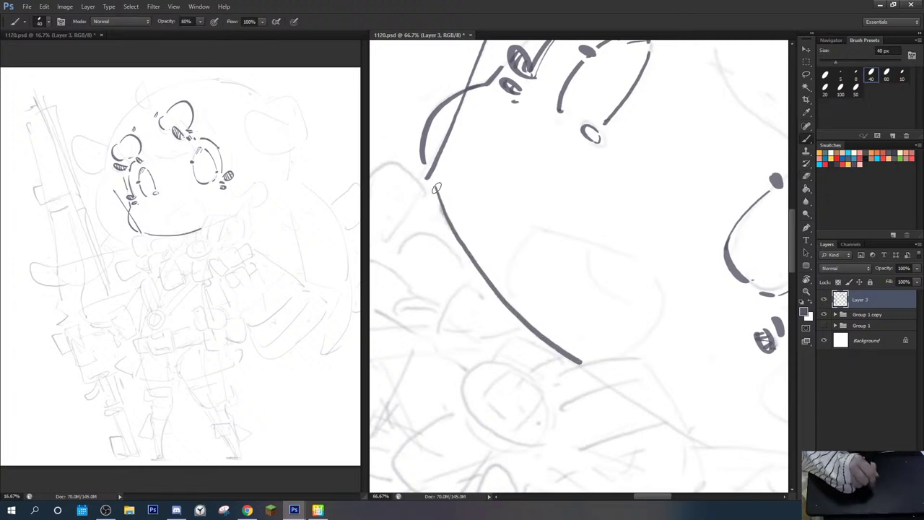
pyautogui.press('t')
pyautogui.moveTo(520, 144); pyautogui.dragTo(474, 200)
pyautogui.press('Escape')
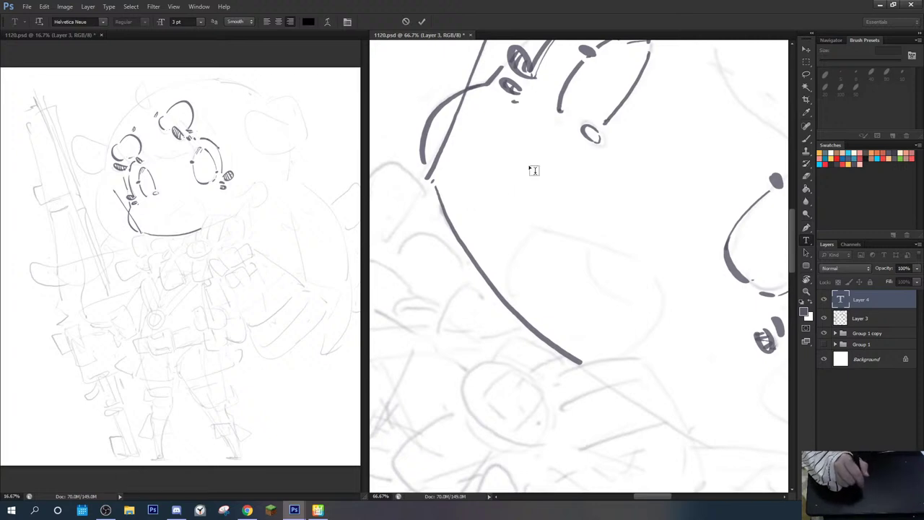
pyautogui.press('Escape')
pyautogui.press('r')
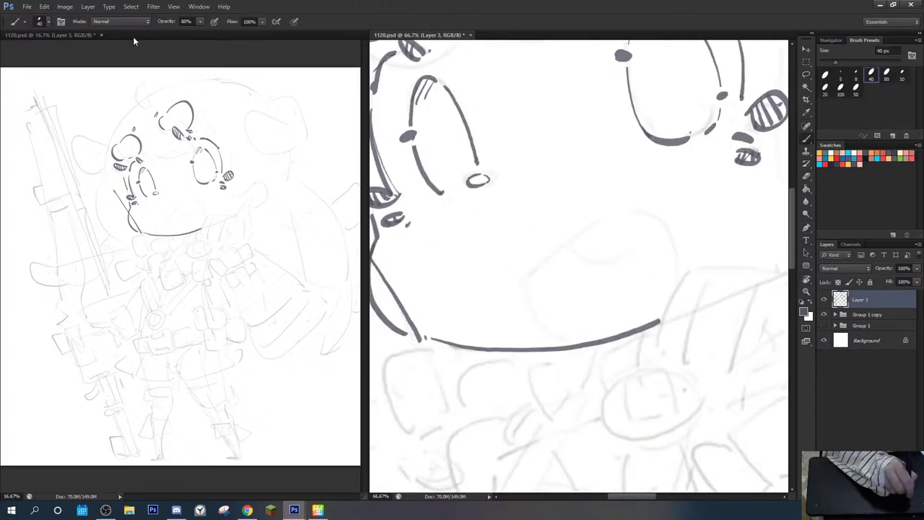
# Step: Ink the neck line and the small collar shapes beneath the chin, filling the shadow wedge under the jaw
pyautogui.press('b')
pyautogui.scroll(-5, 520, 161)
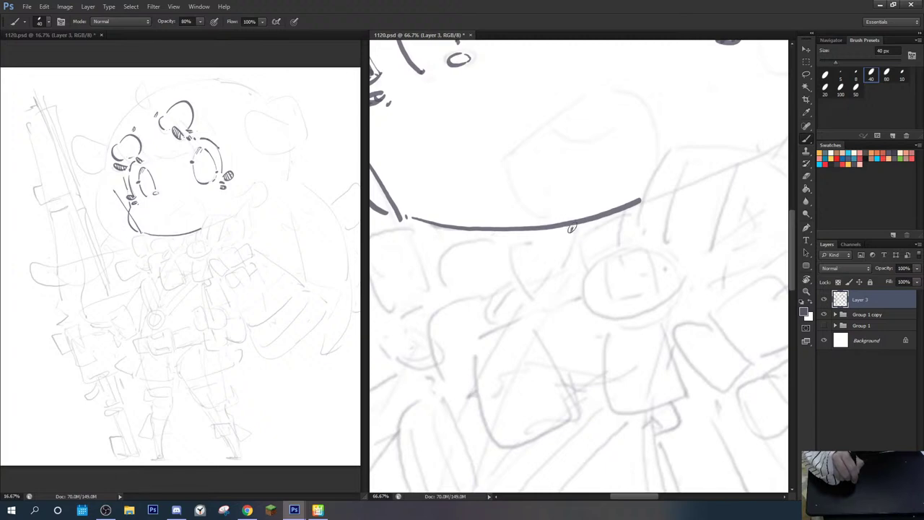
pyautogui.moveTo(572, 229); pyautogui.dragTo(564, 270)
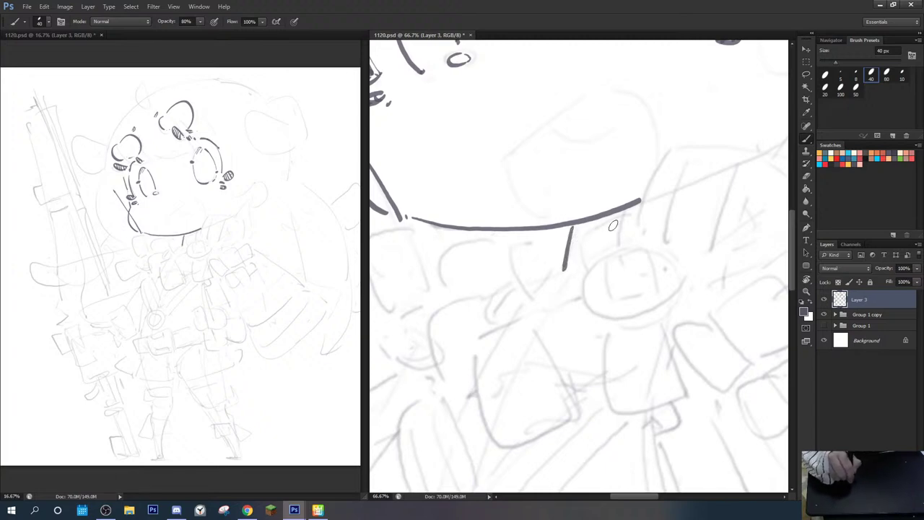
pyautogui.moveTo(612, 225)
pyautogui.mouseDown()
pyautogui.moveTo(585, 245)
pyautogui.moveTo(586, 260)
pyautogui.moveTo(521, 244)
pyautogui.moveTo(513, 292)
pyautogui.moveTo(555, 269)
pyautogui.mouseUp()
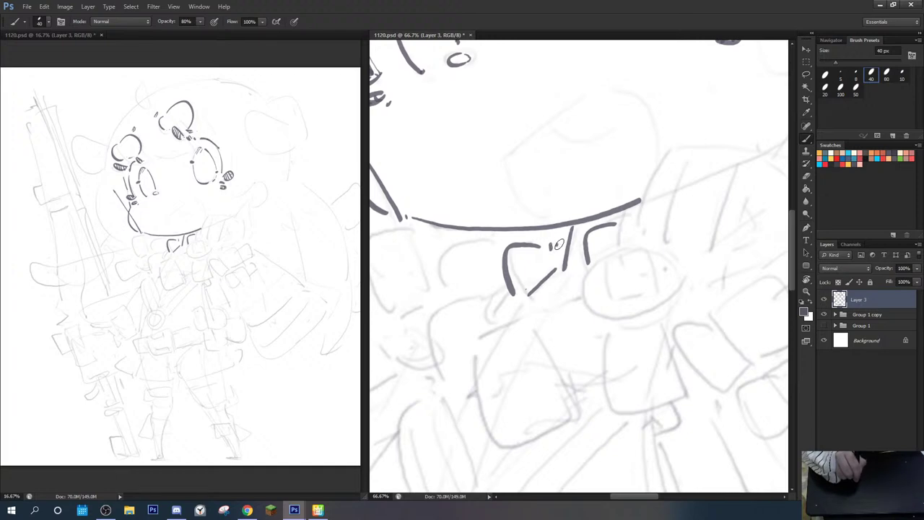
pyautogui.moveTo(575, 221)
pyautogui.mouseDown()
pyautogui.moveTo(568, 249)
pyautogui.moveTo(569, 229)
pyautogui.moveTo(584, 220)
pyautogui.mouseUp()
# Step: Retouch the small oval below the left eye, erasing part of its outline and thickening its outer side
pyautogui.moveTo(535, 128); pyautogui.dragTo(522, 230)
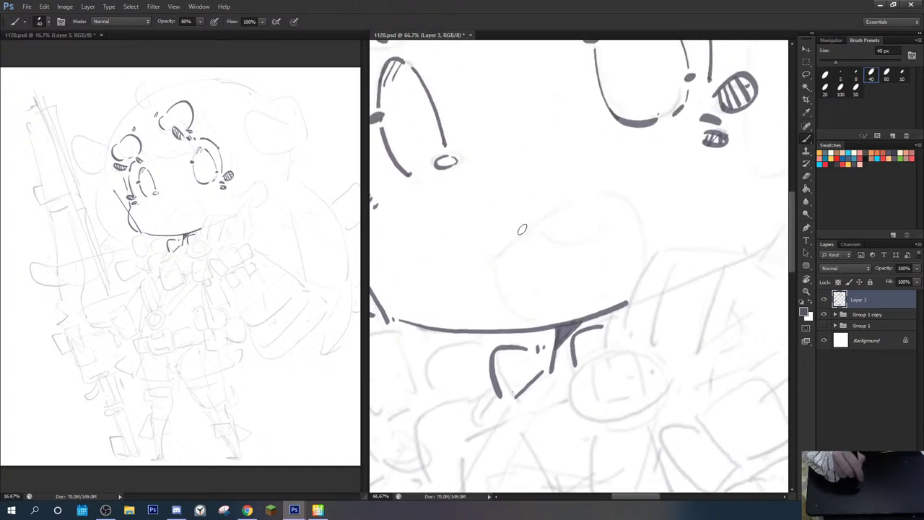
pyautogui.press('e')
pyautogui.moveTo(433, 164); pyautogui.dragTo(459, 161)
pyautogui.press('b')
pyautogui.moveTo(496, 260)
pyautogui.mouseDown()
pyautogui.moveTo(498, 286)
pyautogui.moveTo(520, 317)
pyautogui.mouseUp()
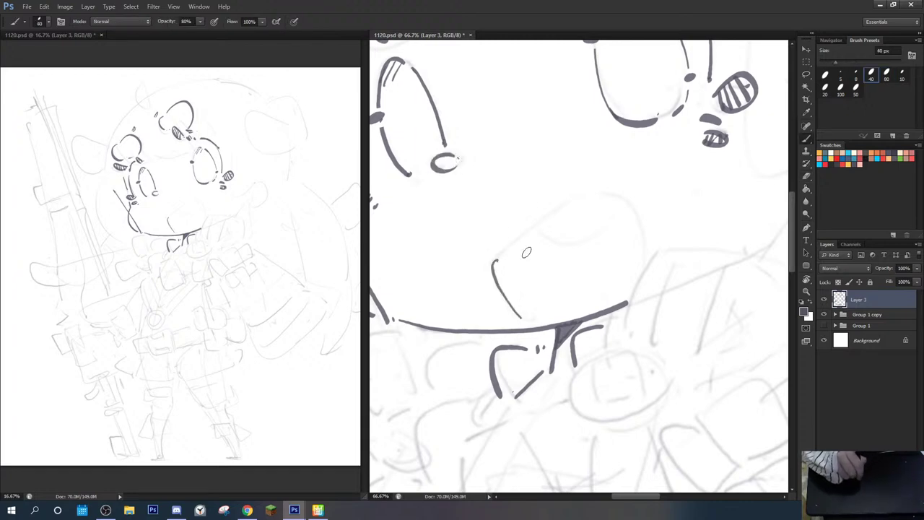
pyautogui.moveTo(508, 251)
pyautogui.mouseDown()
pyautogui.moveTo(568, 202)
pyautogui.moveTo(629, 255)
pyautogui.mouseUp()
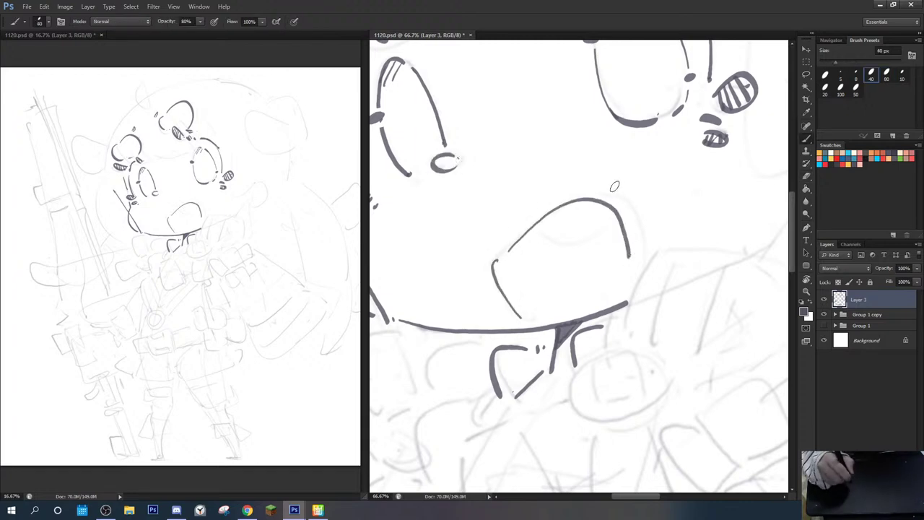
pyautogui.hotkey('ctrl', 'z')
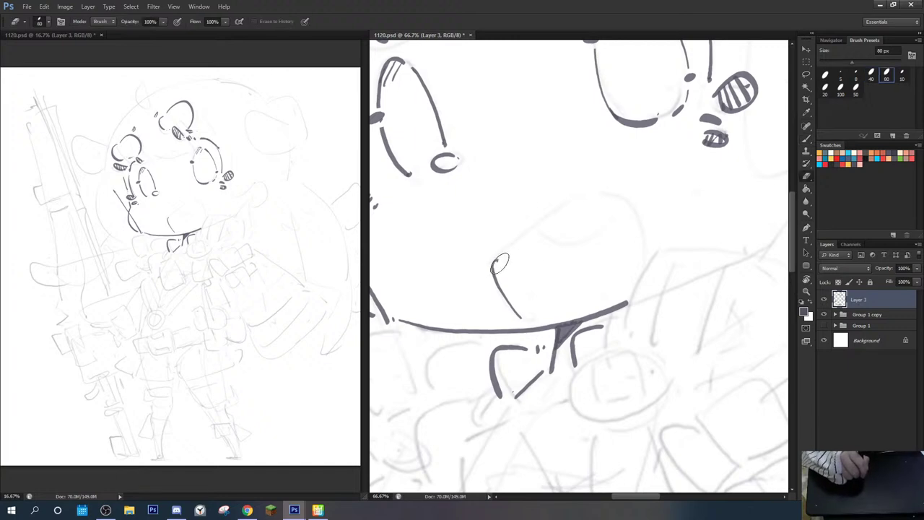
pyautogui.hotkey('ctrl', 'z')
# Step: Ink the open mouth's side and upper outline with a curved line inside its upper part
pyautogui.moveTo(493, 262)
pyautogui.mouseDown()
pyautogui.moveTo(504, 300)
pyautogui.moveTo(524, 319)
pyautogui.mouseUp()
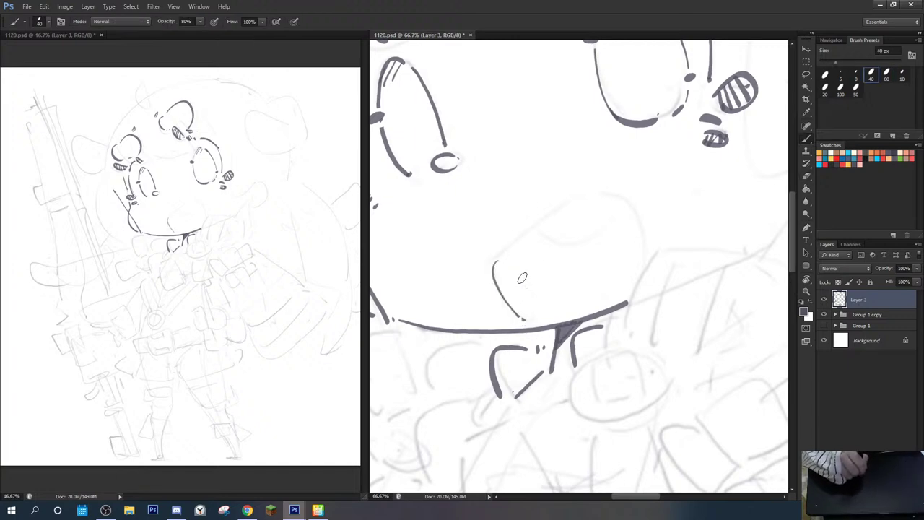
pyautogui.moveTo(503, 254)
pyautogui.mouseDown()
pyautogui.moveTo(571, 196)
pyautogui.moveTo(607, 192)
pyautogui.moveTo(644, 252)
pyautogui.mouseUp()
pyautogui.moveTo(536, 231)
pyautogui.mouseDown()
pyautogui.moveTo(614, 226)
pyautogui.moveTo(622, 216)
pyautogui.mouseUp()
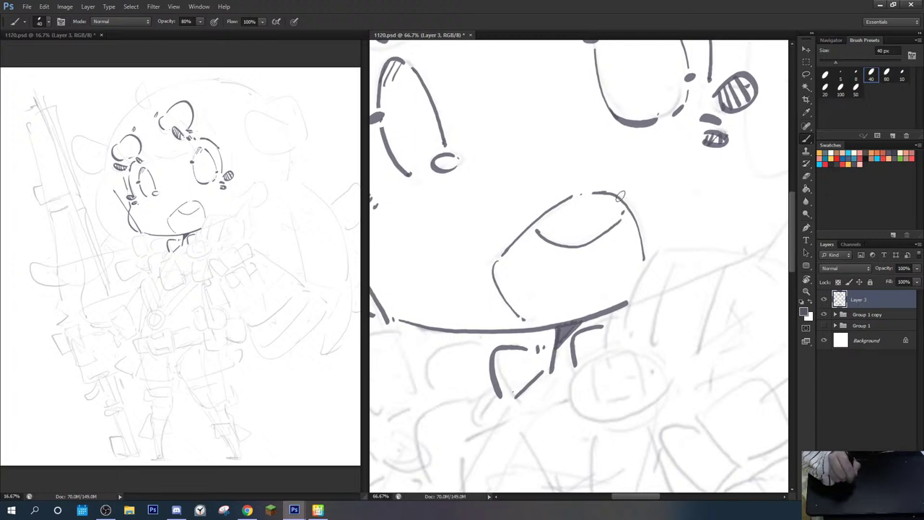
pyautogui.hotkey('ctrl', 'z')
pyautogui.moveTo(527, 234)
pyautogui.mouseDown()
pyautogui.moveTo(599, 233)
pyautogui.moveTo(605, 207)
pyautogui.moveTo(623, 311)
pyautogui.moveTo(465, 313)
pyautogui.mouseUp()
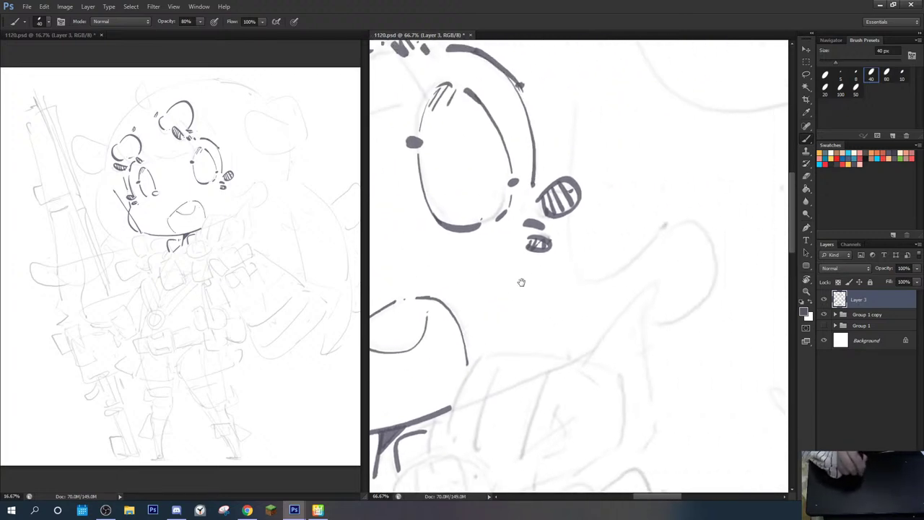
# Step: Ink the front and upper edges of the large collar flap to the right of the mouth
pyautogui.moveTo(510, 336); pyautogui.dragTo(599, 197)
pyautogui.moveTo(531, 310); pyautogui.dragTo(546, 242)
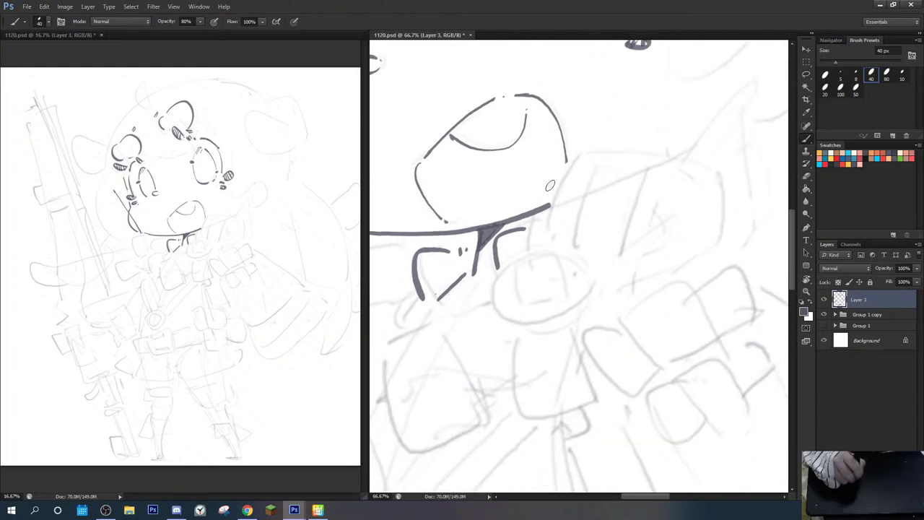
pyautogui.press('r')
pyautogui.moveTo(554, 146); pyautogui.dragTo(523, 236)
pyautogui.press('b')
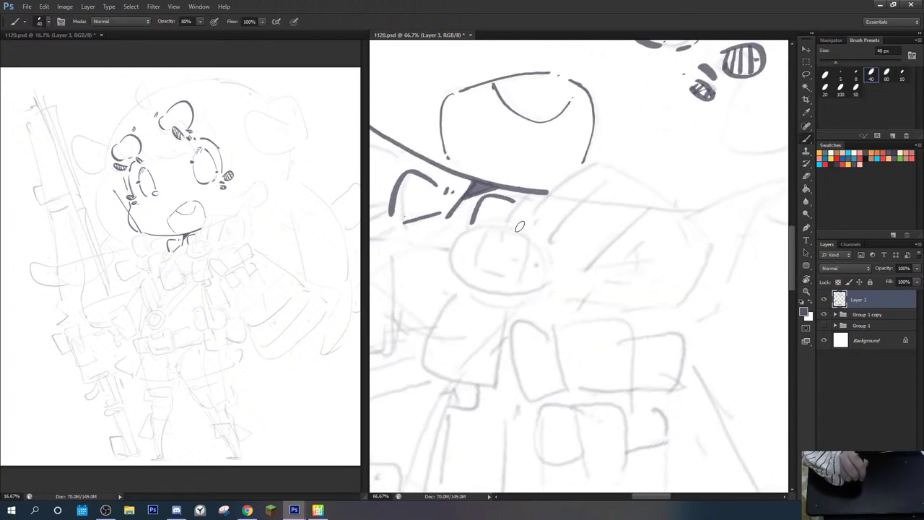
pyautogui.press('r')
pyautogui.moveTo(591, 162)
pyautogui.mouseDown()
pyautogui.moveTo(672, 151)
pyautogui.moveTo(682, 177)
pyautogui.mouseUp()
pyautogui.press('b')
pyautogui.moveTo(545, 185)
pyautogui.mouseDown()
pyautogui.moveTo(583, 239)
pyautogui.moveTo(609, 302)
pyautogui.mouseUp()
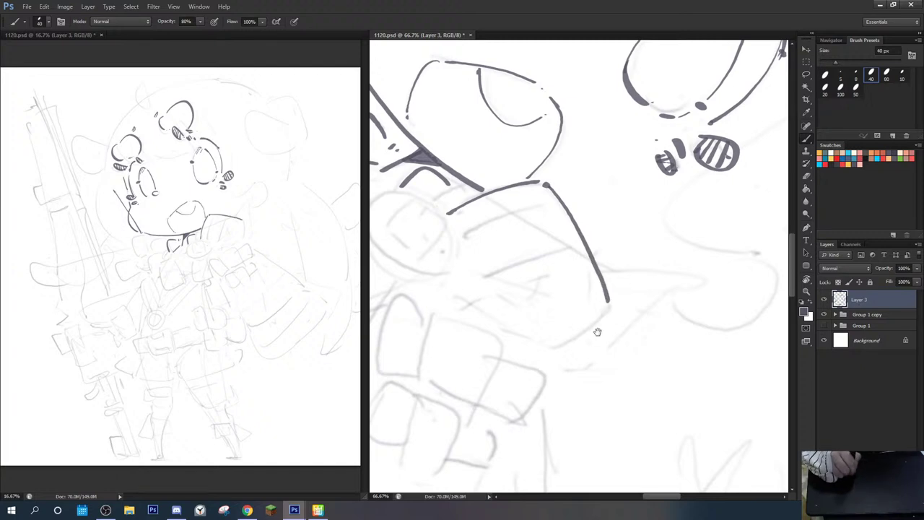
# Step: Ink the collar flap's outer corner and a small square tab hanging from the front of its upper edge
pyautogui.moveTo(523, 338)
pyautogui.mouseDown()
pyautogui.moveTo(551, 352)
pyautogui.moveTo(605, 310)
pyautogui.moveTo(541, 192)
pyautogui.moveTo(615, 163)
pyautogui.moveTo(561, 151)
pyautogui.mouseUp()
pyautogui.press('r')
pyautogui.press('b')
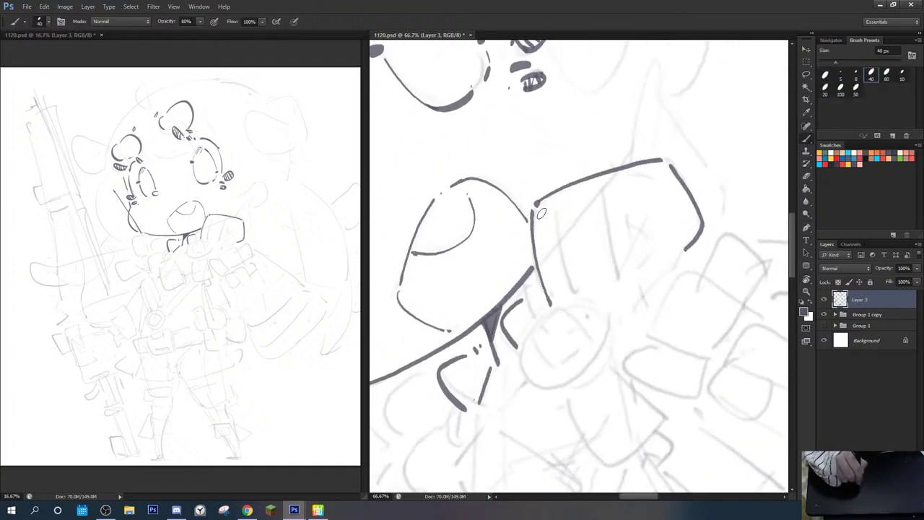
pyautogui.moveTo(539, 214); pyautogui.dragTo(581, 224)
pyautogui.moveTo(583, 189); pyautogui.dragTo(585, 217)
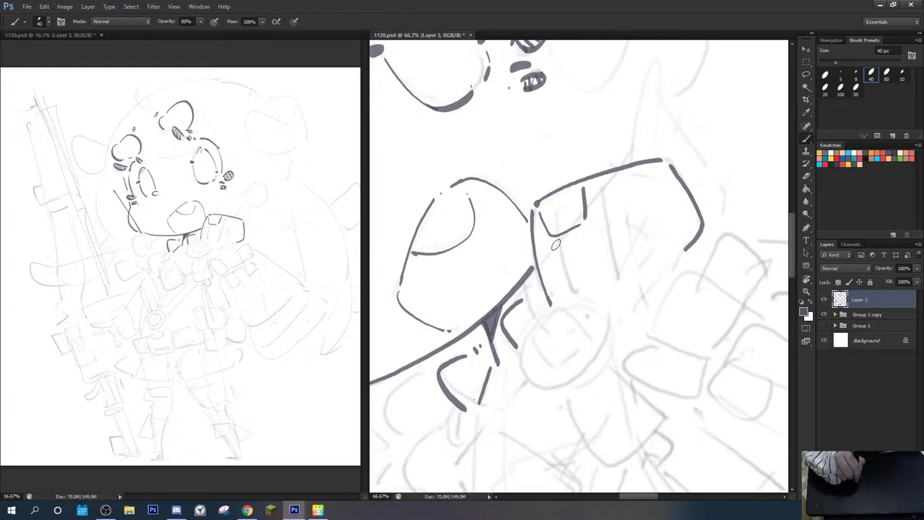
# Step: Ink four slanted stripe lines below the collar's square tab and two short ticks near the flap's outer corner
pyautogui.moveTo(553, 243); pyautogui.dragTo(568, 299)
pyautogui.moveTo(567, 235); pyautogui.dragTo(581, 290)
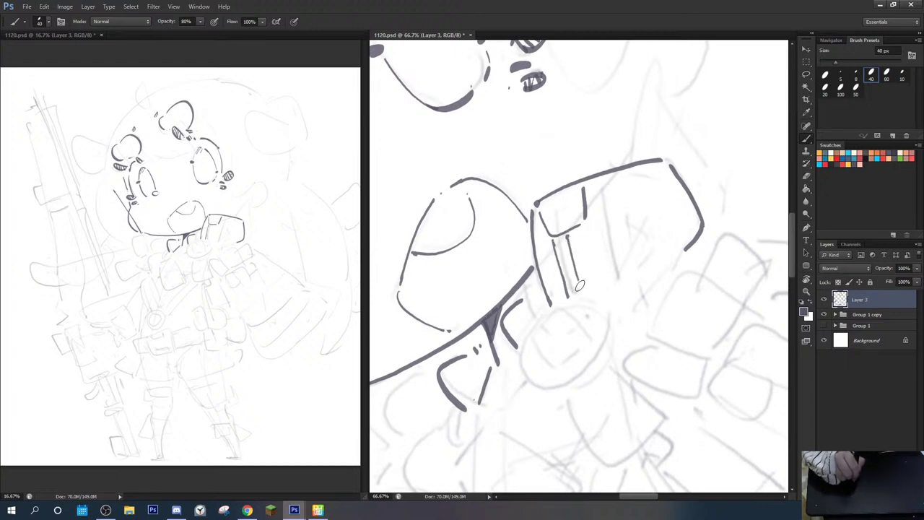
pyautogui.moveTo(578, 236); pyautogui.dragTo(596, 298)
pyautogui.moveTo(587, 220); pyautogui.dragTo(611, 295)
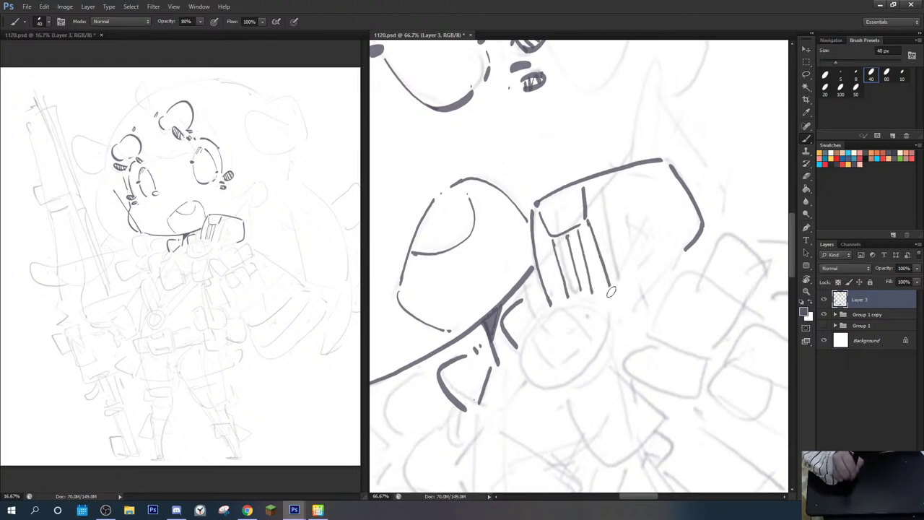
pyautogui.moveTo(655, 176); pyautogui.dragTo(652, 186)
pyautogui.moveTo(664, 178); pyautogui.dragTo(664, 185)
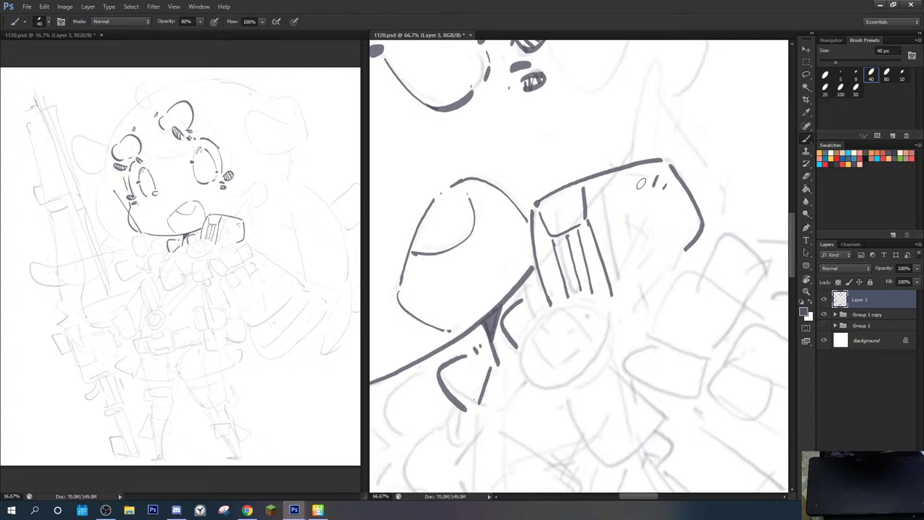
# Step: Ink the large slanted buckle shape below the collar flap, with a thick outer edge, inner frame and protruding end
pyautogui.press('r')
pyautogui.moveTo(588, 260)
pyautogui.mouseDown()
pyautogui.moveTo(529, 202)
pyautogui.moveTo(524, 176)
pyautogui.mouseUp()
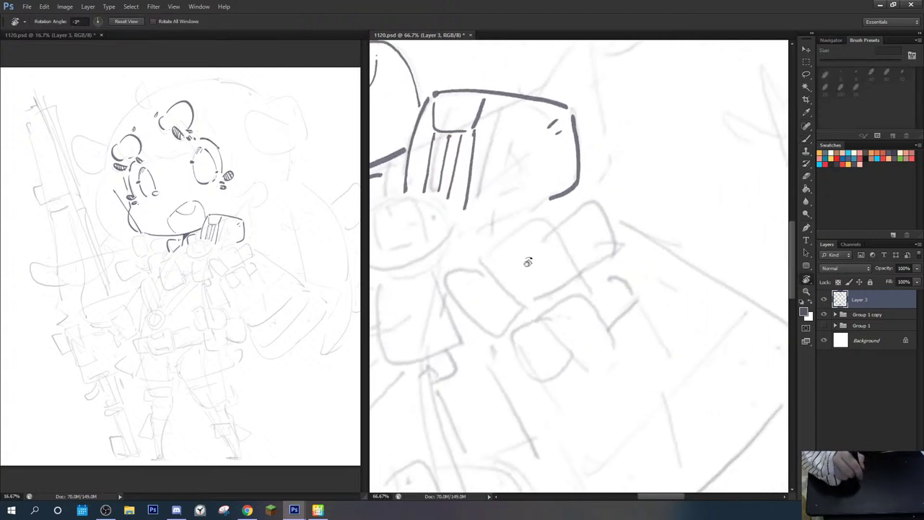
pyautogui.press('b')
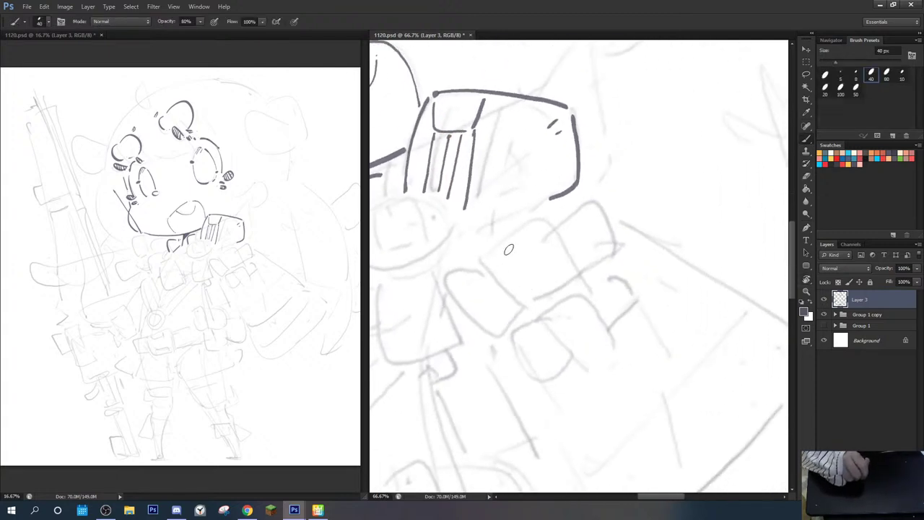
pyautogui.moveTo(504, 250); pyautogui.dragTo(533, 288)
pyautogui.press('e')
pyautogui.moveTo(503, 254)
pyautogui.mouseDown()
pyautogui.moveTo(533, 290)
pyautogui.moveTo(495, 262)
pyautogui.moveTo(531, 307)
pyautogui.moveTo(561, 292)
pyautogui.moveTo(520, 232)
pyautogui.moveTo(538, 228)
pyautogui.moveTo(535, 241)
pyautogui.moveTo(587, 204)
pyautogui.moveTo(612, 251)
pyautogui.mouseUp()
pyautogui.press('b')
pyautogui.moveTo(541, 283)
pyautogui.mouseDown()
pyautogui.moveTo(597, 259)
pyautogui.moveTo(567, 285)
pyautogui.mouseUp()
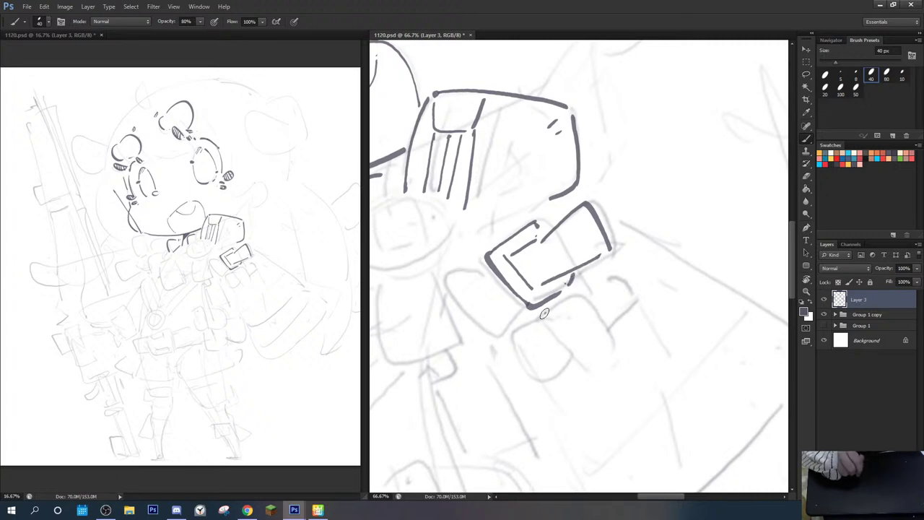
# Step: Ink the smaller buckle shape beneath the first, the tapered ends of both pieces, and the line under the collar flap
pyautogui.moveTo(538, 317)
pyautogui.mouseDown()
pyautogui.moveTo(583, 367)
pyautogui.moveTo(593, 359)
pyautogui.mouseUp()
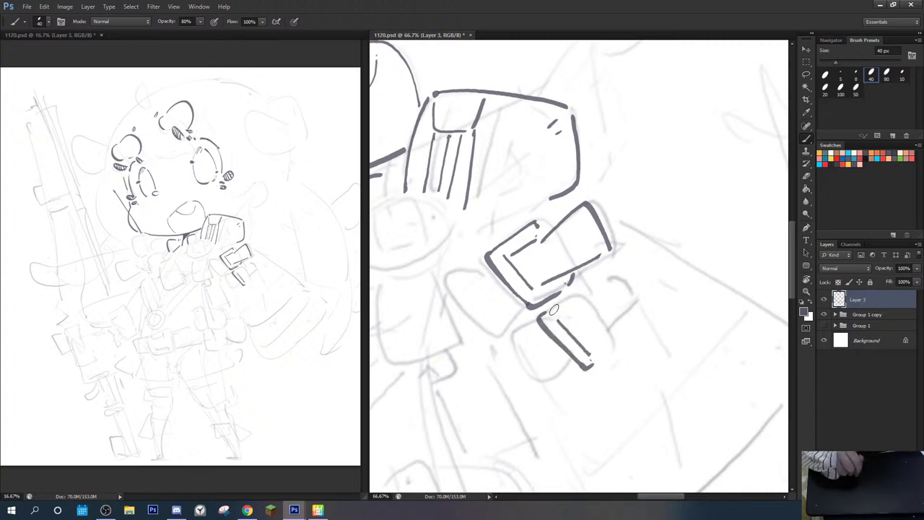
pyautogui.moveTo(552, 310)
pyautogui.mouseDown()
pyautogui.moveTo(599, 284)
pyautogui.moveTo(629, 310)
pyautogui.mouseUp()
pyautogui.moveTo(584, 339)
pyautogui.mouseDown()
pyautogui.moveTo(628, 309)
pyautogui.moveTo(612, 340)
pyautogui.moveTo(598, 322)
pyautogui.moveTo(594, 352)
pyautogui.moveTo(608, 335)
pyautogui.mouseUp()
pyautogui.moveTo(520, 249)
pyautogui.mouseDown()
pyautogui.moveTo(479, 250)
pyautogui.moveTo(547, 280)
pyautogui.mouseUp()
pyautogui.moveTo(526, 195)
pyautogui.mouseDown()
pyautogui.moveTo(568, 263)
pyautogui.moveTo(599, 237)
pyautogui.mouseUp()
pyautogui.moveTo(561, 267); pyautogui.dragTo(642, 226)
pyautogui.moveTo(542, 251); pyautogui.dragTo(600, 218)
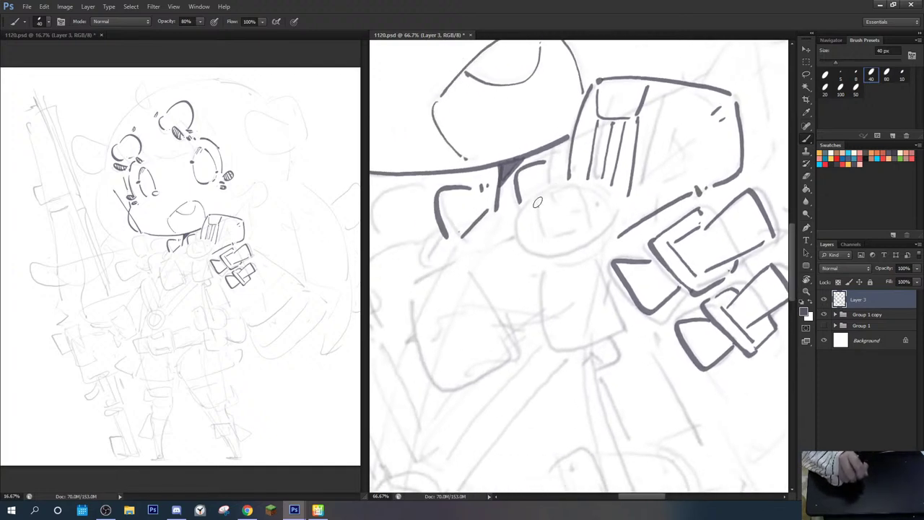
# Step: Ink the oval brooch under the collar with a double outline and a striped rectangle inside it
pyautogui.moveTo(537, 203)
pyautogui.mouseDown()
pyautogui.moveTo(548, 246)
pyautogui.moveTo(592, 231)
pyautogui.moveTo(547, 197)
pyautogui.moveTo(568, 185)
pyautogui.moveTo(592, 228)
pyautogui.mouseUp()
pyautogui.moveTo(543, 192)
pyautogui.mouseDown()
pyautogui.moveTo(557, 235)
pyautogui.moveTo(575, 231)
pyautogui.mouseUp()
pyautogui.moveTo(522, 209)
pyautogui.mouseDown()
pyautogui.moveTo(533, 257)
pyautogui.moveTo(581, 246)
pyautogui.mouseUp()
pyautogui.moveTo(588, 186)
pyautogui.mouseDown()
pyautogui.moveTo(612, 196)
pyautogui.moveTo(591, 240)
pyautogui.mouseUp()
# Step: Ink the flared tab hanging below the oval brooch, with a double hem line and two lengthwise stripes
pyautogui.press('r')
pyautogui.moveTo(534, 182)
pyautogui.mouseDown()
pyautogui.moveTo(569, 202)
pyautogui.moveTo(608, 281)
pyautogui.moveTo(648, 292)
pyautogui.mouseUp()
pyautogui.press('r')
pyautogui.press('r')
pyautogui.moveTo(675, 258)
pyautogui.mouseDown()
pyautogui.moveTo(649, 189)
pyautogui.moveTo(587, 158)
pyautogui.moveTo(558, 159)
pyautogui.mouseUp()
pyautogui.moveTo(558, 196); pyautogui.dragTo(546, 141)
pyautogui.moveTo(545, 141); pyautogui.dragTo(553, 141)
pyautogui.press('b')
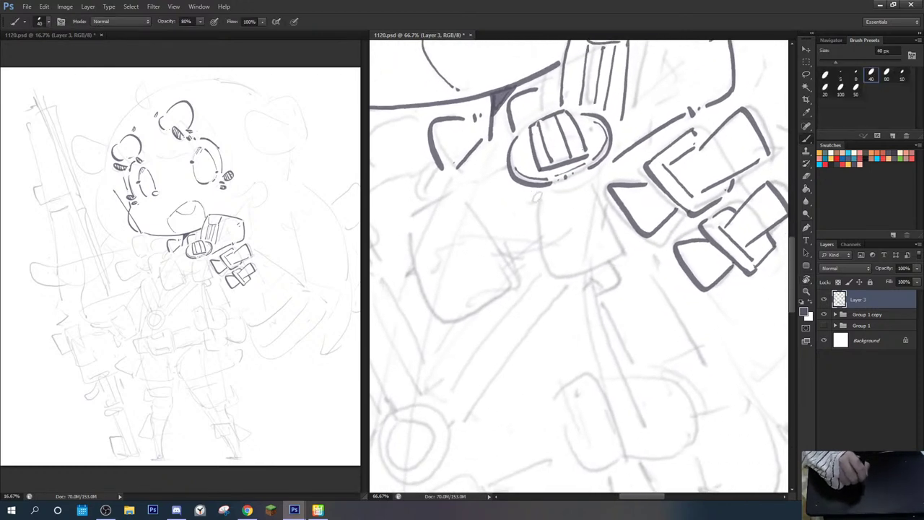
pyautogui.moveTo(541, 204)
pyautogui.mouseDown()
pyautogui.moveTo(554, 275)
pyautogui.moveTo(603, 247)
pyautogui.mouseUp()
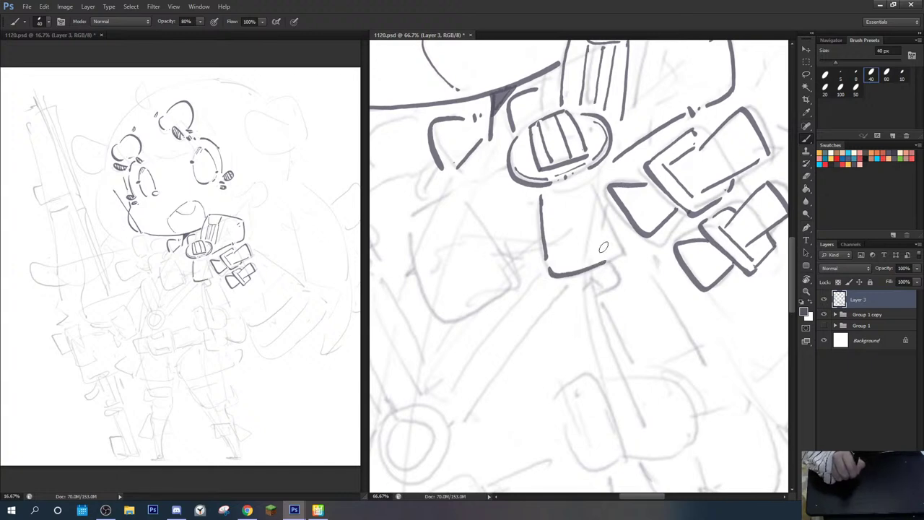
pyautogui.moveTo(588, 178)
pyautogui.mouseDown()
pyautogui.moveTo(618, 249)
pyautogui.moveTo(556, 258)
pyautogui.moveTo(603, 243)
pyautogui.mouseUp()
pyautogui.press('r')
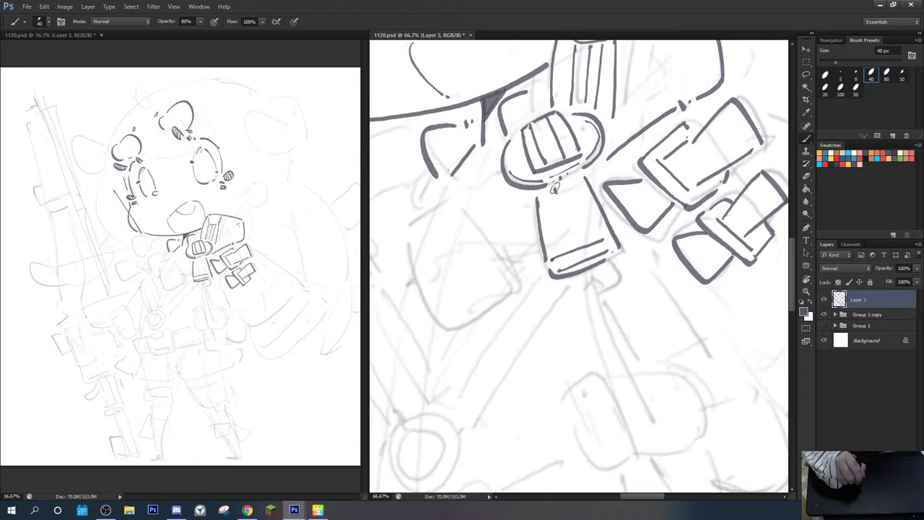
pyautogui.moveTo(568, 181)
pyautogui.mouseDown()
pyautogui.moveTo(568, 247)
pyautogui.moveTo(577, 193)
pyautogui.moveTo(590, 242)
pyautogui.mouseUp()
pyautogui.moveTo(608, 158); pyautogui.dragTo(628, 267)
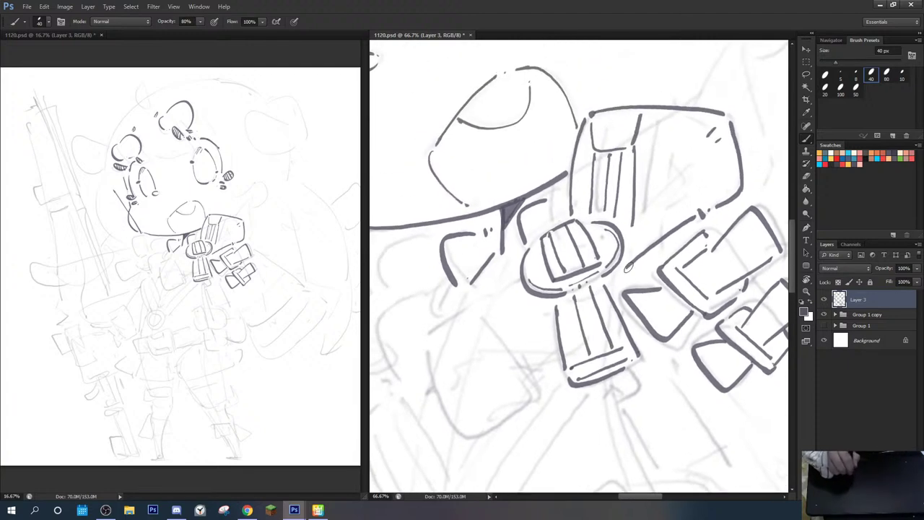
# Step: Erase the stray dot below the pointed collar piece on the brooch's left side
pyautogui.press('r')
pyautogui.moveTo(667, 233); pyautogui.dragTo(670, 242)
pyautogui.moveTo(527, 266); pyautogui.dragTo(541, 238)
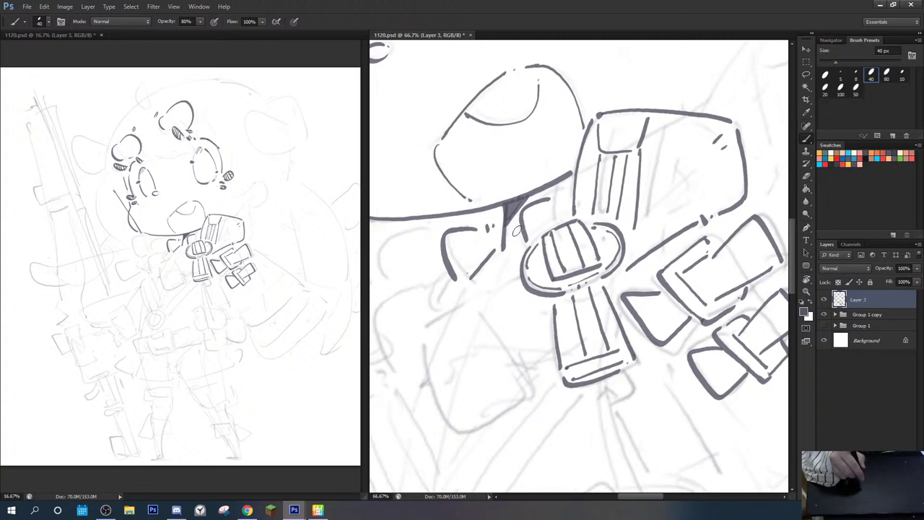
pyautogui.moveTo(474, 316); pyautogui.dragTo(510, 226)
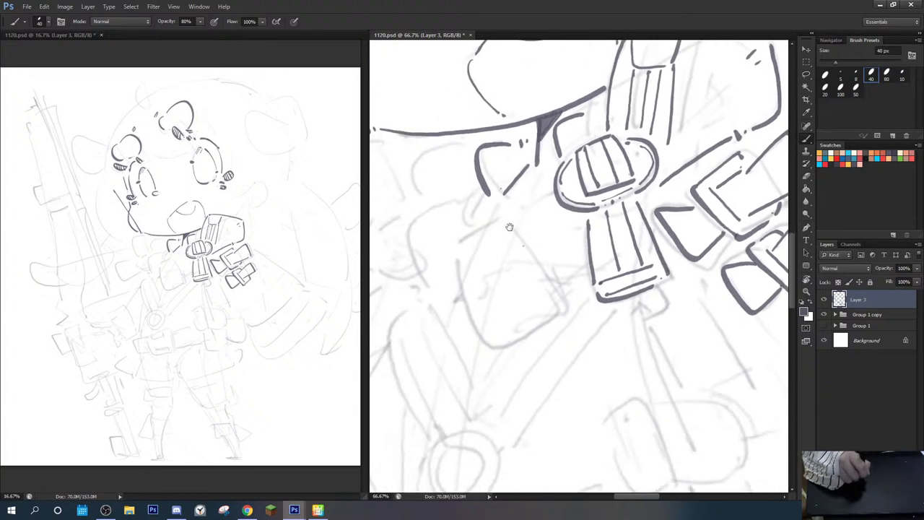
pyautogui.press('e')
pyautogui.click(526, 240)
pyautogui.press('b')
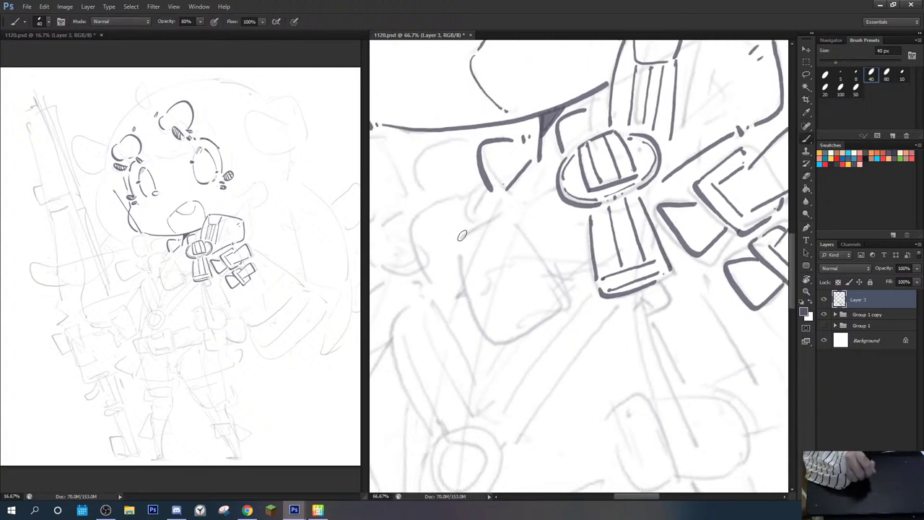
# Step: Ink the left, lower and upper edges of the rectangular pouch left of the hanging tab, doubling its upper edge
pyautogui.press('e')
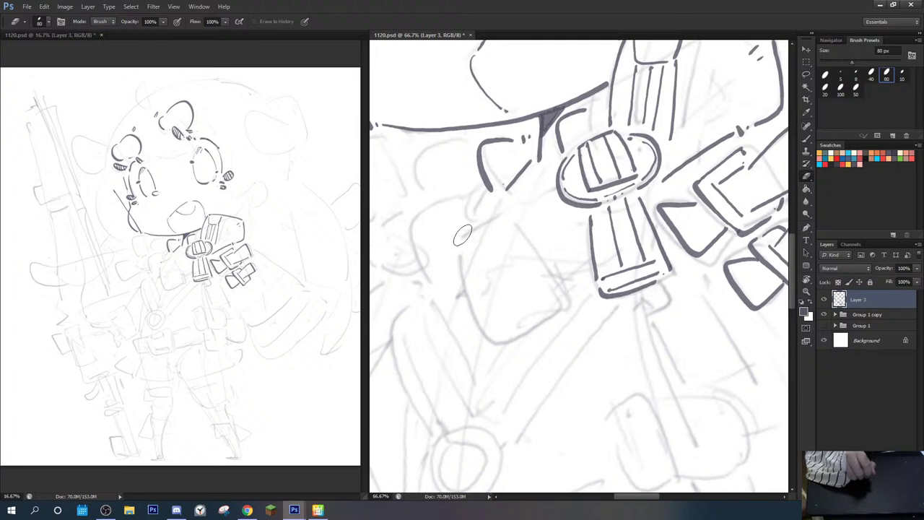
pyautogui.press('b')
pyautogui.moveTo(454, 244)
pyautogui.mouseDown()
pyautogui.moveTo(491, 345)
pyautogui.moveTo(557, 316)
pyautogui.mouseUp()
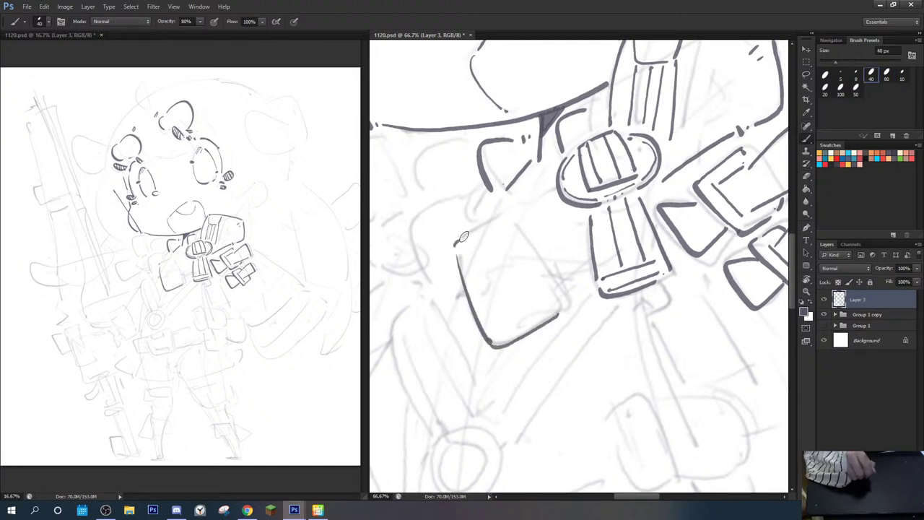
pyautogui.moveTo(459, 240); pyautogui.dragTo(505, 213)
pyautogui.press('e')
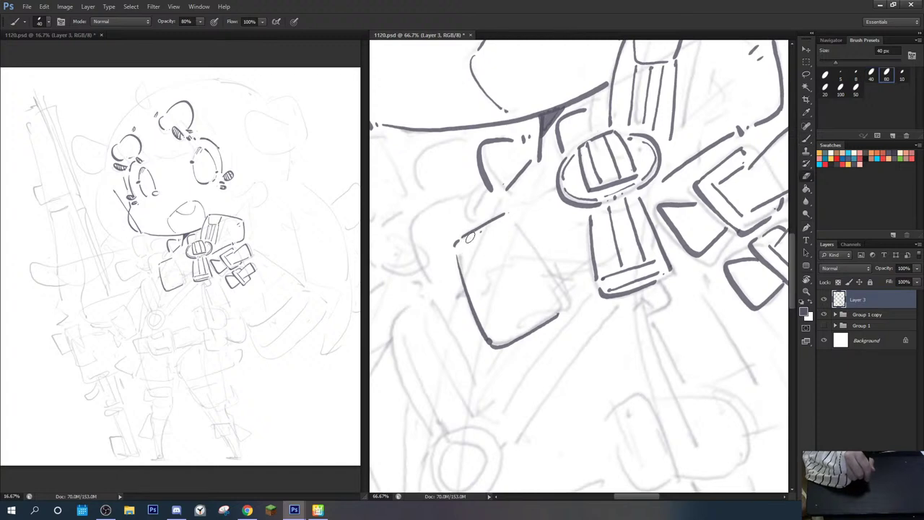
pyautogui.press('b')
pyautogui.moveTo(457, 246); pyautogui.dragTo(503, 216)
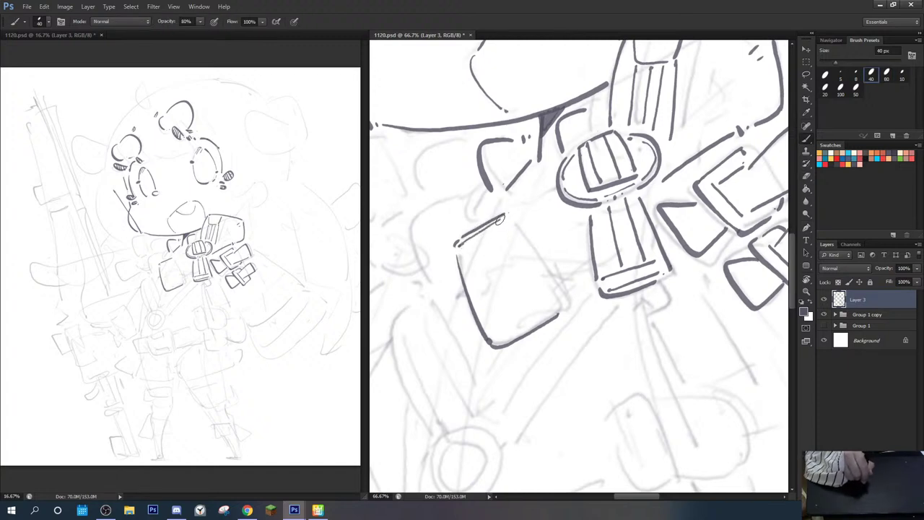
pyautogui.press('e')
pyautogui.moveTo(459, 245); pyautogui.dragTo(500, 221)
pyautogui.press('b')
pyautogui.click(461, 247)
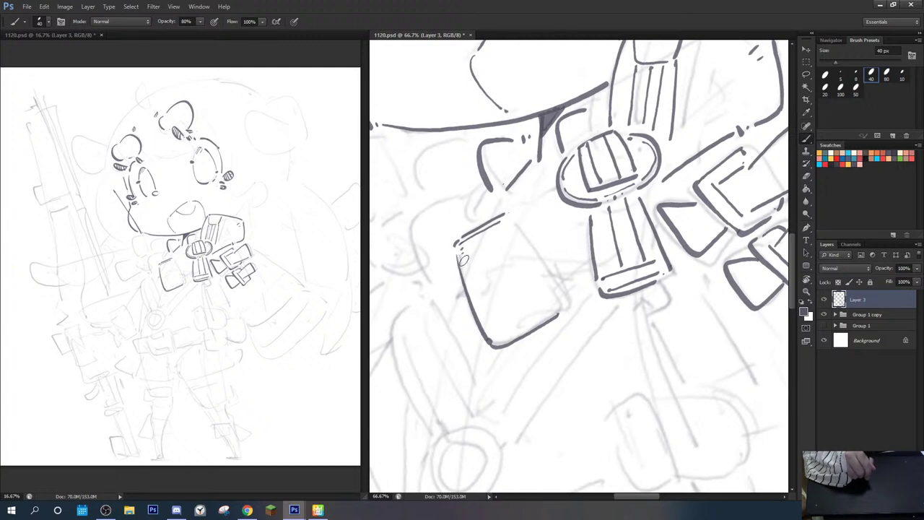
# Step: Ink parallel inner lines along the pouch's left and lower edges, and close its right side with a double line
pyautogui.moveTo(462, 256)
pyautogui.mouseDown()
pyautogui.moveTo(500, 338)
pyautogui.moveTo(549, 308)
pyautogui.mouseUp()
pyautogui.press('e')
pyautogui.moveTo(503, 333); pyautogui.dragTo(546, 311)
pyautogui.press('b')
pyautogui.press('e')
pyautogui.press('b')
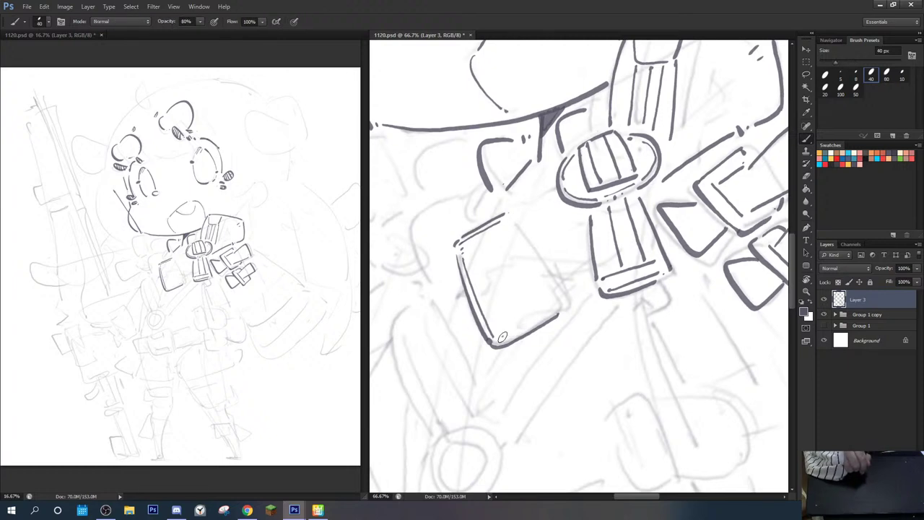
pyautogui.moveTo(502, 337); pyautogui.dragTo(543, 313)
pyautogui.moveTo(509, 221); pyautogui.dragTo(558, 307)
pyautogui.moveTo(511, 217); pyautogui.dragTo(569, 304)
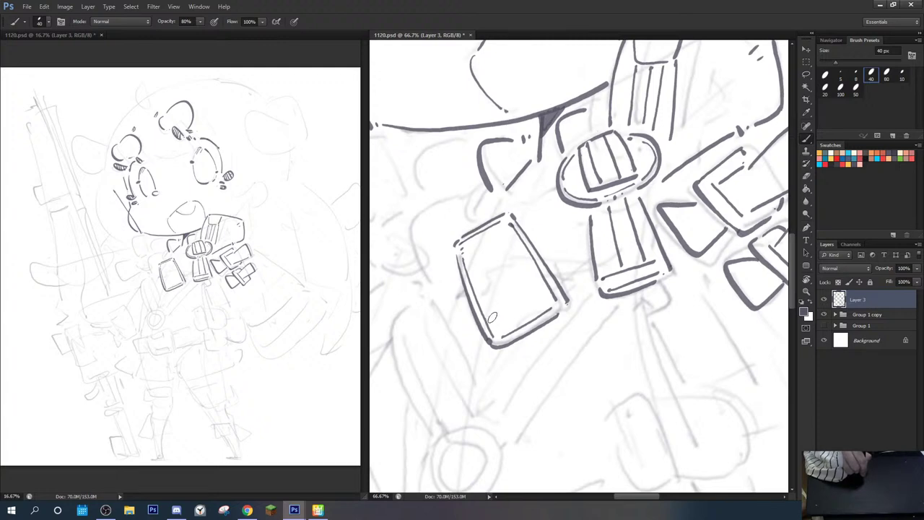
# Step: Ink the pouch's front details: short corner ticks, a small upper rectangle and a larger rectangle below it
pyautogui.moveTo(488, 306)
pyautogui.mouseDown()
pyautogui.moveTo(493, 333)
pyautogui.moveTo(503, 327)
pyautogui.mouseUp()
pyautogui.moveTo(469, 251)
pyautogui.mouseDown()
pyautogui.moveTo(474, 268)
pyautogui.moveTo(508, 247)
pyautogui.moveTo(473, 245)
pyautogui.moveTo(508, 229)
pyautogui.moveTo(513, 311)
pyautogui.mouseUp()
pyautogui.moveTo(492, 271)
pyautogui.mouseDown()
pyautogui.moveTo(520, 253)
pyautogui.moveTo(541, 296)
pyautogui.mouseUp()
pyautogui.hotkey('ctrl', 'alt', 'z')
pyautogui.hotkey('ctrl', 'alt', 'z')
pyautogui.hotkey('ctrl', 'alt', 'z')
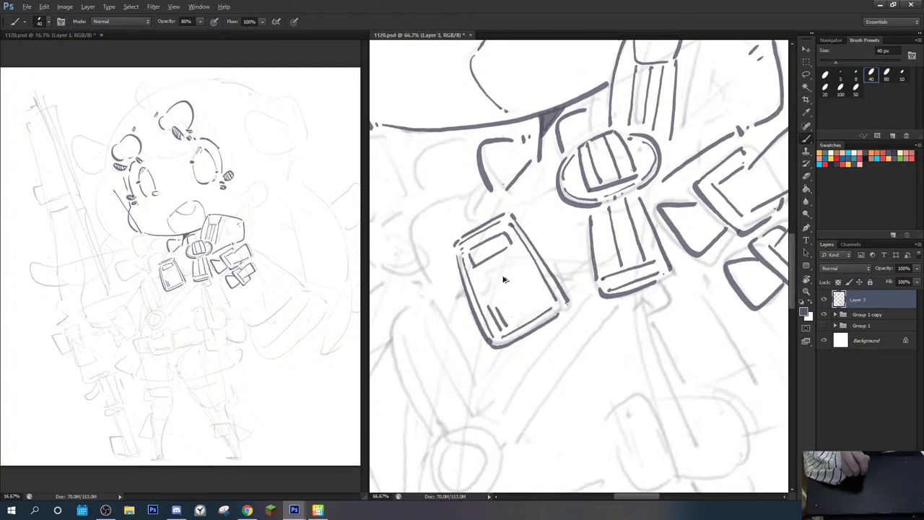
pyautogui.moveTo(492, 272)
pyautogui.mouseDown()
pyautogui.moveTo(510, 307)
pyautogui.moveTo(493, 269)
pyautogui.moveTo(517, 254)
pyautogui.moveTo(538, 303)
pyautogui.moveTo(519, 314)
pyautogui.moveTo(541, 299)
pyautogui.mouseUp()
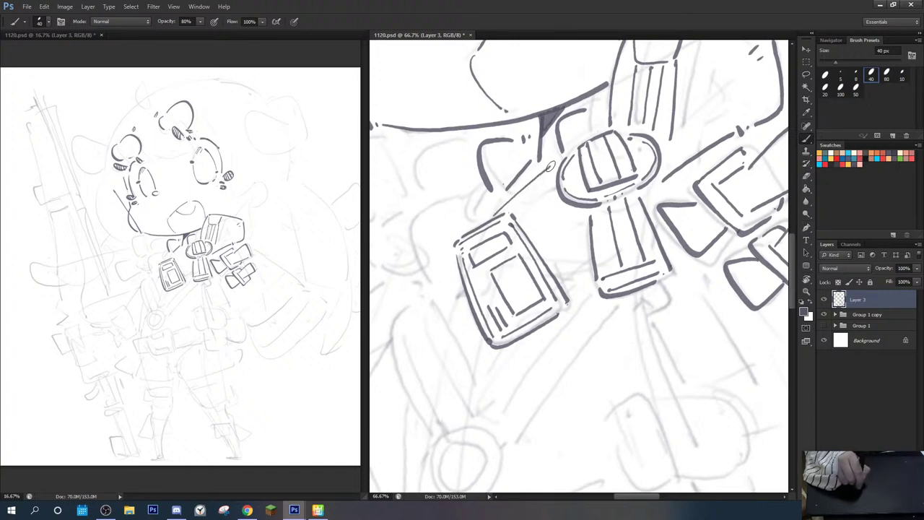
# Step: Ink the strap lines joining the pouch's upper edge to the brooch and the pointed collar piece
pyautogui.moveTo(512, 215); pyautogui.dragTo(557, 181)
pyautogui.moveTo(480, 188); pyautogui.dragTo(464, 229)
pyautogui.moveTo(483, 189); pyautogui.dragTo(475, 227)
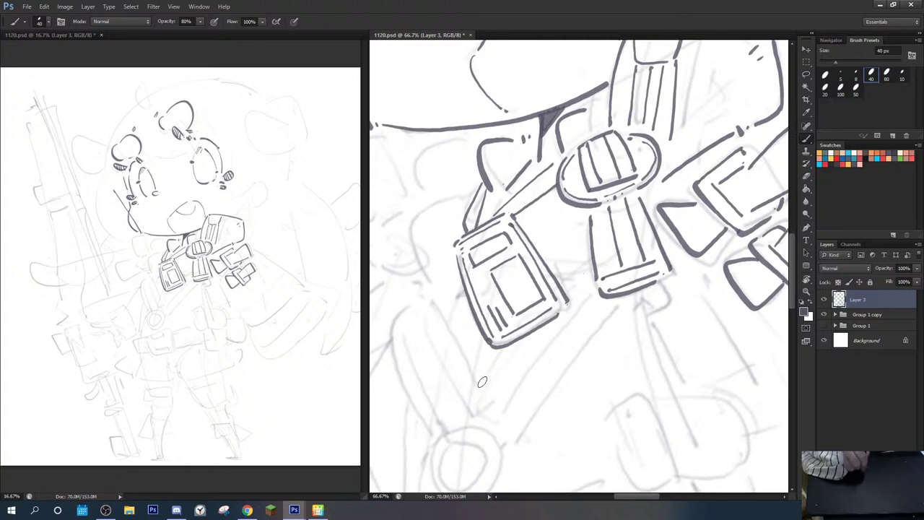
# Step: Ink the diagonal strap running from behind the hanging tab and pouch down toward the round ring, with parallel inner lines
pyautogui.moveTo(471, 412); pyautogui.dragTo(506, 350)
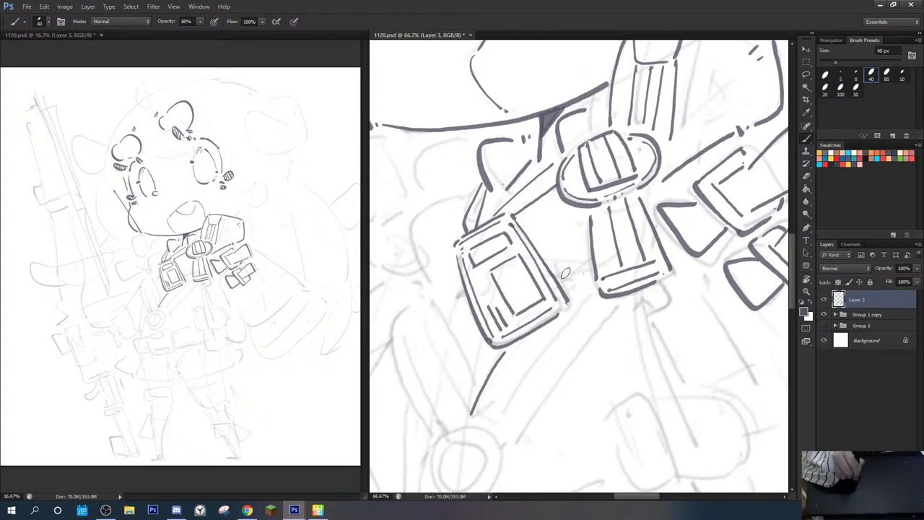
pyautogui.moveTo(563, 279); pyautogui.dragTo(587, 253)
pyautogui.press('space')
pyautogui.moveTo(527, 371); pyautogui.dragTo(507, 276)
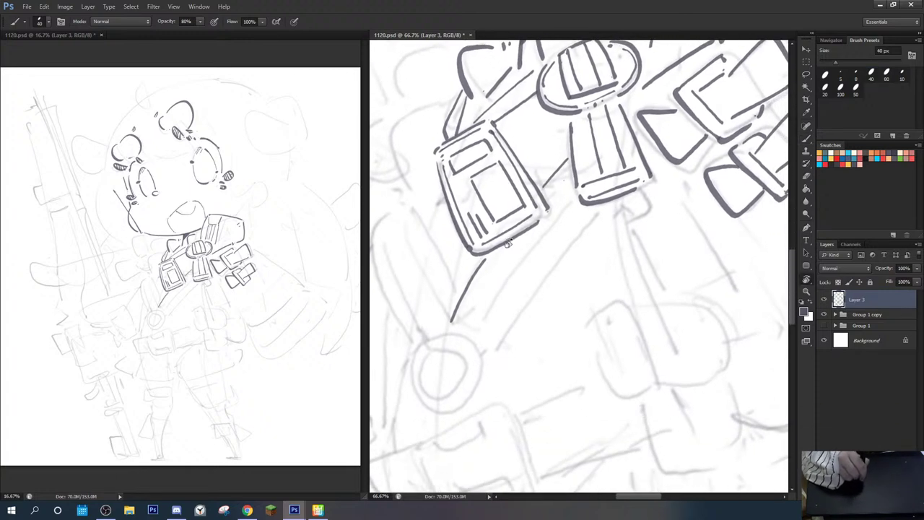
pyautogui.moveTo(480, 348); pyautogui.dragTo(594, 209)
pyautogui.press('r')
pyautogui.moveTo(503, 239); pyautogui.dragTo(509, 227)
pyautogui.moveTo(448, 306); pyautogui.dragTo(527, 228)
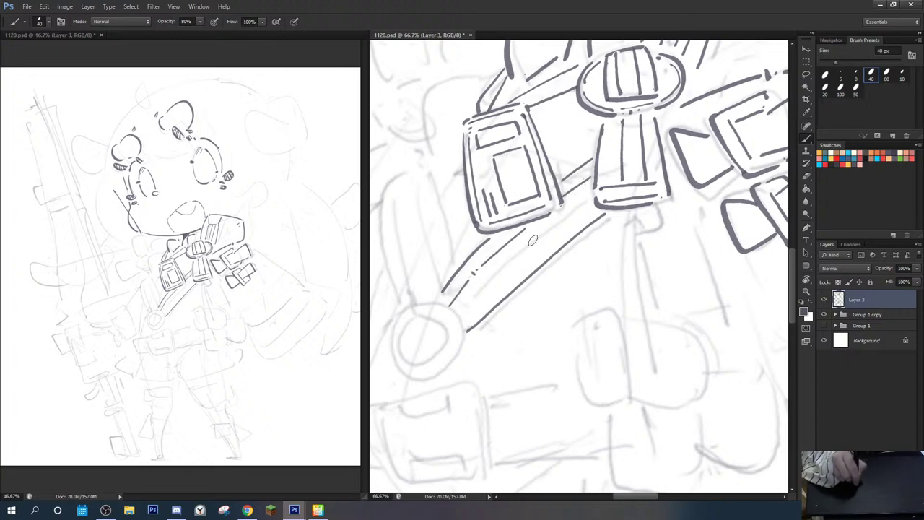
pyautogui.moveTo(463, 318); pyautogui.dragTo(591, 200)
pyautogui.moveTo(469, 326); pyautogui.dragTo(602, 209)
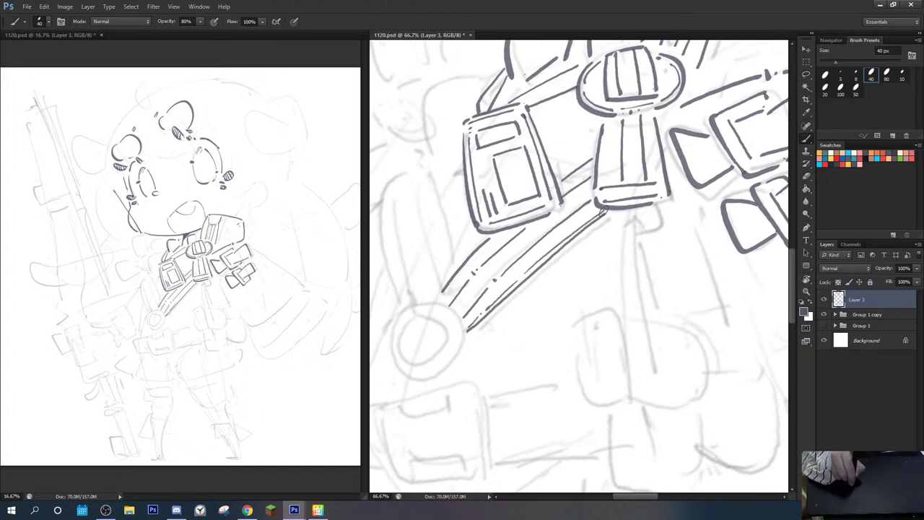
# Step: Ink the right edge of the steep strap above the ring as a double line with a small dot on top
pyautogui.moveTo(541, 223); pyautogui.dragTo(601, 250)
pyautogui.moveTo(488, 192); pyautogui.dragTo(519, 277)
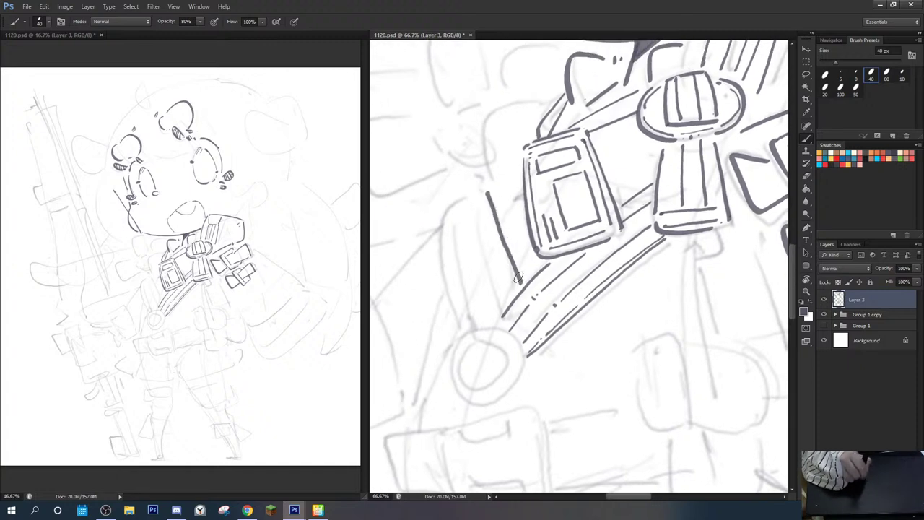
pyautogui.hotkey('ctrl', 'z')
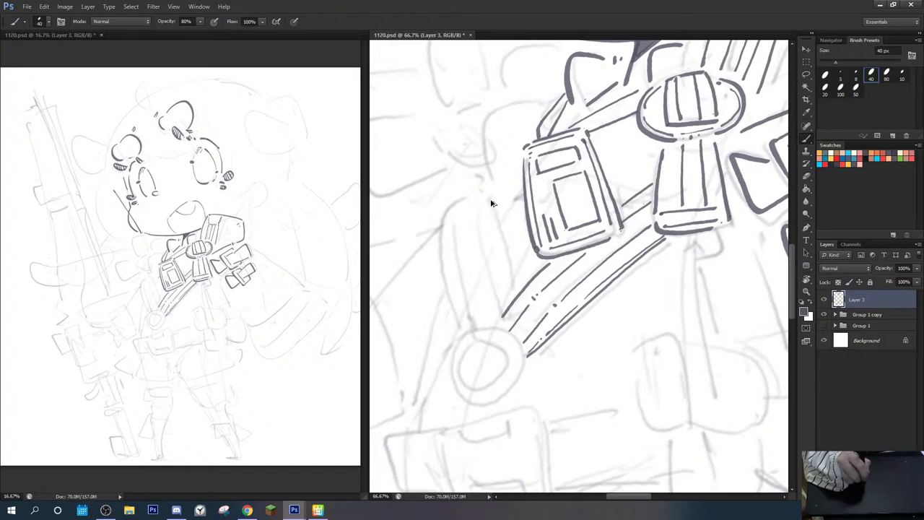
pyautogui.moveTo(487, 186); pyautogui.dragTo(514, 285)
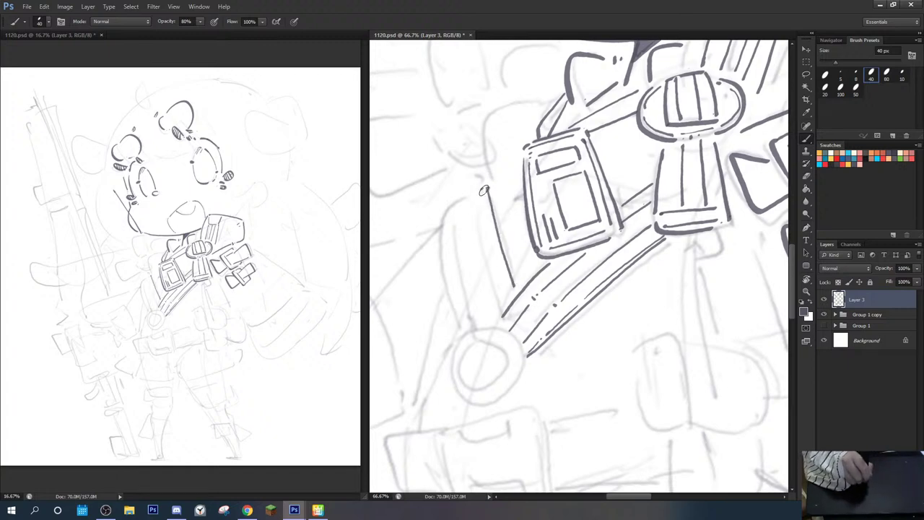
pyautogui.click(483, 190)
pyautogui.moveTo(488, 211); pyautogui.dragTo(512, 287)
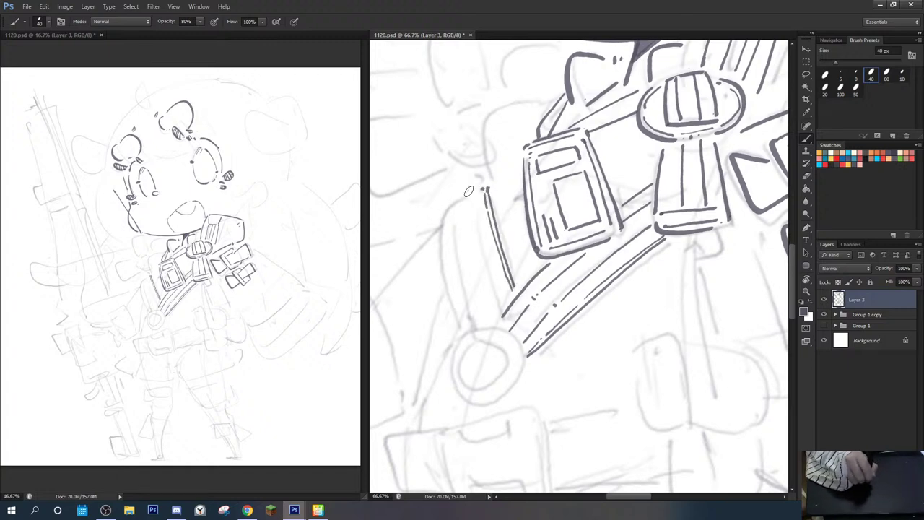
# Step: Ink the steep strap's left, upper and inner lines, and the round ring with an inner circle where both straps meet
pyautogui.moveTo(468, 190)
pyautogui.mouseDown()
pyautogui.moveTo(445, 266)
pyautogui.moveTo(455, 323)
pyautogui.mouseUp()
pyautogui.moveTo(456, 199)
pyautogui.mouseDown()
pyautogui.moveTo(471, 304)
pyautogui.moveTo(495, 301)
pyautogui.moveTo(498, 312)
pyautogui.moveTo(467, 276)
pyautogui.moveTo(465, 322)
pyautogui.moveTo(512, 326)
pyautogui.moveTo(525, 292)
pyautogui.moveTo(496, 266)
pyautogui.moveTo(463, 284)
pyautogui.moveTo(471, 325)
pyautogui.moveTo(519, 317)
pyautogui.moveTo(522, 274)
pyautogui.moveTo(488, 260)
pyautogui.moveTo(462, 275)
pyautogui.moveTo(470, 331)
pyautogui.moveTo(525, 308)
pyautogui.moveTo(502, 264)
pyautogui.moveTo(500, 337)
pyautogui.moveTo(502, 258)
pyautogui.moveTo(517, 320)
pyautogui.moveTo(461, 275)
pyautogui.moveTo(478, 277)
pyautogui.moveTo(470, 288)
pyautogui.moveTo(481, 318)
pyautogui.moveTo(510, 298)
pyautogui.moveTo(490, 270)
pyautogui.moveTo(478, 282)
pyautogui.moveTo(481, 311)
pyautogui.moveTo(493, 313)
pyautogui.moveTo(489, 277)
pyautogui.moveTo(476, 291)
pyautogui.moveTo(503, 285)
pyautogui.mouseUp()
pyautogui.hotkey('ctrl', 'z')
pyautogui.hotkey('ctrl', 'z')
pyautogui.hotkey('ctrl', 'z')
pyautogui.hotkey('ctrl', 'z')
pyautogui.hotkey('ctrl', 'z')
pyautogui.scroll(4, 505, 281)
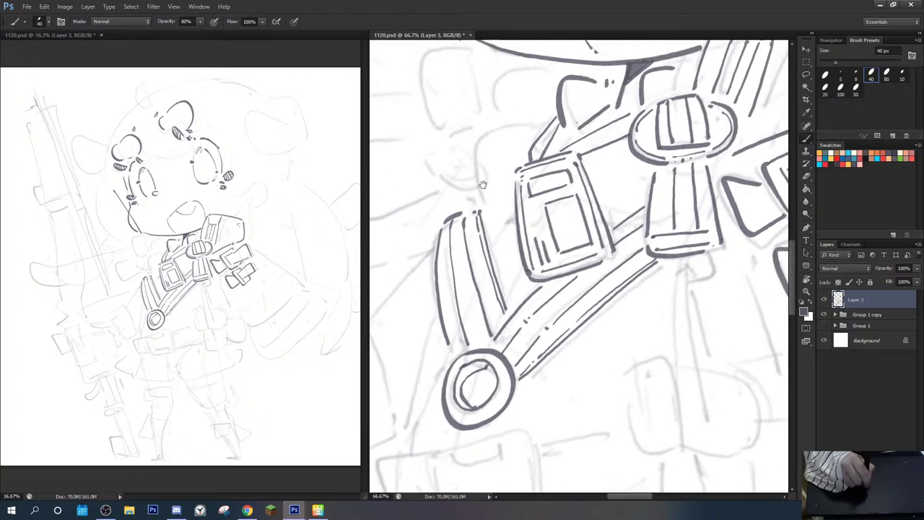
pyautogui.moveTo(529, 190)
pyautogui.mouseDown()
pyautogui.moveTo(475, 214)
pyautogui.moveTo(478, 276)
pyautogui.mouseUp()
pyautogui.hotkey('ctrl', 'z')
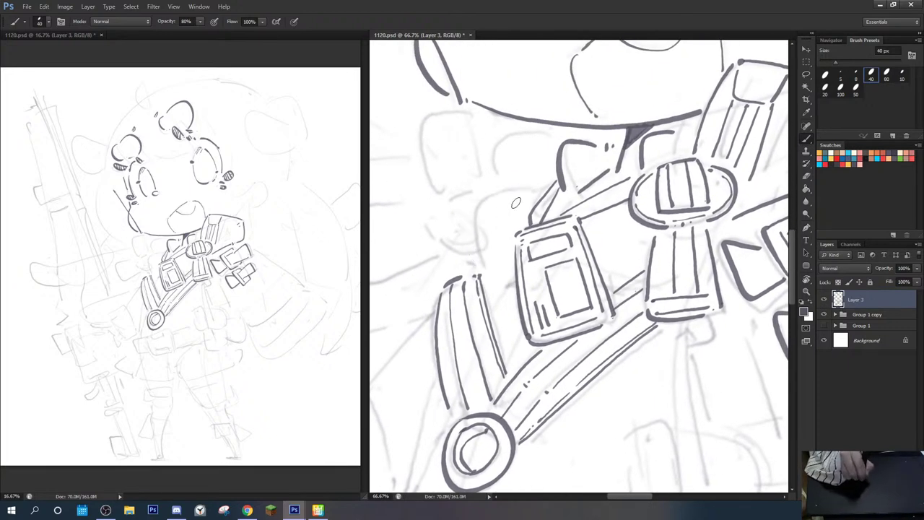
# Step: Ink the rounded curve between the pouch and the steep strap's upper end, with a short line joining its base to the pouch
pyautogui.moveTo(529, 191)
pyautogui.mouseDown()
pyautogui.moveTo(466, 221)
pyautogui.moveTo(486, 277)
pyautogui.moveTo(487, 200)
pyautogui.moveTo(478, 279)
pyautogui.mouseUp()
pyautogui.hotkey('ctrl', 'z')
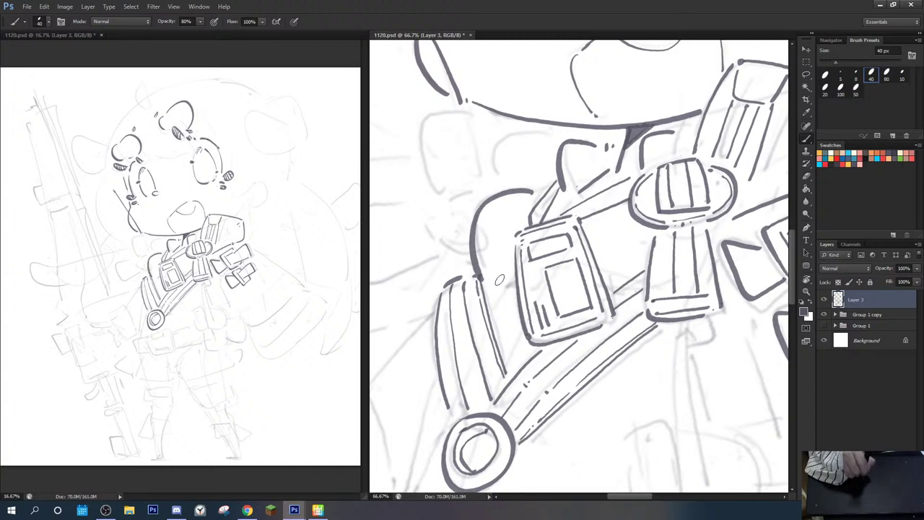
pyautogui.hotkey('ctrl', 'z')
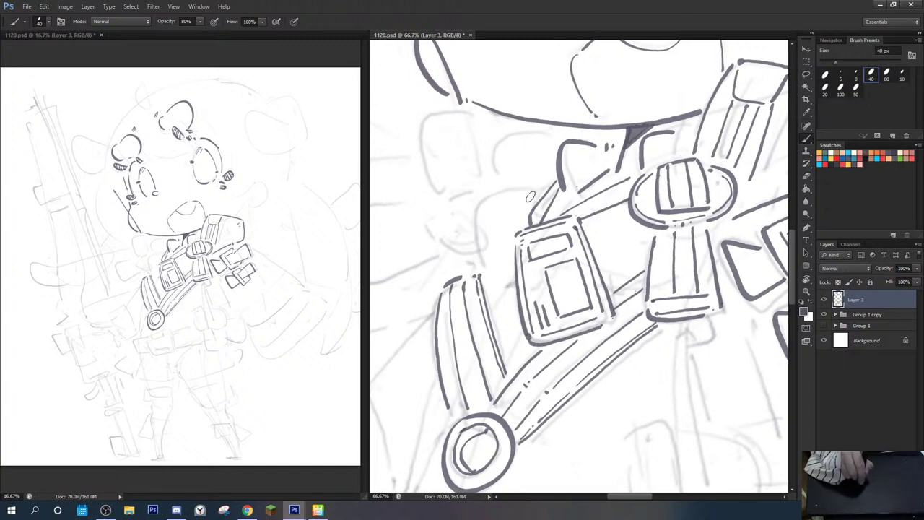
pyautogui.moveTo(531, 192)
pyautogui.mouseDown()
pyautogui.moveTo(471, 233)
pyautogui.moveTo(479, 274)
pyautogui.mouseUp()
pyautogui.hotkey('ctrl', 'z')
pyautogui.moveTo(530, 189); pyautogui.dragTo(485, 278)
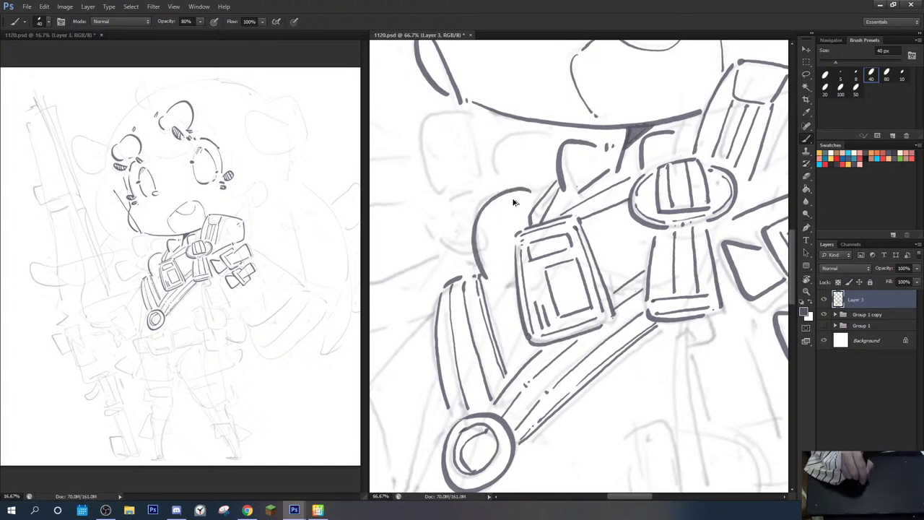
pyautogui.hotkey('ctrl', 'z')
pyautogui.moveTo(526, 189)
pyautogui.mouseDown()
pyautogui.moveTo(476, 201)
pyautogui.moveTo(481, 275)
pyautogui.moveTo(520, 256)
pyautogui.moveTo(524, 267)
pyautogui.moveTo(541, 267)
pyautogui.mouseUp()
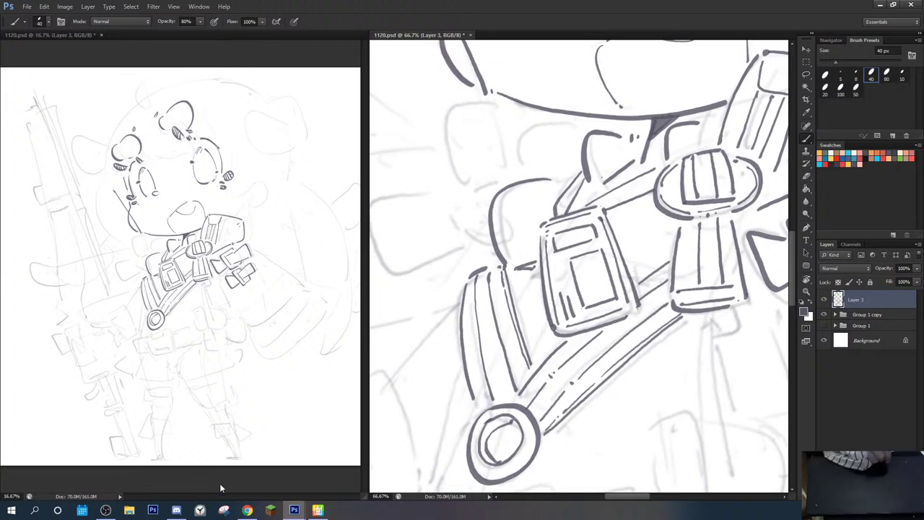
pyautogui.click(176, 509)
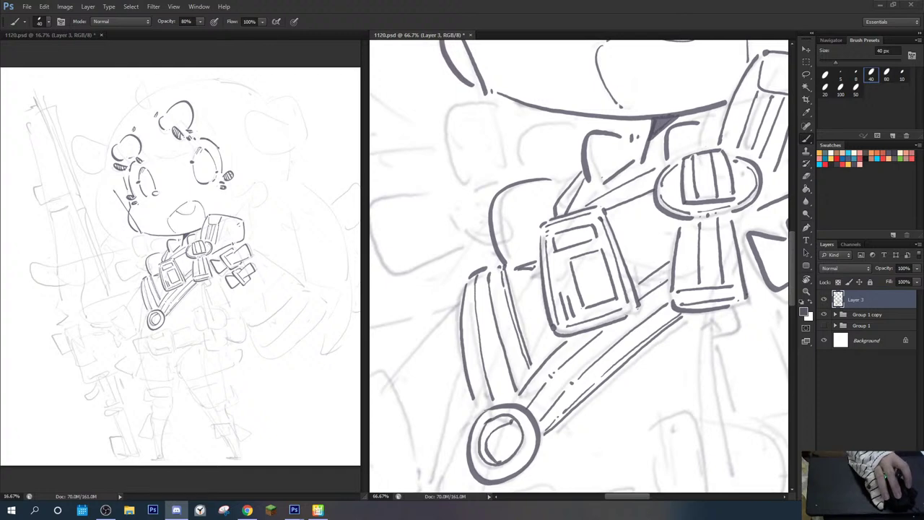
pyautogui.hotkey('alt', 'Tab')
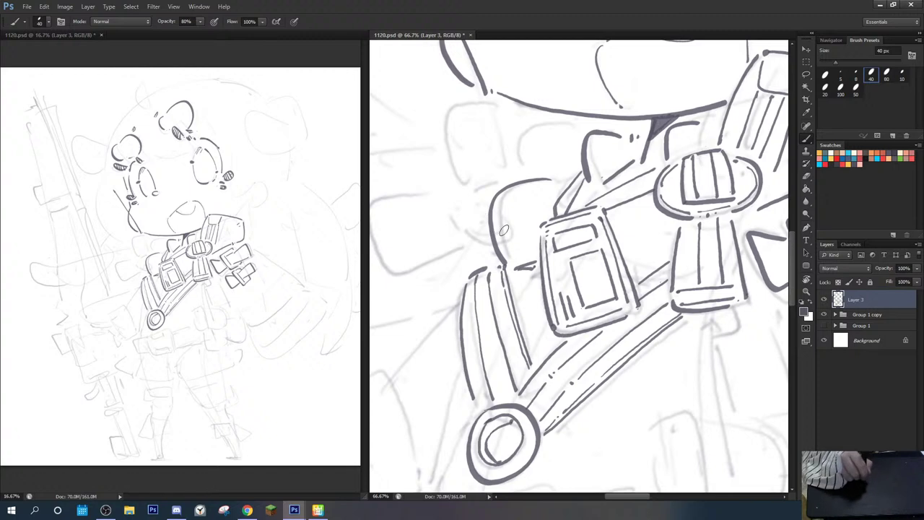
# Step: Ink the narrow collar flap below the jaw's left corner, with a parallel inner line along its outer edge
pyautogui.moveTo(504, 231); pyautogui.dragTo(547, 228)
pyautogui.moveTo(579, 167)
pyautogui.mouseDown()
pyautogui.moveTo(594, 340)
pyautogui.moveTo(689, 321)
pyautogui.moveTo(541, 232)
pyautogui.moveTo(505, 243)
pyautogui.mouseUp()
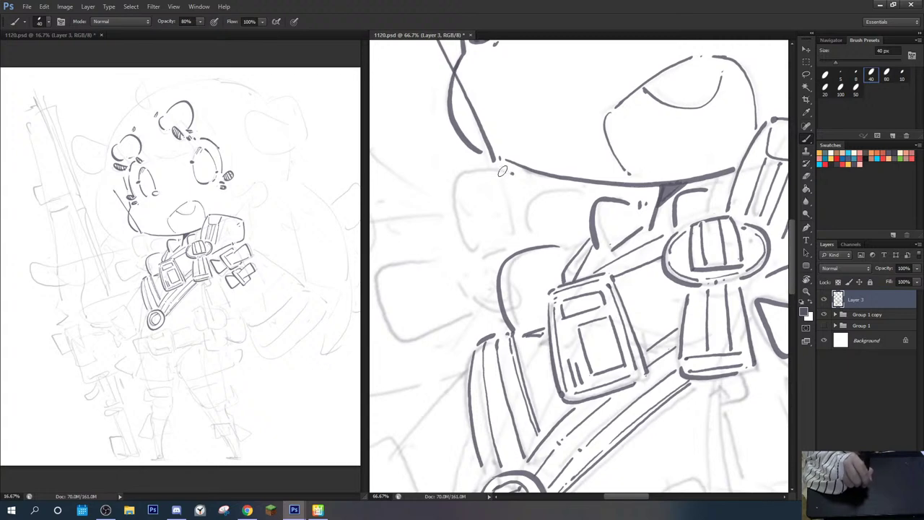
pyautogui.moveTo(502, 170)
pyautogui.mouseDown()
pyautogui.moveTo(471, 184)
pyautogui.moveTo(491, 242)
pyautogui.mouseUp()
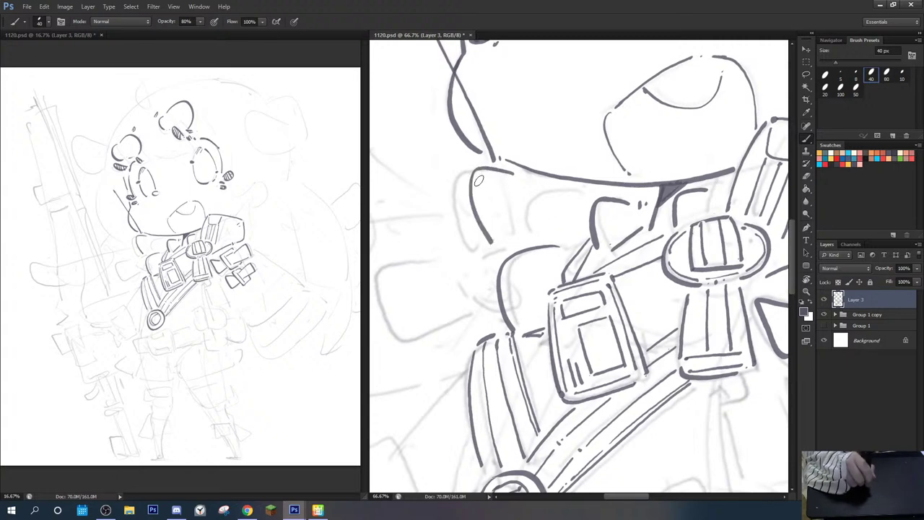
pyautogui.moveTo(480, 175)
pyautogui.mouseDown()
pyautogui.moveTo(476, 191)
pyautogui.moveTo(505, 245)
pyautogui.mouseUp()
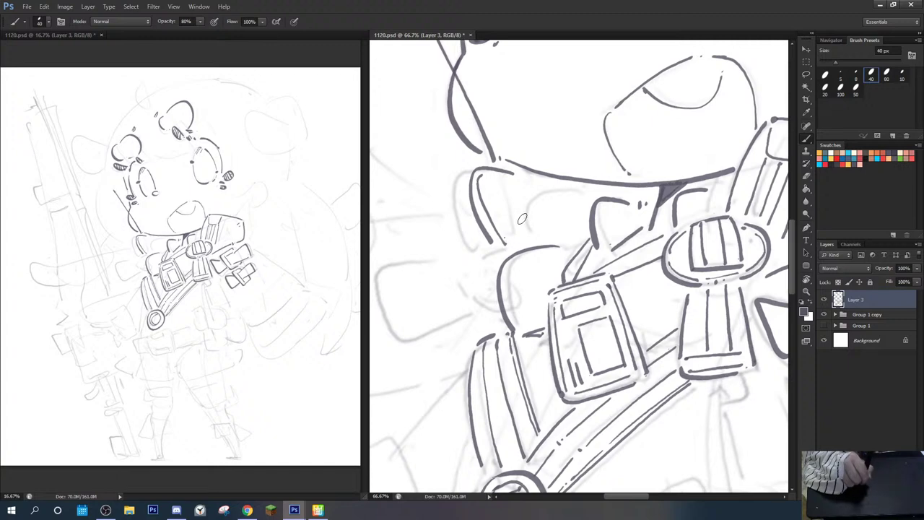
# Step: Erase the stripe lines on the shoulder strap above the oval brooch and re-ink them as cleaner lines
pyautogui.moveTo(584, 217)
pyautogui.mouseDown()
pyautogui.moveTo(675, 174)
pyautogui.moveTo(423, 212)
pyautogui.mouseUp()
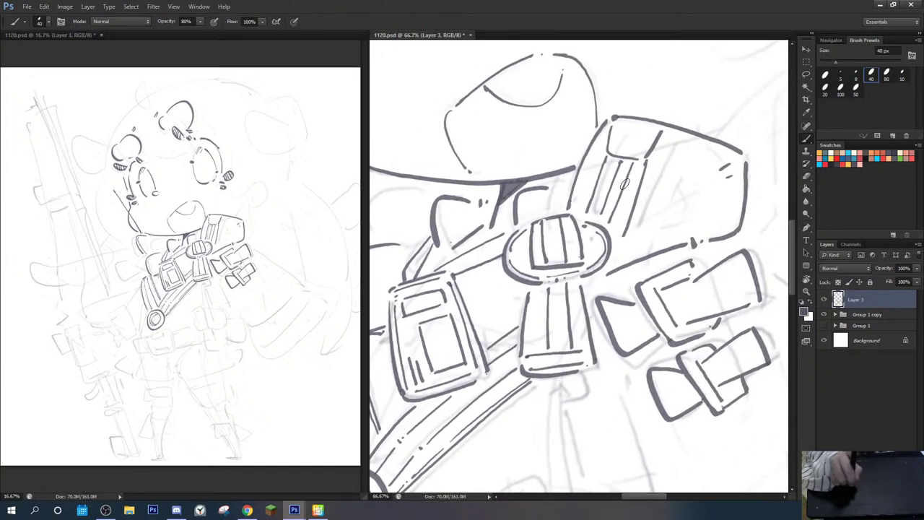
pyautogui.press('e')
pyautogui.moveTo(603, 170)
pyautogui.mouseDown()
pyautogui.moveTo(585, 209)
pyautogui.moveTo(610, 188)
pyautogui.moveTo(633, 196)
pyautogui.moveTo(644, 189)
pyautogui.moveTo(633, 227)
pyautogui.mouseUp()
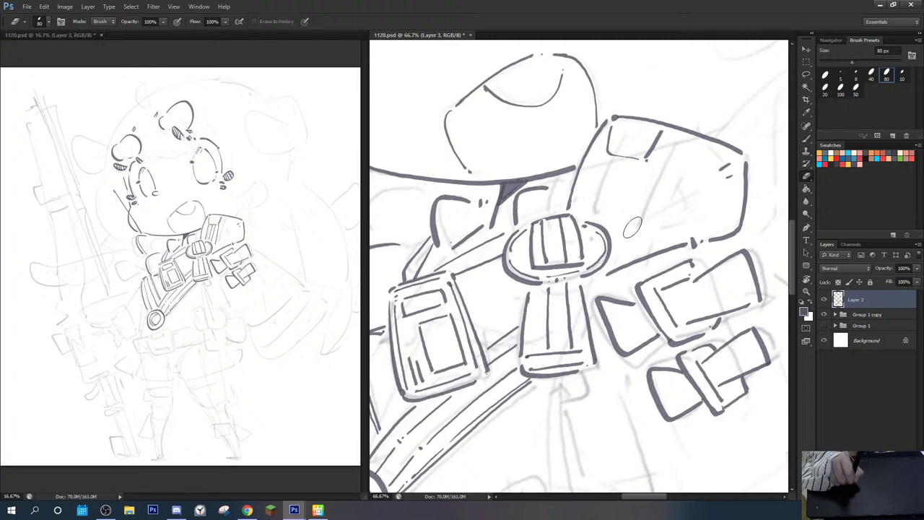
pyautogui.press('b')
pyautogui.moveTo(611, 165); pyautogui.dragTo(589, 221)
pyautogui.moveTo(632, 166); pyautogui.dragTo(612, 271)
pyautogui.moveTo(442, 281); pyautogui.dragTo(670, 233)
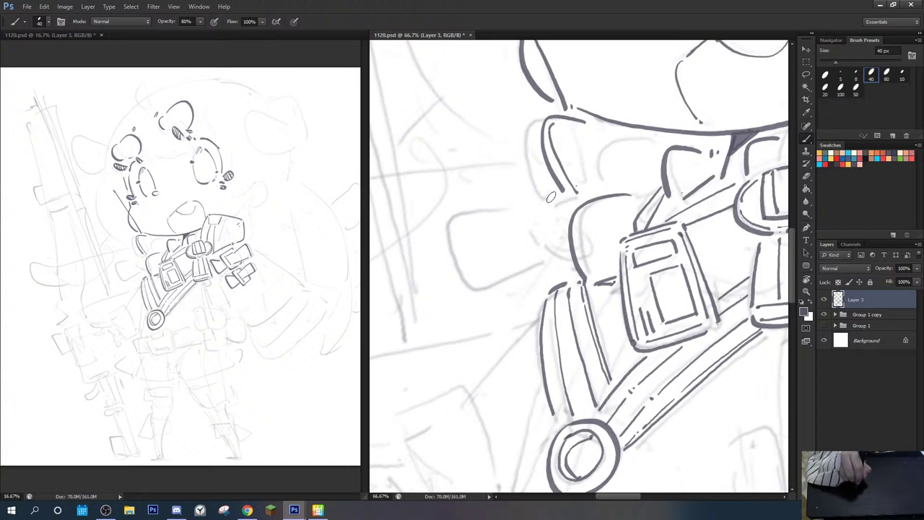
# Step: Ink the small oval ornament left of the rounded curve, with a slotted, striped inset inside it
pyautogui.moveTo(554, 193)
pyautogui.mouseDown()
pyautogui.moveTo(511, 217)
pyautogui.moveTo(569, 238)
pyautogui.mouseUp()
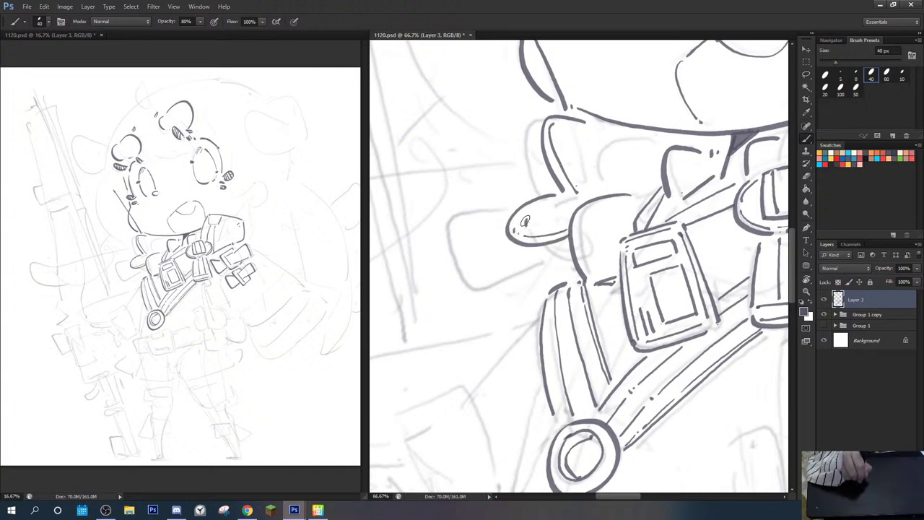
pyautogui.press('e')
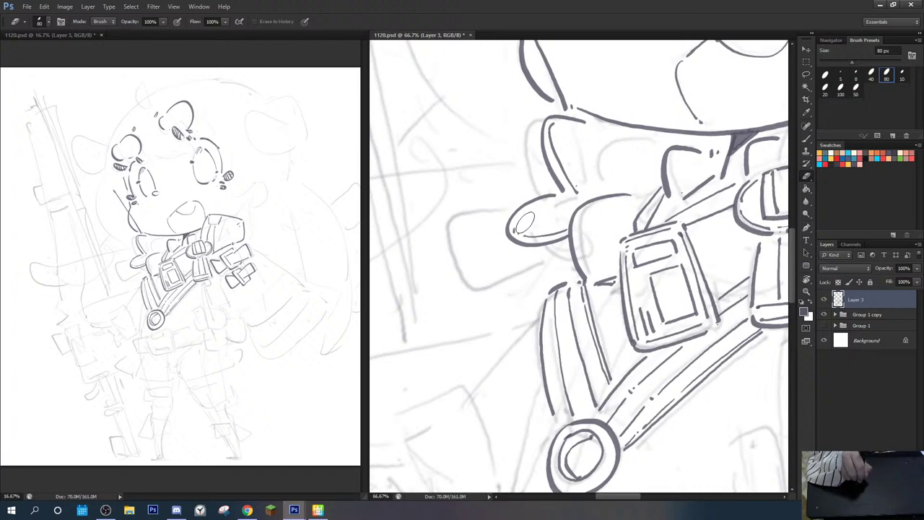
pyautogui.press('b')
pyautogui.moveTo(524, 219)
pyautogui.mouseDown()
pyautogui.moveTo(542, 205)
pyautogui.moveTo(544, 226)
pyautogui.moveTo(565, 214)
pyautogui.moveTo(548, 207)
pyautogui.moveTo(574, 199)
pyautogui.mouseUp()
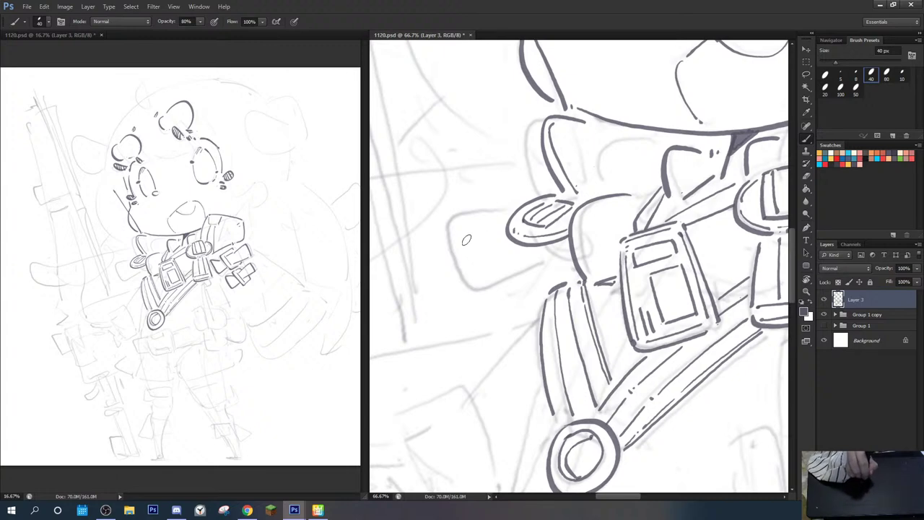
# Step: Ink the tapered ribbon piece extending left from the small oval ornament, with a doubled band along its outer end
pyautogui.moveTo(504, 217)
pyautogui.mouseDown()
pyautogui.moveTo(459, 230)
pyautogui.moveTo(492, 267)
pyautogui.moveTo(536, 244)
pyautogui.mouseUp()
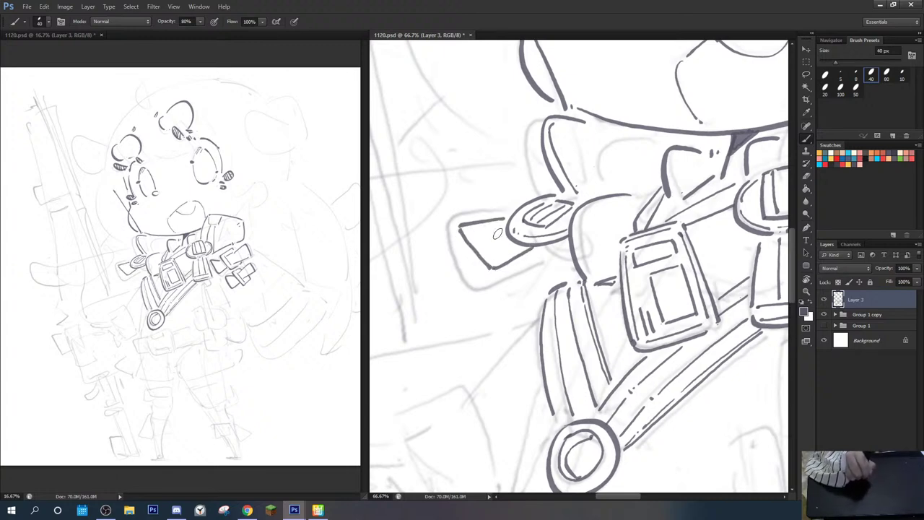
pyautogui.moveTo(453, 225)
pyautogui.mouseDown()
pyautogui.moveTo(433, 236)
pyautogui.moveTo(467, 285)
pyautogui.moveTo(491, 273)
pyautogui.mouseUp()
pyautogui.moveTo(441, 233)
pyautogui.mouseDown()
pyautogui.moveTo(478, 276)
pyautogui.moveTo(479, 244)
pyautogui.moveTo(467, 237)
pyautogui.moveTo(497, 230)
pyautogui.mouseUp()
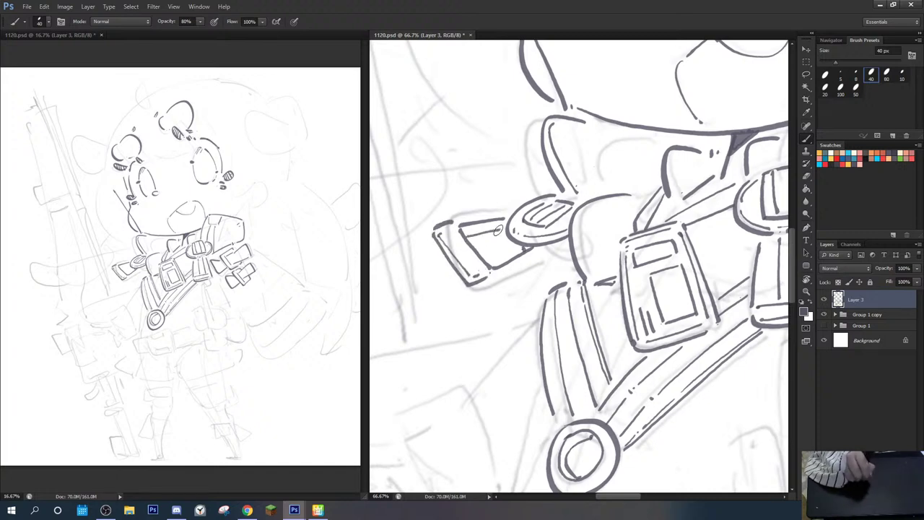
# Step: Darken the steep strap's lower inner corner and ink a small pointed accent where its upper end meets the rounded curve
pyautogui.moveTo(721, 263)
pyautogui.mouseDown()
pyautogui.moveTo(603, 306)
pyautogui.moveTo(609, 327)
pyautogui.mouseUp()
pyautogui.moveTo(515, 378); pyautogui.dragTo(566, 272)
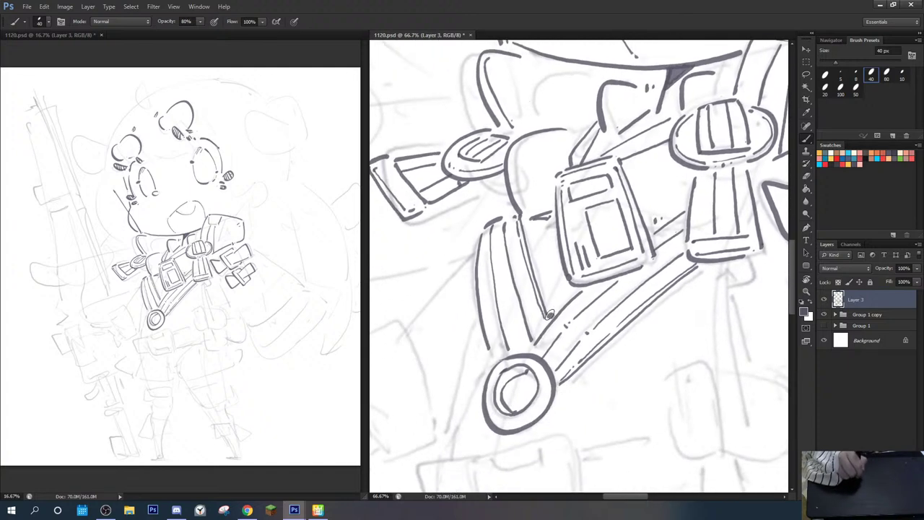
pyautogui.moveTo(505, 216)
pyautogui.mouseDown()
pyautogui.moveTo(538, 155)
pyautogui.moveTo(591, 116)
pyautogui.mouseUp()
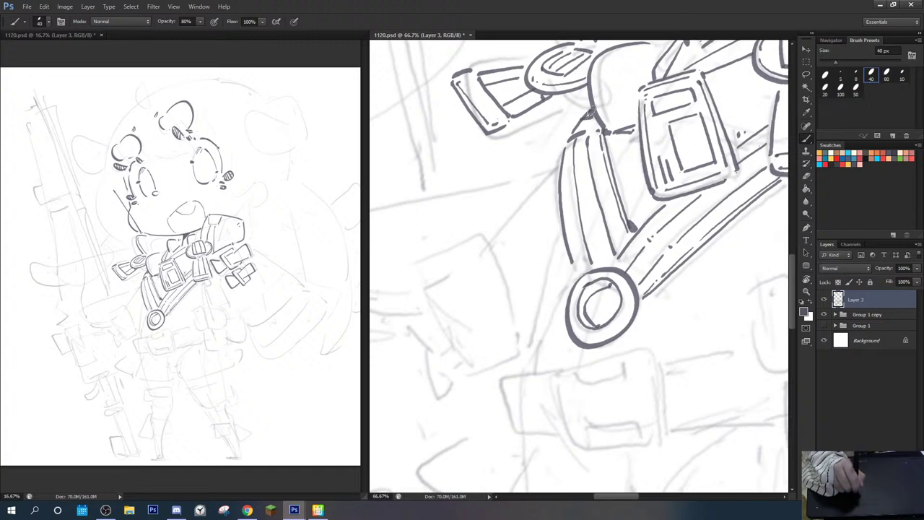
pyautogui.moveTo(574, 166); pyautogui.dragTo(606, 127)
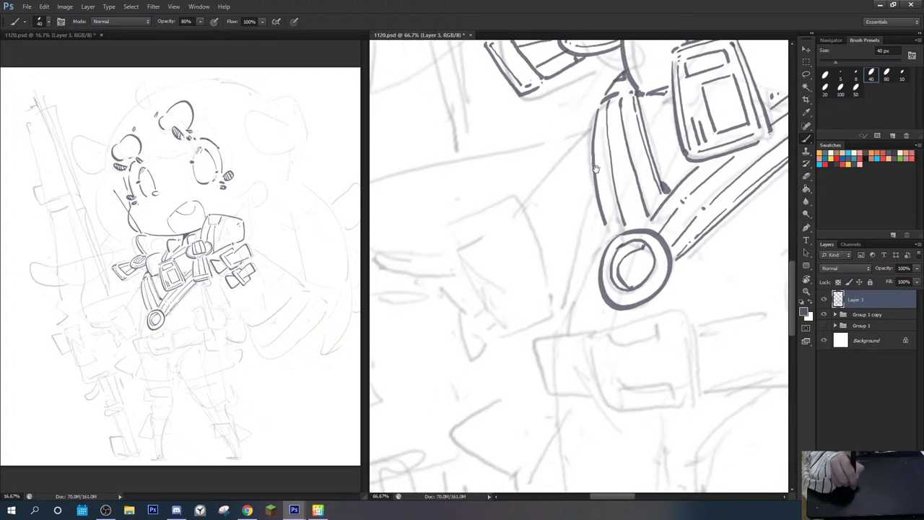
# Step: Ink the torso's side line down from the steep strap and the stepped tab left of the ring, with a line across the tab
pyautogui.moveTo(590, 202)
pyautogui.mouseDown()
pyautogui.moveTo(588, 195)
pyautogui.moveTo(566, 274)
pyautogui.mouseUp()
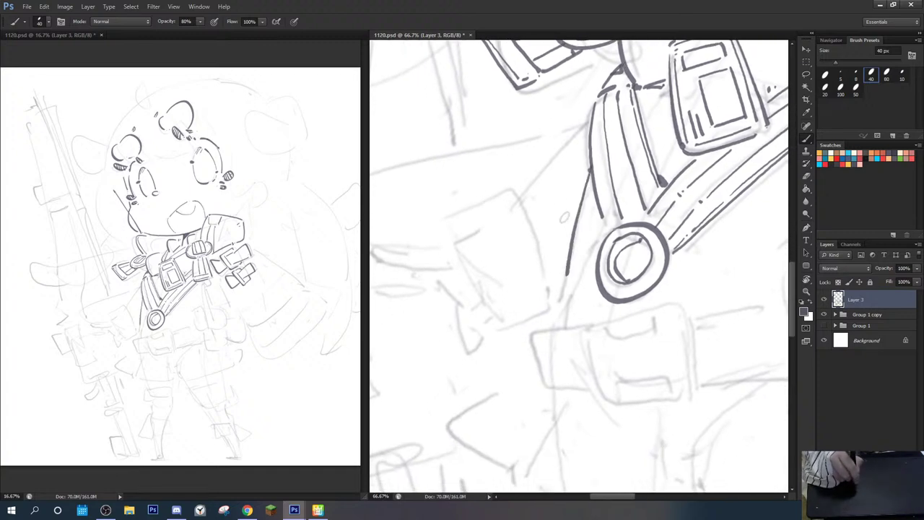
pyautogui.hotkey('ctrl', 'z')
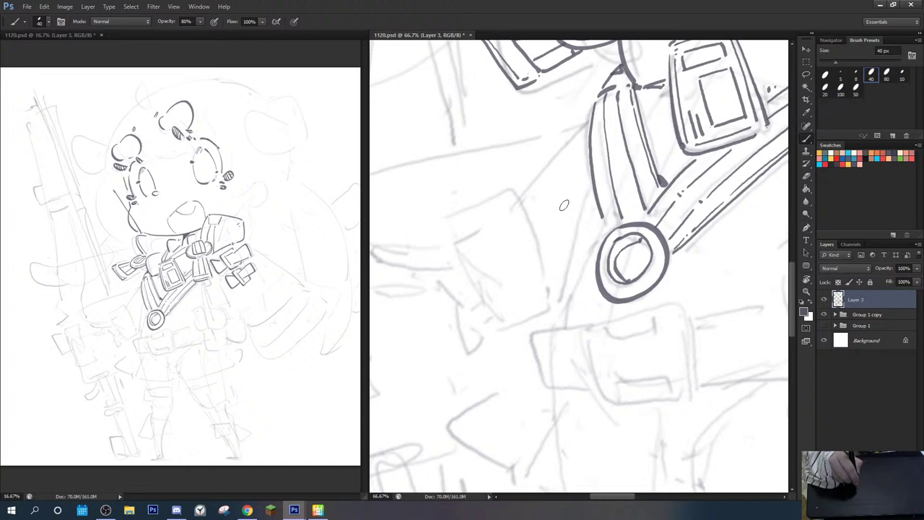
pyautogui.moveTo(590, 179)
pyautogui.mouseDown()
pyautogui.moveTo(561, 293)
pyautogui.moveTo(589, 292)
pyautogui.moveTo(516, 220)
pyautogui.mouseUp()
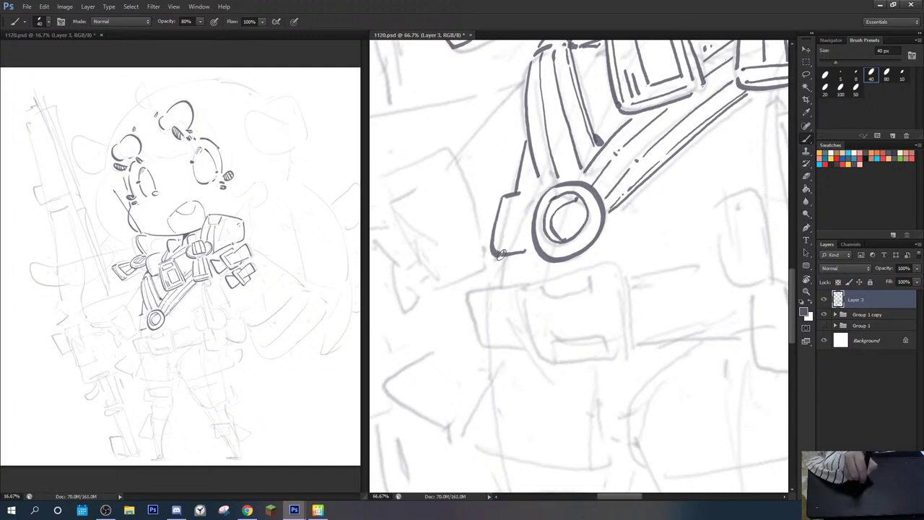
pyautogui.moveTo(586, 247); pyautogui.dragTo(481, 220)
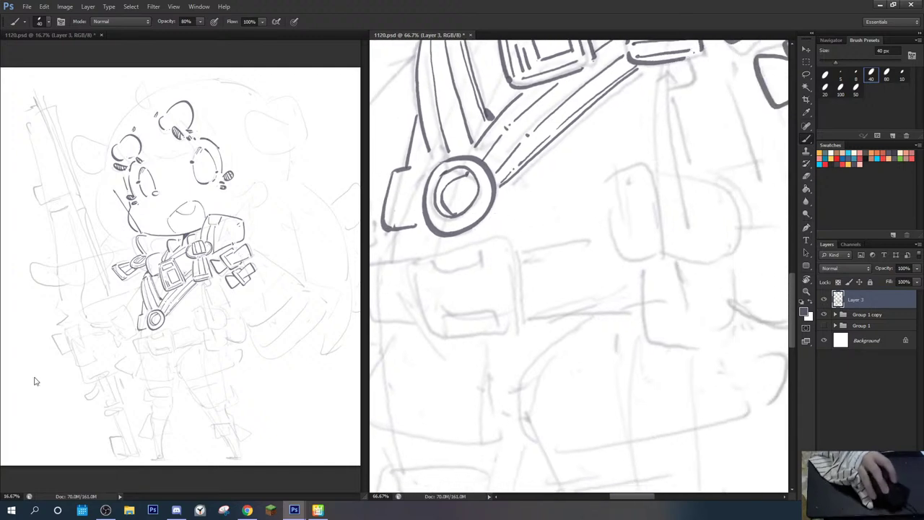
pyautogui.hotkey('ctrl', 'Tab')
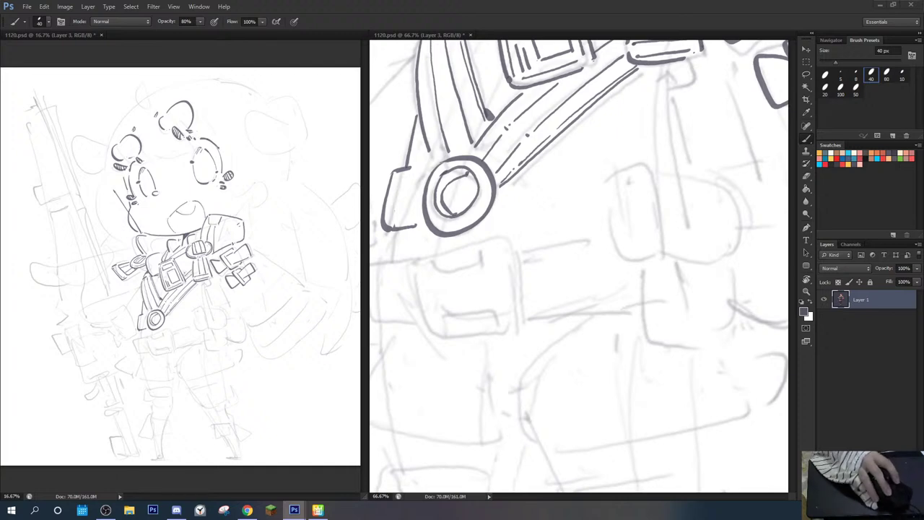
pyautogui.click(594, 315)
pyautogui.moveTo(595, 301); pyautogui.dragTo(695, 283)
pyautogui.moveTo(489, 179); pyautogui.dragTo(512, 175)
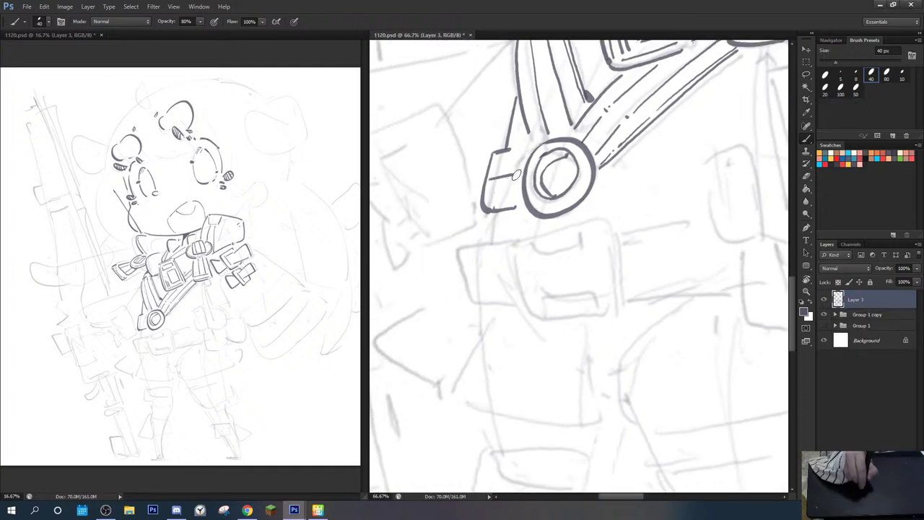
# Step: Ink a short horizontal line extending right from the diagonal strap beside the ring, and trim its right end
pyautogui.moveTo(632, 161)
pyautogui.mouseDown()
pyautogui.moveTo(559, 159)
pyautogui.moveTo(638, 143)
pyautogui.mouseUp()
pyautogui.hscroll(2, 577, 148)
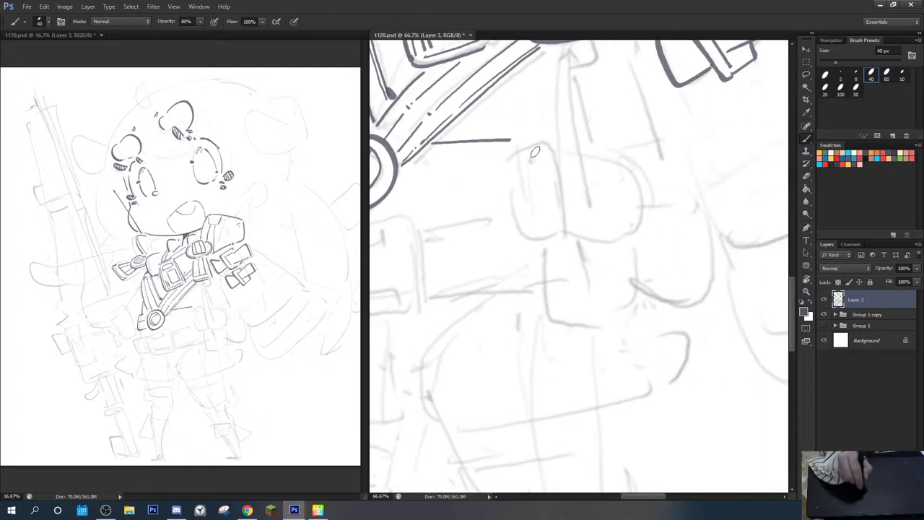
pyautogui.press('e')
pyautogui.moveTo(555, 150)
pyautogui.mouseDown()
pyautogui.moveTo(523, 157)
pyautogui.moveTo(553, 145)
pyautogui.mouseUp()
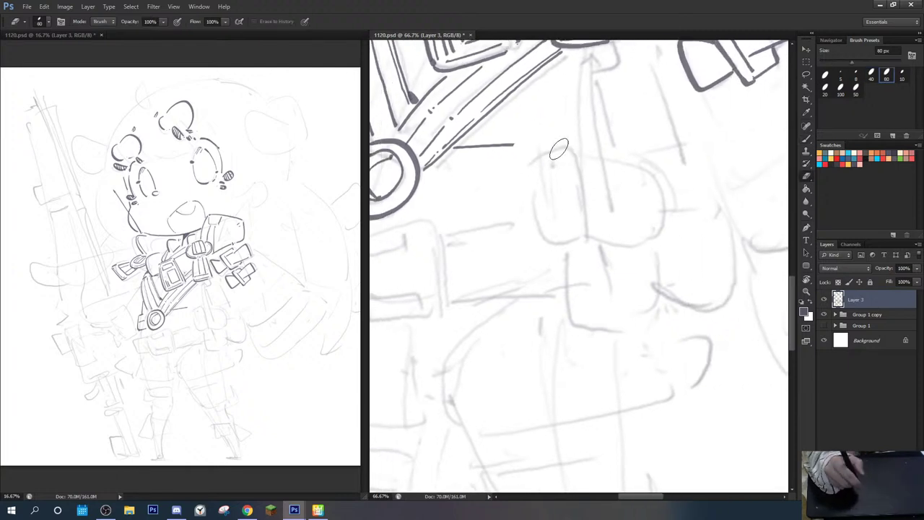
pyautogui.scroll(2, 578, 166)
pyautogui.press('b')
pyautogui.press('e')
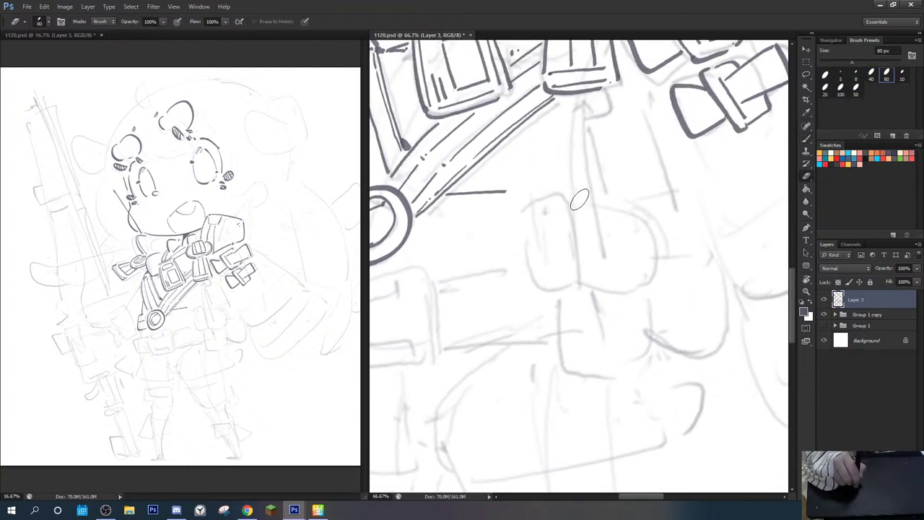
# Step: Ink the lower pouch's front corner and side edge, continuing into a double-lined band around its base
pyautogui.press('b')
pyautogui.moveTo(545, 187)
pyautogui.mouseDown()
pyautogui.moveTo(554, 185)
pyautogui.moveTo(571, 267)
pyautogui.mouseUp()
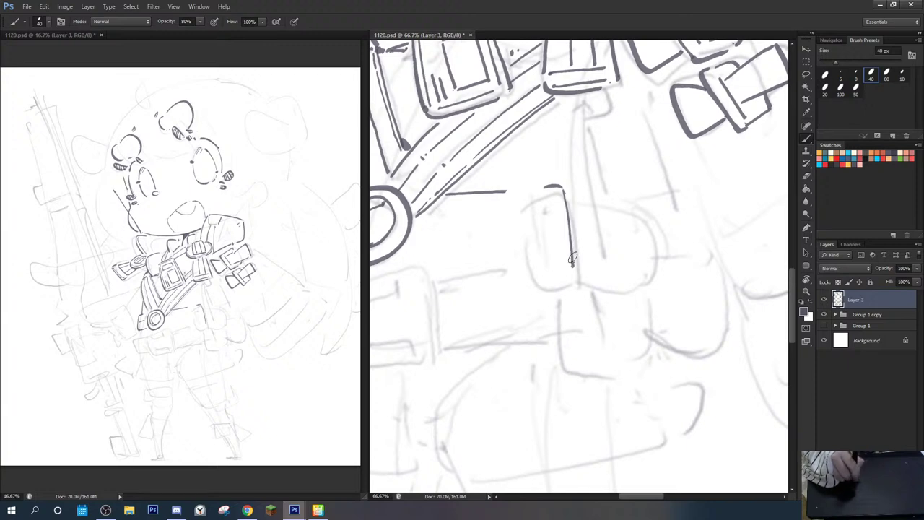
pyautogui.press('e')
pyautogui.moveTo(573, 216)
pyautogui.mouseDown()
pyautogui.moveTo(567, 209)
pyautogui.moveTo(578, 269)
pyautogui.moveTo(596, 297)
pyautogui.moveTo(640, 295)
pyautogui.mouseUp()
pyautogui.press('b')
pyautogui.moveTo(567, 178)
pyautogui.mouseDown()
pyautogui.moveTo(583, 193)
pyautogui.moveTo(598, 265)
pyautogui.moveTo(648, 282)
pyautogui.moveTo(653, 292)
pyautogui.mouseUp()
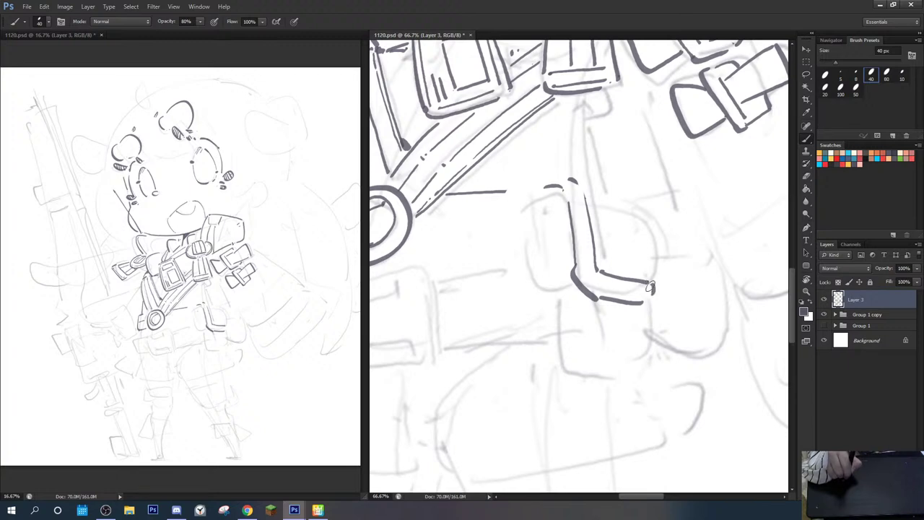
# Step: Ink the lower pouch's front panel outline, an inner line along its side edge, and the doubled curved top edge
pyautogui.moveTo(586, 186)
pyautogui.mouseDown()
pyautogui.moveTo(644, 207)
pyautogui.moveTo(653, 273)
pyautogui.mouseUp()
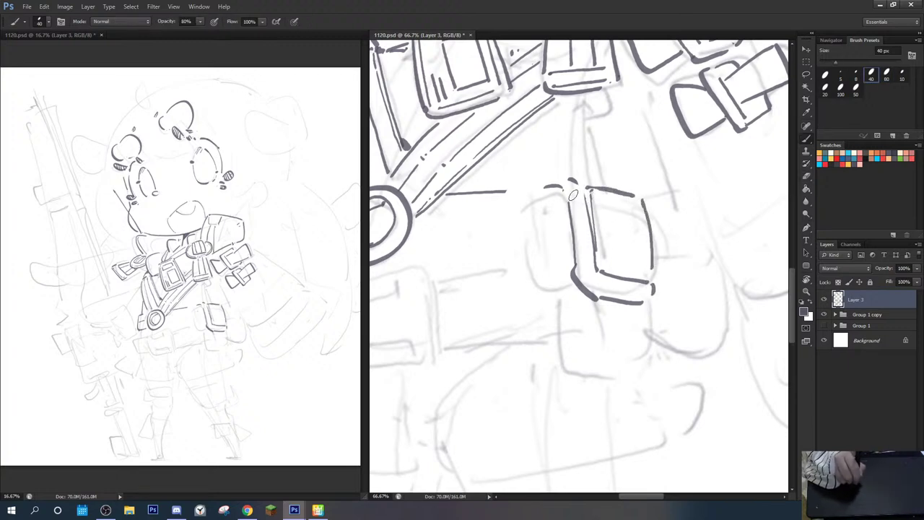
pyautogui.moveTo(572, 203); pyautogui.dragTo(586, 292)
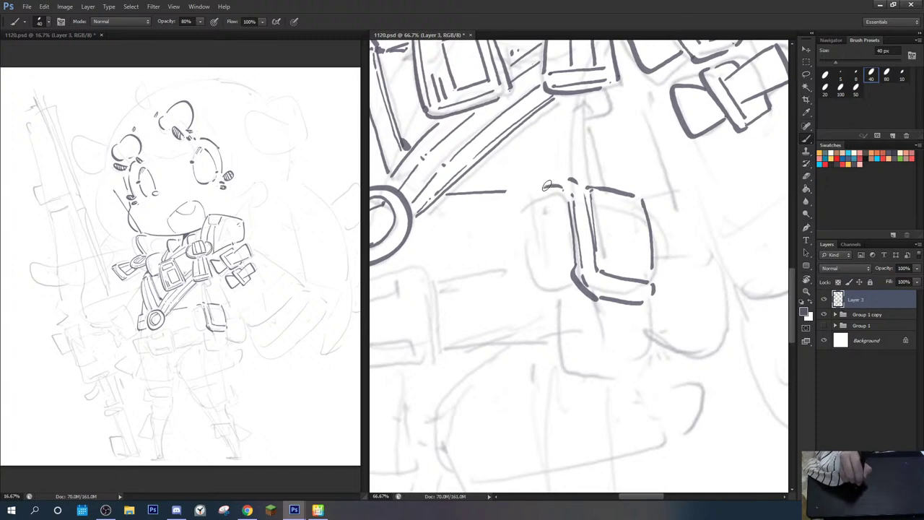
pyautogui.moveTo(547, 185)
pyautogui.mouseDown()
pyautogui.moveTo(528, 180)
pyautogui.moveTo(519, 197)
pyautogui.mouseUp()
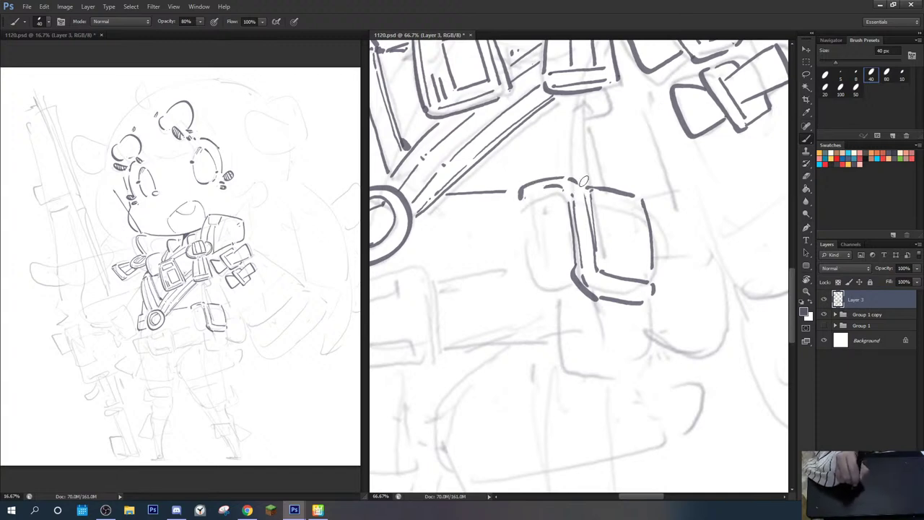
pyautogui.moveTo(584, 181); pyautogui.dragTo(633, 193)
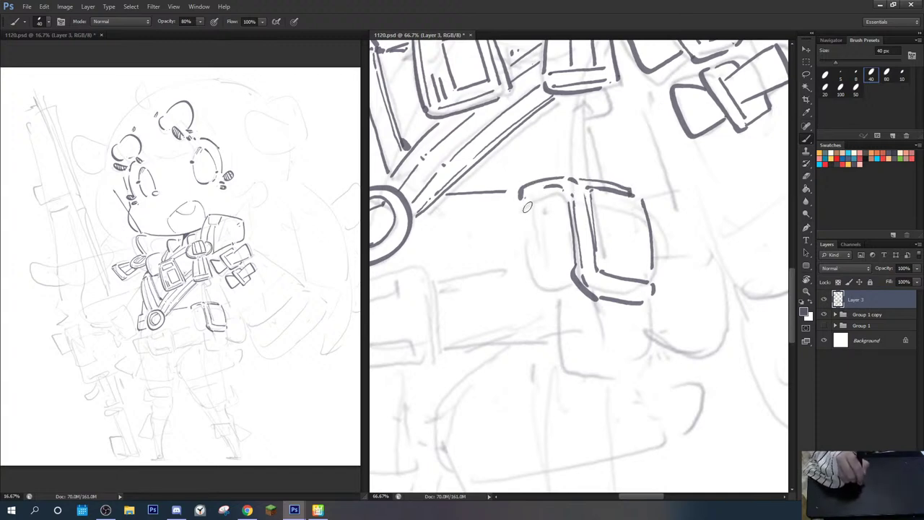
# Step: Ink the lower pouch's side face with a doubled flap edge, a long side line, the base and the corner line below the band
pyautogui.moveTo(521, 200); pyautogui.dragTo(570, 227)
pyautogui.moveTo(531, 195)
pyautogui.mouseDown()
pyautogui.moveTo(564, 215)
pyautogui.moveTo(526, 212)
pyautogui.moveTo(540, 328)
pyautogui.moveTo(569, 342)
pyautogui.moveTo(615, 338)
pyautogui.moveTo(604, 340)
pyautogui.moveTo(637, 335)
pyautogui.moveTo(638, 319)
pyautogui.moveTo(600, 333)
pyautogui.mouseUp()
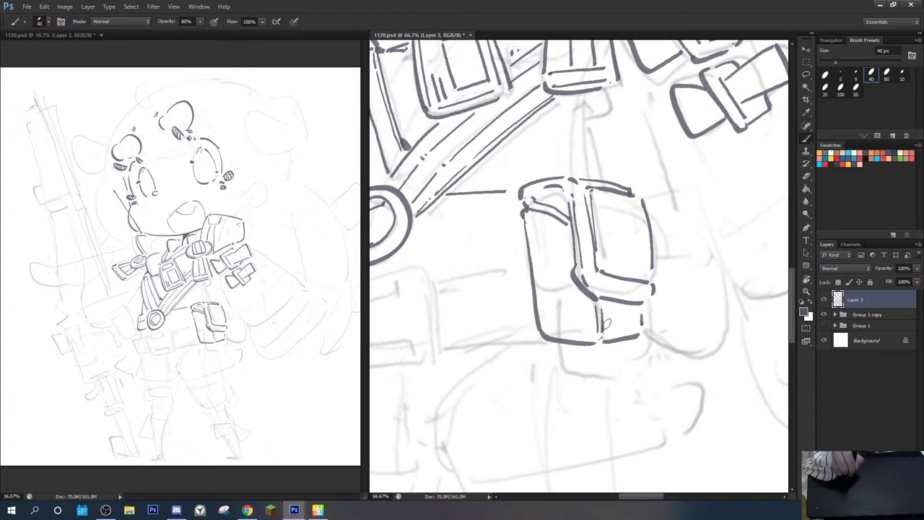
pyautogui.moveTo(640, 309)
pyautogui.mouseDown()
pyautogui.moveTo(635, 334)
pyautogui.moveTo(651, 332)
pyautogui.moveTo(655, 316)
pyautogui.mouseUp()
# Step: Ink a second pouch to the right of the front panel, with a doubled band across it and a short boxed base
pyautogui.press('b')
pyautogui.moveTo(652, 203)
pyautogui.mouseDown()
pyautogui.moveTo(658, 272)
pyautogui.moveTo(704, 200)
pyautogui.moveTo(710, 253)
pyautogui.mouseUp()
pyautogui.moveTo(659, 273)
pyautogui.mouseDown()
pyautogui.moveTo(713, 266)
pyautogui.moveTo(719, 290)
pyautogui.mouseUp()
pyautogui.moveTo(658, 293)
pyautogui.mouseDown()
pyautogui.moveTo(713, 292)
pyautogui.moveTo(714, 336)
pyautogui.mouseUp()
pyautogui.moveTo(656, 326)
pyautogui.mouseDown()
pyautogui.moveTo(659, 338)
pyautogui.moveTo(713, 334)
pyautogui.mouseUp()
pyautogui.press('e')
pyautogui.press('b')
pyautogui.moveTo(709, 293); pyautogui.dragTo(717, 289)
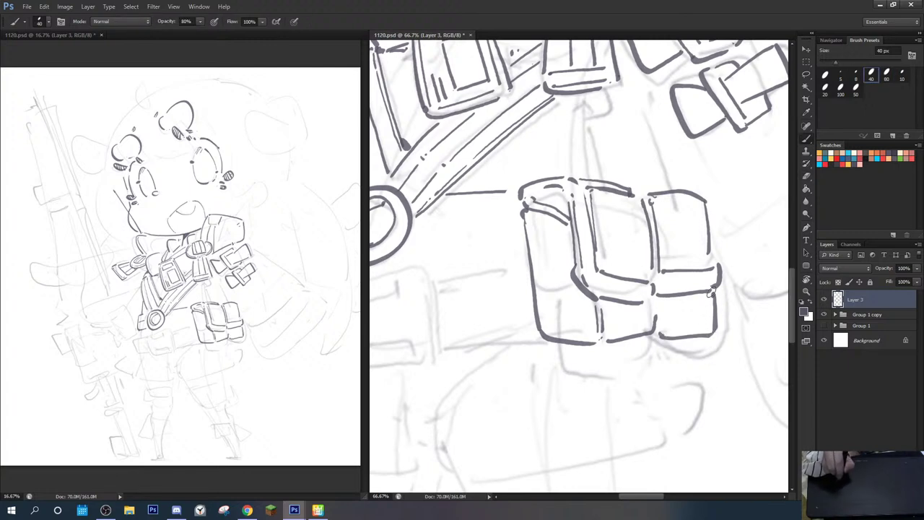
# Step: Erase the lower part of the first pouch's outer side line and its rounded bottom corner
pyautogui.moveTo(683, 261); pyautogui.dragTo(676, 313)
pyautogui.moveTo(576, 324); pyautogui.dragTo(697, 282)
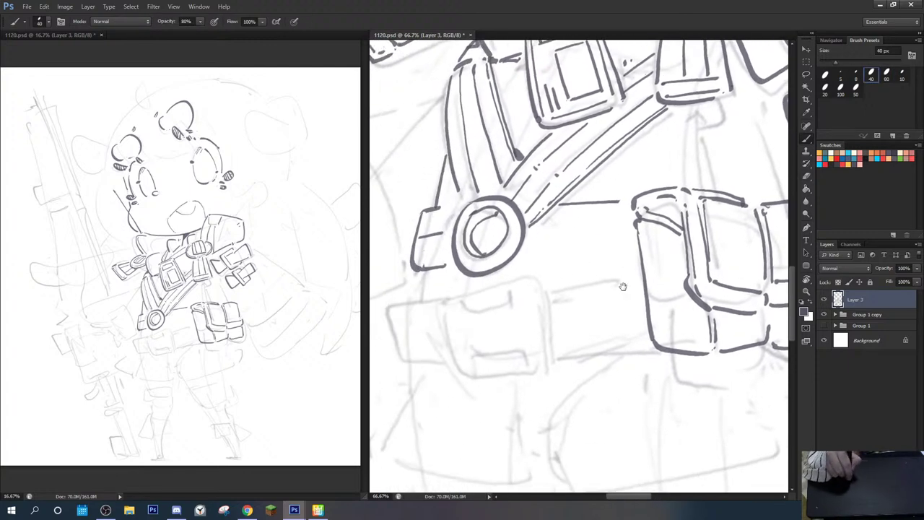
pyautogui.moveTo(623, 286); pyautogui.dragTo(585, 267)
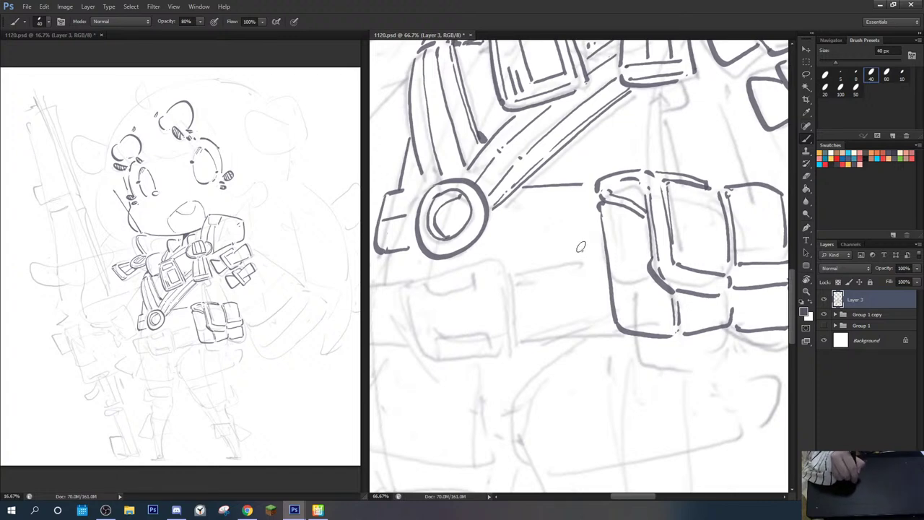
pyautogui.press('e')
pyautogui.moveTo(594, 250); pyautogui.dragTo(615, 318)
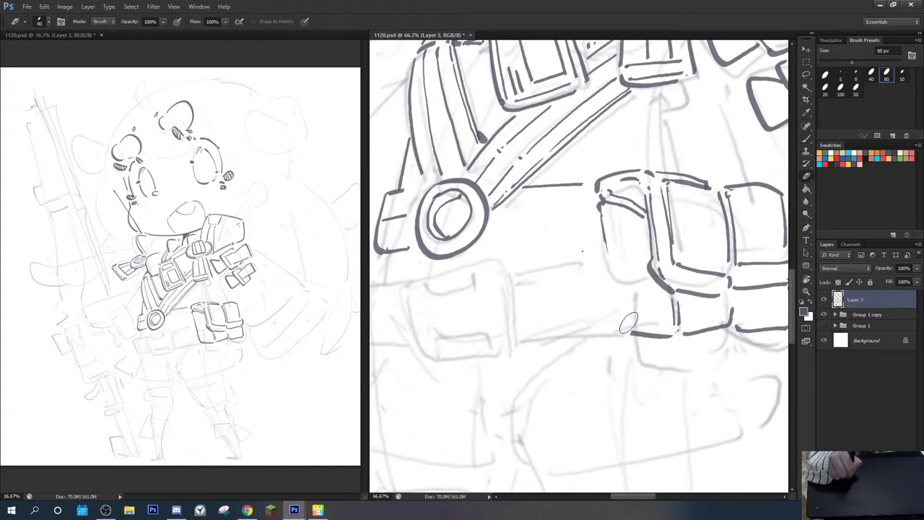
# Step: Ink a round canister with a small cap and angled lever overlapping the first pouch's bottom corner
pyautogui.press('b')
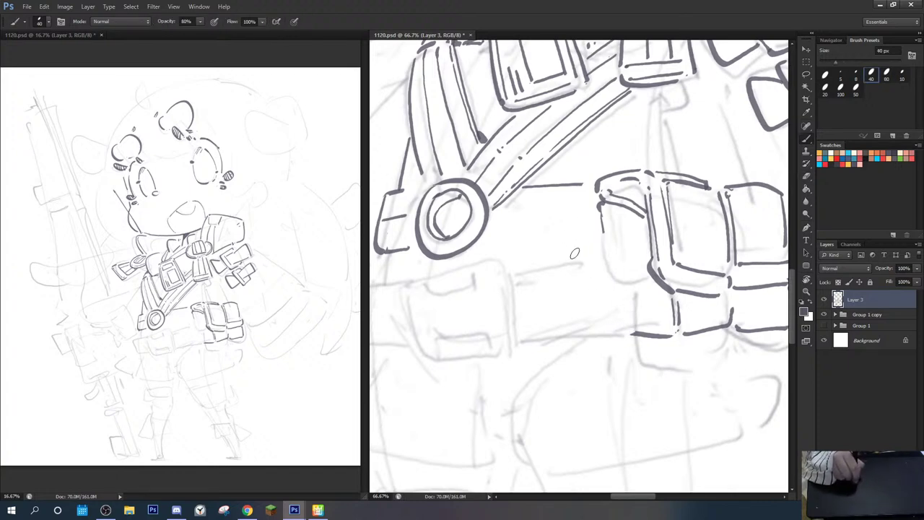
pyautogui.moveTo(573, 253)
pyautogui.mouseDown()
pyautogui.moveTo(615, 247)
pyautogui.moveTo(631, 292)
pyautogui.mouseUp()
pyautogui.moveTo(618, 250)
pyautogui.mouseDown()
pyautogui.moveTo(632, 283)
pyautogui.moveTo(597, 284)
pyautogui.moveTo(639, 314)
pyautogui.mouseUp()
pyautogui.hotkey('ctrl', 'z')
pyautogui.hotkey('ctrl', 'z')
pyautogui.hotkey('ctrl', 'z')
pyautogui.moveTo(589, 271)
pyautogui.mouseDown()
pyautogui.moveTo(572, 307)
pyautogui.moveTo(641, 286)
pyautogui.mouseUp()
pyautogui.hotkey('ctrl', 'z')
pyautogui.moveTo(589, 271); pyautogui.dragTo(638, 287)
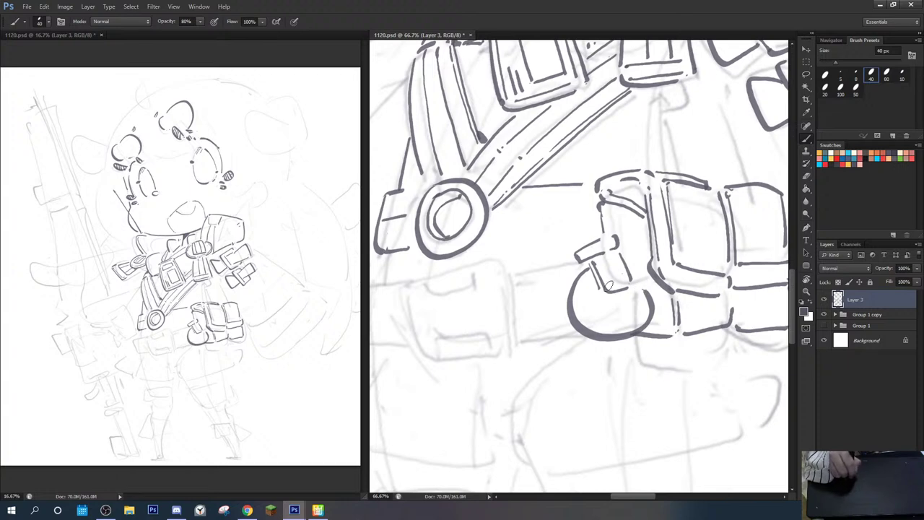
# Step: Ink diagonal band lines with short crosslines inside the round canister
pyautogui.press('e')
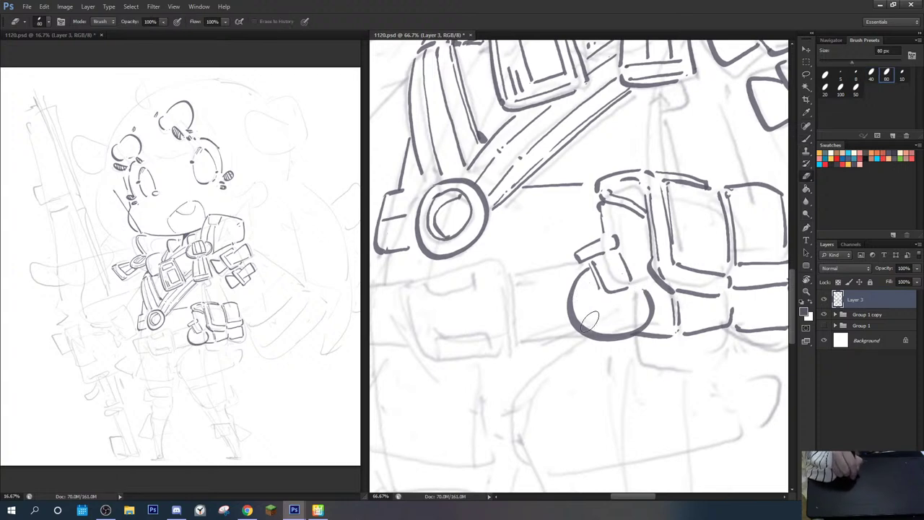
pyautogui.press('b')
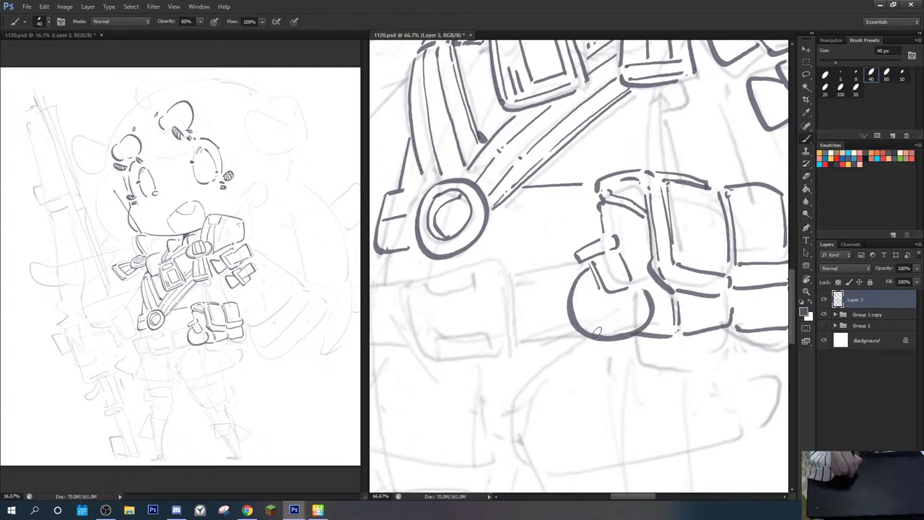
pyautogui.moveTo(611, 320); pyautogui.dragTo(638, 297)
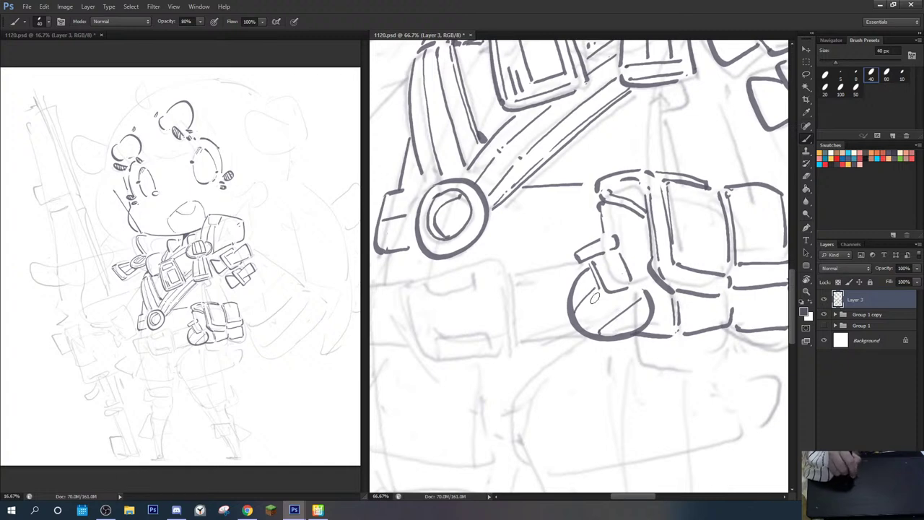
pyautogui.moveTo(591, 327); pyautogui.dragTo(629, 296)
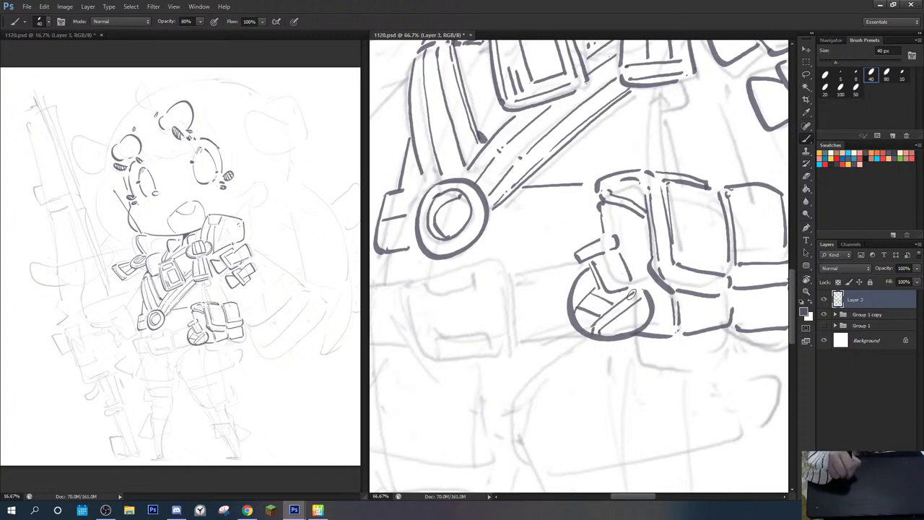
pyautogui.moveTo(710, 312)
pyautogui.mouseDown()
pyautogui.moveTo(616, 292)
pyautogui.moveTo(643, 307)
pyautogui.moveTo(727, 297)
pyautogui.mouseUp()
# Step: Ink two interlocking oval links standing upright just left of the round canister
pyautogui.moveTo(597, 249); pyautogui.dragTo(659, 236)
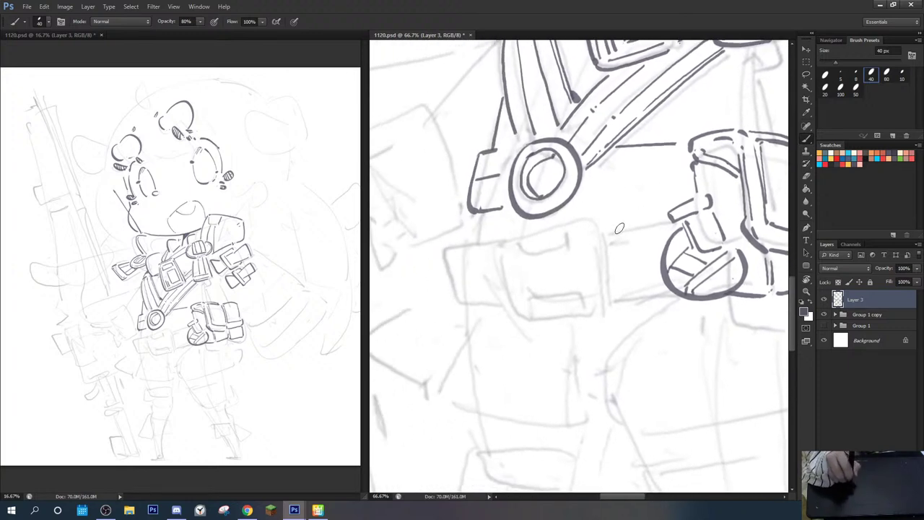
pyautogui.press('e')
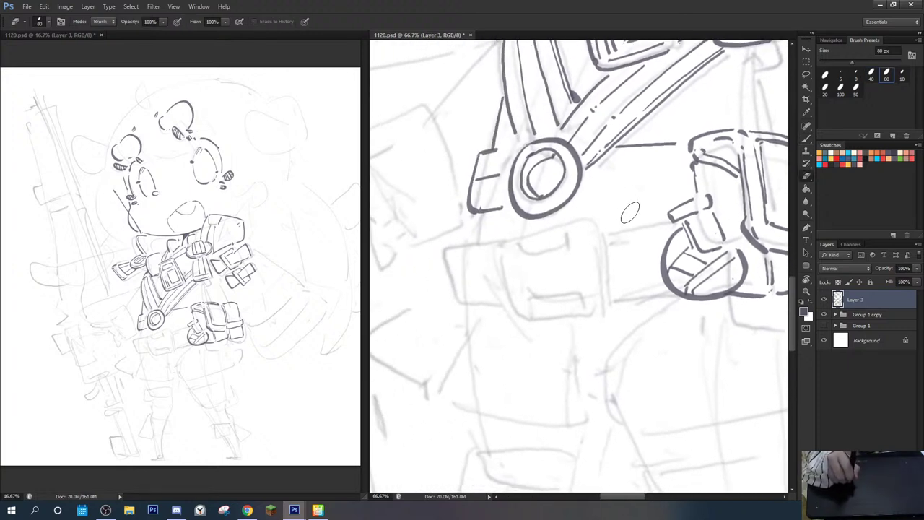
pyautogui.press('b')
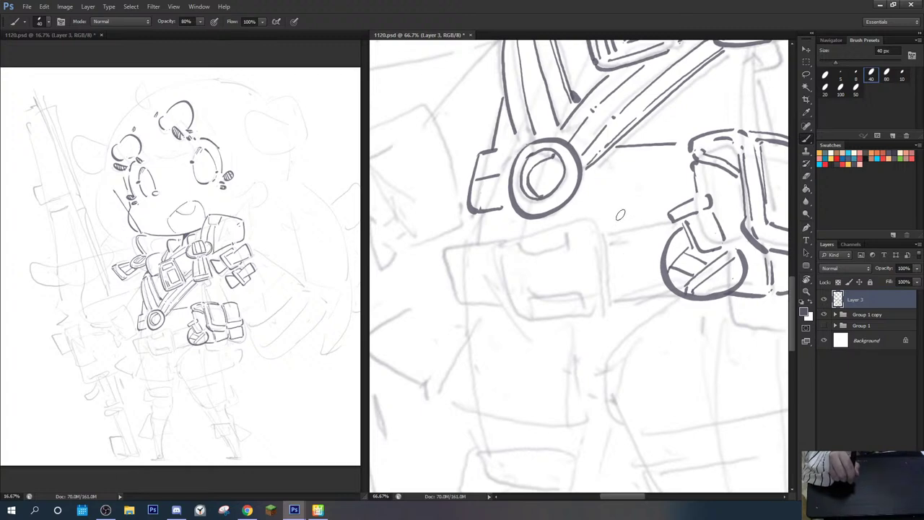
pyautogui.moveTo(620, 214); pyautogui.dragTo(620, 259)
pyautogui.moveTo(619, 215)
pyautogui.mouseDown()
pyautogui.moveTo(643, 219)
pyautogui.moveTo(626, 253)
pyautogui.moveTo(645, 300)
pyautogui.mouseUp()
pyautogui.moveTo(639, 263)
pyautogui.mouseDown()
pyautogui.moveTo(629, 302)
pyautogui.moveTo(621, 272)
pyautogui.moveTo(617, 300)
pyautogui.moveTo(643, 311)
pyautogui.mouseUp()
# Step: Ink the long edges and squared end of the strap running below the canister and pouches
pyautogui.press('r')
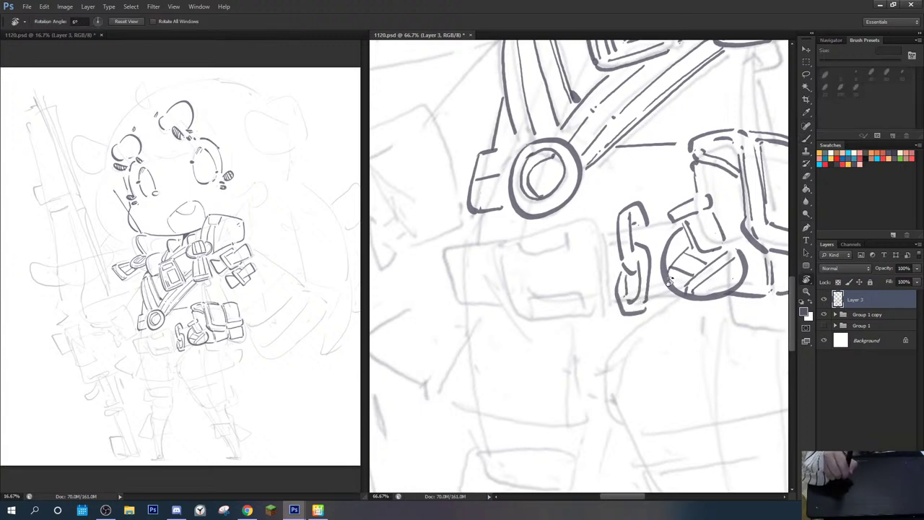
pyautogui.moveTo(703, 241); pyautogui.dragTo(704, 284)
pyautogui.press('space')
pyautogui.moveTo(710, 328)
pyautogui.mouseDown()
pyautogui.moveTo(572, 226)
pyautogui.moveTo(573, 201)
pyautogui.mouseUp()
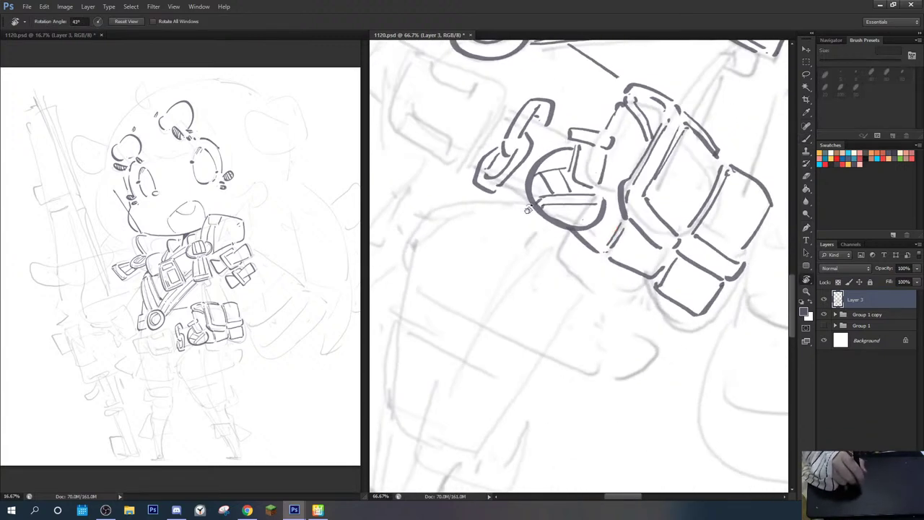
pyautogui.press('b')
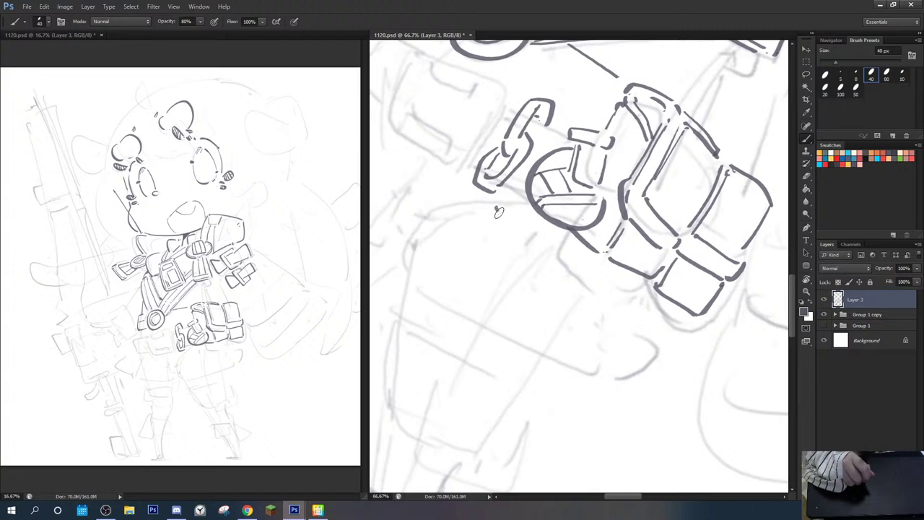
pyautogui.press('e')
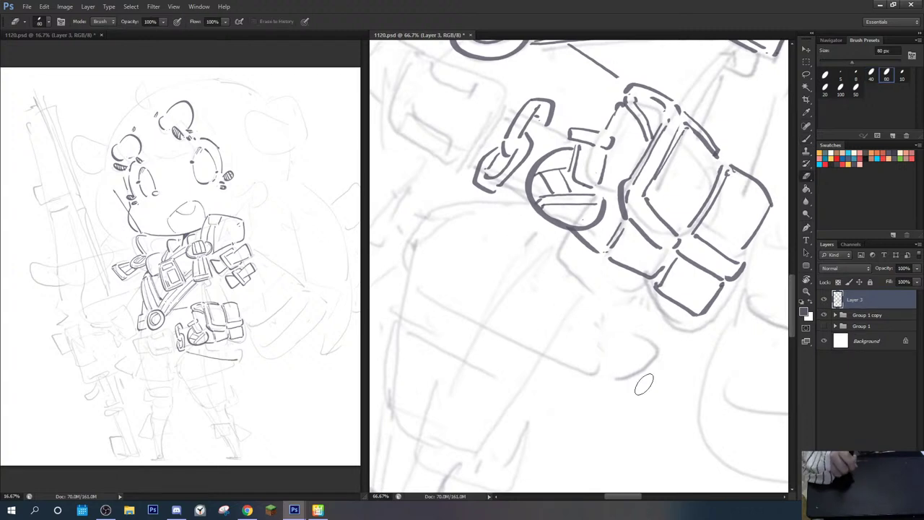
pyautogui.press('b')
pyautogui.moveTo(495, 210)
pyautogui.mouseDown()
pyautogui.moveTo(587, 356)
pyautogui.moveTo(625, 390)
pyautogui.moveTo(664, 363)
pyautogui.mouseUp()
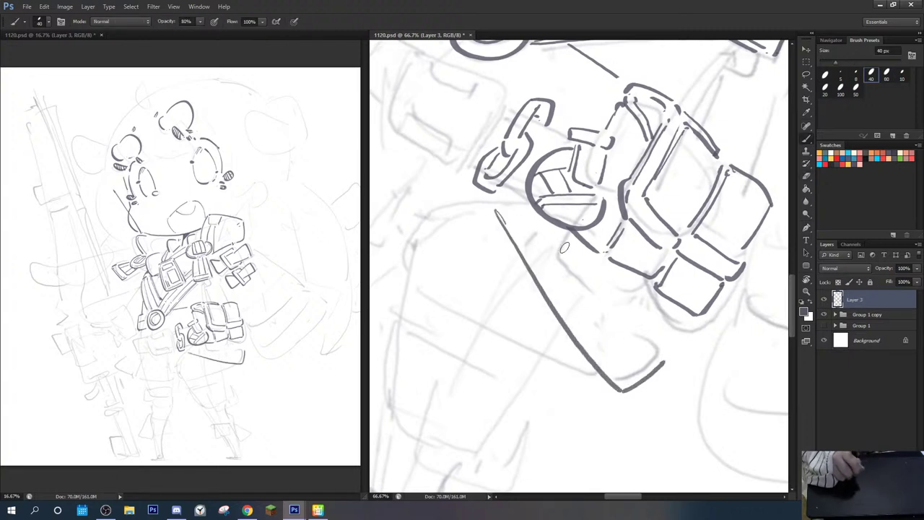
pyautogui.moveTo(558, 232); pyautogui.dragTo(667, 356)
# Step: Ink a loop across the strap below the canister, clear the strap edges inside it, and add a broken inner line along the upper edge
pyautogui.press('e')
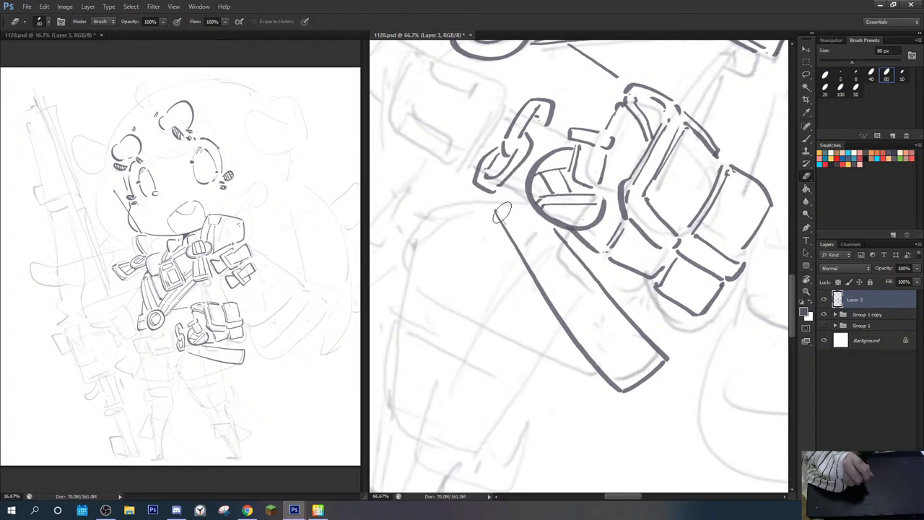
pyautogui.press('r')
pyautogui.moveTo(511, 254)
pyautogui.mouseDown()
pyautogui.moveTo(521, 278)
pyautogui.moveTo(520, 256)
pyautogui.moveTo(535, 278)
pyautogui.moveTo(567, 251)
pyautogui.moveTo(557, 263)
pyautogui.moveTo(566, 264)
pyautogui.moveTo(534, 291)
pyautogui.moveTo(543, 299)
pyautogui.mouseUp()
pyautogui.press('e')
pyautogui.press('b')
pyautogui.moveTo(544, 296)
pyautogui.mouseDown()
pyautogui.moveTo(574, 270)
pyautogui.moveTo(532, 296)
pyautogui.moveTo(569, 247)
pyautogui.mouseUp()
pyautogui.press('e')
pyautogui.press('b')
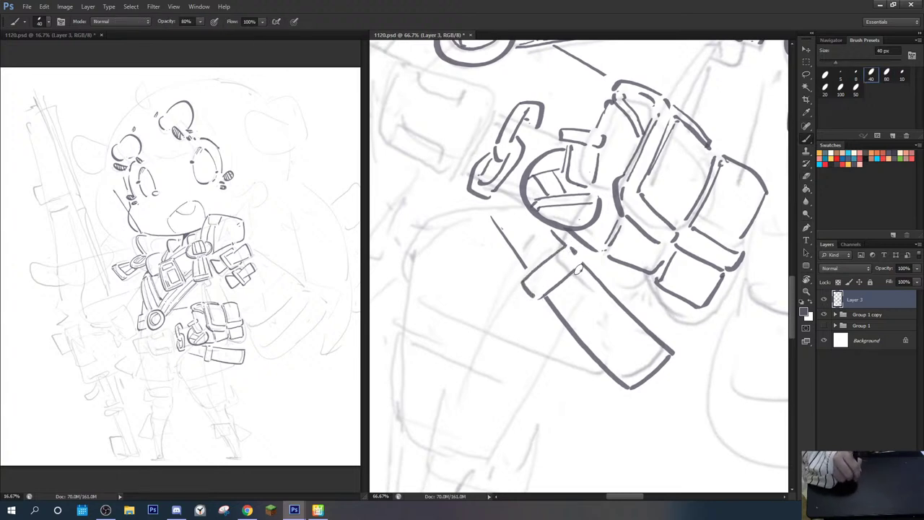
pyautogui.press('e')
pyautogui.press('b')
pyautogui.moveTo(590, 281)
pyautogui.mouseDown()
pyautogui.moveTo(662, 355)
pyautogui.moveTo(551, 242)
pyautogui.moveTo(653, 329)
pyautogui.moveTo(654, 296)
pyautogui.mouseUp()
# Step: Ink short slanted lines joining the underside of the pouches to the strap's squared end
pyautogui.press('r')
pyautogui.moveTo(665, 343)
pyautogui.mouseDown()
pyautogui.moveTo(661, 264)
pyautogui.moveTo(692, 280)
pyautogui.mouseUp()
pyautogui.press('b')
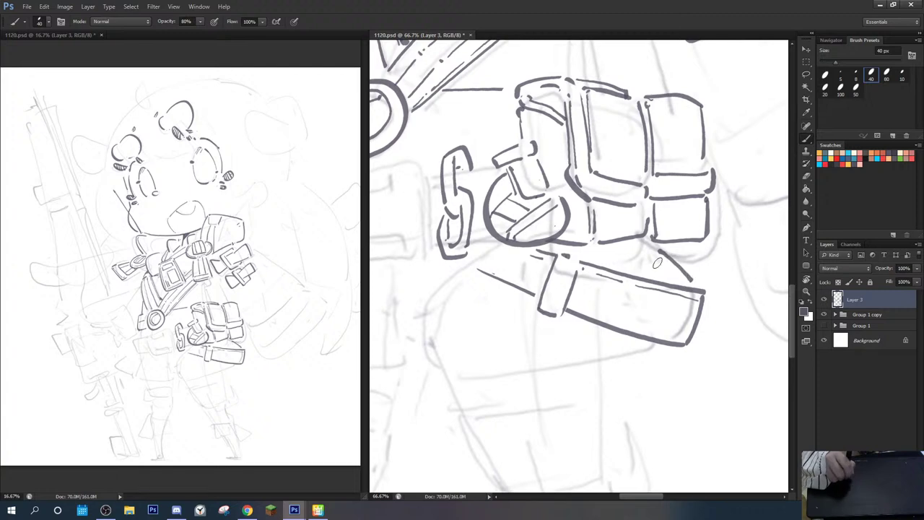
pyautogui.moveTo(657, 256)
pyautogui.mouseDown()
pyautogui.moveTo(677, 279)
pyautogui.moveTo(655, 283)
pyautogui.mouseUp()
pyautogui.moveTo(647, 289); pyautogui.dragTo(754, 246)
pyautogui.press('r')
pyautogui.moveTo(561, 243)
pyautogui.mouseDown()
pyautogui.moveTo(557, 267)
pyautogui.moveTo(559, 238)
pyautogui.mouseUp()
pyautogui.press('b')
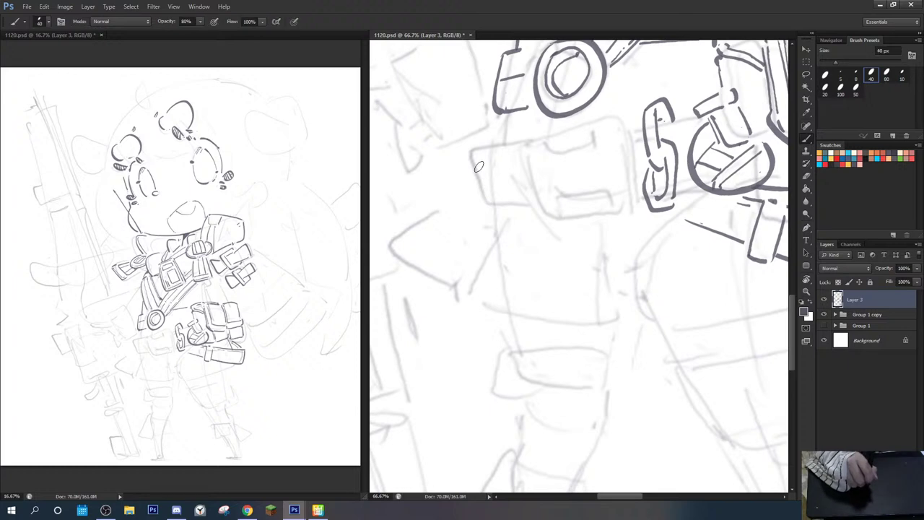
pyautogui.moveTo(484, 186); pyautogui.dragTo(505, 254)
pyautogui.press('r')
pyautogui.moveTo(524, 215)
pyautogui.mouseDown()
pyautogui.moveTo(528, 181)
pyautogui.moveTo(537, 185)
pyautogui.moveTo(533, 245)
pyautogui.moveTo(542, 255)
pyautogui.mouseUp()
pyautogui.press('b')
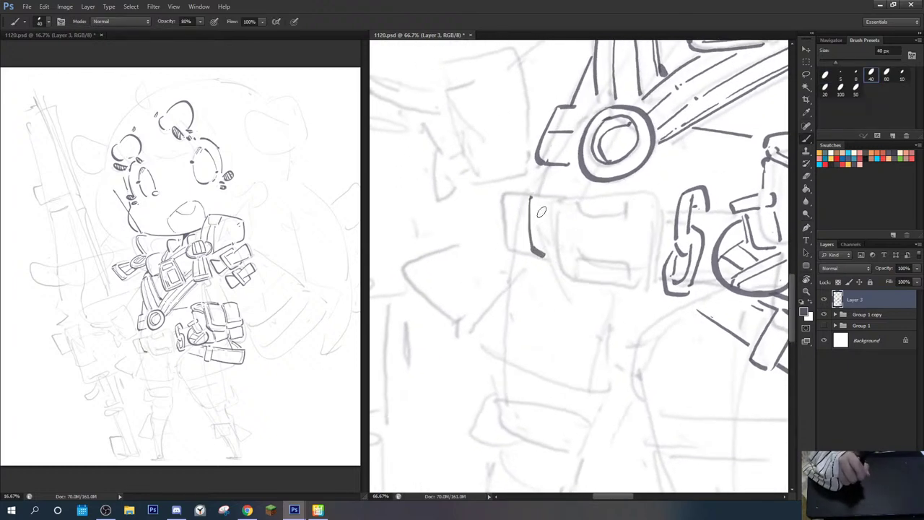
pyautogui.press('e')
pyautogui.moveTo(532, 190); pyautogui.dragTo(546, 270)
# Step: Ink a narrow upright belt loop below the stepped tab, and redraw its inner side slightly farther out
pyautogui.press('b')
pyautogui.moveTo(533, 196); pyautogui.dragTo(554, 263)
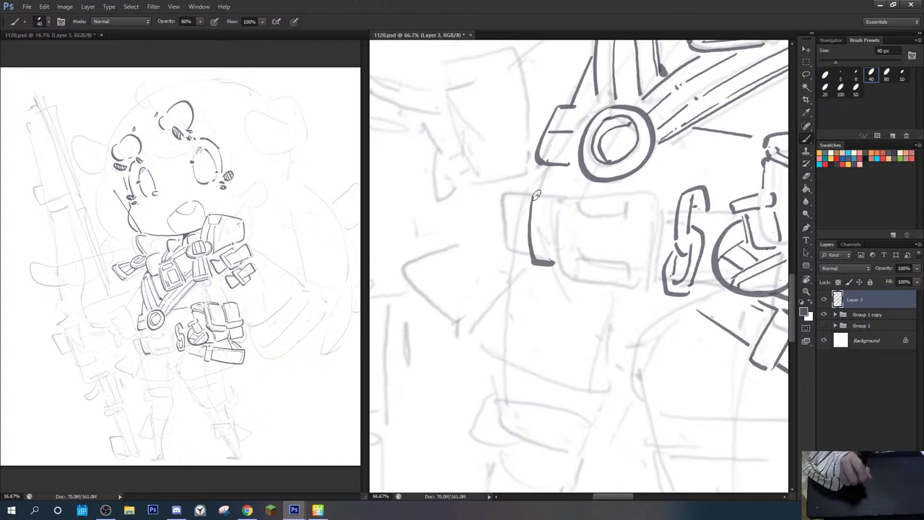
pyautogui.moveTo(532, 194); pyautogui.dragTo(556, 200)
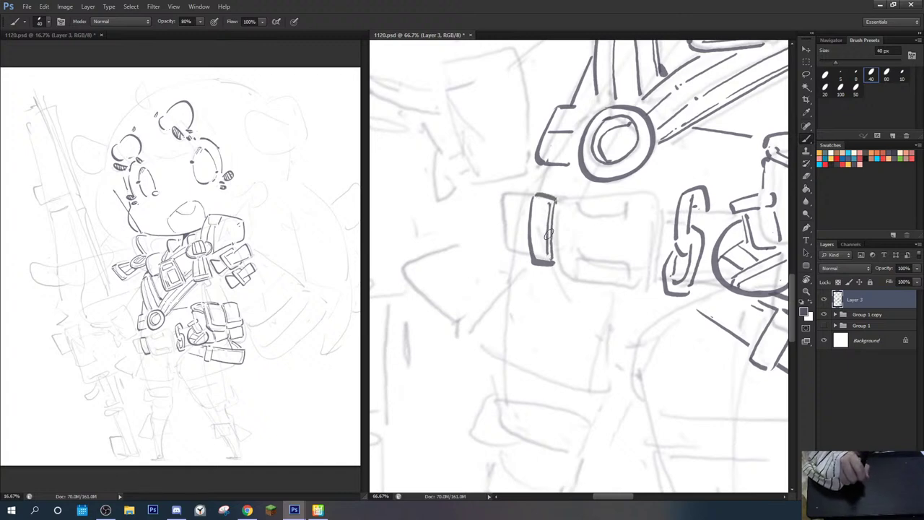
pyautogui.press('e')
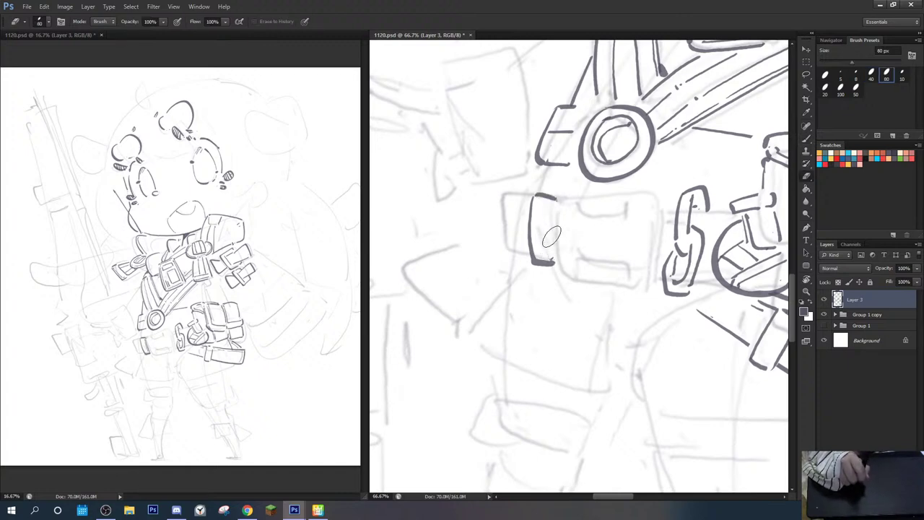
pyautogui.press('b')
pyautogui.moveTo(557, 200); pyautogui.dragTo(556, 261)
pyautogui.press('e')
pyautogui.press('b')
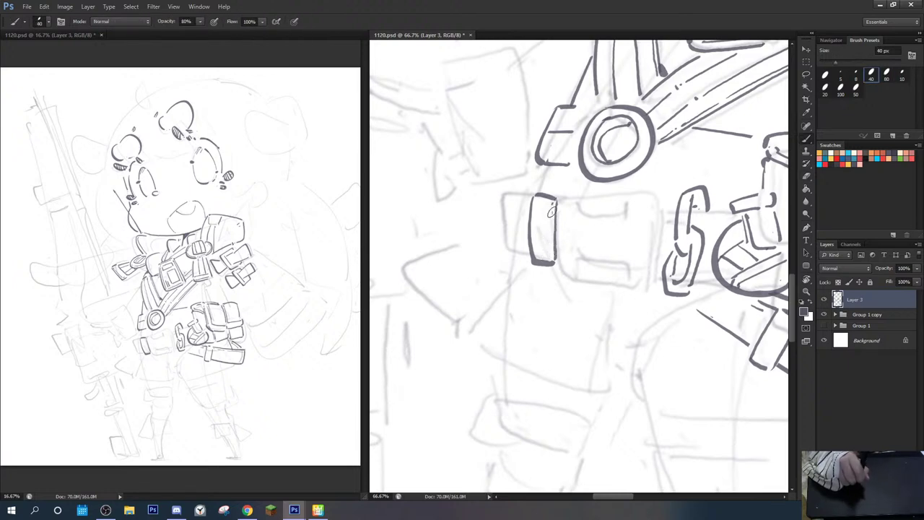
# Step: Ink the belt's rounded outer end beside the narrow loop, and double the loop's inner side
pyautogui.press('r')
pyautogui.moveTo(615, 199)
pyautogui.mouseDown()
pyautogui.moveTo(591, 190)
pyautogui.moveTo(611, 197)
pyautogui.moveTo(557, 218)
pyautogui.moveTo(576, 258)
pyautogui.moveTo(601, 257)
pyautogui.mouseUp()
pyautogui.press('b')
pyautogui.moveTo(627, 223); pyautogui.dragTo(544, 233)
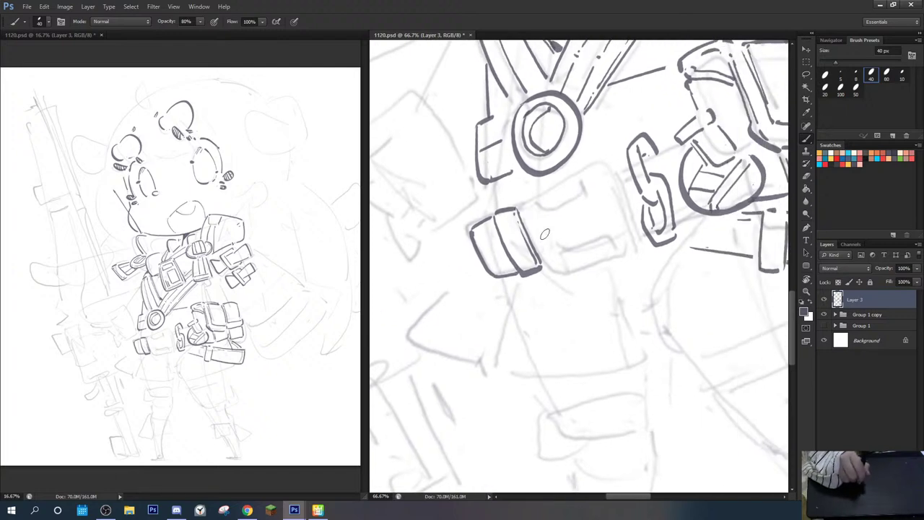
# Step: Ink the belt buckle's notched upper and lower edges and its side edge facing the oval links
pyautogui.press('r')
pyautogui.moveTo(541, 190)
pyautogui.mouseDown()
pyautogui.moveTo(578, 212)
pyautogui.moveTo(547, 208)
pyautogui.moveTo(591, 194)
pyautogui.moveTo(588, 175)
pyautogui.moveTo(610, 167)
pyautogui.mouseUp()
pyautogui.press('b')
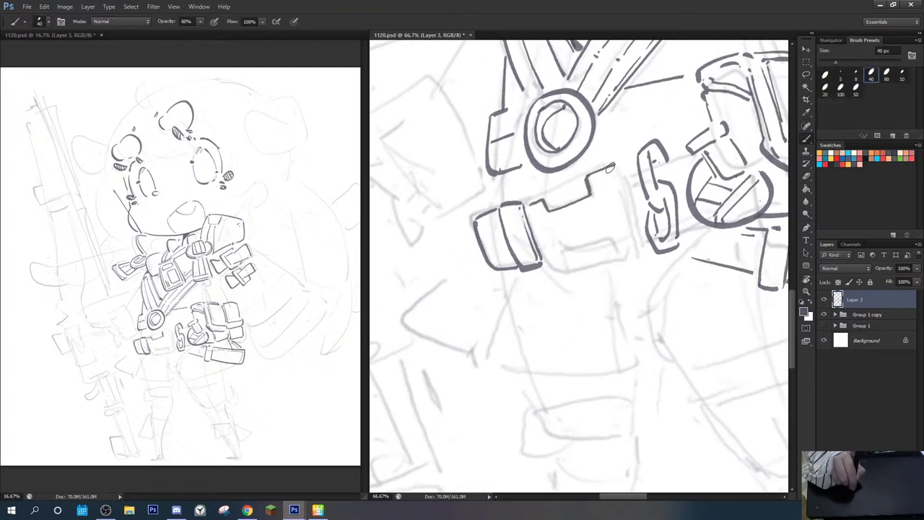
pyautogui.moveTo(550, 267)
pyautogui.mouseDown()
pyautogui.moveTo(566, 268)
pyautogui.moveTo(601, 240)
pyautogui.moveTo(612, 254)
pyautogui.moveTo(633, 248)
pyautogui.mouseUp()
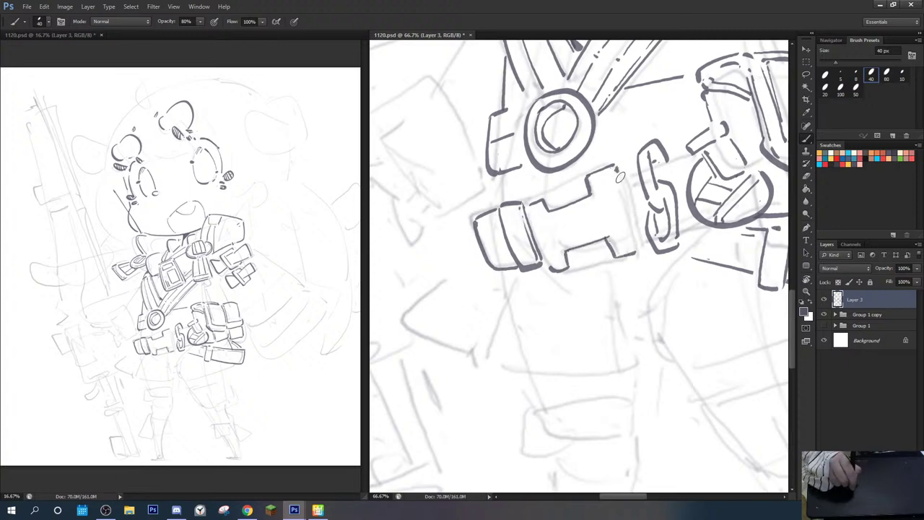
pyautogui.moveTo(617, 172)
pyautogui.mouseDown()
pyautogui.moveTo(637, 238)
pyautogui.moveTo(615, 244)
pyautogui.mouseUp()
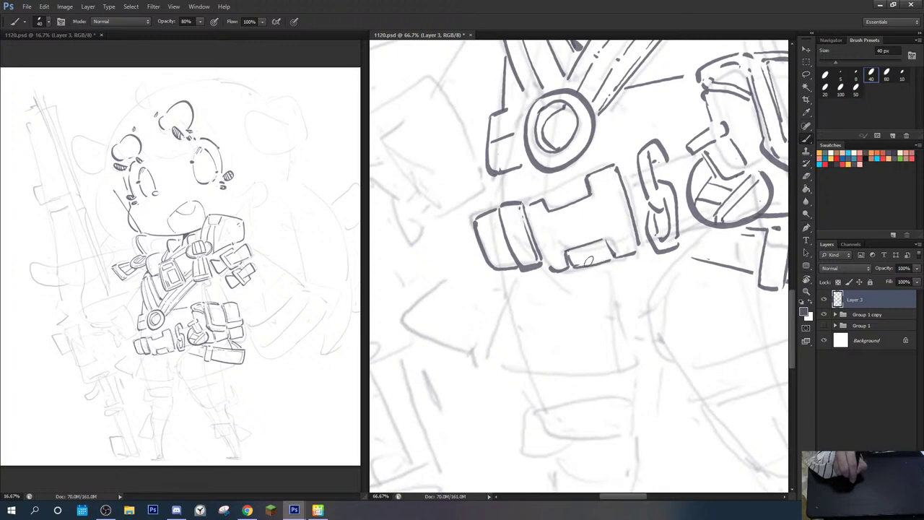
# Step: Close the buckle's two notches, double its side edge, and ink the belt lines running past the links to the canister
pyautogui.press('e')
pyautogui.press('b')
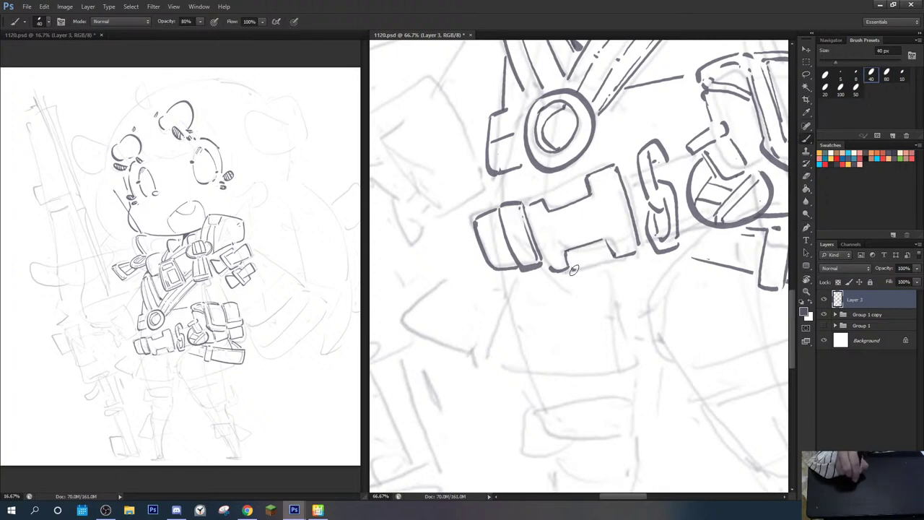
pyautogui.moveTo(573, 268); pyautogui.dragTo(611, 263)
pyautogui.moveTo(550, 191)
pyautogui.mouseDown()
pyautogui.moveTo(625, 163)
pyautogui.moveTo(640, 249)
pyautogui.mouseUp()
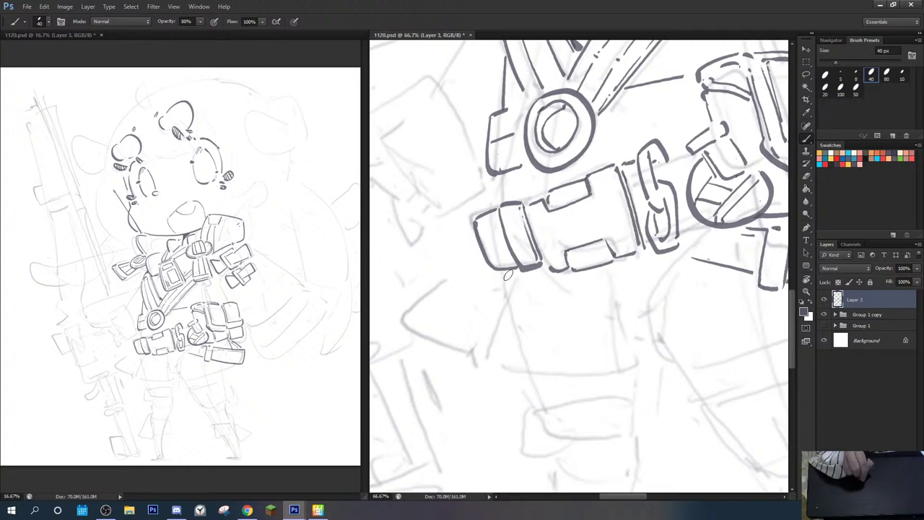
pyautogui.press('r')
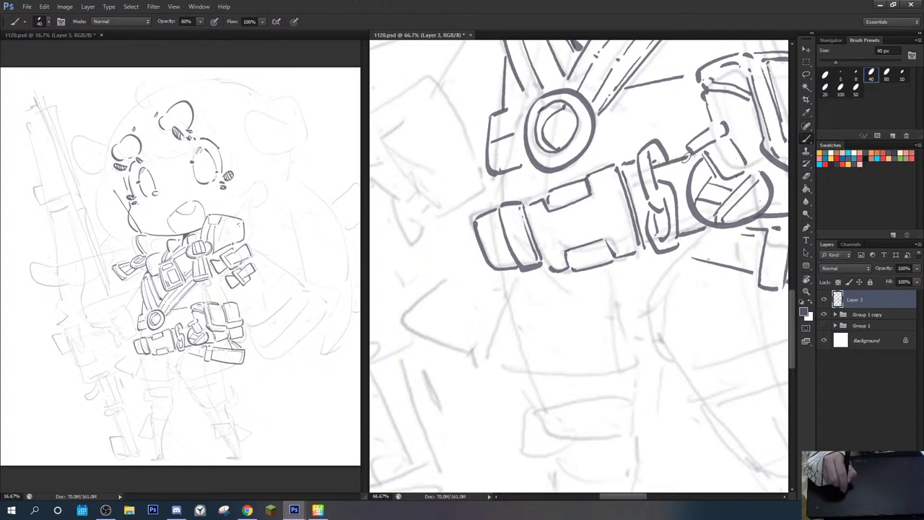
# Step: Ink a long narrow inner rectangle inside the belt band beside its rounded end
pyautogui.moveTo(669, 163)
pyautogui.mouseDown()
pyautogui.moveTo(517, 179)
pyautogui.moveTo(591, 240)
pyautogui.mouseUp()
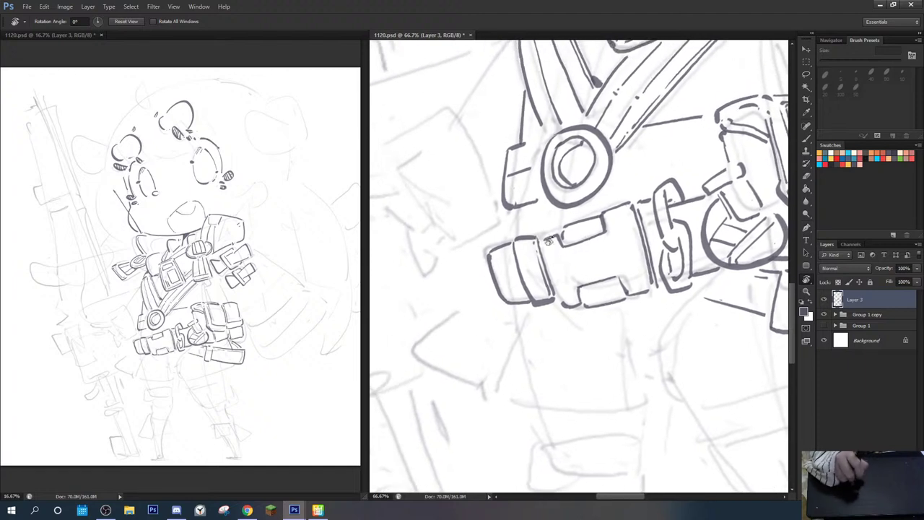
pyautogui.press('b')
pyautogui.moveTo(532, 261); pyautogui.dragTo(542, 288)
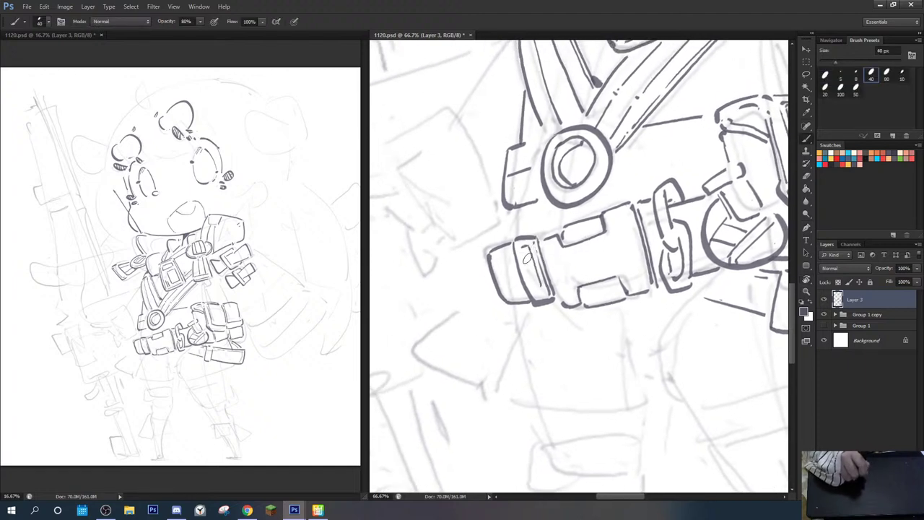
pyautogui.moveTo(521, 248); pyautogui.dragTo(537, 293)
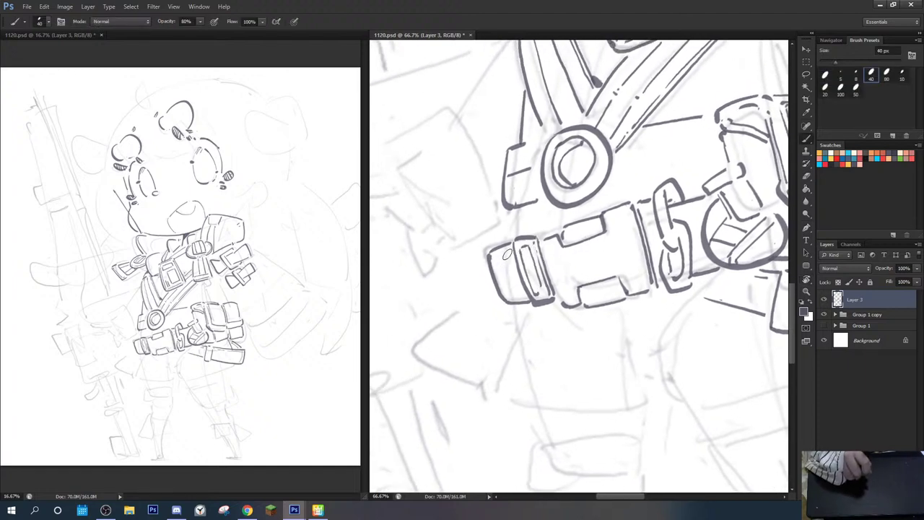
# Step: Ink the short hip line above the belt's rounded end and two waist lines running from the harness ring toward the pouch
pyautogui.moveTo(512, 215)
pyautogui.mouseDown()
pyautogui.moveTo(529, 204)
pyautogui.moveTo(513, 213)
pyautogui.mouseUp()
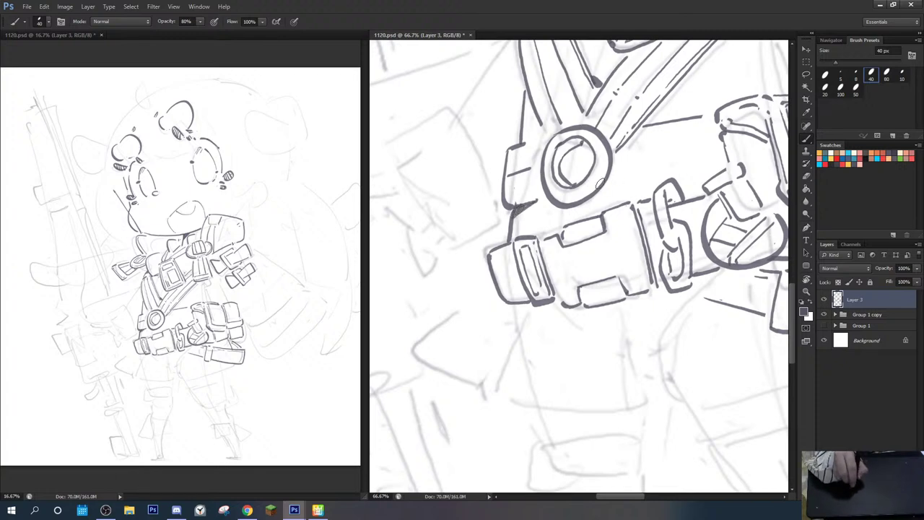
pyautogui.moveTo(611, 183); pyautogui.dragTo(720, 168)
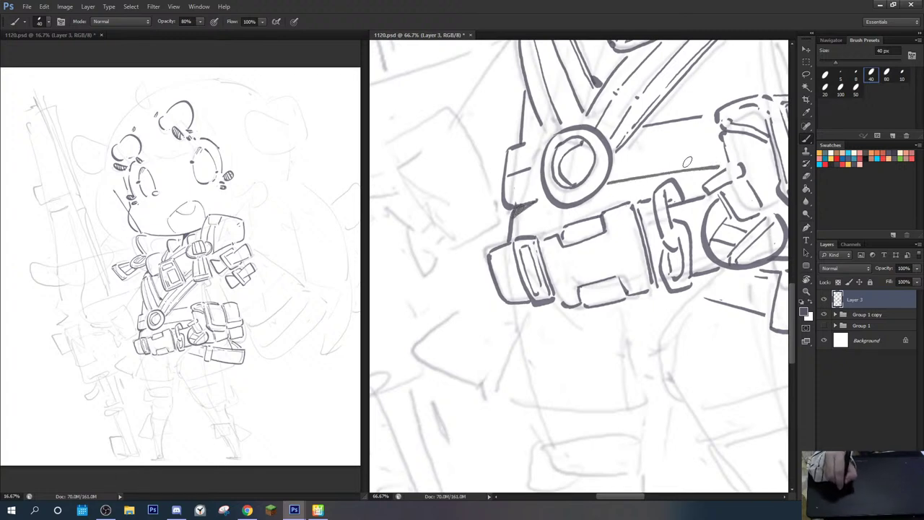
pyautogui.moveTo(622, 155); pyautogui.dragTo(706, 147)
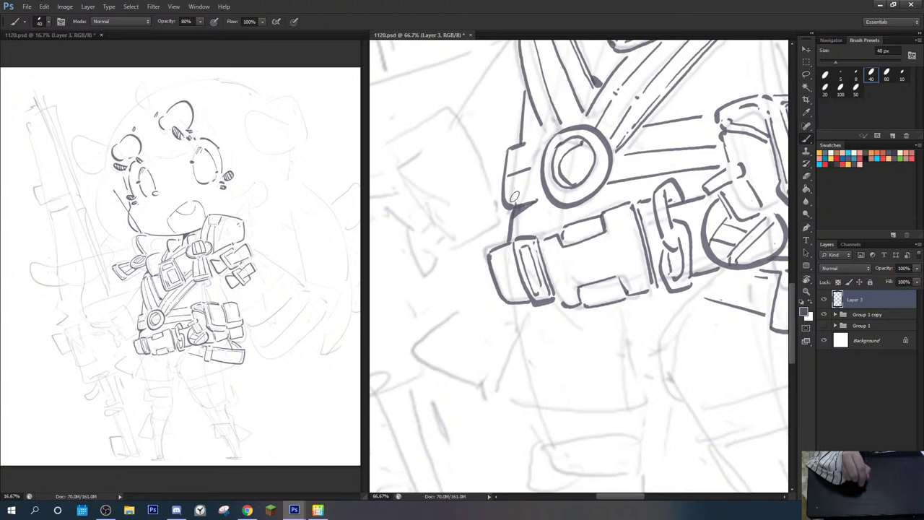
# Step: Ink the slanting jacket line running from below the hanging chest strap down to the large waist pouch
pyautogui.press('r')
pyautogui.moveTo(626, 174); pyautogui.dragTo(668, 138)
pyautogui.moveTo(715, 74); pyautogui.dragTo(568, 219)
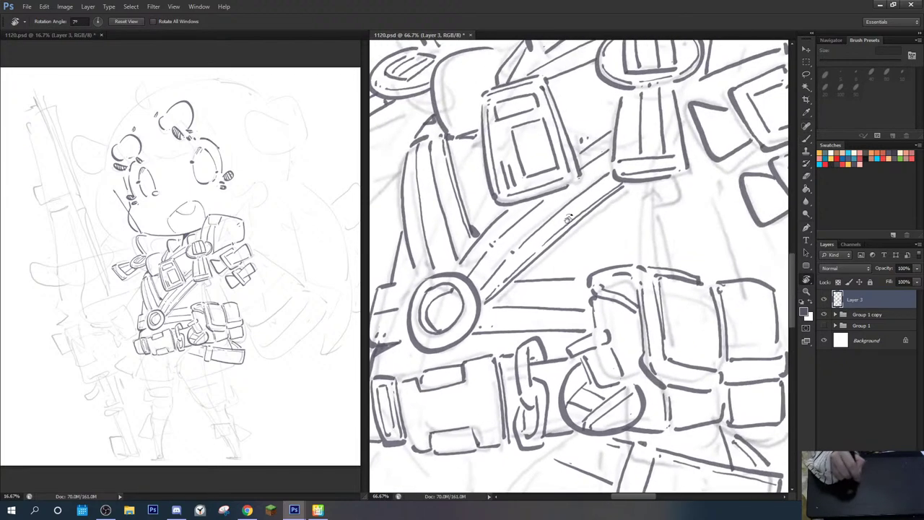
pyautogui.moveTo(676, 176); pyautogui.dragTo(595, 211)
pyautogui.moveTo(663, 210); pyautogui.dragTo(583, 164)
pyautogui.moveTo(635, 192)
pyautogui.mouseDown()
pyautogui.moveTo(599, 261)
pyautogui.moveTo(653, 248)
pyautogui.moveTo(625, 242)
pyautogui.mouseUp()
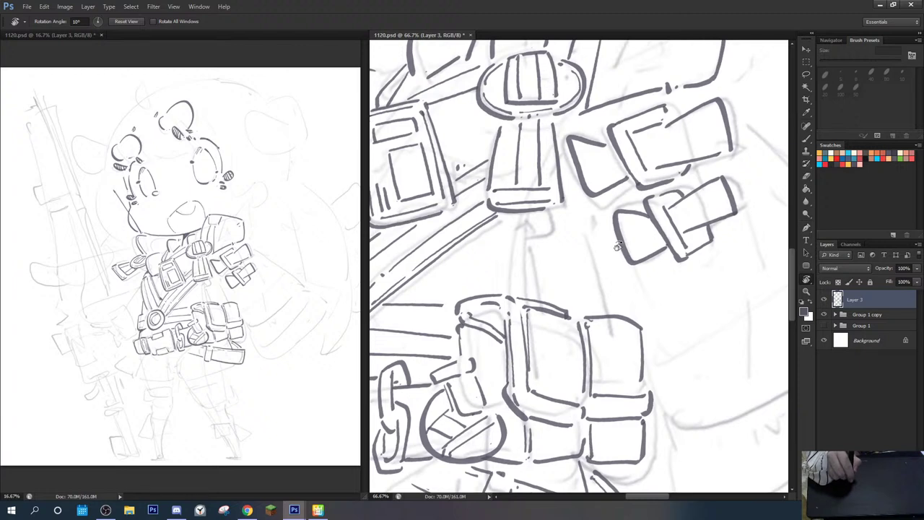
pyautogui.press('b')
pyautogui.moveTo(552, 236)
pyautogui.mouseDown()
pyautogui.moveTo(610, 217)
pyautogui.moveTo(614, 281)
pyautogui.mouseUp()
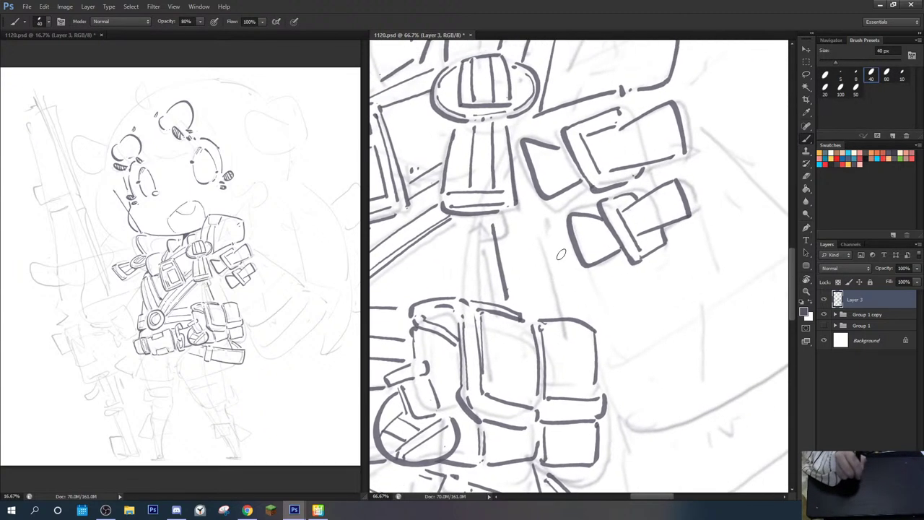
# Step: Ink a second torso line between the chest strap and the arm, erasing the excess
pyautogui.moveTo(578, 254); pyautogui.dragTo(539, 251)
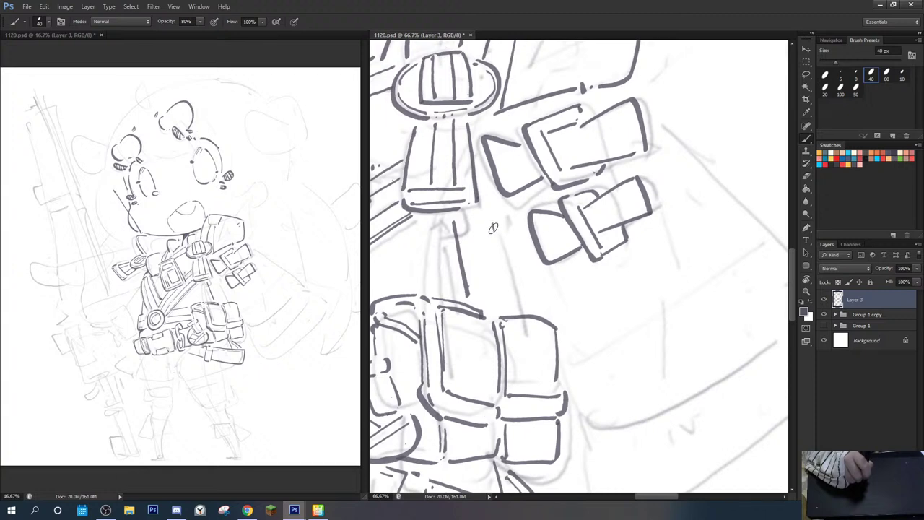
pyautogui.moveTo(492, 216)
pyautogui.mouseDown()
pyautogui.moveTo(503, 289)
pyautogui.moveTo(601, 305)
pyautogui.mouseUp()
pyautogui.press('e')
pyautogui.moveTo(596, 239)
pyautogui.mouseDown()
pyautogui.moveTo(603, 297)
pyautogui.moveTo(590, 223)
pyautogui.moveTo(604, 329)
pyautogui.mouseUp()
pyautogui.press('b')
# Step: Ink the sleeve cuff's long slanting upper line and the lower inner corner of the cuff's middle band
pyautogui.moveTo(688, 319); pyautogui.dragTo(544, 272)
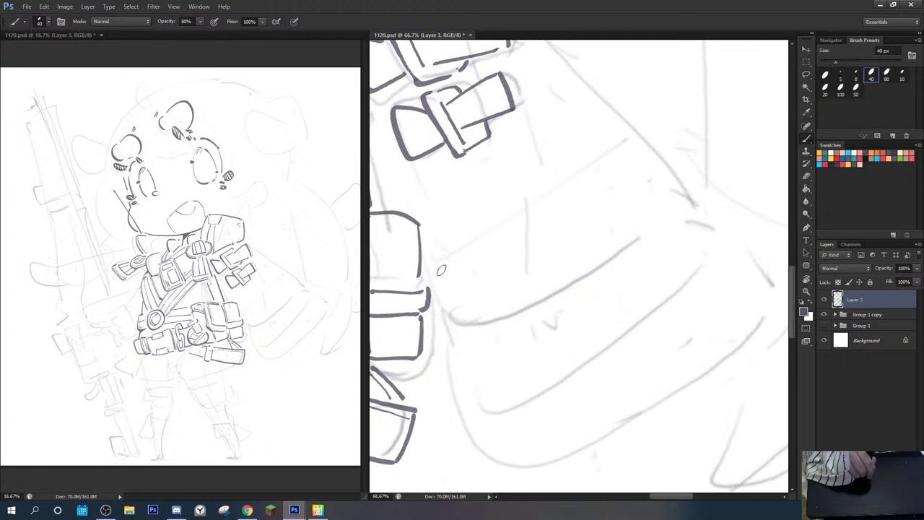
pyautogui.moveTo(433, 272); pyautogui.dragTo(624, 151)
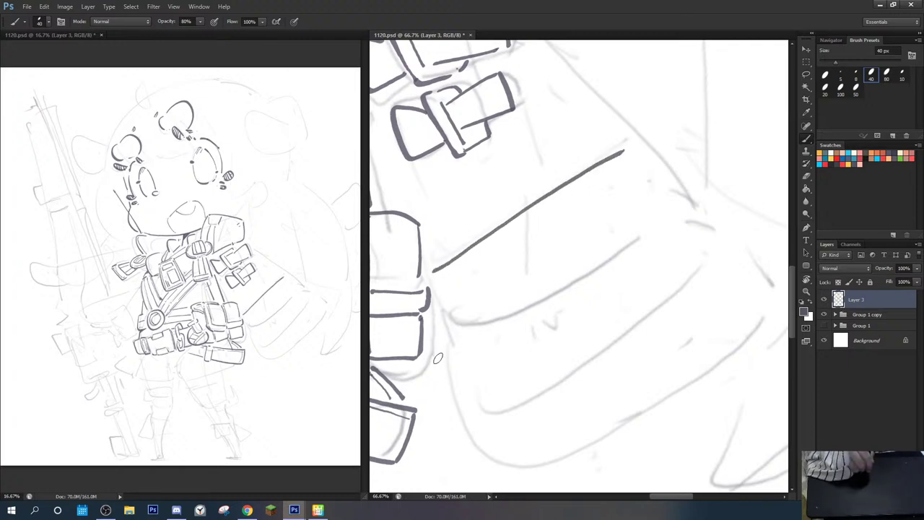
pyautogui.press('e')
pyautogui.moveTo(435, 365); pyautogui.dragTo(492, 452)
pyautogui.press('b')
pyautogui.moveTo(436, 384)
pyautogui.mouseDown()
pyautogui.moveTo(459, 417)
pyautogui.moveTo(503, 409)
pyautogui.mouseUp()
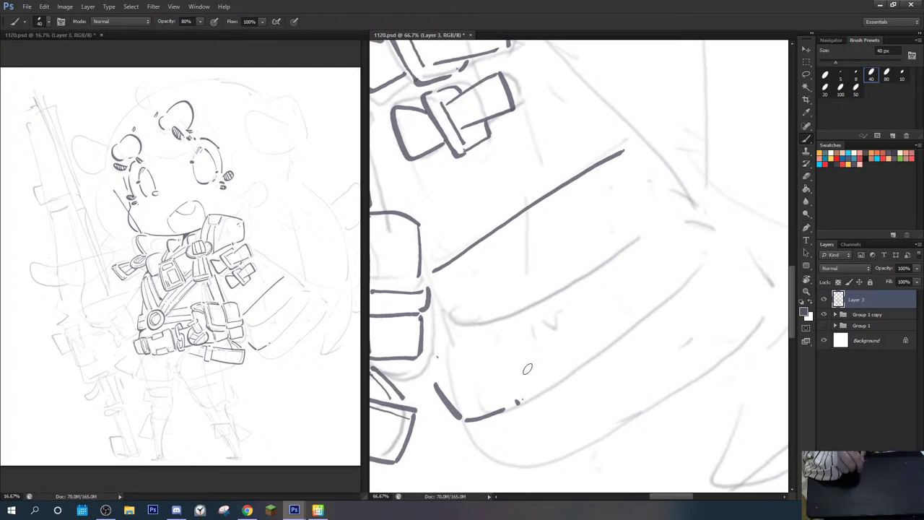
# Step: Ink the cuff strap's upper hooked end and its long outer edge, erasing the stroke between them
pyautogui.moveTo(557, 282)
pyautogui.mouseDown()
pyautogui.moveTo(581, 234)
pyautogui.moveTo(593, 231)
pyautogui.moveTo(656, 270)
pyautogui.moveTo(678, 316)
pyautogui.mouseUp()
pyautogui.press('e')
pyautogui.moveTo(612, 221); pyautogui.dragTo(679, 318)
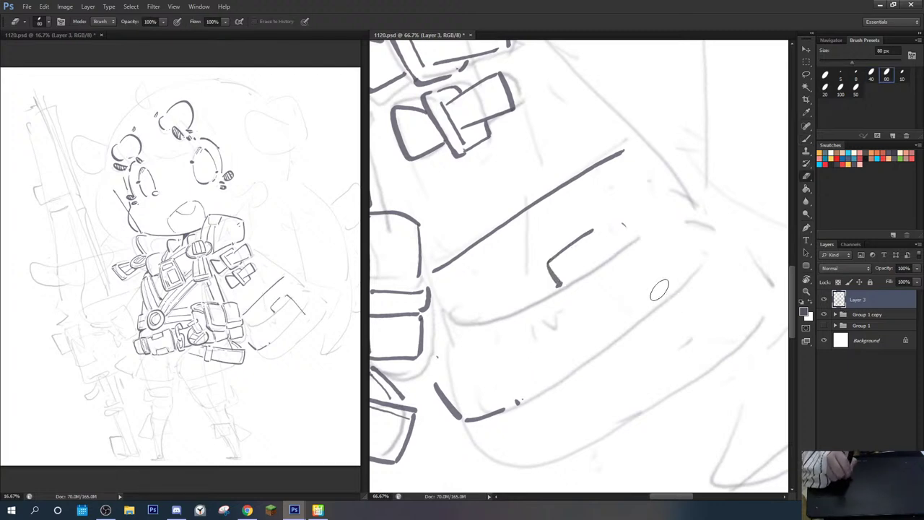
pyautogui.press('b')
pyautogui.moveTo(615, 218); pyautogui.dragTo(684, 326)
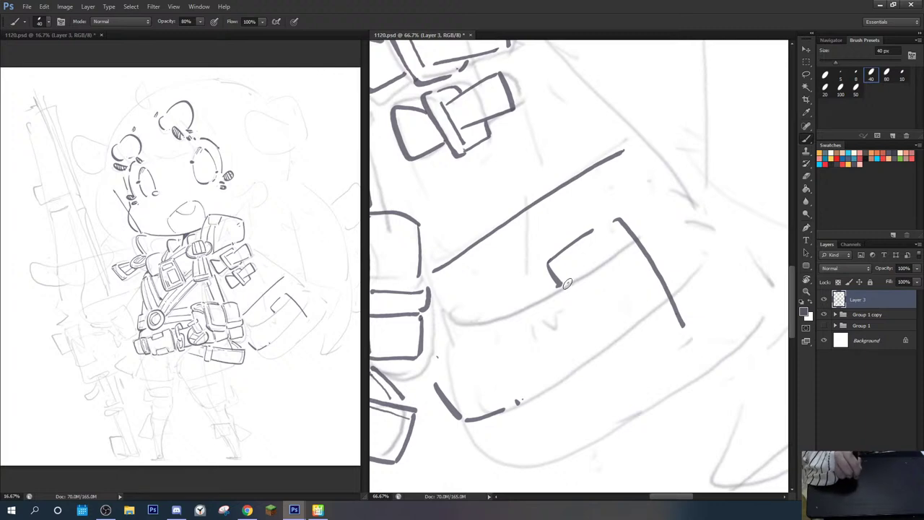
# Step: Ink the cuff strap's inner edge and its rounded lower end to close the C-shaped outline
pyautogui.moveTo(560, 284)
pyautogui.mouseDown()
pyautogui.moveTo(600, 257)
pyautogui.moveTo(653, 324)
pyautogui.mouseUp()
pyautogui.moveTo(607, 350)
pyautogui.mouseDown()
pyautogui.moveTo(614, 357)
pyautogui.moveTo(665, 342)
pyautogui.moveTo(639, 365)
pyautogui.moveTo(669, 345)
pyautogui.moveTo(607, 361)
pyautogui.moveTo(675, 341)
pyautogui.mouseUp()
pyautogui.press('e')
pyautogui.press('b')
pyautogui.moveTo(610, 351); pyautogui.dragTo(639, 331)
# Step: Ink the middle cuff band's upper and lower edges up to the strap, and clean up its inner side edge
pyautogui.press('e')
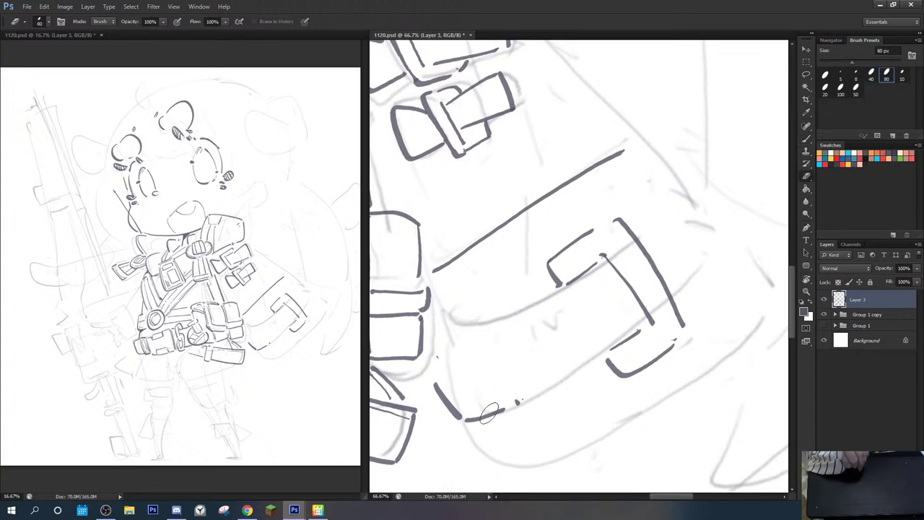
pyautogui.moveTo(488, 412); pyautogui.dragTo(591, 361)
pyautogui.press('b')
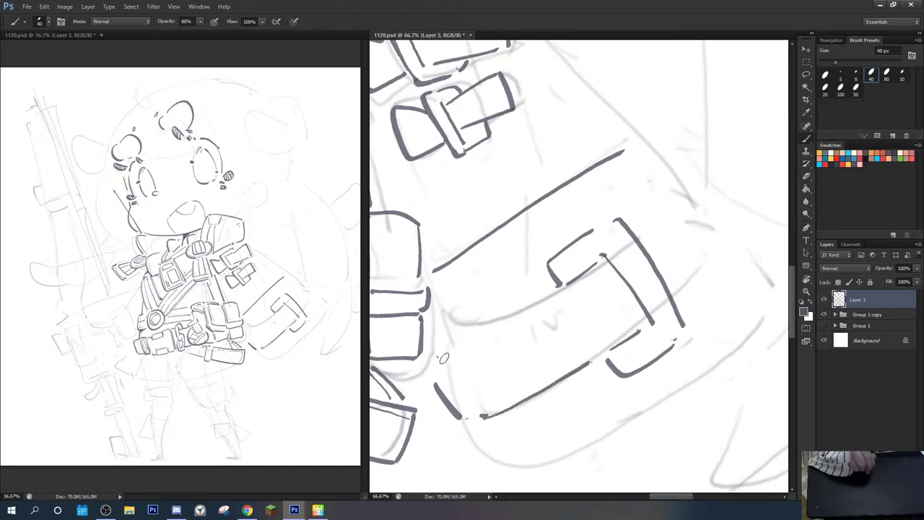
pyautogui.press('e')
pyautogui.press('b')
pyautogui.moveTo(426, 355); pyautogui.dragTo(548, 296)
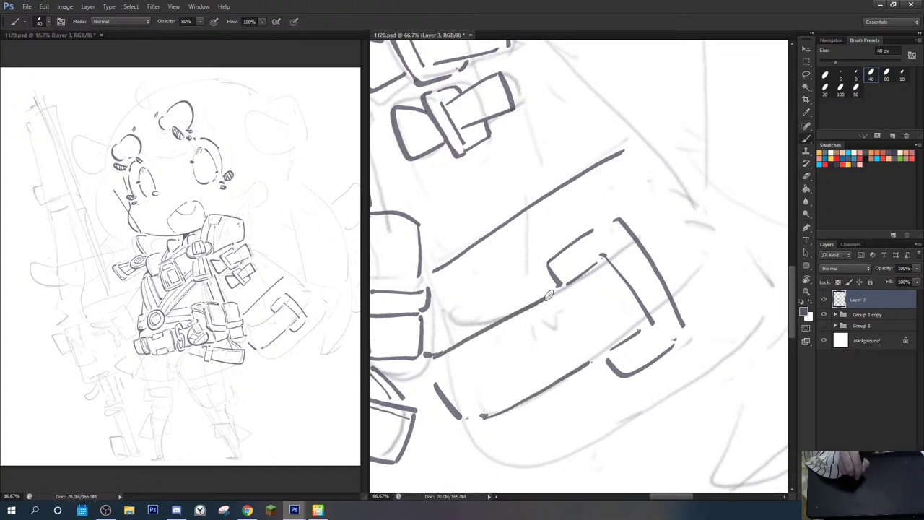
pyautogui.press('e')
pyautogui.moveTo(427, 357)
pyautogui.mouseDown()
pyautogui.moveTo(439, 354)
pyautogui.moveTo(439, 379)
pyautogui.moveTo(466, 417)
pyautogui.mouseUp()
pyautogui.press('b')
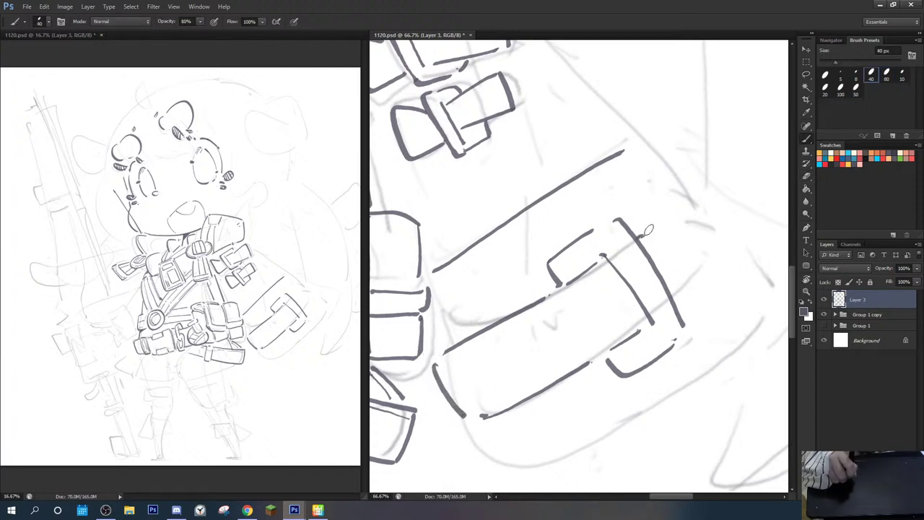
# Step: Ink the middle cuff band's outer end beyond the strap and double the band's upper edge
pyautogui.moveTo(639, 235)
pyautogui.mouseDown()
pyautogui.moveTo(694, 193)
pyautogui.moveTo(723, 235)
pyautogui.mouseUp()
pyautogui.moveTo(679, 293); pyautogui.dragTo(726, 247)
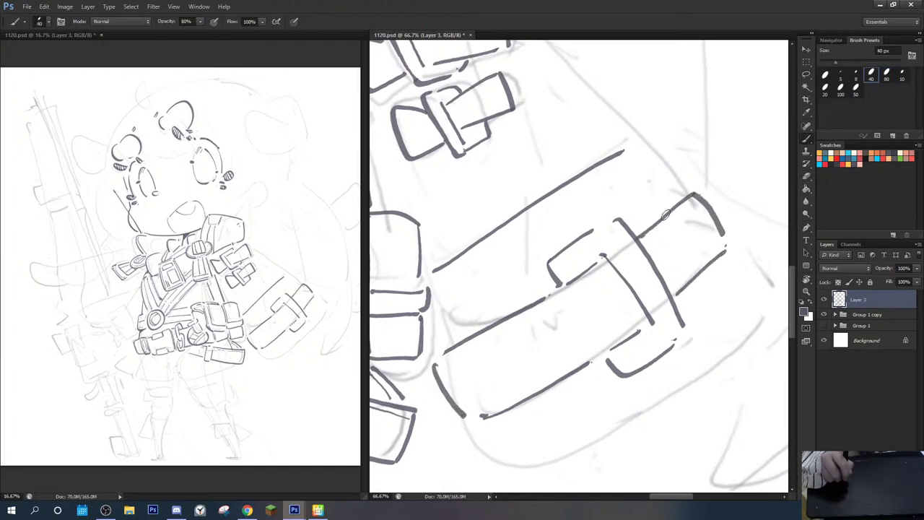
pyautogui.moveTo(455, 339); pyautogui.dragTo(545, 290)
pyautogui.moveTo(641, 229); pyautogui.dragTo(680, 196)
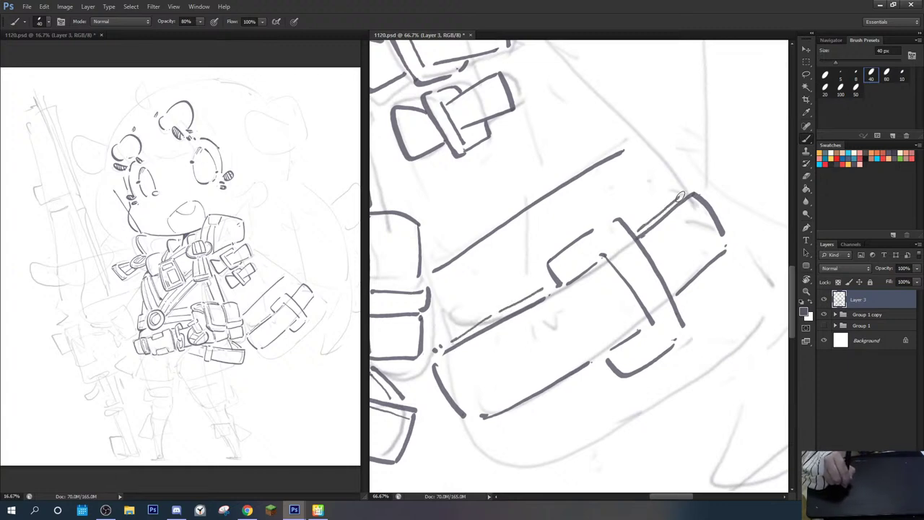
# Step: Double the middle cuff band's lower edge and ink the outline of the lowest cuff band beneath it
pyautogui.moveTo(635, 277); pyautogui.dragTo(700, 192)
pyautogui.moveTo(540, 346)
pyautogui.mouseDown()
pyautogui.moveTo(647, 286)
pyautogui.moveTo(546, 323)
pyautogui.mouseUp()
pyautogui.moveTo(617, 265)
pyautogui.mouseDown()
pyautogui.moveTo(656, 231)
pyautogui.moveTo(708, 263)
pyautogui.moveTo(711, 245)
pyautogui.mouseUp()
pyautogui.moveTo(446, 364)
pyautogui.mouseDown()
pyautogui.moveTo(484, 417)
pyautogui.moveTo(556, 387)
pyautogui.moveTo(740, 242)
pyautogui.mouseUp()
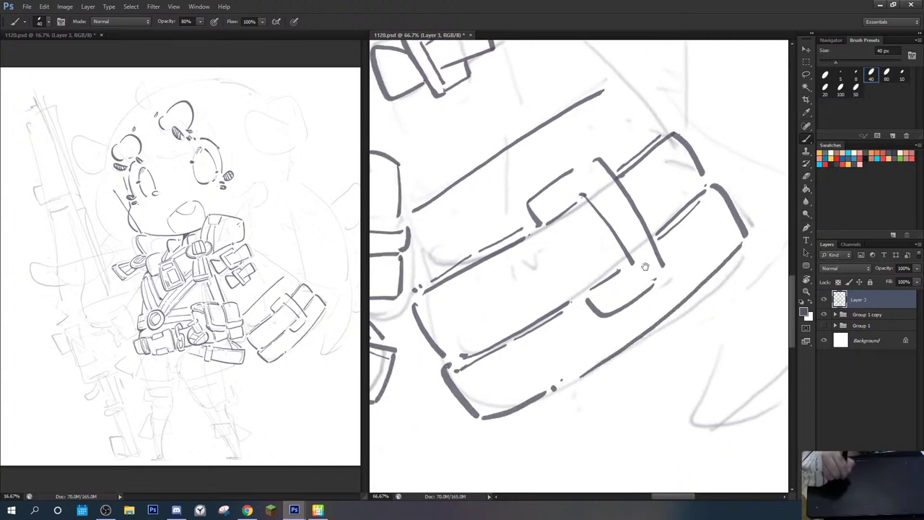
# Step: Ink the thick outer side edge of the uppermost cuff band
pyautogui.moveTo(440, 288); pyautogui.dragTo(493, 366)
pyautogui.moveTo(677, 164); pyautogui.dragTo(708, 198)
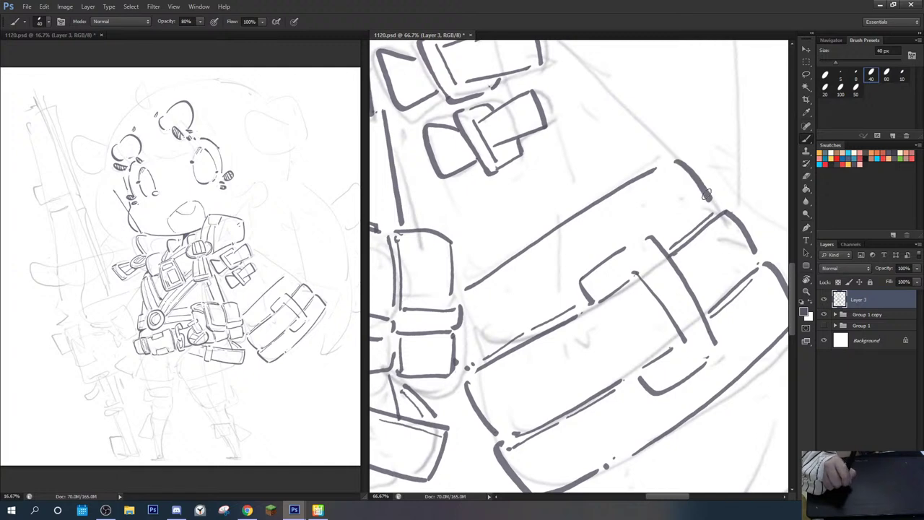
pyautogui.moveTo(670, 141); pyautogui.dragTo(656, 223)
# Step: Ink the sleeve's long outer edge from below the shoulder pad to the cuff, undoing and redrawing the first attempt
pyautogui.press('r')
pyautogui.moveTo(590, 108); pyautogui.dragTo(613, 111)
pyautogui.moveTo(550, 86)
pyautogui.mouseDown()
pyautogui.moveTo(613, 153)
pyautogui.moveTo(673, 244)
pyautogui.mouseUp()
pyautogui.hotkey('ctrl', 'z')
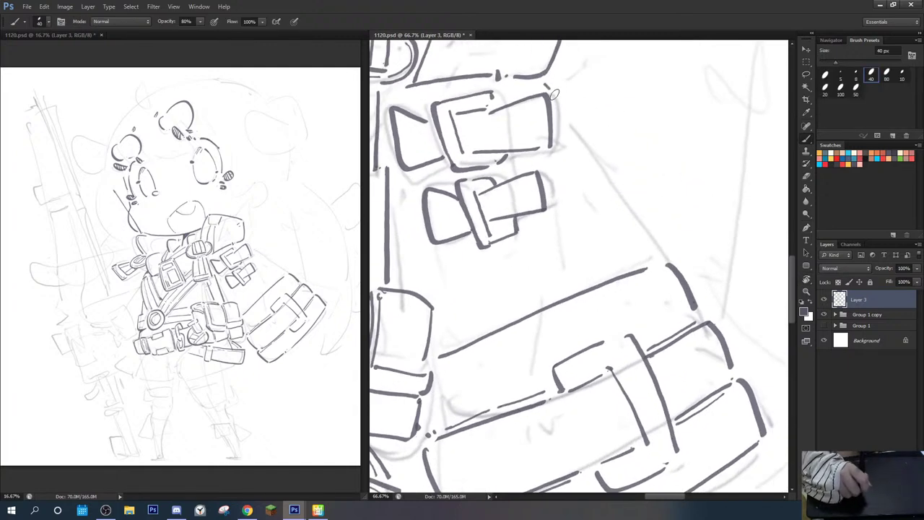
pyautogui.moveTo(554, 94); pyautogui.dragTo(655, 246)
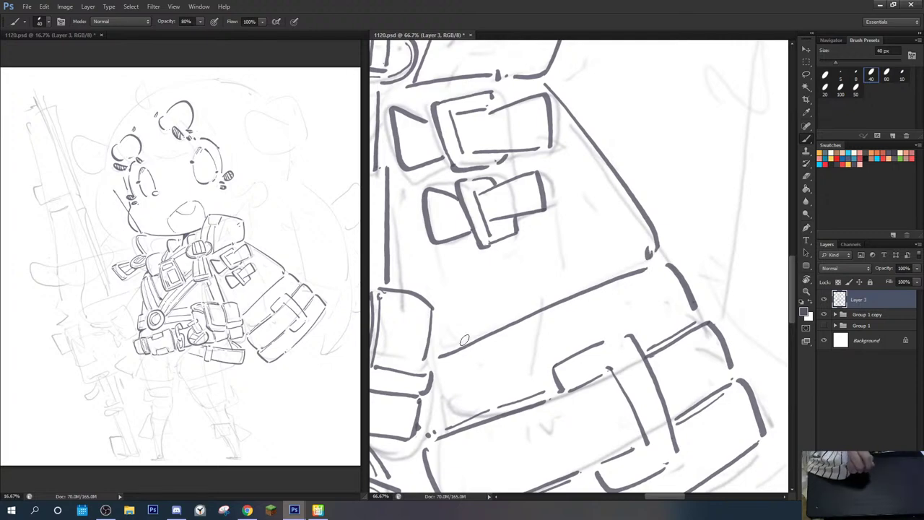
pyautogui.moveTo(424, 271); pyautogui.dragTo(599, 203)
# Step: Ink the sleeve's inner lines from behind the two arm straps down toward the cuff
pyautogui.press('r')
pyautogui.press('b')
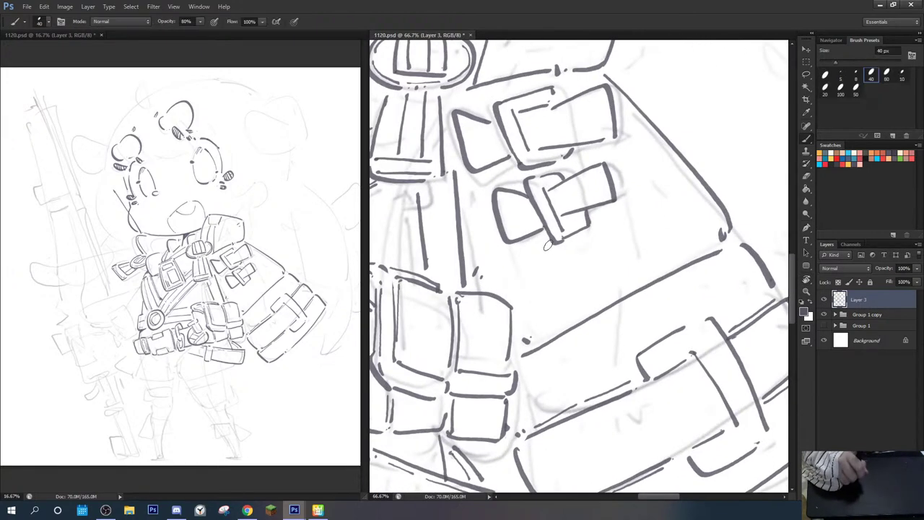
pyautogui.moveTo(533, 238); pyautogui.dragTo(575, 312)
pyautogui.moveTo(493, 168); pyautogui.dragTo(514, 189)
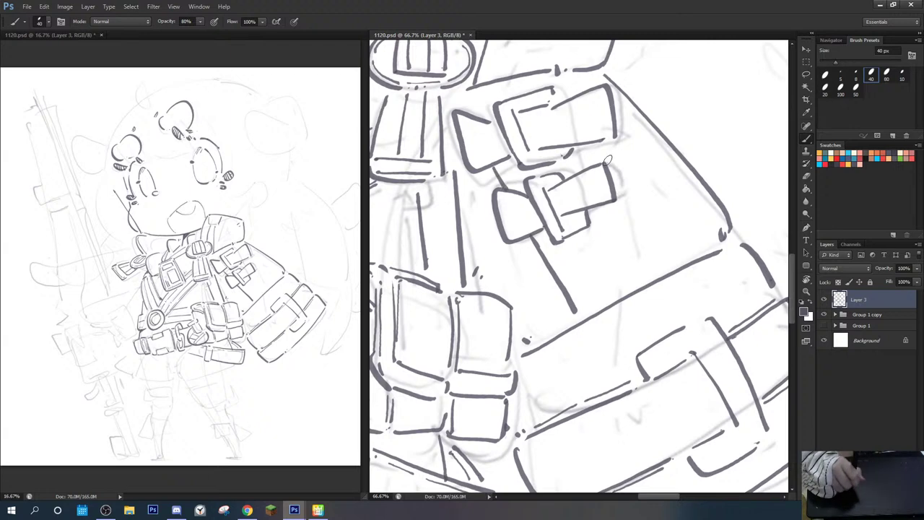
pyautogui.moveTo(609, 155); pyautogui.dragTo(684, 254)
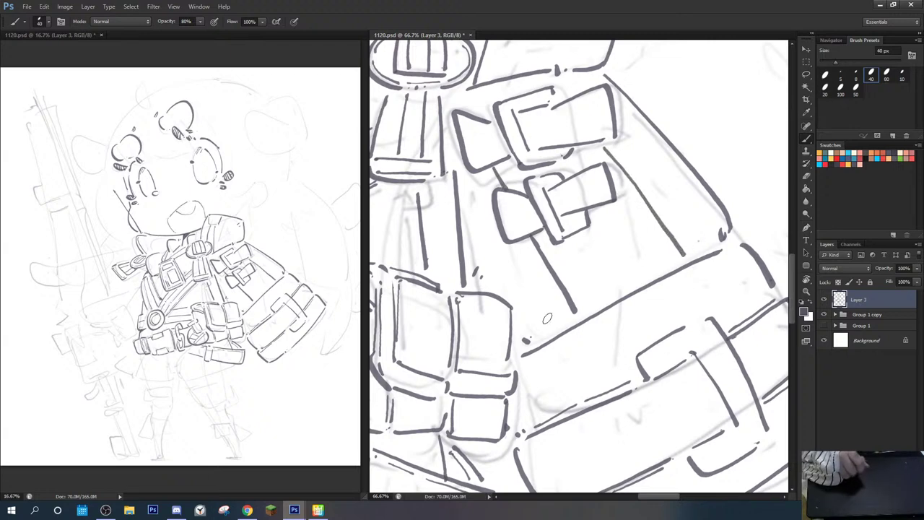
# Step: Erase the upper end of the shoulder pad's vertical strip and ink a small rectangular flap over it at the pad's edge
pyautogui.moveTo(586, 291); pyautogui.dragTo(558, 436)
pyautogui.press('r')
pyautogui.moveTo(666, 235); pyautogui.dragTo(623, 231)
pyautogui.press('e')
pyautogui.moveTo(532, 160)
pyautogui.mouseDown()
pyautogui.moveTo(530, 140)
pyautogui.moveTo(416, 159)
pyautogui.moveTo(458, 144)
pyautogui.moveTo(463, 131)
pyautogui.moveTo(422, 129)
pyautogui.moveTo(464, 137)
pyautogui.moveTo(452, 131)
pyautogui.moveTo(442, 159)
pyautogui.mouseUp()
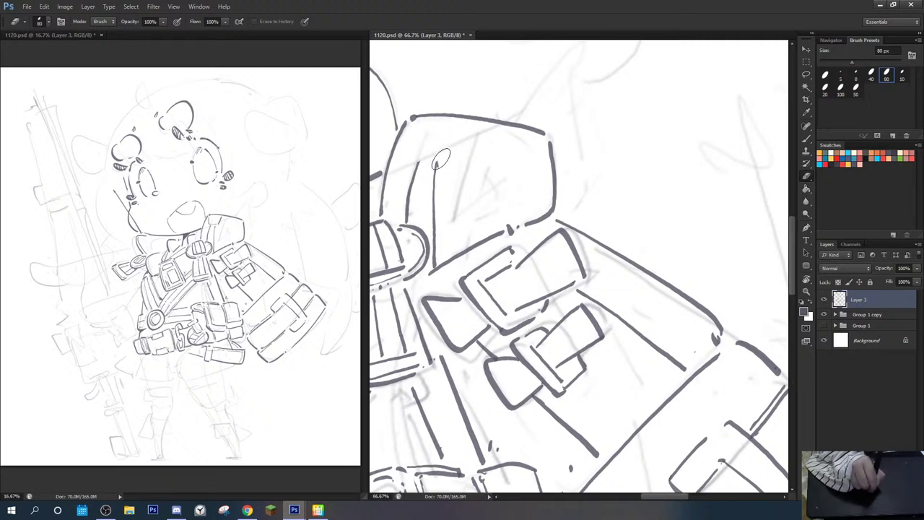
pyautogui.press('b')
pyautogui.moveTo(409, 122)
pyautogui.mouseDown()
pyautogui.moveTo(409, 157)
pyautogui.moveTo(460, 162)
pyautogui.mouseUp()
pyautogui.moveTo(464, 124); pyautogui.dragTo(457, 165)
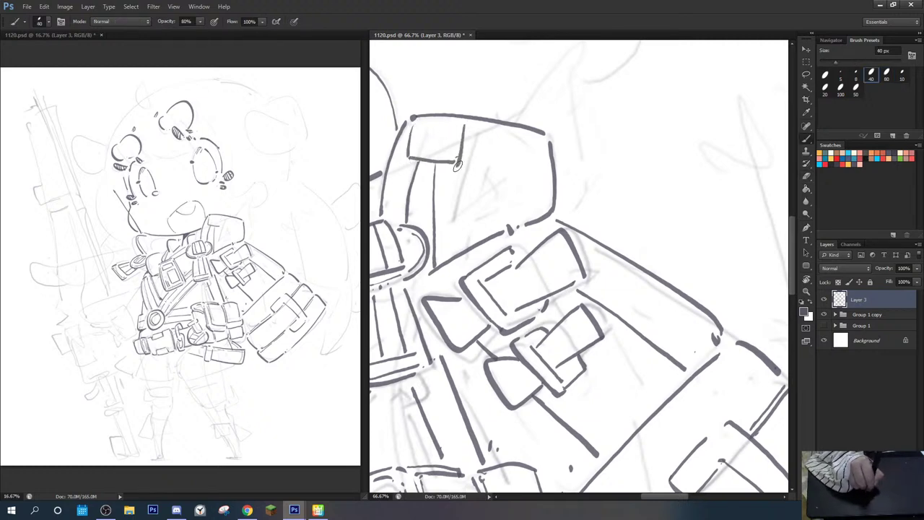
# Step: Add short hatching marks at the inner corner of the lowest cuff band
pyautogui.moveTo(570, 243); pyautogui.dragTo(433, 129)
pyautogui.press('r')
pyautogui.moveTo(511, 136)
pyautogui.mouseDown()
pyautogui.moveTo(575, 185)
pyautogui.moveTo(585, 170)
pyautogui.mouseUp()
pyautogui.moveTo(413, 394); pyautogui.dragTo(430, 402)
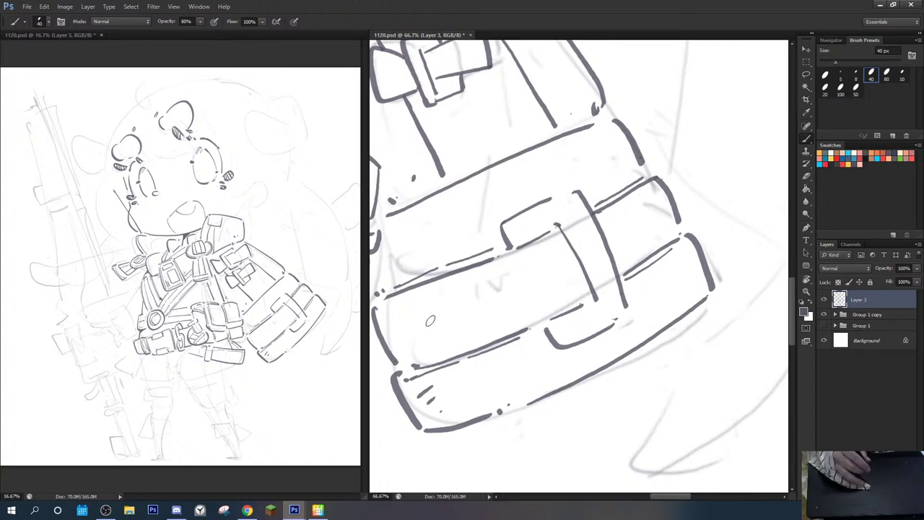
# Step: Erase the cuff strap's inner edge, redraw it farther in, and double the inner lines of the strap and its two ends
pyautogui.press('e')
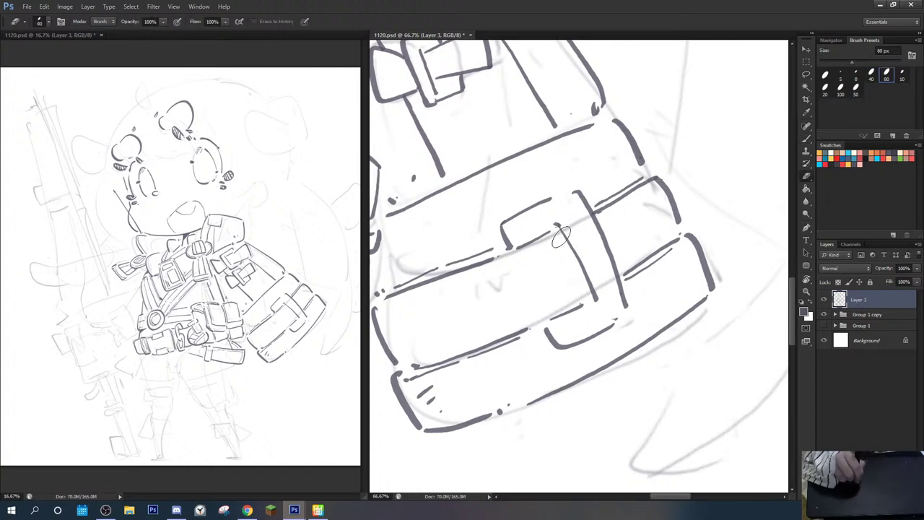
pyautogui.moveTo(555, 222); pyautogui.dragTo(597, 299)
pyautogui.press('b')
pyautogui.moveTo(550, 235); pyautogui.dragTo(578, 287)
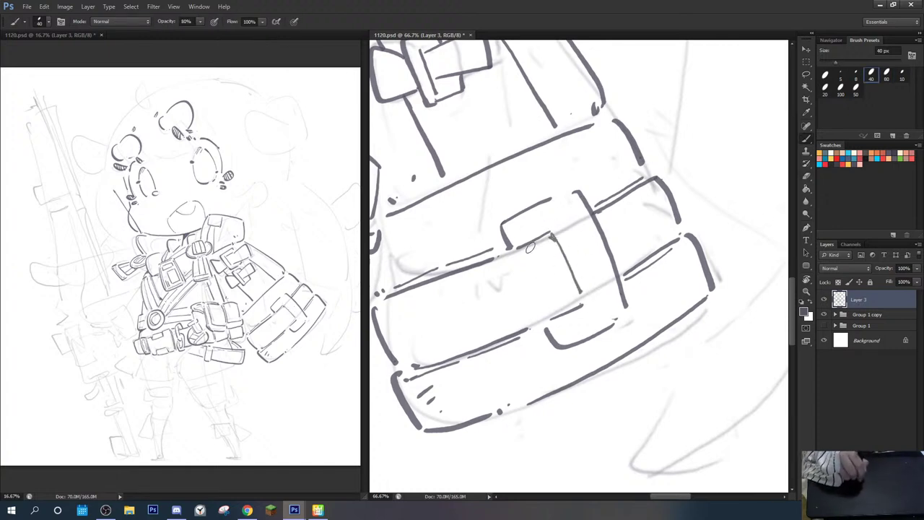
pyautogui.moveTo(518, 240)
pyautogui.mouseDown()
pyautogui.moveTo(546, 225)
pyautogui.moveTo(583, 292)
pyautogui.mouseUp()
pyautogui.moveTo(553, 326); pyautogui.dragTo(582, 309)
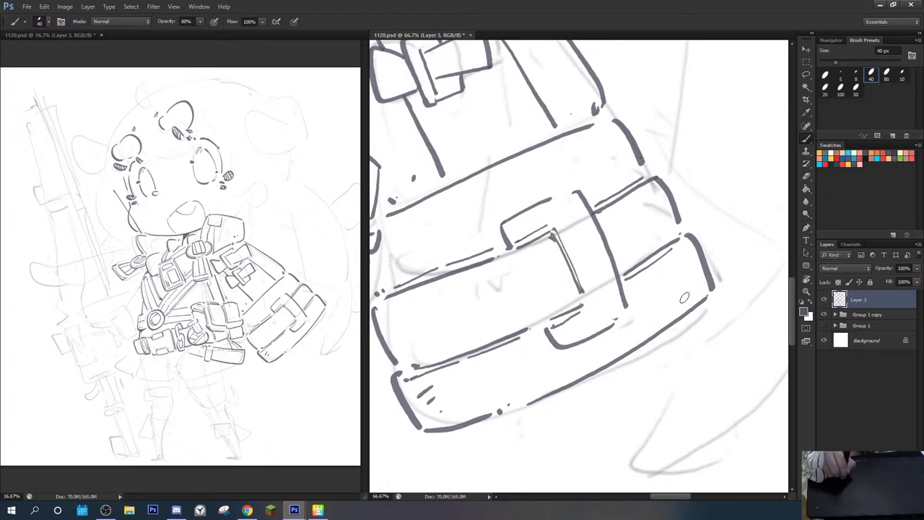
# Step: Add short hatching marks on the uppermost cuff band above the strap
pyautogui.moveTo(632, 192)
pyautogui.mouseDown()
pyautogui.moveTo(642, 328)
pyautogui.moveTo(605, 324)
pyautogui.mouseUp()
pyautogui.moveTo(617, 310); pyautogui.dragTo(615, 322)
pyautogui.moveTo(613, 288); pyautogui.dragTo(621, 296)
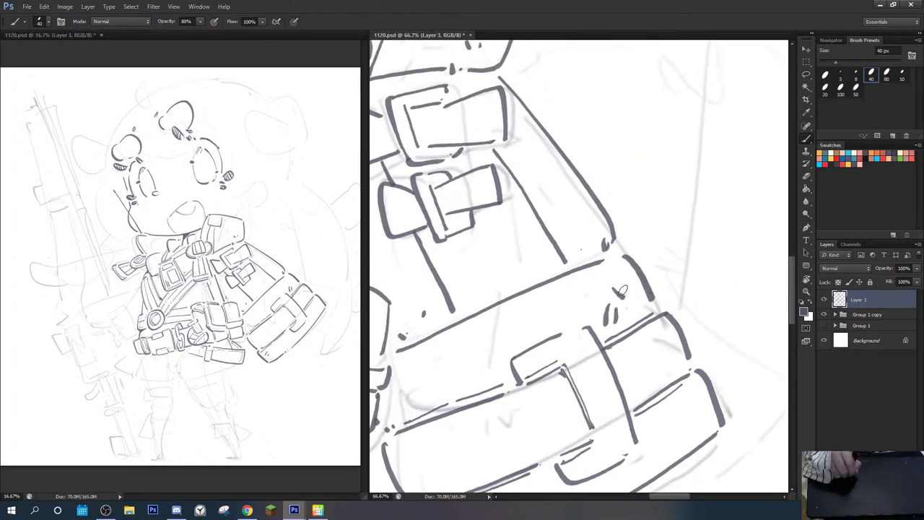
# Step: Touch up the line ends around the rounded strap buckle on the chest, below the shoulder pad
pyautogui.moveTo(629, 246); pyautogui.dragTo(674, 414)
pyautogui.moveTo(556, 234); pyautogui.dragTo(776, 209)
pyautogui.press('r')
pyautogui.moveTo(704, 131); pyautogui.dragTo(582, 102)
pyautogui.press('b')
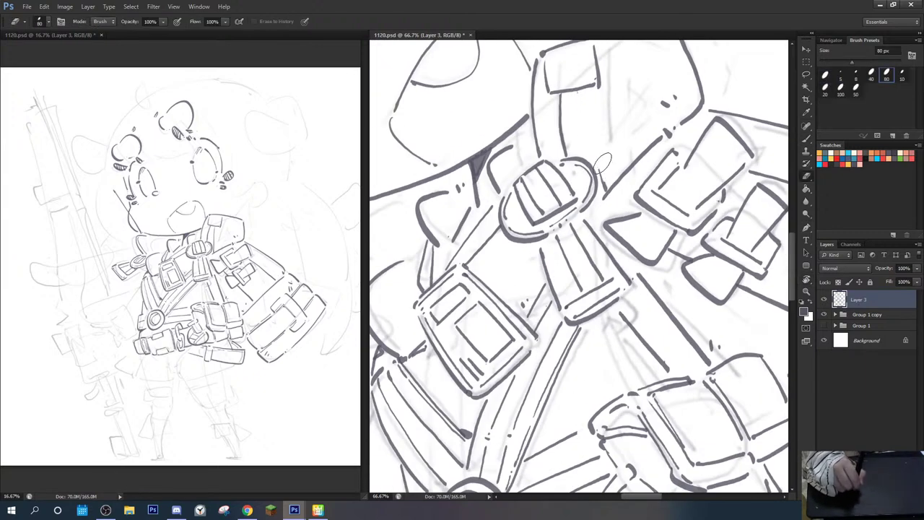
pyautogui.press('b')
pyautogui.moveTo(587, 91); pyautogui.dragTo(613, 180)
pyautogui.press('r')
pyautogui.moveTo(622, 124); pyautogui.dragTo(648, 133)
pyautogui.moveTo(659, 126); pyautogui.dragTo(586, 265)
pyautogui.moveTo(606, 227)
pyautogui.mouseDown()
pyautogui.moveTo(659, 188)
pyautogui.moveTo(649, 177)
pyautogui.mouseUp()
pyautogui.press('b')
pyautogui.moveTo(583, 165); pyautogui.dragTo(576, 225)
pyautogui.moveTo(545, 368)
pyautogui.mouseDown()
pyautogui.moveTo(609, 181)
pyautogui.moveTo(601, 80)
pyautogui.mouseUp()
# Step: Ink the outer contour of the jacket's lower edge beneath the belt pouches, from the side pouch to the carabiner
pyautogui.press('r')
pyautogui.moveTo(612, 109); pyautogui.dragTo(637, 115)
pyautogui.moveTo(580, 294)
pyautogui.mouseDown()
pyautogui.moveTo(611, 144)
pyautogui.moveTo(606, 182)
pyautogui.mouseUp()
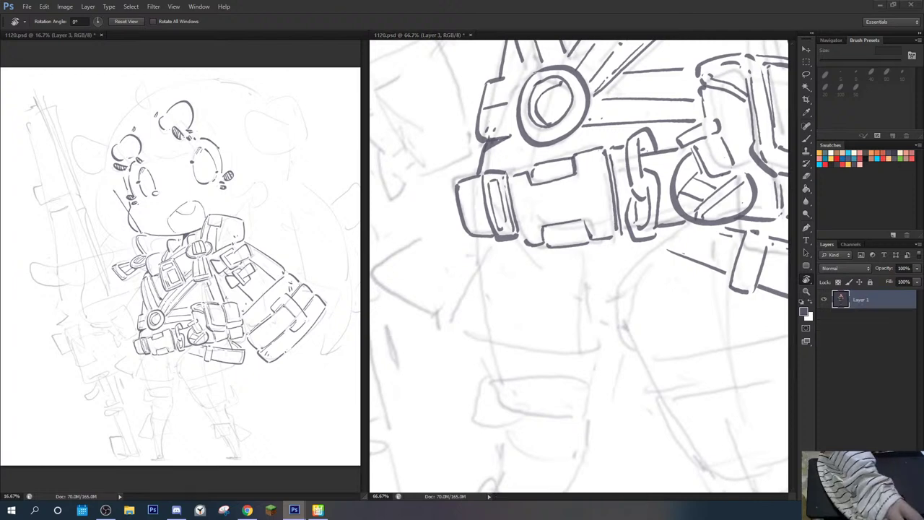
pyautogui.press('b')
pyautogui.moveTo(483, 244)
pyautogui.mouseDown()
pyautogui.moveTo(508, 293)
pyautogui.moveTo(617, 287)
pyautogui.mouseUp()
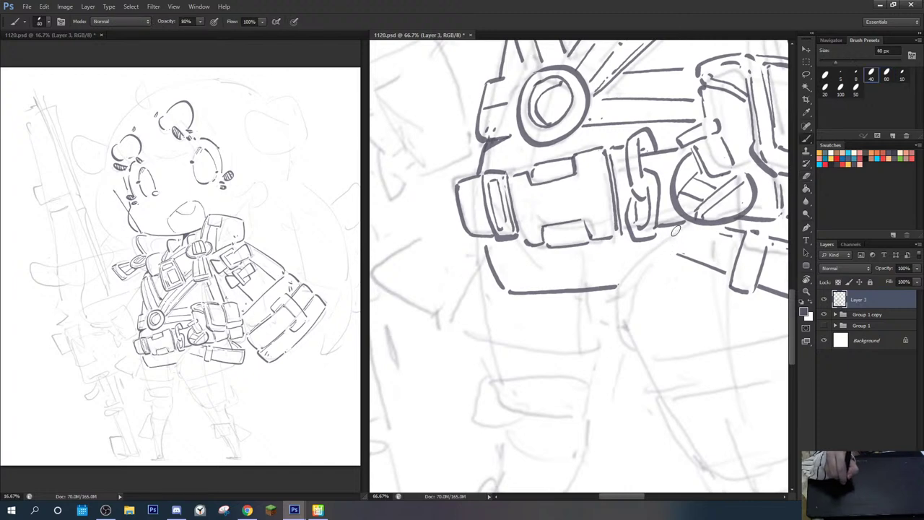
pyautogui.moveTo(675, 231)
pyautogui.mouseDown()
pyautogui.moveTo(658, 276)
pyautogui.moveTo(622, 285)
pyautogui.mouseUp()
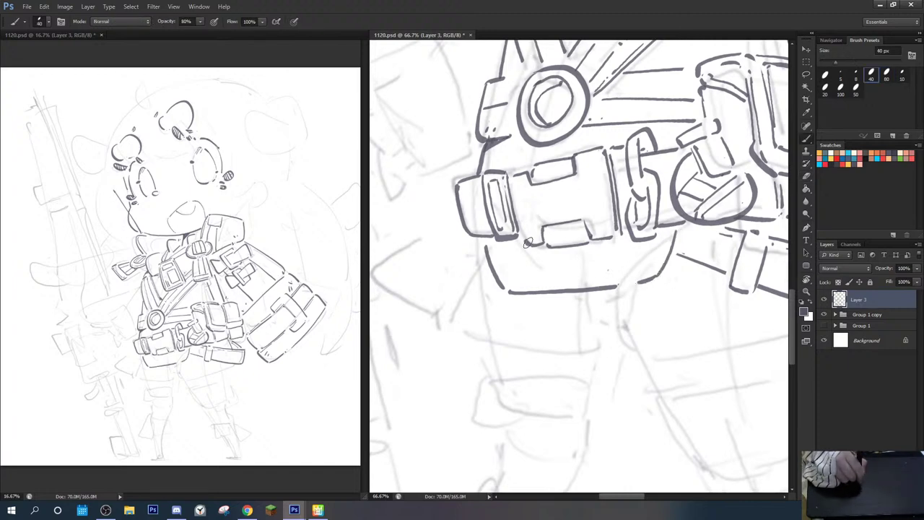
# Step: Ink an inner line parallel to the contour below the belt pouches, erasing rough parts and doubling its lower edge
pyautogui.moveTo(511, 244); pyautogui.dragTo(534, 274)
pyautogui.press('e')
pyautogui.press('b')
pyautogui.press('e')
pyautogui.press('b')
pyautogui.moveTo(509, 245)
pyautogui.mouseDown()
pyautogui.moveTo(521, 271)
pyautogui.moveTo(605, 269)
pyautogui.moveTo(635, 249)
pyautogui.moveTo(627, 264)
pyautogui.mouseUp()
pyautogui.press('e')
pyautogui.press('b')
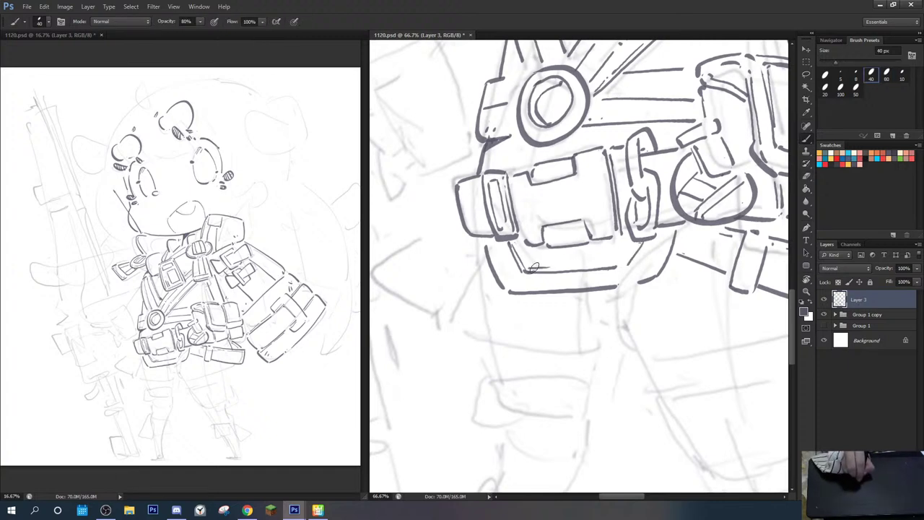
pyautogui.moveTo(534, 267); pyautogui.dragTo(614, 262)
pyautogui.press('e')
pyautogui.moveTo(534, 265); pyautogui.dragTo(619, 261)
pyautogui.press('b')
pyautogui.moveTo(529, 268); pyautogui.dragTo(615, 264)
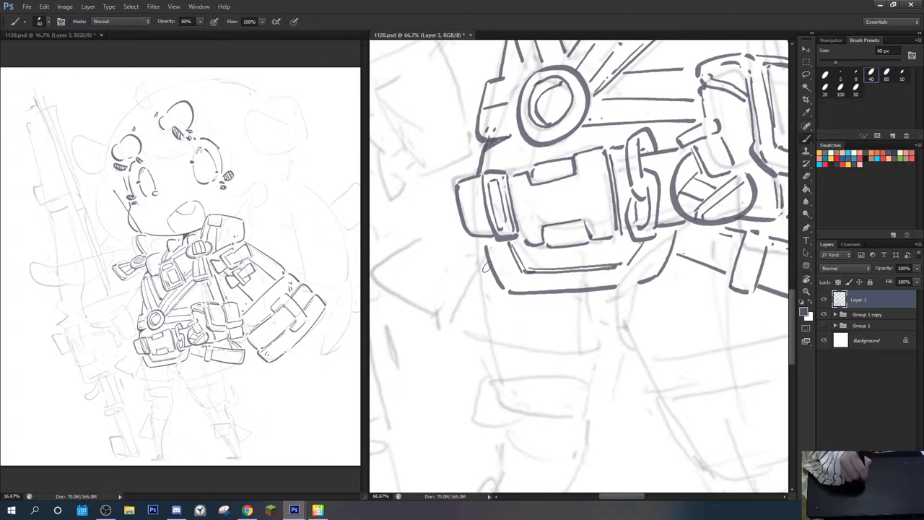
# Step: Ink the pointed skirt flap that flares out beside the belt's outermost pouch
pyautogui.moveTo(479, 253)
pyautogui.mouseDown()
pyautogui.moveTo(459, 295)
pyautogui.moveTo(493, 317)
pyautogui.mouseUp()
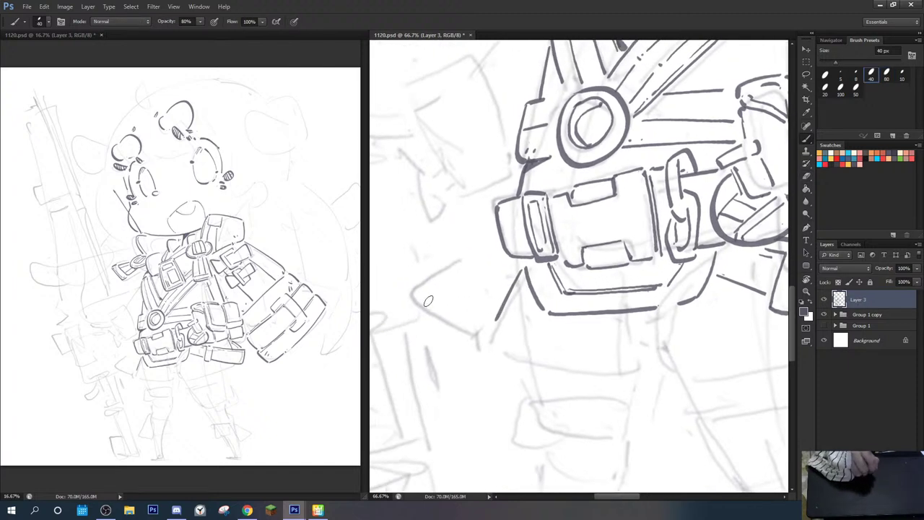
pyautogui.moveTo(417, 285)
pyautogui.mouseDown()
pyautogui.moveTo(421, 309)
pyautogui.moveTo(472, 346)
pyautogui.mouseUp()
pyautogui.moveTo(417, 292); pyautogui.dragTo(500, 237)
pyautogui.press('r')
pyautogui.moveTo(505, 350)
pyautogui.mouseDown()
pyautogui.moveTo(473, 306)
pyautogui.moveTo(477, 284)
pyautogui.moveTo(490, 311)
pyautogui.moveTo(473, 308)
pyautogui.moveTo(597, 390)
pyautogui.moveTo(581, 339)
pyautogui.moveTo(506, 278)
pyautogui.moveTo(495, 286)
pyautogui.mouseUp()
pyautogui.press('b')
pyautogui.press('e')
pyautogui.press('b')
# Step: Ink the curved hem of the front skirt panel, the short slit beside it and the slanted hem of the neighbouring panel
pyautogui.moveTo(509, 244)
pyautogui.mouseDown()
pyautogui.moveTo(500, 268)
pyautogui.moveTo(516, 315)
pyautogui.moveTo(592, 244)
pyautogui.moveTo(534, 219)
pyautogui.moveTo(527, 254)
pyautogui.mouseUp()
pyautogui.press('r')
pyautogui.press('b')
pyautogui.moveTo(527, 329); pyautogui.dragTo(697, 252)
pyautogui.moveTo(577, 242)
pyautogui.mouseDown()
pyautogui.moveTo(629, 212)
pyautogui.moveTo(547, 233)
pyautogui.mouseUp()
pyautogui.press('r')
pyautogui.moveTo(542, 268)
pyautogui.mouseDown()
pyautogui.moveTo(679, 210)
pyautogui.moveTo(666, 251)
pyautogui.mouseUp()
pyautogui.press('b')
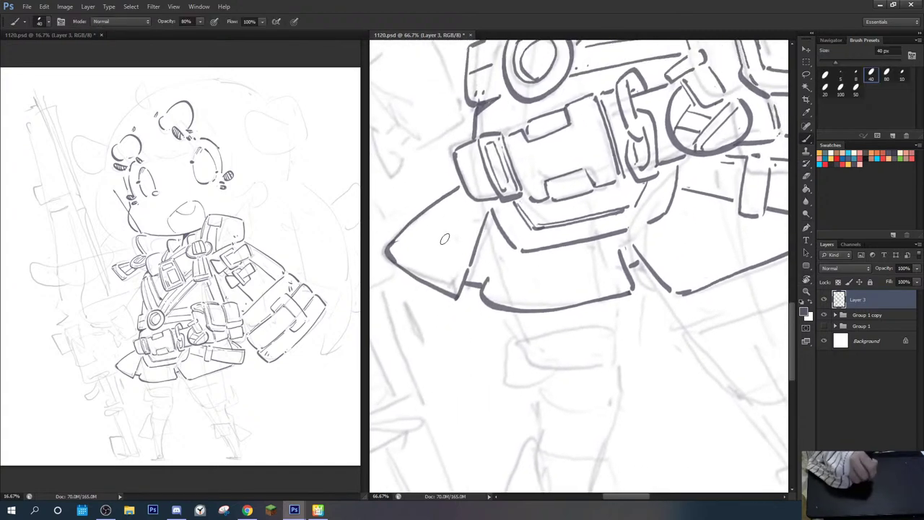
# Step: Ink a thin seam across the pointed flap, and add a dot and a slanted fold line on the skirt panel under the hip strap
pyautogui.moveTo(424, 216); pyautogui.dragTo(463, 238)
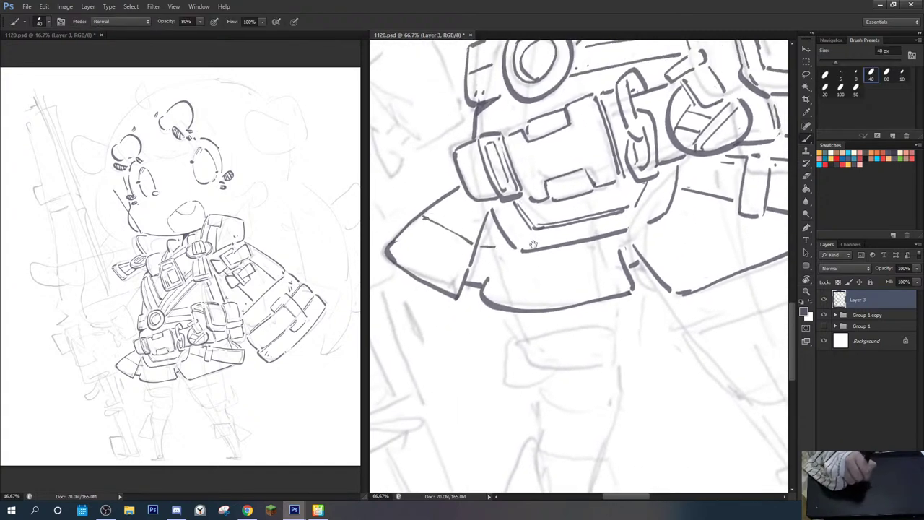
pyautogui.moveTo(532, 245); pyautogui.dragTo(446, 259)
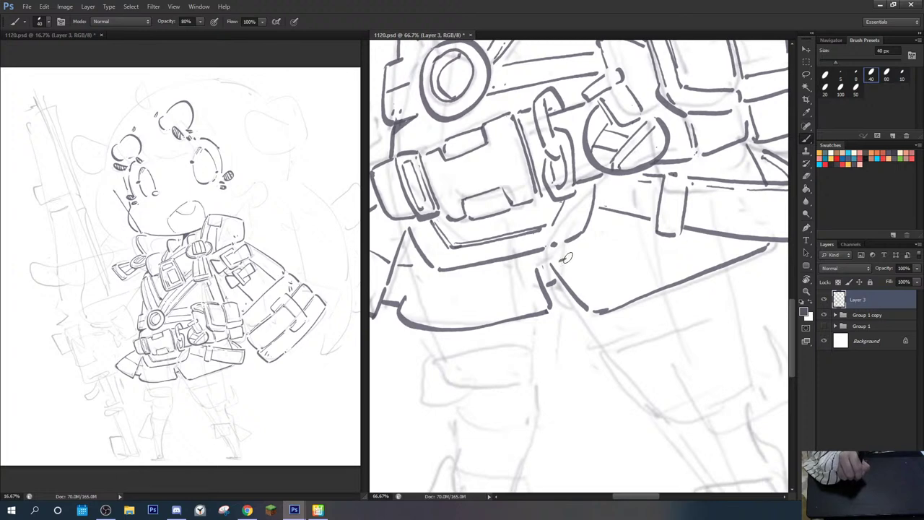
pyautogui.moveTo(568, 257)
pyautogui.mouseDown()
pyautogui.moveTo(640, 225)
pyautogui.moveTo(570, 252)
pyautogui.mouseUp()
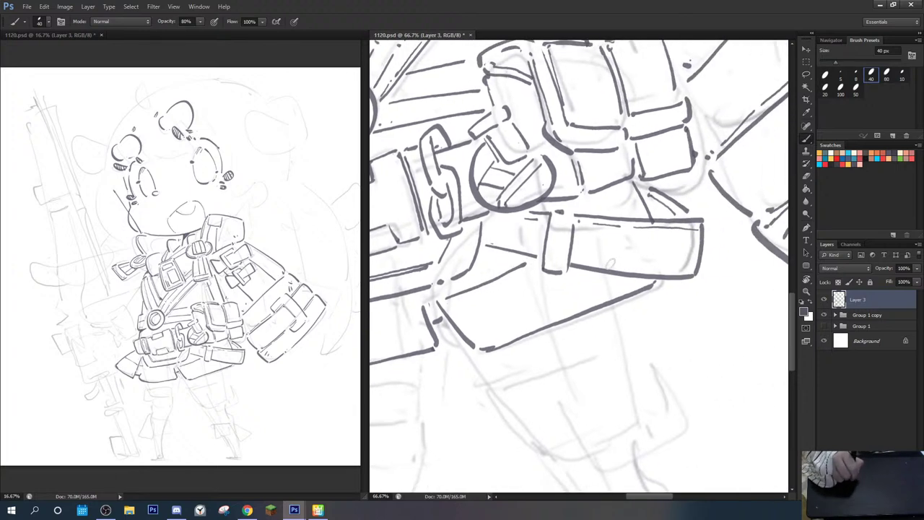
pyautogui.moveTo(669, 235); pyautogui.dragTo(810, 141)
pyautogui.moveTo(635, 256); pyautogui.dragTo(508, 237)
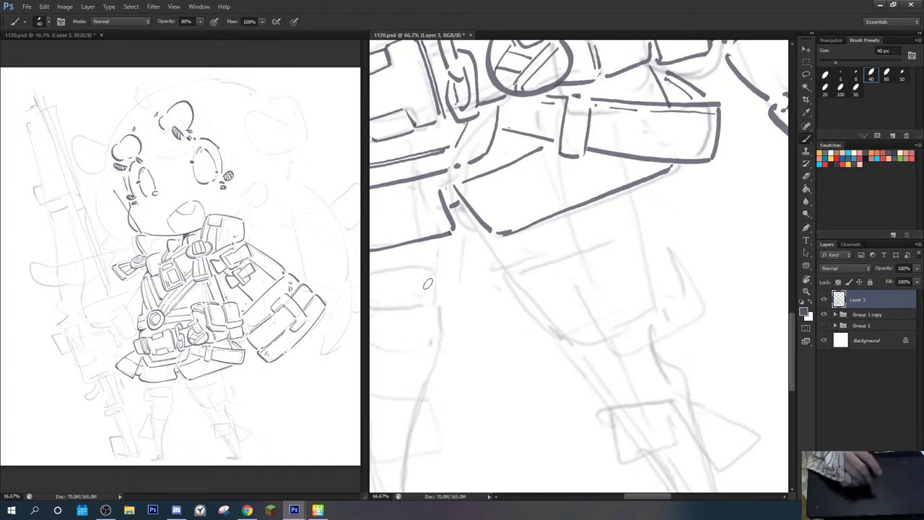
# Step: Reset the canvas rotation and ink the main thigh pouch below the slanted hem with an L-shaped inner line, redrawing its first edge
pyautogui.hotkey('ctrl', 'shift', 'e')
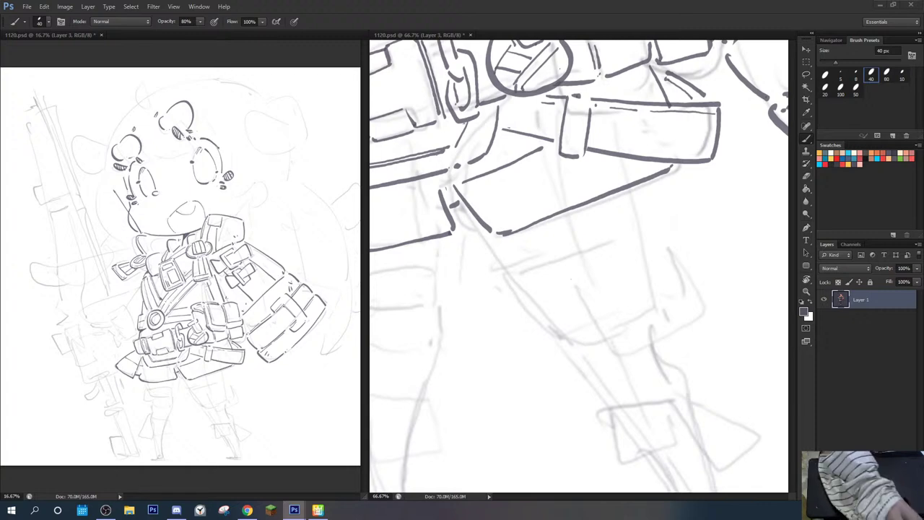
pyautogui.hotkey('ctrl', 'z')
pyautogui.press('r')
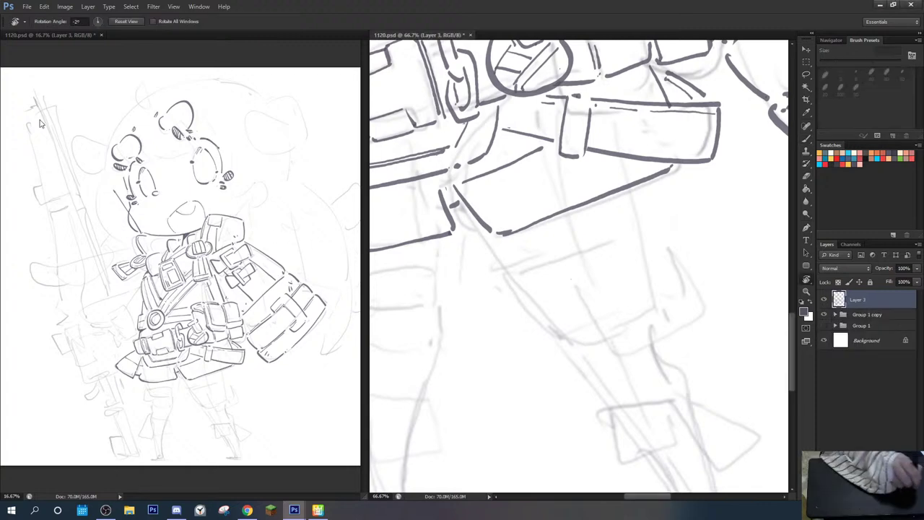
pyautogui.click(126, 21)
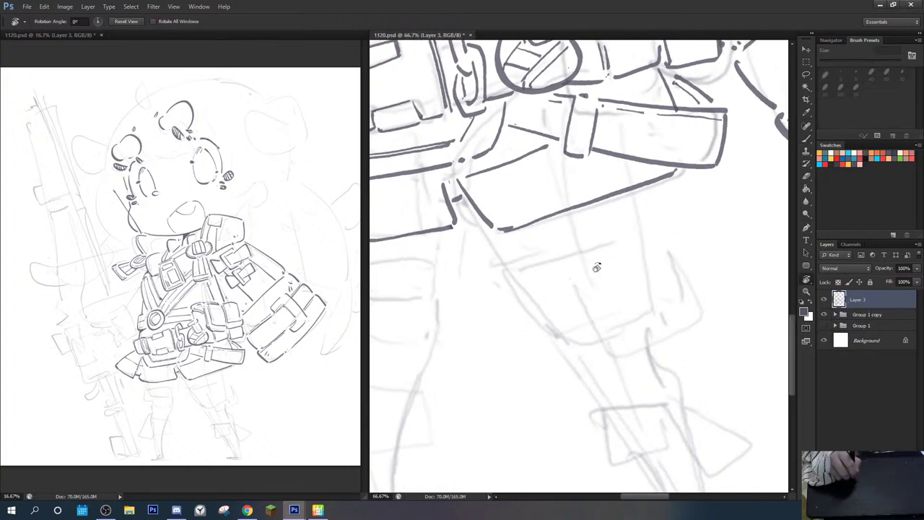
pyautogui.moveTo(596, 268)
pyautogui.mouseDown()
pyautogui.moveTo(628, 301)
pyautogui.moveTo(641, 361)
pyautogui.mouseUp()
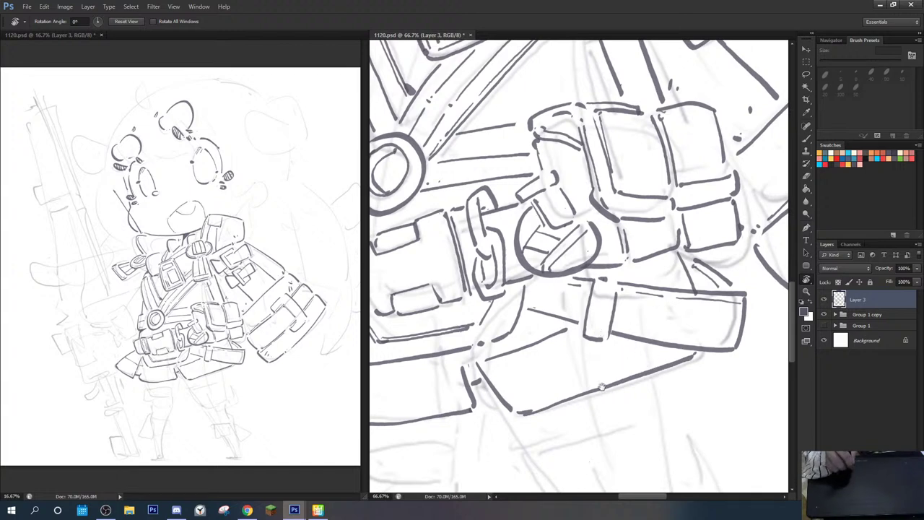
pyautogui.moveTo(602, 386)
pyautogui.mouseDown()
pyautogui.moveTo(554, 261)
pyautogui.moveTo(592, 283)
pyautogui.moveTo(586, 313)
pyautogui.moveTo(562, 283)
pyautogui.moveTo(594, 359)
pyautogui.mouseUp()
pyautogui.press('b')
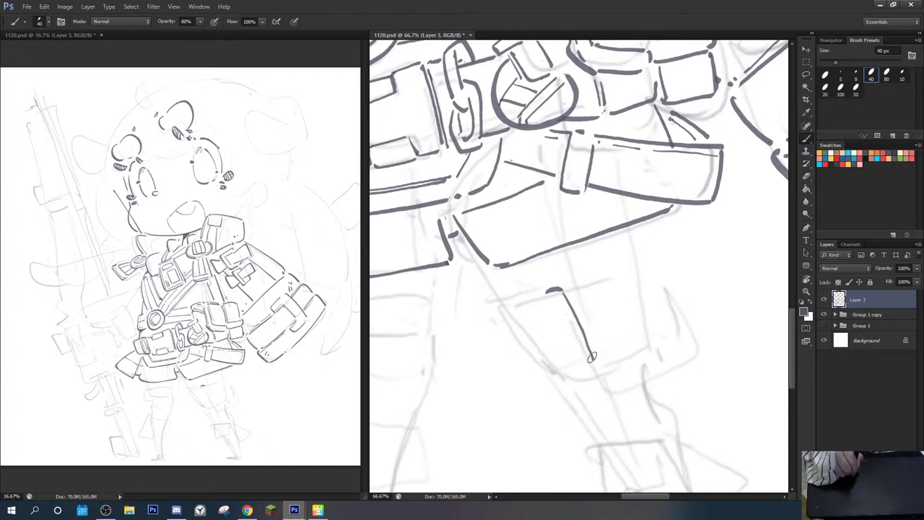
pyautogui.press('e')
pyautogui.moveTo(555, 280); pyautogui.dragTo(597, 373)
pyautogui.press('b')
pyautogui.moveTo(568, 285)
pyautogui.mouseDown()
pyautogui.moveTo(618, 346)
pyautogui.moveTo(659, 353)
pyautogui.moveTo(618, 345)
pyautogui.moveTo(665, 345)
pyautogui.mouseUp()
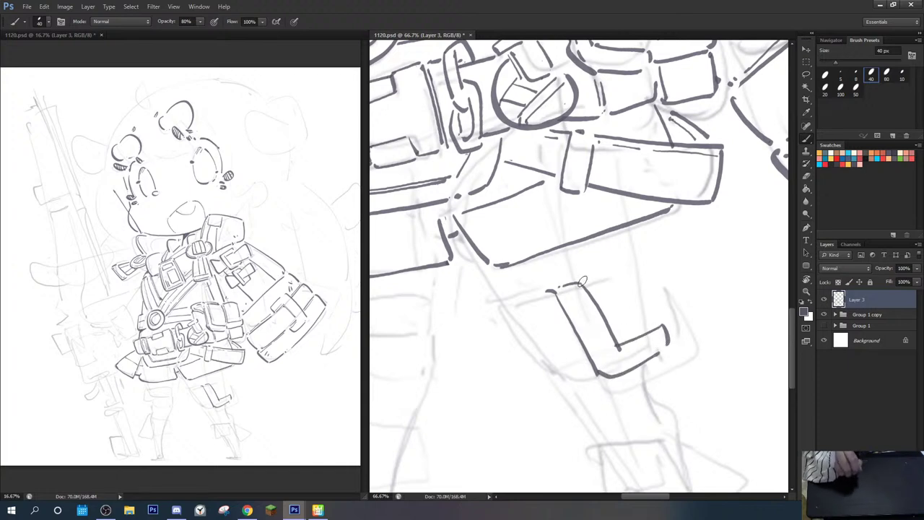
pyautogui.moveTo(583, 281)
pyautogui.mouseDown()
pyautogui.moveTo(644, 266)
pyautogui.moveTo(661, 314)
pyautogui.mouseUp()
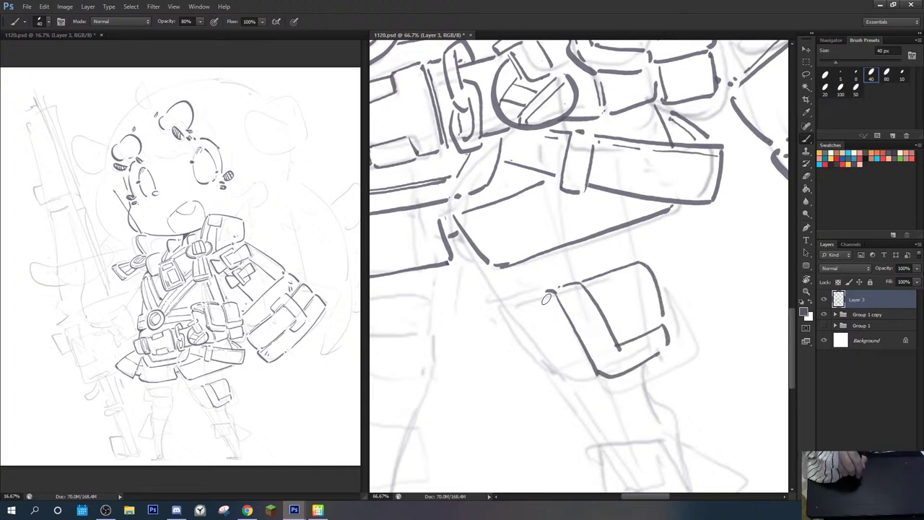
# Step: Ink the pouch's side section with a round snap, and the two thigh lines joining the pouch to the skirt hem
pyautogui.moveTo(535, 295)
pyautogui.mouseDown()
pyautogui.moveTo(502, 313)
pyautogui.moveTo(528, 358)
pyautogui.moveTo(547, 381)
pyautogui.moveTo(583, 373)
pyautogui.moveTo(570, 351)
pyautogui.mouseUp()
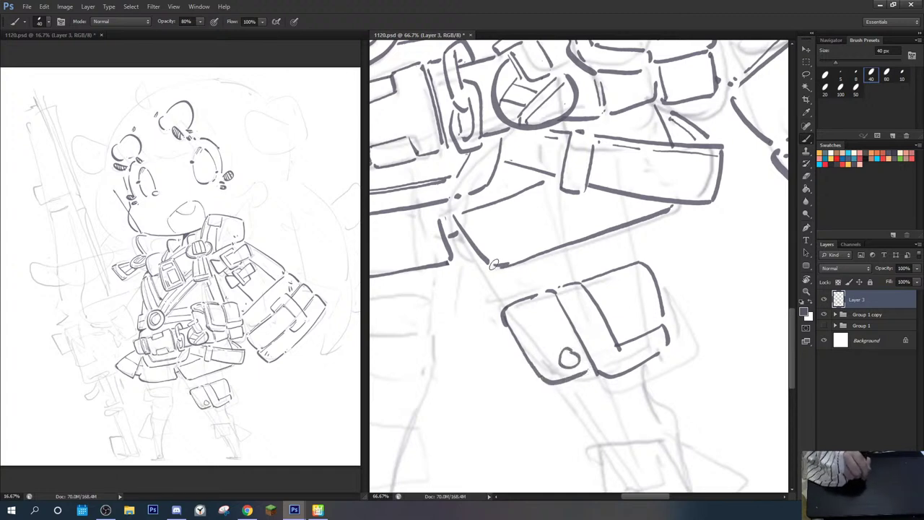
pyautogui.moveTo(466, 253); pyautogui.dragTo(504, 306)
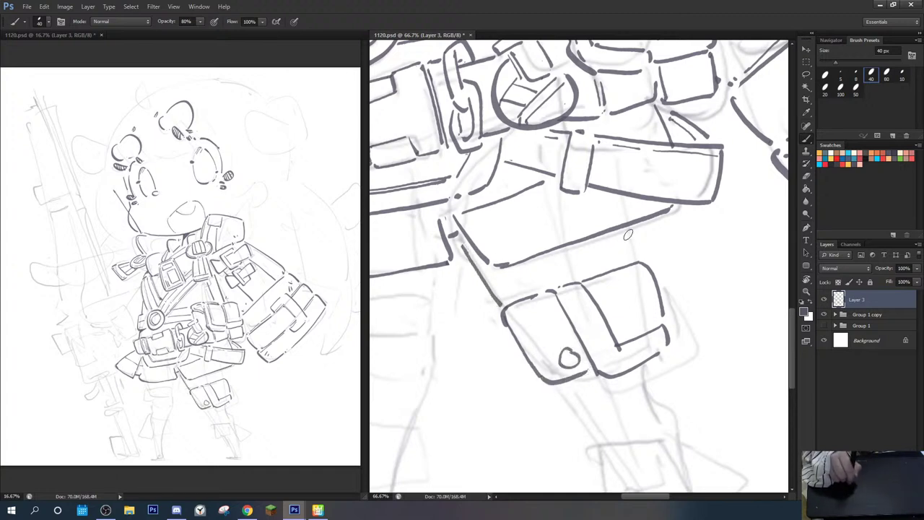
pyautogui.moveTo(628, 230); pyautogui.dragTo(634, 263)
pyautogui.moveTo(623, 340); pyautogui.dragTo(611, 228)
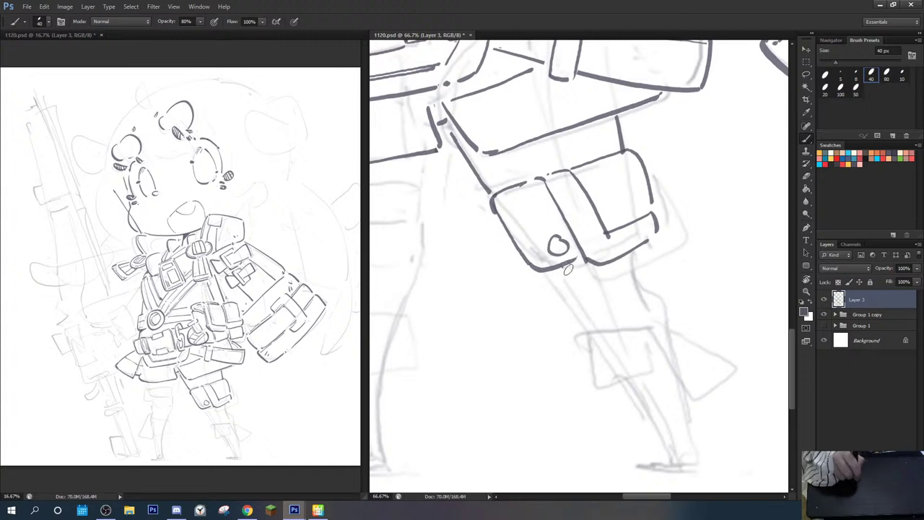
# Step: Ink two inner leg lines below the thigh pouch and the bent outer leg contour, erasing and redrawing the contour's lower part
pyautogui.moveTo(569, 268); pyautogui.dragTo(598, 318)
pyautogui.moveTo(542, 275); pyautogui.dragTo(582, 327)
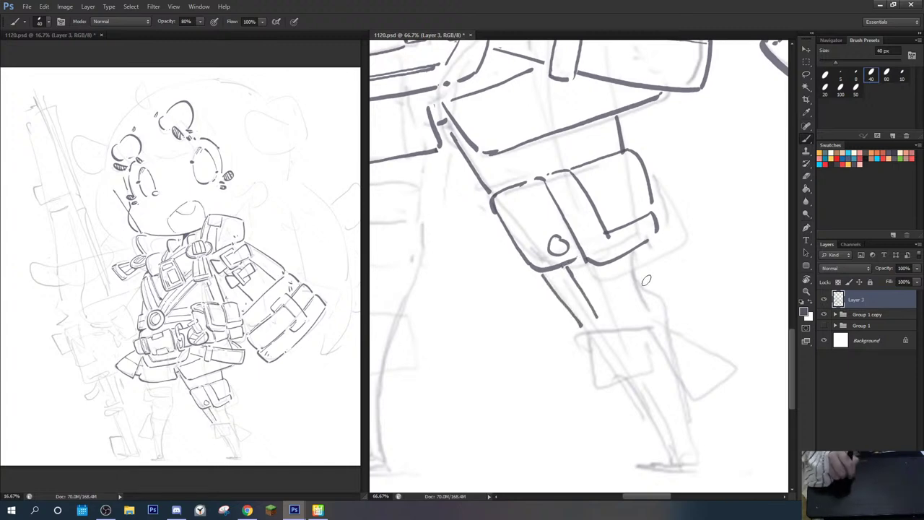
pyautogui.moveTo(627, 256)
pyautogui.mouseDown()
pyautogui.moveTo(662, 334)
pyautogui.moveTo(642, 275)
pyautogui.mouseUp()
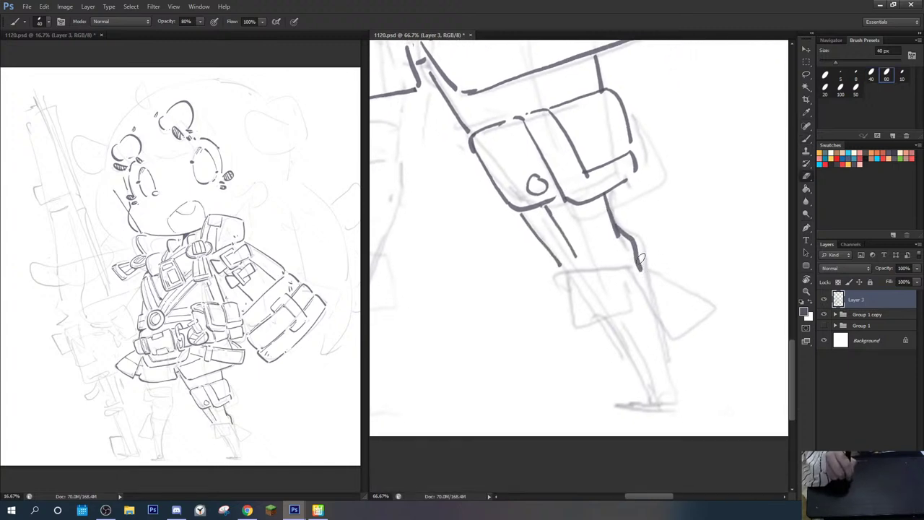
pyautogui.press('e')
pyautogui.moveTo(625, 238)
pyautogui.mouseDown()
pyautogui.moveTo(640, 264)
pyautogui.moveTo(616, 228)
pyautogui.moveTo(635, 264)
pyautogui.mouseUp()
pyautogui.press('b')
pyautogui.press('e')
pyautogui.press('b')
pyautogui.press('e')
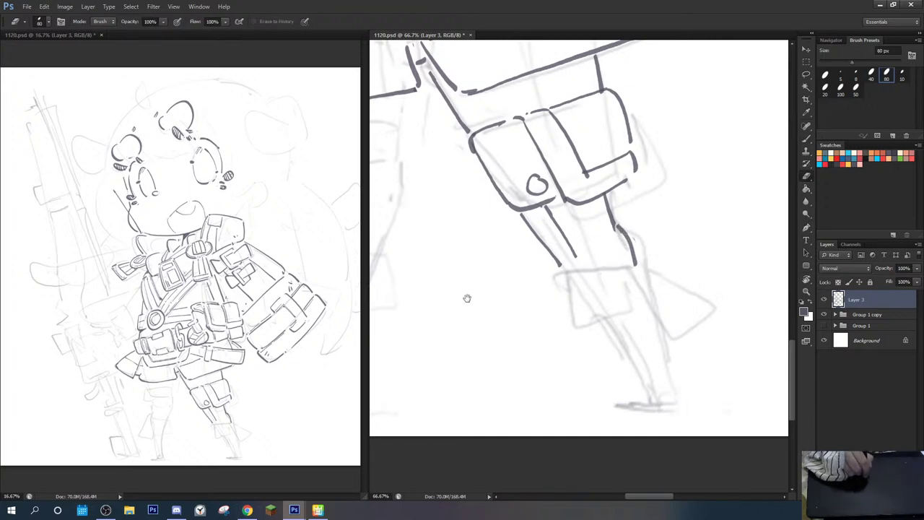
# Step: Ink a two-part pouch on the other leg: a wide section with an inner L-line, and a narrow section with a vertical line and round snap
pyautogui.moveTo(466, 299); pyautogui.dragTo(679, 324)
pyautogui.press('b')
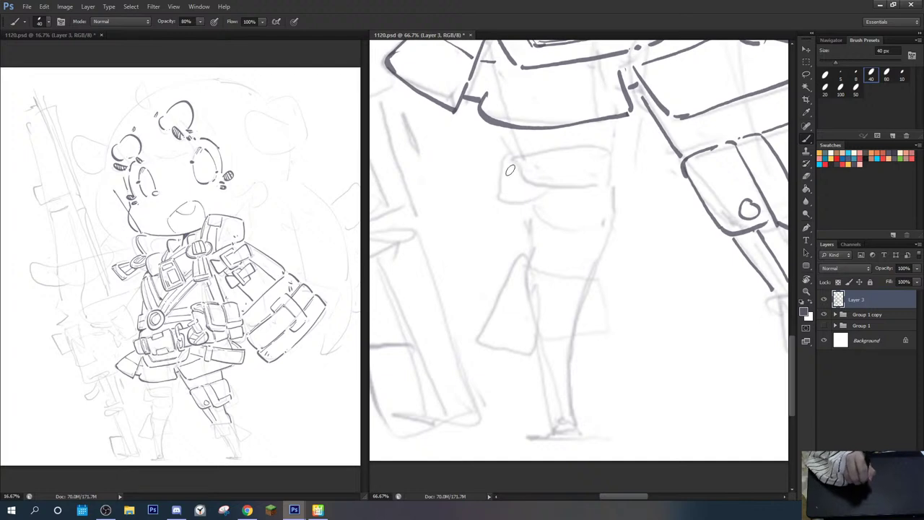
pyautogui.moveTo(526, 164)
pyautogui.mouseDown()
pyautogui.moveTo(570, 158)
pyautogui.moveTo(567, 223)
pyautogui.mouseUp()
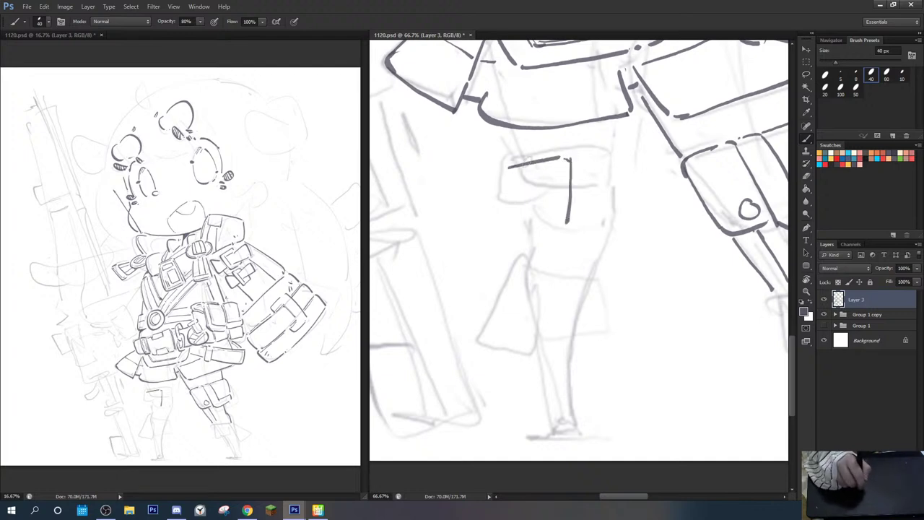
pyautogui.moveTo(508, 168)
pyautogui.mouseDown()
pyautogui.moveTo(507, 211)
pyautogui.moveTo(543, 232)
pyautogui.moveTo(567, 225)
pyautogui.mouseUp()
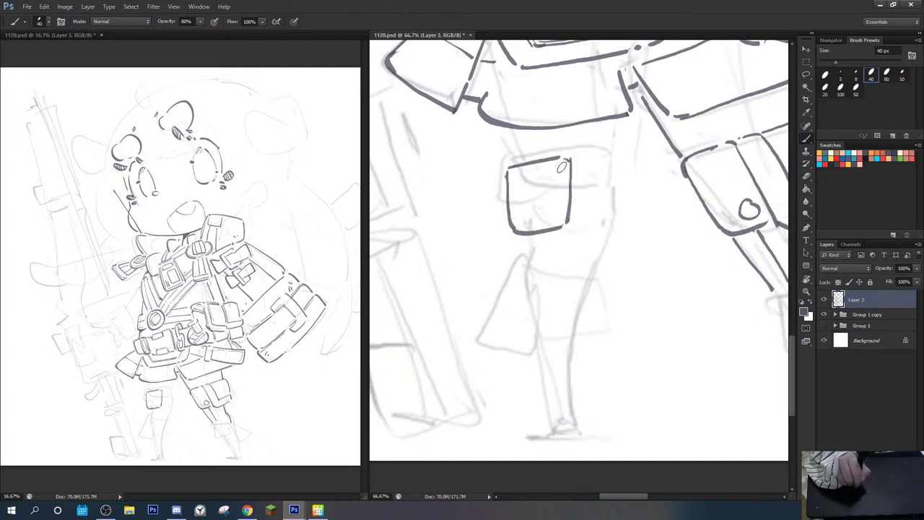
pyautogui.moveTo(558, 162); pyautogui.dragTo(558, 214)
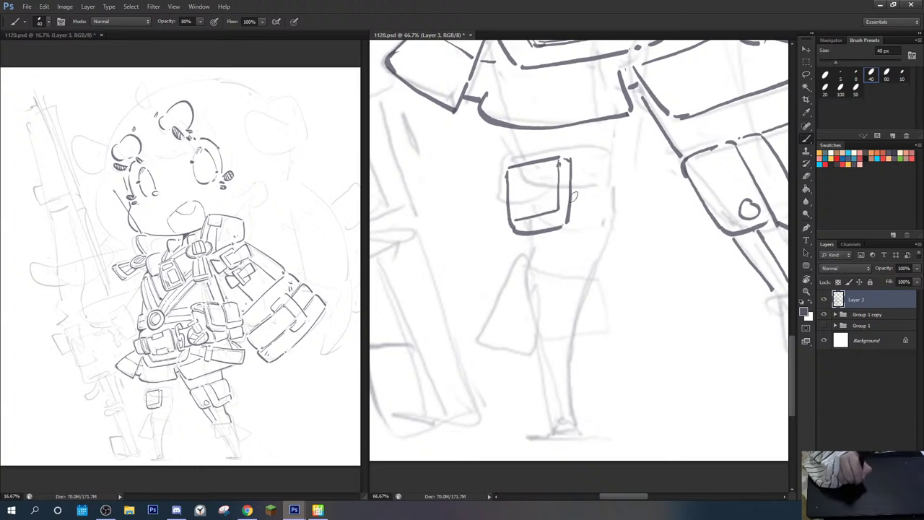
pyautogui.moveTo(576, 160)
pyautogui.mouseDown()
pyautogui.moveTo(613, 160)
pyautogui.moveTo(607, 226)
pyautogui.mouseUp()
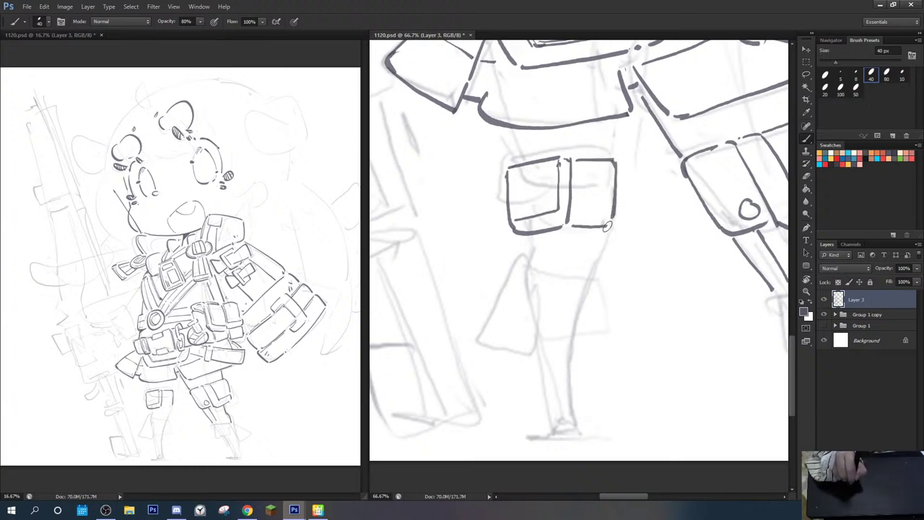
pyautogui.moveTo(599, 166); pyautogui.dragTo(599, 226)
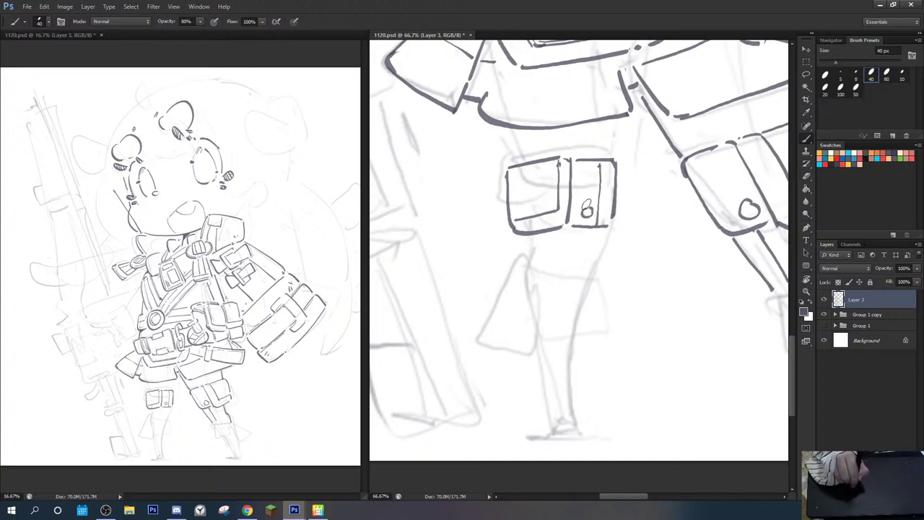
# Step: Ink the leg's side contours and the horizontal band edge below this pouch, with a small hatching mark between them
pyautogui.moveTo(531, 233); pyautogui.dragTo(532, 260)
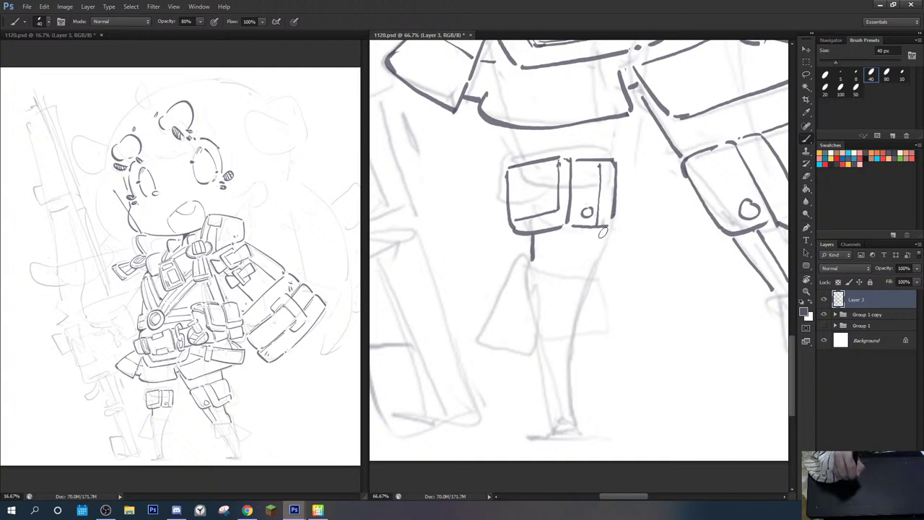
pyautogui.moveTo(608, 228)
pyautogui.mouseDown()
pyautogui.moveTo(588, 273)
pyautogui.moveTo(601, 225)
pyautogui.mouseUp()
pyautogui.moveTo(567, 252); pyautogui.dragTo(617, 257)
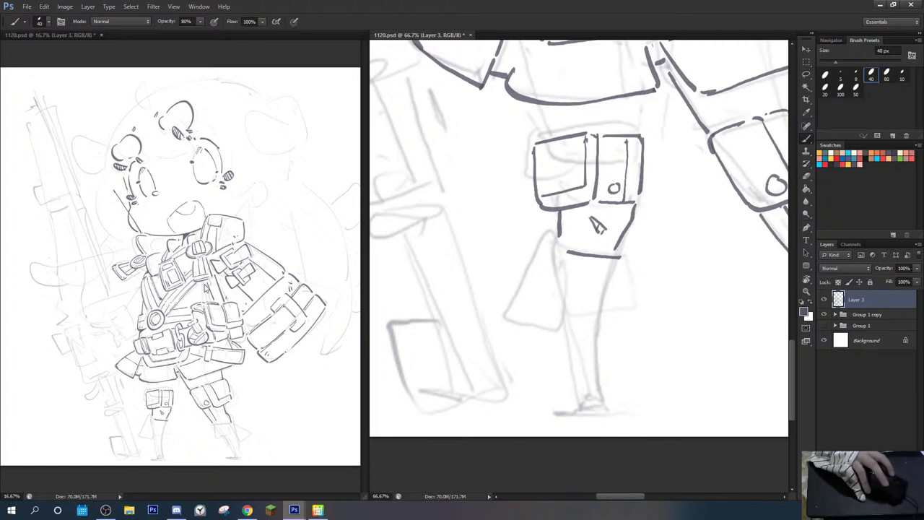
pyautogui.hotkey('ctrl', 'Tab')
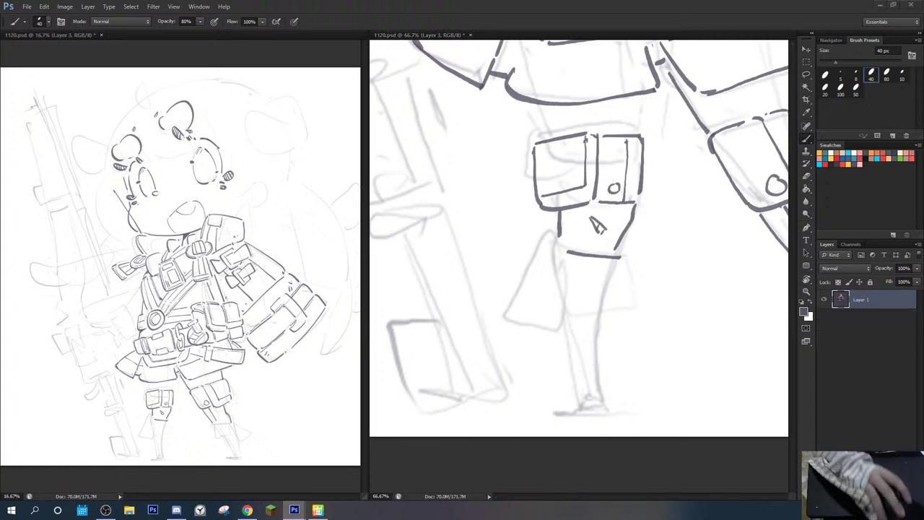
pyautogui.click(608, 308)
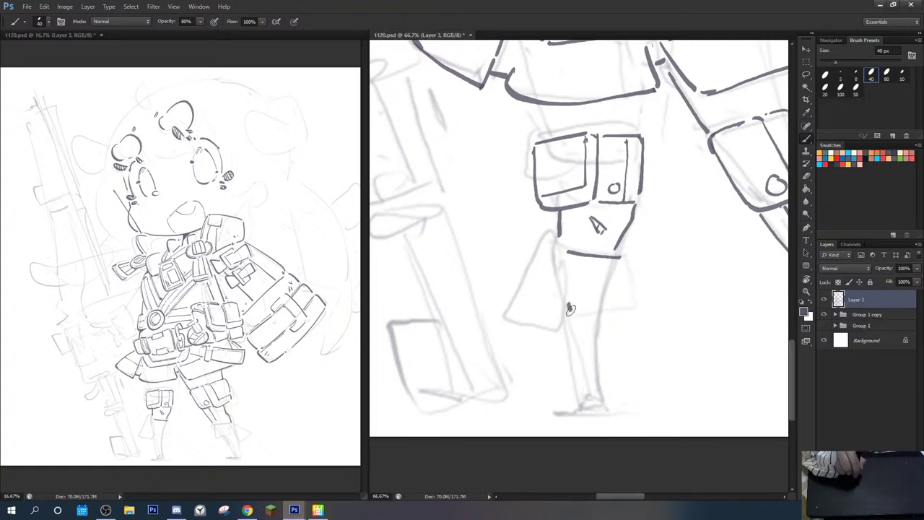
# Step: Ink the front flap's bottom and outer edge below the leg band, then outline the rounded side flap and its connection to the band
pyautogui.moveTo(569, 302); pyautogui.dragTo(625, 307)
pyautogui.moveTo(618, 257); pyautogui.dragTo(633, 304)
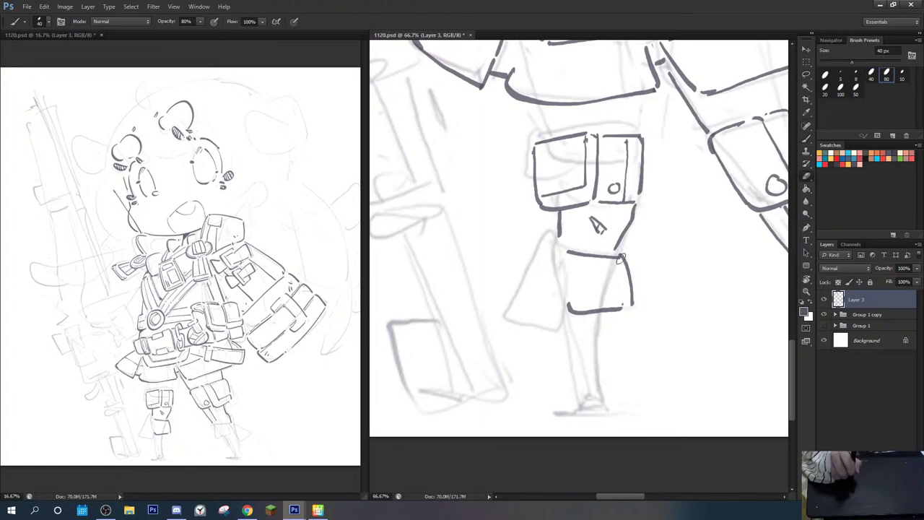
pyautogui.hotkey('ctrl', 'z')
pyautogui.moveTo(619, 256); pyautogui.dragTo(627, 306)
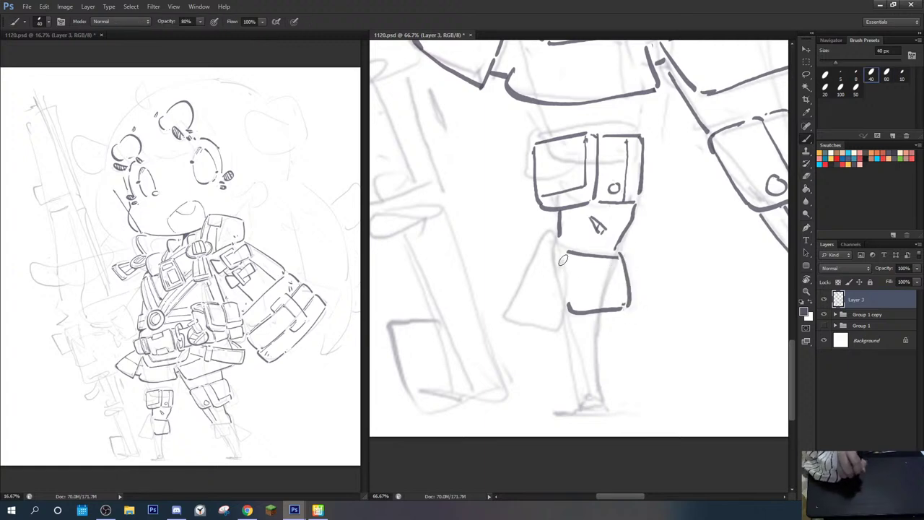
pyautogui.moveTo(562, 260)
pyautogui.mouseDown()
pyautogui.moveTo(552, 332)
pyautogui.moveTo(503, 312)
pyautogui.moveTo(538, 242)
pyautogui.mouseUp()
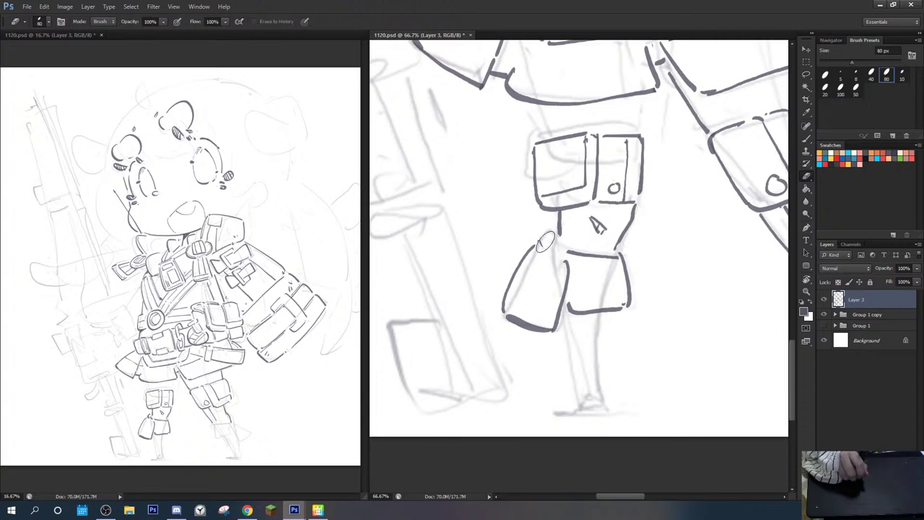
pyautogui.moveTo(538, 244)
pyautogui.mouseDown()
pyautogui.moveTo(555, 232)
pyautogui.moveTo(562, 247)
pyautogui.mouseUp()
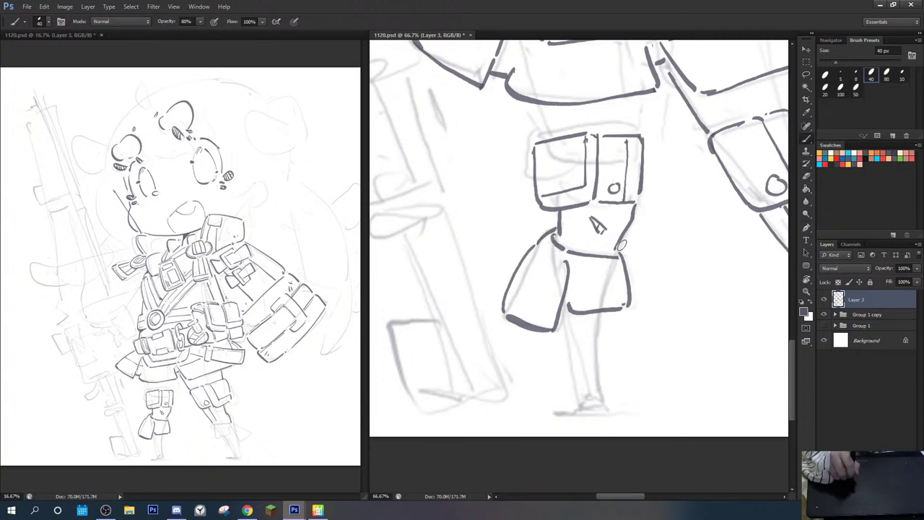
# Step: Ink the lower leg's two tapering contours, redoing the outer one, and add a short thick line at the foot's base
pyautogui.moveTo(621, 246)
pyautogui.mouseDown()
pyautogui.moveTo(639, 314)
pyautogui.moveTo(603, 345)
pyautogui.moveTo(611, 397)
pyautogui.mouseUp()
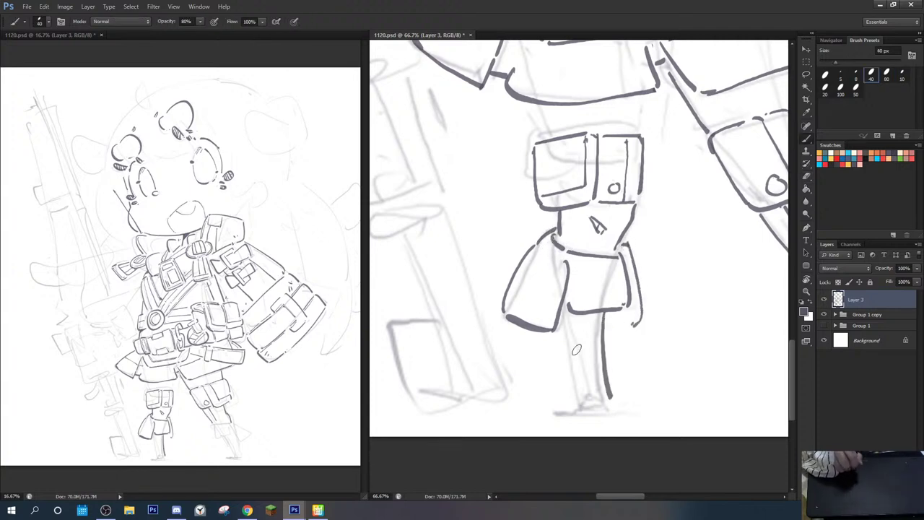
pyautogui.press('e')
pyautogui.moveTo(604, 317); pyautogui.dragTo(610, 415)
pyautogui.press('b')
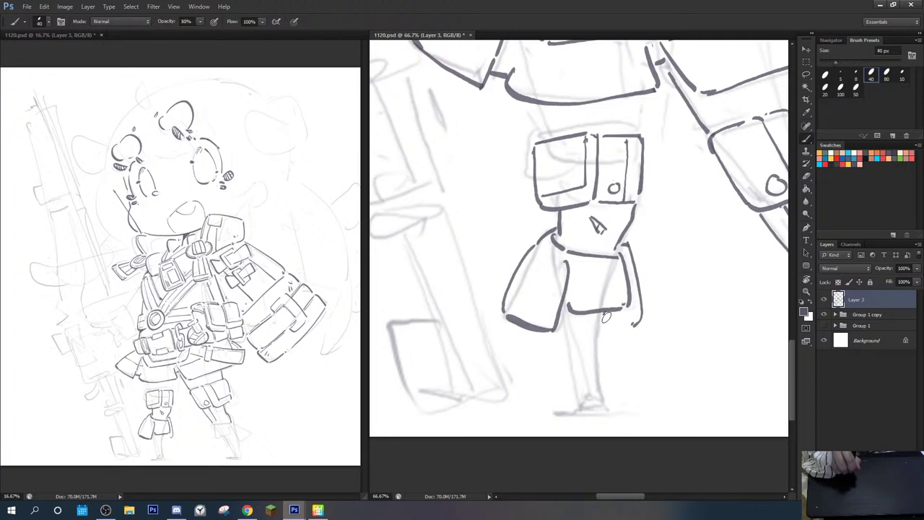
pyautogui.press('e')
pyautogui.moveTo(605, 312); pyautogui.dragTo(606, 401)
pyautogui.press('b')
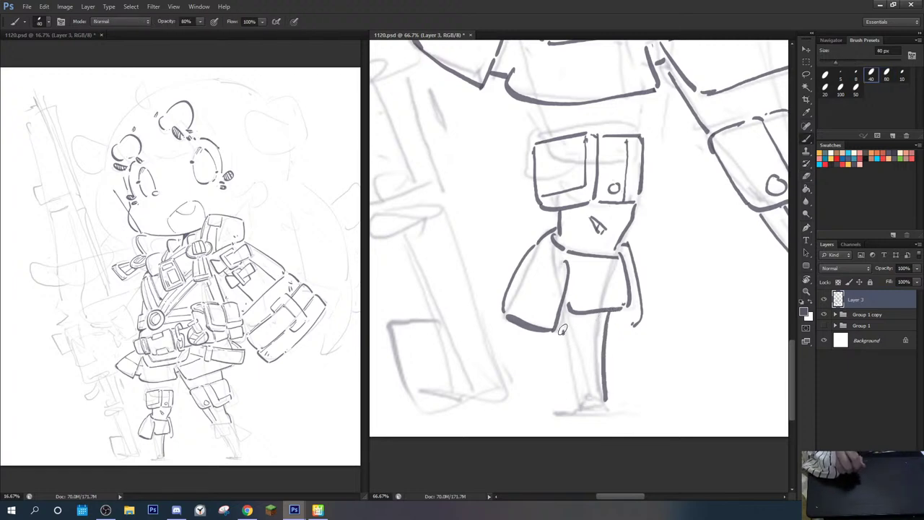
pyautogui.moveTo(562, 329)
pyautogui.mouseDown()
pyautogui.moveTo(580, 406)
pyautogui.moveTo(608, 408)
pyautogui.mouseUp()
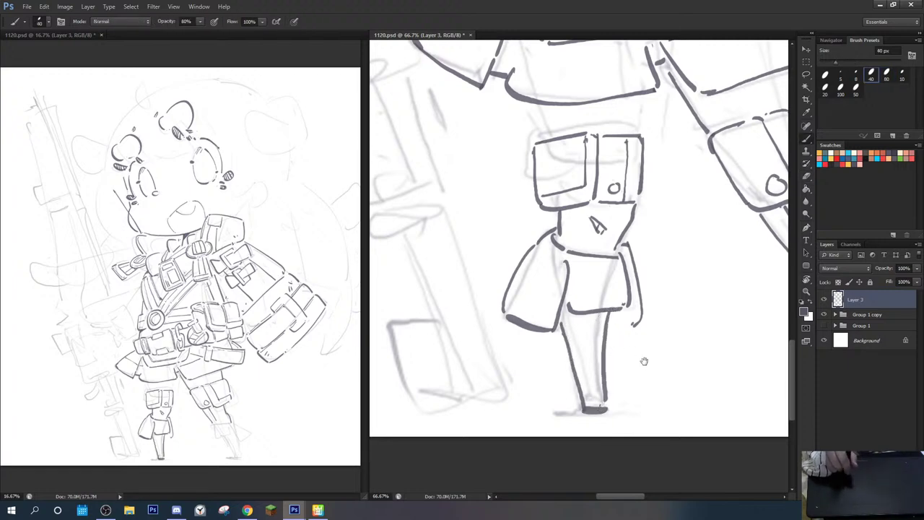
# Step: Add a hem line across the front flap and an L-shaped inner edge line on the side flap
pyautogui.moveTo(644, 360); pyautogui.dragTo(626, 381)
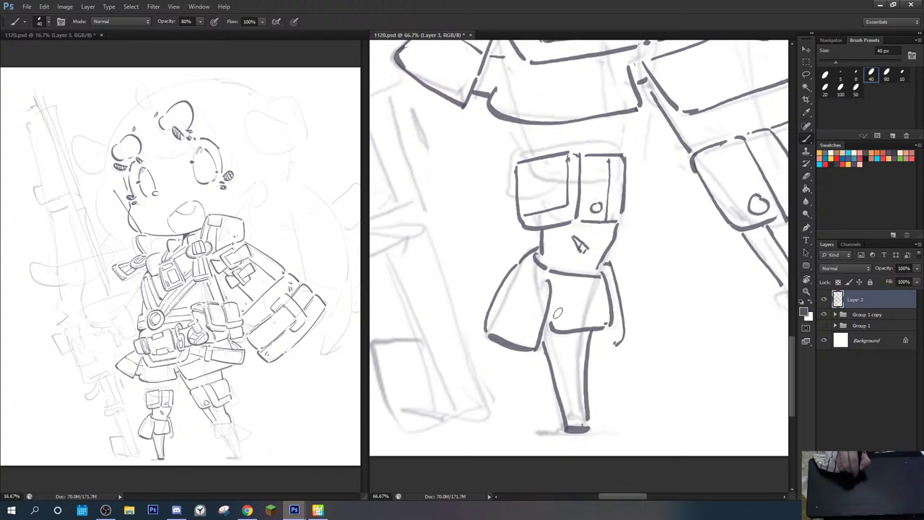
pyautogui.moveTo(554, 312); pyautogui.dragTo(606, 312)
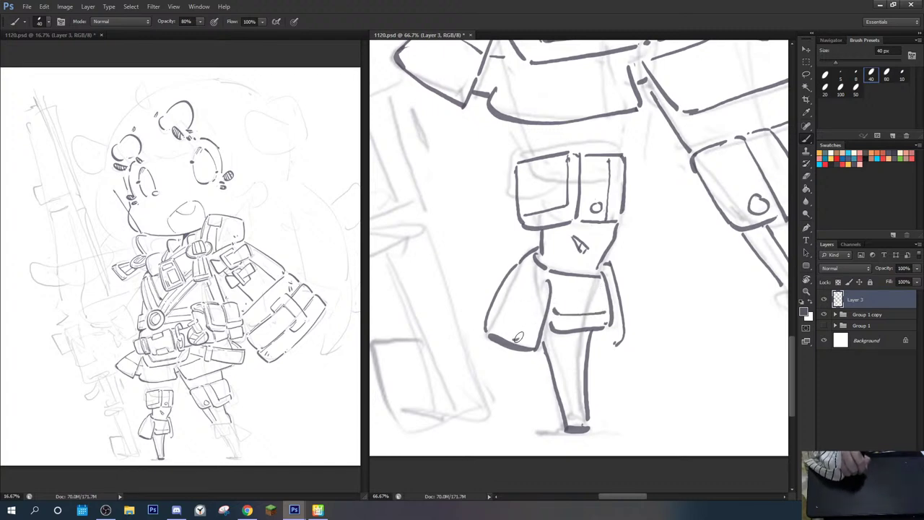
pyautogui.moveTo(518, 337); pyautogui.dragTo(537, 282)
# Step: Erase the narrow contour of the flap behind the leg and redraw it as a wider curve sweeping back to the leg
pyautogui.press('e')
pyautogui.moveTo(619, 266); pyautogui.dragTo(623, 309)
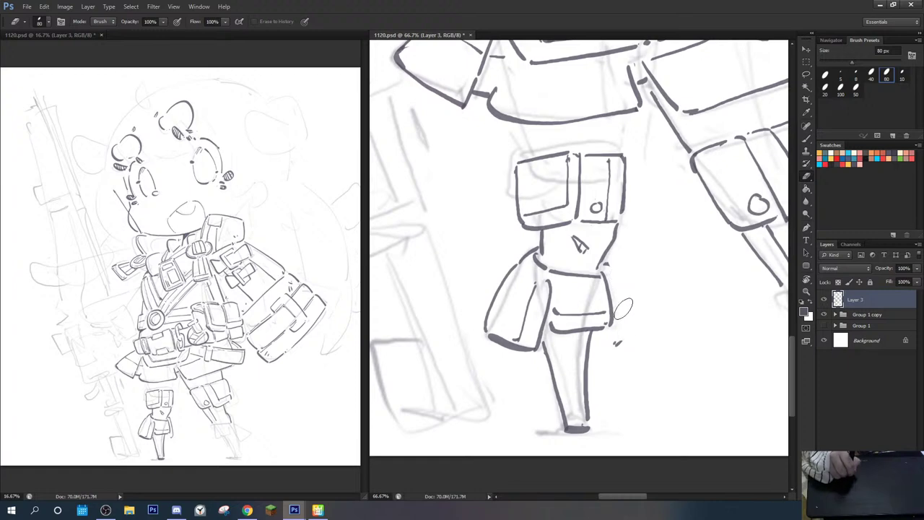
pyautogui.press('b')
pyautogui.moveTo(601, 349)
pyautogui.mouseDown()
pyautogui.moveTo(633, 322)
pyautogui.moveTo(607, 268)
pyautogui.mouseUp()
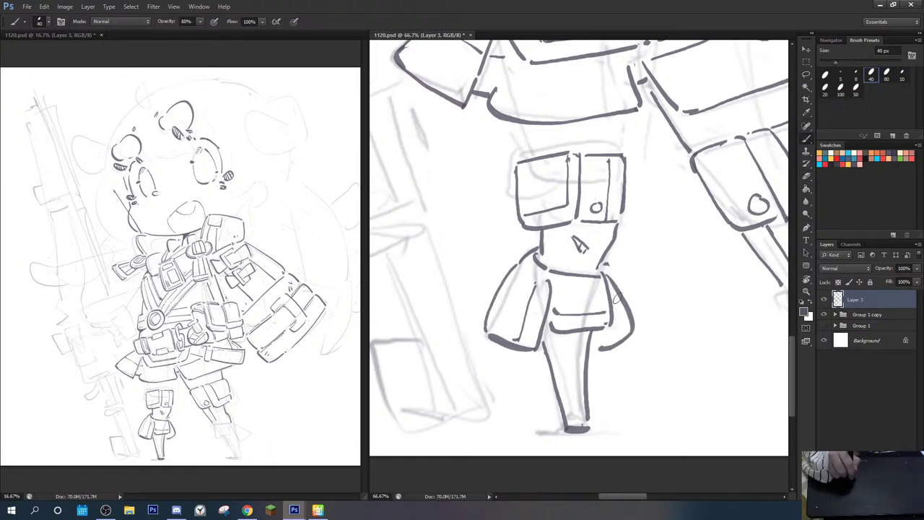
pyautogui.hotkey('ctrl', 'z')
pyautogui.moveTo(603, 353)
pyautogui.mouseDown()
pyautogui.moveTo(615, 259)
pyautogui.moveTo(595, 353)
pyautogui.mouseUp()
pyautogui.hotkey('ctrl', 'z')
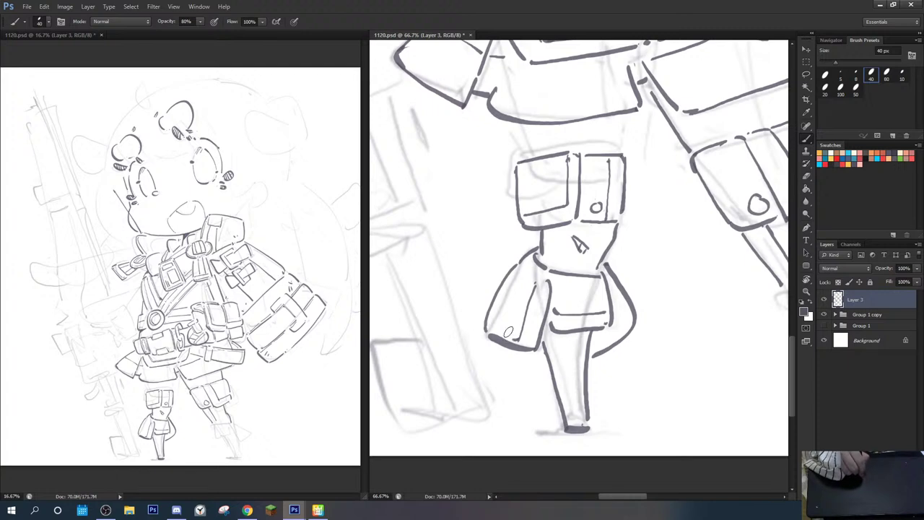
# Step: Draw three round studs on the side flap and thick ground strokes extending to both sides of the foot
pyautogui.moveTo(508, 324); pyautogui.dragTo(524, 277)
pyautogui.moveTo(644, 289); pyautogui.dragTo(580, 274)
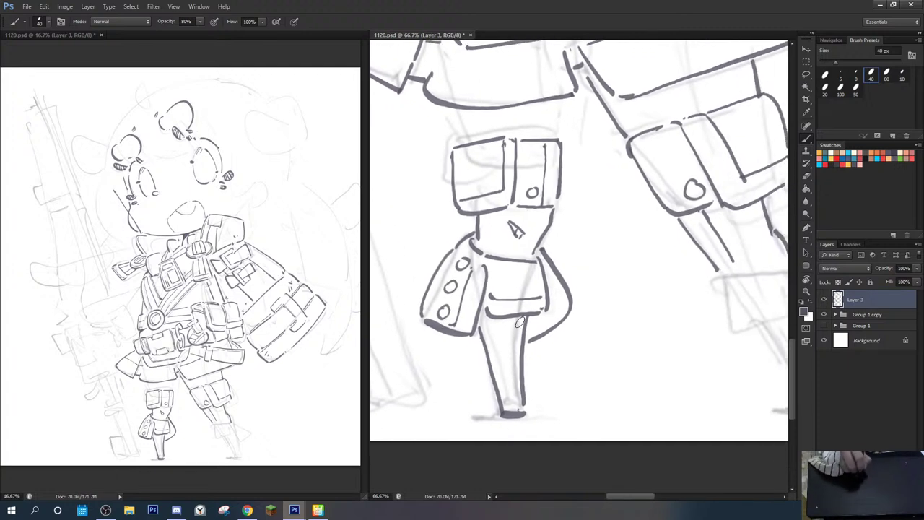
pyautogui.moveTo(496, 411); pyautogui.dragTo(469, 416)
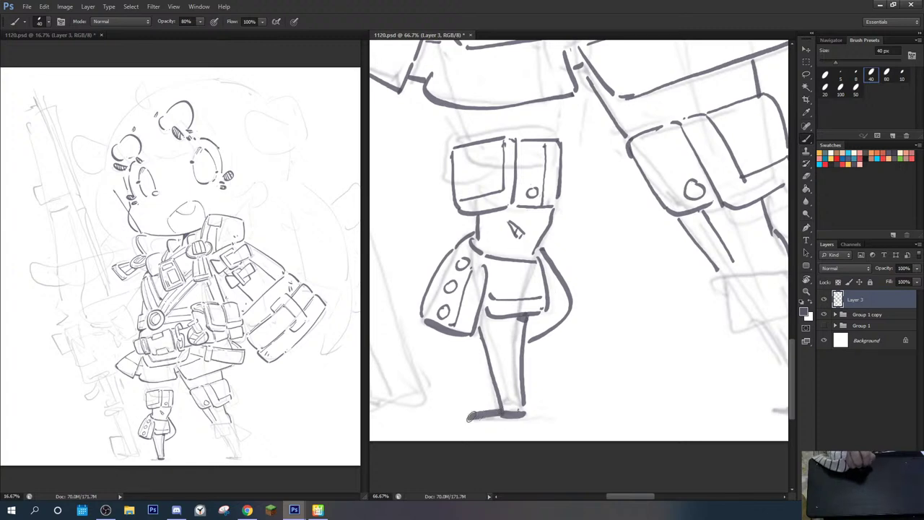
pyautogui.moveTo(528, 413); pyautogui.dragTo(565, 414)
pyautogui.moveTo(515, 415); pyautogui.dragTo(491, 413)
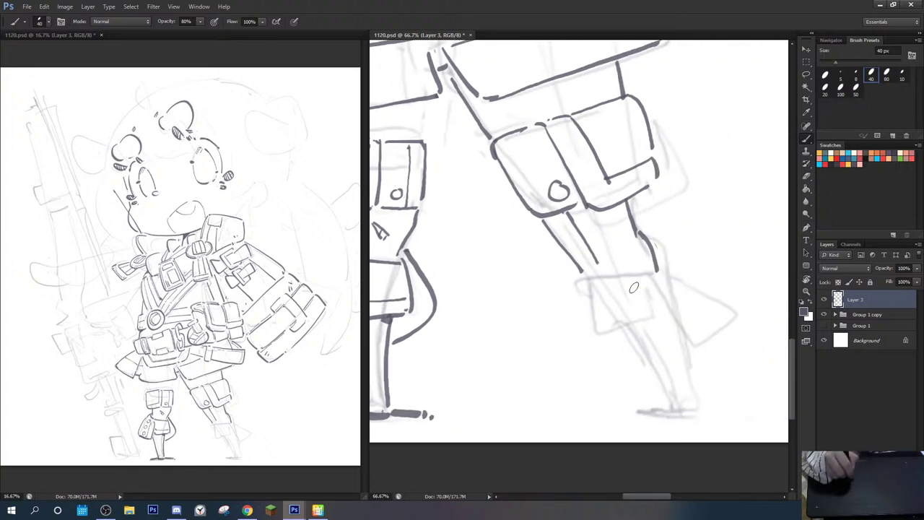
# Step: Ink the rounded front flap outline on the other leg and the fan-shaped side flap beside it
pyautogui.moveTo(586, 286)
pyautogui.mouseDown()
pyautogui.moveTo(614, 337)
pyautogui.moveTo(646, 334)
pyautogui.moveTo(660, 285)
pyautogui.mouseUp()
pyautogui.press('e')
pyautogui.press('b')
pyautogui.moveTo(589, 283)
pyautogui.mouseDown()
pyautogui.moveTo(647, 278)
pyautogui.moveTo(676, 303)
pyautogui.moveTo(678, 323)
pyautogui.moveTo(732, 308)
pyautogui.mouseUp()
pyautogui.moveTo(669, 273)
pyautogui.mouseDown()
pyautogui.moveTo(715, 288)
pyautogui.moveTo(733, 309)
pyautogui.mouseUp()
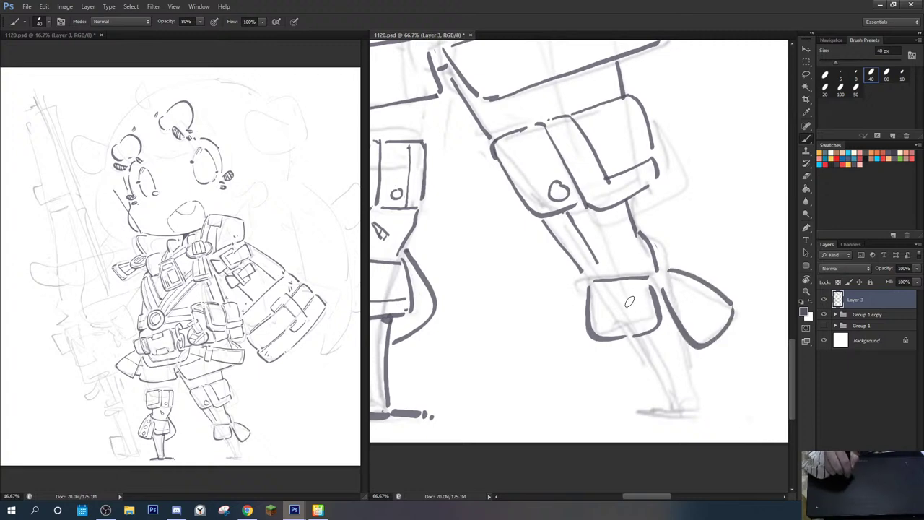
# Step: Add inner lines to the front flap, an edge line with two round studs to the fan-shaped flap, and a small flap opposite
pyautogui.moveTo(594, 293)
pyautogui.mouseDown()
pyautogui.moveTo(598, 327)
pyautogui.moveTo(645, 330)
pyautogui.mouseUp()
pyautogui.moveTo(596, 307)
pyautogui.mouseDown()
pyautogui.moveTo(643, 303)
pyautogui.moveTo(651, 291)
pyautogui.moveTo(691, 306)
pyautogui.moveTo(707, 327)
pyautogui.moveTo(710, 307)
pyautogui.moveTo(690, 289)
pyautogui.mouseUp()
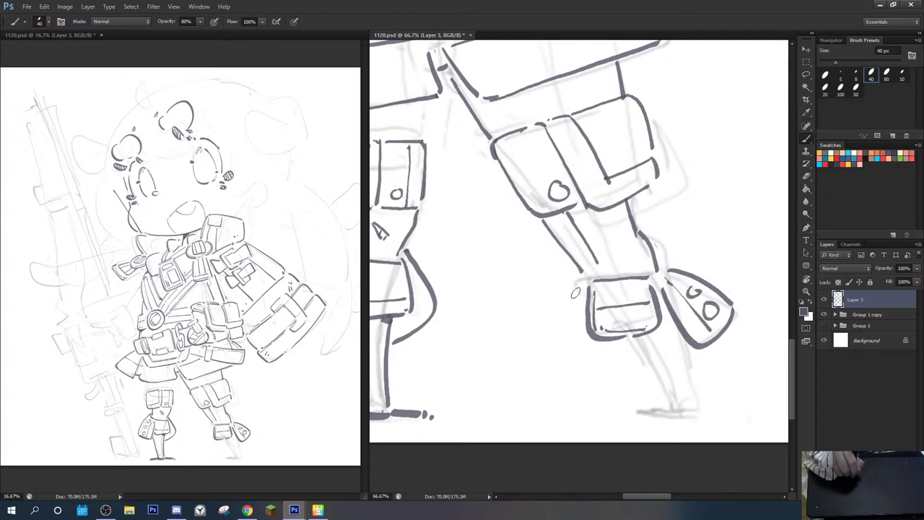
pyautogui.moveTo(576, 290)
pyautogui.mouseDown()
pyautogui.moveTo(563, 335)
pyautogui.moveTo(582, 312)
pyautogui.mouseUp()
# Step: Ink this leg's two lower contours down to the foot and a thick ground line beneath it
pyautogui.moveTo(626, 342)
pyautogui.mouseDown()
pyautogui.moveTo(670, 401)
pyautogui.moveTo(665, 414)
pyautogui.moveTo(694, 413)
pyautogui.mouseUp()
pyautogui.press('e')
pyautogui.press('b')
pyautogui.moveTo(675, 332); pyautogui.dragTo(695, 412)
pyautogui.moveTo(667, 408)
pyautogui.mouseDown()
pyautogui.moveTo(709, 288)
pyautogui.moveTo(677, 295)
pyautogui.mouseUp()
pyautogui.moveTo(741, 294); pyautogui.dragTo(762, 293)
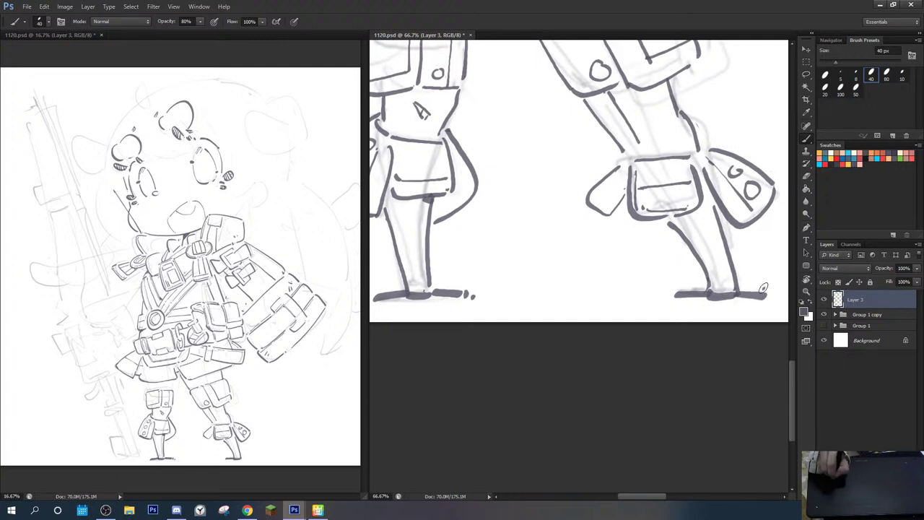
# Step: Ink the two thigh lines joining the skirt hem to the two-part pouch, redrawing each once
pyautogui.moveTo(463, 43)
pyautogui.mouseDown()
pyautogui.moveTo(427, 182)
pyautogui.moveTo(520, 306)
pyautogui.moveTo(621, 344)
pyautogui.moveTo(621, 372)
pyautogui.mouseUp()
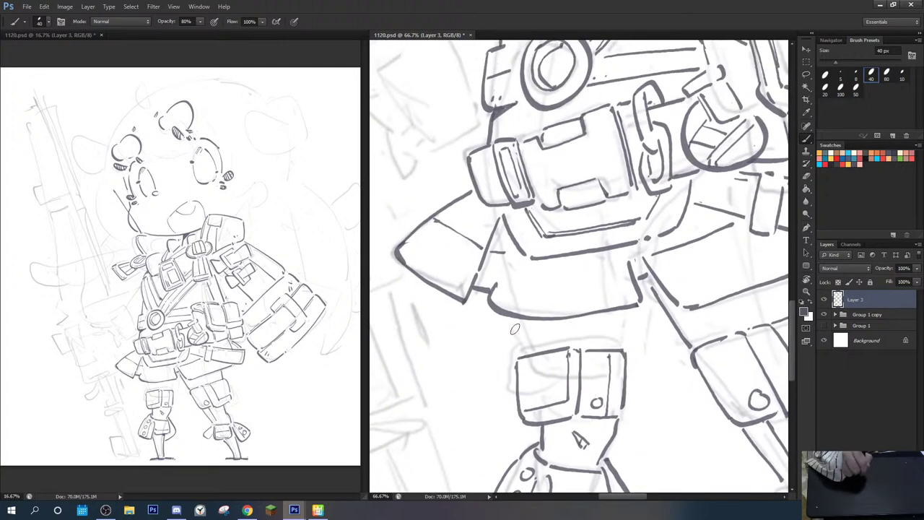
pyautogui.moveTo(513, 319); pyautogui.dragTo(530, 356)
pyautogui.hotkey('ctrl', 'z')
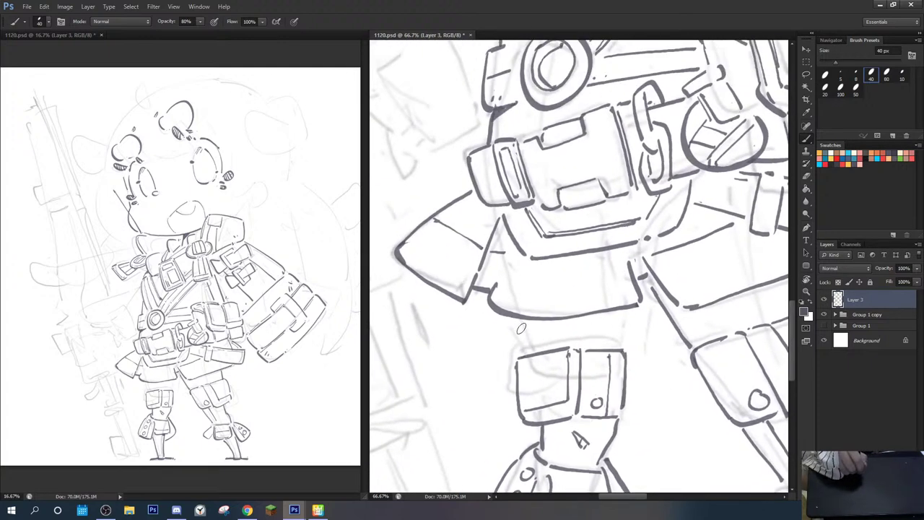
pyautogui.moveTo(514, 317); pyautogui.dragTo(529, 357)
pyautogui.moveTo(629, 309); pyautogui.dragTo(621, 353)
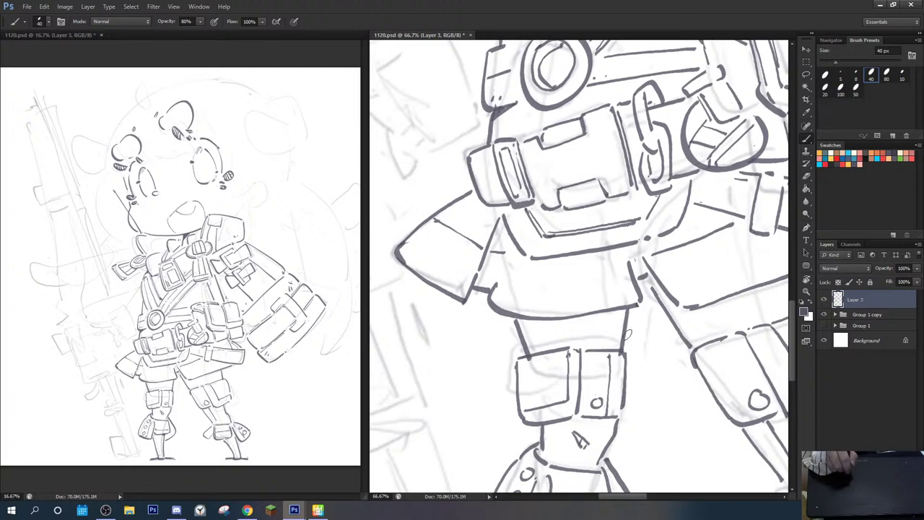
pyautogui.hotkey('ctrl', 'z')
pyautogui.moveTo(628, 308); pyautogui.dragTo(623, 349)
# Step: Ink a round curl above the raised collar and two long curves running down from it to the collar and shoulder
pyautogui.moveTo(673, 187); pyautogui.dragTo(620, 336)
pyautogui.moveTo(630, 176); pyautogui.dragTo(561, 392)
pyautogui.moveTo(686, 76); pyautogui.dragTo(682, 277)
pyautogui.moveTo(525, 337); pyautogui.dragTo(473, 296)
pyautogui.moveTo(655, 287)
pyautogui.mouseDown()
pyautogui.moveTo(653, 371)
pyautogui.moveTo(688, 221)
pyautogui.mouseUp()
pyautogui.moveTo(657, 278)
pyautogui.mouseDown()
pyautogui.moveTo(608, 282)
pyautogui.moveTo(584, 253)
pyautogui.mouseUp()
pyautogui.moveTo(598, 174)
pyautogui.mouseDown()
pyautogui.moveTo(538, 252)
pyautogui.moveTo(588, 357)
pyautogui.mouseUp()
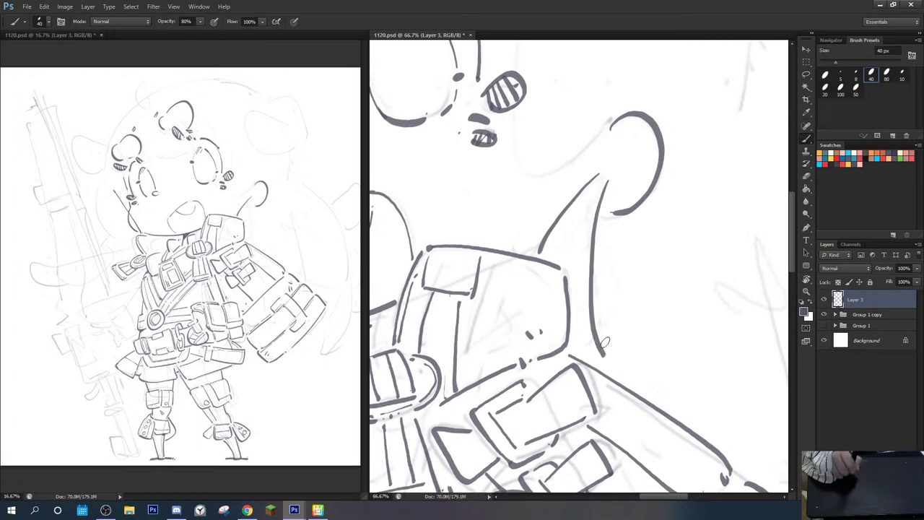
# Step: Ink the hair line beside the eye's hatched oval, the curve sweeping under it to the curl, and a short tick below
pyautogui.moveTo(639, 238); pyautogui.dragTo(662, 440)
pyautogui.moveTo(613, 369); pyautogui.dragTo(615, 381)
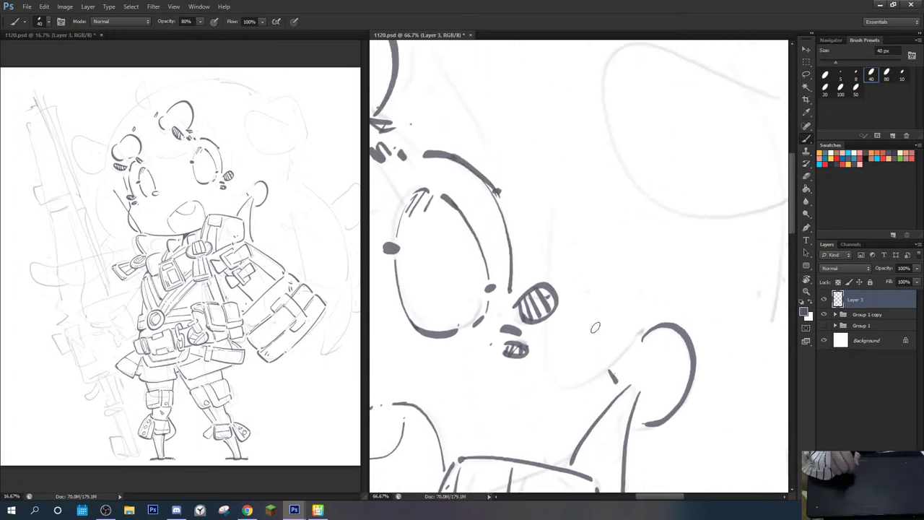
pyautogui.moveTo(555, 218); pyautogui.dragTo(550, 280)
pyautogui.moveTo(548, 333); pyautogui.dragTo(598, 374)
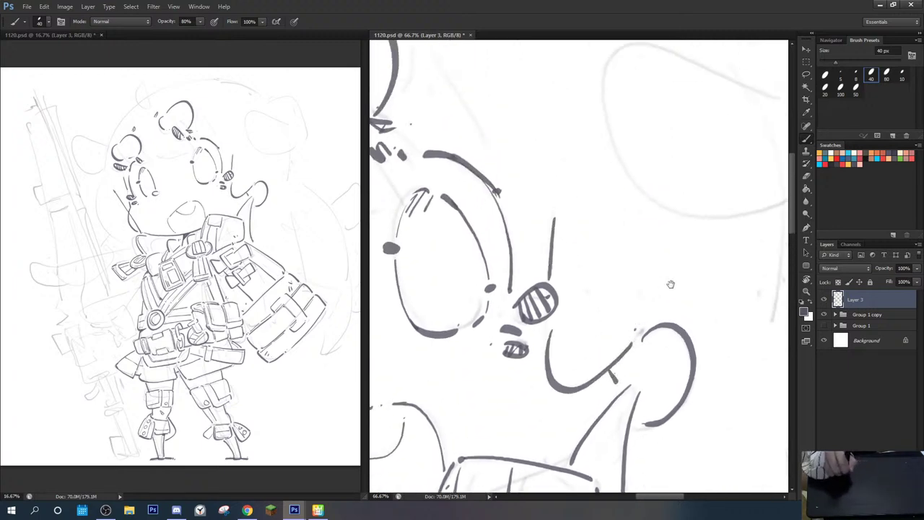
pyautogui.moveTo(609, 226); pyautogui.dragTo(654, 371)
pyautogui.click(181, 506)
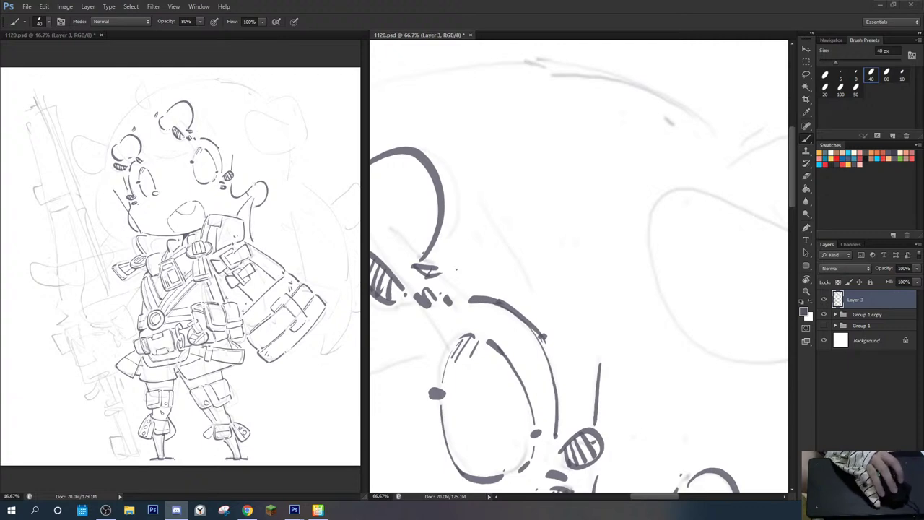
pyautogui.click(247, 510)
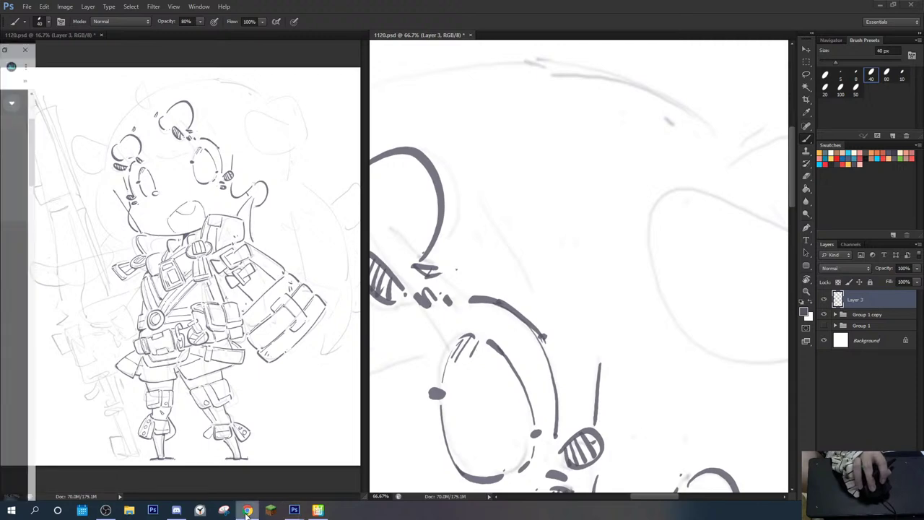
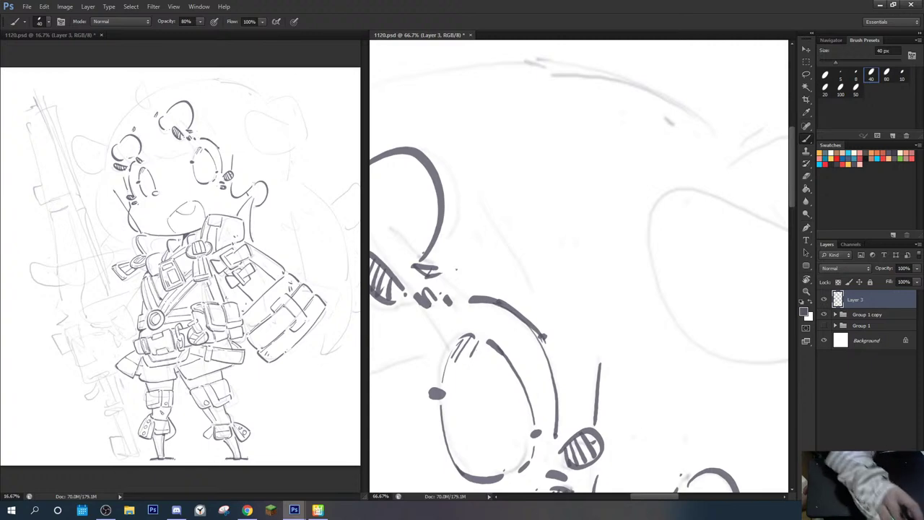
# Step: Ink a short pointed fringe strand with two converging lines beside the round shape above the narrower eye
pyautogui.moveTo(514, 260); pyautogui.dragTo(676, 163)
pyautogui.press('r')
pyautogui.moveTo(553, 157); pyautogui.dragTo(610, 172)
pyautogui.moveTo(473, 151); pyautogui.dragTo(489, 152)
pyautogui.press('b')
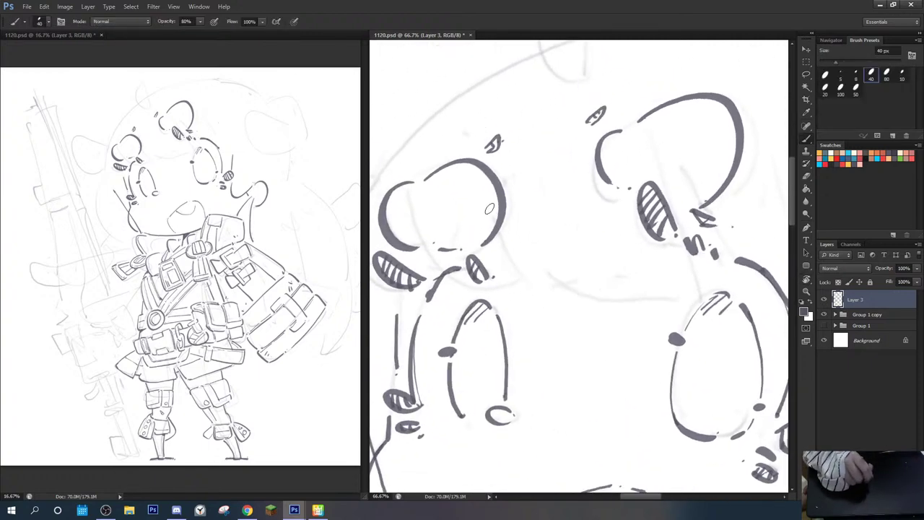
pyautogui.moveTo(491, 205); pyautogui.dragTo(521, 273)
# Step: Ink the fringe's lower edge between the eyes, with a short slanted side and a gently arched line
pyautogui.moveTo(503, 231)
pyautogui.mouseDown()
pyautogui.moveTo(532, 278)
pyautogui.moveTo(477, 219)
pyautogui.mouseUp()
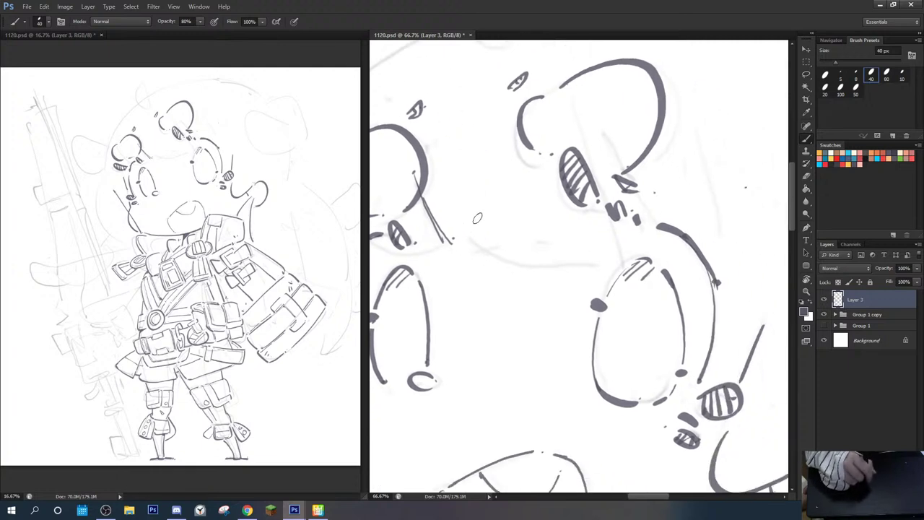
pyautogui.click(483, 214)
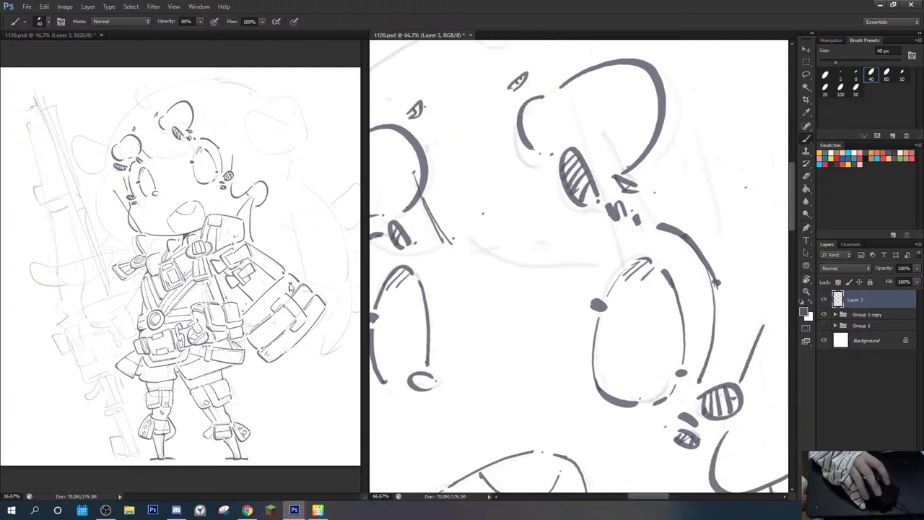
pyautogui.hotkey('ctrl', 'Tab')
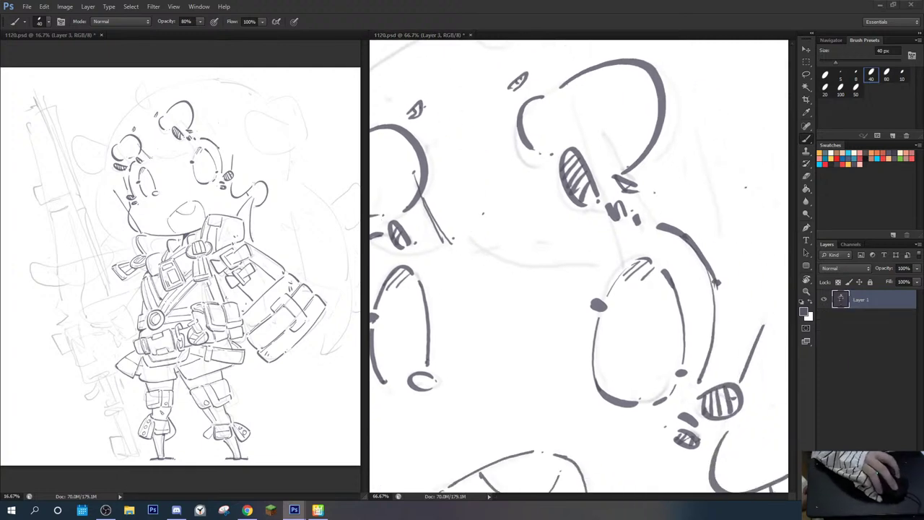
pyautogui.click(513, 270)
pyautogui.moveTo(466, 241); pyautogui.dragTo(497, 262)
pyautogui.moveTo(488, 262)
pyautogui.mouseDown()
pyautogui.moveTo(527, 254)
pyautogui.moveTo(611, 250)
pyautogui.mouseUp()
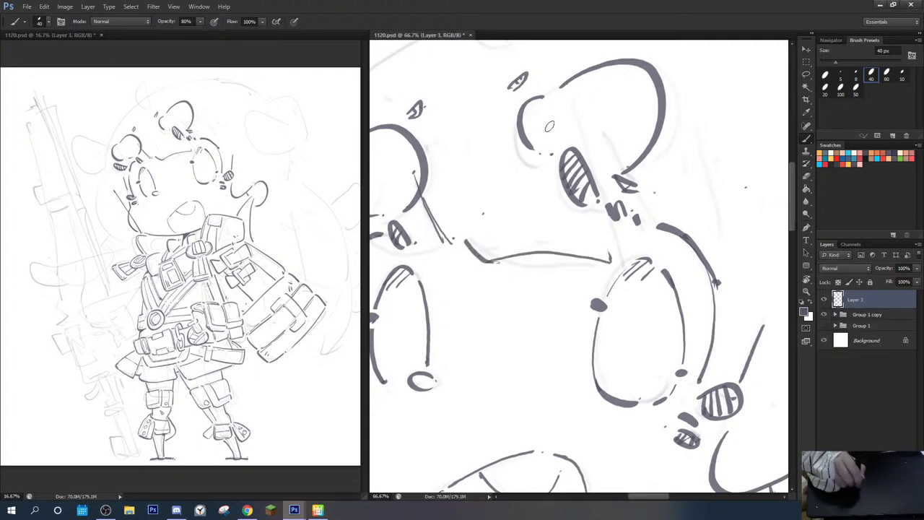
# Step: Ink a long narrow fringe strand with two diagonal lines running past the hatched oval towards the larger eye
pyautogui.moveTo(528, 71)
pyautogui.mouseDown()
pyautogui.moveTo(606, 197)
pyautogui.moveTo(620, 240)
pyautogui.mouseUp()
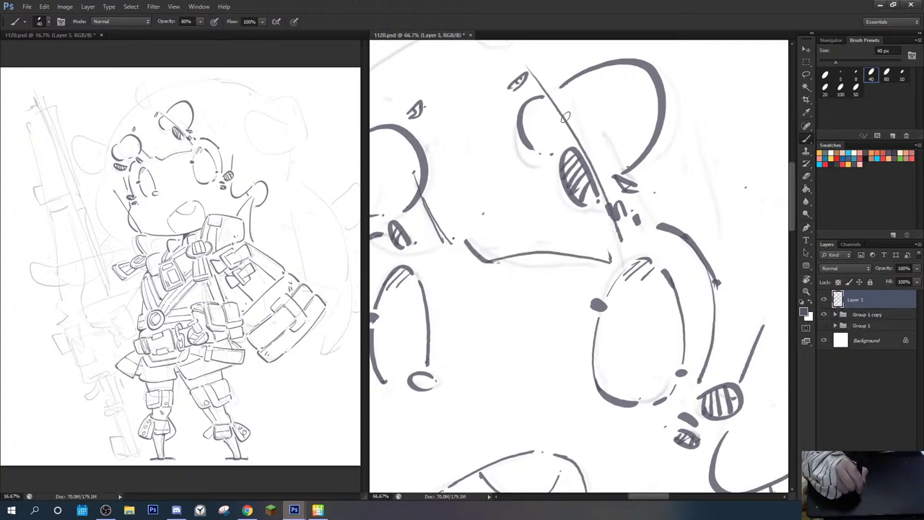
pyautogui.moveTo(561, 103)
pyautogui.mouseDown()
pyautogui.moveTo(631, 240)
pyautogui.moveTo(531, 173)
pyautogui.moveTo(604, 279)
pyautogui.mouseUp()
pyautogui.moveTo(600, 162); pyautogui.dragTo(593, 185)
pyautogui.hotkey('ctrl', 'z')
pyautogui.moveTo(590, 149); pyautogui.dragTo(602, 224)
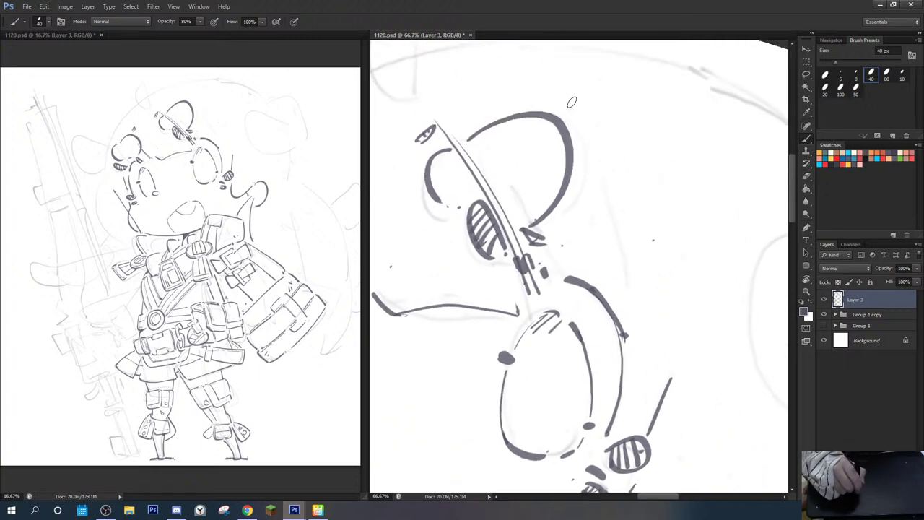
# Step: Ink long curved hair strands running down past the outer side of the larger eye, plus a separate thin strand farther out
pyautogui.moveTo(572, 102)
pyautogui.mouseDown()
pyautogui.moveTo(632, 225)
pyautogui.moveTo(642, 345)
pyautogui.mouseUp()
pyautogui.moveTo(631, 210)
pyautogui.mouseDown()
pyautogui.moveTo(645, 338)
pyautogui.moveTo(599, 185)
pyautogui.moveTo(628, 179)
pyautogui.mouseUp()
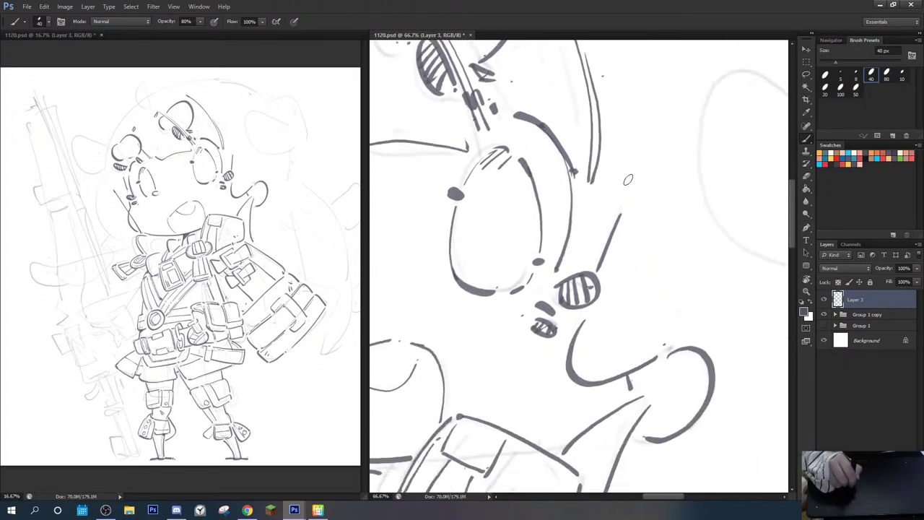
pyautogui.moveTo(616, 109)
pyautogui.mouseDown()
pyautogui.moveTo(611, 186)
pyautogui.moveTo(660, 204)
pyautogui.moveTo(671, 255)
pyautogui.mouseUp()
# Step: Ink the large oval bun's curved side and its slanted upper edge, erasing and redrawing the slanted edge closer to the sketch
pyautogui.moveTo(760, 233); pyautogui.dragTo(571, 236)
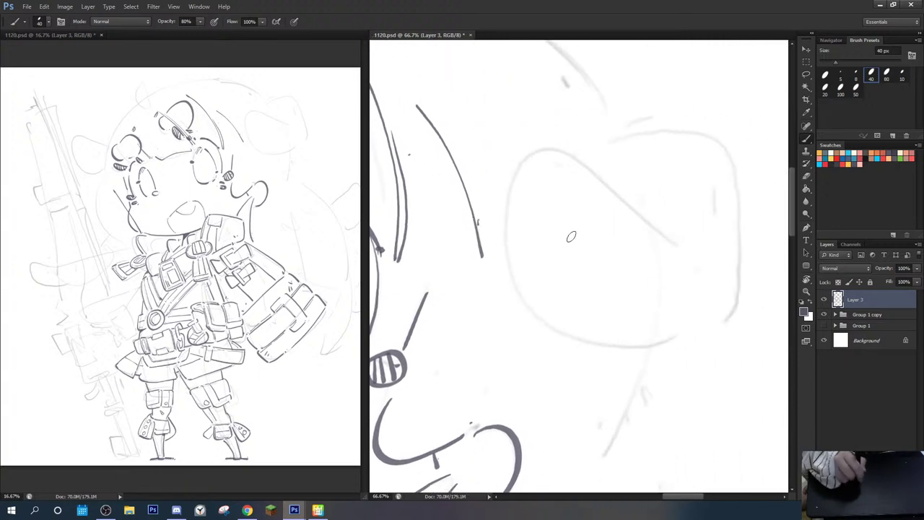
pyautogui.moveTo(521, 173)
pyautogui.mouseDown()
pyautogui.moveTo(528, 286)
pyautogui.moveTo(582, 311)
pyautogui.moveTo(532, 159)
pyautogui.moveTo(648, 252)
pyautogui.mouseUp()
pyautogui.press('e')
pyautogui.press('b')
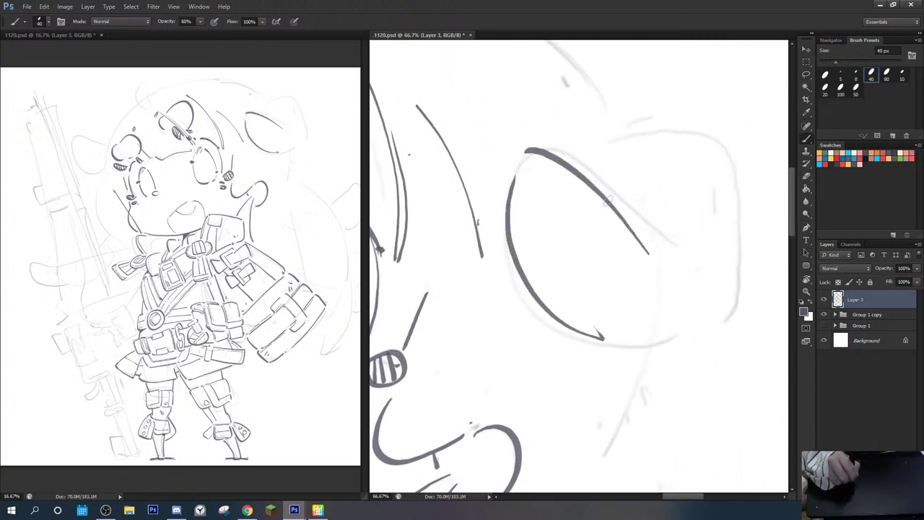
pyautogui.press('e')
pyautogui.moveTo(605, 201)
pyautogui.mouseDown()
pyautogui.moveTo(645, 238)
pyautogui.moveTo(602, 192)
pyautogui.moveTo(529, 158)
pyautogui.moveTo(594, 165)
pyautogui.mouseUp()
pyautogui.press('b')
pyautogui.moveTo(637, 204); pyautogui.dragTo(654, 219)
pyautogui.press('e')
pyautogui.moveTo(554, 147)
pyautogui.mouseDown()
pyautogui.moveTo(673, 239)
pyautogui.moveTo(562, 154)
pyautogui.moveTo(656, 231)
pyautogui.mouseUp()
# Step: Ink two converging lines inside the oval bun, its broken lower edge, and a short double line at the slanted edge's end
pyautogui.press('b')
pyautogui.moveTo(604, 183)
pyautogui.mouseDown()
pyautogui.moveTo(653, 302)
pyautogui.moveTo(661, 289)
pyautogui.moveTo(672, 311)
pyautogui.mouseUp()
pyautogui.press('e')
pyautogui.moveTo(618, 202)
pyautogui.mouseDown()
pyautogui.moveTo(677, 325)
pyautogui.moveTo(661, 303)
pyautogui.moveTo(667, 323)
pyautogui.mouseUp()
pyautogui.press('b')
pyautogui.press('e')
pyautogui.press('b')
pyautogui.moveTo(598, 333)
pyautogui.mouseDown()
pyautogui.moveTo(679, 335)
pyautogui.moveTo(717, 285)
pyautogui.mouseUp()
pyautogui.moveTo(669, 241)
pyautogui.mouseDown()
pyautogui.moveTo(719, 289)
pyautogui.moveTo(730, 288)
pyautogui.mouseUp()
# Step: Ink the rounded flap behind the oval bun with its short inner lines and a small rounded tip on top
pyautogui.click(630, 180)
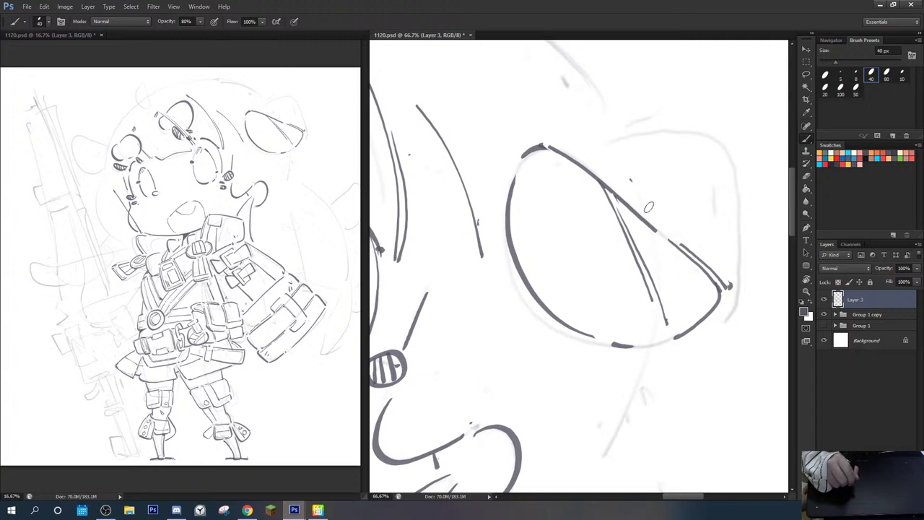
pyautogui.moveTo(630, 176); pyautogui.dragTo(654, 220)
pyautogui.moveTo(615, 151)
pyautogui.mouseDown()
pyautogui.moveTo(700, 133)
pyautogui.moveTo(710, 142)
pyautogui.moveTo(733, 193)
pyautogui.moveTo(736, 274)
pyautogui.mouseUp()
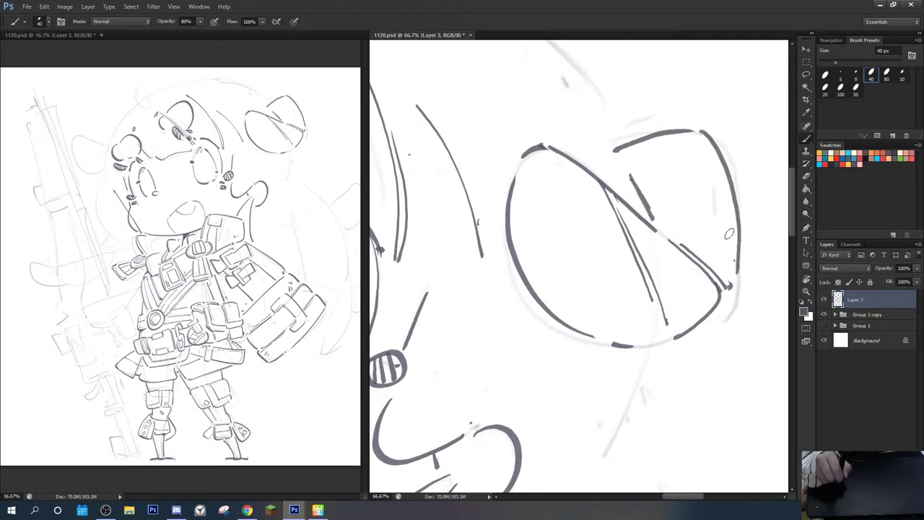
pyautogui.click(694, 202)
pyautogui.click(658, 229)
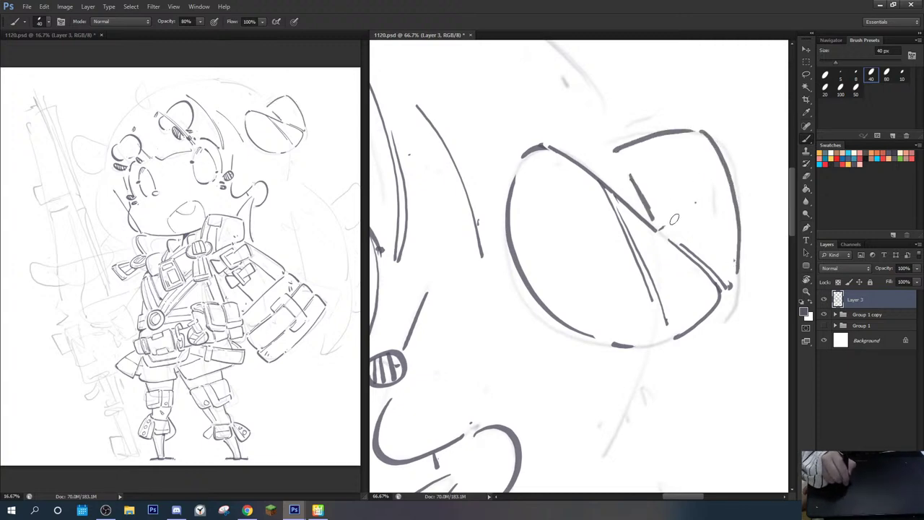
pyautogui.moveTo(664, 229); pyautogui.dragTo(722, 178)
pyautogui.moveTo(663, 129)
pyautogui.mouseDown()
pyautogui.moveTo(676, 91)
pyautogui.moveTo(718, 137)
pyautogui.moveTo(731, 159)
pyautogui.moveTo(725, 168)
pyautogui.mouseUp()
pyautogui.press('space')
pyautogui.moveTo(670, 176); pyautogui.dragTo(750, 335)
# Step: Ink the head's hair outline beside the narrower eye and a long fringe strand sweeping across the round shape above it
pyautogui.moveTo(510, 322); pyautogui.dragTo(768, 147)
pyautogui.press('r')
pyautogui.moveTo(768, 147); pyautogui.dragTo(751, 124)
pyautogui.press('b')
pyautogui.moveTo(464, 209)
pyautogui.mouseDown()
pyautogui.moveTo(530, 251)
pyautogui.moveTo(541, 242)
pyautogui.moveTo(529, 217)
pyautogui.mouseUp()
pyautogui.press('space')
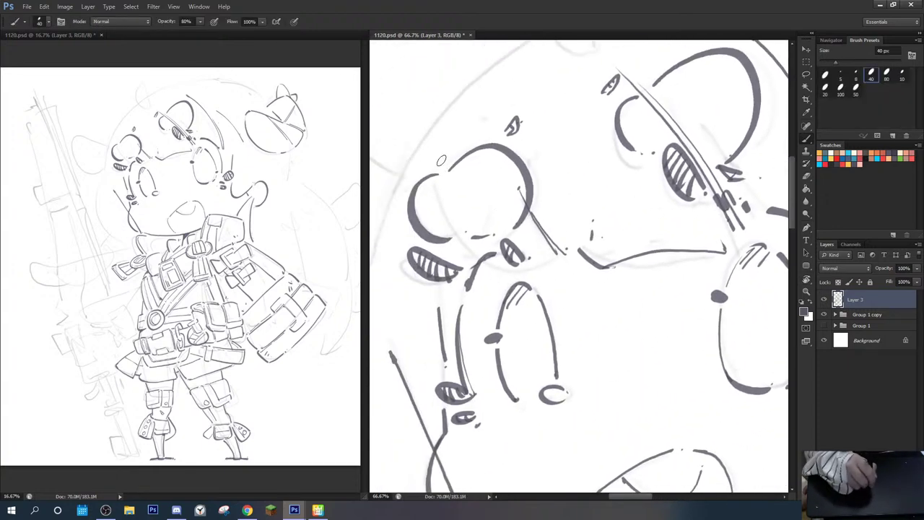
pyautogui.moveTo(432, 154)
pyautogui.mouseDown()
pyautogui.moveTo(472, 253)
pyautogui.moveTo(613, 318)
pyautogui.moveTo(574, 261)
pyautogui.moveTo(612, 199)
pyautogui.mouseUp()
pyautogui.moveTo(532, 153)
pyautogui.mouseDown()
pyautogui.moveTo(575, 219)
pyautogui.moveTo(531, 197)
pyautogui.mouseUp()
pyautogui.moveTo(567, 117)
pyautogui.mouseDown()
pyautogui.moveTo(504, 296)
pyautogui.moveTo(560, 225)
pyautogui.moveTo(582, 179)
pyautogui.mouseUp()
# Step: Ink the side hair's outer curve down towards the collar and a short diagonal line branching off it
pyautogui.click(512, 316)
pyautogui.moveTo(549, 161)
pyautogui.mouseDown()
pyautogui.moveTo(537, 182)
pyautogui.moveTo(552, 411)
pyautogui.moveTo(578, 437)
pyautogui.mouseUp()
pyautogui.moveTo(526, 321)
pyautogui.mouseDown()
pyautogui.moveTo(501, 176)
pyautogui.moveTo(510, 255)
pyautogui.moveTo(562, 197)
pyautogui.moveTo(525, 282)
pyautogui.mouseUp()
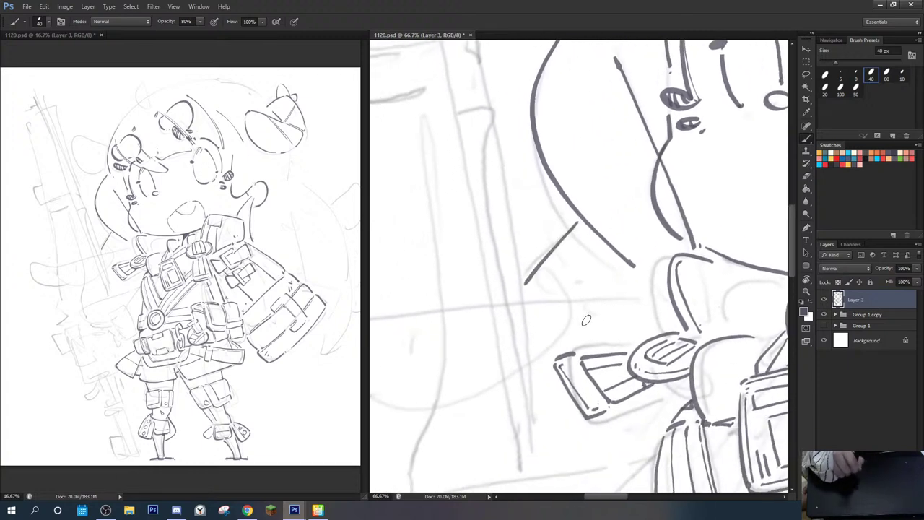
# Step: Ink the long crescent shape crossing the rifle sketch, with a nearly straight upper edge and a curved lower edge
pyautogui.moveTo(586, 319); pyautogui.dragTo(682, 255)
pyautogui.moveTo(492, 281); pyautogui.dragTo(534, 228)
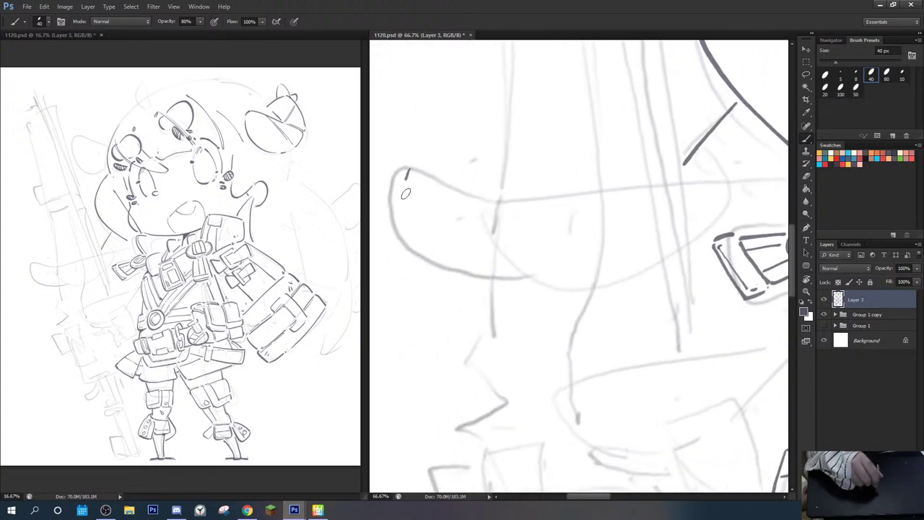
pyautogui.moveTo(406, 194); pyautogui.dragTo(658, 270)
pyautogui.moveTo(552, 179)
pyautogui.mouseDown()
pyautogui.moveTo(517, 167)
pyautogui.moveTo(596, 146)
pyautogui.mouseUp()
pyautogui.moveTo(448, 145)
pyautogui.mouseDown()
pyautogui.moveTo(710, 150)
pyautogui.moveTo(510, 149)
pyautogui.moveTo(700, 140)
pyautogui.mouseUp()
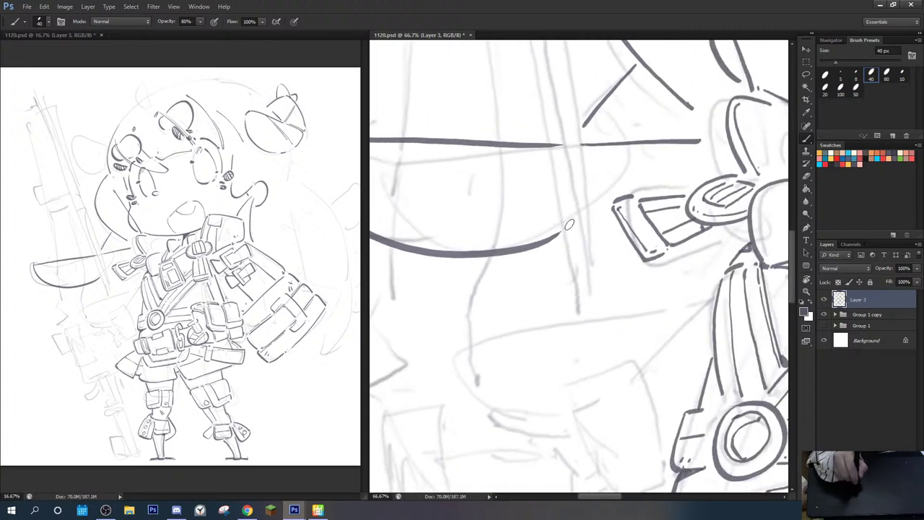
pyautogui.moveTo(566, 229)
pyautogui.mouseDown()
pyautogui.moveTo(683, 153)
pyautogui.moveTo(695, 167)
pyautogui.mouseUp()
# Step: Rework the end of the fringe strand over the narrower eye, erasing the old tip and closing it with a short blunt edge
pyautogui.moveTo(656, 105)
pyautogui.mouseDown()
pyautogui.moveTo(640, 334)
pyautogui.moveTo(620, 365)
pyautogui.mouseUp()
pyautogui.moveTo(643, 75)
pyautogui.mouseDown()
pyautogui.moveTo(619, 174)
pyautogui.moveTo(584, 166)
pyautogui.moveTo(554, 176)
pyautogui.moveTo(503, 160)
pyautogui.mouseUp()
pyautogui.press('r')
pyautogui.press('b')
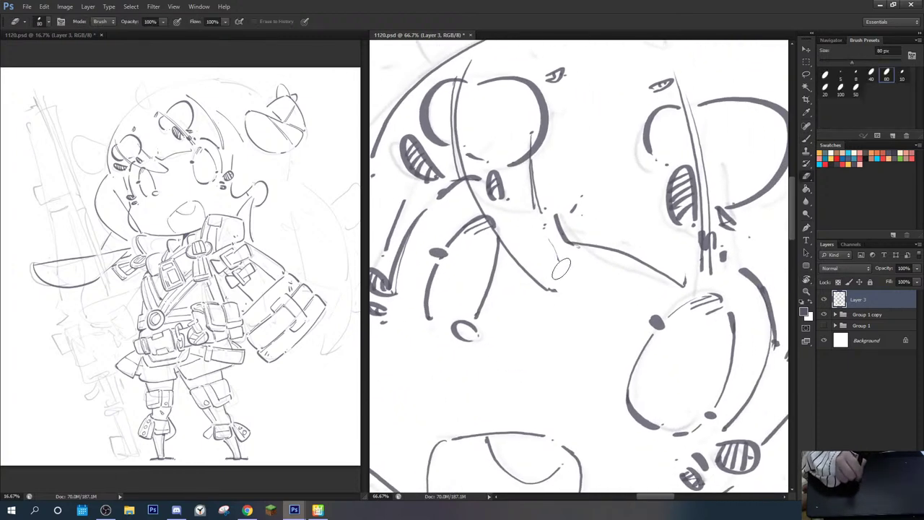
pyautogui.press('r')
pyautogui.moveTo(578, 202); pyautogui.dragTo(576, 178)
pyautogui.moveTo(494, 254); pyautogui.dragTo(568, 169)
pyautogui.moveTo(516, 95); pyautogui.dragTo(465, 147)
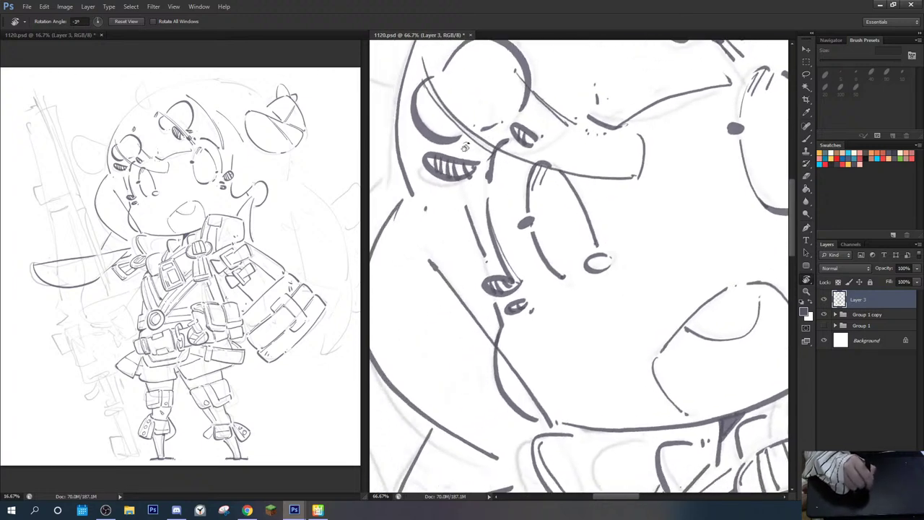
pyautogui.press('b')
pyautogui.moveTo(434, 98); pyautogui.dragTo(536, 293)
pyautogui.hotkey('ctrl', 'z')
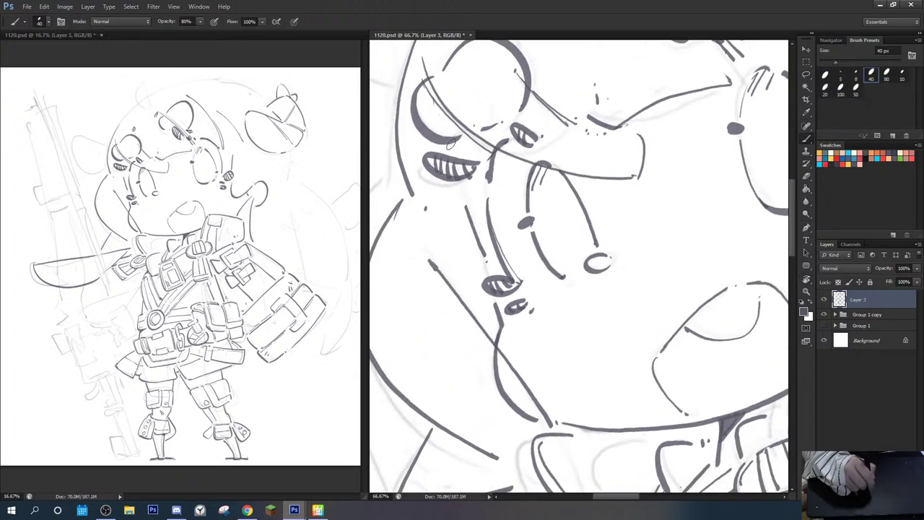
pyautogui.moveTo(466, 177); pyautogui.dragTo(556, 299)
pyautogui.hotkey('ctrl', 'z')
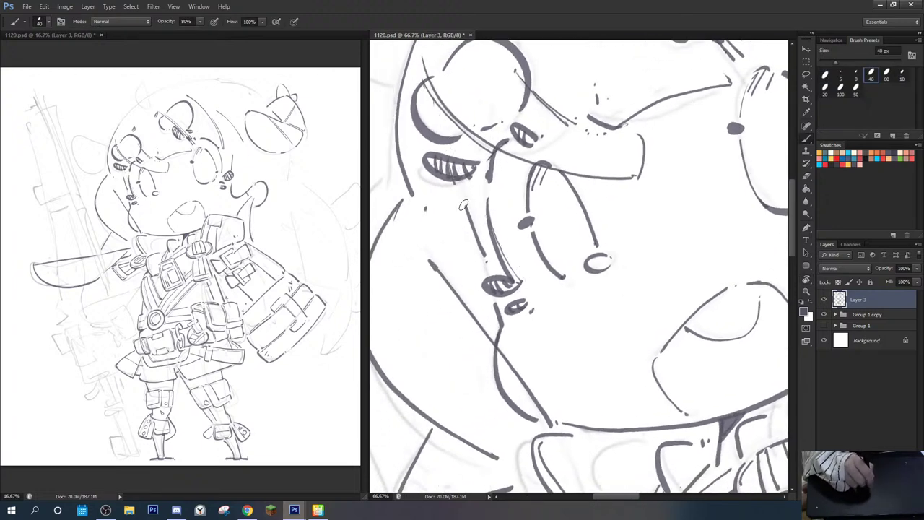
pyautogui.moveTo(453, 185); pyautogui.dragTo(531, 283)
pyautogui.moveTo(466, 262); pyautogui.dragTo(522, 280)
pyautogui.hotkey('ctrl', 'alt', 'z')
pyautogui.hotkey('ctrl', 'alt', 'z')
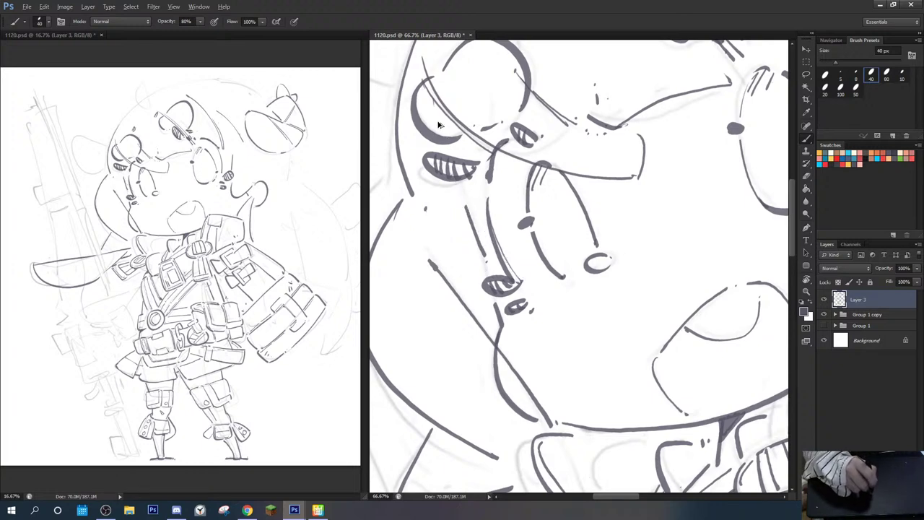
# Step: Ink a long curved side strand from the hatched oval down past the outer side of the narrower eye
pyautogui.moveTo(430, 124); pyautogui.dragTo(455, 233)
pyautogui.moveTo(480, 271); pyautogui.dragTo(553, 329)
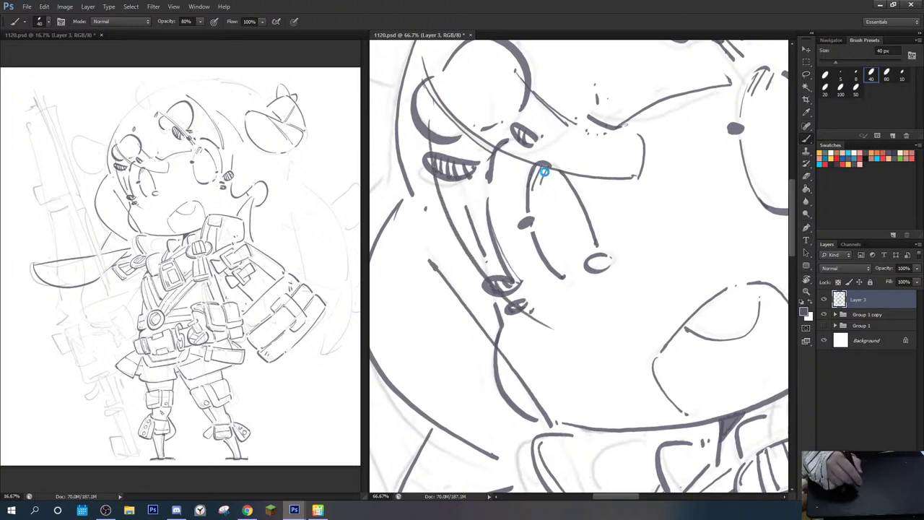
pyautogui.hotkey('ctrl', 'shift', 'h')
pyautogui.press('h')
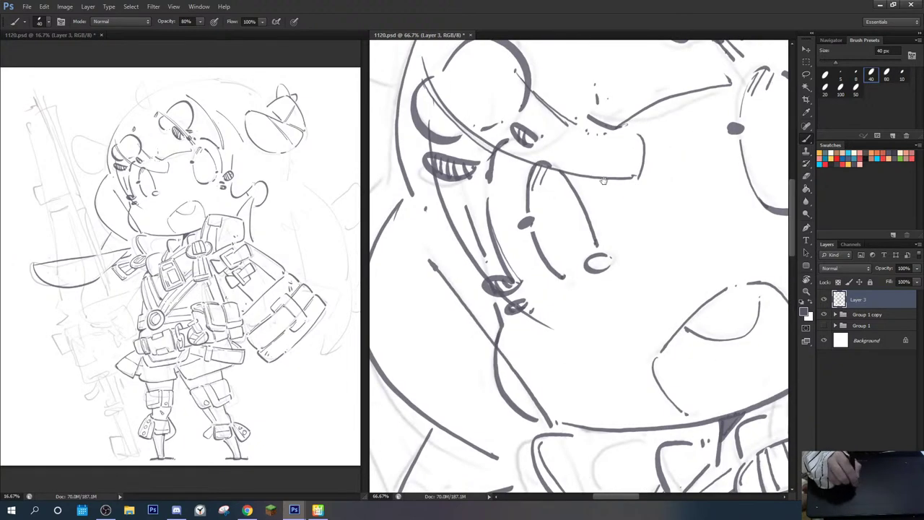
# Step: Ink the small rounded ear on top of the head, with a curved outer side and a thin straight inner side
pyautogui.moveTo(603, 179); pyautogui.dragTo(614, 385)
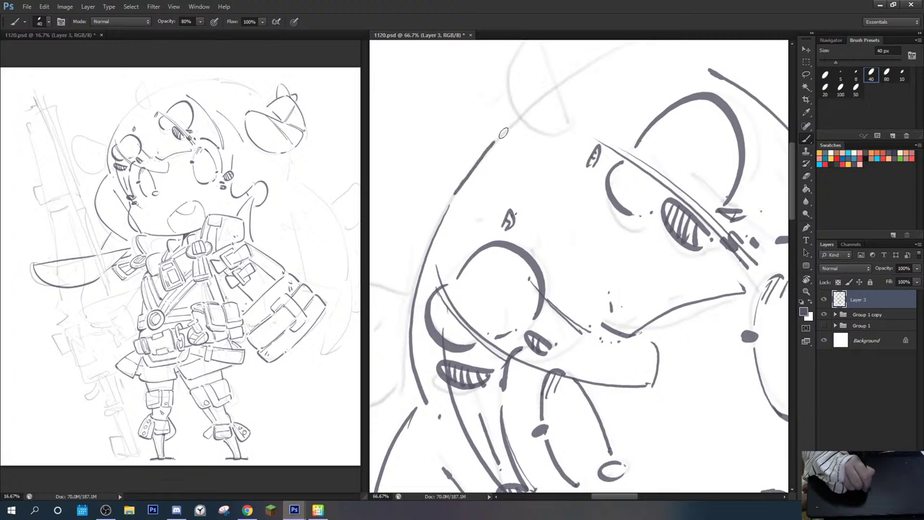
pyautogui.moveTo(503, 133)
pyautogui.mouseDown()
pyautogui.moveTo(510, 123)
pyautogui.moveTo(510, 202)
pyautogui.moveTo(516, 117)
pyautogui.moveTo(503, 199)
pyautogui.moveTo(546, 220)
pyautogui.mouseUp()
pyautogui.press('r')
pyautogui.moveTo(524, 113); pyautogui.dragTo(550, 216)
pyautogui.press('r')
pyautogui.moveTo(624, 149); pyautogui.dragTo(609, 144)
pyautogui.press('space')
pyautogui.moveTo(550, 165)
pyautogui.mouseDown()
pyautogui.moveTo(442, 177)
pyautogui.moveTo(484, 162)
pyautogui.mouseUp()
pyautogui.press('space')
pyautogui.press('e')
pyautogui.moveTo(438, 118); pyautogui.dragTo(469, 212)
pyautogui.press('b')
pyautogui.moveTo(442, 132); pyautogui.dragTo(472, 213)
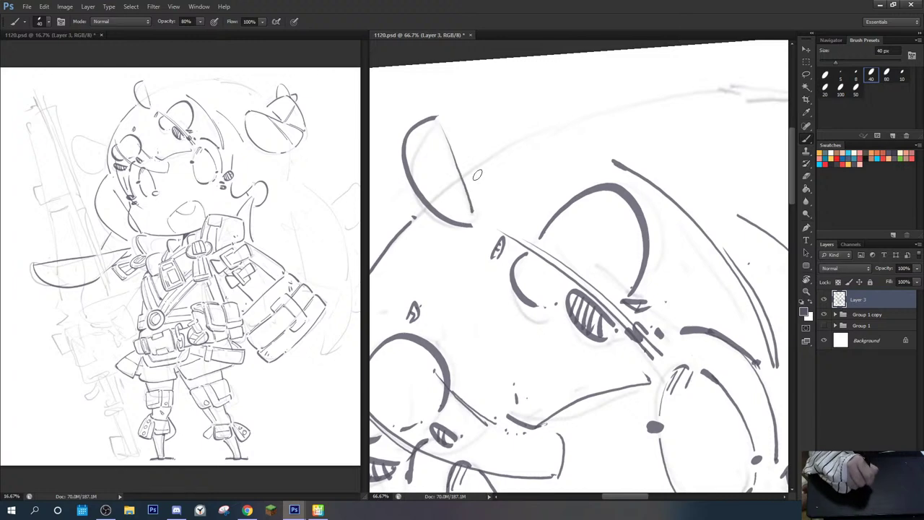
pyautogui.click(469, 172)
# Step: Ink the head's upper outline as a long arc from the small ear towards the oval bun, with small dots in the gap
pyautogui.press('space')
pyautogui.moveTo(511, 156)
pyautogui.mouseDown()
pyautogui.moveTo(474, 166)
pyautogui.moveTo(529, 130)
pyautogui.moveTo(690, 96)
pyautogui.moveTo(510, 110)
pyautogui.mouseUp()
pyautogui.press('space')
pyautogui.press('r')
pyautogui.moveTo(558, 95)
pyautogui.mouseDown()
pyautogui.moveTo(511, 108)
pyautogui.moveTo(668, 128)
pyautogui.mouseUp()
pyautogui.click(500, 125)
pyautogui.click(508, 122)
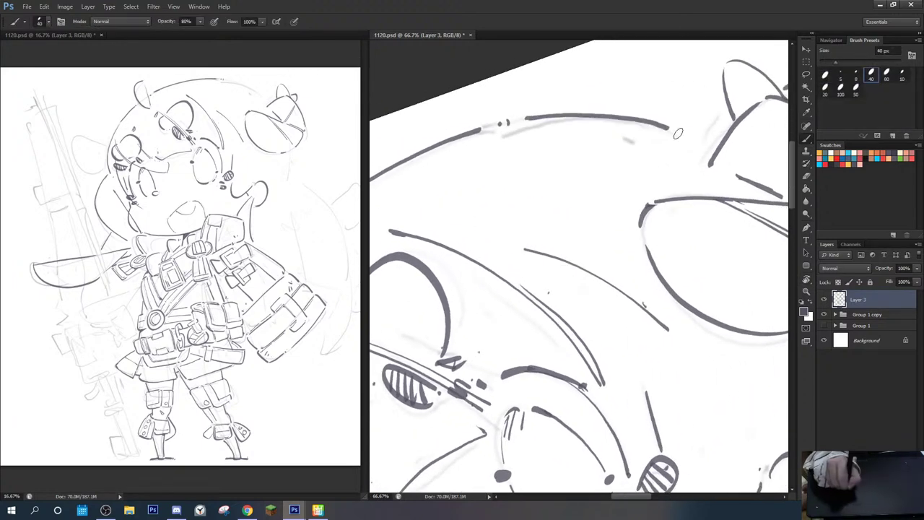
# Step: Erase the part of the head's upper arc nearest the oval bun and ink it again
pyautogui.press('e')
pyautogui.moveTo(538, 119); pyautogui.dragTo(675, 142)
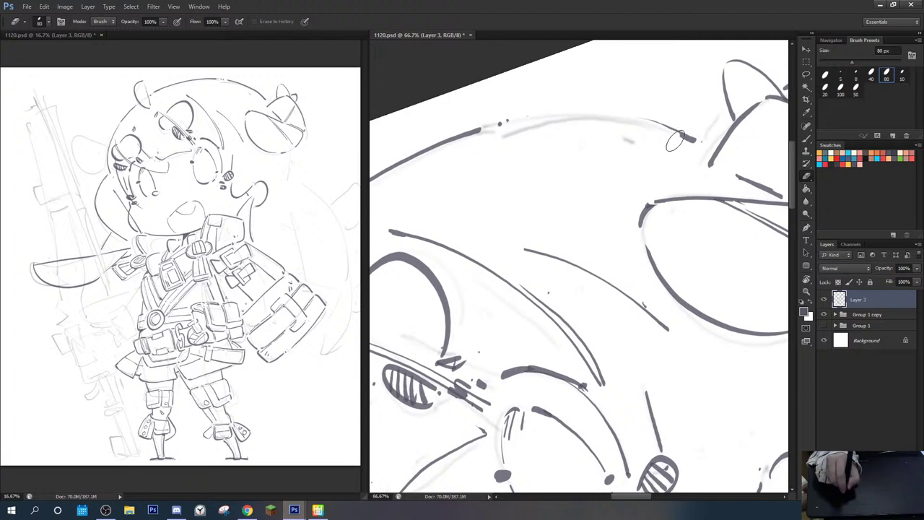
pyautogui.press('b')
pyautogui.moveTo(532, 115)
pyautogui.mouseDown()
pyautogui.moveTo(592, 117)
pyautogui.moveTo(708, 149)
pyautogui.moveTo(746, 207)
pyautogui.moveTo(578, 132)
pyautogui.mouseUp()
# Step: Ink the hair line dropping from beneath the oval bun, with a filled dark triangle at its root and small marks at its end
pyautogui.press('r')
pyautogui.moveTo(679, 247)
pyautogui.mouseDown()
pyautogui.moveTo(581, 113)
pyautogui.moveTo(599, 159)
pyautogui.moveTo(593, 142)
pyautogui.mouseUp()
pyautogui.press('b')
pyautogui.press('e')
pyautogui.moveTo(555, 149)
pyautogui.mouseDown()
pyautogui.moveTo(614, 134)
pyautogui.moveTo(596, 144)
pyautogui.moveTo(593, 269)
pyautogui.mouseUp()
pyautogui.moveTo(581, 274); pyautogui.dragTo(589, 276)
pyautogui.press('r')
pyautogui.moveTo(581, 144)
pyautogui.mouseDown()
pyautogui.moveTo(630, 157)
pyautogui.moveTo(582, 174)
pyautogui.mouseUp()
# Step: Ink the long hair's outer contour as a wide curve sweeping down from below the oval bun, redoing a stray first stroke
pyautogui.press('space')
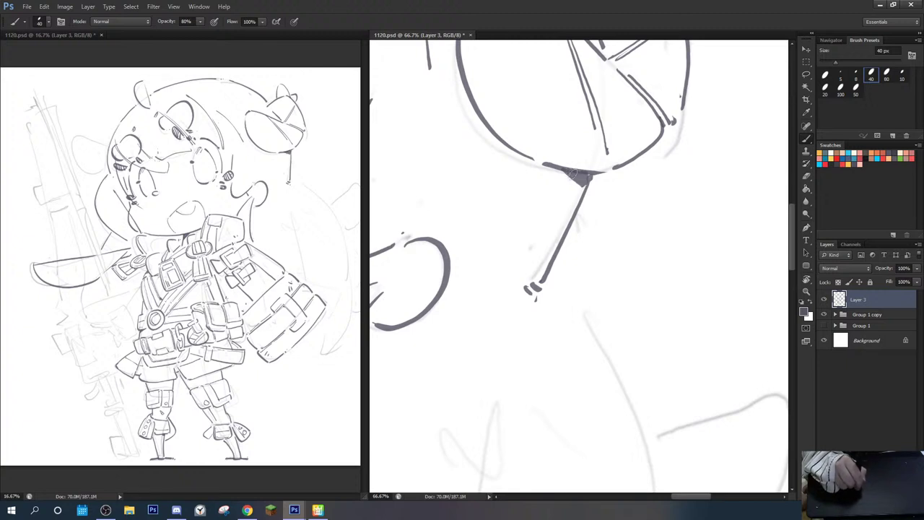
pyautogui.moveTo(593, 261)
pyautogui.mouseDown()
pyautogui.moveTo(538, 109)
pyautogui.moveTo(513, 132)
pyautogui.moveTo(602, 308)
pyautogui.mouseUp()
pyautogui.press('space')
pyautogui.moveTo(590, 285)
pyautogui.mouseDown()
pyautogui.moveTo(561, 193)
pyautogui.moveTo(589, 272)
pyautogui.mouseUp()
pyautogui.hotkey('ctrl', 'z')
pyautogui.moveTo(502, 107)
pyautogui.mouseDown()
pyautogui.moveTo(586, 271)
pyautogui.moveTo(591, 310)
pyautogui.mouseUp()
pyautogui.press('r')
pyautogui.moveTo(636, 241); pyautogui.dragTo(620, 218)
pyautogui.press('space')
pyautogui.moveTo(628, 299)
pyautogui.mouseDown()
pyautogui.moveTo(548, 91)
pyautogui.moveTo(596, 394)
pyautogui.moveTo(713, 443)
pyautogui.mouseUp()
# Step: Ink the inner strand lines of the long hair converging above the sleeve and its cuff
pyautogui.press('b')
pyautogui.press('space')
pyautogui.moveTo(466, 130); pyautogui.dragTo(561, 418)
pyautogui.moveTo(490, 184); pyautogui.dragTo(563, 139)
pyautogui.press('r')
pyautogui.moveTo(562, 139)
pyautogui.mouseDown()
pyautogui.moveTo(572, 141)
pyautogui.moveTo(539, 297)
pyautogui.moveTo(523, 155)
pyautogui.mouseUp()
pyautogui.press('space')
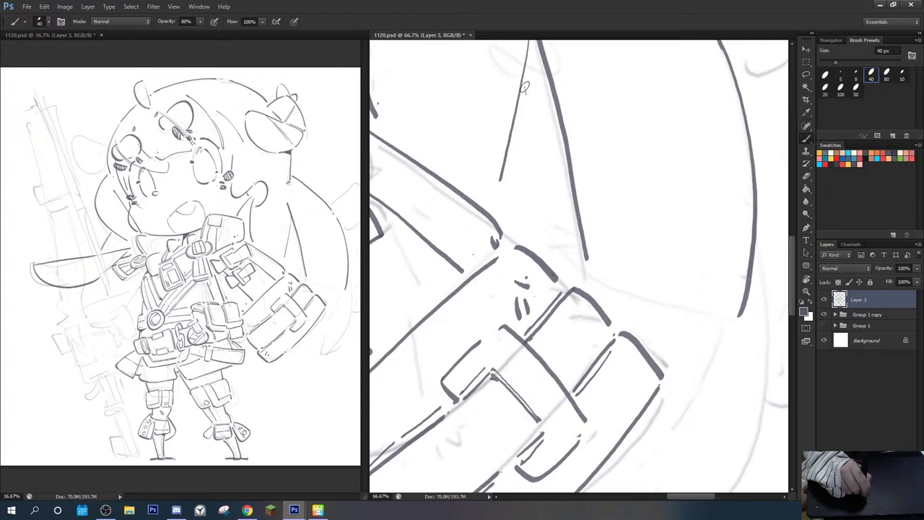
pyautogui.moveTo(525, 86); pyautogui.dragTo(526, 235)
pyautogui.moveTo(564, 151); pyautogui.dragTo(575, 253)
pyautogui.moveTo(674, 252)
pyautogui.mouseDown()
pyautogui.moveTo(523, 236)
pyautogui.moveTo(567, 128)
pyautogui.moveTo(524, 340)
pyautogui.mouseUp()
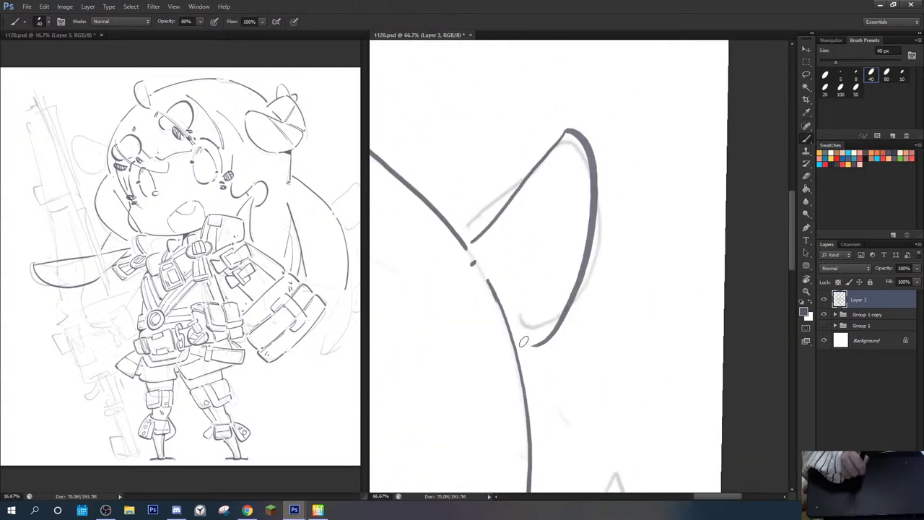
pyautogui.hotkey('ctrl', 'z')
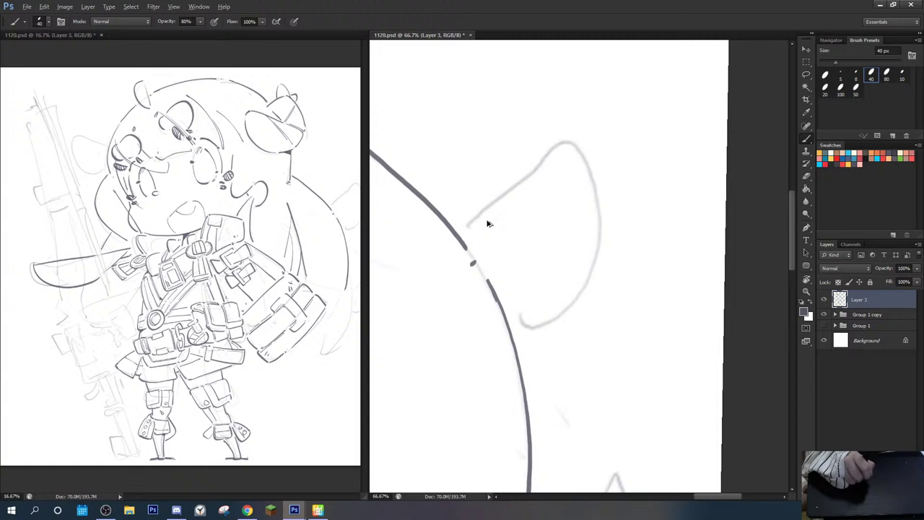
pyautogui.moveTo(462, 230)
pyautogui.mouseDown()
pyautogui.moveTo(534, 165)
pyautogui.moveTo(575, 177)
pyautogui.moveTo(510, 331)
pyautogui.mouseUp()
pyautogui.hotkey('ctrl', 'z')
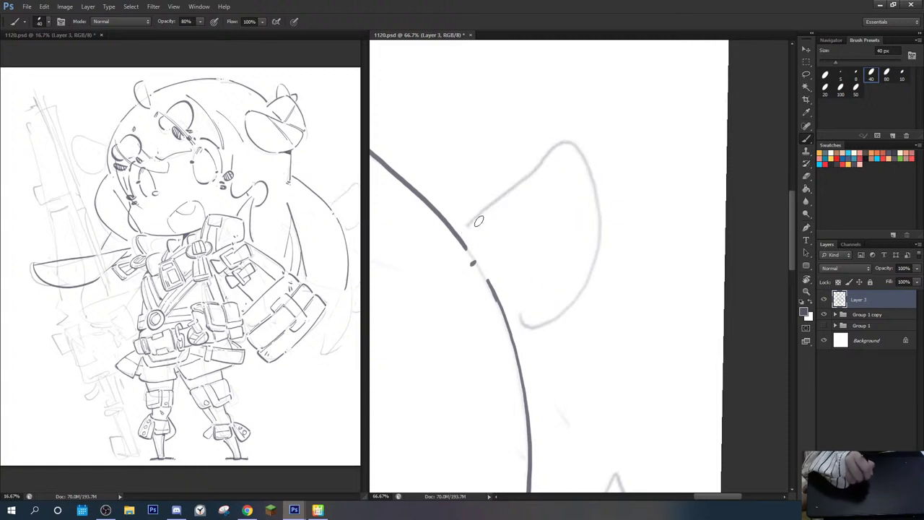
# Step: Ink the rounded pointed shape sticking out from the long hair's outer contour
pyautogui.moveTo(461, 229)
pyautogui.mouseDown()
pyautogui.moveTo(573, 267)
pyautogui.moveTo(519, 322)
pyautogui.moveTo(628, 123)
pyautogui.moveTo(682, 78)
pyautogui.mouseUp()
pyautogui.moveTo(617, 187)
pyautogui.mouseDown()
pyautogui.moveTo(532, 385)
pyautogui.moveTo(659, 286)
pyautogui.mouseUp()
pyautogui.moveTo(663, 105)
pyautogui.mouseDown()
pyautogui.moveTo(668, 228)
pyautogui.moveTo(658, 285)
pyautogui.mouseUp()
# Step: Ink the long hair's lower end below the sleeve, joining its inner and outer edges at a curved pointed tip
pyautogui.moveTo(659, 285); pyautogui.dragTo(609, 345)
pyautogui.moveTo(628, 209)
pyautogui.mouseDown()
pyautogui.moveTo(712, 187)
pyautogui.moveTo(609, 326)
pyautogui.mouseUp()
pyautogui.moveTo(583, 234); pyautogui.dragTo(679, 274)
pyautogui.moveTo(600, 308)
pyautogui.mouseDown()
pyautogui.moveTo(600, 363)
pyautogui.moveTo(677, 200)
pyautogui.moveTo(661, 112)
pyautogui.moveTo(651, 127)
pyautogui.mouseUp()
pyautogui.moveTo(720, 55); pyautogui.dragTo(646, 239)
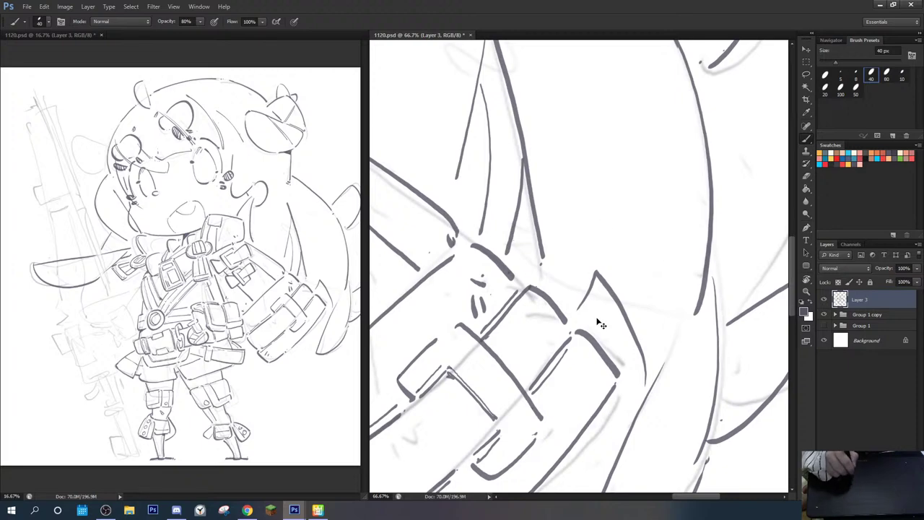
pyautogui.moveTo(608, 424)
pyautogui.mouseDown()
pyautogui.moveTo(636, 322)
pyautogui.moveTo(652, 371)
pyautogui.mouseUp()
pyautogui.hotkey('ctrl', 'z')
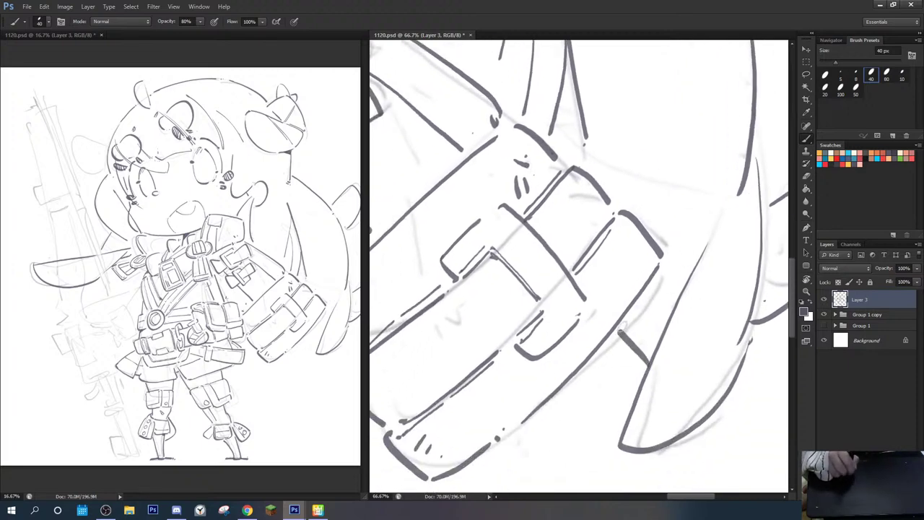
# Step: Ink the rounded bun outline on the head's rifle side, with a thick curved lower edge and a slanted upper edge
pyautogui.moveTo(577, 88)
pyautogui.mouseDown()
pyautogui.moveTo(597, 222)
pyautogui.moveTo(583, 375)
pyautogui.mouseUp()
pyautogui.moveTo(463, 293); pyautogui.dragTo(779, 165)
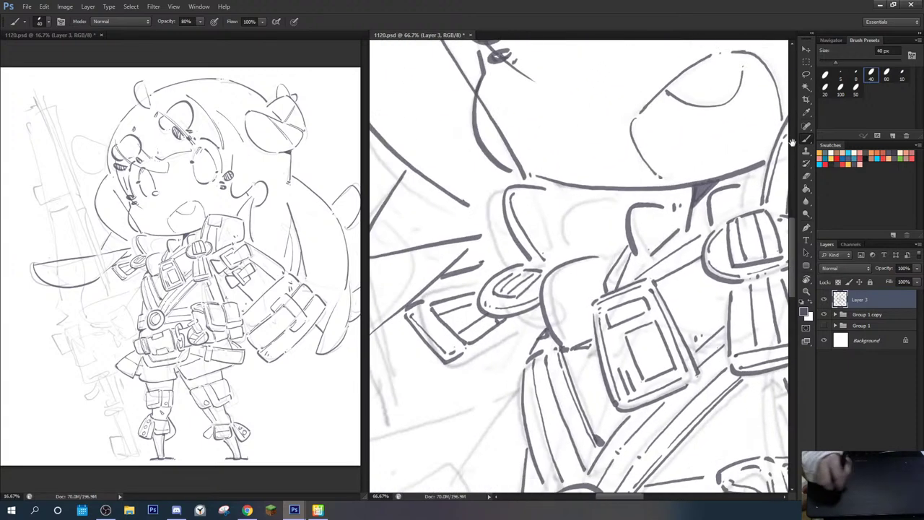
pyautogui.moveTo(496, 262); pyautogui.dragTo(695, 180)
pyautogui.moveTo(775, 54); pyautogui.dragTo(645, 243)
pyautogui.moveTo(404, 318); pyautogui.dragTo(635, 192)
pyautogui.moveTo(393, 293); pyautogui.dragTo(629, 252)
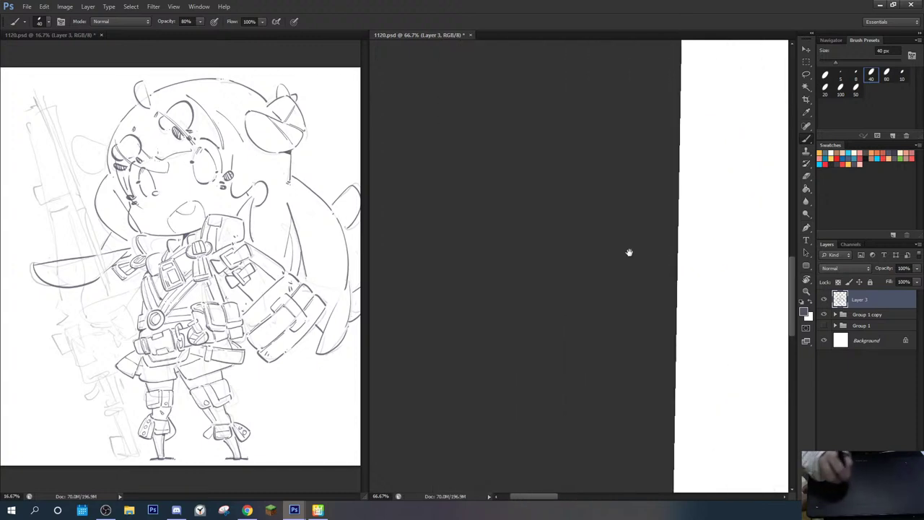
pyautogui.moveTo(684, 223)
pyautogui.mouseDown()
pyautogui.moveTo(595, 356)
pyautogui.moveTo(502, 433)
pyautogui.mouseUp()
pyautogui.moveTo(747, 118)
pyautogui.mouseDown()
pyautogui.moveTo(631, 196)
pyautogui.moveTo(518, 346)
pyautogui.mouseUp()
pyautogui.moveTo(631, 227)
pyautogui.mouseDown()
pyautogui.moveTo(527, 378)
pyautogui.moveTo(464, 223)
pyautogui.mouseUp()
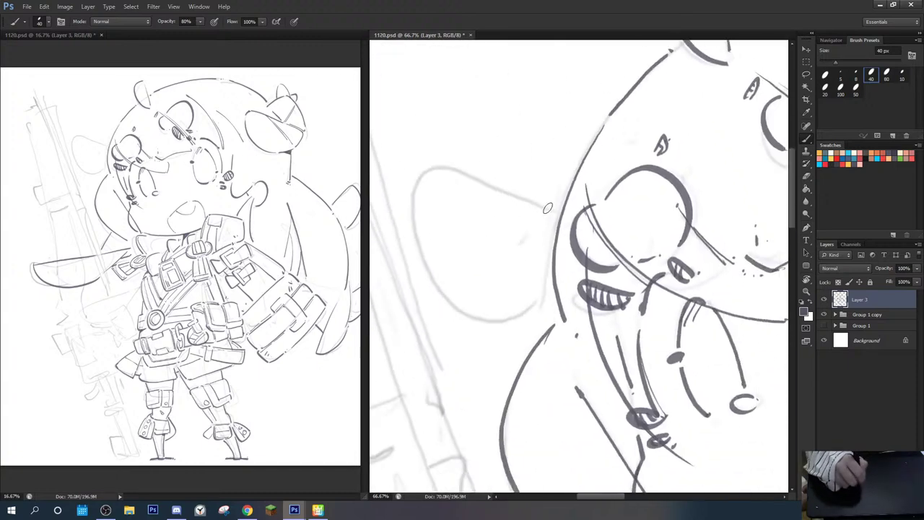
pyautogui.moveTo(430, 167); pyautogui.dragTo(556, 298)
pyautogui.moveTo(434, 166); pyautogui.dragTo(545, 220)
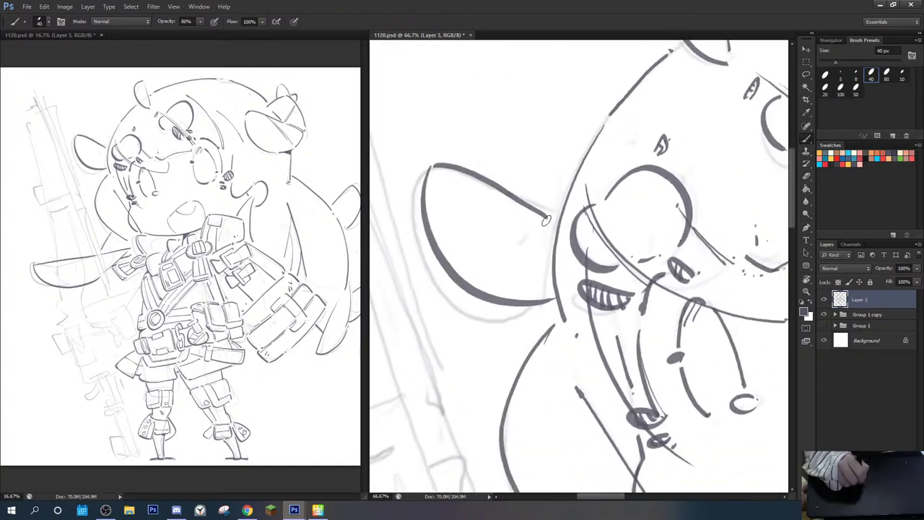
pyautogui.moveTo(474, 225)
pyautogui.mouseDown()
pyautogui.moveTo(629, 322)
pyautogui.moveTo(708, 295)
pyautogui.mouseUp()
pyautogui.moveTo(550, 260); pyautogui.dragTo(553, 251)
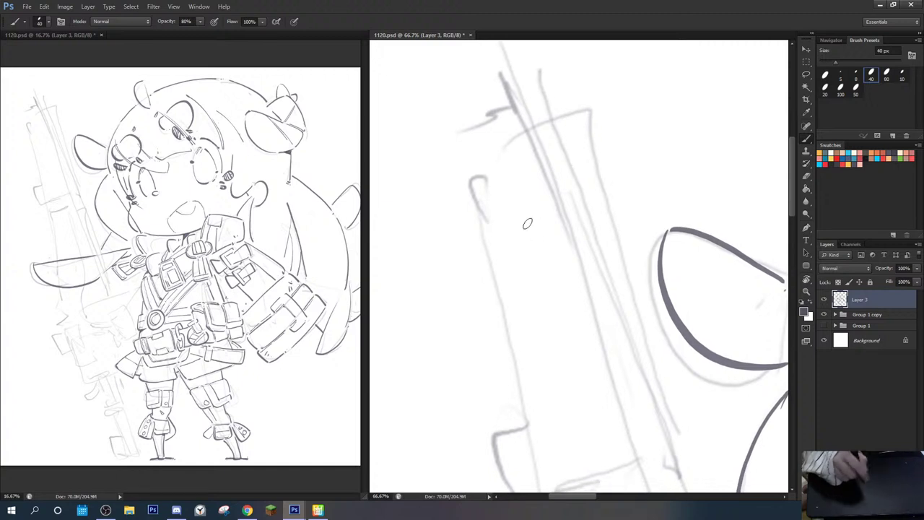
pyautogui.hotkey('ctrl', 'Tab')
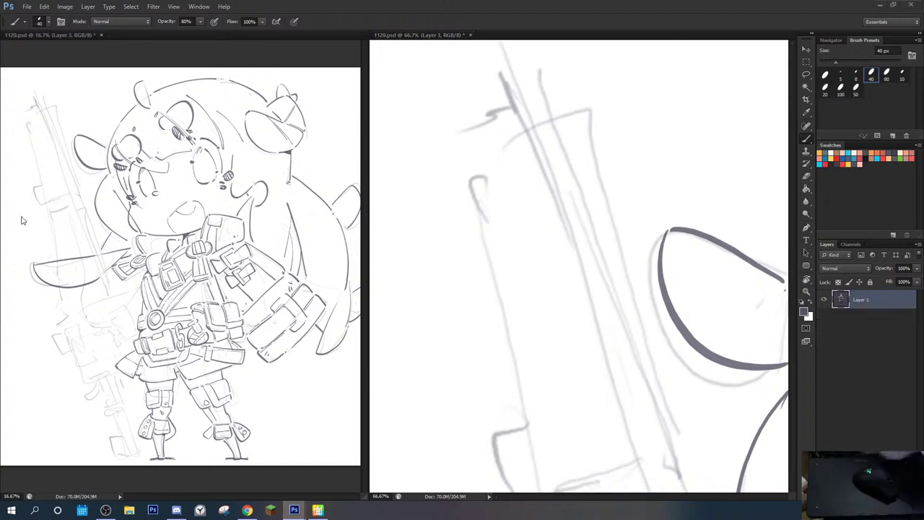
pyautogui.click(475, 192)
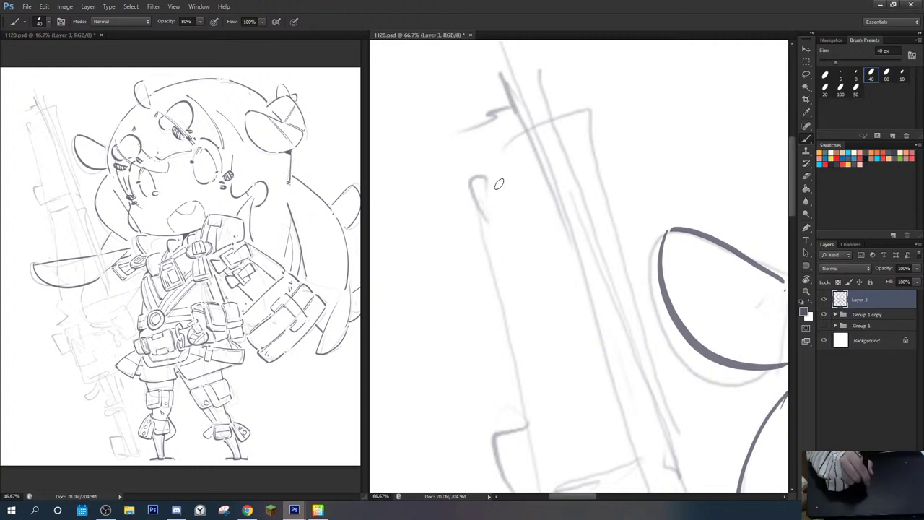
pyautogui.moveTo(487, 195)
pyautogui.mouseDown()
pyautogui.moveTo(464, 250)
pyautogui.moveTo(501, 293)
pyautogui.mouseUp()
pyautogui.hotkey('ctrl', 'z')
pyautogui.moveTo(495, 174); pyautogui.dragTo(462, 169)
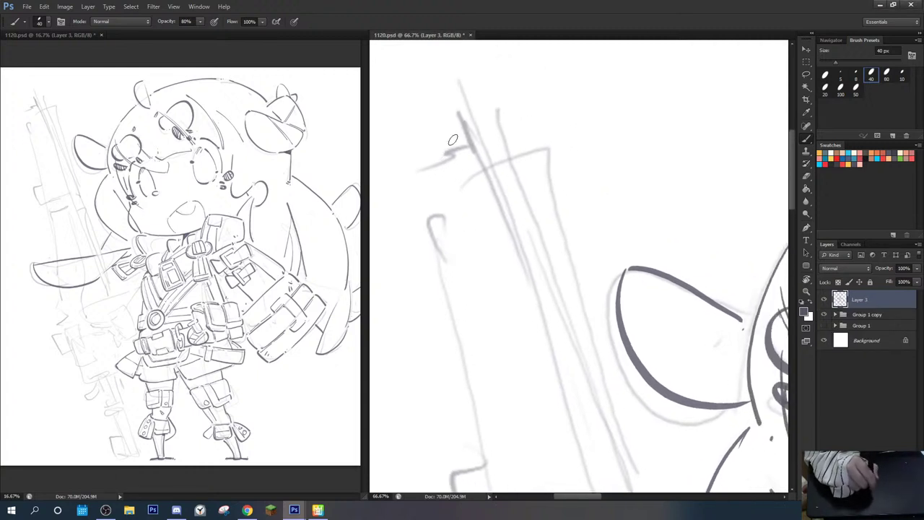
pyautogui.moveTo(448, 65)
pyautogui.mouseDown()
pyautogui.moveTo(473, 61)
pyautogui.moveTo(524, 116)
pyautogui.moveTo(591, 327)
pyautogui.mouseUp()
pyautogui.hotkey('ctrl', 'z')
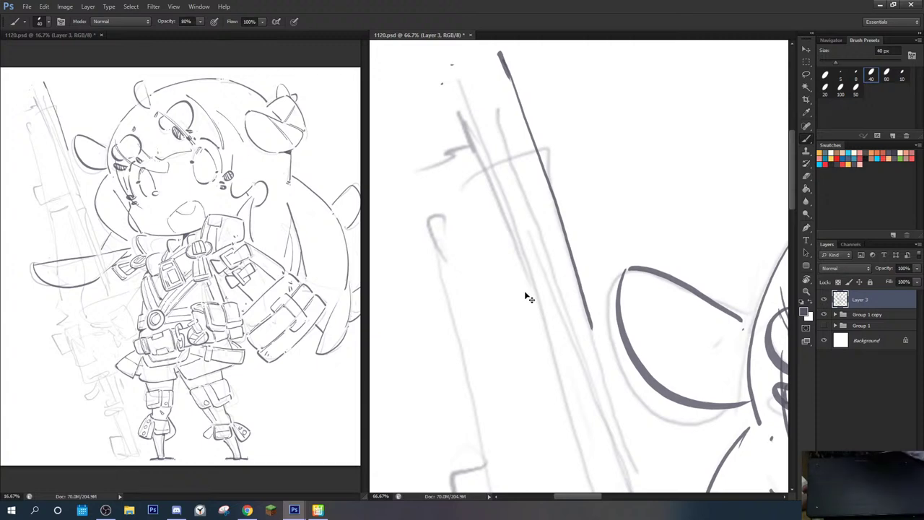
pyautogui.hotkey('ctrl', '-')
pyautogui.moveTo(564, 266); pyautogui.dragTo(528, 242)
pyautogui.press('e')
pyautogui.moveTo(473, 69); pyautogui.dragTo(537, 249)
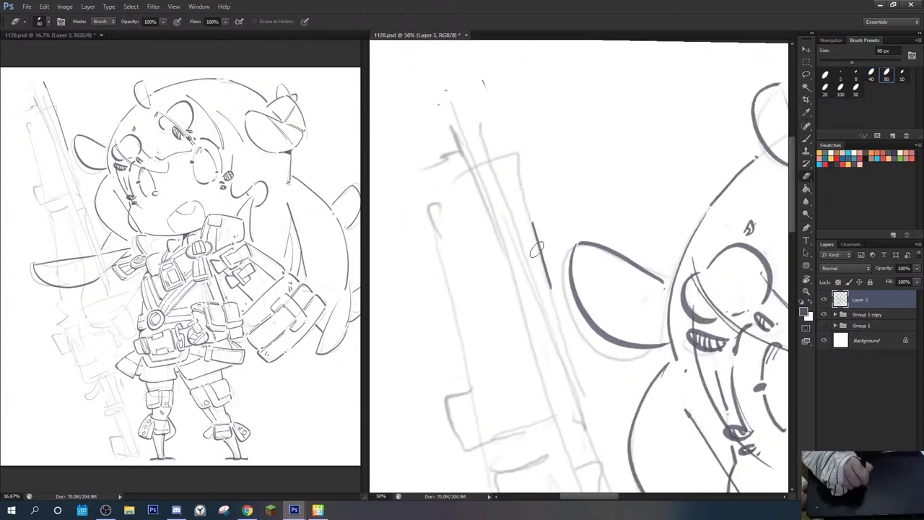
# Step: Ink the long curved edge from the rifle's pointed tip down to the angular bracket, outline the bracket, and erase the overshoot at the tip
pyautogui.moveTo(494, 116)
pyautogui.mouseDown()
pyautogui.moveTo(547, 265)
pyautogui.moveTo(489, 87)
pyautogui.moveTo(476, 103)
pyautogui.moveTo(449, 88)
pyautogui.moveTo(453, 105)
pyautogui.moveTo(441, 86)
pyautogui.moveTo(478, 313)
pyautogui.moveTo(459, 387)
pyautogui.moveTo(458, 437)
pyautogui.moveTo(463, 445)
pyautogui.moveTo(539, 428)
pyautogui.mouseUp()
pyautogui.press('b')
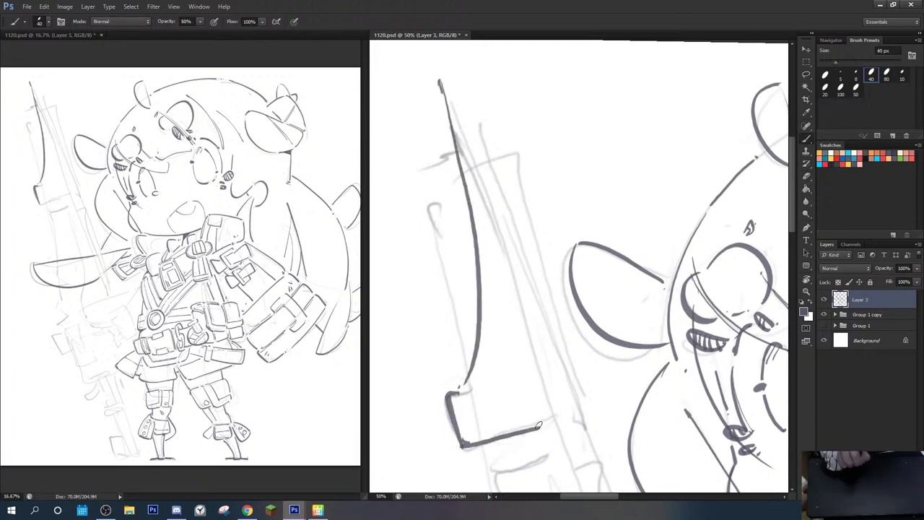
pyautogui.press('e')
pyautogui.moveTo(442, 95); pyautogui.dragTo(437, 52)
pyautogui.press('b')
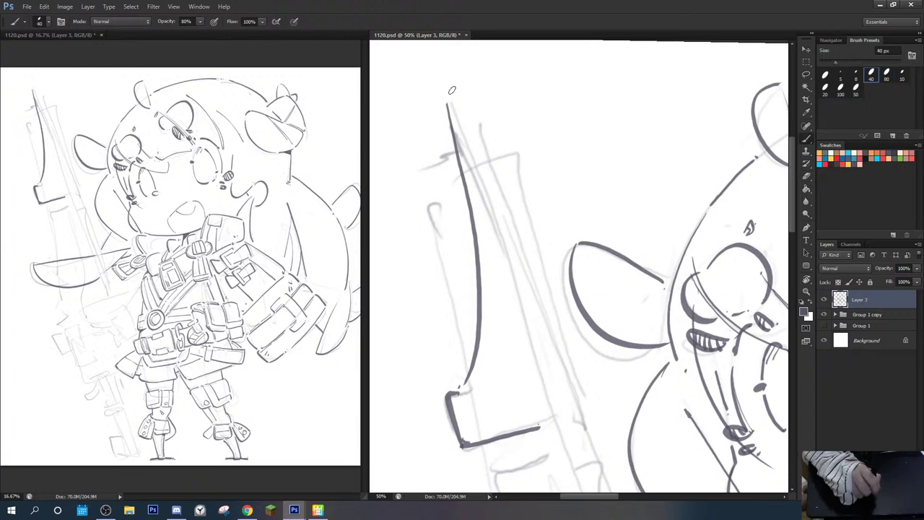
# Step: Ink the blade's rounded tip and its long straight right edge over the rough sketch
pyautogui.press('e')
pyautogui.moveTo(452, 90)
pyautogui.mouseDown()
pyautogui.moveTo(470, 107)
pyautogui.moveTo(516, 224)
pyautogui.moveTo(568, 416)
pyautogui.mouseUp()
pyautogui.press('b')
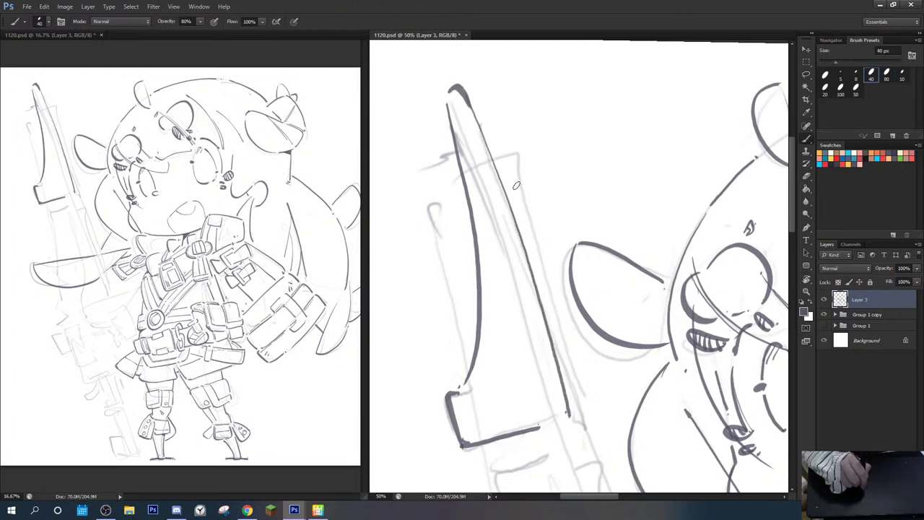
# Step: Ink the narrow segmented strip along the blade's right edge, with two short crossbands dividing it
pyautogui.moveTo(492, 155)
pyautogui.mouseDown()
pyautogui.moveTo(548, 254)
pyautogui.moveTo(540, 277)
pyautogui.moveTo(520, 173)
pyautogui.moveTo(525, 181)
pyautogui.moveTo(567, 324)
pyautogui.mouseUp()
pyautogui.press('e')
pyautogui.press('b')
pyautogui.press('e')
pyautogui.press('b')
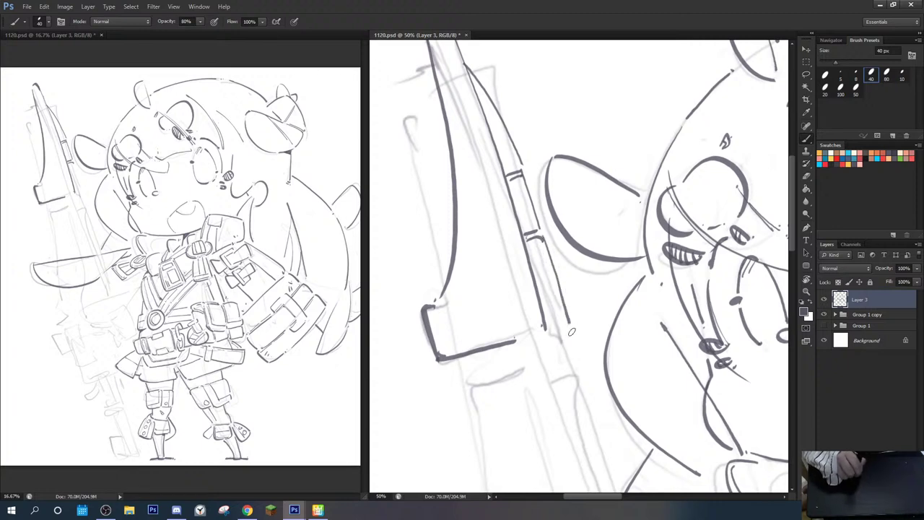
pyautogui.moveTo(560, 257); pyautogui.dragTo(614, 383)
# Step: Erase the blade's rounded tip and upper left edge, and extend the straight right edge to a sharp point
pyautogui.press('e')
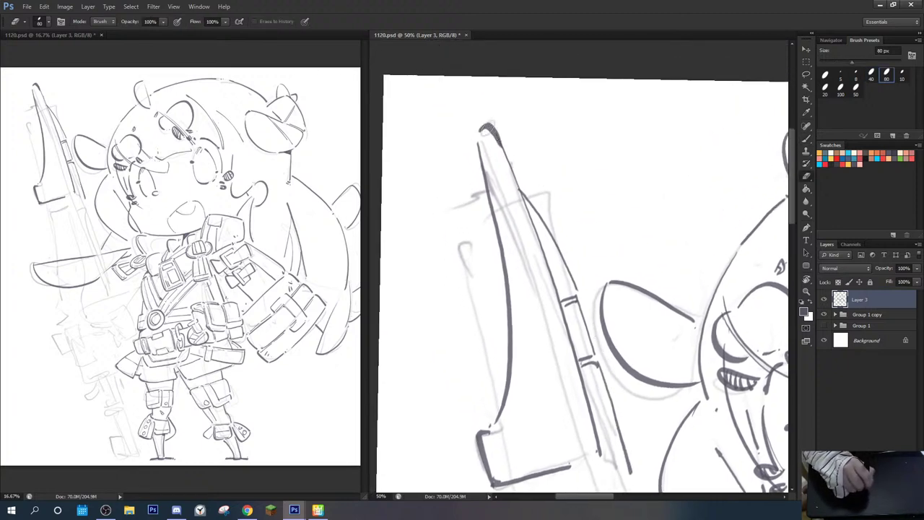
pyautogui.moveTo(498, 149)
pyautogui.mouseDown()
pyautogui.moveTo(504, 174)
pyautogui.moveTo(497, 133)
pyautogui.moveTo(522, 211)
pyautogui.mouseUp()
pyautogui.press('b')
pyautogui.press('e')
pyautogui.moveTo(486, 109); pyautogui.dragTo(528, 218)
pyautogui.press('b')
pyautogui.press('e')
pyautogui.moveTo(490, 117)
pyautogui.mouseDown()
pyautogui.moveTo(529, 220)
pyautogui.moveTo(485, 169)
pyautogui.moveTo(490, 196)
pyautogui.mouseUp()
pyautogui.press('e')
pyautogui.moveTo(488, 156); pyautogui.dragTo(510, 289)
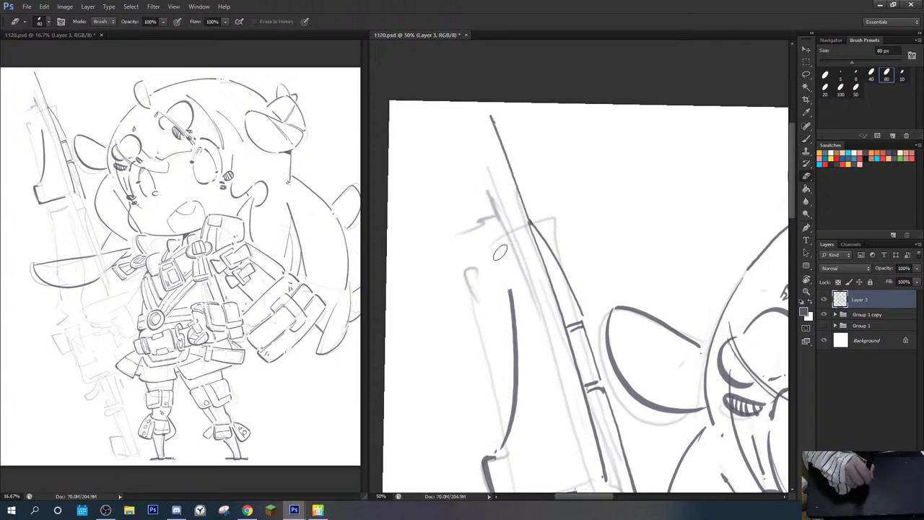
# Step: Redraw the left side of the blade's tip and add a bulging outer contour beside the blade
pyautogui.press('b')
pyautogui.moveTo(491, 116); pyautogui.dragTo(505, 269)
pyautogui.press('e')
pyautogui.moveTo(502, 234); pyautogui.dragTo(525, 193)
pyautogui.moveTo(524, 79)
pyautogui.mouseDown()
pyautogui.moveTo(514, 75)
pyautogui.moveTo(527, 233)
pyautogui.mouseUp()
pyautogui.press('b')
pyautogui.moveTo(521, 94)
pyautogui.mouseDown()
pyautogui.moveTo(533, 240)
pyautogui.moveTo(527, 183)
pyautogui.moveTo(509, 308)
pyautogui.moveTo(524, 341)
pyautogui.moveTo(508, 189)
pyautogui.mouseUp()
# Step: Ink a straight line from the angular bracket down to the crescent guard, then erase that line and the bracket
pyautogui.moveTo(545, 277)
pyautogui.mouseDown()
pyautogui.moveTo(539, 183)
pyautogui.moveTo(513, 262)
pyautogui.moveTo(525, 333)
pyautogui.mouseUp()
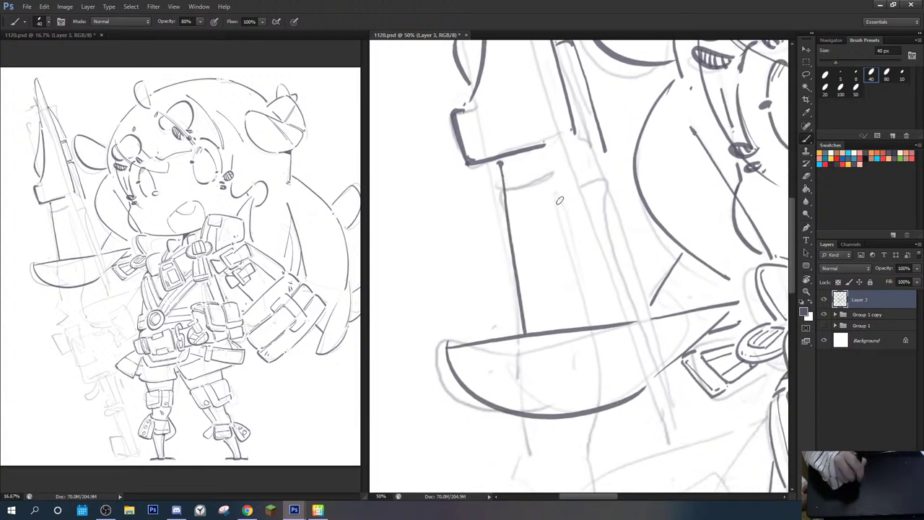
pyautogui.press('e')
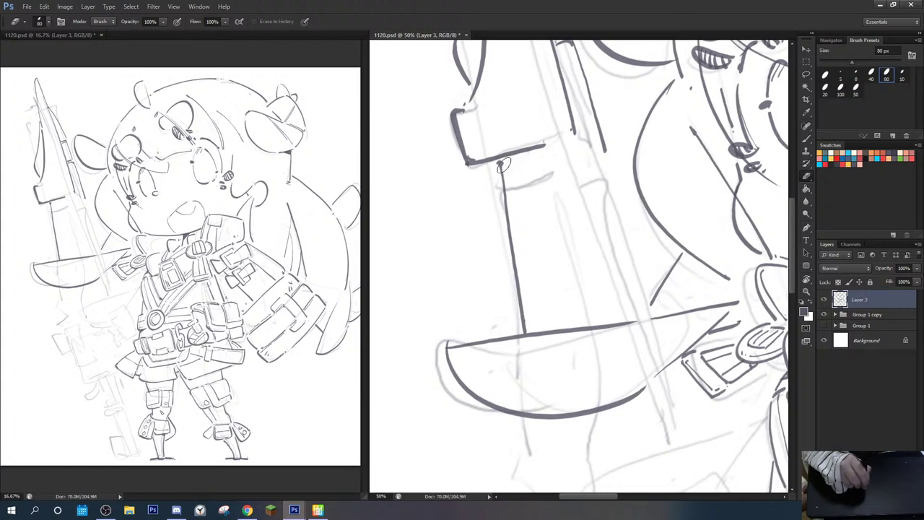
pyautogui.moveTo(503, 164); pyautogui.dragTo(523, 375)
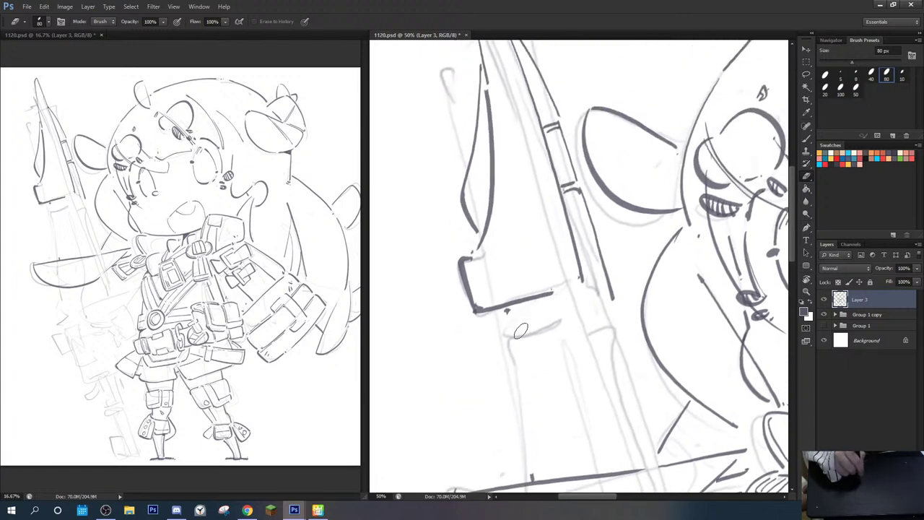
pyautogui.moveTo(522, 311); pyautogui.dragTo(533, 263)
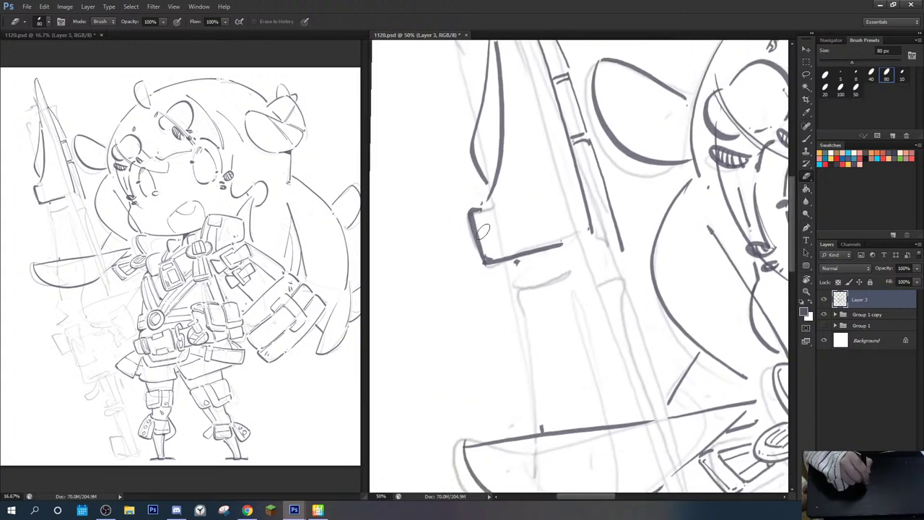
pyautogui.moveTo(478, 173)
pyautogui.mouseDown()
pyautogui.moveTo(477, 238)
pyautogui.moveTo(565, 244)
pyautogui.mouseUp()
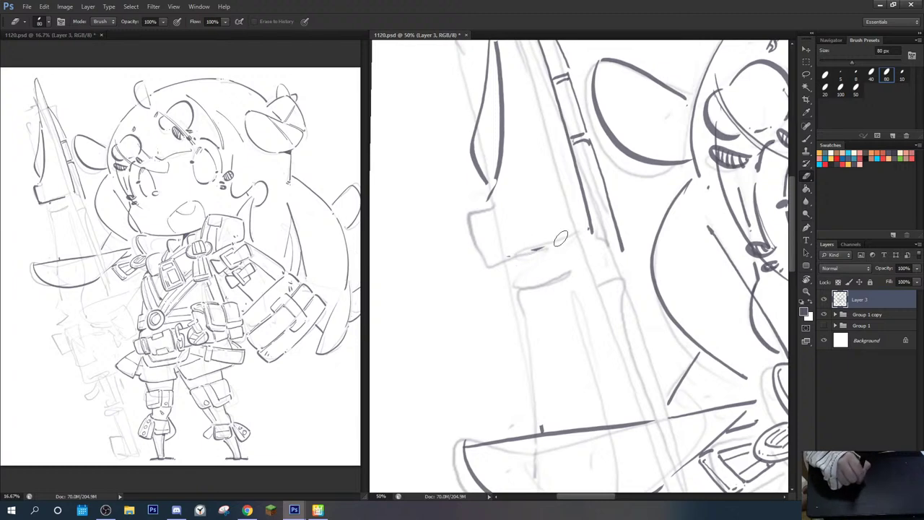
# Step: Erase the blade's inner left curve and redraw it as one longer stroke running down past the erased bracket
pyautogui.scroll(3, 516, 165)
pyautogui.moveTo(517, 165); pyautogui.dragTo(491, 283)
pyautogui.scroll(1, 498, 181)
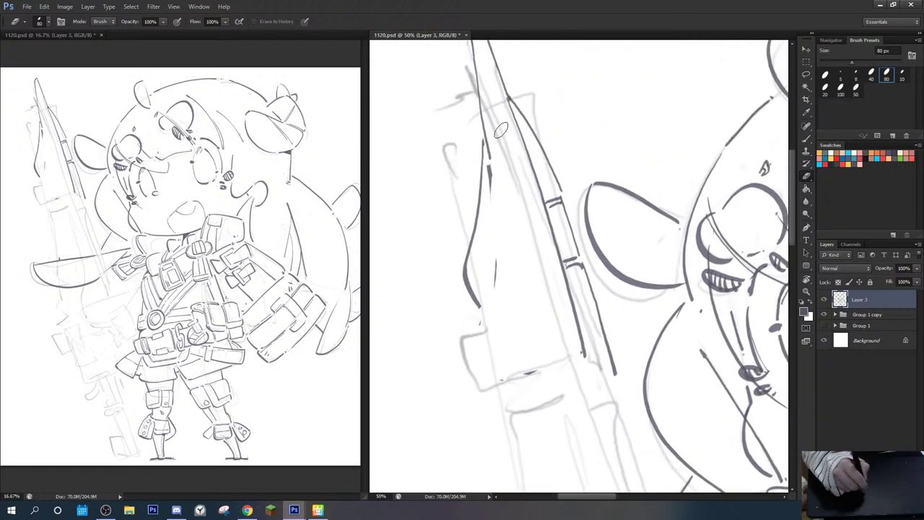
pyautogui.moveTo(482, 124); pyautogui.dragTo(489, 180)
pyautogui.press('b')
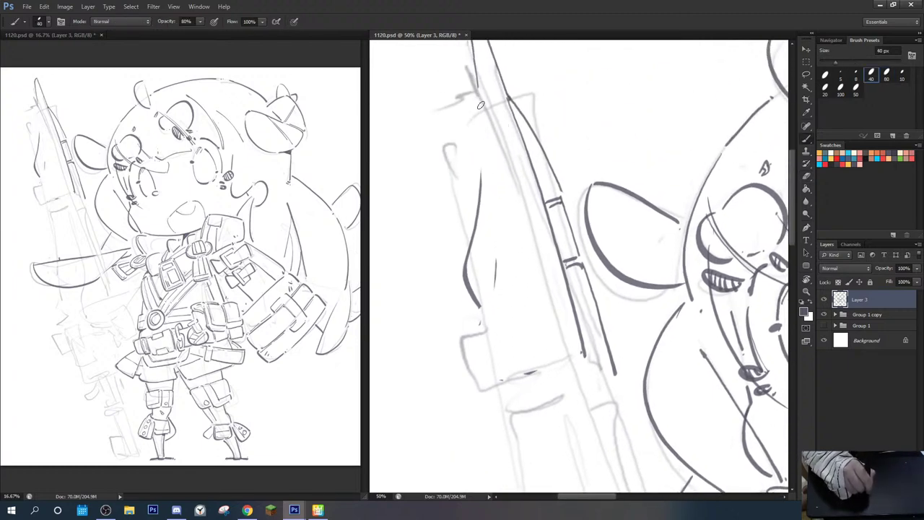
pyautogui.moveTo(482, 105); pyautogui.dragTo(514, 447)
# Step: Enclose all the inked blade lines above the crescent guard in a lasso selection, delete them and deselect
pyautogui.scroll(-5, 514, 443)
pyautogui.press('e')
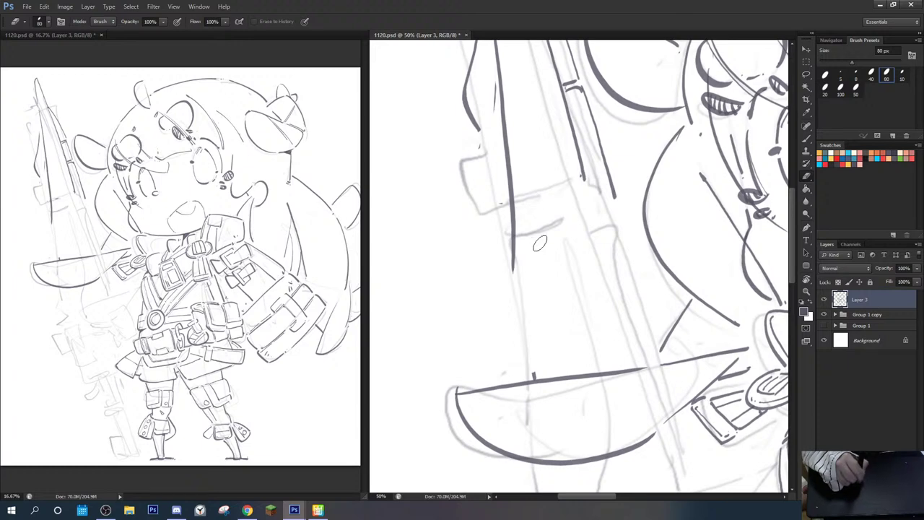
pyautogui.scroll(3, 546, 308)
pyautogui.scroll(-1, 509, 272)
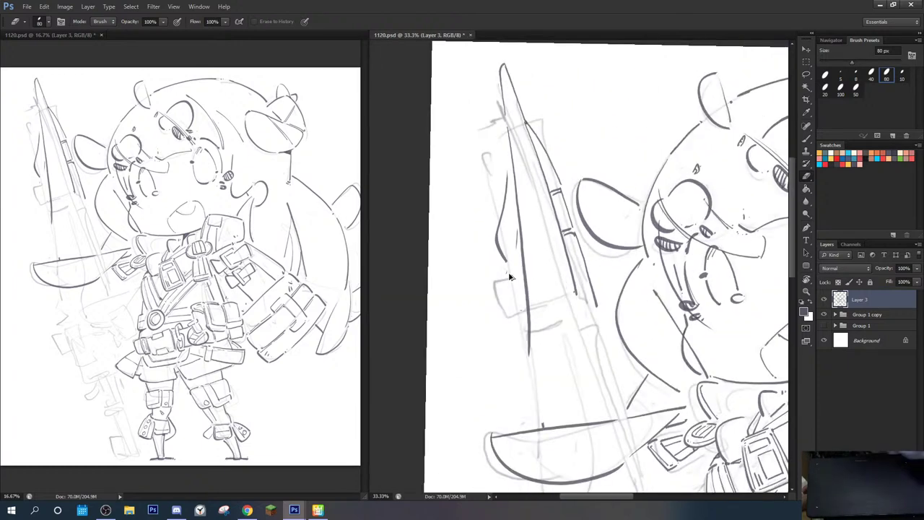
pyautogui.press('l')
pyautogui.moveTo(481, 105)
pyautogui.mouseDown()
pyautogui.moveTo(505, 58)
pyautogui.moveTo(567, 182)
pyautogui.mouseUp()
pyautogui.moveTo(583, 230)
pyautogui.mouseDown()
pyautogui.moveTo(604, 351)
pyautogui.moveTo(448, 123)
pyautogui.mouseUp()
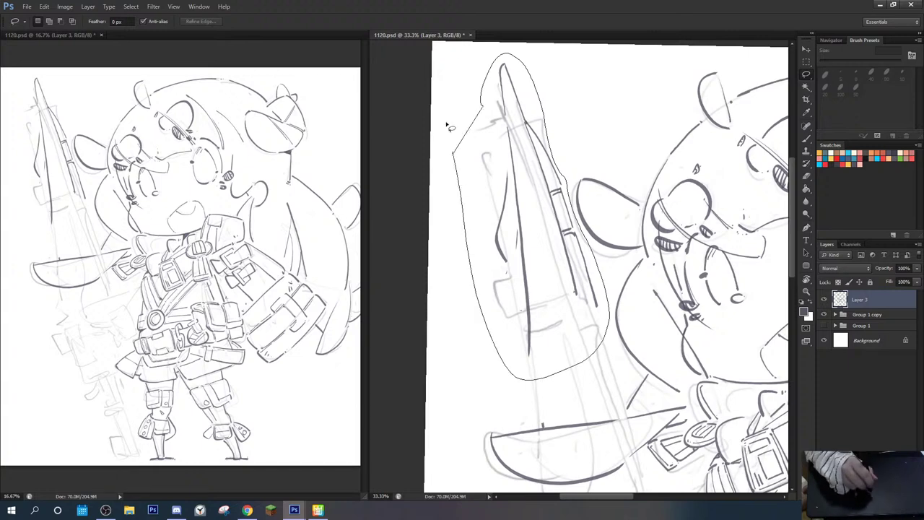
pyautogui.press('Delete')
pyautogui.hotkey('ctrl', 'd')
# Step: Ink the blade's long curved left edge from the tip, erase its lower end and finish it with a short hooked stroke above the guard
pyautogui.press('b')
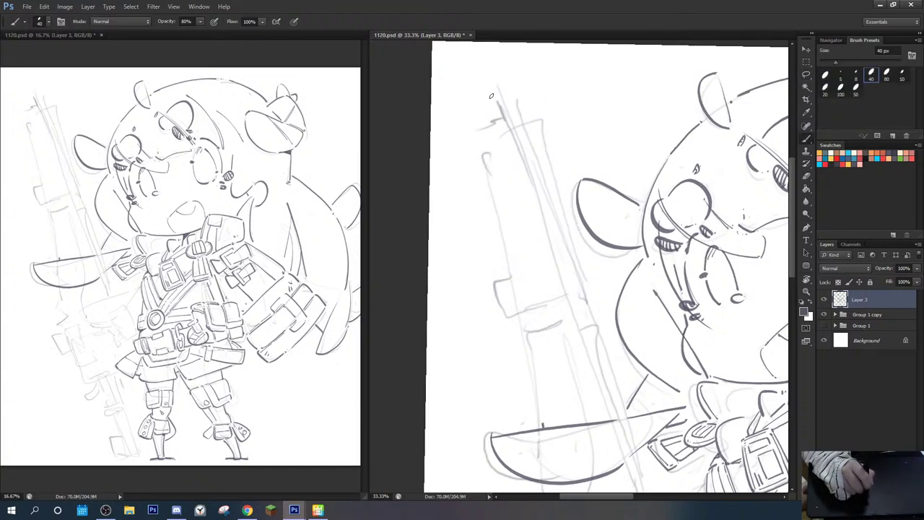
pyautogui.moveTo(495, 85)
pyautogui.mouseDown()
pyautogui.moveTo(530, 253)
pyautogui.moveTo(533, 411)
pyautogui.mouseUp()
pyautogui.hotkey('ctrl', 'z')
pyautogui.moveTo(501, 77)
pyautogui.mouseDown()
pyautogui.moveTo(524, 382)
pyautogui.moveTo(541, 424)
pyautogui.mouseUp()
pyautogui.press('e')
pyautogui.moveTo(519, 392); pyautogui.dragTo(544, 423)
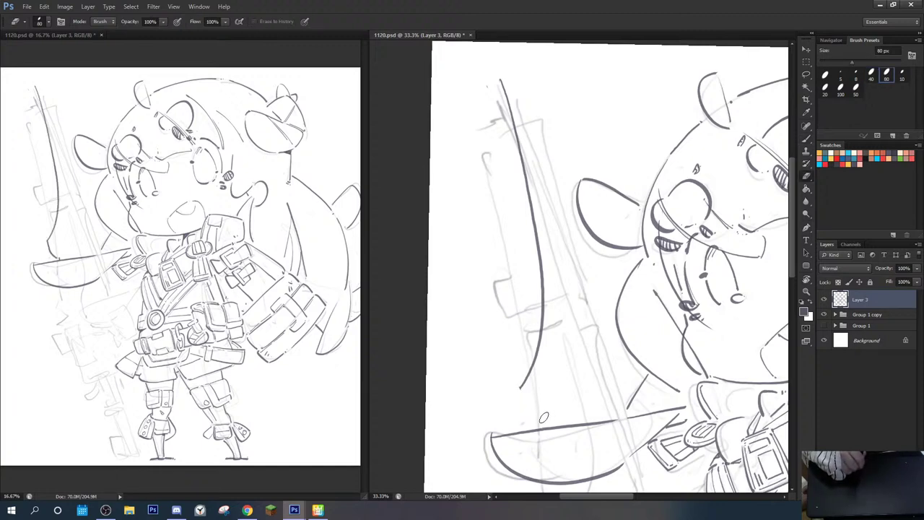
pyautogui.press('b')
pyautogui.moveTo(519, 390); pyautogui.dragTo(522, 420)
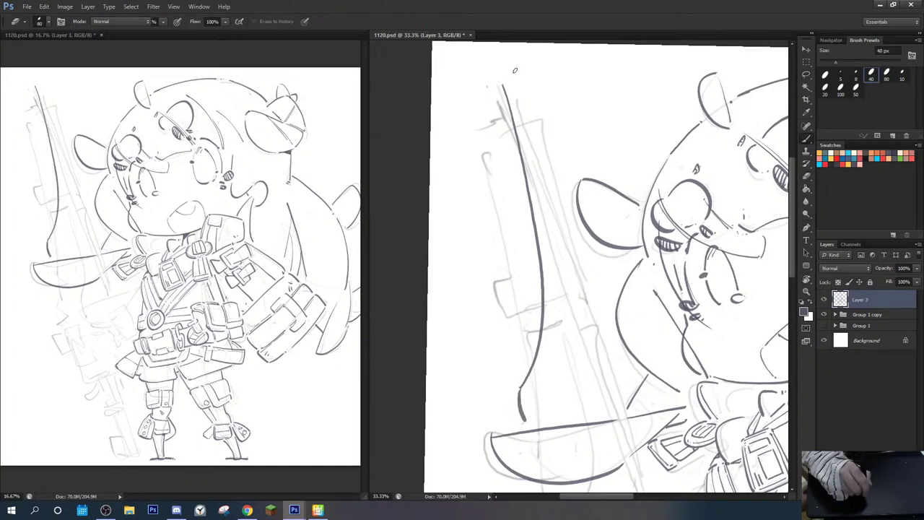
pyautogui.moveTo(509, 86); pyautogui.dragTo(615, 409)
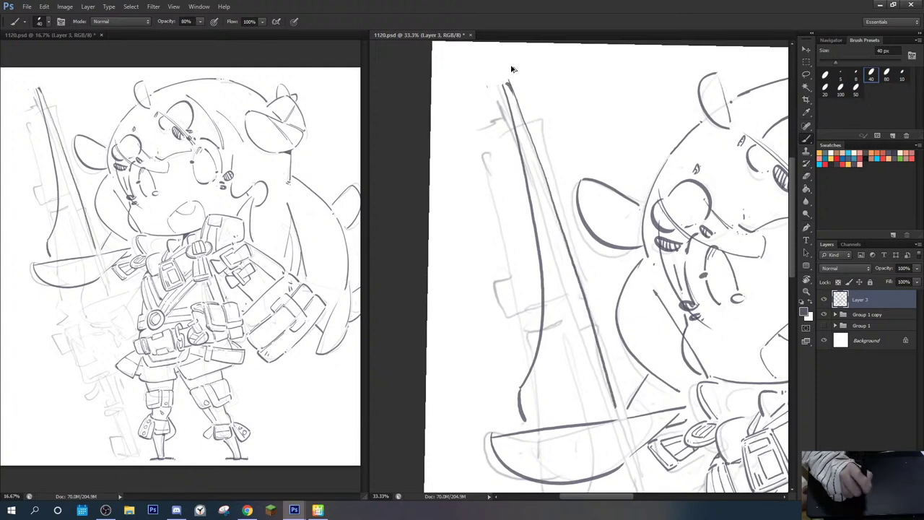
pyautogui.hotkey('ctrl', 'z')
pyautogui.press('e')
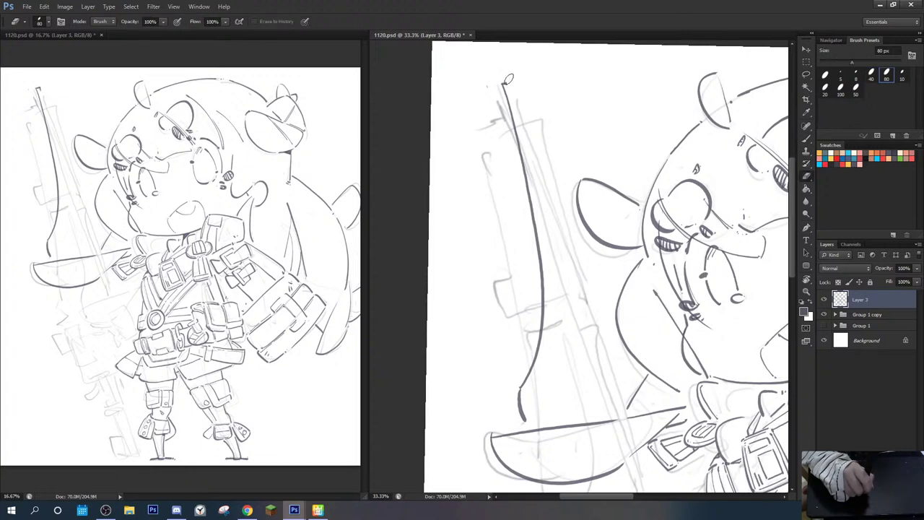
pyautogui.press('b')
pyautogui.moveTo(515, 89); pyautogui.dragTo(588, 413)
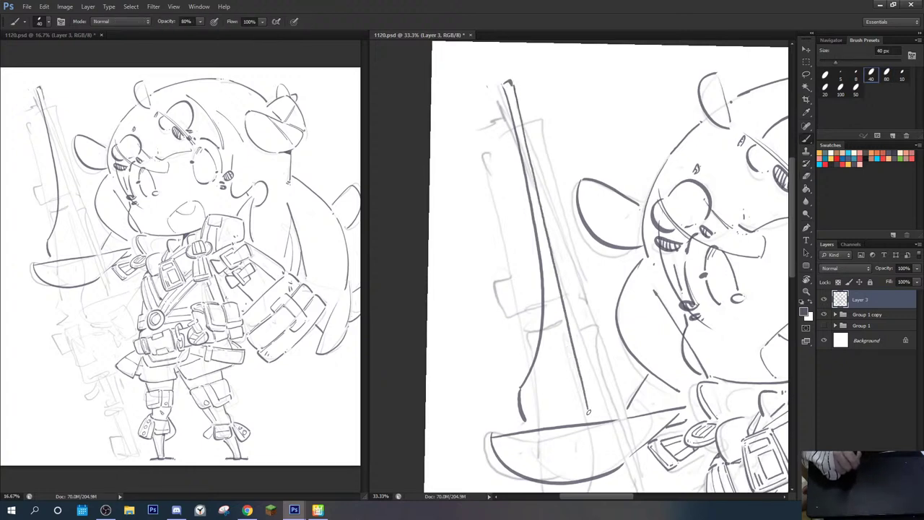
pyautogui.hotkey('ctrl', 'z')
pyautogui.press('e')
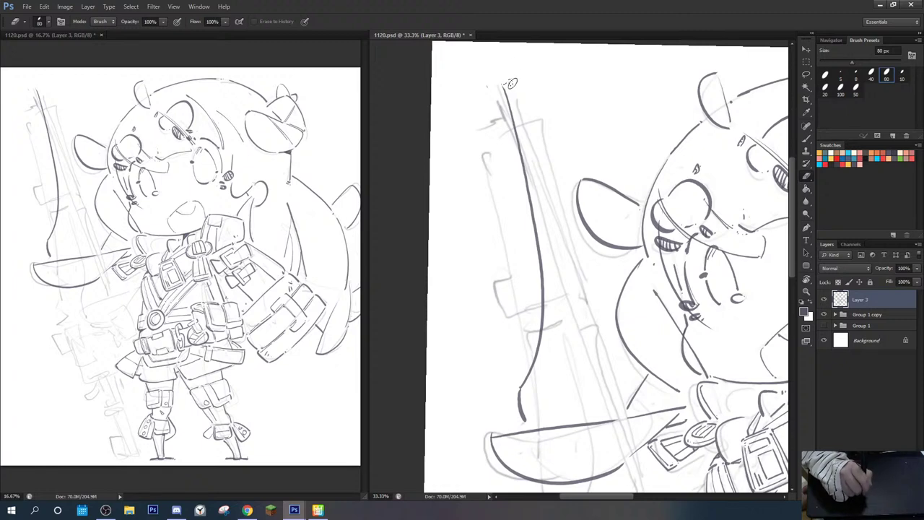
# Step: Ink the blade's rounded tip and straight right edge down to the guard, and add the stepped strips along its outer side
pyautogui.press('b')
pyautogui.moveTo(508, 78); pyautogui.dragTo(612, 406)
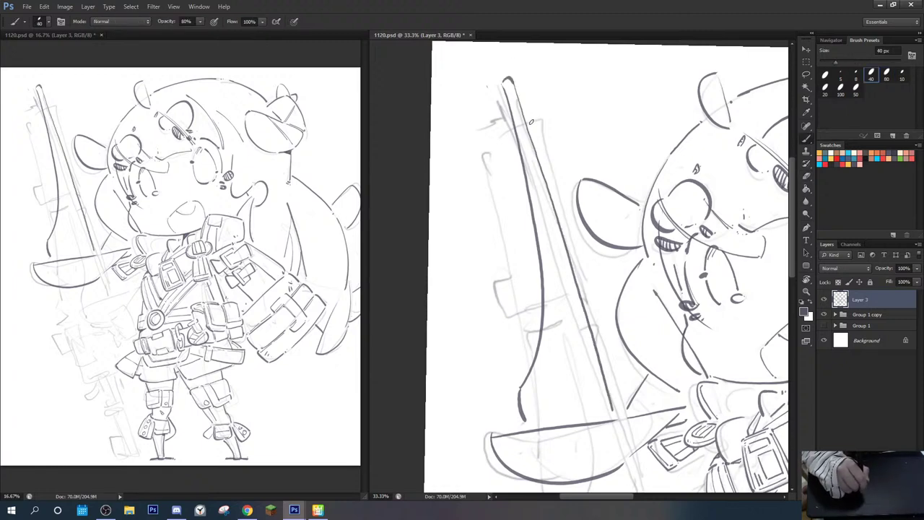
pyautogui.moveTo(525, 116); pyautogui.dragTo(565, 195)
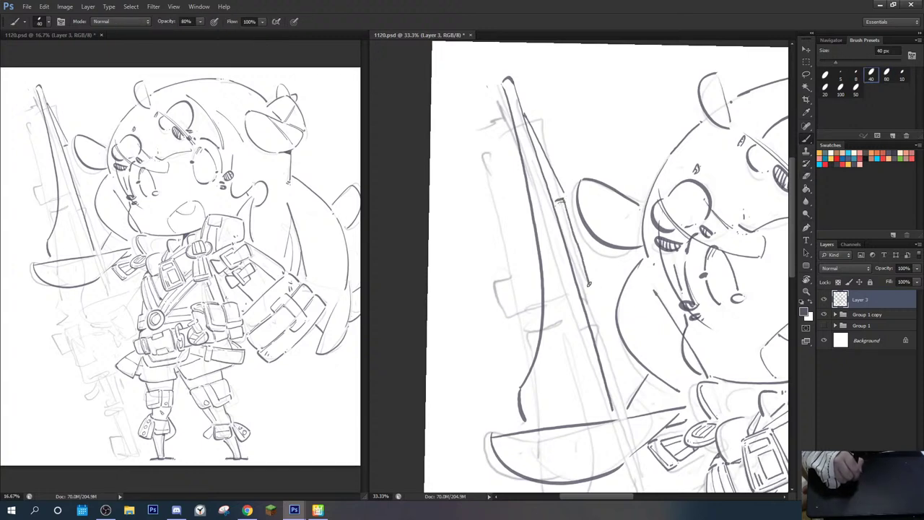
pyautogui.press('e')
pyautogui.moveTo(564, 204); pyautogui.dragTo(590, 284)
pyautogui.press('b')
pyautogui.moveTo(567, 212); pyautogui.dragTo(626, 401)
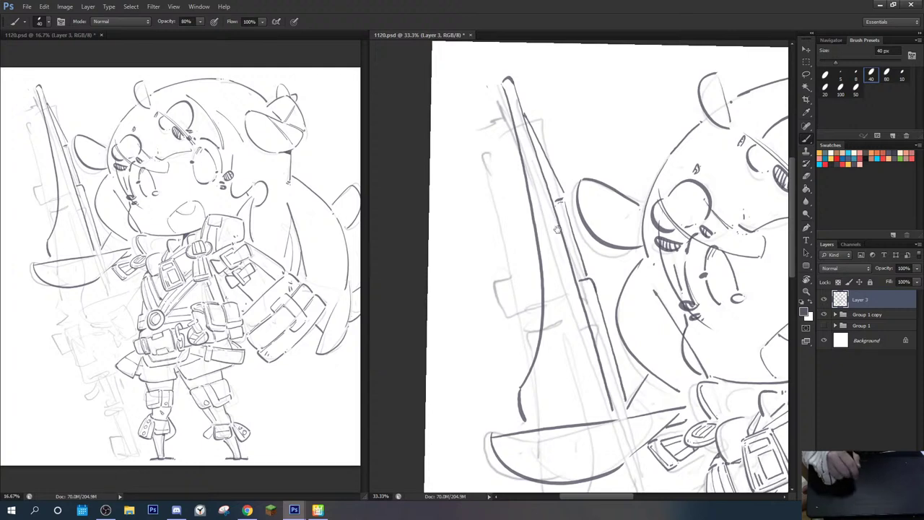
# Step: Ink the stepped outer contour along the blade's left side, with a small notch between its upper and lower sections
pyautogui.moveTo(516, 140); pyautogui.dragTo(513, 196)
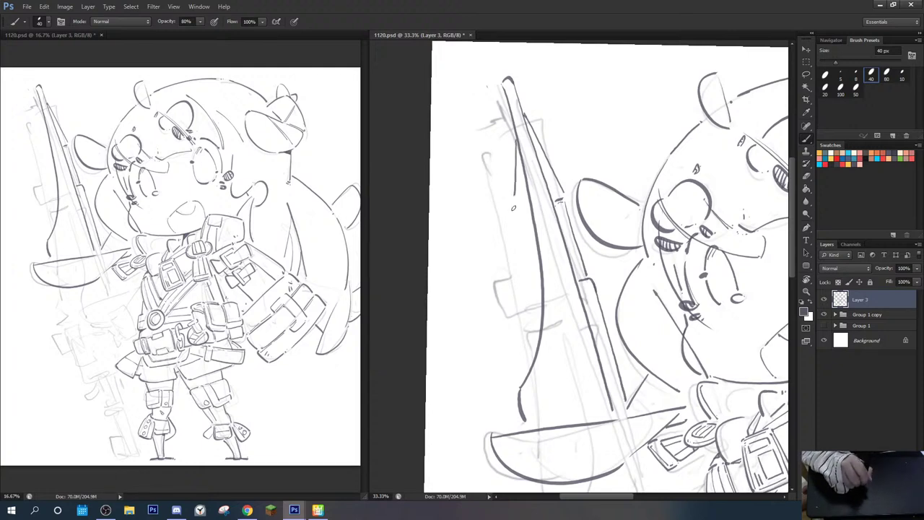
pyautogui.press('e')
pyautogui.moveTo(531, 232)
pyautogui.mouseDown()
pyautogui.moveTo(511, 229)
pyautogui.moveTo(529, 233)
pyautogui.mouseUp()
pyautogui.press('b')
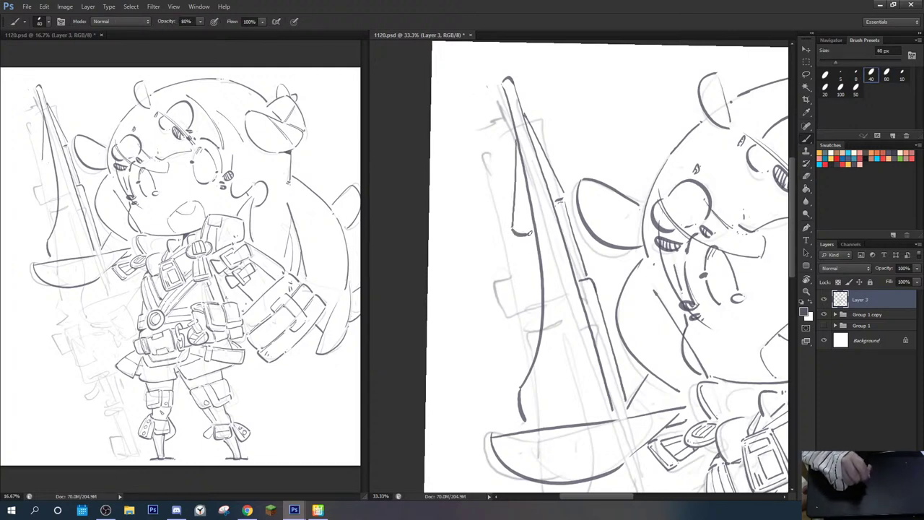
pyautogui.press('e')
pyautogui.press('b')
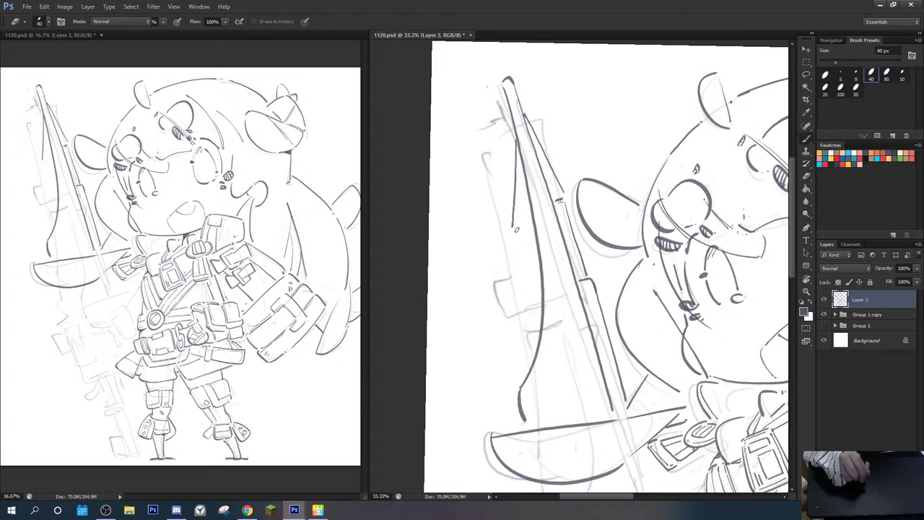
pyautogui.moveTo(516, 264); pyautogui.dragTo(534, 353)
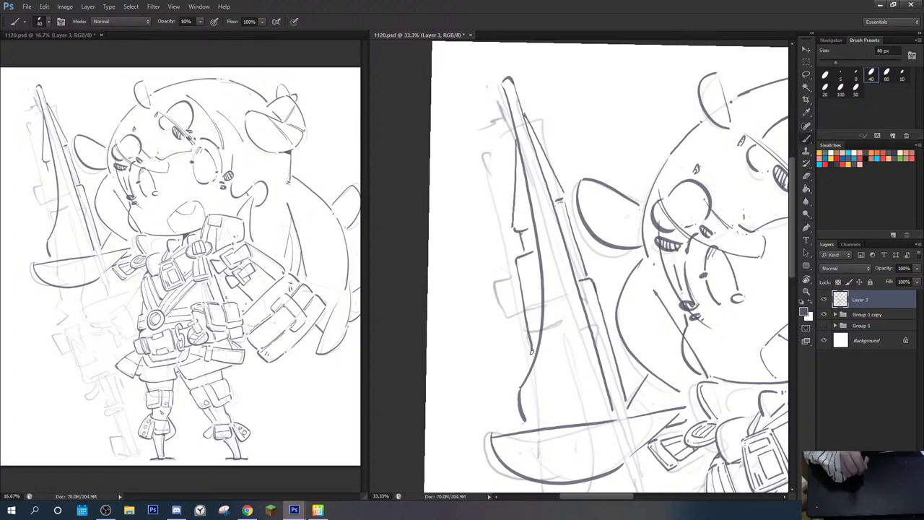
# Step: Erase the blade's rounded tip and redraw it as a sharp point
pyautogui.press('e')
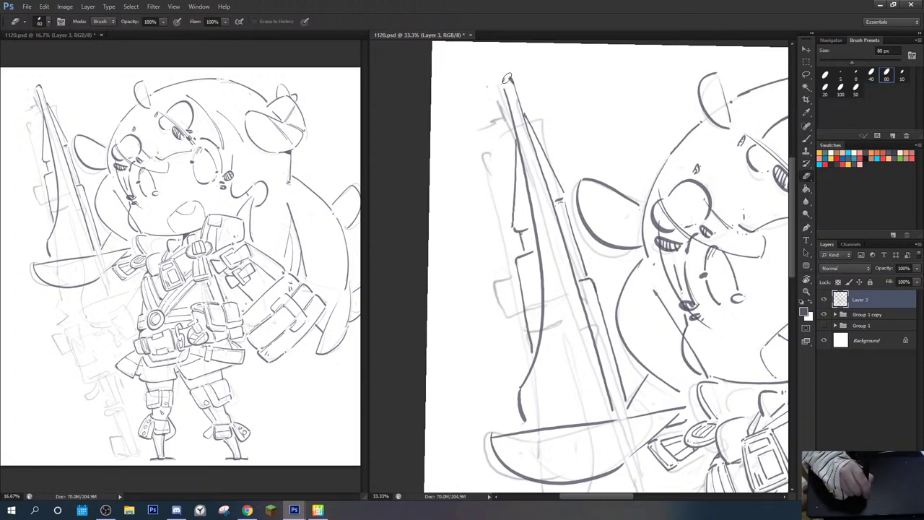
pyautogui.moveTo(511, 78); pyautogui.dragTo(503, 81)
pyautogui.press('b')
pyautogui.moveTo(513, 116)
pyautogui.mouseDown()
pyautogui.moveTo(512, 76)
pyautogui.moveTo(516, 86)
pyautogui.mouseUp()
pyautogui.press('e')
pyautogui.press('b')
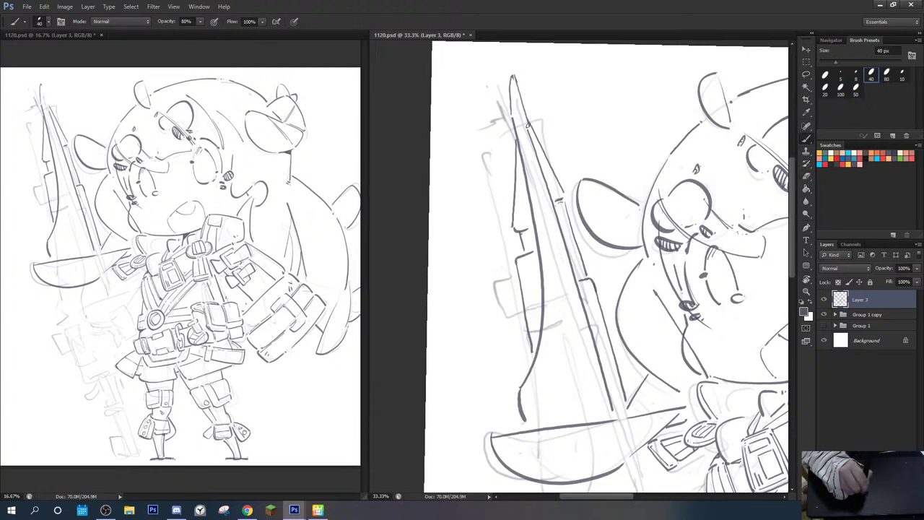
# Step: Erase the upper stretch of the blade's inner right edge and redraw it just below the tip
pyautogui.press('e')
pyautogui.moveTo(540, 164); pyautogui.dragTo(568, 264)
pyautogui.press('b')
pyautogui.moveTo(525, 117); pyautogui.dragTo(561, 240)
# Step: Ink two upright plates of different widths standing on the crescent guard inside the blade's base
pyautogui.moveTo(570, 316); pyautogui.dragTo(578, 206)
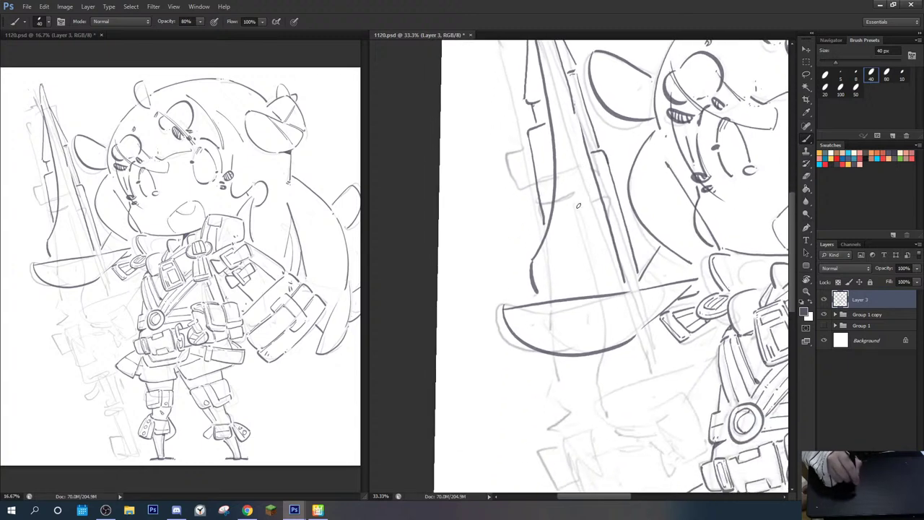
pyautogui.moveTo(548, 290); pyautogui.dragTo(570, 246)
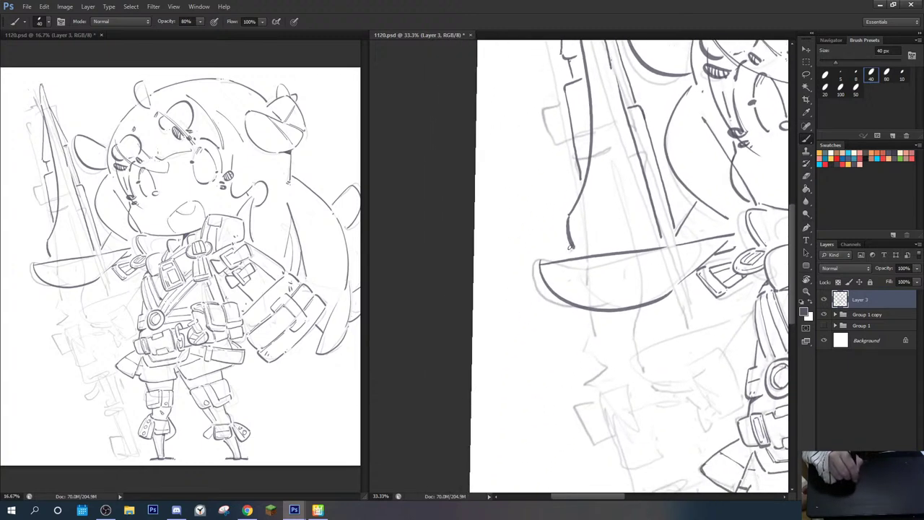
pyautogui.moveTo(587, 213); pyautogui.dragTo(594, 250)
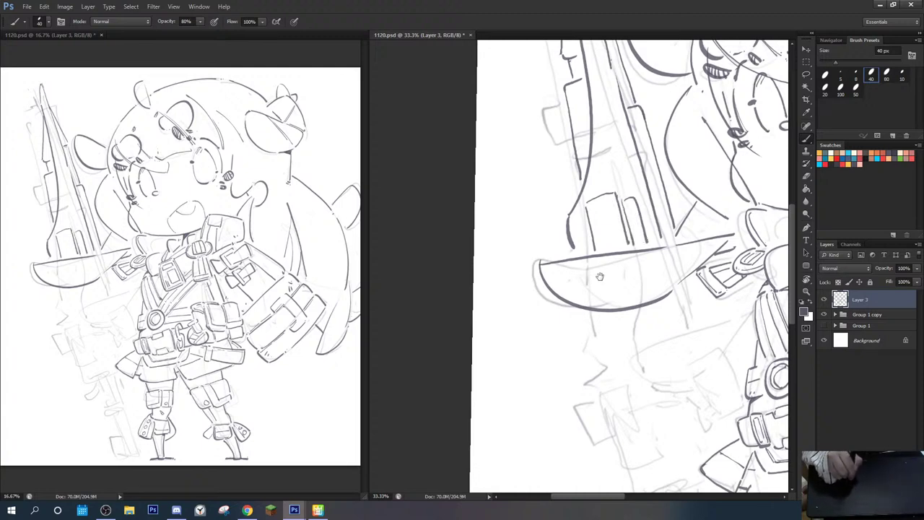
# Step: Replace the blade's hooked lower left end with a small rounded plate on the guard, and ink a rectangular bar beneath the guard
pyautogui.moveTo(599, 276); pyautogui.dragTo(619, 259)
pyautogui.press('e')
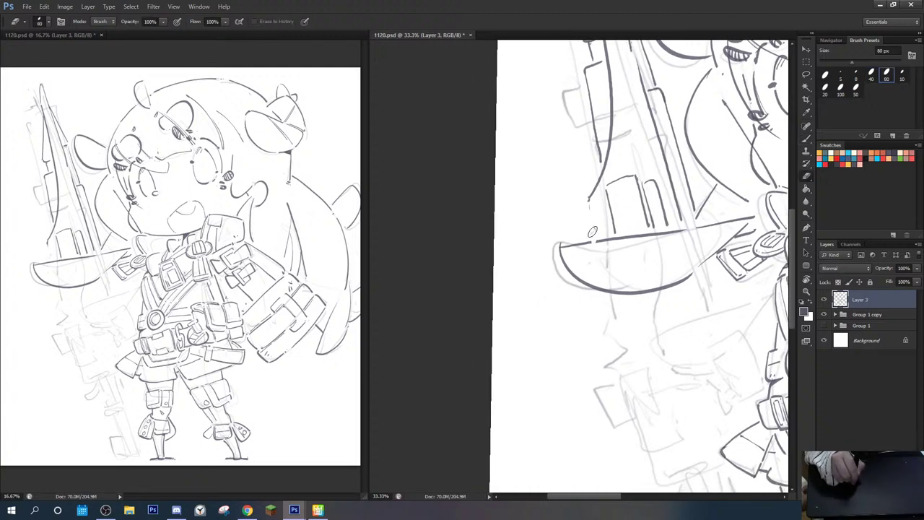
pyautogui.press('b')
pyautogui.moveTo(588, 207)
pyautogui.mouseDown()
pyautogui.moveTo(595, 241)
pyautogui.moveTo(580, 195)
pyautogui.mouseUp()
pyautogui.moveTo(576, 248)
pyautogui.mouseDown()
pyautogui.moveTo(586, 296)
pyautogui.moveTo(603, 291)
pyautogui.moveTo(575, 249)
pyautogui.mouseUp()
pyautogui.press('e')
pyautogui.press('b')
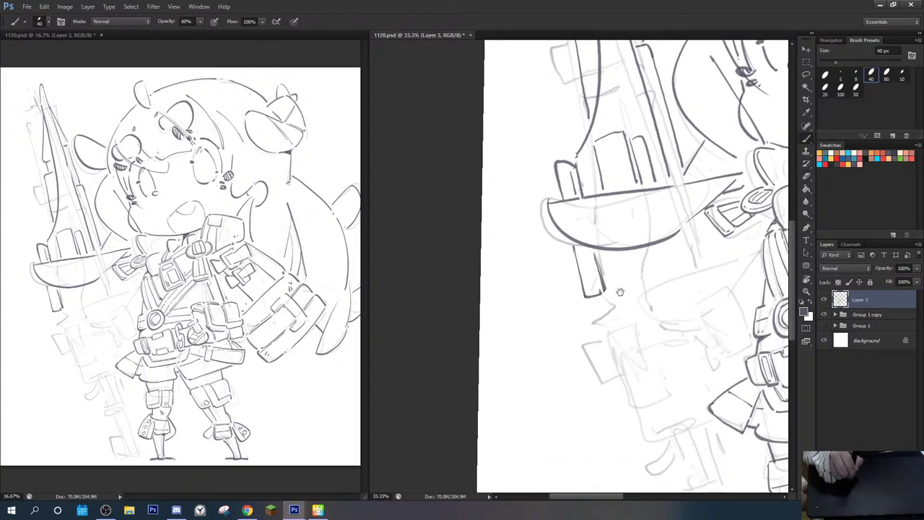
# Step: Ink the left end and edges of the slanted crossbar below the crescent guard, plus the upright struts linking it to the guard
pyautogui.moveTo(619, 292); pyautogui.dragTo(531, 248)
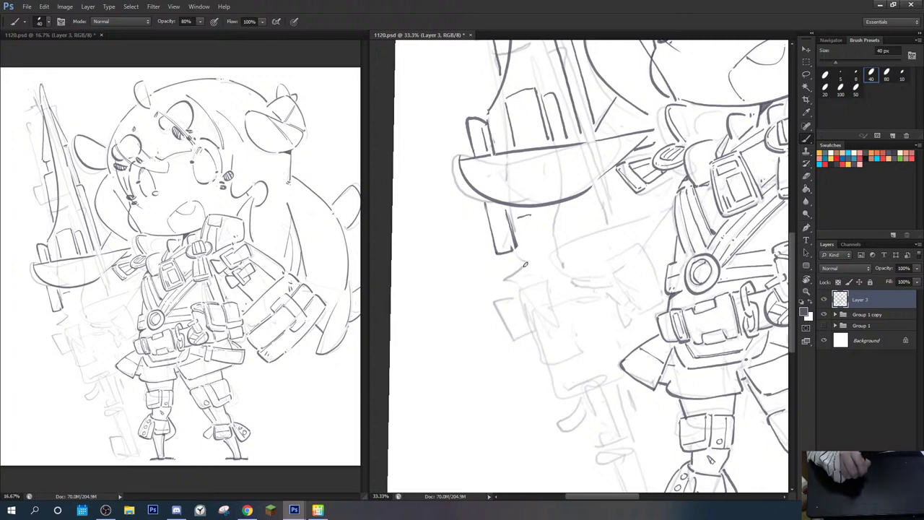
pyautogui.moveTo(515, 294)
pyautogui.mouseDown()
pyautogui.moveTo(537, 267)
pyautogui.moveTo(528, 263)
pyautogui.moveTo(588, 236)
pyautogui.mouseUp()
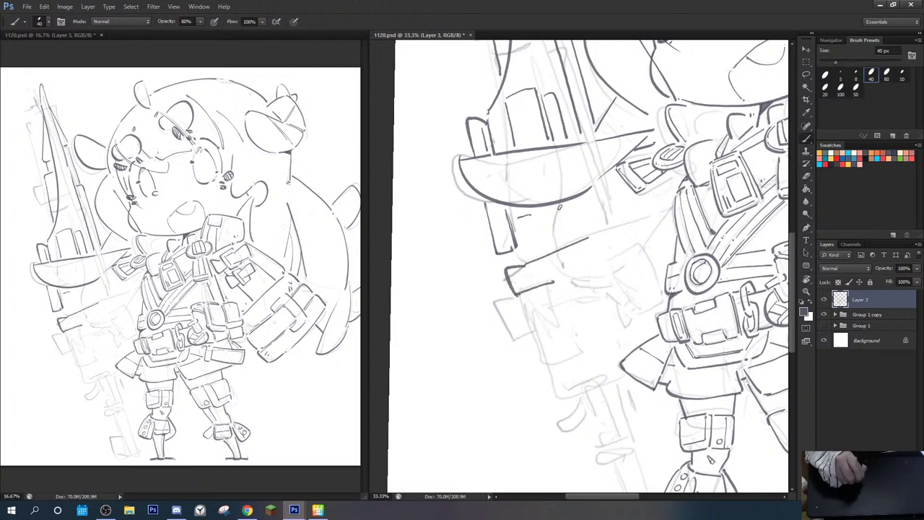
pyautogui.moveTo(559, 207); pyautogui.dragTo(555, 248)
pyautogui.moveTo(596, 184)
pyautogui.mouseDown()
pyautogui.moveTo(603, 227)
pyautogui.moveTo(614, 209)
pyautogui.mouseUp()
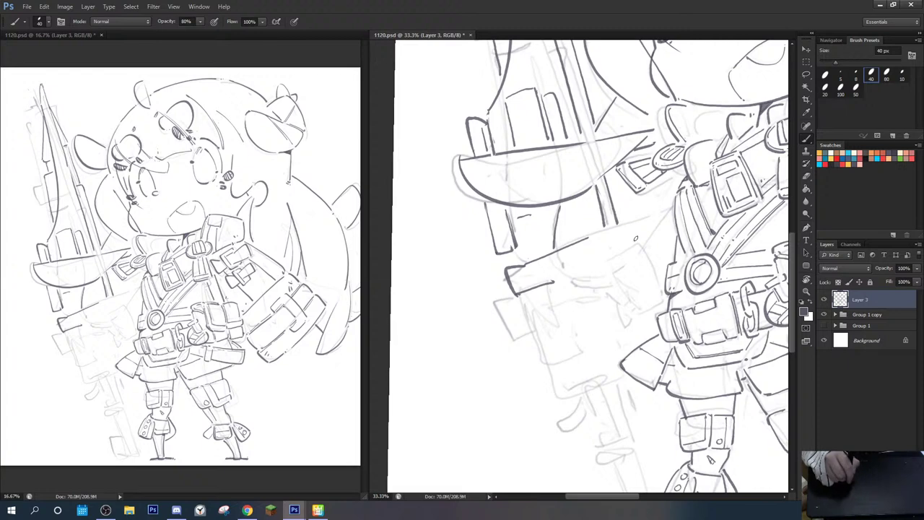
# Step: Ink a tilted rectangular panel between the crossbar and the character's belt, with two lengthwise lines inside it
pyautogui.hotkey('ctrl', '+')
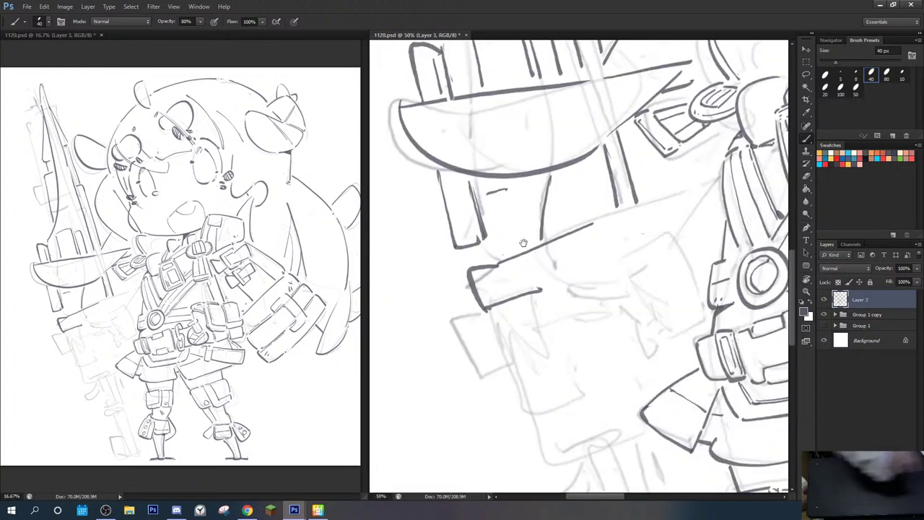
pyautogui.moveTo(595, 239)
pyautogui.mouseDown()
pyautogui.moveTo(473, 249)
pyautogui.moveTo(534, 342)
pyautogui.moveTo(569, 344)
pyautogui.mouseUp()
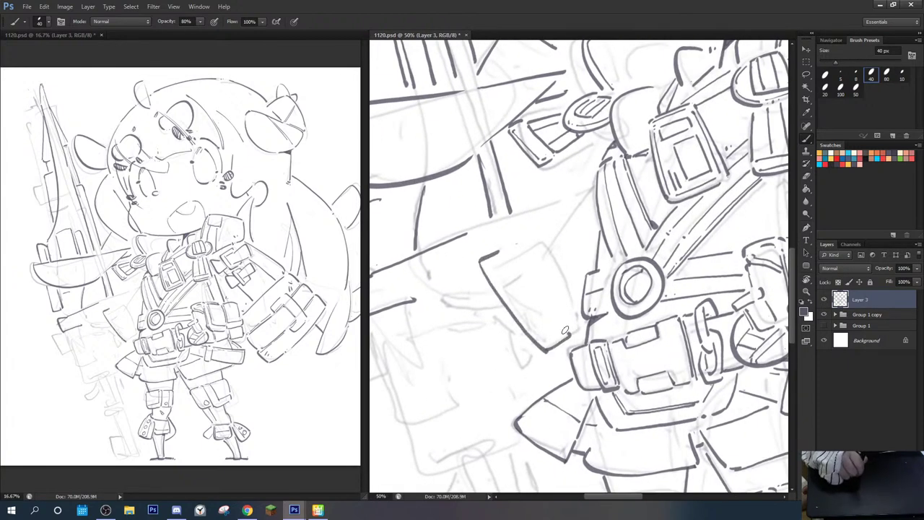
pyautogui.moveTo(504, 251)
pyautogui.mouseDown()
pyautogui.moveTo(537, 241)
pyautogui.moveTo(568, 289)
pyautogui.mouseUp()
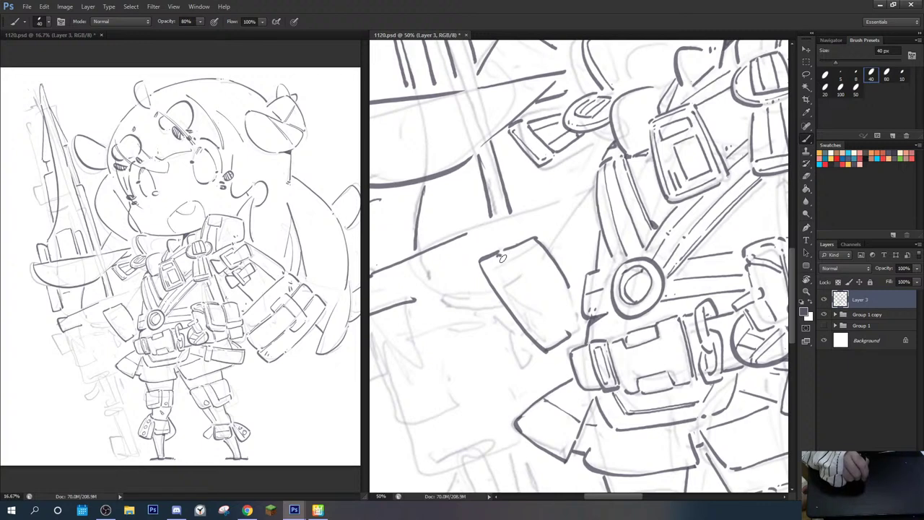
pyautogui.moveTo(500, 256); pyautogui.dragTo(556, 335)
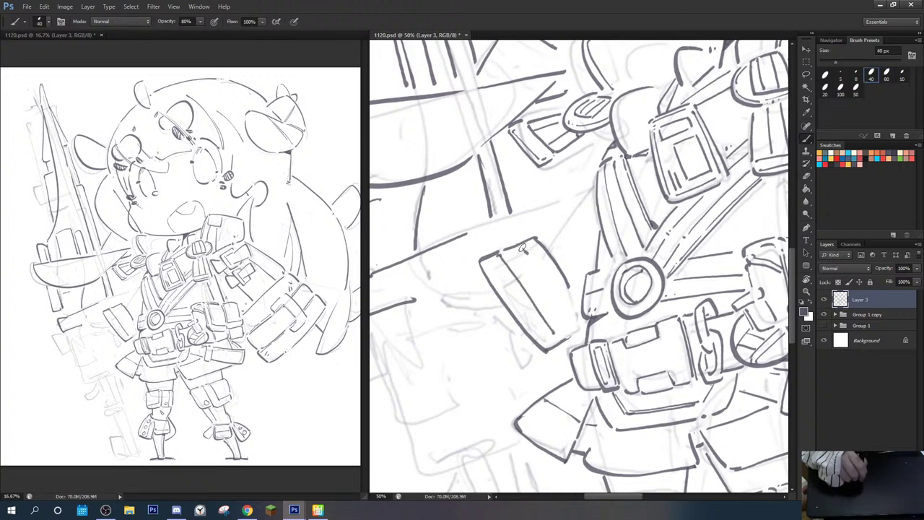
pyautogui.moveTo(524, 249); pyautogui.dragTo(572, 317)
# Step: Ink a pointed prong jutting from the tilted panel toward the crossbar, with a small rounded tab under the panel
pyautogui.press('r')
pyautogui.moveTo(576, 207); pyautogui.dragTo(579, 207)
pyautogui.moveTo(554, 239); pyautogui.dragTo(593, 194)
pyautogui.press('space')
pyautogui.moveTo(517, 278)
pyautogui.mouseDown()
pyautogui.moveTo(590, 218)
pyautogui.moveTo(508, 217)
pyautogui.moveTo(571, 254)
pyautogui.mouseUp()
pyautogui.press('e')
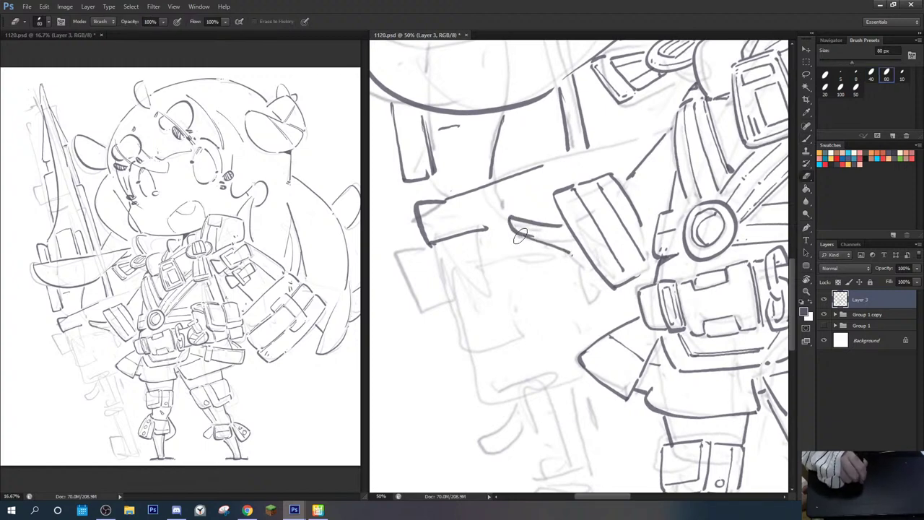
pyautogui.press('b')
pyautogui.moveTo(520, 236)
pyautogui.mouseDown()
pyautogui.moveTo(581, 270)
pyautogui.moveTo(571, 290)
pyautogui.moveTo(581, 307)
pyautogui.moveTo(591, 285)
pyautogui.moveTo(578, 243)
pyautogui.moveTo(571, 298)
pyautogui.moveTo(583, 310)
pyautogui.moveTo(597, 283)
pyautogui.mouseUp()
pyautogui.press('e')
pyautogui.press('b')
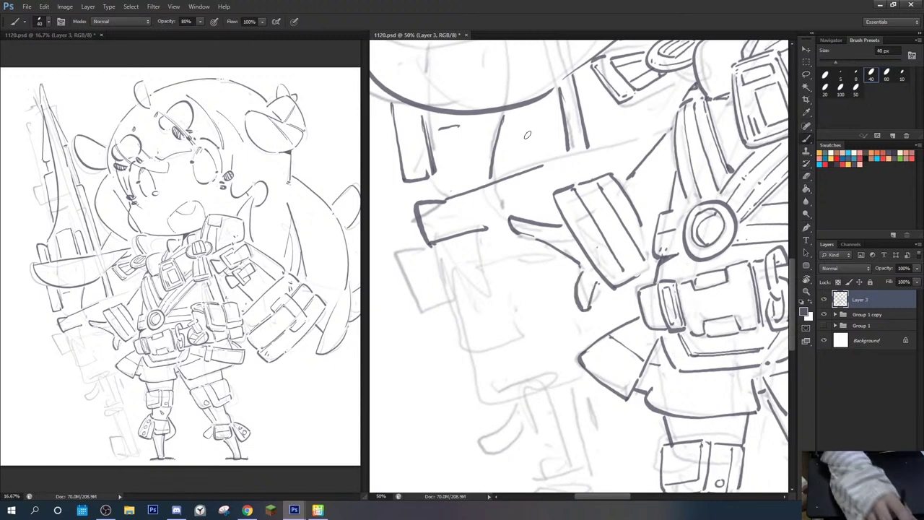
# Step: Erase and redraw the crossbar's lower edge, then redraw its upper edge as one longer curve reaching toward the character's sleeve
pyautogui.hotkey('ctrl', 'Tab')
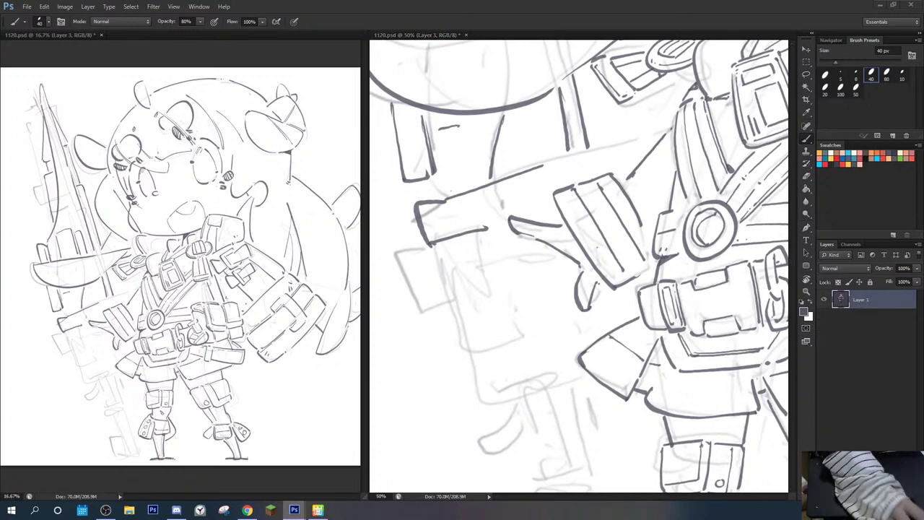
pyautogui.press('e')
pyautogui.click(437, 243)
pyautogui.moveTo(433, 244); pyautogui.dragTo(481, 229)
pyautogui.press('b')
pyautogui.press('e')
pyautogui.moveTo(446, 198); pyautogui.dragTo(541, 166)
pyautogui.moveTo(541, 166)
pyautogui.mouseDown()
pyautogui.moveTo(453, 196)
pyautogui.moveTo(646, 148)
pyautogui.mouseUp()
pyautogui.press('b')
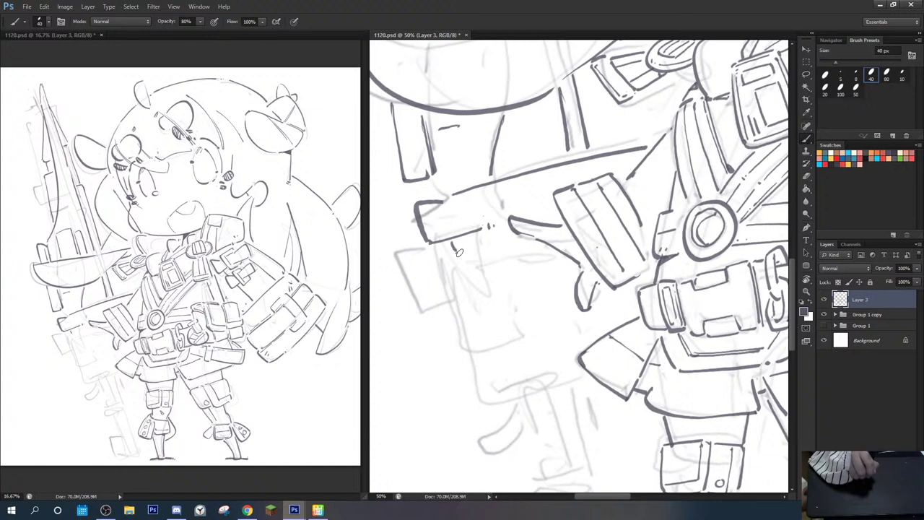
# Step: Ink two thin strips beneath the crossbar and a large rectangular block with two inner lines below them
pyautogui.moveTo(458, 251); pyautogui.dragTo(508, 236)
pyautogui.moveTo(455, 252)
pyautogui.mouseDown()
pyautogui.moveTo(510, 244)
pyautogui.moveTo(440, 275)
pyautogui.moveTo(453, 291)
pyautogui.moveTo(549, 258)
pyautogui.mouseUp()
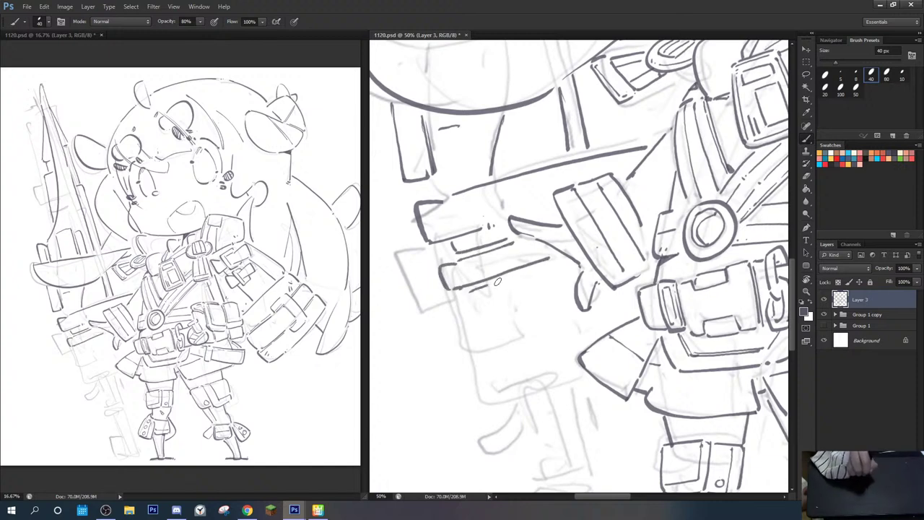
pyautogui.moveTo(497, 282)
pyautogui.mouseDown()
pyautogui.moveTo(555, 262)
pyautogui.moveTo(463, 274)
pyautogui.moveTo(502, 340)
pyautogui.mouseUp()
pyautogui.moveTo(486, 269); pyautogui.dragTo(513, 345)
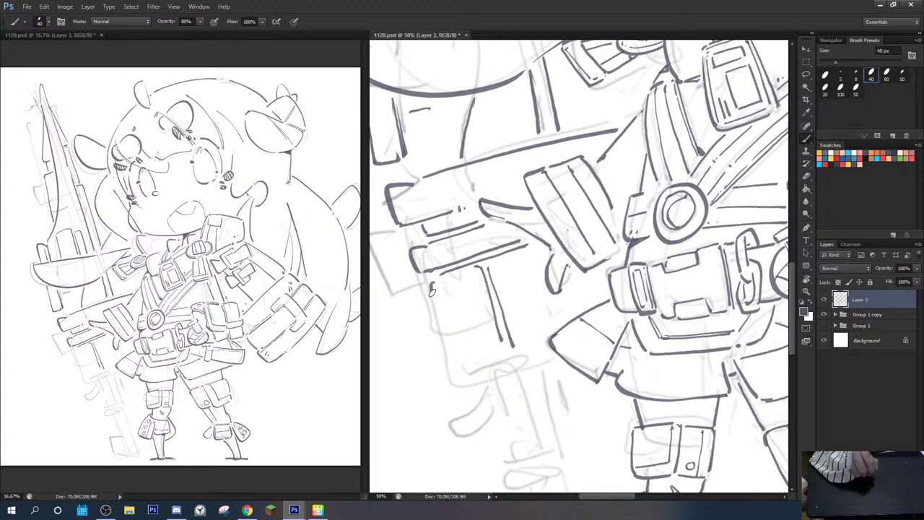
pyautogui.moveTo(431, 291)
pyautogui.mouseDown()
pyautogui.moveTo(461, 377)
pyautogui.moveTo(541, 354)
pyautogui.mouseUp()
pyautogui.moveTo(558, 296); pyautogui.dragTo(571, 317)
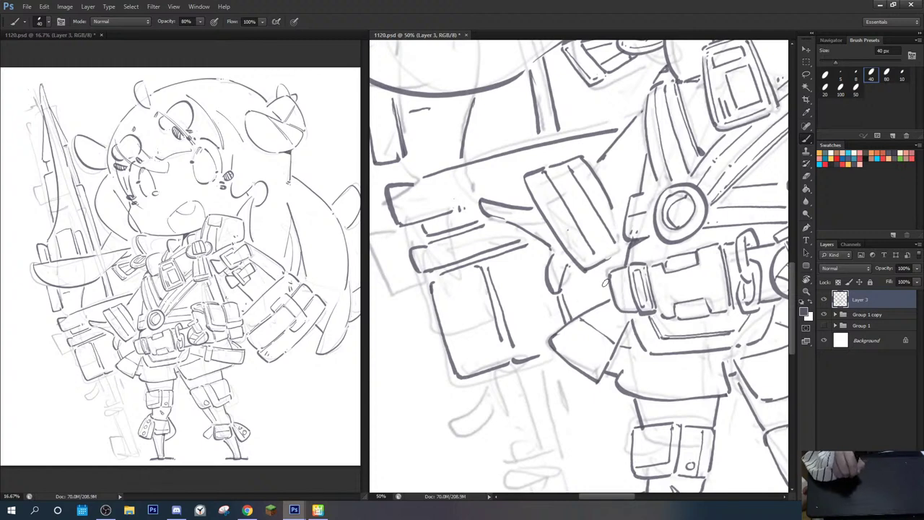
# Step: Ink a narrow slanted plate below the rectangular block, then erase its left edge and redraw it slightly further in
pyautogui.moveTo(536, 351)
pyautogui.mouseDown()
pyautogui.moveTo(596, 290)
pyautogui.moveTo(566, 333)
pyautogui.moveTo(585, 268)
pyautogui.moveTo(607, 350)
pyautogui.moveTo(651, 337)
pyautogui.mouseUp()
pyautogui.moveTo(641, 279); pyautogui.dragTo(658, 331)
pyautogui.press('e')
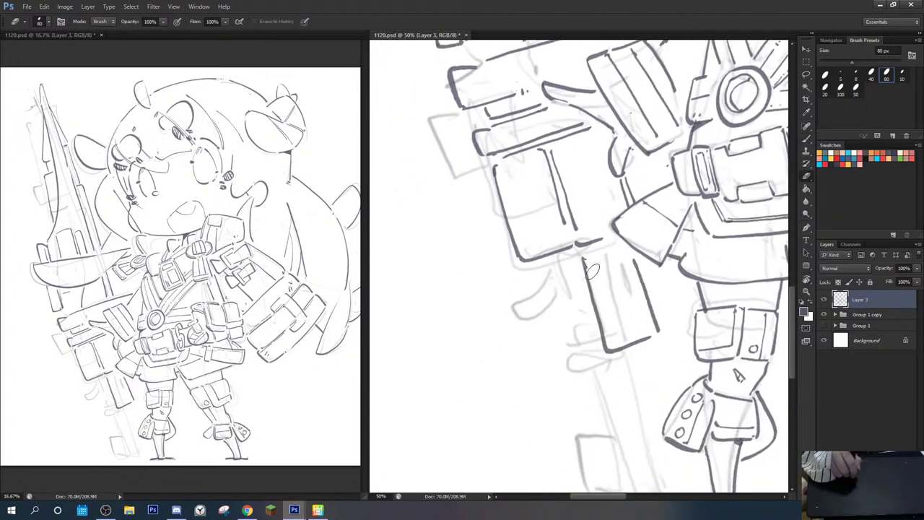
pyautogui.moveTo(583, 256)
pyautogui.mouseDown()
pyautogui.moveTo(606, 335)
pyautogui.moveTo(648, 338)
pyautogui.mouseUp()
pyautogui.press('b')
pyautogui.moveTo(585, 265)
pyautogui.mouseDown()
pyautogui.moveTo(615, 344)
pyautogui.moveTo(648, 336)
pyautogui.mouseUp()
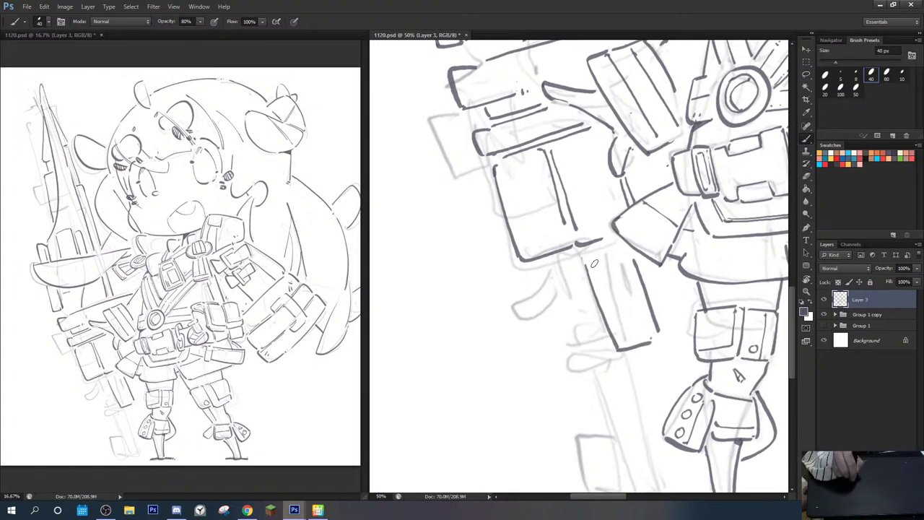
pyautogui.hotkey('ctrl', 'z')
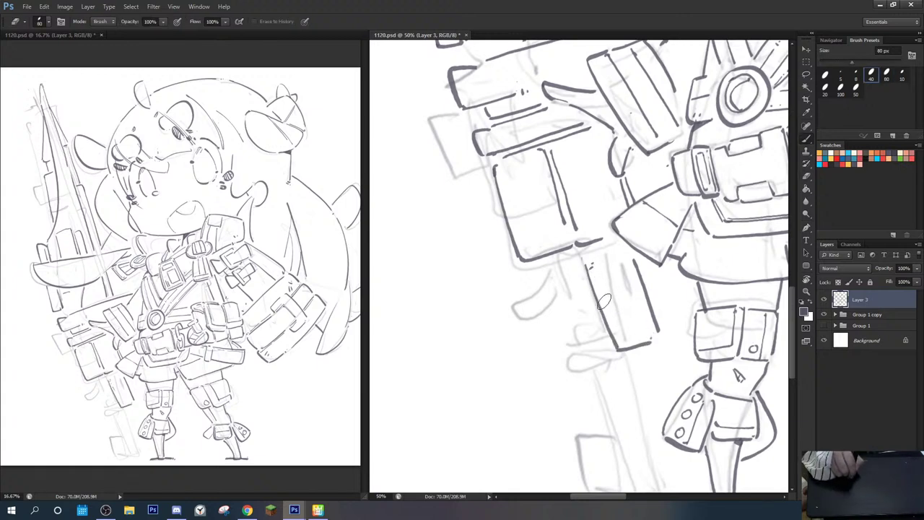
# Step: Try inking an inner edge line and a column of three square windows inside the narrow plate
pyautogui.moveTo(590, 275); pyautogui.dragTo(615, 338)
pyautogui.moveTo(602, 268)
pyautogui.mouseDown()
pyautogui.moveTo(606, 283)
pyautogui.moveTo(632, 276)
pyautogui.mouseUp()
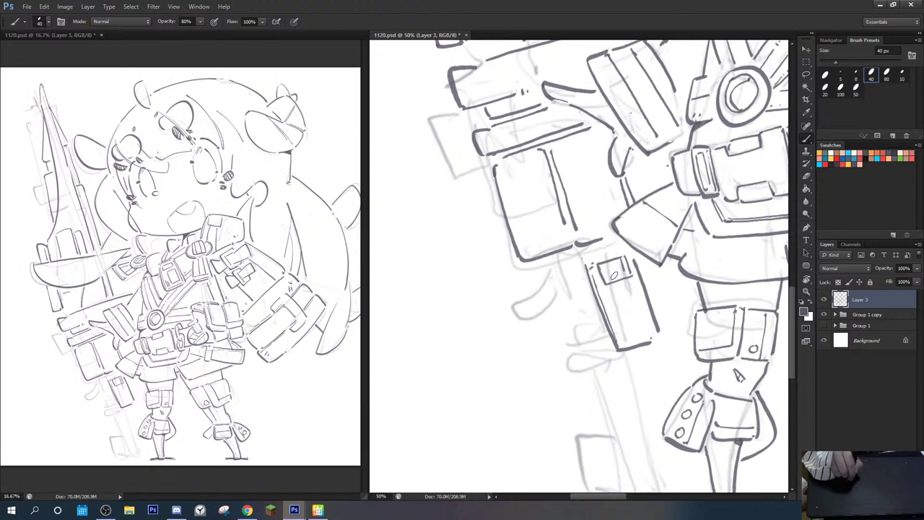
pyautogui.press('e')
pyautogui.moveTo(607, 277)
pyautogui.mouseDown()
pyautogui.moveTo(622, 276)
pyautogui.moveTo(615, 307)
pyautogui.moveTo(638, 282)
pyautogui.moveTo(635, 305)
pyautogui.moveTo(645, 314)
pyautogui.mouseUp()
pyautogui.press('b')
pyautogui.moveTo(643, 313); pyautogui.dragTo(646, 333)
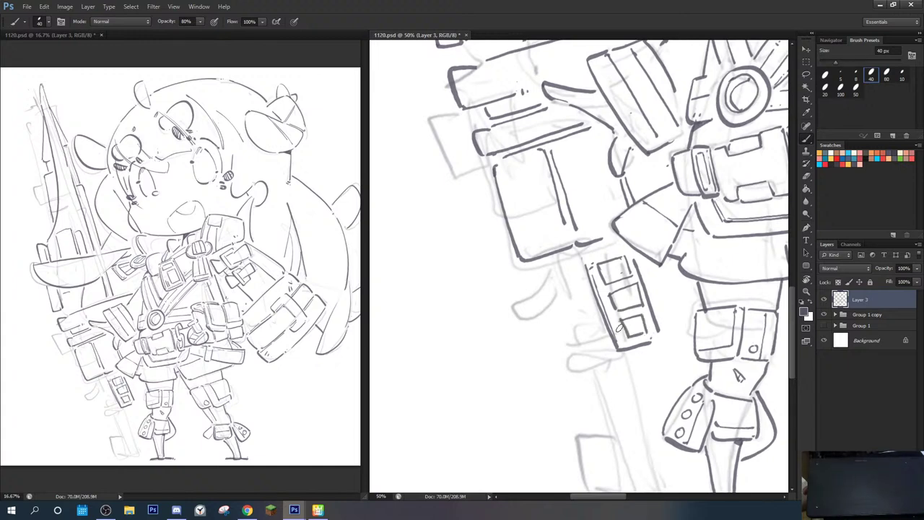
# Step: Undo the square windows and the inner edge line on the narrow plate
pyautogui.hotkey('ctrl', 'alt', 'z')
pyautogui.hotkey('ctrl', 'alt', 'z')
pyautogui.hotkey('ctrl', 'alt', 'z')
pyautogui.hotkey('ctrl', 'alt', 'z')
pyautogui.hotkey('ctrl', 'alt', 'z')
pyautogui.hotkey('ctrl', 'alt', 'z')
pyautogui.hotkey('ctrl', 'alt', 'z')
pyautogui.hotkey('ctrl', 'alt', 'z')
pyautogui.hotkey('ctrl', 'alt', 'z')
pyautogui.hotkey('ctrl', 'alt', 'z')
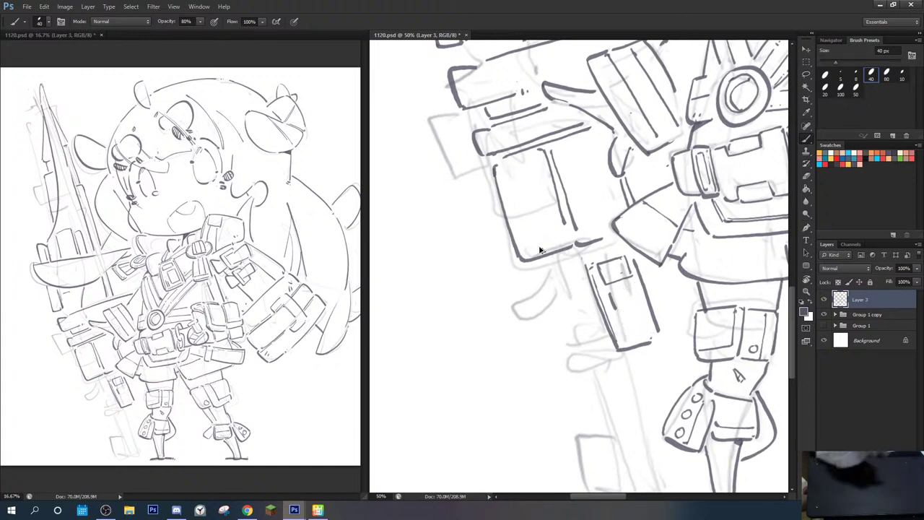
pyautogui.hotkey('ctrl', 'alt', 'z')
pyautogui.hotkey('ctrl', 'alt', 'z')
pyautogui.hotkey('ctrl', 'alt', 'z')
pyautogui.hotkey('ctrl', 'alt', 'z')
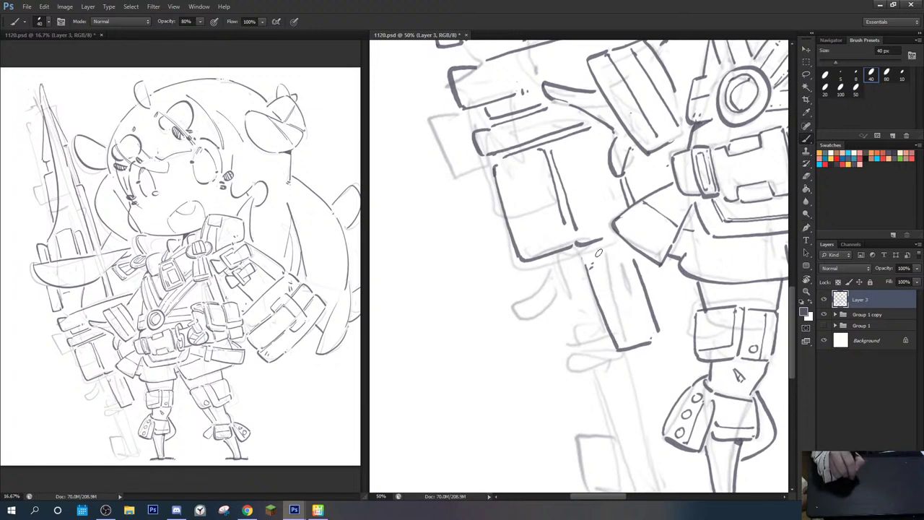
# Step: Ink an inner edge line and three small slots on the narrow plate, plus the curved lever and collar beside it
pyautogui.moveTo(619, 345); pyautogui.dragTo(606, 268)
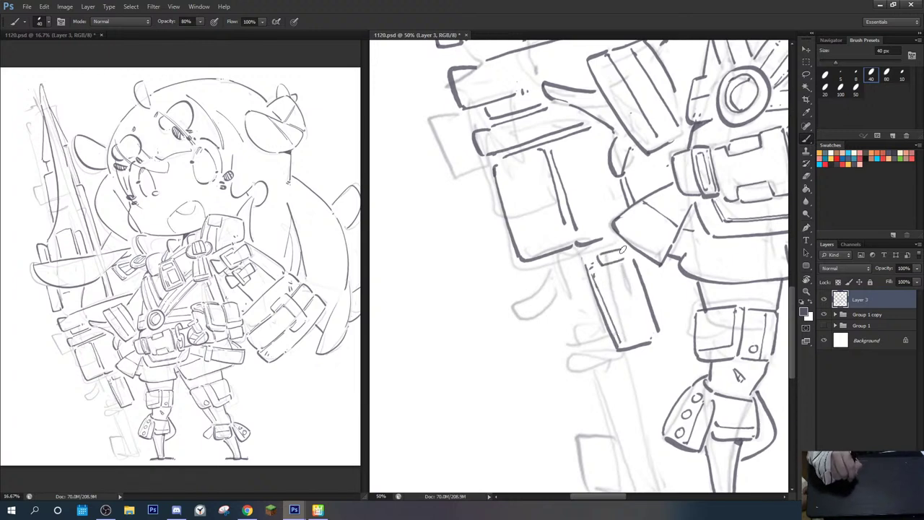
pyautogui.moveTo(604, 272)
pyautogui.mouseDown()
pyautogui.moveTo(628, 276)
pyautogui.moveTo(615, 292)
pyautogui.moveTo(636, 287)
pyautogui.mouseUp()
pyautogui.moveTo(548, 292)
pyautogui.mouseDown()
pyautogui.moveTo(559, 276)
pyautogui.moveTo(534, 285)
pyautogui.moveTo(522, 306)
pyautogui.moveTo(594, 276)
pyautogui.moveTo(600, 319)
pyautogui.mouseUp()
pyautogui.moveTo(607, 343)
pyautogui.mouseDown()
pyautogui.moveTo(564, 228)
pyautogui.moveTo(548, 245)
pyautogui.moveTo(557, 259)
pyautogui.moveTo(599, 243)
pyautogui.moveTo(601, 229)
pyautogui.moveTo(576, 267)
pyautogui.moveTo(609, 370)
pyautogui.mouseUp()
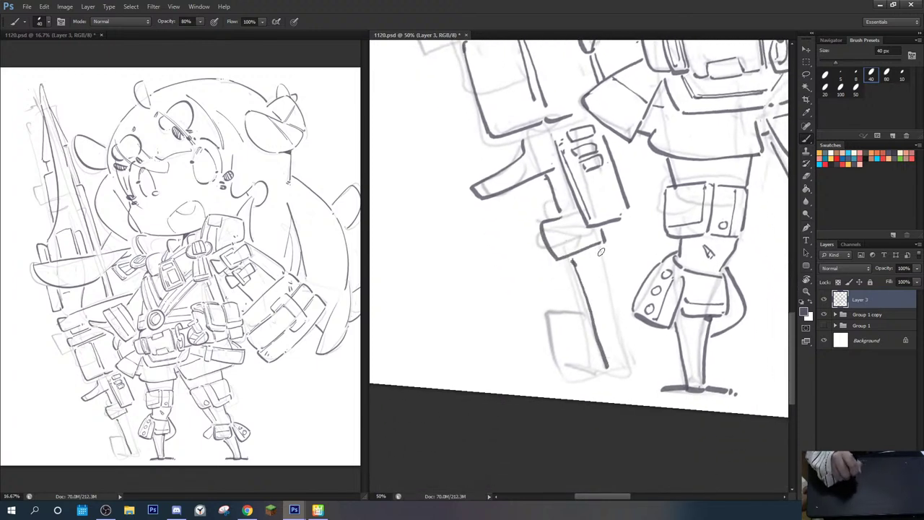
# Step: Ink the long barrel below the collar, redrawing both side edges and closing off its lower end
pyautogui.moveTo(599, 245); pyautogui.dragTo(632, 360)
pyautogui.press('e')
pyautogui.moveTo(578, 264); pyautogui.dragTo(609, 366)
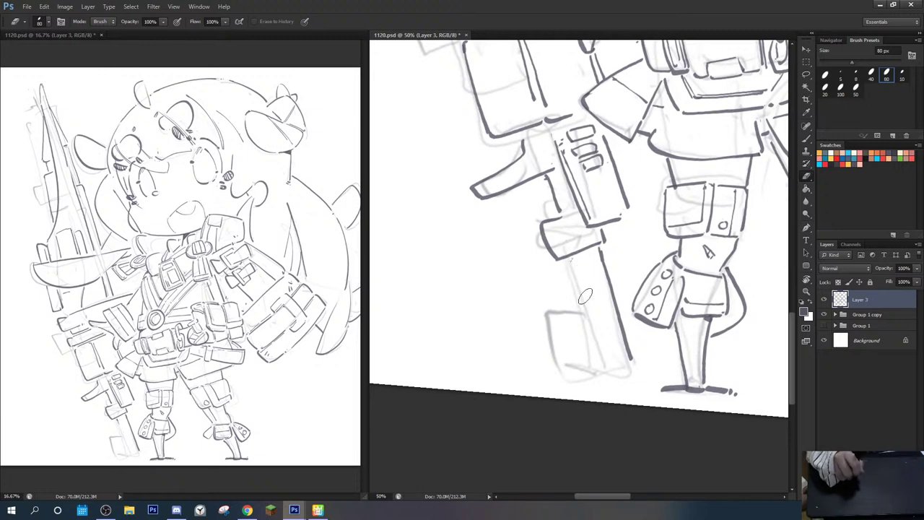
pyautogui.press('b')
pyautogui.moveTo(575, 258); pyautogui.dragTo(610, 372)
pyautogui.press('e')
pyautogui.moveTo(599, 247)
pyautogui.mouseDown()
pyautogui.moveTo(635, 361)
pyautogui.moveTo(612, 376)
pyautogui.moveTo(637, 370)
pyautogui.mouseUp()
pyautogui.press('b')
# Step: Reset the view rotation, erase the stray strokes by the dark marks beside the left eye, and ink a short hair strand above them
pyautogui.press('r')
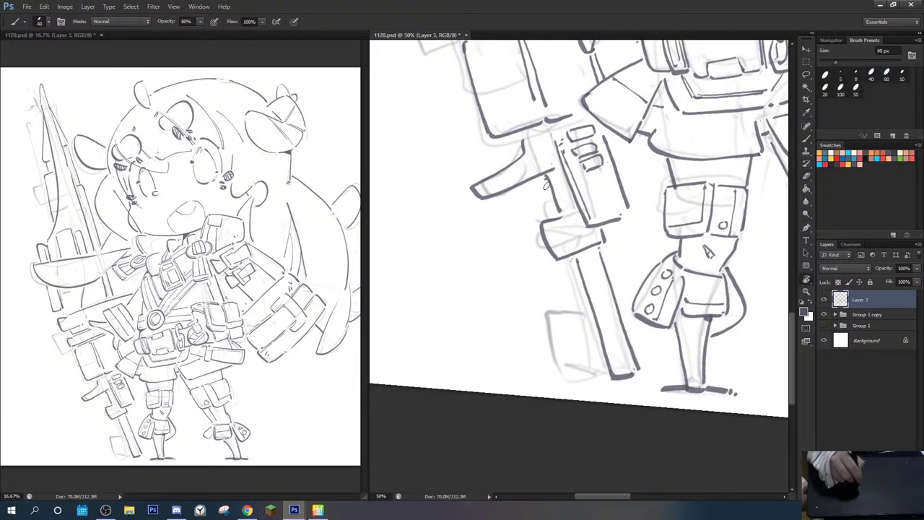
pyautogui.moveTo(606, 180); pyautogui.dragTo(597, 187)
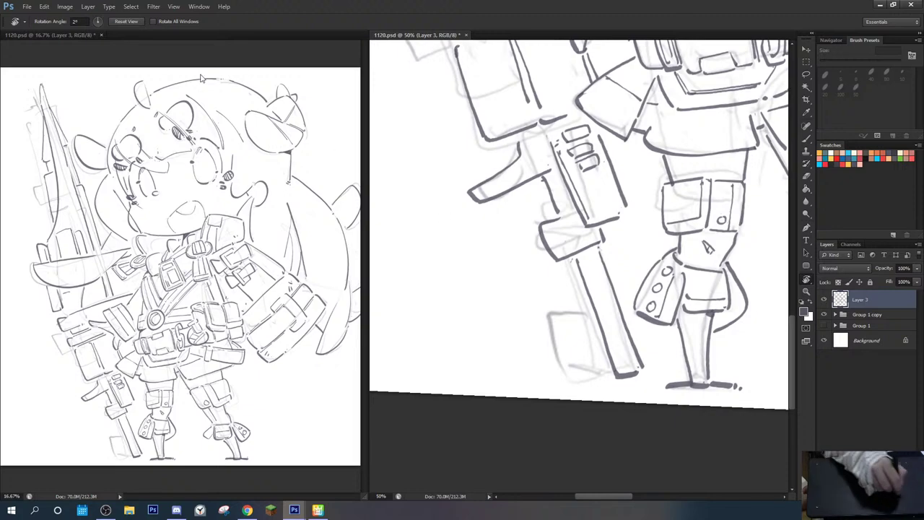
pyautogui.click(125, 21)
pyautogui.moveTo(556, 108); pyautogui.dragTo(390, 349)
pyautogui.moveTo(505, 73); pyautogui.dragTo(495, 475)
pyautogui.press('e')
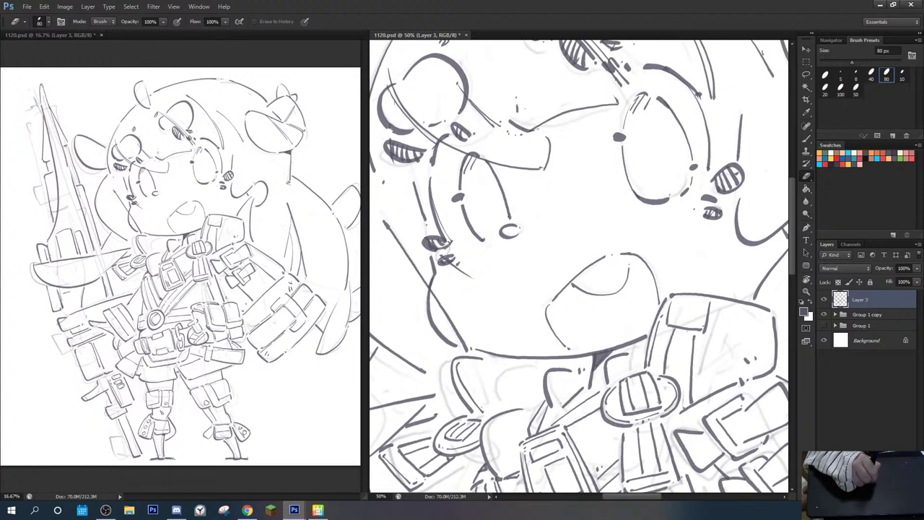
pyautogui.moveTo(443, 255)
pyautogui.mouseDown()
pyautogui.moveTo(447, 244)
pyautogui.moveTo(452, 265)
pyautogui.mouseUp()
pyautogui.press('b')
pyautogui.press('e')
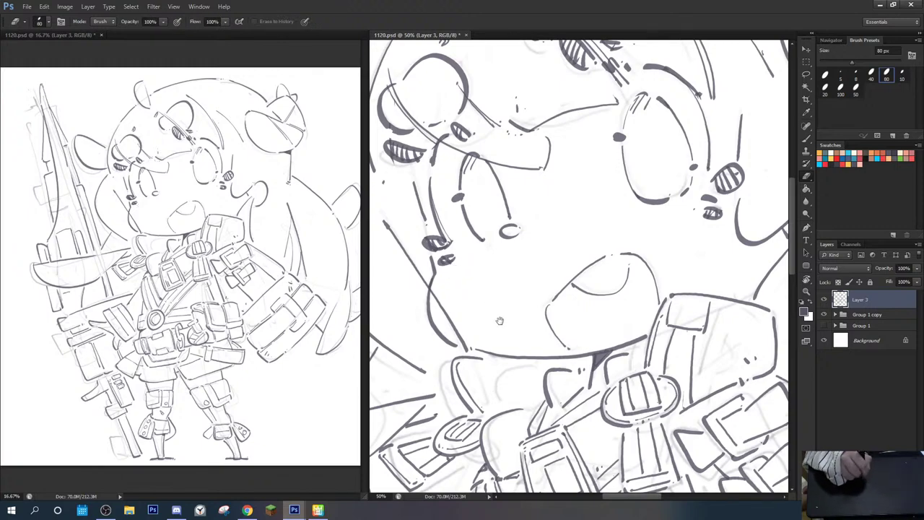
pyautogui.moveTo(499, 321)
pyautogui.mouseDown()
pyautogui.moveTo(542, 379)
pyautogui.moveTo(590, 340)
pyautogui.mouseUp()
pyautogui.press('b')
pyautogui.moveTo(518, 181); pyautogui.dragTo(494, 251)
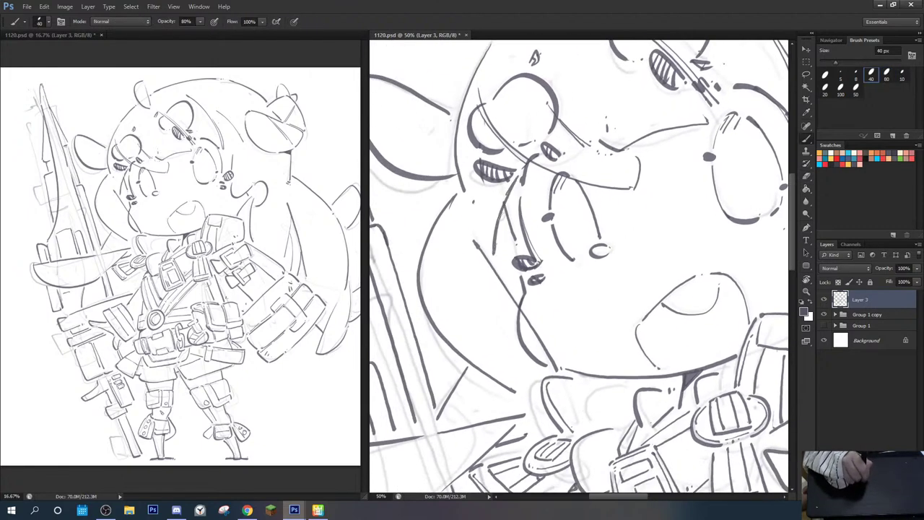
# Step: Ink outer side lines and small end blocks along both sides of the barrel, and join the collar to the narrow plate
pyautogui.moveTo(560, 350); pyautogui.dragTo(620, 119)
pyautogui.moveTo(590, 422); pyautogui.dragTo(567, 119)
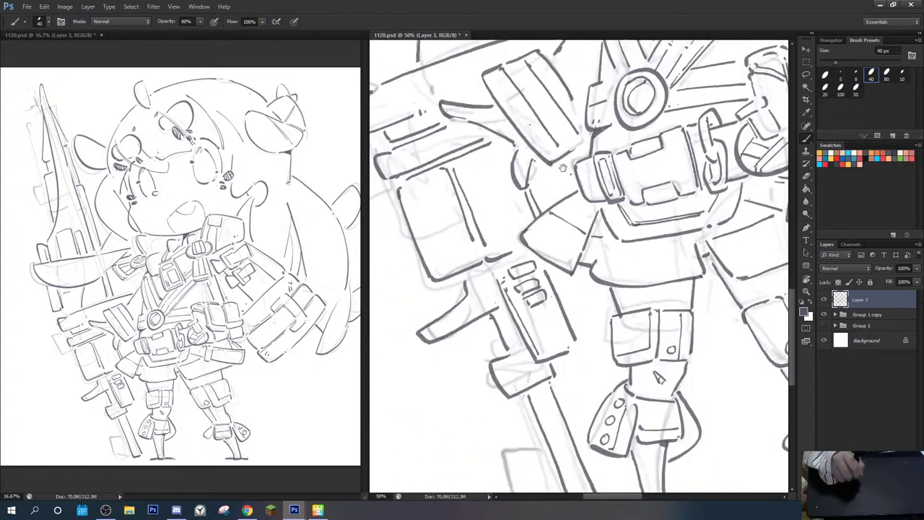
pyautogui.moveTo(566, 383); pyautogui.dragTo(561, 218)
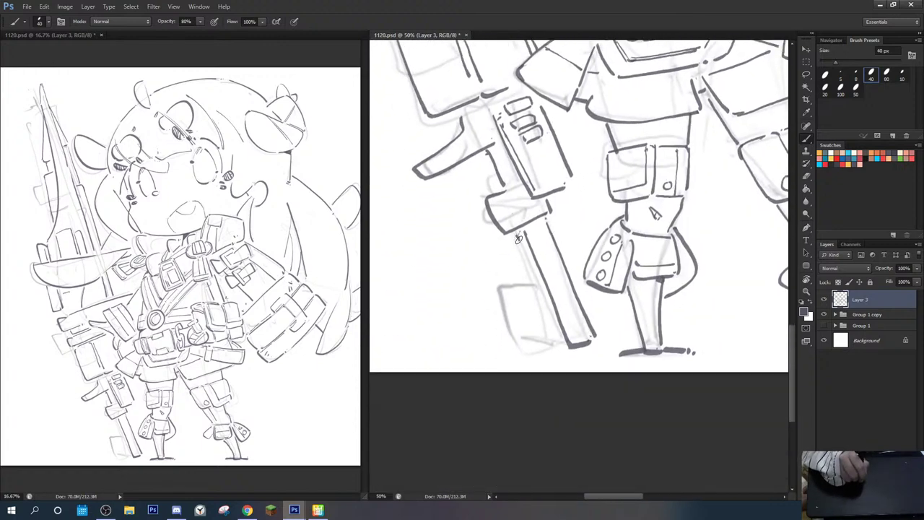
pyautogui.moveTo(518, 238)
pyautogui.mouseDown()
pyautogui.moveTo(549, 313)
pyautogui.moveTo(530, 313)
pyautogui.moveTo(565, 344)
pyautogui.mouseUp()
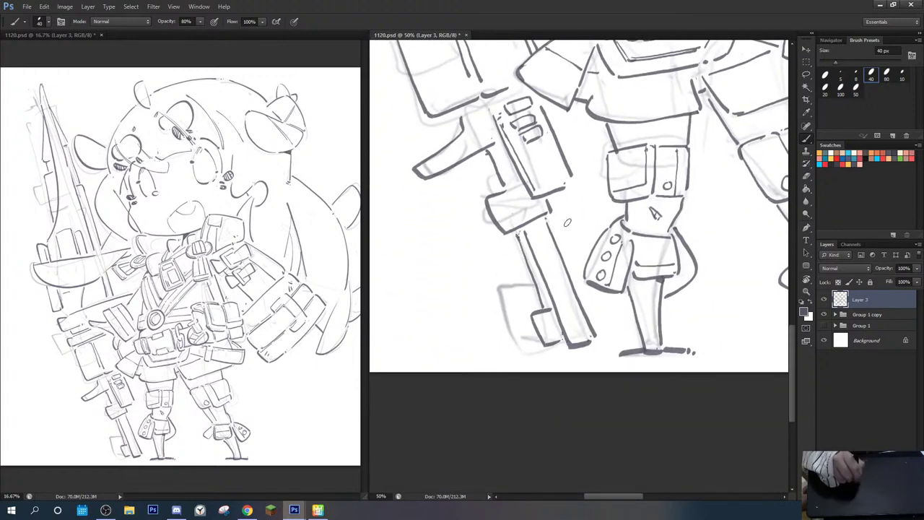
pyautogui.moveTo(556, 226)
pyautogui.mouseDown()
pyautogui.moveTo(599, 309)
pyautogui.moveTo(590, 323)
pyautogui.mouseUp()
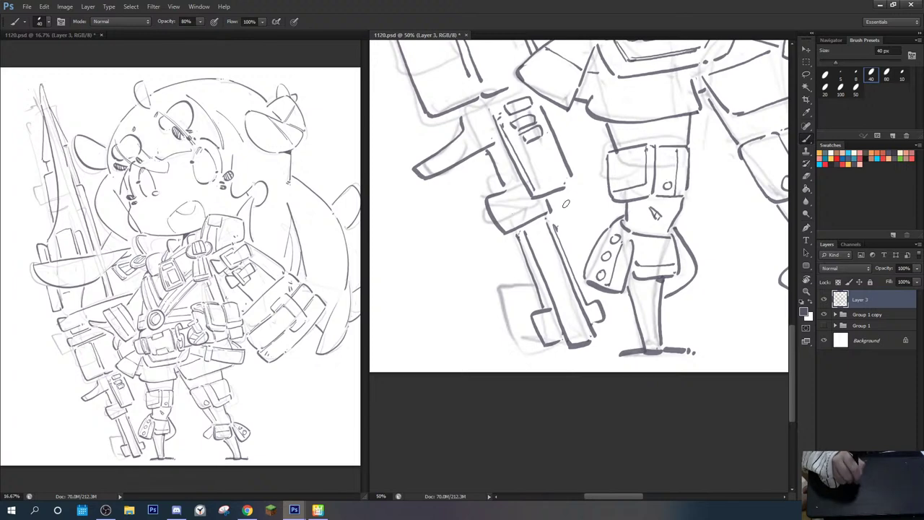
pyautogui.moveTo(549, 201); pyautogui.dragTo(570, 189)
pyautogui.moveTo(486, 176); pyautogui.dragTo(552, 227)
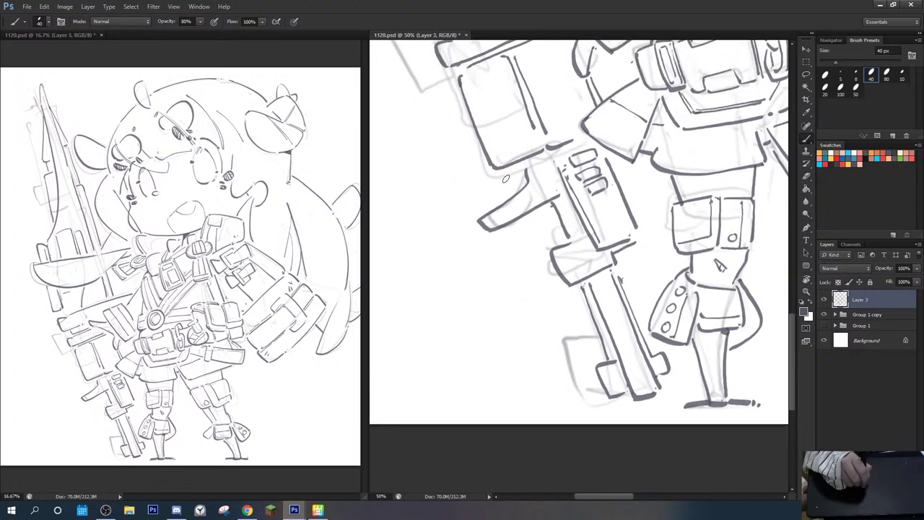
pyautogui.moveTo(500, 173); pyautogui.dragTo(535, 235)
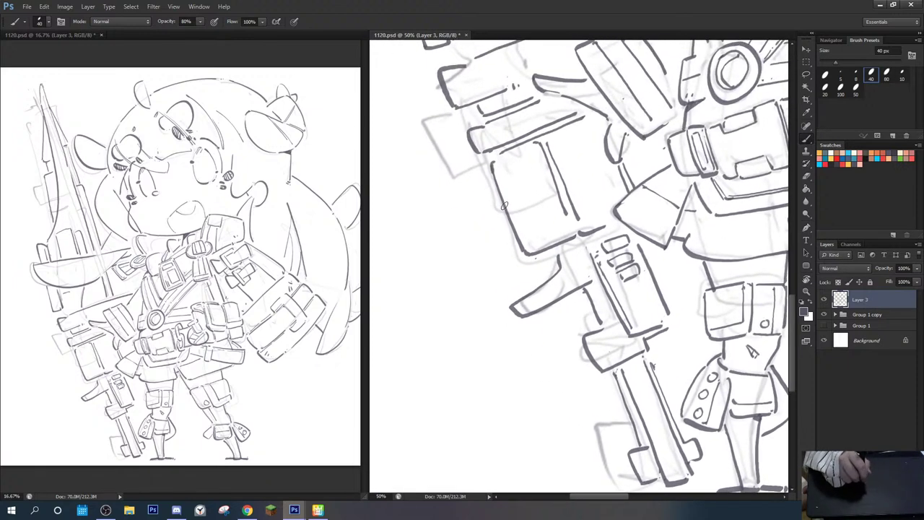
# Step: Ink a long slab-shaped plate beside the gun body, with two short connectors, an inner edge line and a narrow slot
pyautogui.moveTo(474, 173); pyautogui.dragTo(499, 263)
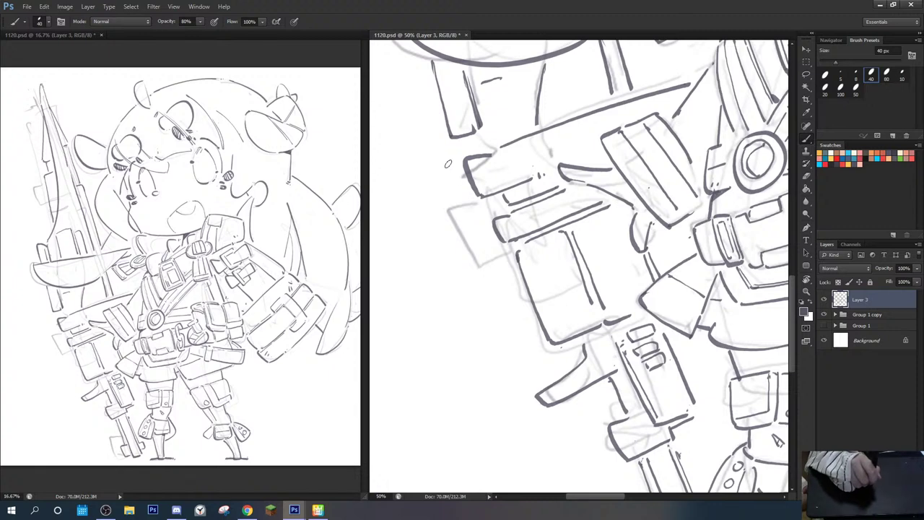
pyautogui.moveTo(415, 165)
pyautogui.mouseDown()
pyautogui.moveTo(433, 155)
pyautogui.moveTo(498, 311)
pyautogui.moveTo(401, 173)
pyautogui.moveTo(405, 231)
pyautogui.moveTo(464, 358)
pyautogui.moveTo(516, 335)
pyautogui.mouseUp()
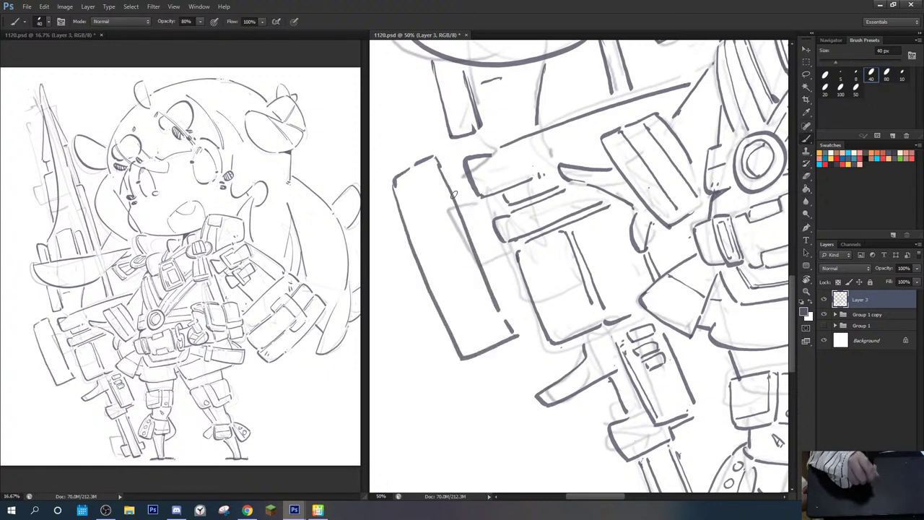
pyautogui.moveTo(453, 193); pyautogui.dragTo(477, 189)
pyautogui.moveTo(505, 314); pyautogui.dragTo(521, 306)
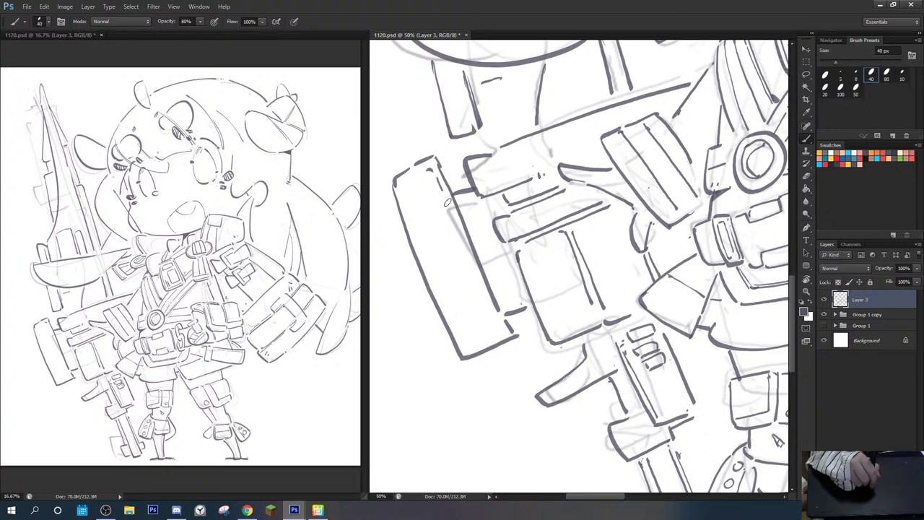
pyautogui.moveTo(443, 192); pyautogui.dragTo(504, 335)
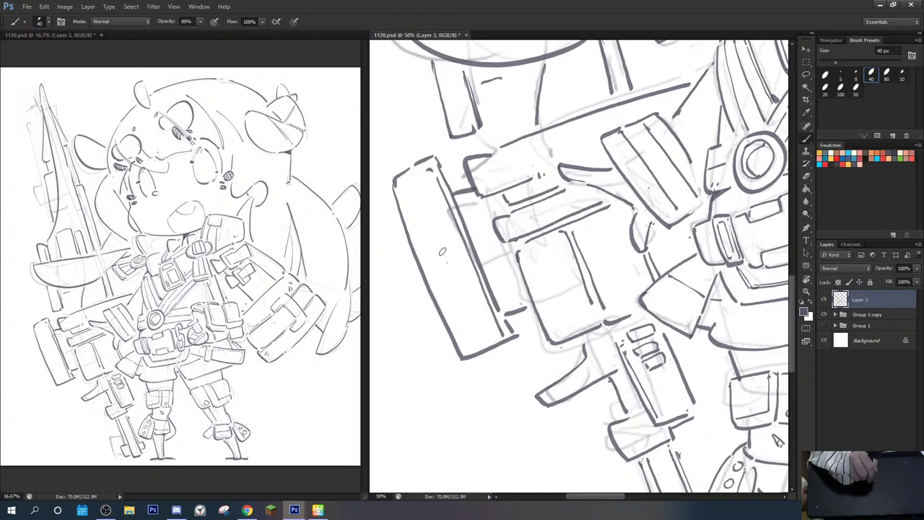
pyautogui.moveTo(442, 252); pyautogui.dragTo(472, 334)
pyautogui.moveTo(451, 260); pyautogui.dragTo(475, 335)
# Step: Hide the Group 1 copy sketch and check the line art both mirrored and unmirrored, and at full-figure size
pyautogui.moveTo(532, 235); pyautogui.dragTo(535, 373)
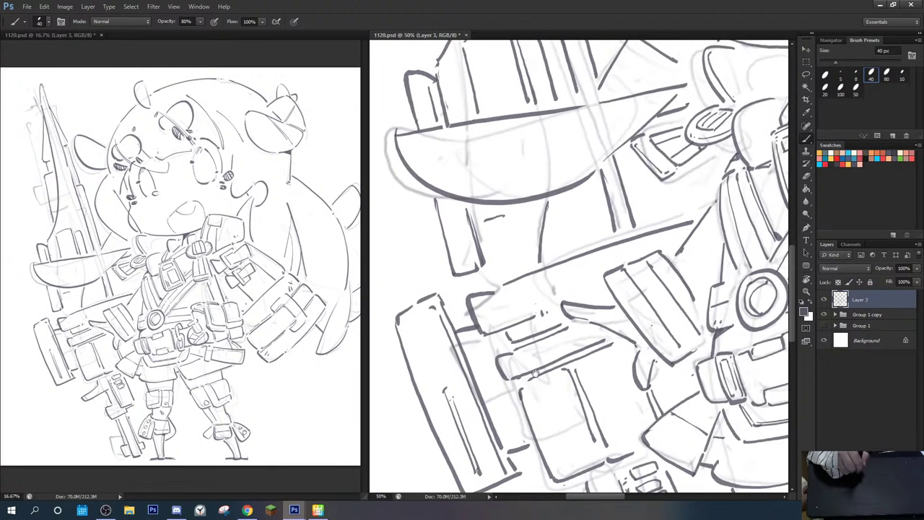
pyautogui.moveTo(562, 199); pyautogui.dragTo(594, 485)
pyautogui.click(824, 314)
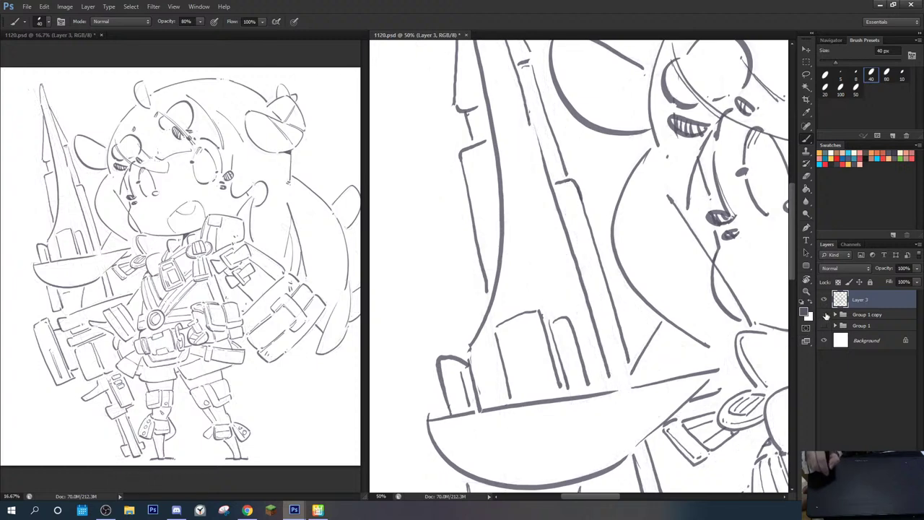
pyautogui.hotkey('ctrl', 'shift', 'h')
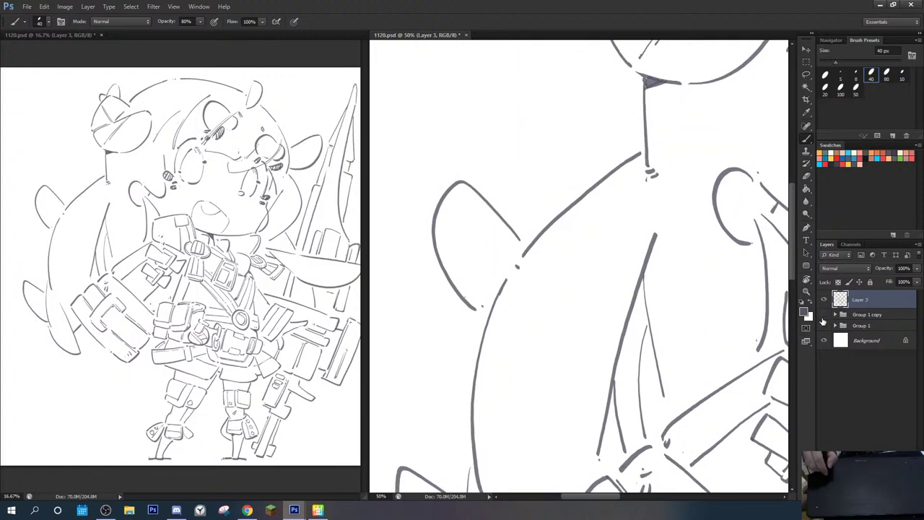
pyautogui.hotkey('ctrl', 'shift', 'h')
pyautogui.moveTo(586, 223); pyautogui.dragTo(560, 53)
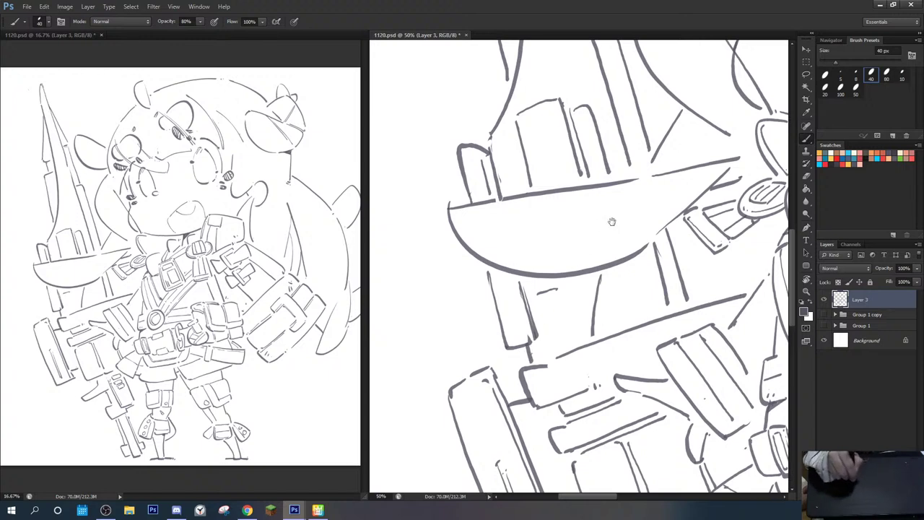
pyautogui.moveTo(611, 221); pyautogui.dragTo(562, 304)
pyautogui.hotkey('ctrl', '-')
pyautogui.hotkey('ctrl', '-')
pyautogui.hotkey('ctrl', '-')
pyautogui.hotkey('ctrl', '-')
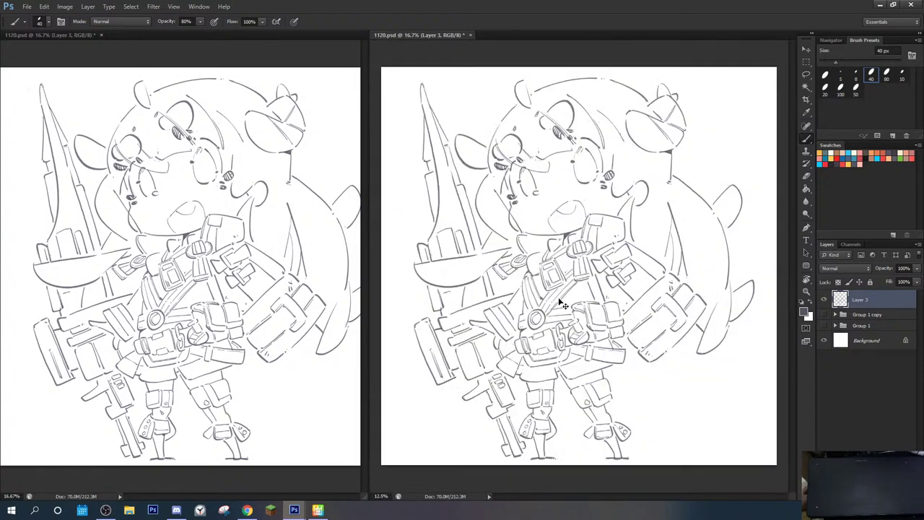
pyautogui.hotkey('ctrl', '+')
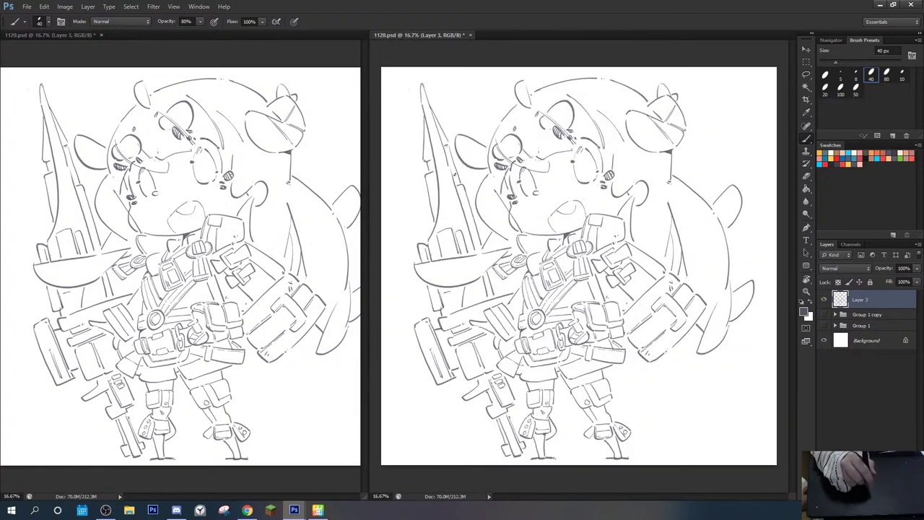
# Step: Lasso the weapon's upper blade above the curved guard, rotate it outward by -3.35°, and deselect it
pyautogui.press('l')
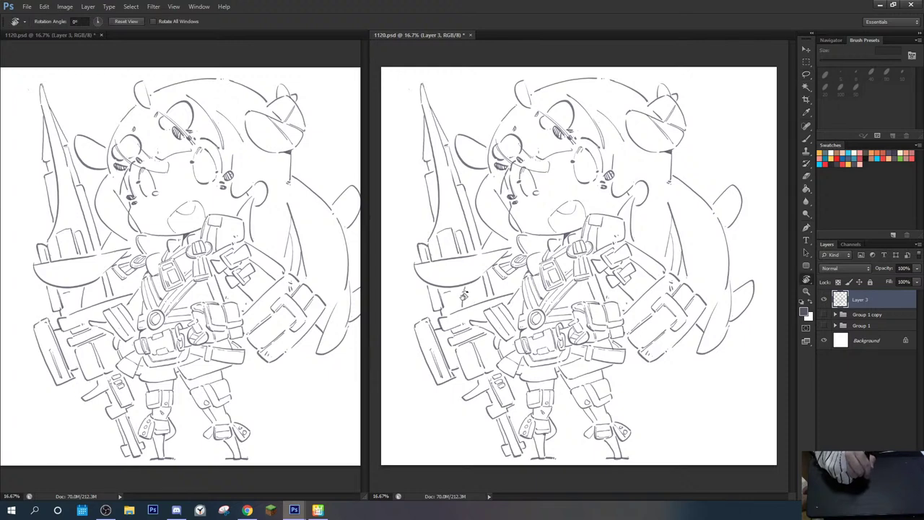
pyautogui.moveTo(395, 107)
pyautogui.mouseDown()
pyautogui.moveTo(431, 81)
pyautogui.moveTo(474, 203)
pyautogui.mouseUp()
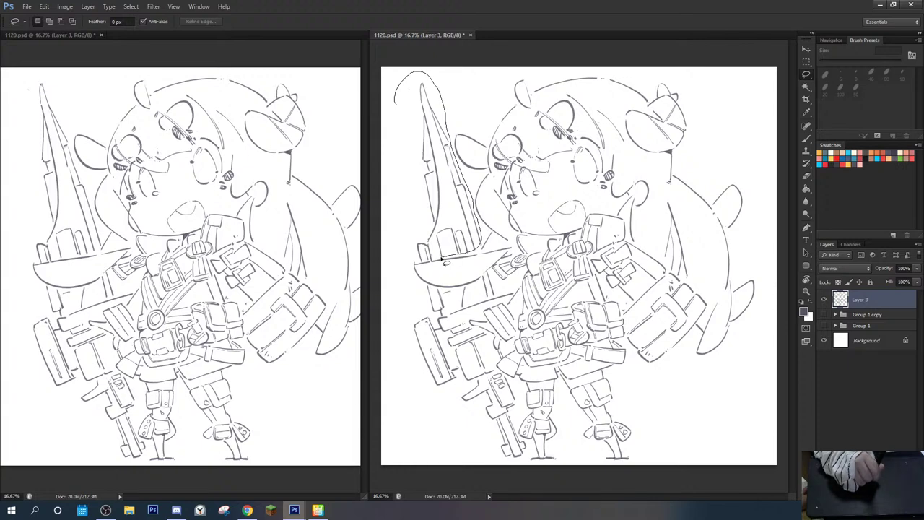
pyautogui.moveTo(446, 263)
pyautogui.mouseDown()
pyautogui.moveTo(419, 264)
pyautogui.moveTo(391, 229)
pyautogui.mouseUp()
pyautogui.hotkey('ctrl', 't')
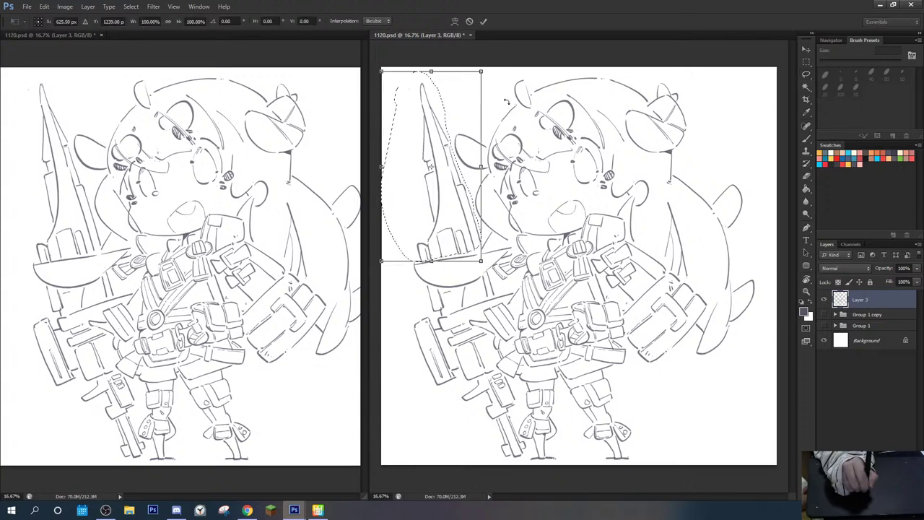
pyautogui.moveTo(506, 102); pyautogui.dragTo(469, 138)
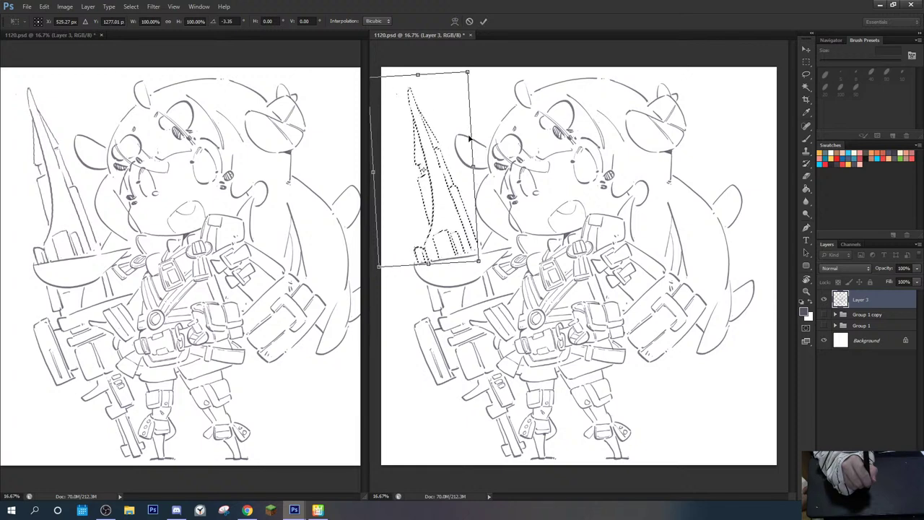
pyautogui.press('Return')
pyautogui.hotkey('ctrl', 'd')
pyautogui.press('e')
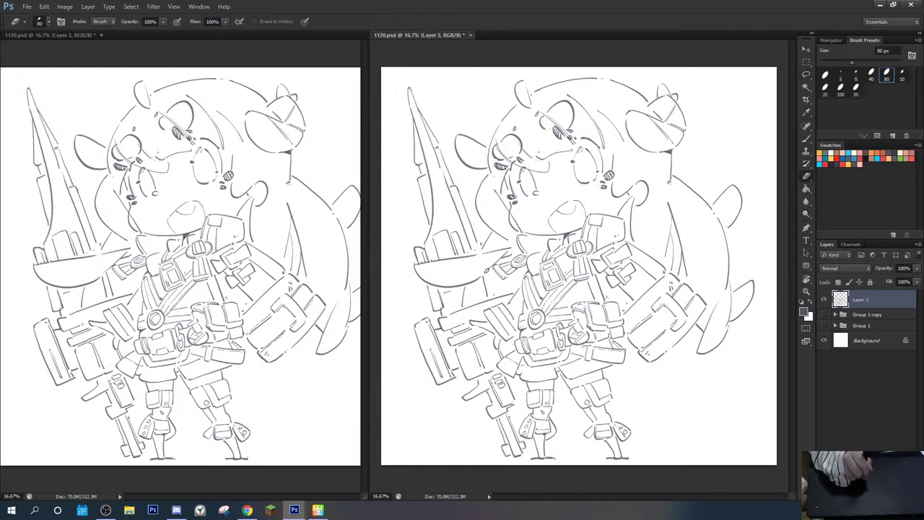
pyautogui.press('b')
pyautogui.press('e')
pyautogui.press('b')
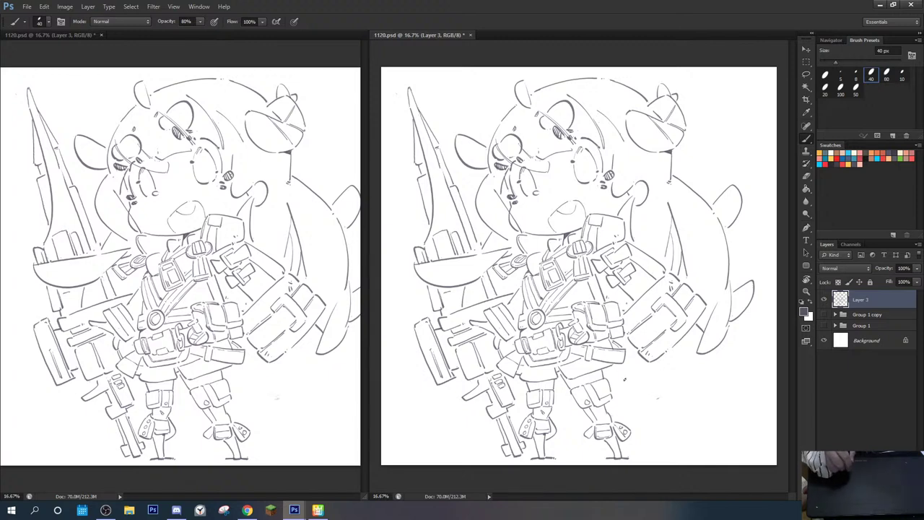
pyautogui.press('e')
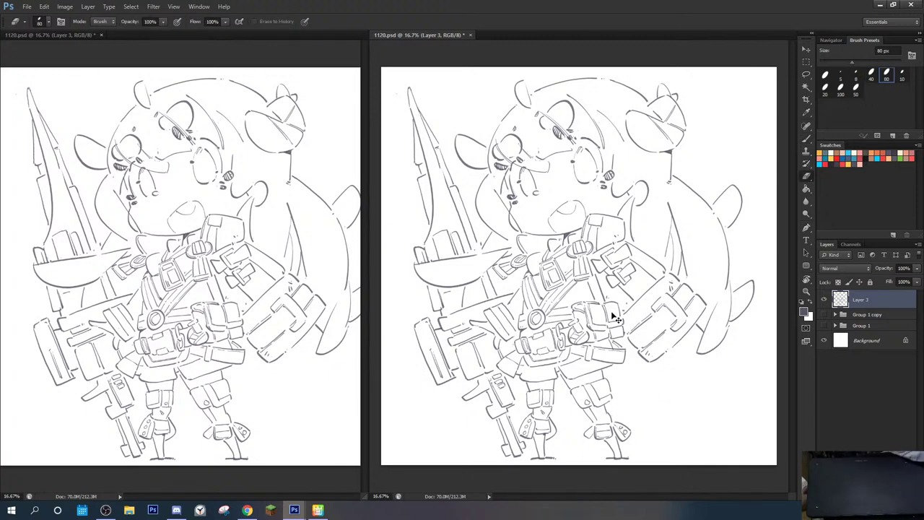
# Step: Ink a curved, pointed hair tip emerging below the wide sleeve on the side away from the weapon
pyautogui.hotkey('ctrl', '+')
pyautogui.hotkey('ctrl', '+')
pyautogui.moveTo(659, 377); pyautogui.dragTo(442, 270)
pyautogui.press('b')
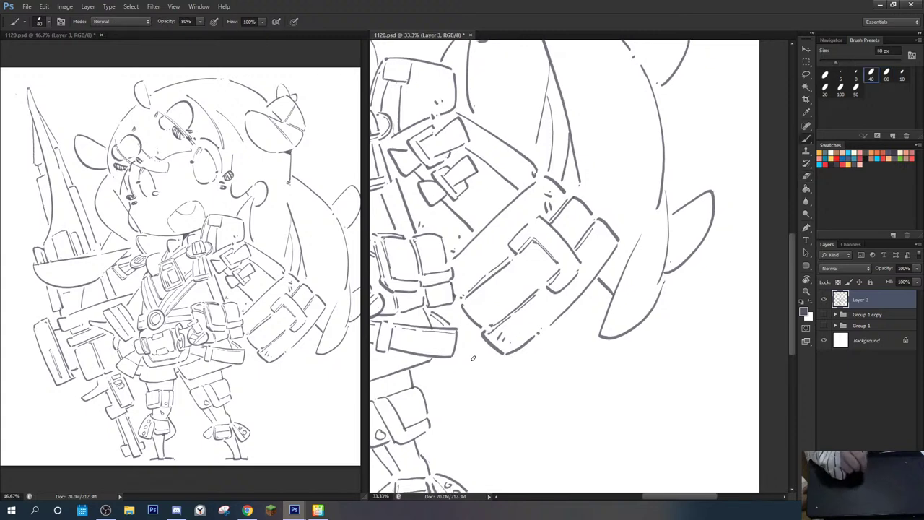
pyautogui.moveTo(462, 359)
pyautogui.mouseDown()
pyautogui.moveTo(531, 391)
pyautogui.moveTo(525, 348)
pyautogui.mouseUp()
# Step: Duplicate Layer 3, hide the original, and choose the 80 px brush preset for thickening outlines on the copy
pyautogui.scroll(10, 555, 313)
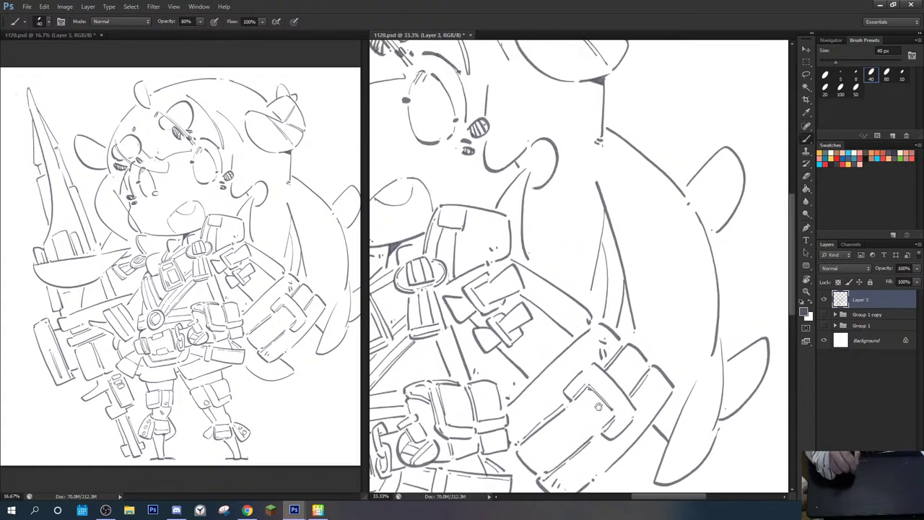
pyautogui.moveTo(502, 294); pyautogui.dragTo(609, 290)
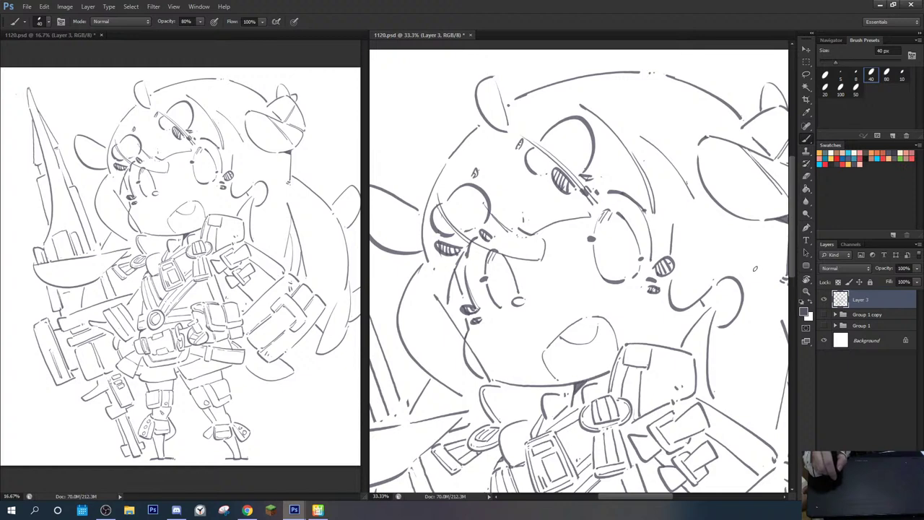
pyautogui.hotkey('ctrl', 'j')
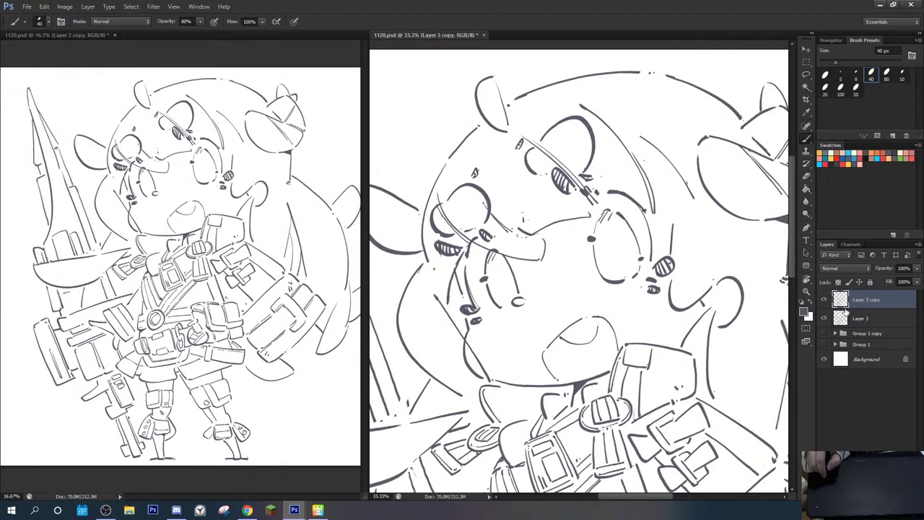
pyautogui.click(824, 318)
pyautogui.moveTo(565, 274); pyautogui.dragTo(572, 338)
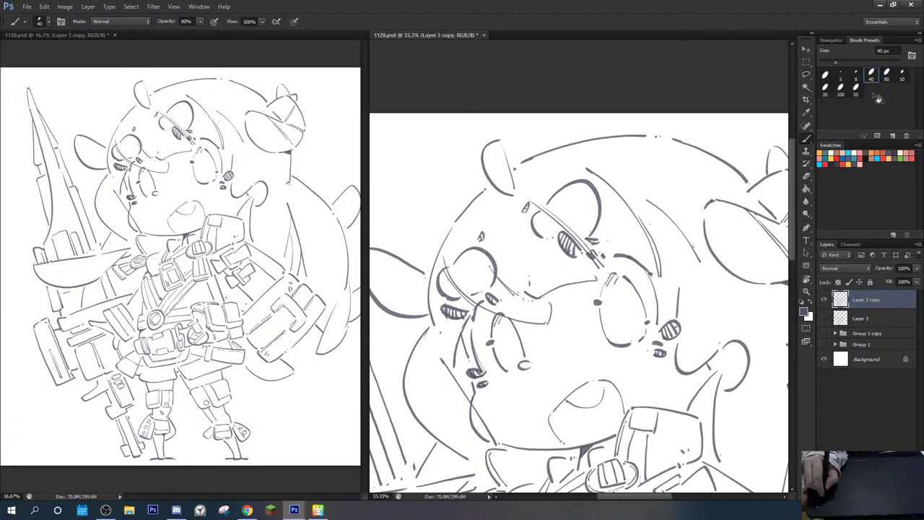
pyautogui.click(887, 77)
pyautogui.hotkey('ctrl', '+')
pyautogui.hotkey('ctrl', '+')
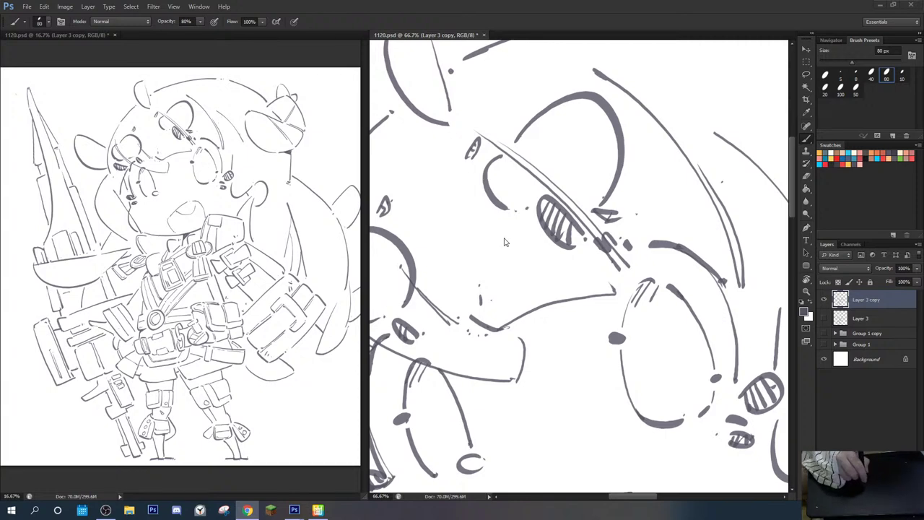
# Step: Thicken the outer edge of the small horn on top of the head, rotating the canvas to suit the stroke
pyautogui.moveTo(504, 241); pyautogui.dragTo(630, 254)
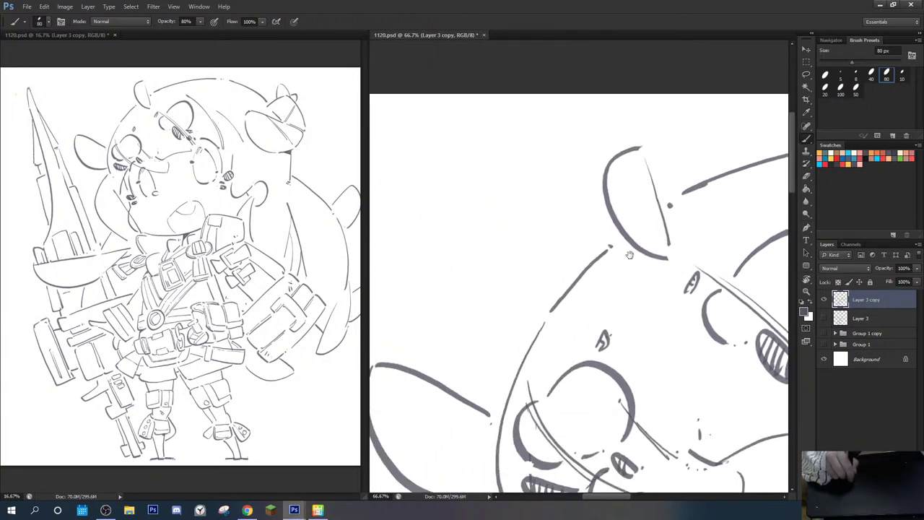
pyautogui.press('r')
pyautogui.moveTo(578, 184)
pyautogui.mouseDown()
pyautogui.moveTo(596, 185)
pyautogui.moveTo(567, 159)
pyautogui.moveTo(526, 172)
pyautogui.mouseUp()
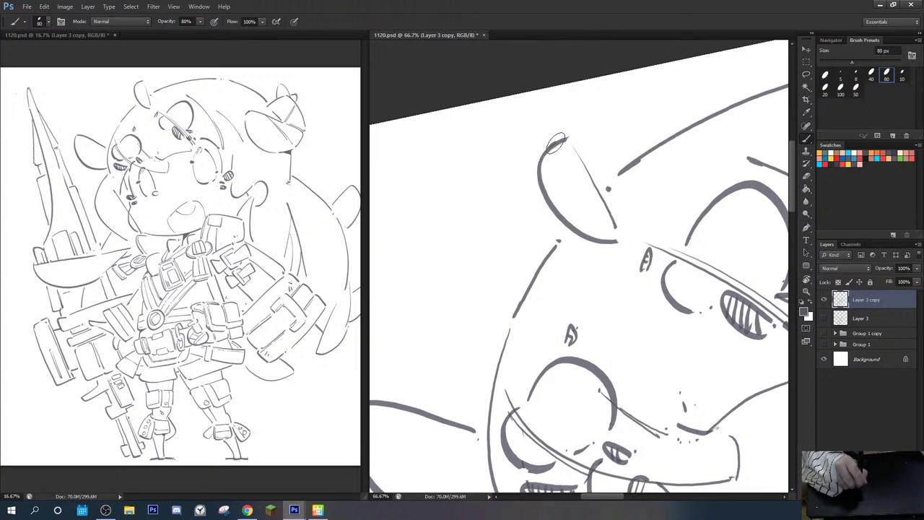
pyautogui.moveTo(556, 142)
pyautogui.mouseDown()
pyautogui.moveTo(538, 192)
pyautogui.moveTo(566, 238)
pyautogui.mouseUp()
pyautogui.moveTo(536, 159)
pyautogui.mouseDown()
pyautogui.moveTo(531, 185)
pyautogui.moveTo(560, 238)
pyautogui.mouseUp()
# Step: Thicken the head contour between the small top horn and the side ear, redoing strokes until the curve is smooth
pyautogui.moveTo(558, 222)
pyautogui.mouseDown()
pyautogui.moveTo(564, 142)
pyautogui.moveTo(529, 197)
pyautogui.moveTo(536, 161)
pyautogui.moveTo(508, 189)
pyautogui.moveTo(488, 193)
pyautogui.moveTo(487, 184)
pyautogui.moveTo(508, 263)
pyautogui.moveTo(577, 378)
pyautogui.mouseUp()
pyautogui.press('r')
pyautogui.hotkey('ctrl', 'z')
pyautogui.moveTo(480, 182)
pyautogui.mouseDown()
pyautogui.moveTo(507, 279)
pyautogui.moveTo(557, 361)
pyautogui.mouseUp()
pyautogui.hotkey('ctrl', 'z')
pyautogui.moveTo(482, 182)
pyautogui.mouseDown()
pyautogui.moveTo(513, 284)
pyautogui.moveTo(576, 378)
pyautogui.mouseUp()
pyautogui.moveTo(483, 188)
pyautogui.mouseDown()
pyautogui.moveTo(525, 314)
pyautogui.moveTo(567, 373)
pyautogui.mouseUp()
# Step: Rotate the canvas and thicken the tip and upper edge of the ear on the weapon side down to the head
pyautogui.press('r')
pyautogui.moveTo(503, 301)
pyautogui.mouseDown()
pyautogui.moveTo(497, 250)
pyautogui.moveTo(564, 212)
pyautogui.mouseUp()
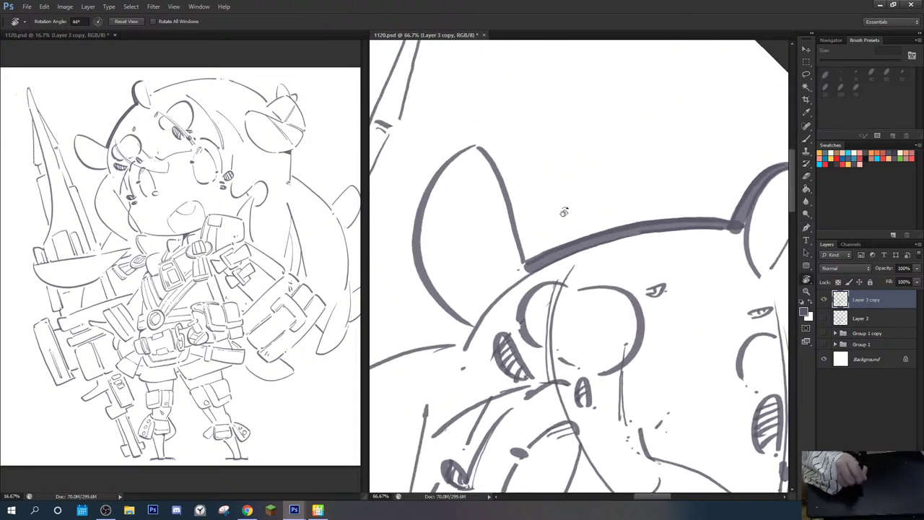
pyautogui.press('b')
pyautogui.moveTo(431, 176)
pyautogui.mouseDown()
pyautogui.moveTo(466, 144)
pyautogui.moveTo(505, 179)
pyautogui.mouseUp()
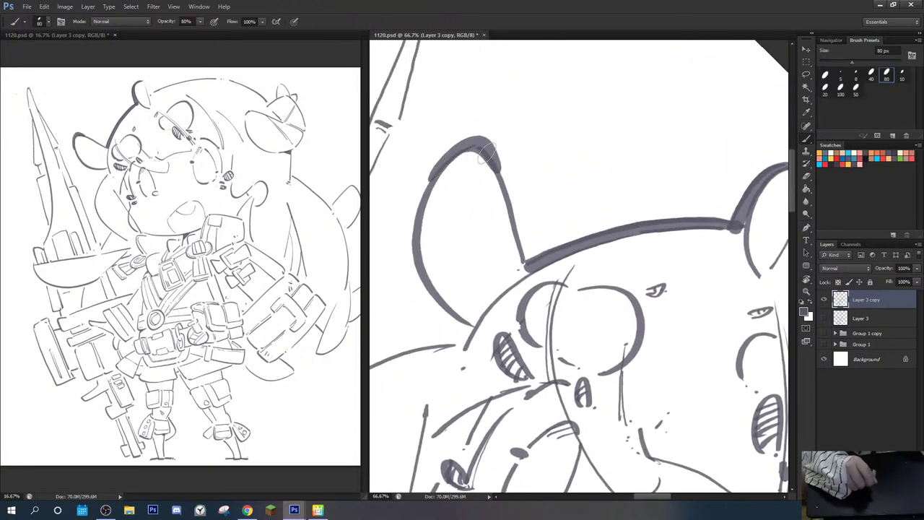
pyautogui.hotkey('ctrl', 'z')
pyautogui.moveTo(442, 160)
pyautogui.mouseDown()
pyautogui.moveTo(481, 142)
pyautogui.moveTo(500, 166)
pyautogui.moveTo(527, 254)
pyautogui.mouseUp()
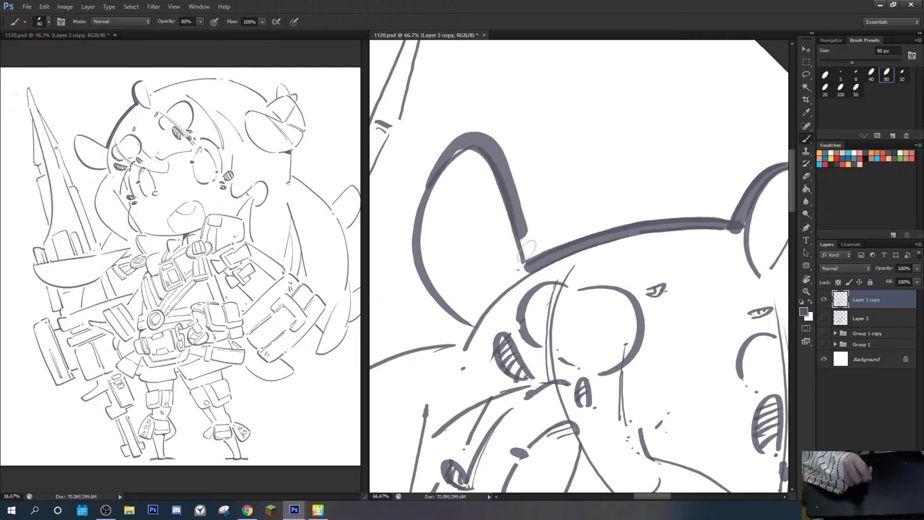
pyautogui.hotkey('ctrl', 'z')
pyautogui.moveTo(441, 167)
pyautogui.mouseDown()
pyautogui.moveTo(496, 153)
pyautogui.moveTo(532, 271)
pyautogui.mouseUp()
pyautogui.moveTo(495, 138); pyautogui.dragTo(532, 261)
# Step: Thicken the same ear's outer and lower edges until they meet the head contour
pyautogui.moveTo(496, 216); pyautogui.dragTo(527, 176)
pyautogui.moveTo(484, 108)
pyautogui.mouseDown()
pyautogui.moveTo(446, 173)
pyautogui.moveTo(440, 214)
pyautogui.moveTo(462, 257)
pyautogui.moveTo(502, 292)
pyautogui.mouseUp()
pyautogui.moveTo(449, 164)
pyautogui.mouseDown()
pyautogui.moveTo(438, 234)
pyautogui.moveTo(459, 268)
pyautogui.moveTo(492, 289)
pyautogui.mouseUp()
# Step: Turn the canvas back and thicken the outer hair contour from beneath the ear down past the cheek
pyautogui.press('r')
pyautogui.moveTo(495, 191); pyautogui.dragTo(489, 264)
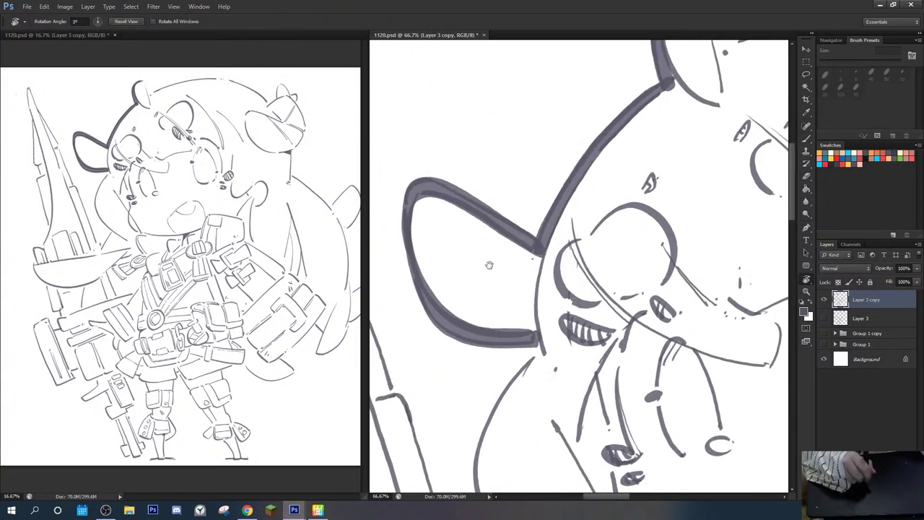
pyautogui.moveTo(524, 292)
pyautogui.mouseDown()
pyautogui.moveTo(495, 180)
pyautogui.moveTo(506, 235)
pyautogui.mouseUp()
pyautogui.press('b')
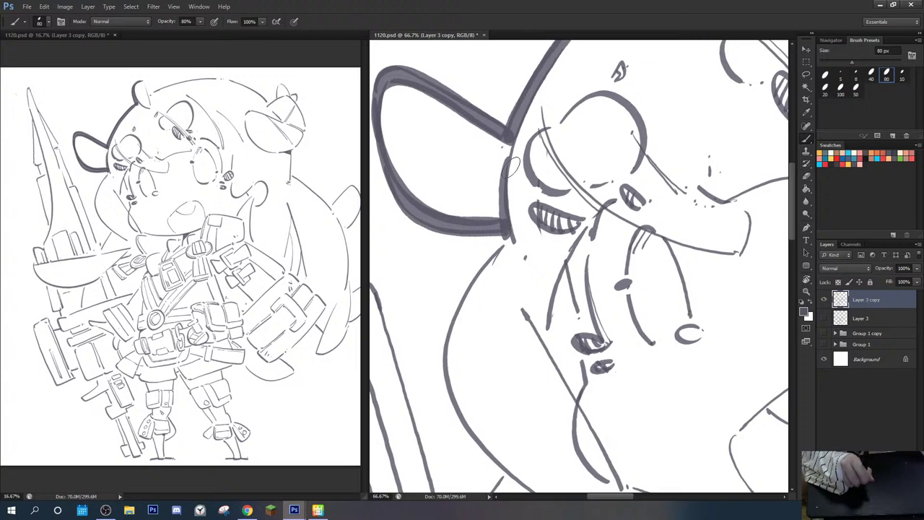
pyautogui.hotkey('ctrl', 'z')
pyautogui.moveTo(511, 157); pyautogui.dragTo(505, 241)
pyautogui.hotkey('ctrl', 'z')
pyautogui.moveTo(509, 160)
pyautogui.mouseDown()
pyautogui.moveTo(509, 247)
pyautogui.moveTo(503, 160)
pyautogui.moveTo(460, 190)
pyautogui.moveTo(448, 236)
pyautogui.moveTo(455, 284)
pyautogui.moveTo(570, 399)
pyautogui.mouseUp()
pyautogui.press('e')
pyautogui.press('b')
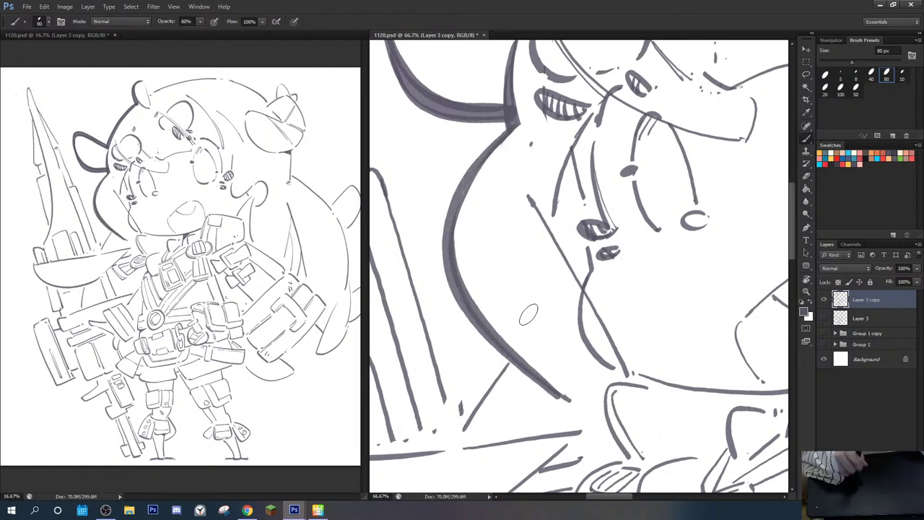
pyautogui.moveTo(449, 209); pyautogui.dragTo(449, 281)
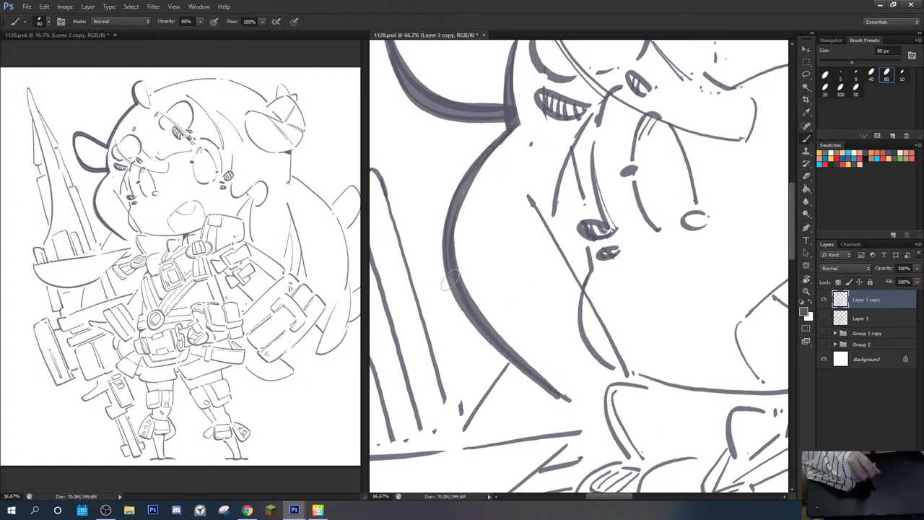
# Step: Rotate the canvas and thicken the short diagonal line between the hair contour and the blade's base into a tapered wedge
pyautogui.press('space')
pyautogui.moveTo(498, 352); pyautogui.dragTo(558, 190)
pyautogui.press('r')
pyautogui.moveTo(491, 205); pyautogui.dragTo(521, 173)
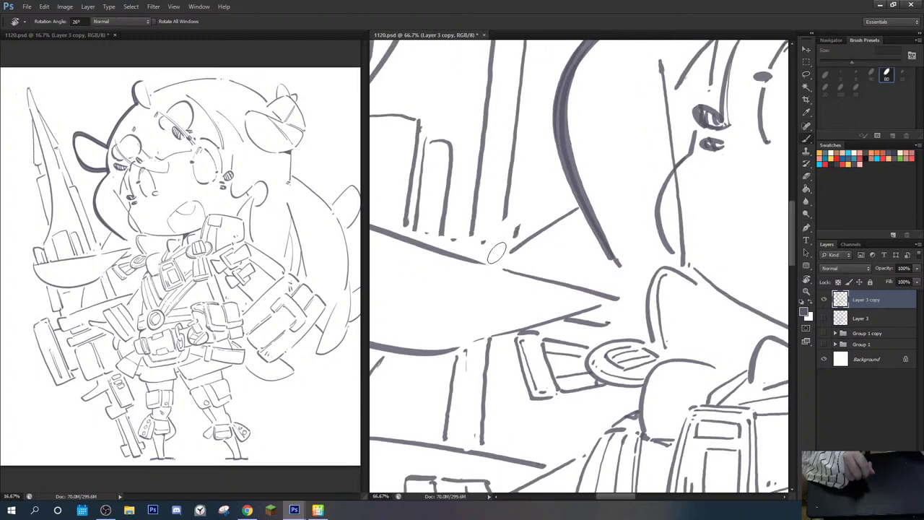
pyautogui.click(496, 257)
pyautogui.moveTo(496, 259); pyautogui.dragTo(568, 199)
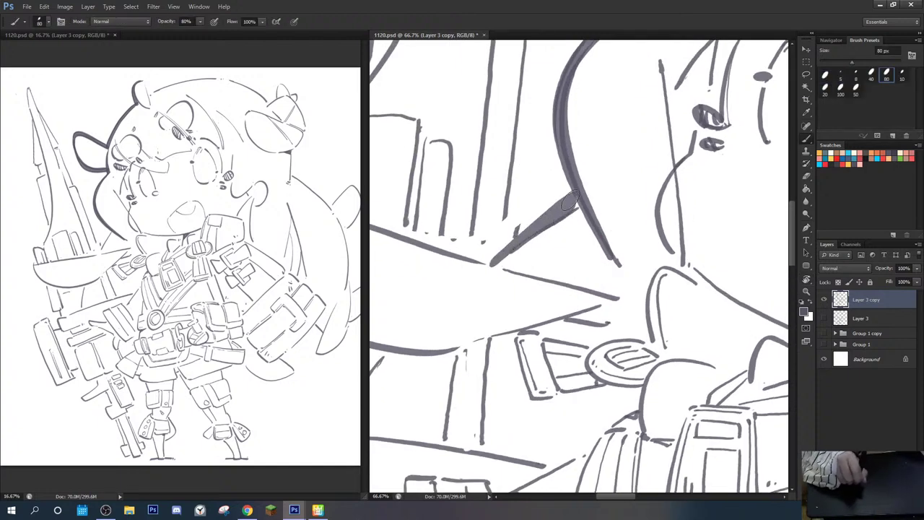
pyautogui.moveTo(514, 238)
pyautogui.mouseDown()
pyautogui.moveTo(573, 198)
pyautogui.moveTo(512, 222)
pyautogui.moveTo(648, 157)
pyautogui.moveTo(539, 403)
pyautogui.moveTo(563, 368)
pyautogui.moveTo(615, 405)
pyautogui.moveTo(530, 252)
pyautogui.mouseUp()
# Step: Thicken the outline on both sides of the weapon blade's pointed tip
pyautogui.press('r')
pyautogui.press('space')
pyautogui.press('b')
pyautogui.moveTo(420, 167)
pyautogui.mouseDown()
pyautogui.moveTo(431, 78)
pyautogui.moveTo(420, 90)
pyautogui.moveTo(420, 120)
pyautogui.moveTo(417, 92)
pyautogui.moveTo(419, 165)
pyautogui.mouseUp()
pyautogui.moveTo(435, 78); pyautogui.dragTo(466, 190)
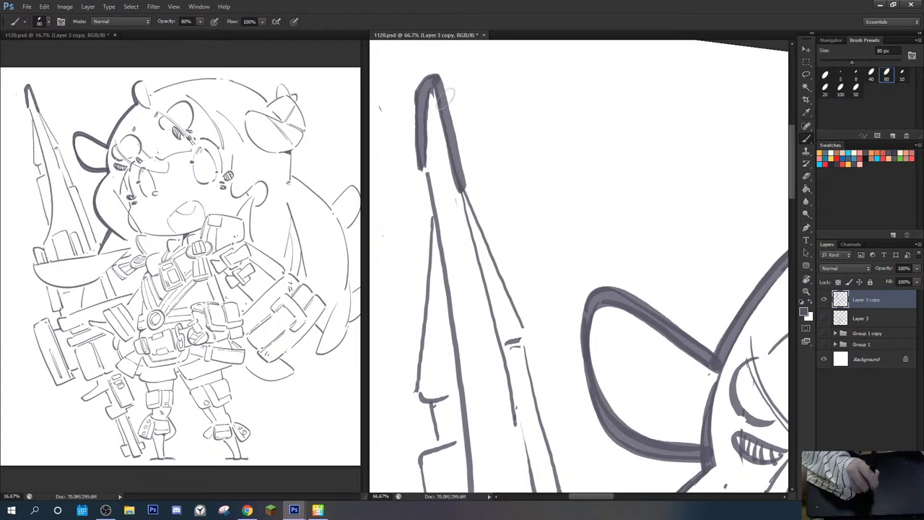
# Step: Thicken the blade's head-side edge from the pointed tip down to its first notch
pyautogui.moveTo(443, 87); pyautogui.dragTo(468, 196)
pyautogui.moveTo(467, 193)
pyautogui.mouseDown()
pyautogui.moveTo(447, 133)
pyautogui.moveTo(492, 228)
pyautogui.mouseUp()
pyautogui.hotkey('ctrl', 'z')
pyautogui.moveTo(426, 85)
pyautogui.mouseDown()
pyautogui.moveTo(495, 227)
pyautogui.moveTo(492, 235)
pyautogui.mouseUp()
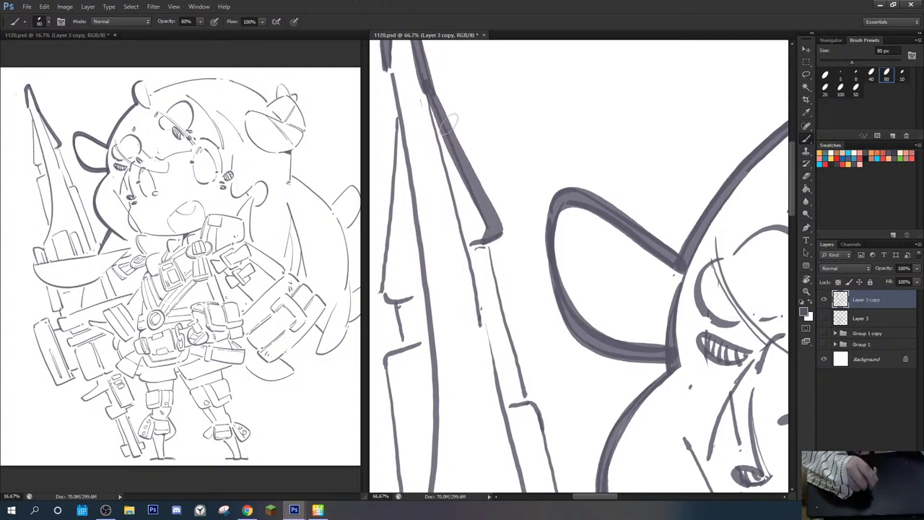
# Step: Thicken the blade's head-side edge from the first notch past the small crossbar to the blade's base
pyautogui.moveTo(448, 121)
pyautogui.mouseDown()
pyautogui.moveTo(504, 237)
pyautogui.moveTo(485, 121)
pyautogui.moveTo(531, 282)
pyautogui.mouseUp()
pyautogui.moveTo(482, 114)
pyautogui.mouseDown()
pyautogui.moveTo(534, 283)
pyautogui.moveTo(498, 83)
pyautogui.moveTo(560, 339)
pyautogui.mouseUp()
pyautogui.hotkey('ctrl', 'z')
pyautogui.moveTo(478, 84)
pyautogui.mouseDown()
pyautogui.moveTo(511, 85)
pyautogui.moveTo(570, 337)
pyautogui.mouseUp()
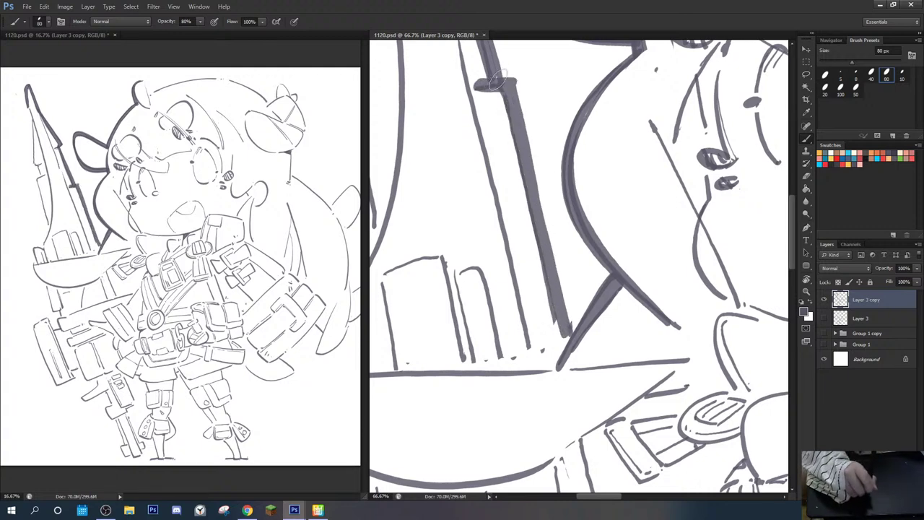
pyautogui.moveTo(519, 108); pyautogui.dragTo(568, 326)
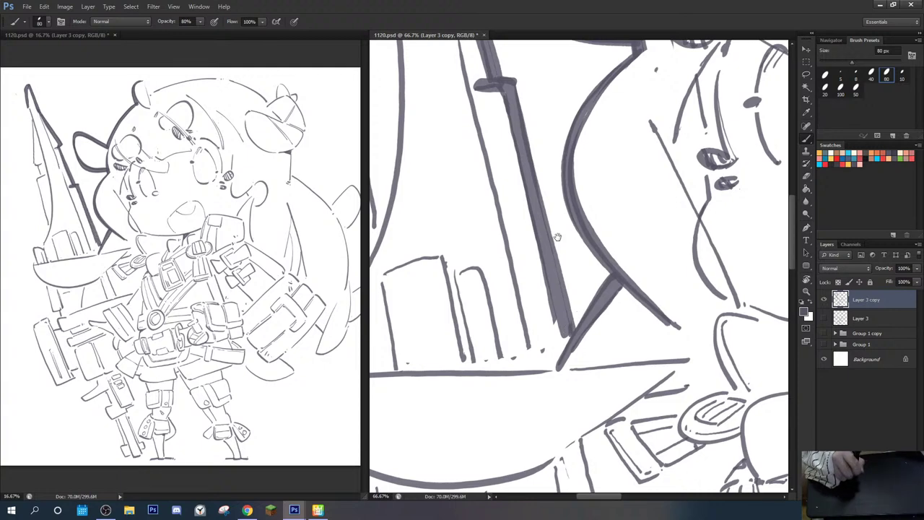
# Step: Clean up the head-side edge just below the blade's first notch and redraw the thick contour there
pyautogui.moveTo(557, 237); pyautogui.dragTo(623, 472)
pyautogui.moveTo(580, 192); pyautogui.dragTo(623, 164)
pyautogui.press('e')
pyautogui.moveTo(596, 280); pyautogui.dragTo(599, 295)
pyautogui.press('b')
pyautogui.moveTo(591, 255); pyautogui.dragTo(617, 411)
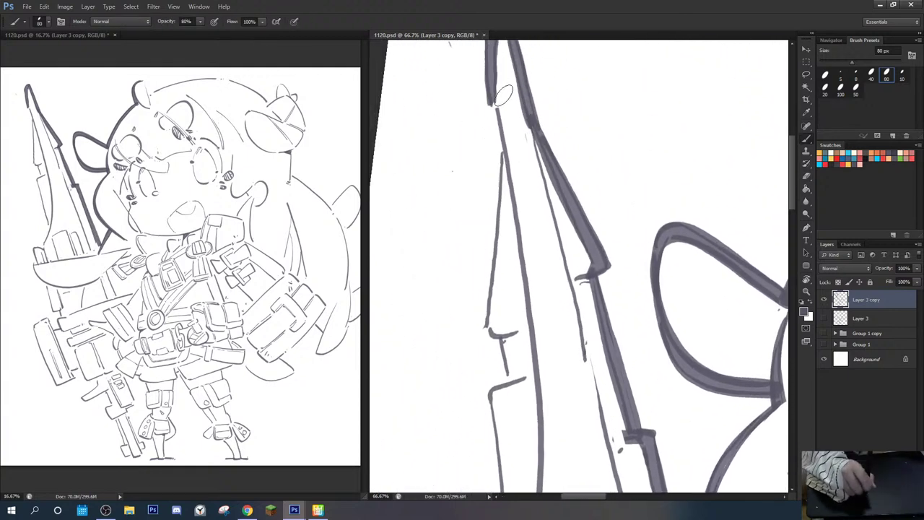
# Step: Thicken the blade's outer edge from the tip section down around its protruding corner
pyautogui.moveTo(503, 94)
pyautogui.mouseDown()
pyautogui.moveTo(492, 126)
pyautogui.moveTo(501, 170)
pyautogui.moveTo(483, 291)
pyautogui.mouseUp()
pyautogui.hotkey('ctrl', 'z')
pyautogui.moveTo(499, 155); pyautogui.dragTo(486, 320)
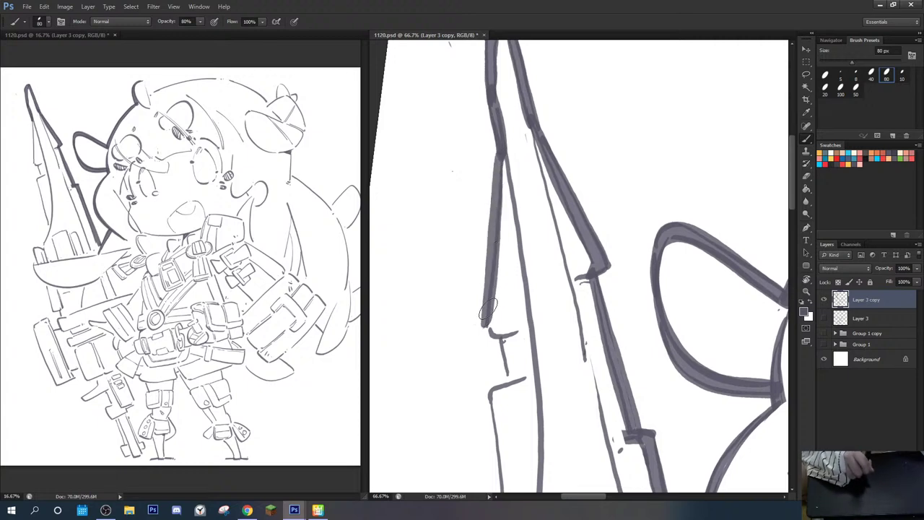
pyautogui.hotkey('ctrl', 'z')
pyautogui.moveTo(505, 145)
pyautogui.mouseDown()
pyautogui.moveTo(480, 324)
pyautogui.moveTo(489, 340)
pyautogui.moveTo(511, 335)
pyautogui.moveTo(473, 329)
pyautogui.moveTo(510, 334)
pyautogui.mouseUp()
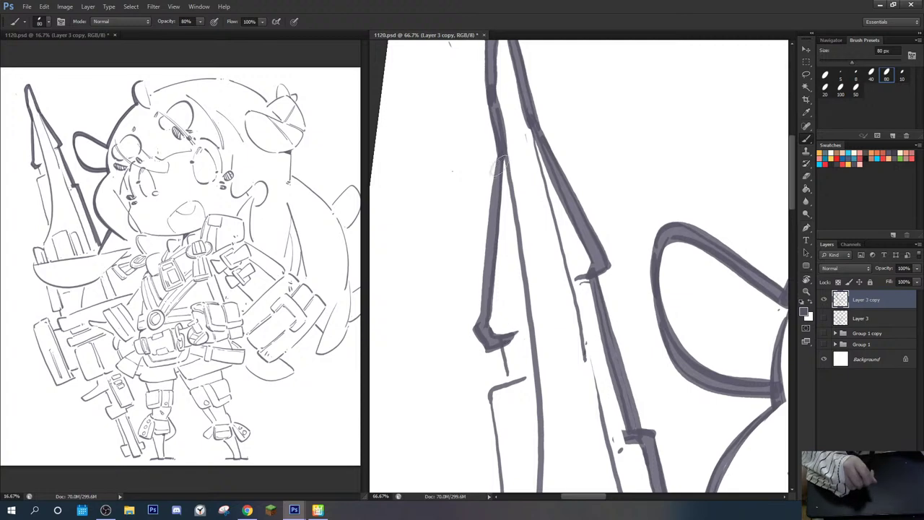
# Step: Thicken the outer notch of the blade and the long straight edge beneath it
pyautogui.moveTo(502, 152)
pyautogui.mouseDown()
pyautogui.moveTo(478, 323)
pyautogui.moveTo(517, 377)
pyautogui.mouseUp()
pyautogui.moveTo(517, 354)
pyautogui.mouseDown()
pyautogui.moveTo(519, 285)
pyautogui.moveTo(556, 173)
pyautogui.moveTo(529, 205)
pyautogui.moveTo(553, 424)
pyautogui.mouseUp()
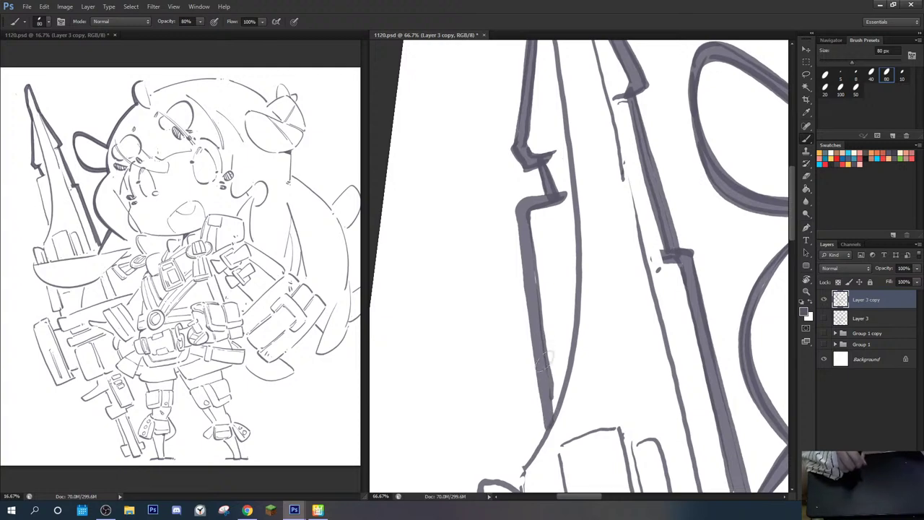
pyautogui.moveTo(529, 217); pyautogui.dragTo(538, 292)
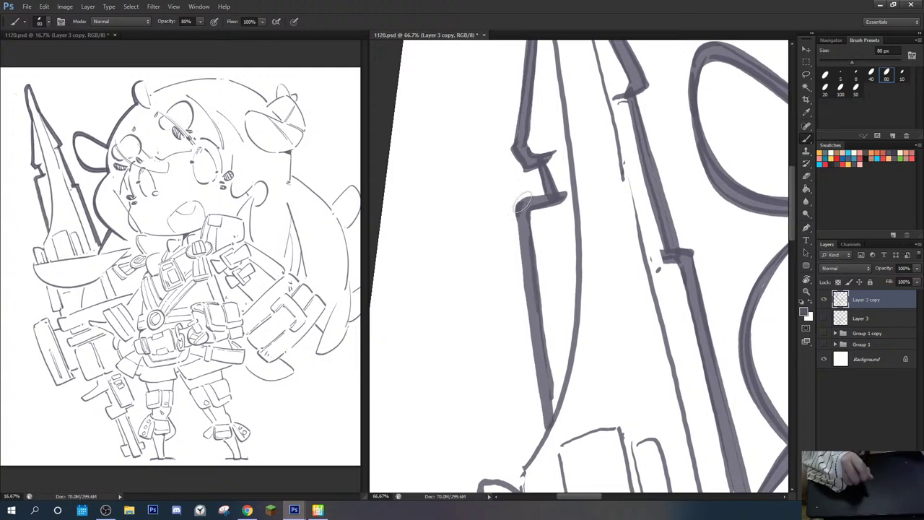
pyautogui.moveTo(522, 210); pyautogui.dragTo(551, 429)
# Step: Thicken the curved contour at the blade's base and the outer edges of the small block on the guard
pyautogui.scroll(-5, 585, 128)
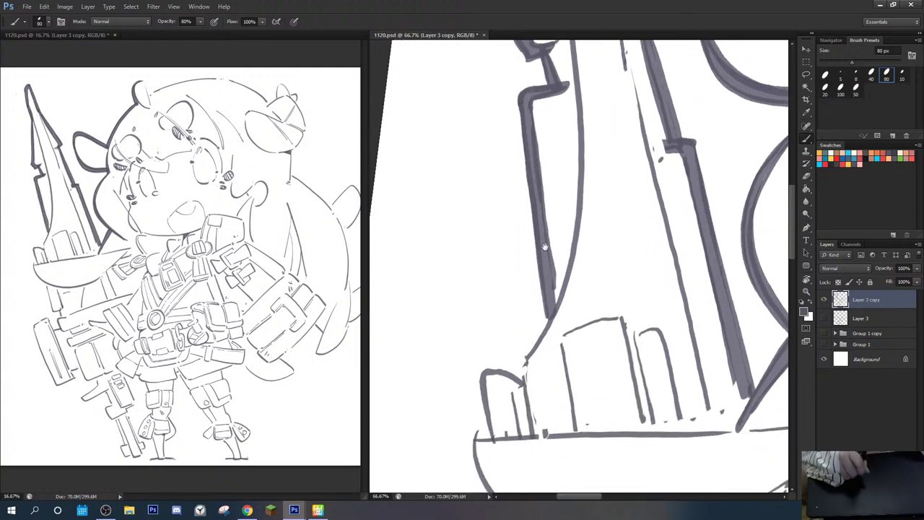
pyautogui.moveTo(584, 128)
pyautogui.mouseDown()
pyautogui.moveTo(572, 204)
pyautogui.moveTo(521, 290)
pyautogui.mouseUp()
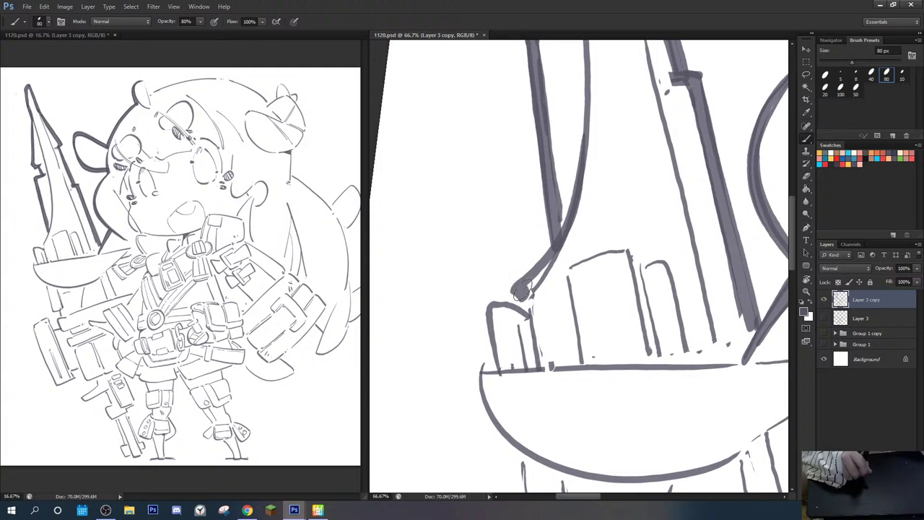
pyautogui.moveTo(547, 252)
pyautogui.mouseDown()
pyautogui.moveTo(527, 309)
pyautogui.moveTo(562, 239)
pyautogui.moveTo(531, 312)
pyautogui.moveTo(575, 250)
pyautogui.moveTo(554, 239)
pyautogui.mouseUp()
pyautogui.press('e')
pyautogui.press('b')
pyautogui.moveTo(529, 309)
pyautogui.mouseDown()
pyautogui.moveTo(464, 191)
pyautogui.moveTo(453, 238)
pyautogui.moveTo(497, 289)
pyautogui.mouseUp()
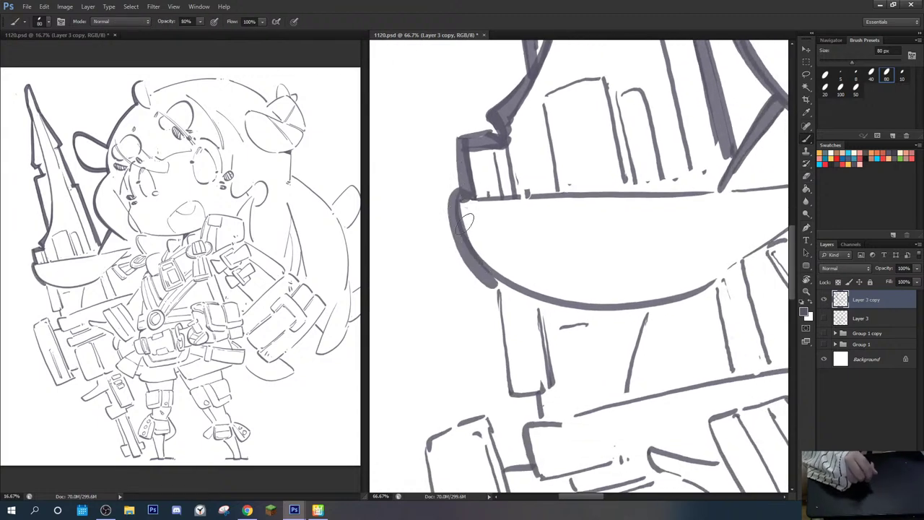
# Step: Thicken the guard's rounded underside, rotating the canvas to follow the curve
pyautogui.moveTo(451, 208)
pyautogui.mouseDown()
pyautogui.moveTo(496, 287)
pyautogui.moveTo(522, 212)
pyautogui.moveTo(461, 150)
pyautogui.moveTo(490, 223)
pyautogui.moveTo(585, 311)
pyautogui.moveTo(675, 321)
pyautogui.moveTo(539, 192)
pyautogui.moveTo(467, 261)
pyautogui.moveTo(516, 337)
pyautogui.moveTo(550, 313)
pyautogui.mouseUp()
pyautogui.press('r')
pyautogui.press('r')
pyautogui.press('b')
# Step: Thicken the outline of the narrow rectangular part beneath the guard and the short connector under it
pyautogui.moveTo(456, 249); pyautogui.dragTo(511, 332)
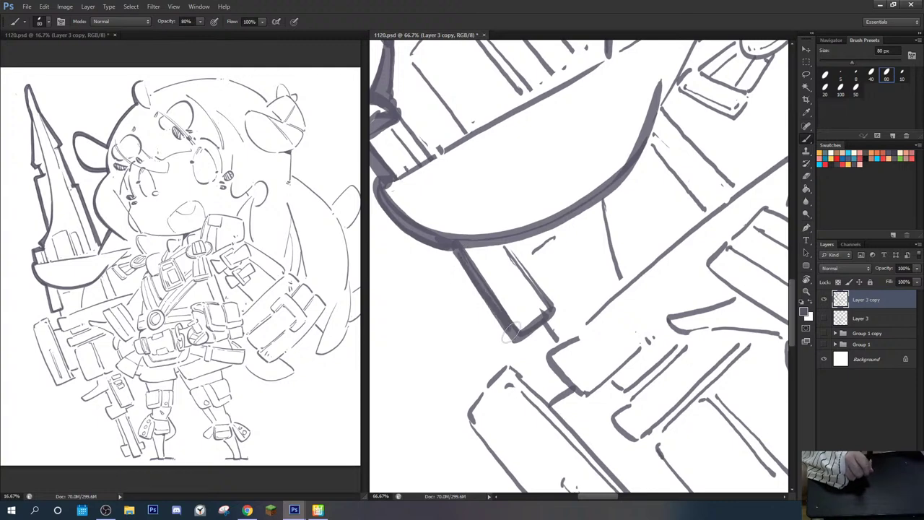
pyautogui.hotkey('ctrl', 'z')
pyautogui.moveTo(453, 244); pyautogui.dragTo(508, 339)
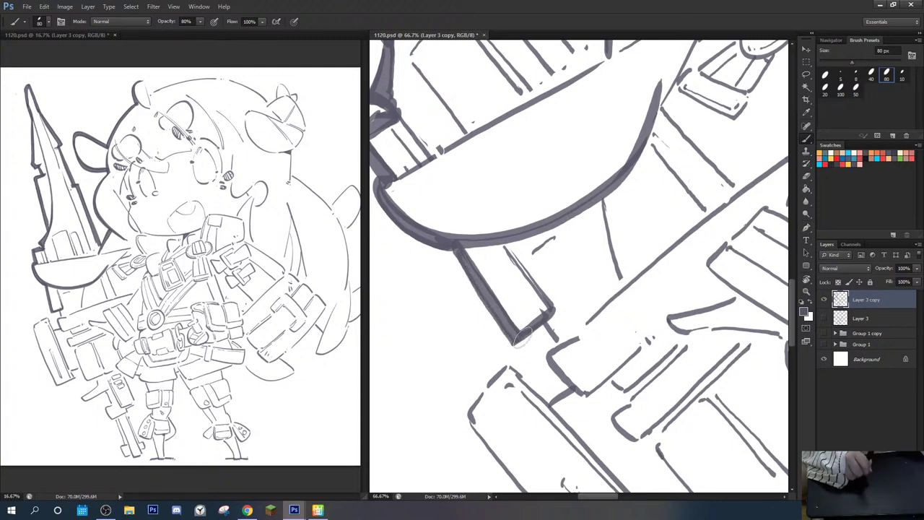
pyautogui.moveTo(505, 250); pyautogui.dragTo(555, 310)
pyautogui.press('r')
pyautogui.moveTo(510, 283); pyautogui.dragTo(506, 263)
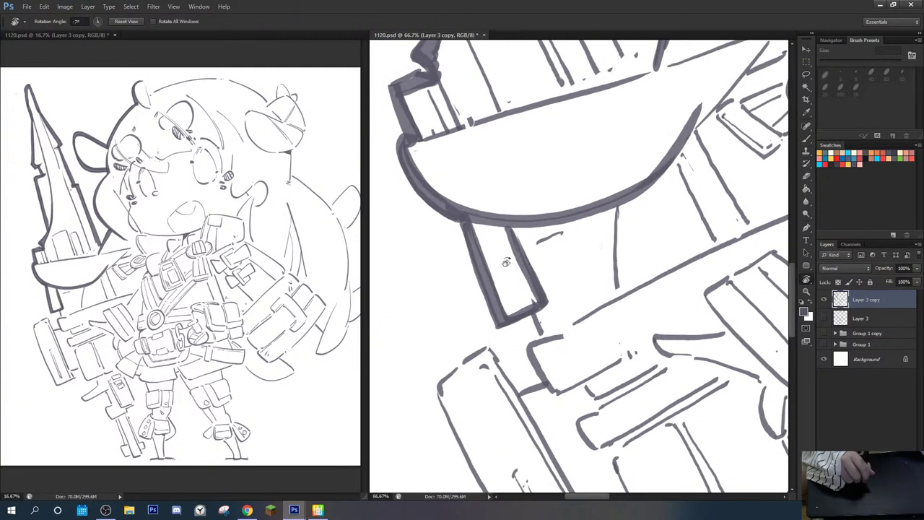
pyautogui.press('b')
pyautogui.moveTo(526, 318); pyautogui.dragTo(537, 336)
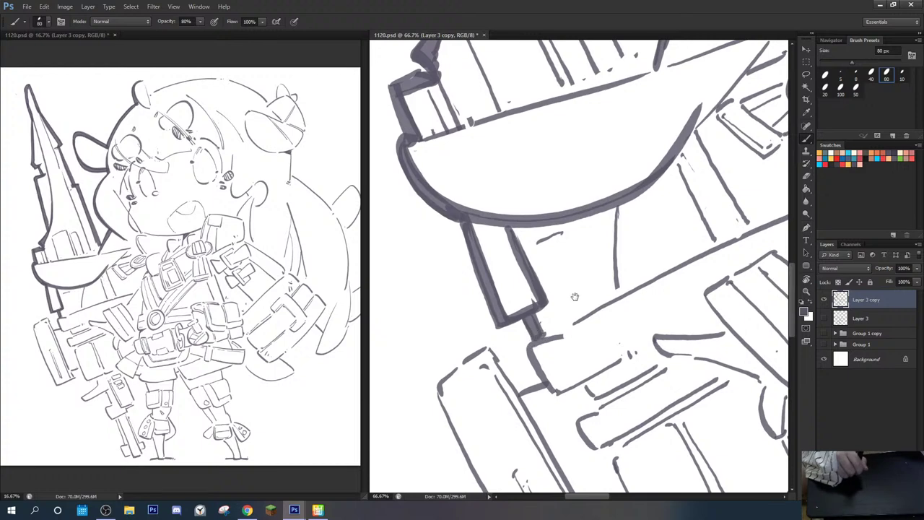
# Step: Touch up the thick contour at the guard's inner end beside the character's arm
pyautogui.moveTo(574, 296); pyautogui.dragTo(476, 387)
pyautogui.moveTo(544, 352); pyautogui.dragTo(509, 296)
pyautogui.moveTo(517, 242); pyautogui.dragTo(518, 302)
pyautogui.moveTo(555, 260); pyautogui.dragTo(479, 292)
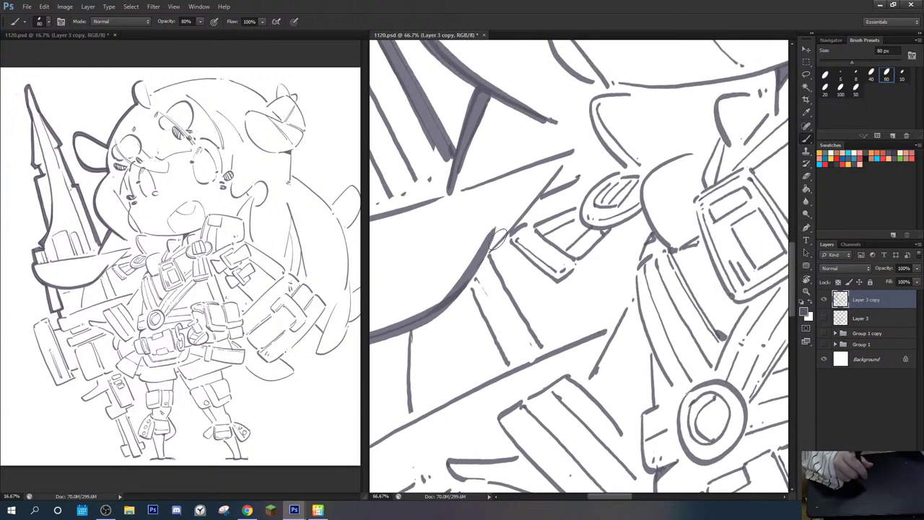
pyautogui.moveTo(499, 228); pyautogui.dragTo(603, 196)
# Step: Thicken the hooked bracket between the narrow connector and the long rectangular weapon plate
pyautogui.moveTo(507, 334); pyautogui.dragTo(640, 110)
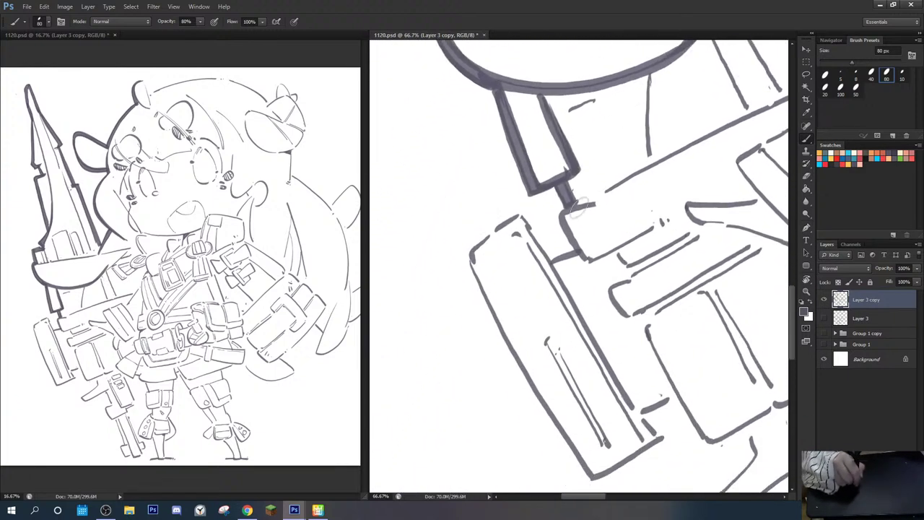
pyautogui.moveTo(582, 204)
pyautogui.mouseDown()
pyautogui.moveTo(556, 219)
pyautogui.moveTo(572, 250)
pyautogui.moveTo(581, 202)
pyautogui.moveTo(565, 241)
pyautogui.moveTo(564, 204)
pyautogui.moveTo(586, 204)
pyautogui.mouseUp()
pyautogui.hotkey('ctrl', 'z')
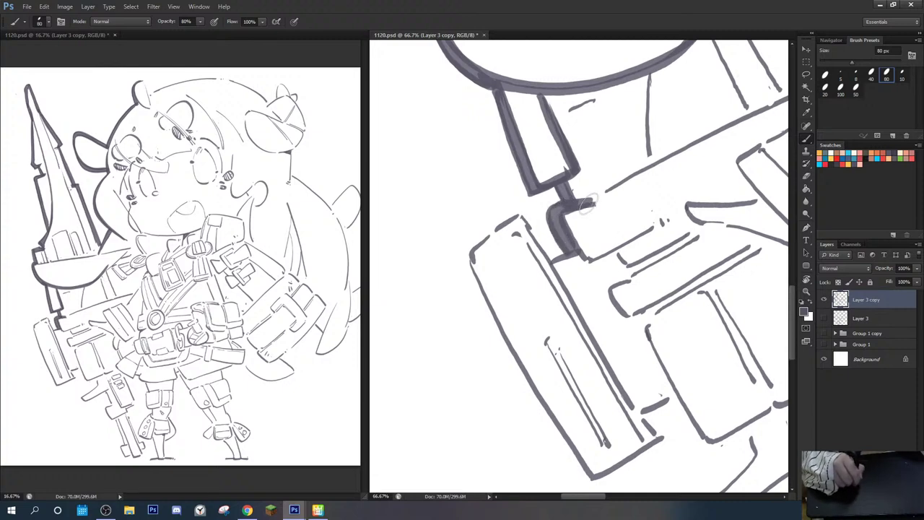
pyautogui.moveTo(553, 252); pyautogui.dragTo(567, 250)
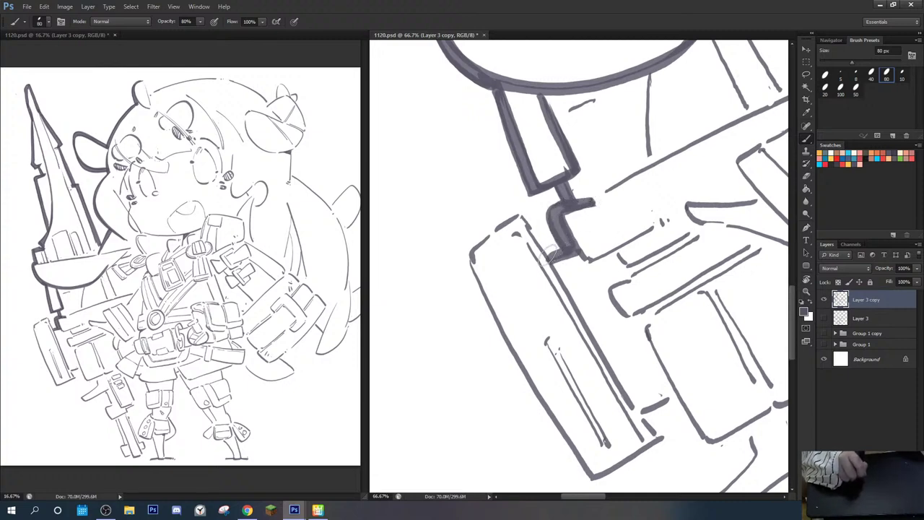
# Step: Thicken the long rectangular plate's top edge and its long outer side
pyautogui.moveTo(469, 249)
pyautogui.mouseDown()
pyautogui.moveTo(516, 210)
pyautogui.moveTo(543, 249)
pyautogui.mouseUp()
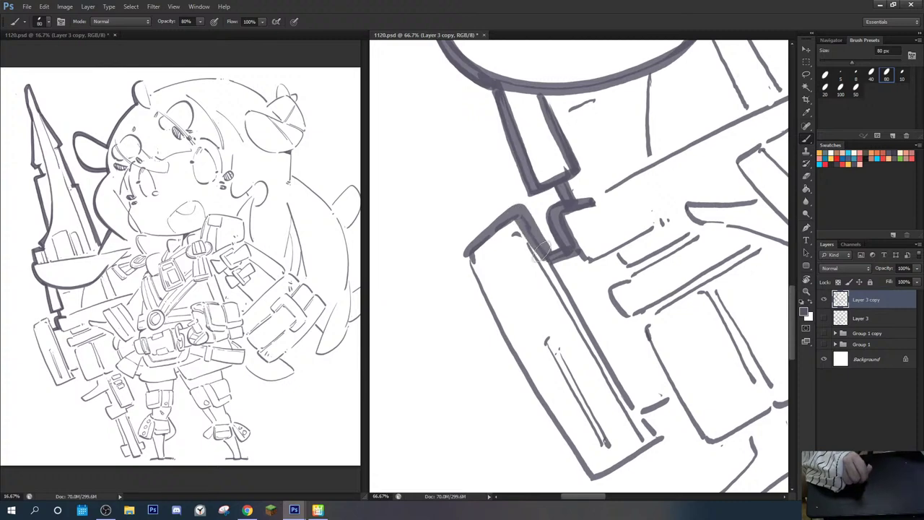
pyautogui.moveTo(473, 245)
pyautogui.mouseDown()
pyautogui.moveTo(514, 208)
pyautogui.moveTo(547, 251)
pyautogui.moveTo(508, 191)
pyautogui.mouseUp()
pyautogui.press('e')
pyautogui.press('b')
pyautogui.moveTo(435, 189)
pyautogui.mouseDown()
pyautogui.moveTo(463, 261)
pyautogui.moveTo(558, 423)
pyautogui.mouseUp()
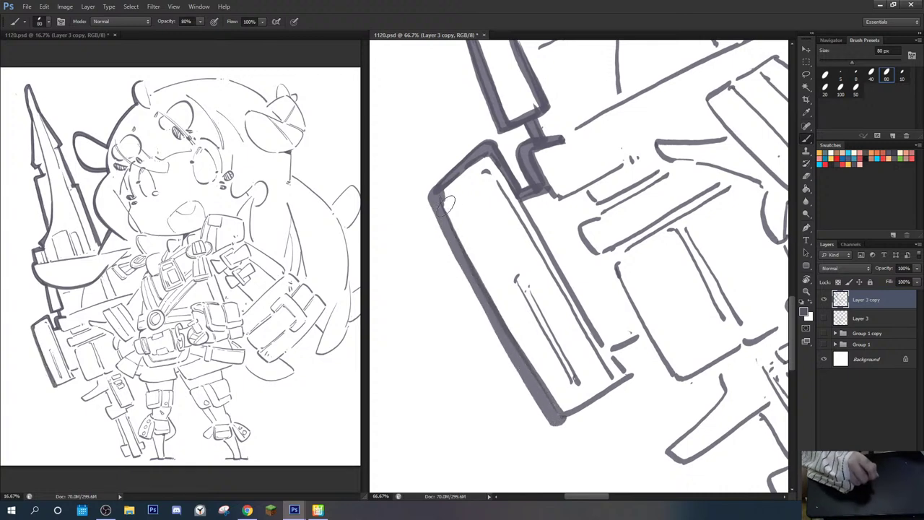
# Step: Thicken the plate's bottom edge and continue the stepped contour around the lower corner of the adjoining box
pyautogui.moveTo(432, 204)
pyautogui.mouseDown()
pyautogui.moveTo(478, 307)
pyautogui.moveTo(556, 427)
pyautogui.moveTo(505, 334)
pyautogui.moveTo(586, 293)
pyautogui.mouseUp()
pyautogui.moveTo(512, 340)
pyautogui.mouseDown()
pyautogui.moveTo(581, 299)
pyautogui.moveTo(583, 266)
pyautogui.moveTo(526, 244)
pyautogui.moveTo(556, 295)
pyautogui.moveTo(621, 260)
pyautogui.mouseUp()
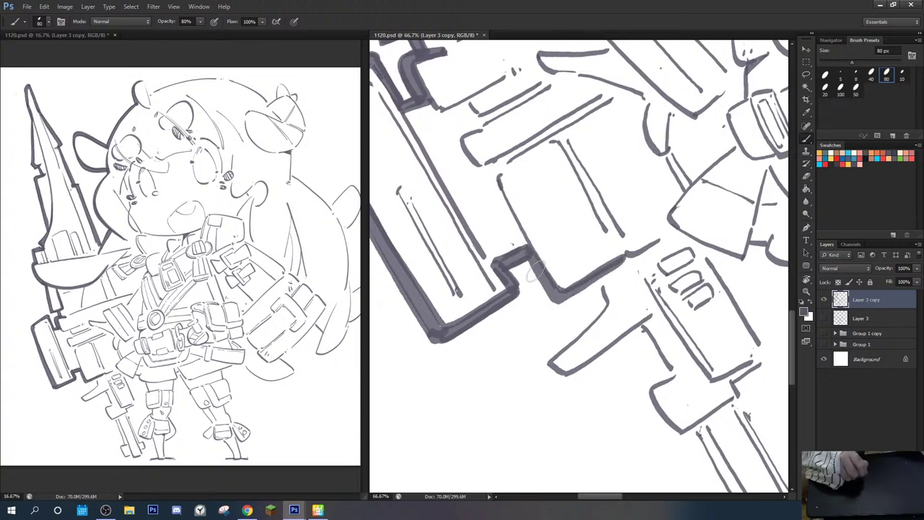
pyautogui.moveTo(536, 271)
pyautogui.mouseDown()
pyautogui.moveTo(559, 298)
pyautogui.moveTo(607, 268)
pyautogui.moveTo(605, 306)
pyautogui.mouseUp()
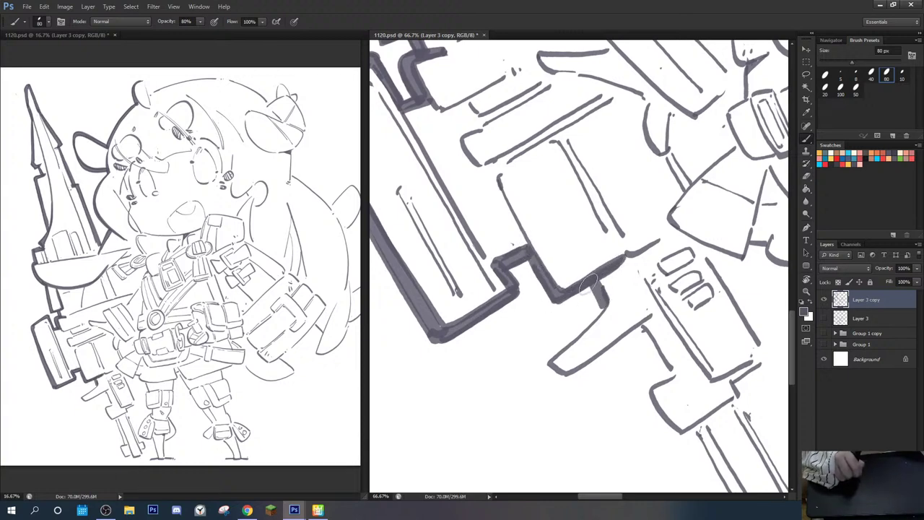
# Step: Thicken the outline of the angled grip below the box and the short edge leading down from it
pyautogui.moveTo(541, 365)
pyautogui.mouseDown()
pyautogui.moveTo(550, 377)
pyautogui.moveTo(561, 345)
pyautogui.moveTo(606, 306)
pyautogui.moveTo(574, 376)
pyautogui.moveTo(635, 332)
pyautogui.mouseUp()
pyautogui.moveTo(552, 376)
pyautogui.mouseDown()
pyautogui.moveTo(565, 387)
pyautogui.moveTo(636, 340)
pyautogui.moveTo(567, 299)
pyautogui.moveTo(590, 339)
pyautogui.mouseUp()
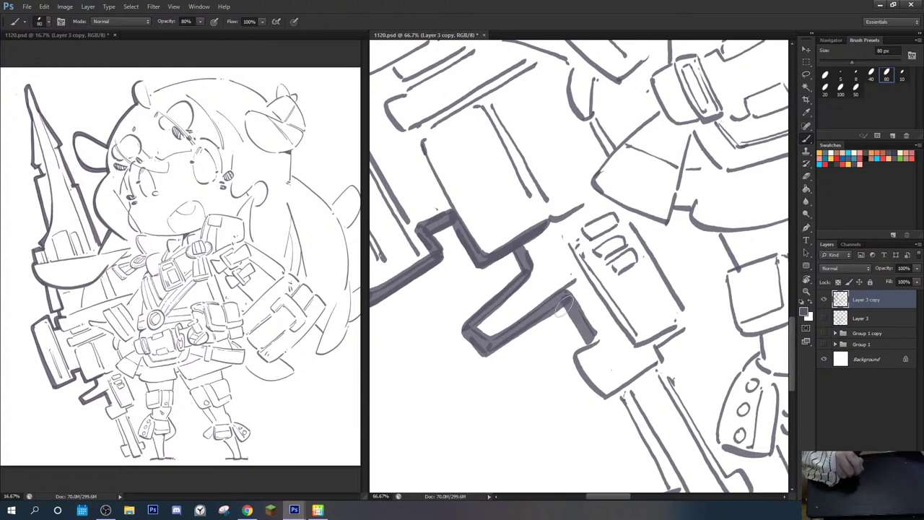
pyautogui.moveTo(565, 304)
pyautogui.mouseDown()
pyautogui.moveTo(590, 341)
pyautogui.moveTo(579, 308)
pyautogui.moveTo(557, 333)
pyautogui.moveTo(590, 372)
pyautogui.moveTo(612, 340)
pyautogui.mouseUp()
# Step: Thicken the outer contour of the block below the grip and the barrel's outer side
pyautogui.moveTo(571, 312)
pyautogui.mouseDown()
pyautogui.moveTo(574, 367)
pyautogui.moveTo(626, 346)
pyautogui.moveTo(529, 235)
pyautogui.moveTo(574, 323)
pyautogui.mouseUp()
pyautogui.moveTo(521, 225); pyautogui.dragTo(574, 325)
pyautogui.moveTo(592, 230); pyautogui.dragTo(527, 299)
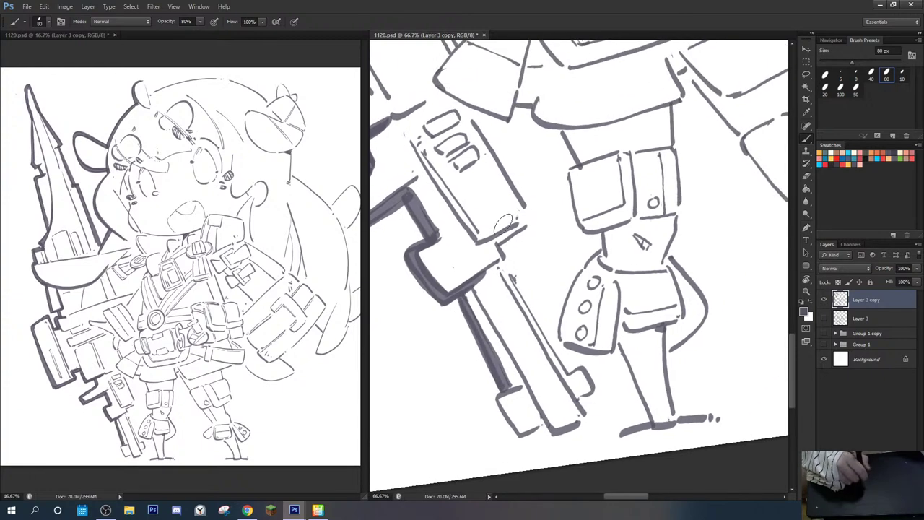
# Step: Thicken the barrel's leg-side edge, its stepped lower end and the small side tab
pyautogui.moveTo(506, 260); pyautogui.dragTo(575, 375)
pyautogui.hotkey('ctrl', 'z')
pyautogui.moveTo(510, 254); pyautogui.dragTo(576, 371)
pyautogui.press('e')
pyautogui.press('b')
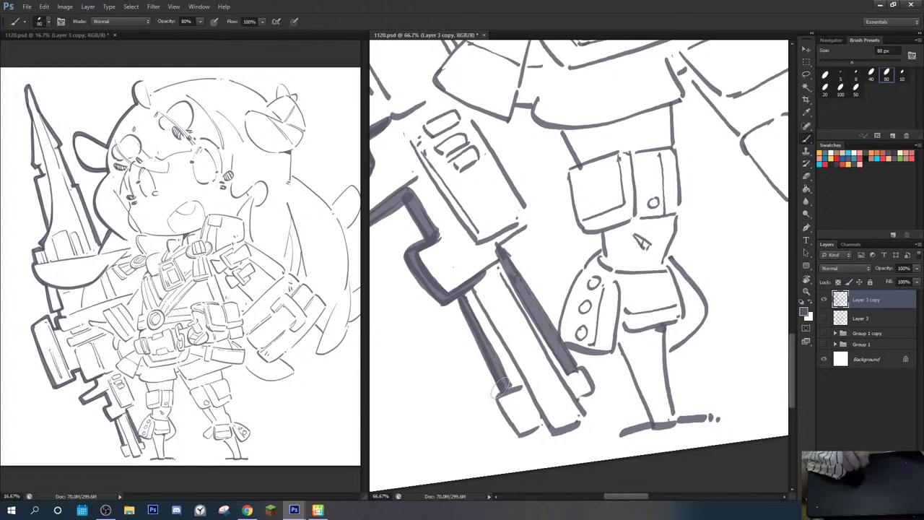
pyautogui.moveTo(492, 389)
pyautogui.mouseDown()
pyautogui.moveTo(527, 433)
pyautogui.moveTo(543, 438)
pyautogui.moveTo(582, 421)
pyautogui.mouseUp()
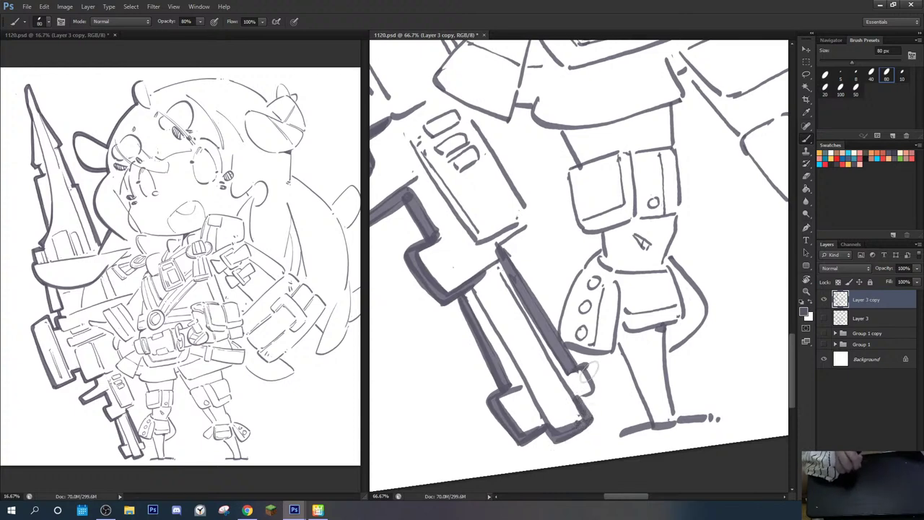
pyautogui.moveTo(587, 369); pyautogui.dragTo(588, 388)
# Step: Thicken the leg-side edge and lower corner of the slotted housing above the barrel
pyautogui.scroll(3, 591, 411)
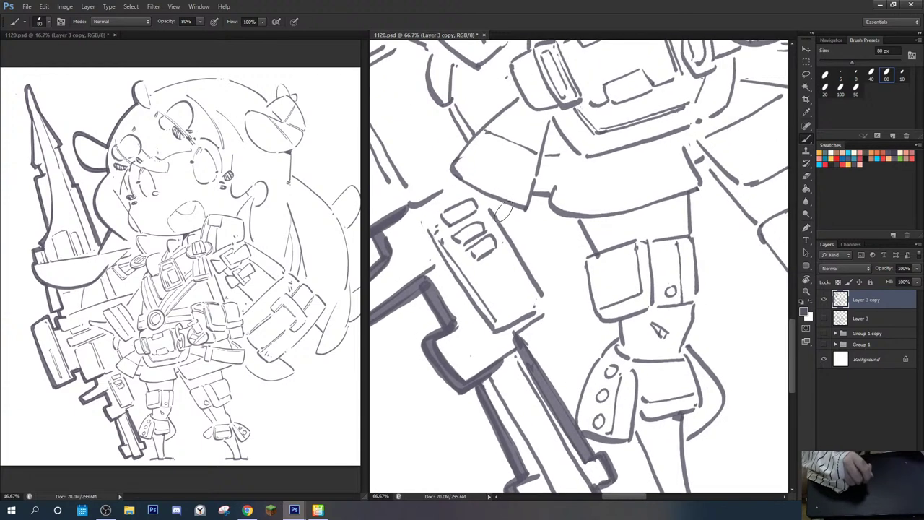
pyautogui.moveTo(503, 210)
pyautogui.mouseDown()
pyautogui.moveTo(556, 310)
pyautogui.moveTo(534, 330)
pyautogui.moveTo(557, 311)
pyautogui.mouseUp()
pyautogui.moveTo(505, 220); pyautogui.dragTo(562, 312)
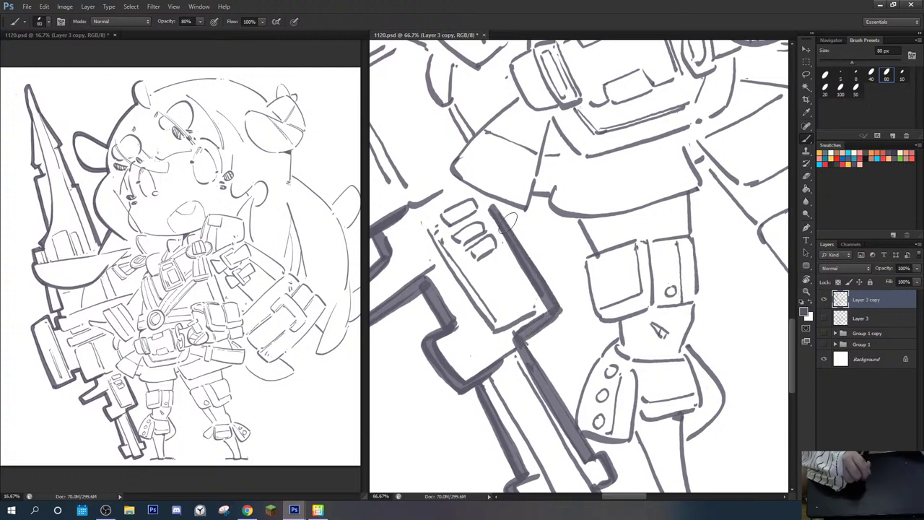
# Step: Rotate the canvas and thicken the skirt's notched hem, the upper thigh line and the thigh pouch's outer side
pyautogui.press('r')
pyautogui.moveTo(503, 200)
pyautogui.mouseDown()
pyautogui.moveTo(537, 150)
pyautogui.moveTo(567, 189)
pyautogui.moveTo(557, 184)
pyautogui.mouseUp()
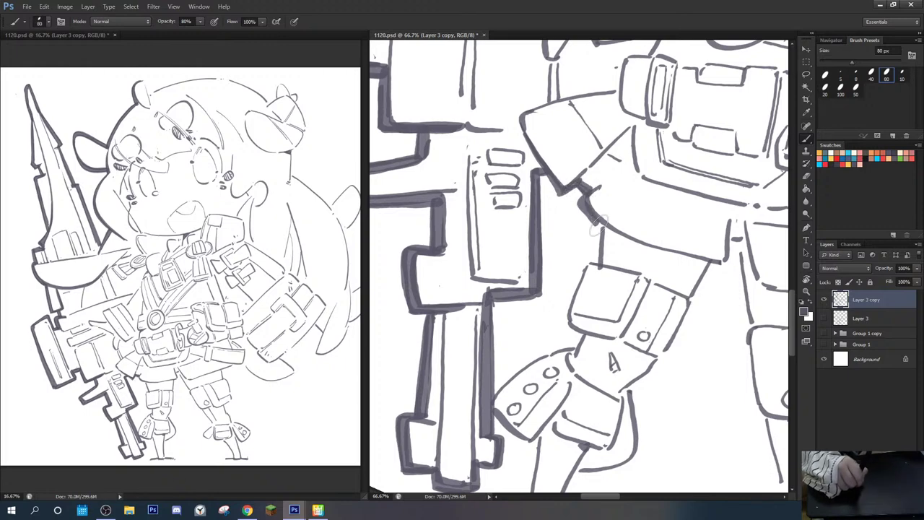
pyautogui.press('r')
pyautogui.moveTo(601, 226)
pyautogui.mouseDown()
pyautogui.moveTo(587, 249)
pyautogui.moveTo(569, 228)
pyautogui.moveTo(594, 253)
pyautogui.moveTo(590, 292)
pyautogui.moveTo(603, 321)
pyautogui.mouseUp()
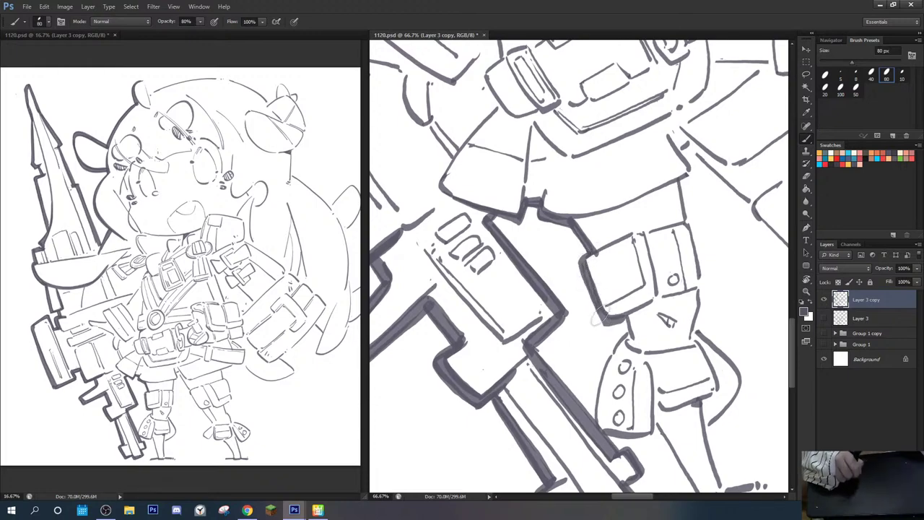
# Step: Thicken the contour from beneath the thigh pouch around the outer edge of the flared, dotted knee flap
pyautogui.press('r')
pyautogui.moveTo(619, 338)
pyautogui.mouseDown()
pyautogui.moveTo(609, 272)
pyautogui.moveTo(584, 299)
pyautogui.moveTo(587, 252)
pyautogui.moveTo(568, 294)
pyautogui.moveTo(562, 228)
pyautogui.moveTo(522, 319)
pyautogui.moveTo(545, 341)
pyautogui.moveTo(554, 228)
pyautogui.moveTo(543, 237)
pyautogui.moveTo(536, 290)
pyautogui.moveTo(588, 215)
pyautogui.mouseUp()
pyautogui.press('b')
pyautogui.hotkey('ctrl', 'z')
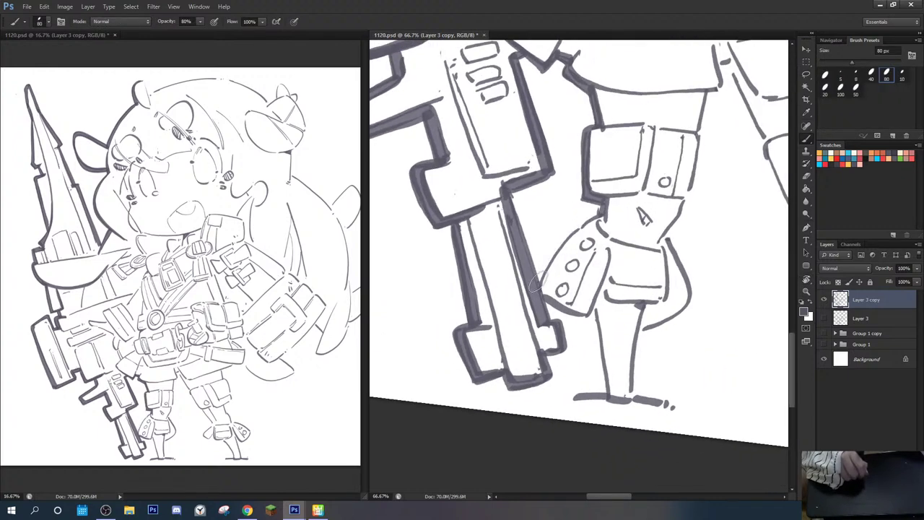
pyautogui.moveTo(537, 290)
pyautogui.mouseDown()
pyautogui.moveTo(605, 206)
pyautogui.moveTo(630, 236)
pyautogui.mouseUp()
pyautogui.press('r')
pyautogui.press('b')
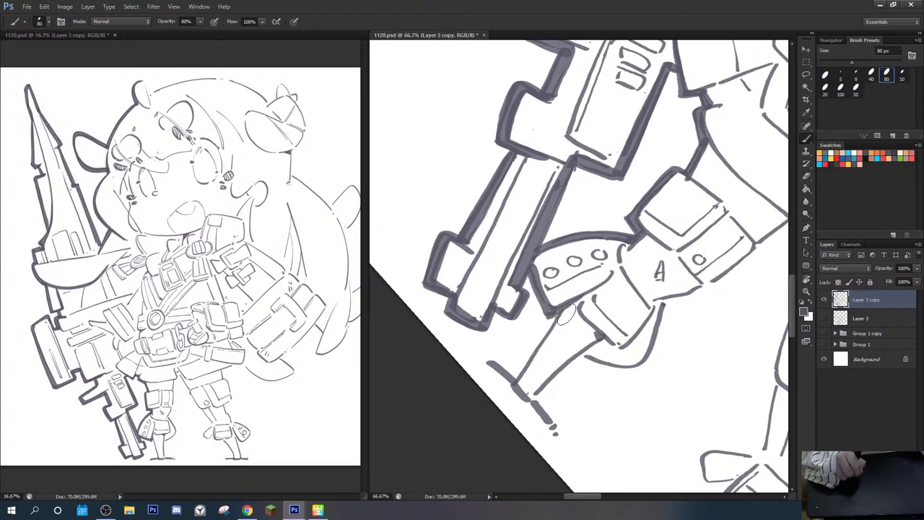
# Step: Thicken both sides of the lower leg between the knee flap and the foot line
pyautogui.moveTo(520, 371); pyautogui.dragTo(564, 309)
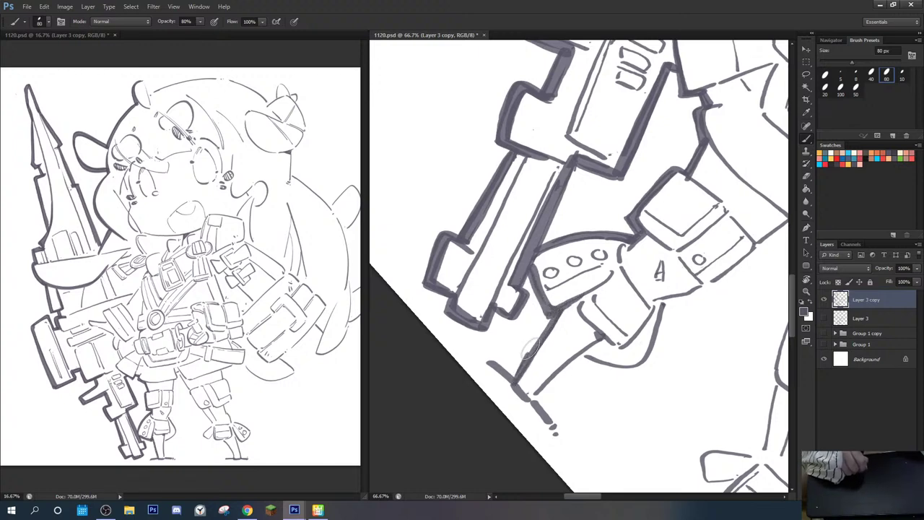
pyautogui.moveTo(532, 348); pyautogui.dragTo(557, 309)
pyautogui.moveTo(534, 399); pyautogui.dragTo(584, 351)
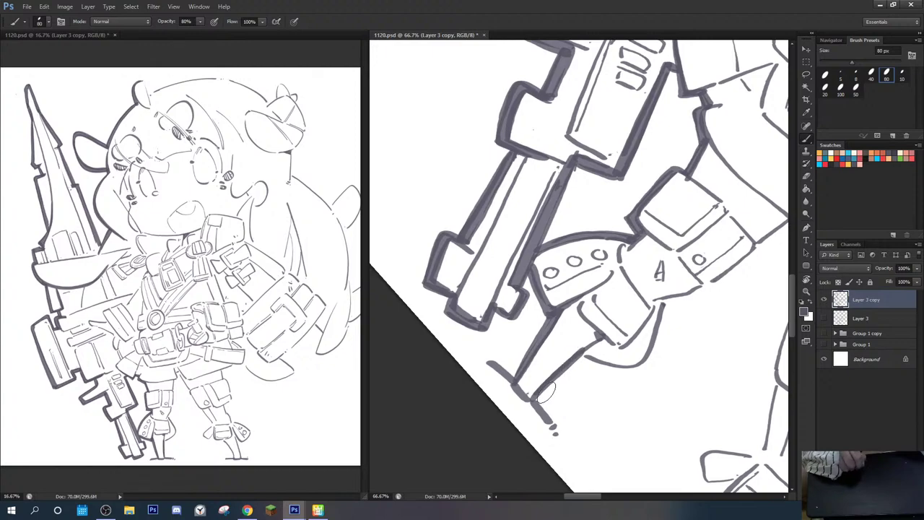
# Step: Redo the lower leg's inner side line and thicken the rounded flap bulging out at the knee
pyautogui.hotkey('ctrl', 'z')
pyautogui.moveTo(534, 402); pyautogui.dragTo(577, 362)
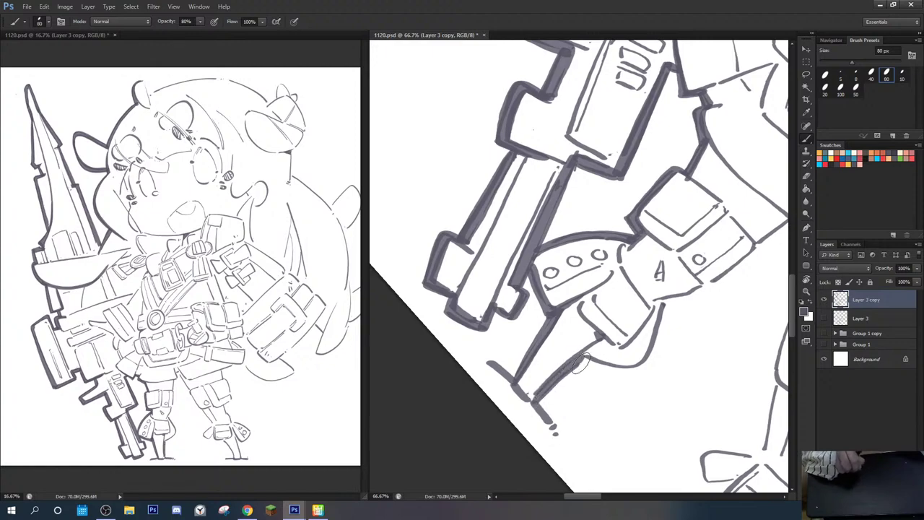
pyautogui.press('r')
pyautogui.moveTo(538, 317)
pyautogui.mouseDown()
pyautogui.moveTo(520, 206)
pyautogui.moveTo(496, 172)
pyautogui.moveTo(488, 342)
pyautogui.moveTo(524, 347)
pyautogui.moveTo(560, 326)
pyautogui.mouseUp()
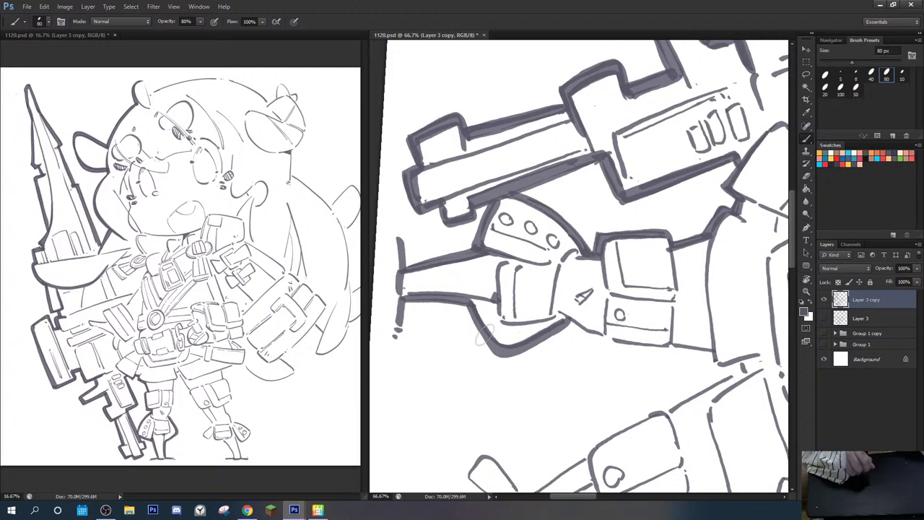
pyautogui.moveTo(503, 356)
pyautogui.mouseDown()
pyautogui.moveTo(567, 323)
pyautogui.moveTo(514, 218)
pyautogui.moveTo(552, 336)
pyautogui.moveTo(539, 308)
pyautogui.moveTo(542, 333)
pyautogui.moveTo(603, 385)
pyautogui.mouseUp()
# Step: Thicken the inner thigh contour from the rounded knee flap past the lower pouch up to the skirt hem
pyautogui.press('r')
pyautogui.press('r')
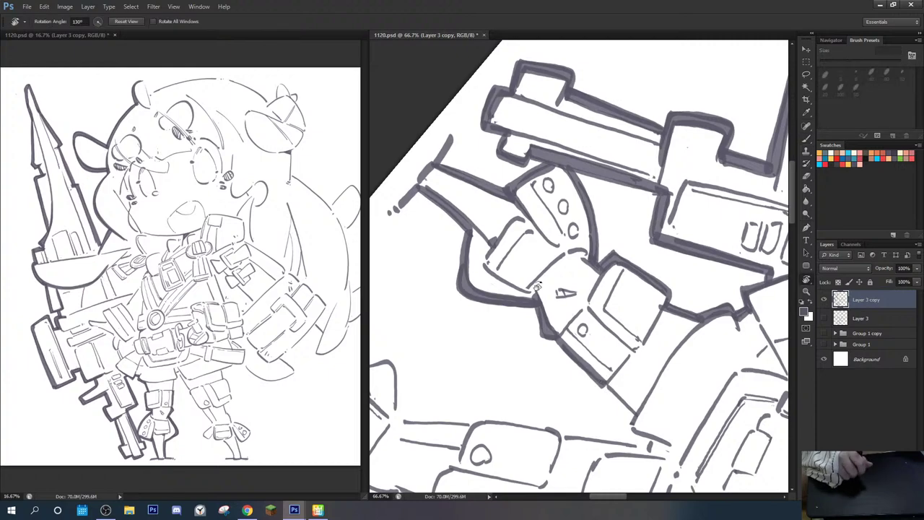
pyautogui.moveTo(568, 332)
pyautogui.mouseDown()
pyautogui.moveTo(514, 277)
pyautogui.moveTo(508, 293)
pyautogui.moveTo(558, 371)
pyautogui.mouseUp()
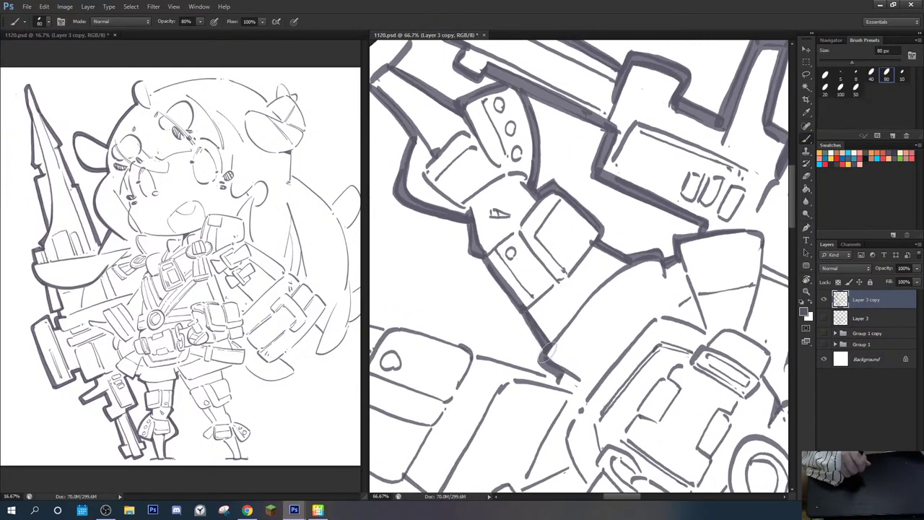
# Step: Thicken the other leg's inner contour from the crotch along the thigh pouch to the knee pad
pyautogui.press('r')
pyautogui.moveTo(526, 293); pyautogui.dragTo(599, 162)
pyautogui.moveTo(599, 162)
pyautogui.mouseDown()
pyautogui.moveTo(511, 224)
pyautogui.moveTo(552, 220)
pyautogui.moveTo(574, 202)
pyautogui.mouseUp()
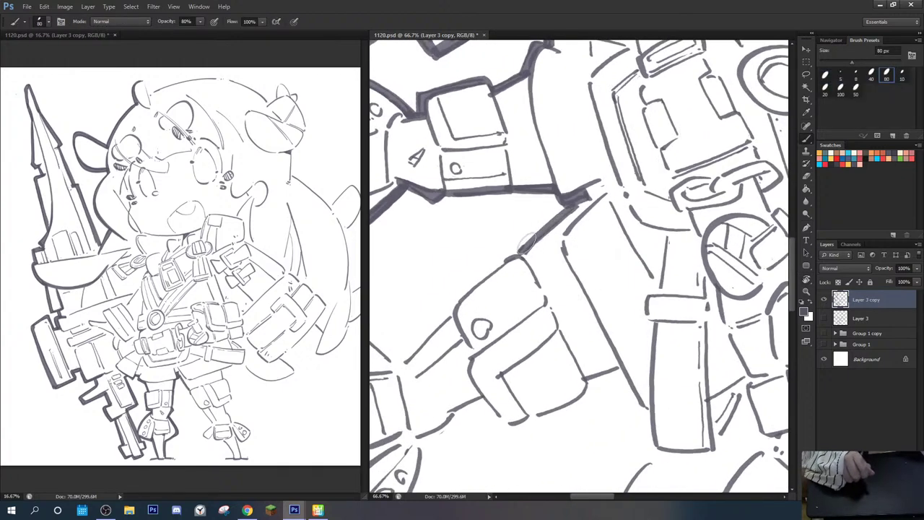
pyautogui.moveTo(526, 245); pyautogui.dragTo(564, 210)
pyautogui.moveTo(445, 320)
pyautogui.mouseDown()
pyautogui.moveTo(575, 188)
pyautogui.moveTo(583, 247)
pyautogui.moveTo(526, 329)
pyautogui.moveTo(592, 386)
pyautogui.mouseUp()
pyautogui.press('r')
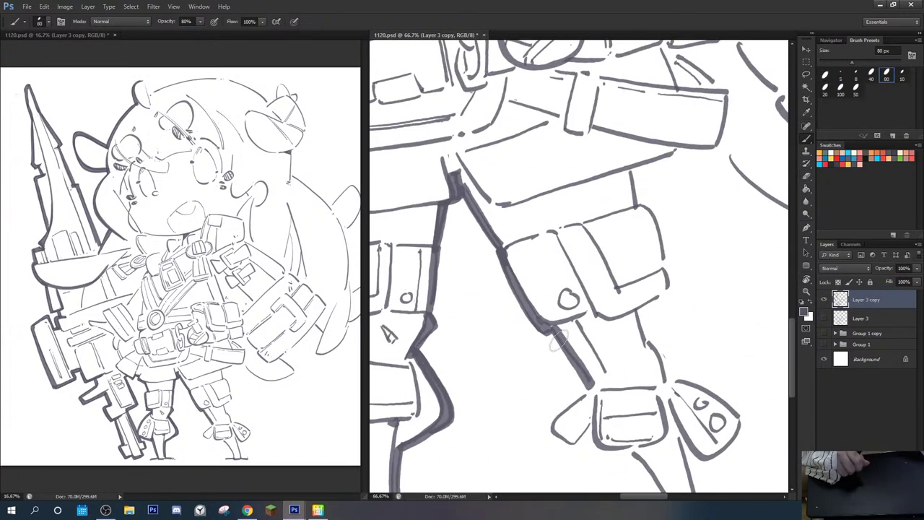
# Step: Thicken the small inner knee flap, the knee pad's underside and both sides of the lower leg down to the foot line
pyautogui.moveTo(558, 340)
pyautogui.mouseDown()
pyautogui.moveTo(587, 393)
pyautogui.moveTo(586, 277)
pyautogui.moveTo(579, 340)
pyautogui.moveTo(590, 285)
pyautogui.mouseUp()
pyautogui.press('e')
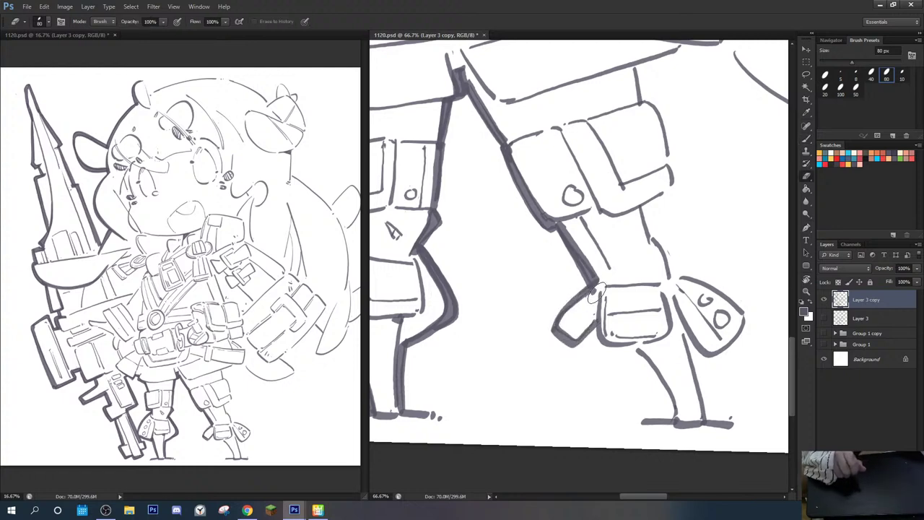
pyautogui.press('b')
pyautogui.moveTo(574, 318)
pyautogui.mouseDown()
pyautogui.moveTo(555, 335)
pyautogui.moveTo(568, 347)
pyautogui.moveTo(591, 324)
pyautogui.moveTo(602, 348)
pyautogui.moveTo(637, 347)
pyautogui.moveTo(595, 334)
pyautogui.moveTo(612, 356)
pyautogui.moveTo(654, 353)
pyautogui.moveTo(640, 357)
pyautogui.moveTo(668, 410)
pyautogui.mouseUp()
pyautogui.moveTo(642, 357); pyautogui.dragTo(664, 417)
pyautogui.moveTo(679, 375); pyautogui.dragTo(593, 269)
pyautogui.moveTo(599, 228); pyautogui.dragTo(626, 314)
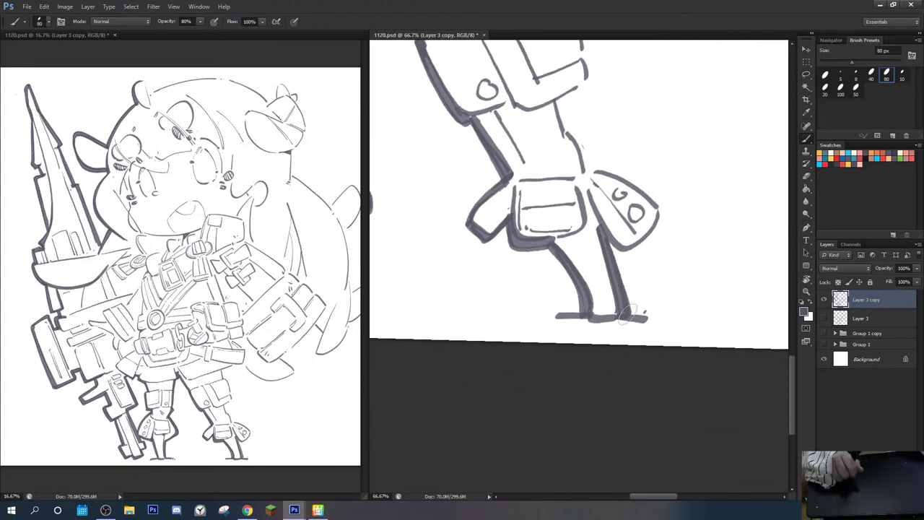
# Step: Thicken the outer leg contour between the thigh pouch and the knee pad
pyautogui.moveTo(601, 188); pyautogui.dragTo(573, 293)
pyautogui.moveTo(529, 204); pyautogui.dragTo(540, 241)
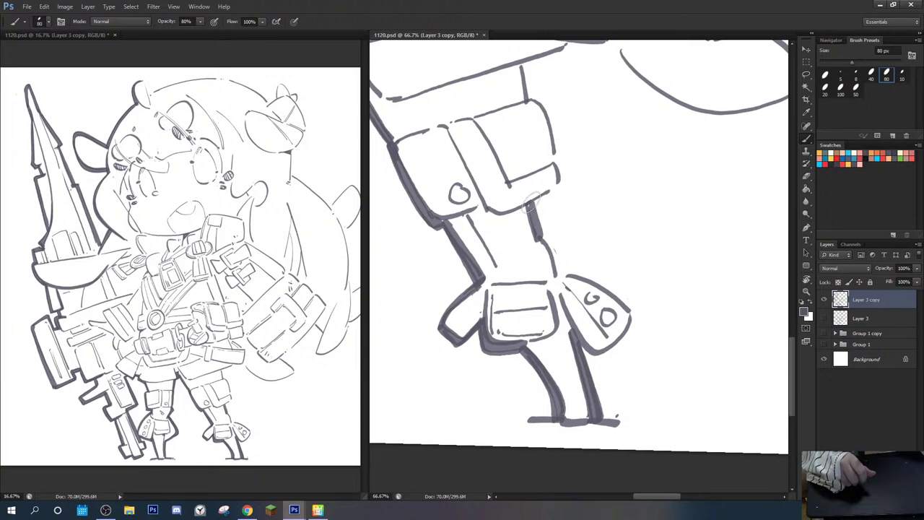
pyautogui.moveTo(528, 192); pyautogui.dragTo(558, 278)
pyautogui.moveTo(546, 238)
pyautogui.mouseDown()
pyautogui.moveTo(558, 277)
pyautogui.moveTo(515, 232)
pyautogui.mouseUp()
# Step: Thicken the lower, outer and upper edges of the flared, dotted knee flap
pyautogui.press('r')
pyautogui.moveTo(535, 200); pyautogui.dragTo(555, 192)
pyautogui.moveTo(540, 285)
pyautogui.mouseDown()
pyautogui.moveTo(550, 297)
pyautogui.moveTo(589, 269)
pyautogui.mouseUp()
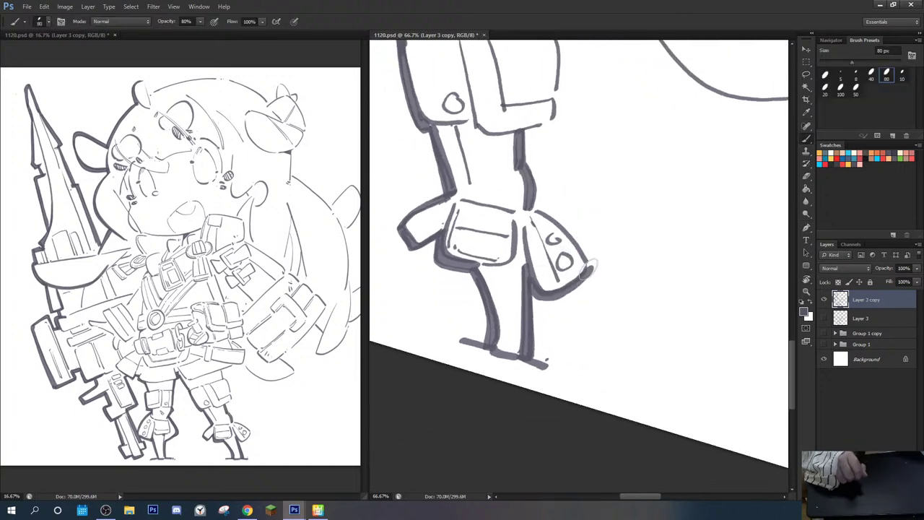
pyautogui.moveTo(534, 203); pyautogui.dragTo(588, 253)
pyautogui.moveTo(535, 204)
pyautogui.mouseDown()
pyautogui.moveTo(576, 225)
pyautogui.moveTo(592, 265)
pyautogui.mouseUp()
pyautogui.moveTo(575, 212); pyautogui.dragTo(577, 320)
# Step: Thicken the short thigh line under the skirt and the outer side of the thigh pouch
pyautogui.press('r')
pyautogui.moveTo(600, 173); pyautogui.dragTo(527, 173)
pyautogui.moveTo(448, 162)
pyautogui.mouseDown()
pyautogui.moveTo(466, 184)
pyautogui.moveTo(459, 169)
pyautogui.moveTo(499, 195)
pyautogui.moveTo(524, 230)
pyautogui.mouseUp()
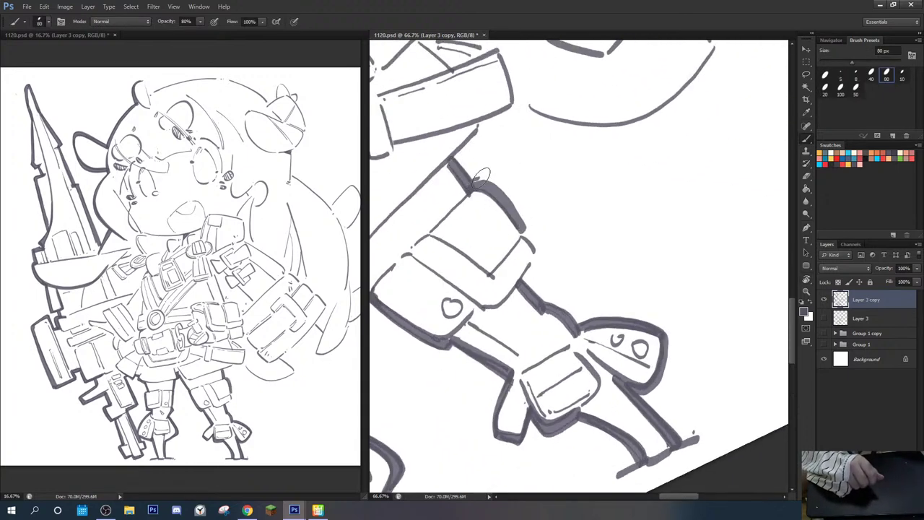
pyautogui.moveTo(481, 175); pyautogui.dragTo(524, 231)
pyautogui.hotkey('ctrl', 'z')
pyautogui.moveTo(470, 188)
pyautogui.mouseDown()
pyautogui.moveTo(496, 188)
pyautogui.moveTo(533, 223)
pyautogui.moveTo(539, 250)
pyautogui.moveTo(527, 277)
pyautogui.mouseUp()
pyautogui.moveTo(530, 229)
pyautogui.mouseDown()
pyautogui.moveTo(522, 283)
pyautogui.moveTo(553, 315)
pyautogui.mouseUp()
# Step: Thicken the outer end of the long strapped hip pouch and the short edge above its corner
pyautogui.press('space')
pyautogui.moveTo(480, 257)
pyautogui.mouseDown()
pyautogui.moveTo(514, 221)
pyautogui.moveTo(486, 255)
pyautogui.mouseUp()
pyautogui.press('r')
pyautogui.moveTo(520, 219); pyautogui.dragTo(596, 192)
pyautogui.press('space')
pyautogui.moveTo(595, 192)
pyautogui.mouseDown()
pyautogui.moveTo(506, 230)
pyautogui.moveTo(557, 212)
pyautogui.moveTo(532, 236)
pyautogui.moveTo(570, 204)
pyautogui.mouseUp()
pyautogui.moveTo(554, 148)
pyautogui.mouseDown()
pyautogui.moveTo(570, 202)
pyautogui.moveTo(575, 191)
pyautogui.mouseUp()
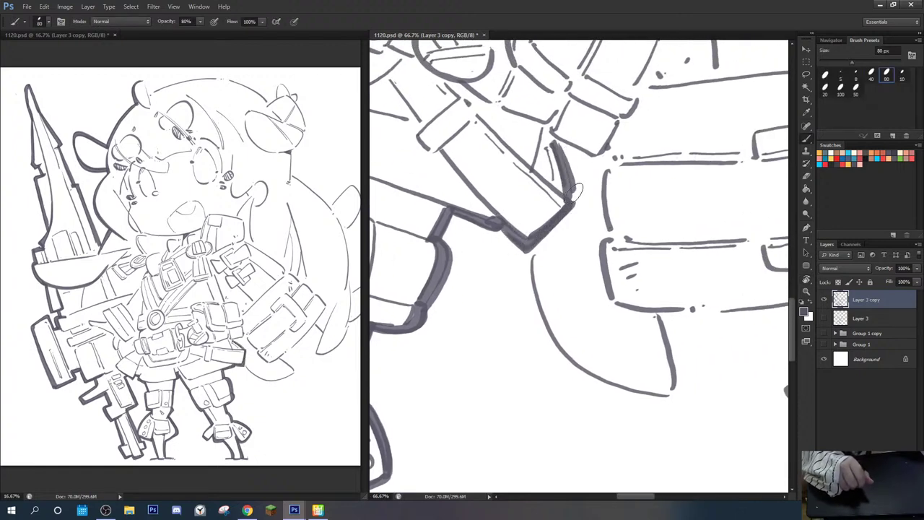
# Step: Thicken the outer curve of the hair tip hanging below the sleeve, from the hip pouch to the point
pyautogui.moveTo(562, 241); pyautogui.dragTo(507, 196)
pyautogui.press('r')
pyautogui.moveTo(506, 196)
pyautogui.mouseDown()
pyautogui.moveTo(508, 149)
pyautogui.moveTo(529, 137)
pyautogui.mouseUp()
pyautogui.moveTo(512, 173)
pyautogui.mouseDown()
pyautogui.moveTo(497, 231)
pyautogui.moveTo(515, 298)
pyautogui.moveTo(563, 354)
pyautogui.mouseUp()
pyautogui.hotkey('ctrl', 'z')
pyautogui.moveTo(509, 169)
pyautogui.mouseDown()
pyautogui.moveTo(484, 253)
pyautogui.moveTo(518, 322)
pyautogui.moveTo(576, 358)
pyautogui.mouseUp()
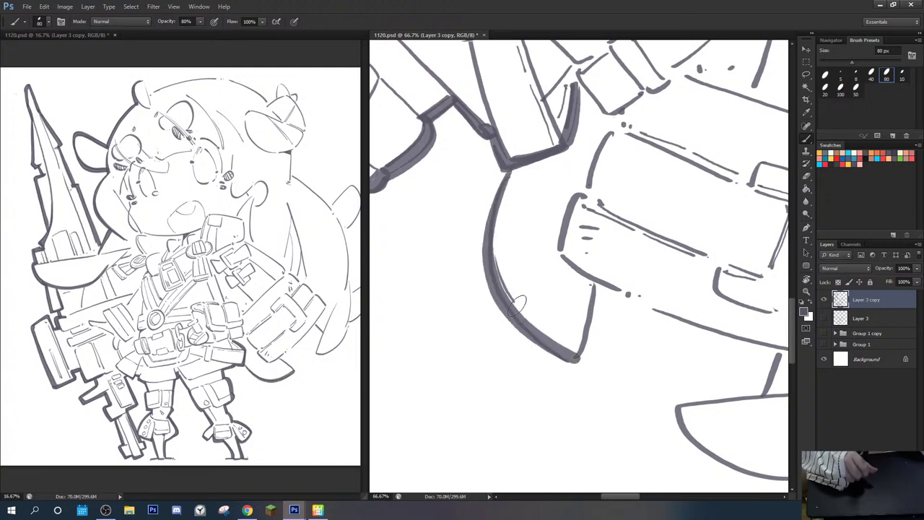
pyautogui.moveTo(517, 306); pyautogui.dragTo(557, 336)
pyautogui.hotkey('ctrl', 'z')
pyautogui.moveTo(509, 311); pyautogui.dragTo(576, 356)
# Step: Thicken the hair tip's short side from its point back to the sleeve
pyautogui.press('r')
pyautogui.moveTo(476, 264)
pyautogui.mouseDown()
pyautogui.moveTo(479, 241)
pyautogui.moveTo(623, 165)
pyautogui.mouseUp()
pyautogui.moveTo(496, 218)
pyautogui.mouseDown()
pyautogui.moveTo(556, 274)
pyautogui.moveTo(525, 261)
pyautogui.moveTo(559, 268)
pyautogui.mouseUp()
pyautogui.press('space')
pyautogui.moveTo(521, 292); pyautogui.dragTo(551, 205)
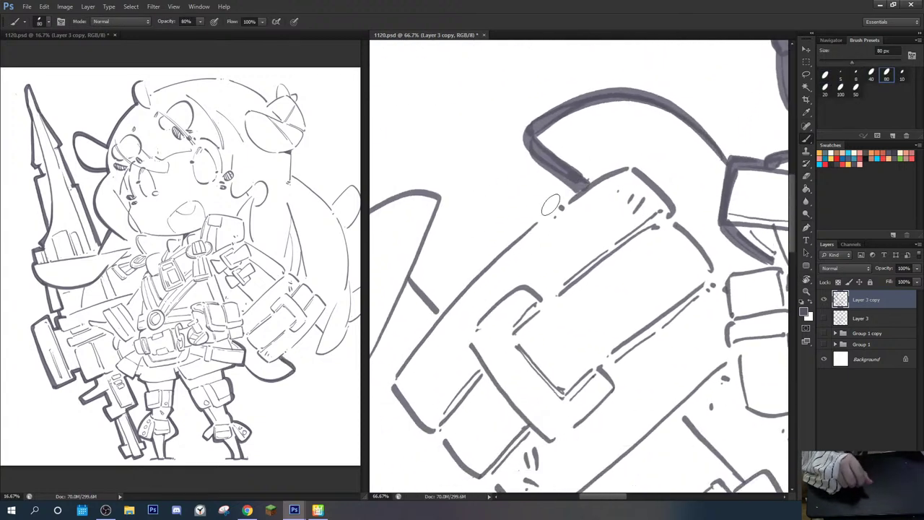
# Step: Thicken the sleeve's lower edge, its corners and the short hair line meeting the cuff
pyautogui.moveTo(446, 309)
pyautogui.mouseDown()
pyautogui.moveTo(498, 249)
pyautogui.moveTo(599, 175)
pyautogui.moveTo(650, 198)
pyautogui.mouseUp()
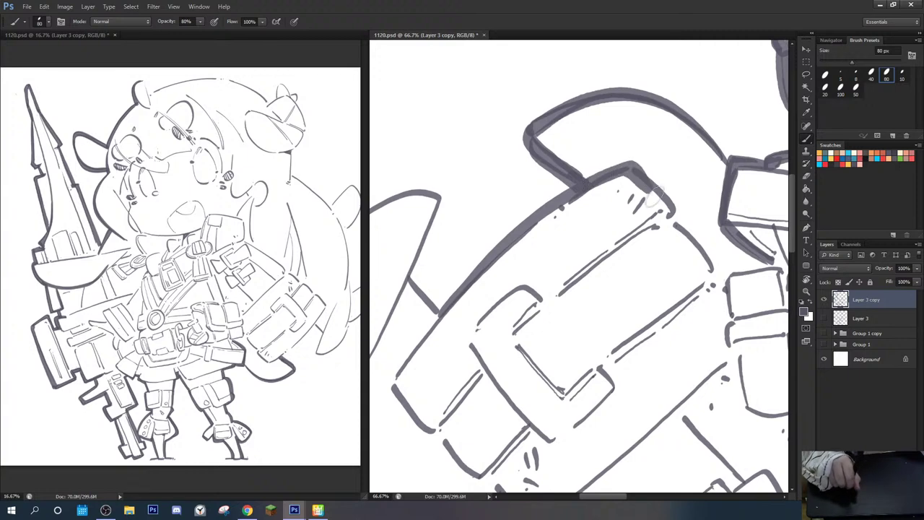
pyautogui.moveTo(486, 262); pyautogui.dragTo(567, 186)
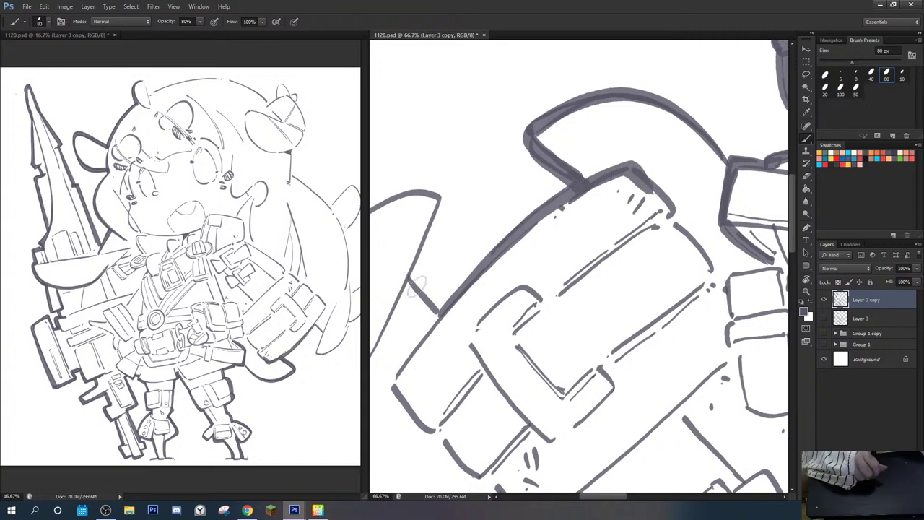
pyautogui.moveTo(408, 274); pyautogui.dragTo(444, 316)
pyautogui.moveTo(407, 366)
pyautogui.mouseDown()
pyautogui.moveTo(444, 290)
pyautogui.moveTo(466, 356)
pyautogui.mouseUp()
pyautogui.press('r')
pyautogui.moveTo(428, 301)
pyautogui.mouseDown()
pyautogui.moveTo(474, 238)
pyautogui.moveTo(538, 238)
pyautogui.moveTo(538, 115)
pyautogui.moveTo(573, 197)
pyautogui.mouseUp()
pyautogui.moveTo(550, 119); pyautogui.dragTo(574, 193)
# Step: Thicken both sides of the lower pointed lock of the back hair
pyautogui.moveTo(506, 142)
pyautogui.mouseDown()
pyautogui.moveTo(492, 249)
pyautogui.moveTo(509, 296)
pyautogui.mouseUp()
pyautogui.moveTo(484, 238)
pyautogui.mouseDown()
pyautogui.moveTo(510, 297)
pyautogui.moveTo(482, 190)
pyautogui.moveTo(583, 335)
pyautogui.mouseUp()
pyautogui.press('space')
pyautogui.press('r')
pyautogui.moveTo(527, 228)
pyautogui.mouseDown()
pyautogui.moveTo(486, 227)
pyautogui.moveTo(457, 247)
pyautogui.moveTo(520, 328)
pyautogui.moveTo(592, 345)
pyautogui.mouseUp()
pyautogui.press('b')
pyautogui.moveTo(562, 251); pyautogui.dragTo(591, 344)
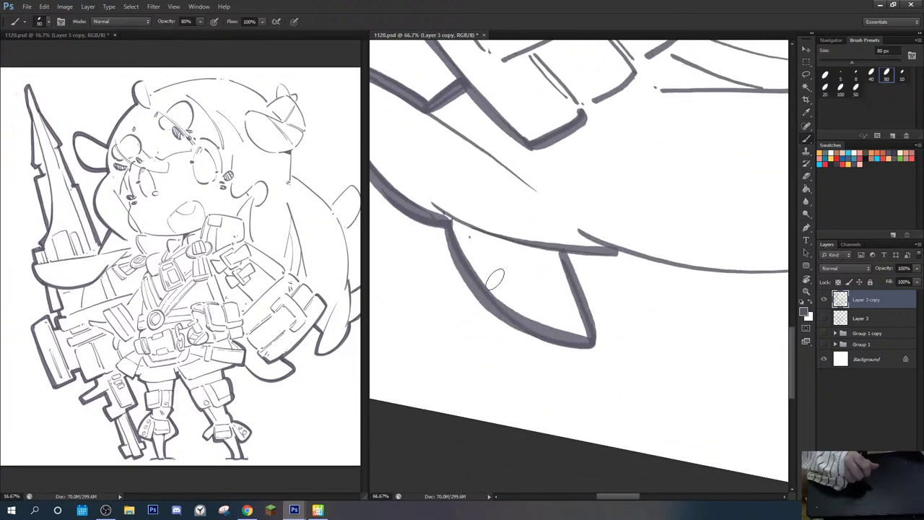
pyautogui.moveTo(519, 314); pyautogui.dragTo(596, 344)
# Step: Thicken the back hair's outer curve and its protruding lock, adding two small accent marks near the lock's tip
pyautogui.press('r')
pyautogui.moveTo(447, 231)
pyautogui.mouseDown()
pyautogui.moveTo(491, 303)
pyautogui.moveTo(547, 329)
pyautogui.moveTo(488, 399)
pyautogui.mouseUp()
pyautogui.press('r')
pyautogui.moveTo(485, 271)
pyautogui.mouseDown()
pyautogui.moveTo(486, 237)
pyautogui.moveTo(608, 198)
pyautogui.mouseUp()
pyautogui.moveTo(580, 198); pyautogui.dragTo(520, 154)
pyautogui.moveTo(497, 84)
pyautogui.mouseDown()
pyautogui.moveTo(510, 199)
pyautogui.moveTo(556, 320)
pyautogui.moveTo(524, 236)
pyautogui.moveTo(517, 173)
pyautogui.moveTo(485, 303)
pyautogui.moveTo(541, 372)
pyautogui.moveTo(558, 372)
pyautogui.moveTo(601, 282)
pyautogui.mouseUp()
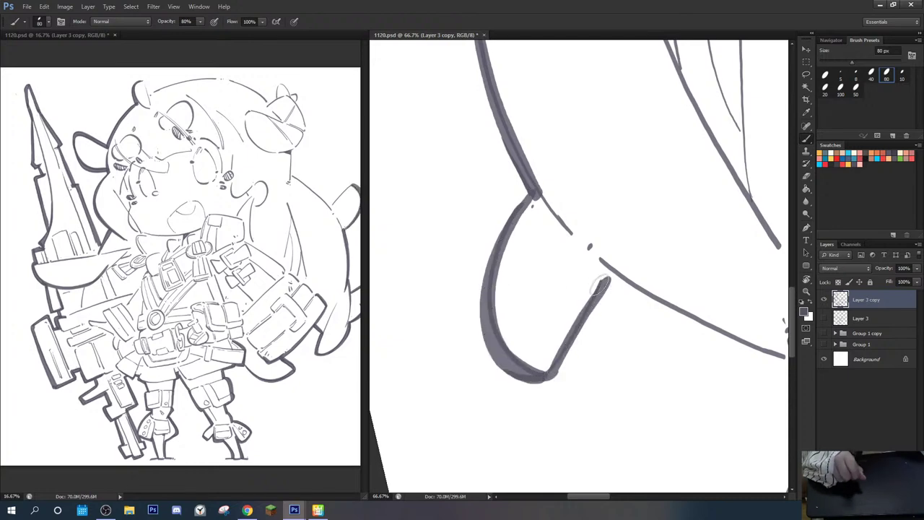
pyautogui.moveTo(506, 252)
pyautogui.mouseDown()
pyautogui.moveTo(489, 341)
pyautogui.moveTo(519, 344)
pyautogui.mouseUp()
pyautogui.moveTo(534, 339); pyautogui.dragTo(530, 345)
# Step: Thicken the back hair contour from the protruding lock up to where it meets the hair bun
pyautogui.press('r')
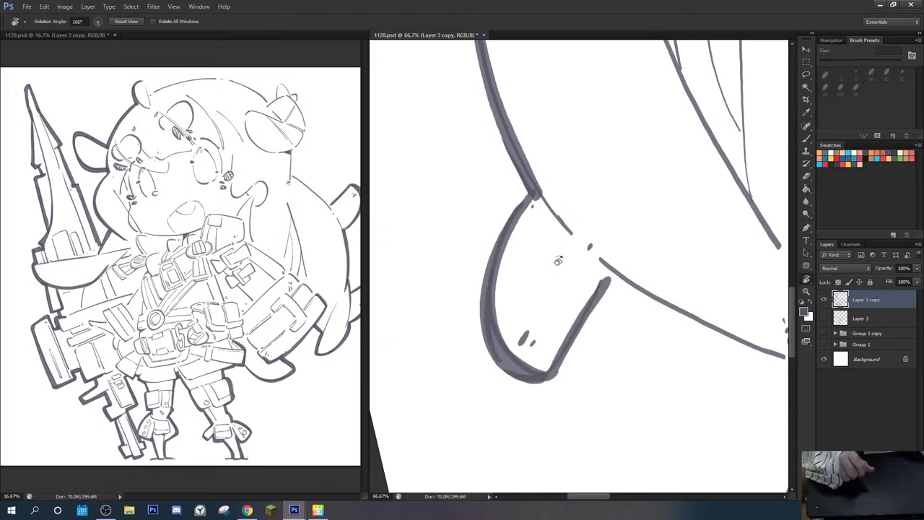
pyautogui.moveTo(559, 262)
pyautogui.mouseDown()
pyautogui.moveTo(613, 231)
pyautogui.moveTo(460, 252)
pyautogui.mouseUp()
pyautogui.moveTo(488, 281)
pyautogui.mouseDown()
pyautogui.moveTo(505, 324)
pyautogui.moveTo(615, 433)
pyautogui.moveTo(525, 357)
pyautogui.moveTo(615, 433)
pyautogui.moveTo(544, 203)
pyautogui.mouseUp()
pyautogui.press('r')
pyautogui.moveTo(544, 203)
pyautogui.mouseDown()
pyautogui.moveTo(515, 257)
pyautogui.moveTo(596, 324)
pyautogui.mouseUp()
pyautogui.moveTo(518, 260)
pyautogui.mouseDown()
pyautogui.moveTo(541, 295)
pyautogui.moveTo(589, 327)
pyautogui.mouseUp()
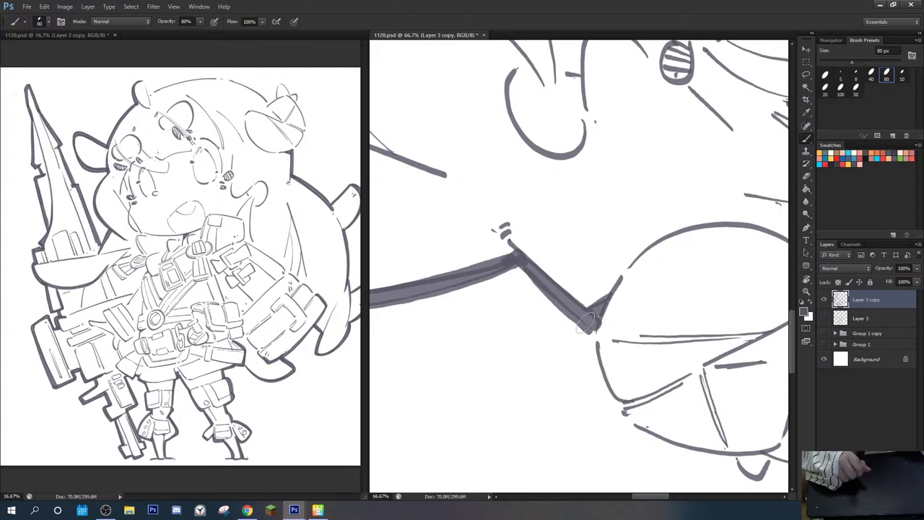
pyautogui.press('r')
pyautogui.moveTo(505, 224); pyautogui.dragTo(530, 355)
pyautogui.moveTo(544, 444); pyautogui.dragTo(523, 211)
# Step: Thicken the thin gaps between the inner hair strands and the adjoining sleeve edge
pyautogui.press('b')
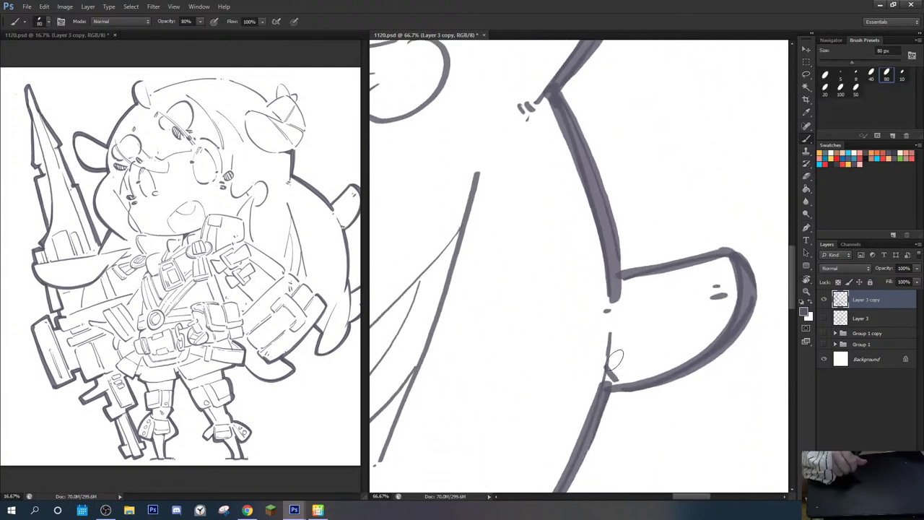
pyautogui.moveTo(606, 168); pyautogui.dragTo(633, 286)
pyautogui.moveTo(580, 335); pyautogui.dragTo(709, 89)
pyautogui.press('r')
pyautogui.moveTo(532, 165); pyautogui.dragTo(550, 159)
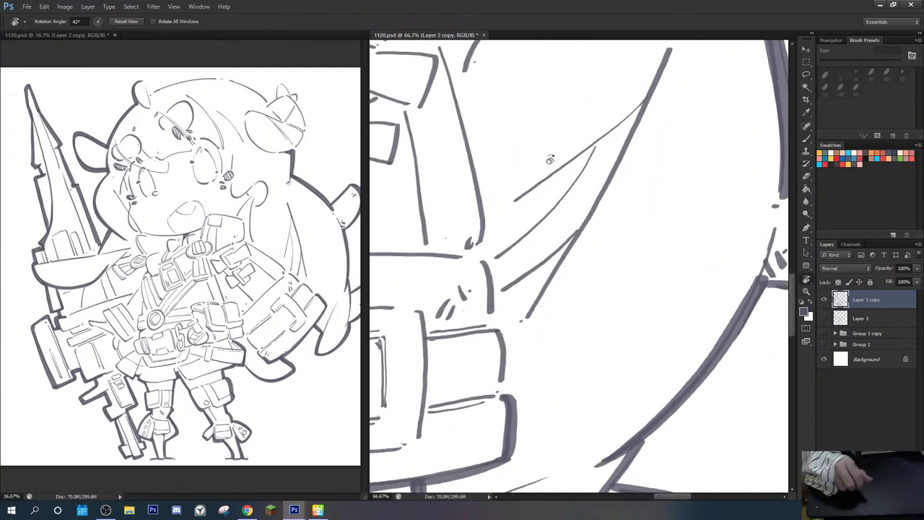
pyautogui.press('b')
pyautogui.moveTo(498, 210)
pyautogui.mouseDown()
pyautogui.moveTo(610, 134)
pyautogui.moveTo(498, 254)
pyautogui.mouseUp()
pyautogui.moveTo(489, 215); pyautogui.dragTo(474, 244)
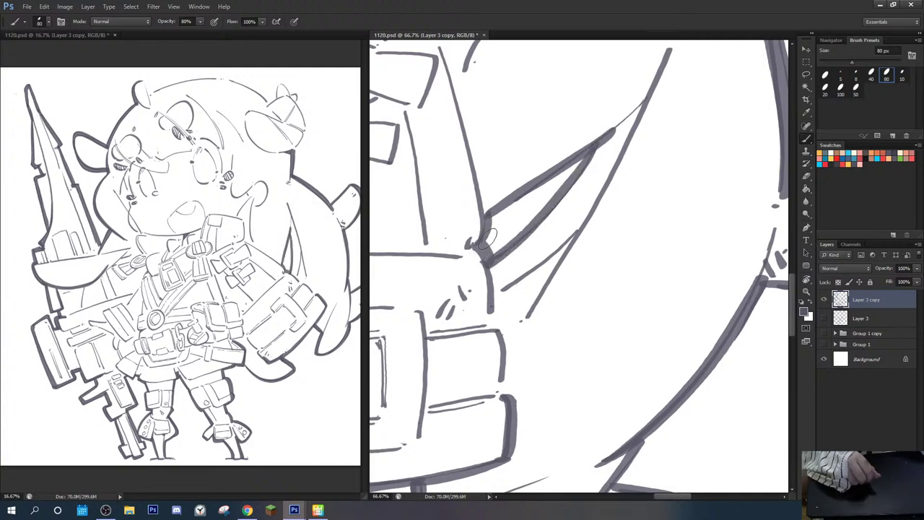
pyautogui.moveTo(518, 281)
pyautogui.mouseDown()
pyautogui.moveTo(567, 241)
pyautogui.moveTo(505, 336)
pyautogui.mouseUp()
pyautogui.moveTo(493, 296); pyautogui.dragTo(505, 334)
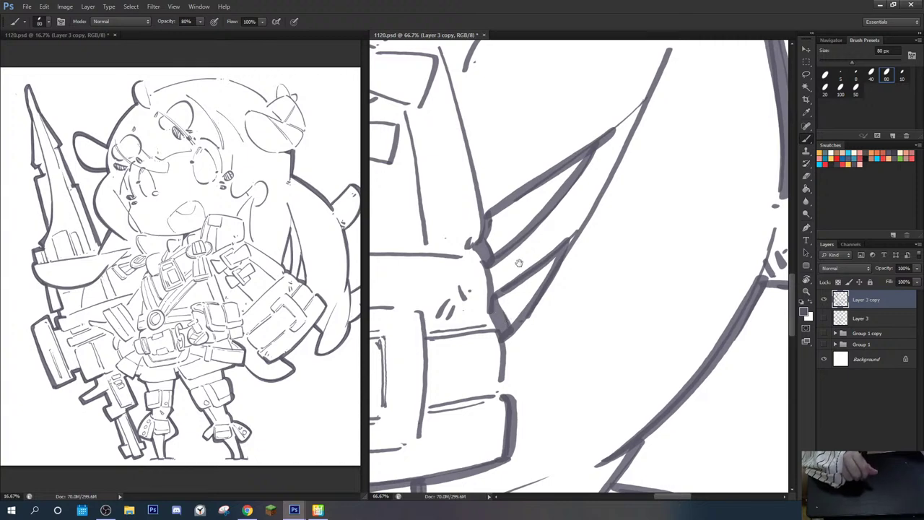
# Step: Thicken the upper sleeve contour running from the shoulder down to the hair strands
pyautogui.moveTo(518, 262); pyautogui.dragTo(503, 417)
pyautogui.moveTo(424, 202); pyautogui.dragTo(472, 366)
pyautogui.press('r')
pyautogui.moveTo(566, 196); pyautogui.dragTo(547, 197)
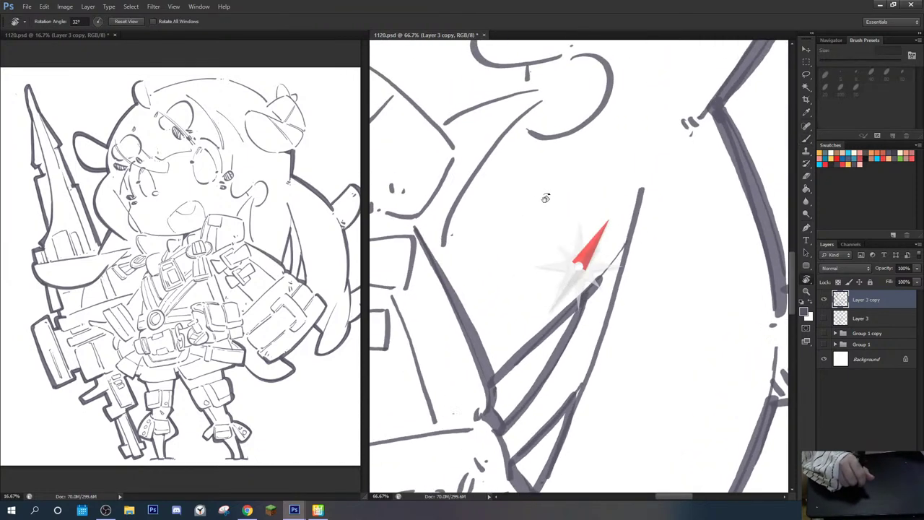
# Step: Thicken the outer arc of the hair bun above the back hair
pyautogui.moveTo(635, 72)
pyautogui.mouseDown()
pyautogui.moveTo(561, 221)
pyautogui.moveTo(431, 362)
pyautogui.mouseUp()
pyautogui.moveTo(469, 217)
pyautogui.mouseDown()
pyautogui.moveTo(534, 173)
pyautogui.moveTo(645, 186)
pyautogui.moveTo(659, 200)
pyautogui.mouseUp()
pyautogui.moveTo(626, 144); pyautogui.dragTo(511, 215)
pyautogui.press('b')
pyautogui.moveTo(519, 132)
pyautogui.mouseDown()
pyautogui.moveTo(482, 182)
pyautogui.moveTo(468, 287)
pyautogui.moveTo(516, 317)
pyautogui.mouseUp()
pyautogui.moveTo(465, 242)
pyautogui.mouseDown()
pyautogui.moveTo(503, 318)
pyautogui.moveTo(549, 333)
pyautogui.moveTo(646, 336)
pyautogui.moveTo(570, 303)
pyautogui.mouseUp()
# Step: Thicken the rest of the bun's outer edge, its two small pointed tips and the edge leading to the head
pyautogui.press('r')
pyautogui.press('b')
pyautogui.moveTo(496, 237)
pyautogui.mouseDown()
pyautogui.moveTo(506, 292)
pyautogui.moveTo(543, 354)
pyautogui.mouseUp()
pyautogui.hotkey('ctrl', 'z')
pyautogui.moveTo(490, 254)
pyautogui.mouseDown()
pyautogui.moveTo(546, 384)
pyautogui.moveTo(566, 383)
pyautogui.moveTo(619, 418)
pyautogui.moveTo(622, 361)
pyautogui.moveTo(659, 328)
pyautogui.mouseUp()
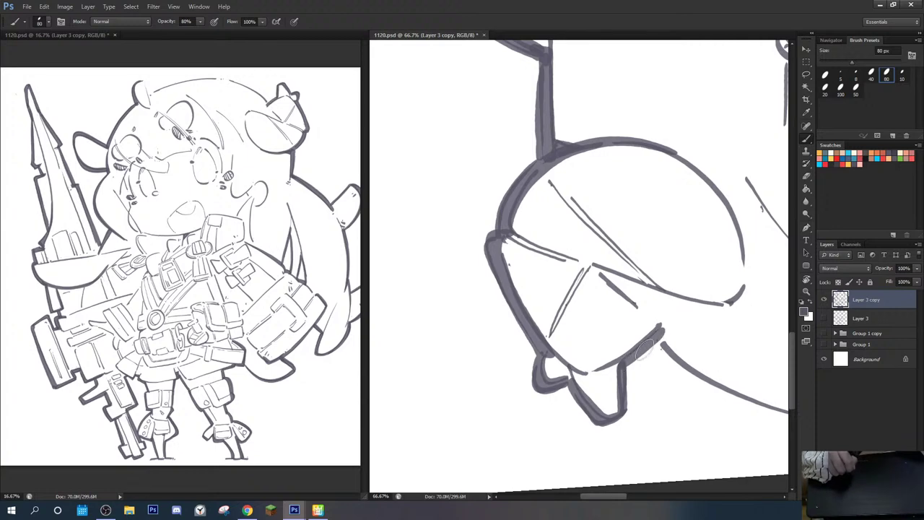
pyautogui.moveTo(624, 365); pyautogui.dragTo(665, 334)
pyautogui.press('space')
pyautogui.moveTo(665, 330); pyautogui.dragTo(519, 231)
pyautogui.moveTo(517, 199); pyautogui.dragTo(578, 154)
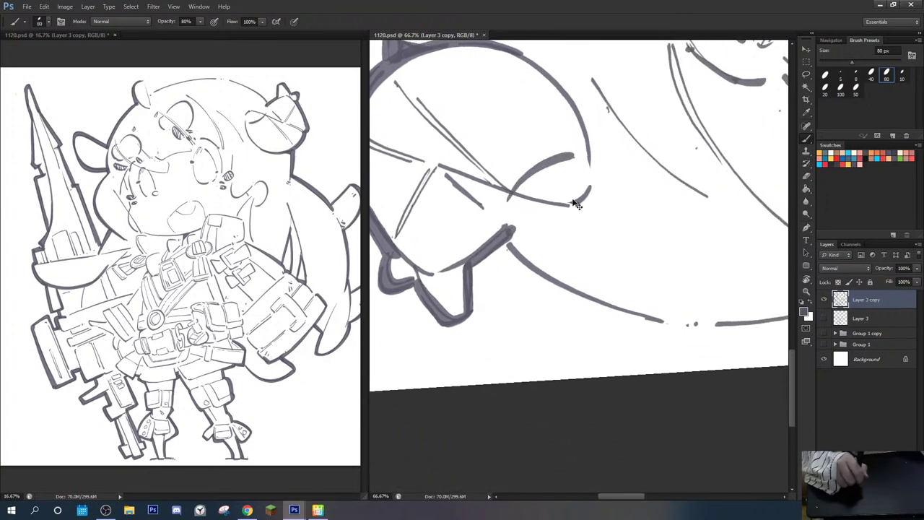
pyautogui.hotkey('ctrl', 'z')
# Step: Thicken the long curve of the head's crown starting from the hair bun
pyautogui.press('r')
pyautogui.moveTo(516, 223); pyautogui.dragTo(587, 233)
pyautogui.moveTo(532, 130)
pyautogui.mouseDown()
pyautogui.moveTo(485, 132)
pyautogui.moveTo(498, 231)
pyautogui.moveTo(556, 336)
pyautogui.moveTo(642, 403)
pyautogui.moveTo(736, 451)
pyautogui.mouseUp()
pyautogui.press('b')
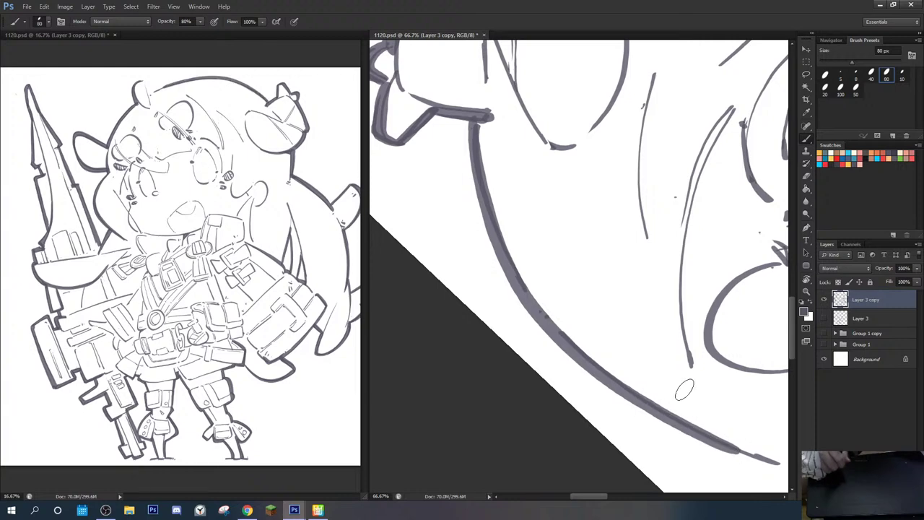
pyautogui.moveTo(493, 247)
pyautogui.mouseDown()
pyautogui.moveTo(552, 345)
pyautogui.moveTo(692, 432)
pyautogui.mouseUp()
pyautogui.hotkey('ctrl', 'z')
pyautogui.moveTo(501, 262)
pyautogui.mouseDown()
pyautogui.moveTo(521, 309)
pyautogui.moveTo(592, 382)
pyautogui.moveTo(700, 437)
pyautogui.mouseUp()
# Step: Continue the thick crown contour down to the base of the small rounded horn
pyautogui.press('r')
pyautogui.moveTo(557, 283)
pyautogui.mouseDown()
pyautogui.moveTo(569, 261)
pyautogui.moveTo(577, 187)
pyautogui.moveTo(571, 63)
pyautogui.mouseUp()
pyautogui.press('b')
pyautogui.moveTo(440, 144); pyautogui.dragTo(432, 251)
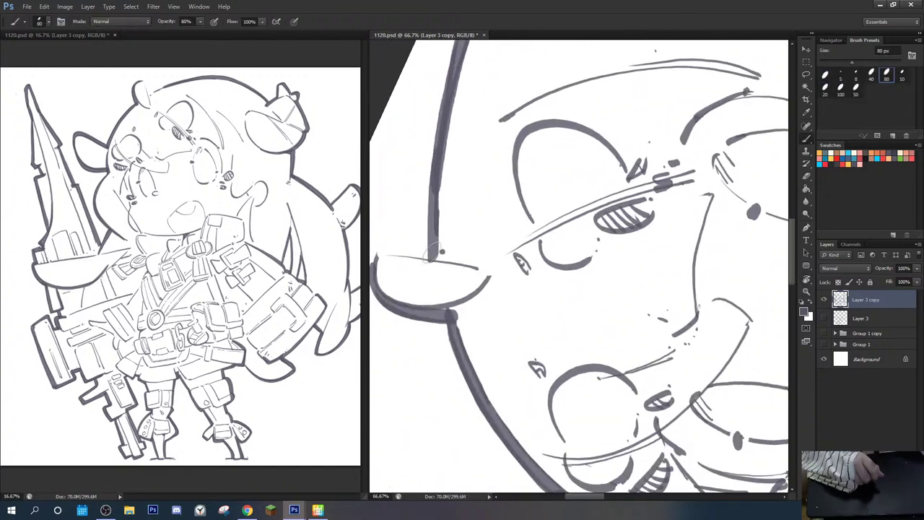
pyautogui.moveTo(428, 210); pyautogui.dragTo(427, 258)
pyautogui.press('e')
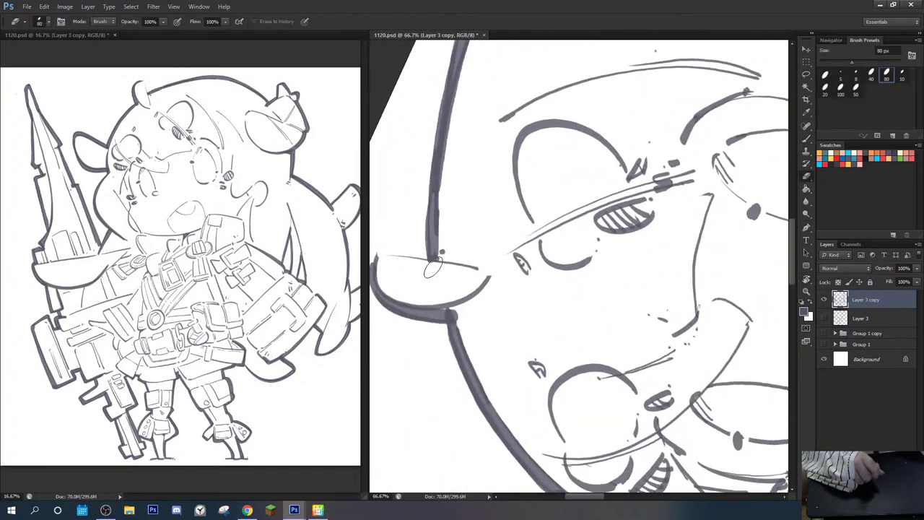
# Step: Thicken the small rounded horn's tip, its crown-side edge and the line running into its base
pyautogui.press('r')
pyautogui.moveTo(400, 211); pyautogui.dragTo(447, 163)
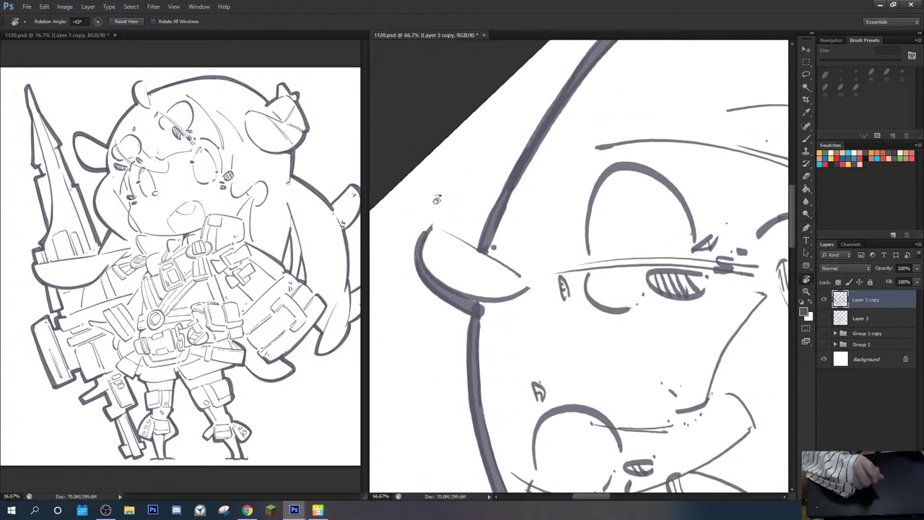
pyautogui.moveTo(437, 198); pyautogui.dragTo(469, 169)
pyautogui.press('b')
pyautogui.moveTo(425, 215)
pyautogui.mouseDown()
pyautogui.moveTo(442, 186)
pyautogui.moveTo(472, 225)
pyautogui.mouseUp()
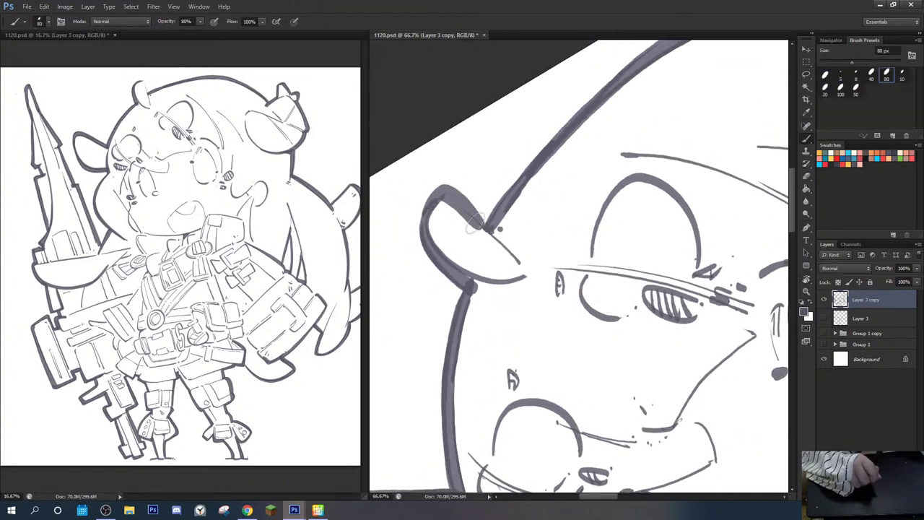
pyautogui.hotkey('ctrl', 'z')
pyautogui.moveTo(435, 202); pyautogui.dragTo(478, 224)
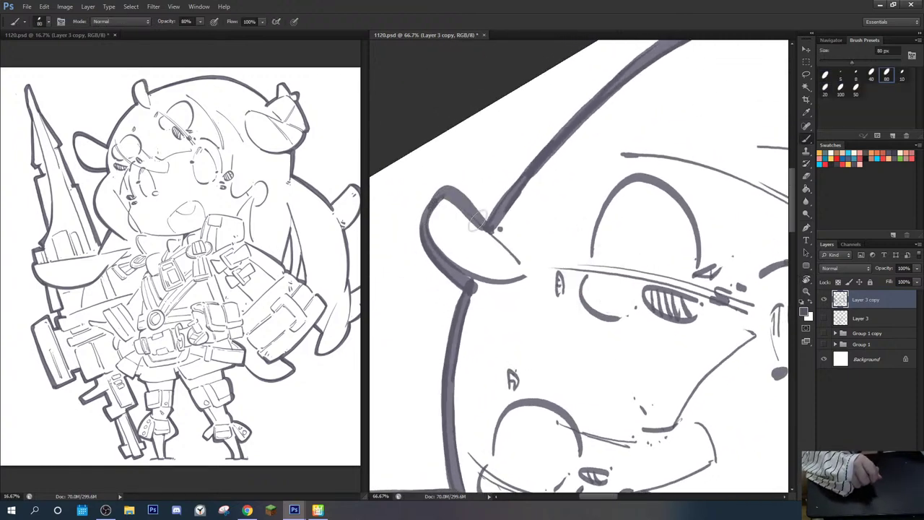
pyautogui.moveTo(428, 208); pyautogui.dragTo(482, 226)
pyautogui.press('e')
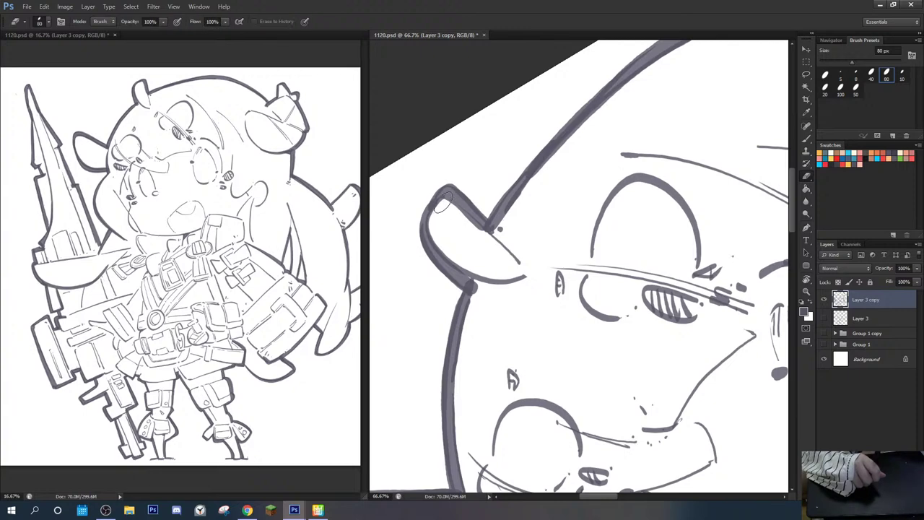
pyautogui.press('b')
pyautogui.moveTo(489, 221); pyautogui.dragTo(519, 257)
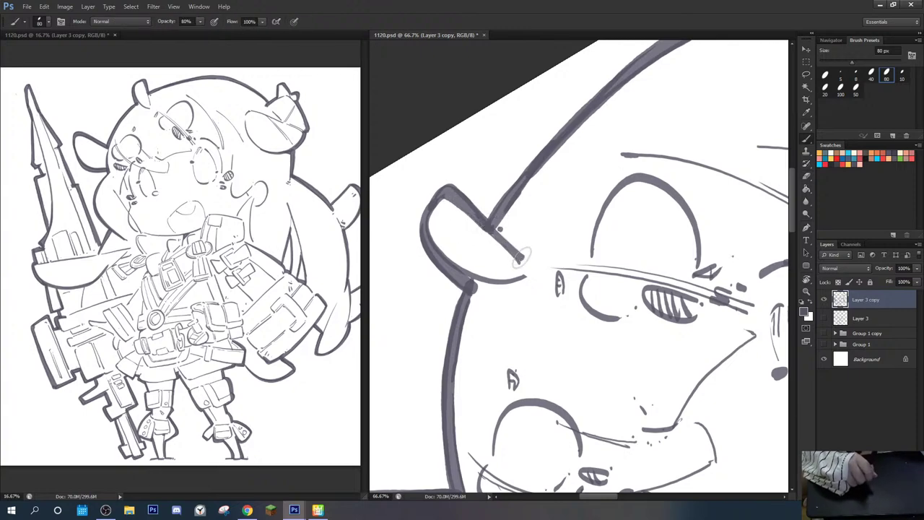
# Step: Thicken the slanted hair strand line beside the cheek, near the smaller eye
pyautogui.moveTo(673, 244); pyautogui.dragTo(555, 313)
pyautogui.moveTo(667, 311); pyautogui.dragTo(511, 164)
pyautogui.press('r')
pyautogui.moveTo(624, 188); pyautogui.dragTo(652, 215)
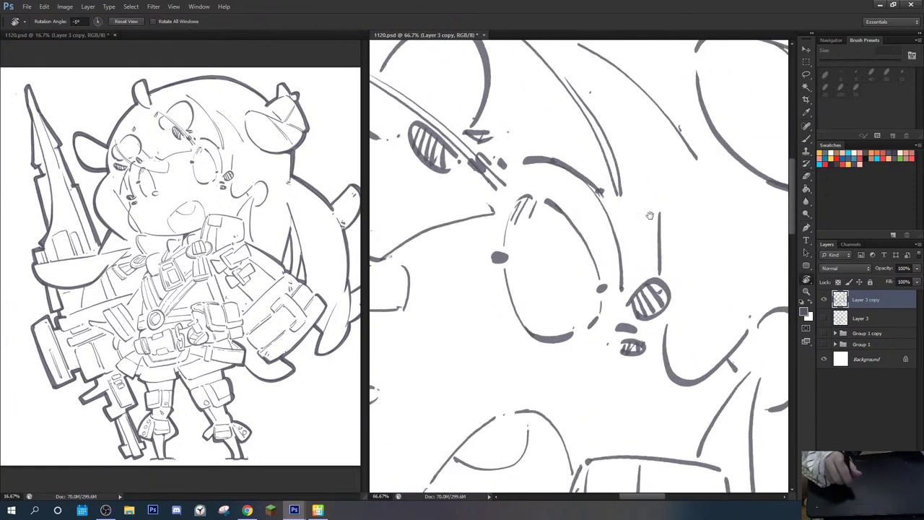
pyautogui.moveTo(668, 301); pyautogui.dragTo(508, 158)
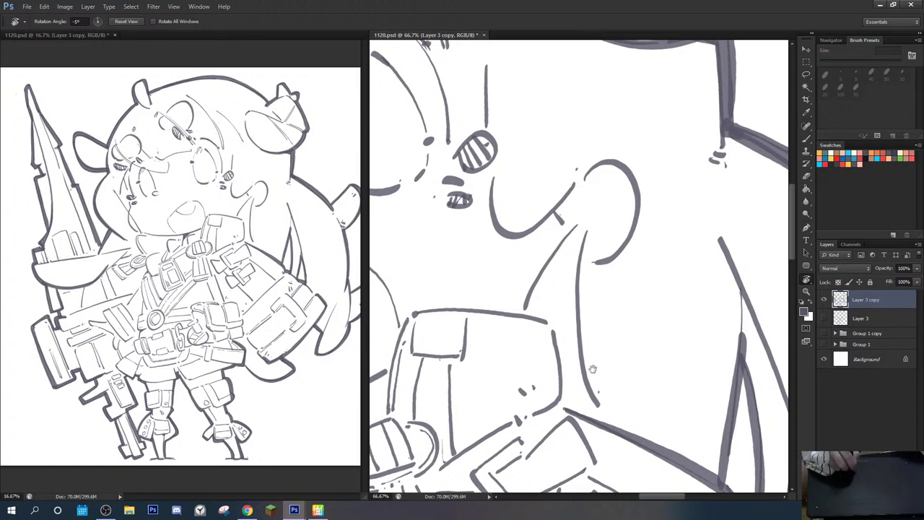
pyautogui.moveTo(592, 369); pyautogui.dragTo(395, 100)
pyautogui.click(130, 22)
pyautogui.moveTo(612, 234); pyautogui.dragTo(783, 209)
pyautogui.moveTo(451, 216); pyautogui.dragTo(600, 308)
pyautogui.moveTo(513, 155); pyautogui.dragTo(555, 335)
pyautogui.press('b')
pyautogui.moveTo(448, 197); pyautogui.dragTo(509, 287)
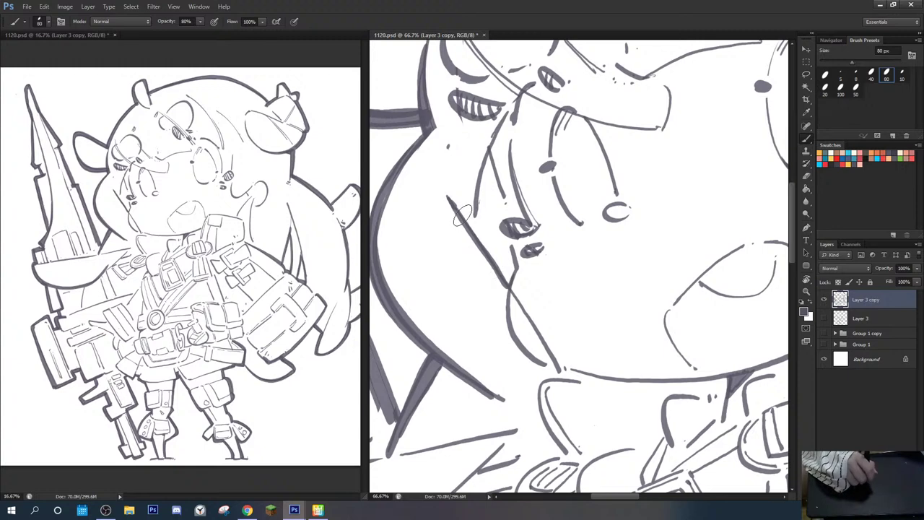
pyautogui.hotkey('ctrl', 'z')
pyautogui.moveTo(448, 199); pyautogui.dragTo(508, 286)
# Step: Clean up the thin hair strand line just below the striped oval near the cheek with the Eraser
pyautogui.moveTo(510, 199); pyautogui.dragTo(462, 313)
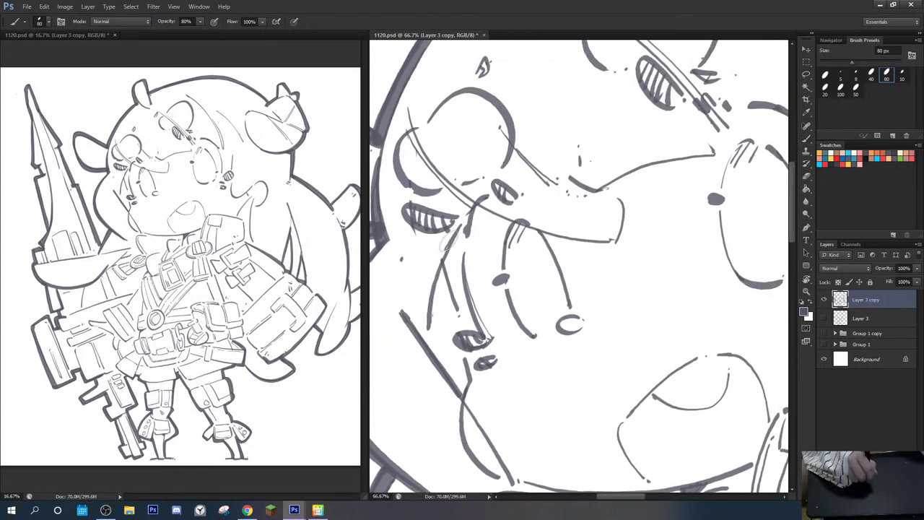
pyautogui.press('e')
pyautogui.moveTo(455, 230)
pyautogui.mouseDown()
pyautogui.moveTo(425, 313)
pyautogui.moveTo(428, 350)
pyautogui.mouseUp()
pyautogui.press('b')
pyautogui.press('e')
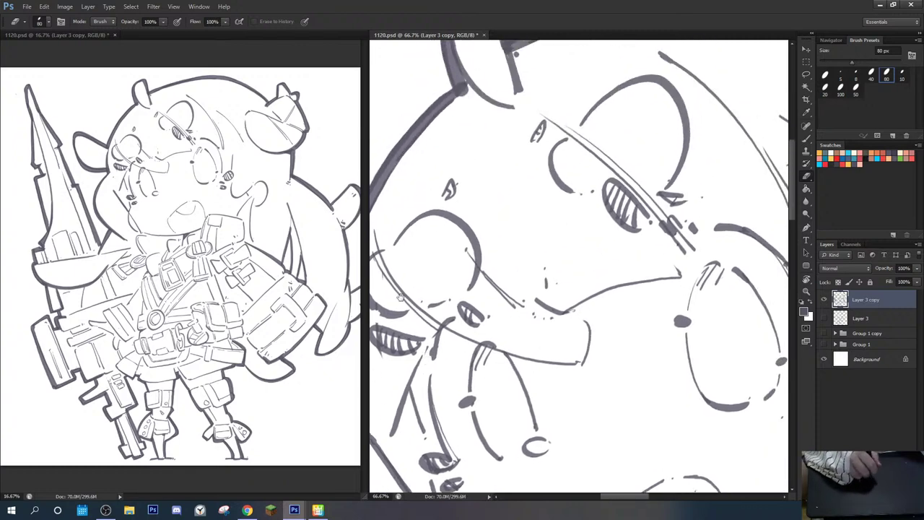
pyautogui.moveTo(377, 292); pyautogui.dragTo(464, 252)
pyautogui.press('b')
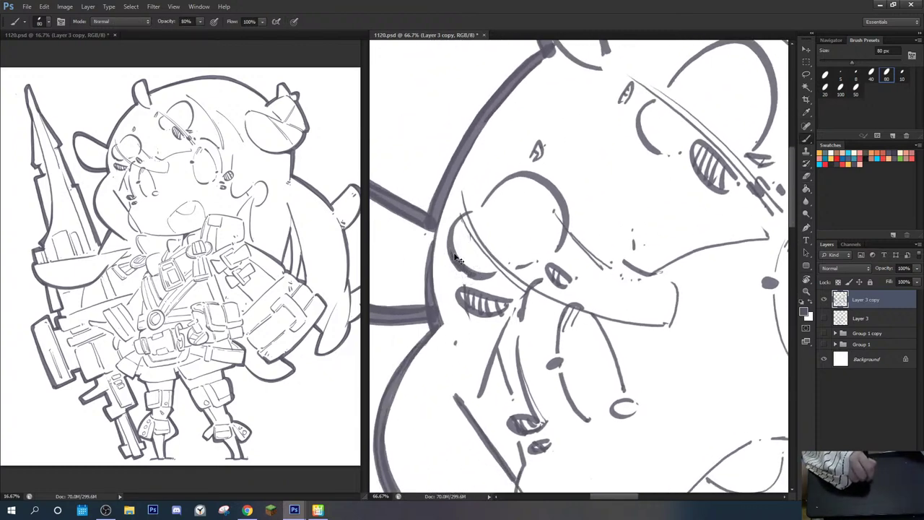
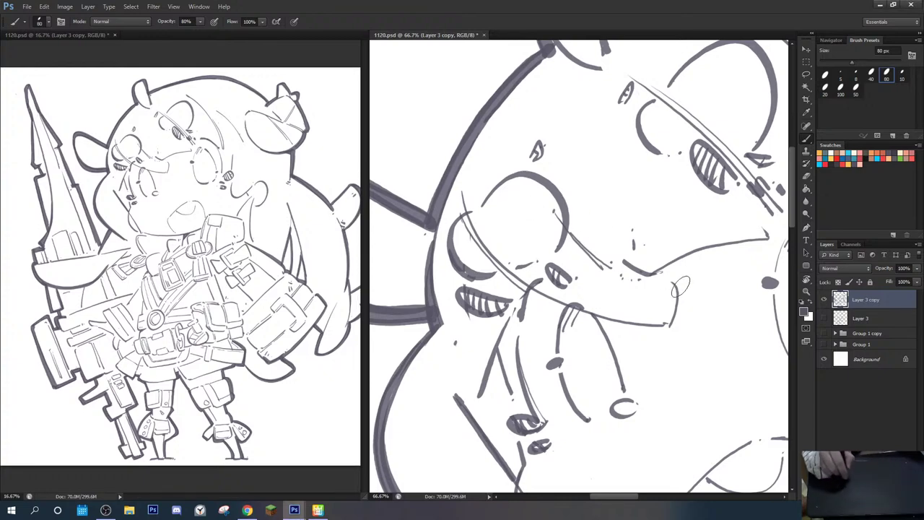
# Step: Duplicate the Layer 3 copy layer and hide the original Layer 3 copy
pyautogui.hotkey('ctrl', 'j')
pyautogui.click(823, 318)
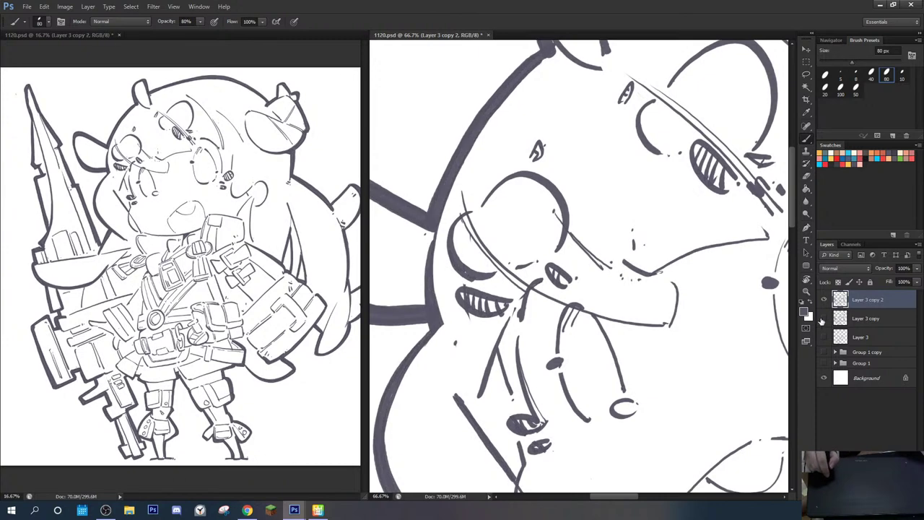
# Step: Thicken the lower edge and blunt tip of the hair lock crossing the face on the new layer
pyautogui.moveTo(539, 283); pyautogui.dragTo(490, 276)
pyautogui.press('r')
pyautogui.moveTo(477, 233)
pyautogui.mouseDown()
pyautogui.moveTo(573, 172)
pyautogui.moveTo(498, 189)
pyautogui.mouseUp()
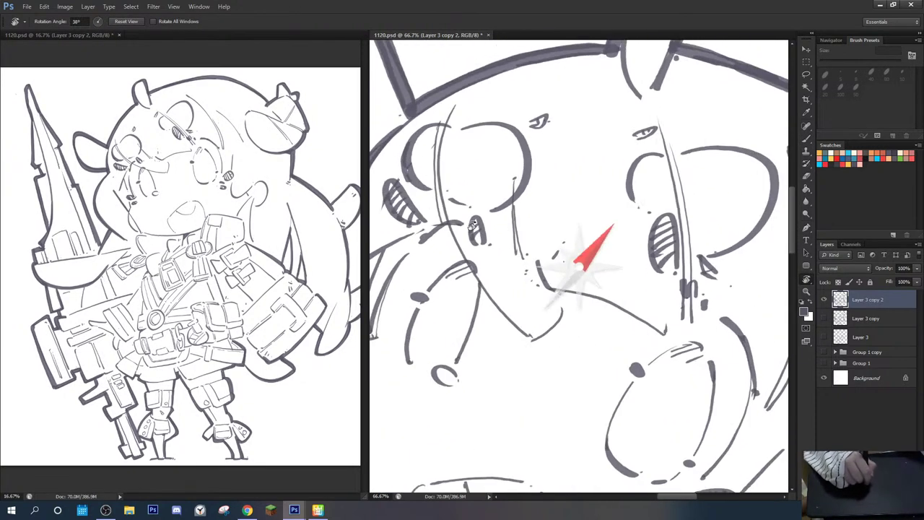
pyautogui.moveTo(433, 231); pyautogui.dragTo(461, 221)
pyautogui.moveTo(527, 208); pyautogui.dragTo(492, 145)
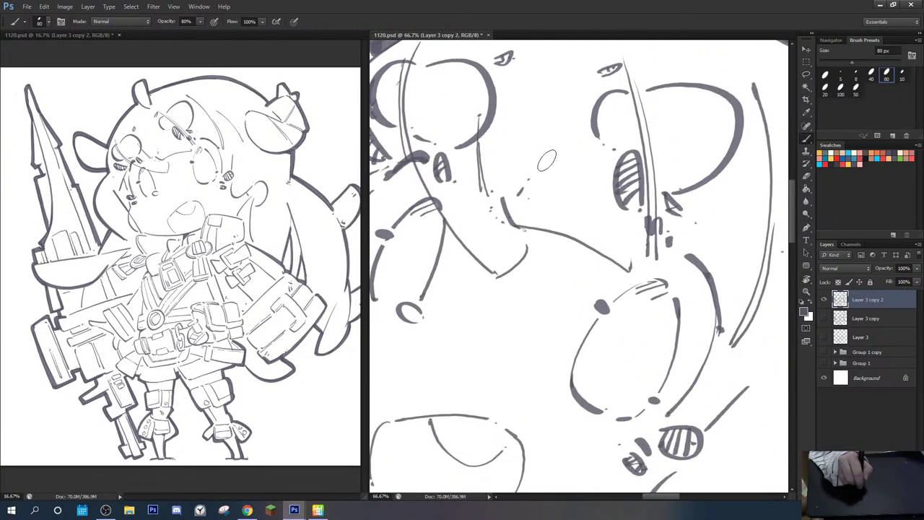
pyautogui.moveTo(543, 163); pyautogui.dragTo(495, 175)
pyautogui.press('b')
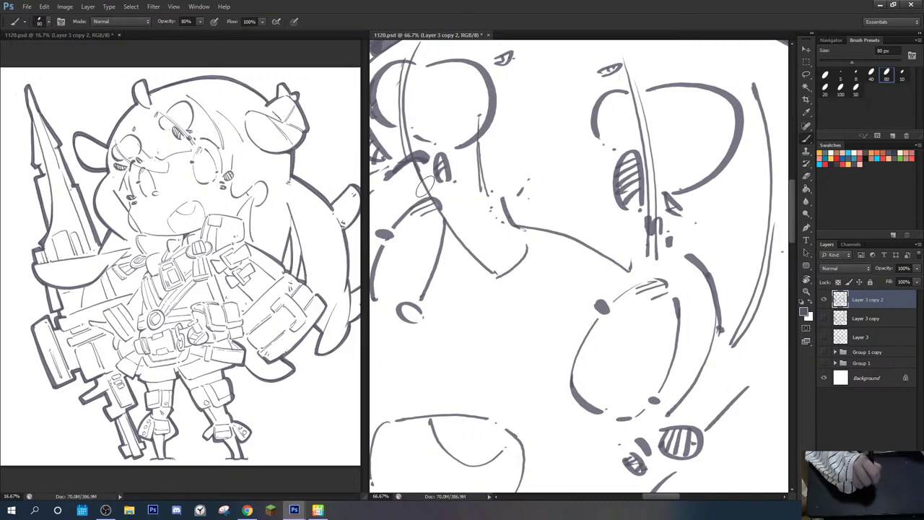
pyautogui.moveTo(420, 179); pyautogui.dragTo(493, 276)
pyautogui.hotkey('ctrl', 'z')
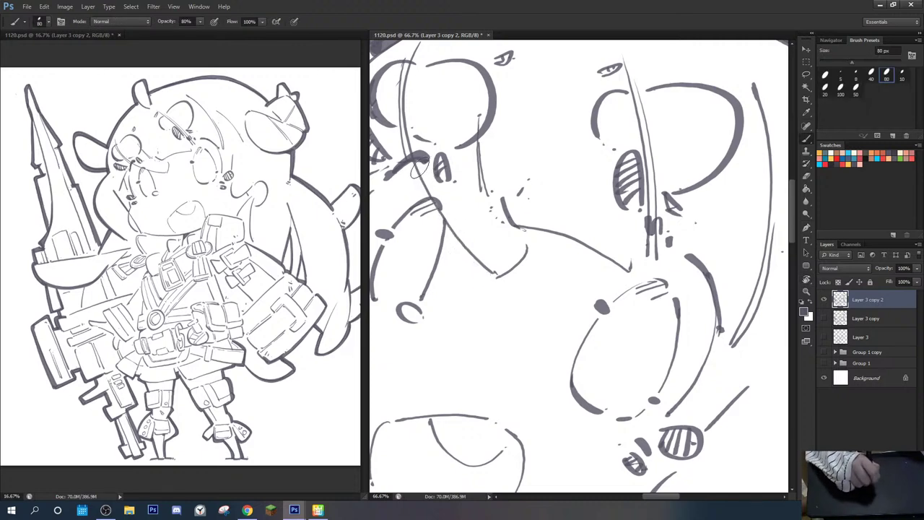
pyautogui.moveTo(420, 166)
pyautogui.mouseDown()
pyautogui.moveTo(492, 273)
pyautogui.moveTo(527, 248)
pyautogui.mouseUp()
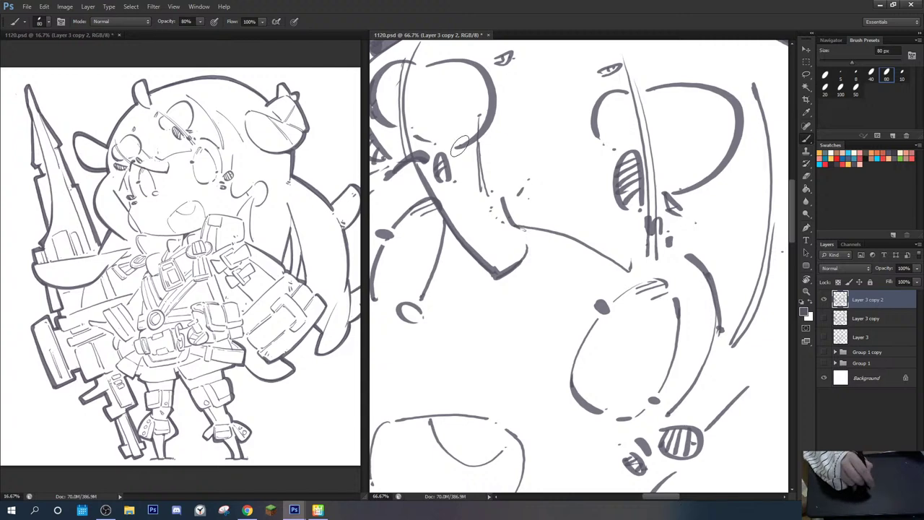
pyautogui.hotkey('ctrl', 'alt', 'z')
pyautogui.hotkey('ctrl', 'alt', 'z')
pyautogui.moveTo(418, 169)
pyautogui.mouseDown()
pyautogui.moveTo(474, 257)
pyautogui.moveTo(467, 249)
pyautogui.moveTo(495, 275)
pyautogui.moveTo(520, 264)
pyautogui.mouseUp()
pyautogui.hotkey('ctrl', 'alt', 'z')
# Step: Trim the thickened corner at the hair lock's blunt tip with the Eraser
pyautogui.press('r')
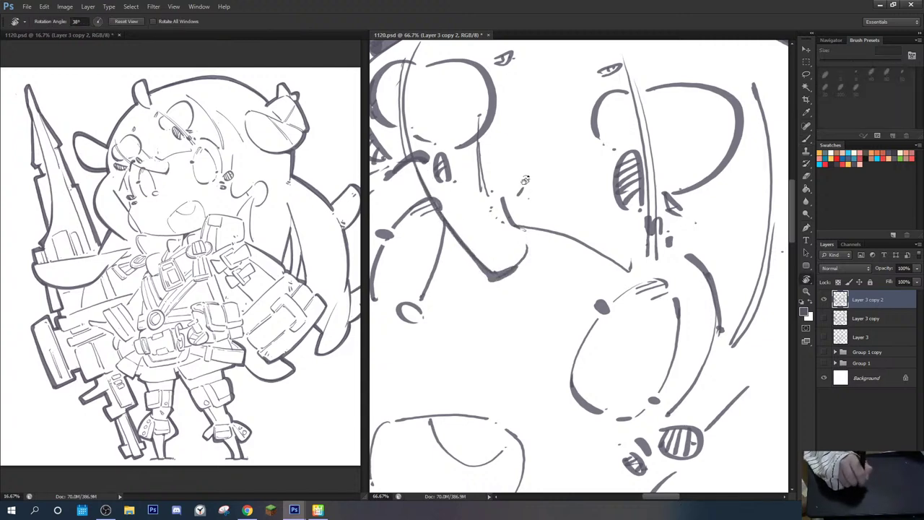
pyautogui.moveTo(524, 181); pyautogui.dragTo(521, 222)
pyautogui.press('e')
pyautogui.moveTo(532, 261); pyautogui.dragTo(515, 264)
# Step: Thicken the jaw line from the cheek down towards the chin above the collar
pyautogui.press('r')
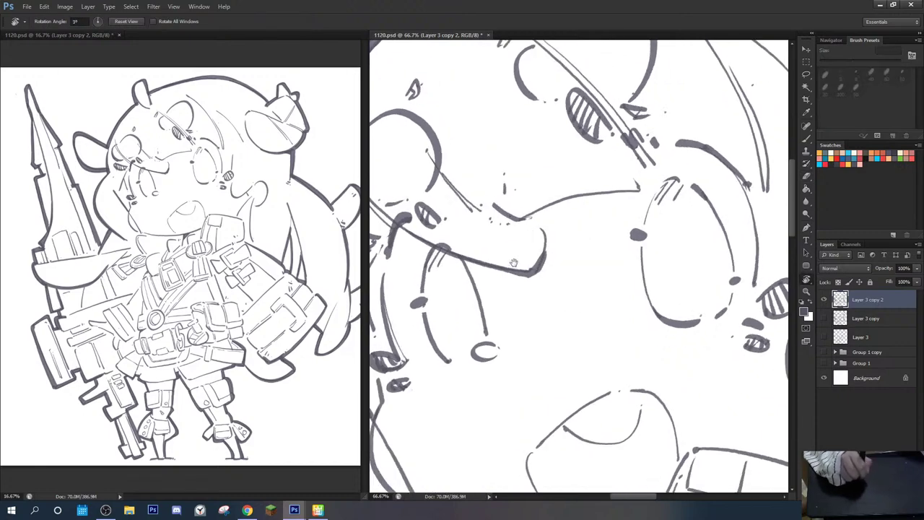
pyautogui.moveTo(520, 322)
pyautogui.mouseDown()
pyautogui.moveTo(536, 236)
pyautogui.moveTo(568, 165)
pyautogui.mouseUp()
pyautogui.moveTo(478, 175)
pyautogui.mouseDown()
pyautogui.moveTo(586, 128)
pyautogui.moveTo(594, 97)
pyautogui.mouseUp()
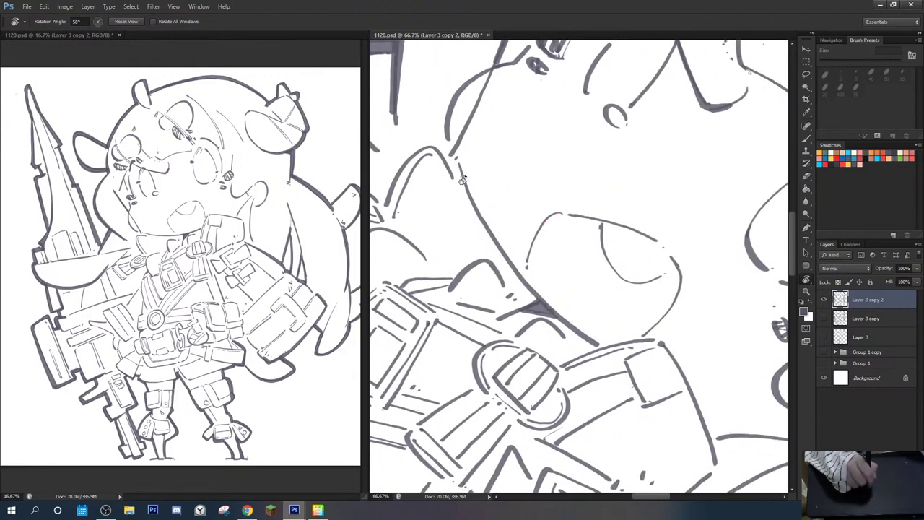
pyautogui.press('b')
pyautogui.moveTo(453, 154)
pyautogui.mouseDown()
pyautogui.moveTo(492, 234)
pyautogui.moveTo(545, 302)
pyautogui.mouseUp()
# Step: Thicken the collar's outer edge, the oval clasp beneath it and the outline of the attached strap end
pyautogui.press('r')
pyautogui.moveTo(487, 206)
pyautogui.mouseDown()
pyautogui.moveTo(497, 197)
pyautogui.moveTo(485, 180)
pyautogui.moveTo(497, 244)
pyautogui.mouseUp()
pyautogui.press('b')
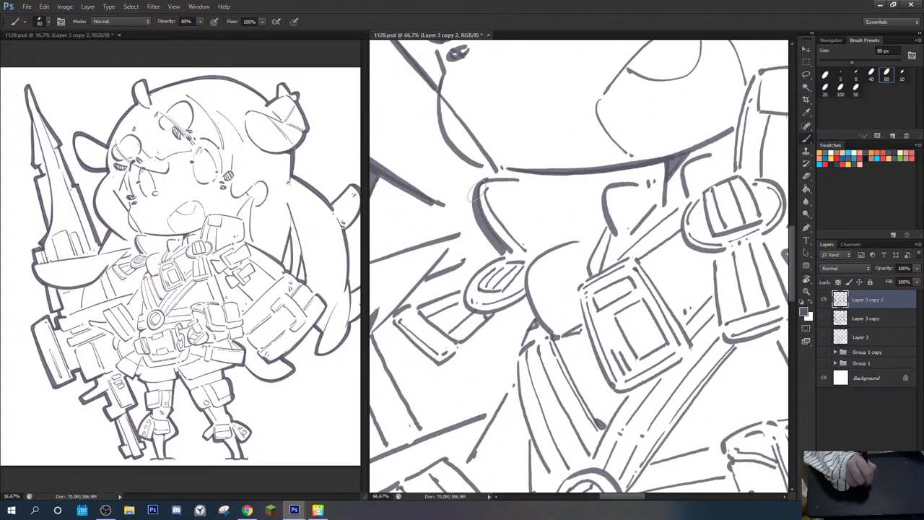
pyautogui.moveTo(476, 192)
pyautogui.mouseDown()
pyautogui.moveTo(499, 253)
pyautogui.moveTo(569, 180)
pyautogui.mouseUp()
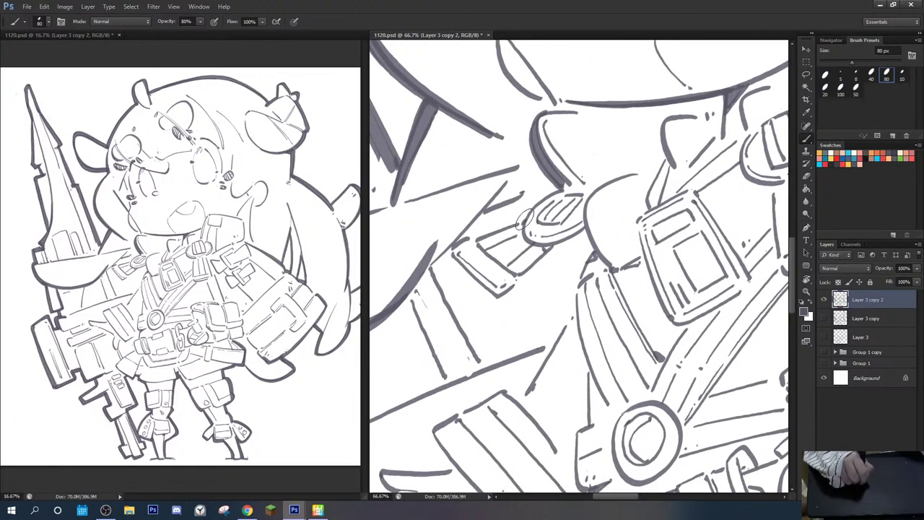
pyautogui.moveTo(526, 218); pyautogui.dragTo(556, 189)
pyautogui.moveTo(461, 241)
pyautogui.mouseDown()
pyautogui.moveTo(456, 264)
pyautogui.moveTo(493, 304)
pyautogui.moveTo(481, 290)
pyautogui.moveTo(494, 304)
pyautogui.moveTo(514, 285)
pyautogui.moveTo(480, 287)
pyautogui.moveTo(490, 301)
pyautogui.moveTo(512, 289)
pyautogui.moveTo(556, 248)
pyautogui.moveTo(518, 259)
pyautogui.mouseUp()
pyautogui.moveTo(528, 223)
pyautogui.mouseDown()
pyautogui.moveTo(516, 245)
pyautogui.moveTo(528, 284)
pyautogui.mouseUp()
# Step: Thicken the torso's outer edge along the shoulder strap, from below the collar towards the round buckle
pyautogui.moveTo(518, 249)
pyautogui.mouseDown()
pyautogui.moveTo(526, 285)
pyautogui.moveTo(510, 316)
pyautogui.moveTo(526, 395)
pyautogui.mouseUp()
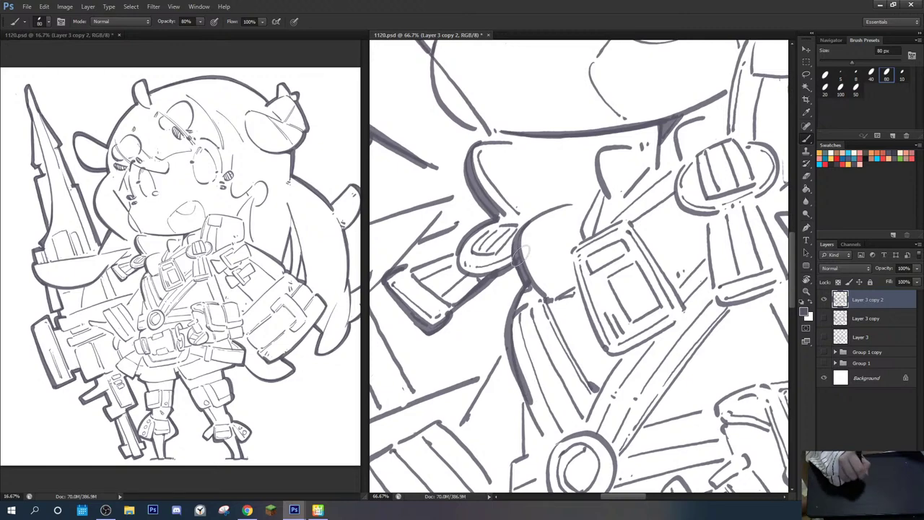
pyautogui.hotkey('ctrl', 'z')
pyautogui.moveTo(525, 277)
pyautogui.mouseDown()
pyautogui.moveTo(510, 361)
pyautogui.moveTo(521, 403)
pyautogui.moveTo(511, 328)
pyautogui.moveTo(528, 400)
pyautogui.mouseUp()
pyautogui.hotkey('ctrl', 'z')
pyautogui.moveTo(539, 253); pyautogui.dragTo(521, 151)
pyautogui.moveTo(488, 272); pyautogui.dragTo(543, 201)
pyautogui.hotkey('ctrl', 'z')
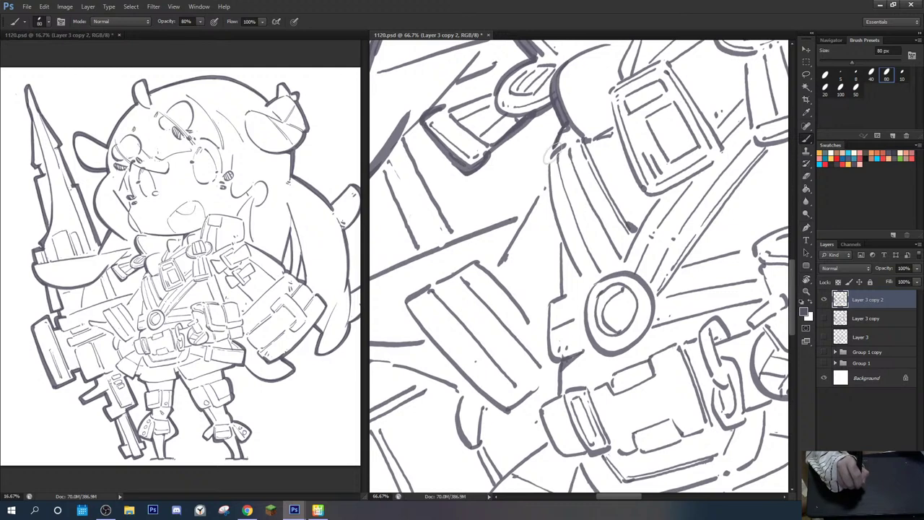
pyautogui.moveTo(552, 143); pyautogui.dragTo(549, 263)
pyautogui.hotkey('ctrl', 'z')
pyautogui.moveTo(567, 127)
pyautogui.mouseDown()
pyautogui.moveTo(557, 148)
pyautogui.moveTo(558, 261)
pyautogui.mouseUp()
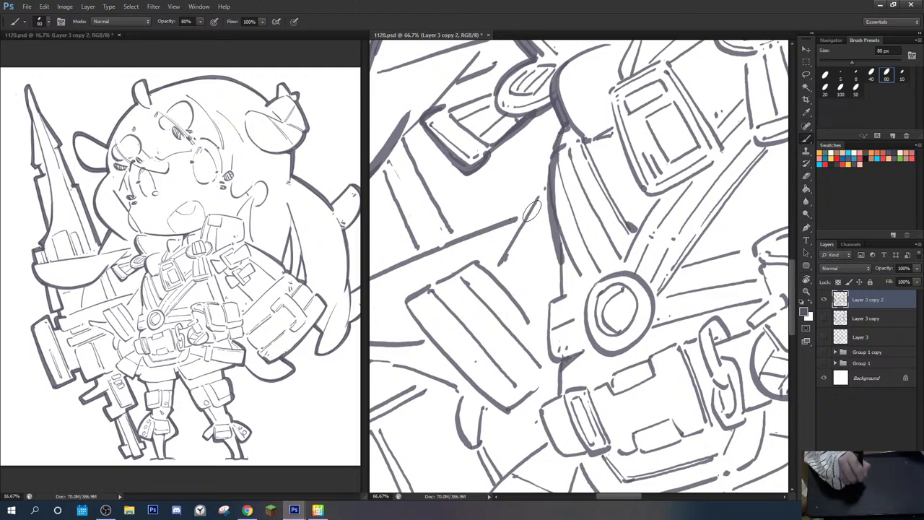
# Step: Thicken the short slanted line beside the torso and the two cross lines below the weapon's curved guard
pyautogui.moveTo(496, 260); pyautogui.dragTo(550, 175)
pyautogui.moveTo(503, 156)
pyautogui.mouseDown()
pyautogui.moveTo(550, 195)
pyautogui.moveTo(590, 280)
pyautogui.moveTo(654, 233)
pyautogui.mouseUp()
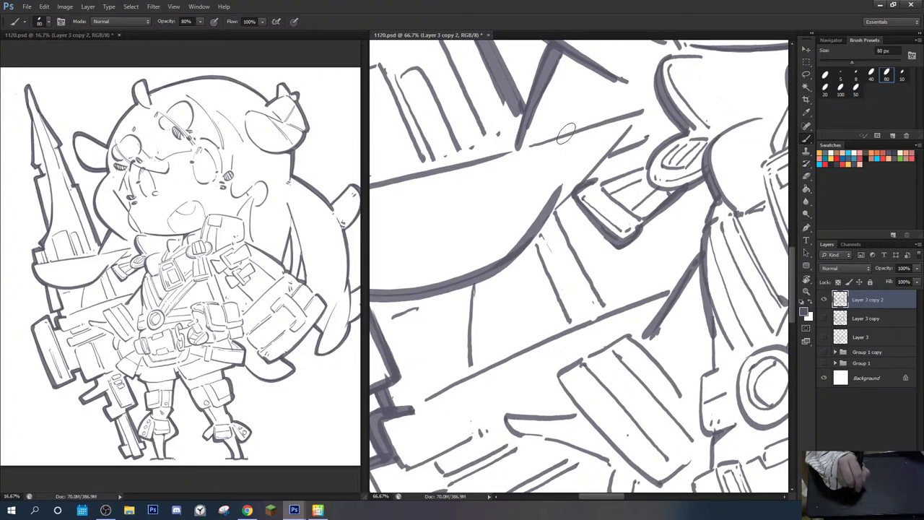
pyautogui.moveTo(542, 190); pyautogui.dragTo(631, 77)
pyautogui.moveTo(563, 172)
pyautogui.mouseDown()
pyautogui.moveTo(556, 268)
pyautogui.moveTo(475, 328)
pyautogui.mouseUp()
pyautogui.moveTo(557, 167); pyautogui.dragTo(601, 270)
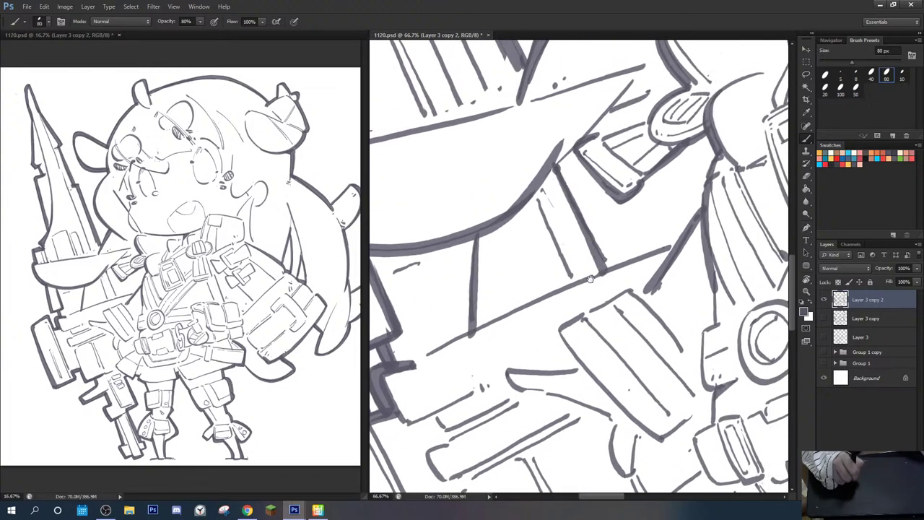
# Step: Thicken the long straight edge that joins the lower ends of the cross lines below the guard
pyautogui.press('e')
pyautogui.moveTo(462, 336)
pyautogui.mouseDown()
pyautogui.moveTo(515, 221)
pyautogui.moveTo(725, 130)
pyautogui.mouseUp()
pyautogui.press('b')
pyautogui.hotkey('ctrl', 'z')
pyautogui.moveTo(505, 225); pyautogui.dragTo(730, 118)
pyautogui.hotkey('ctrl', 'z')
# Step: Thicken the outlines of the wide rectangular block and the narrow block standing on the weapon's guard
pyautogui.moveTo(706, 82); pyautogui.dragTo(645, 282)
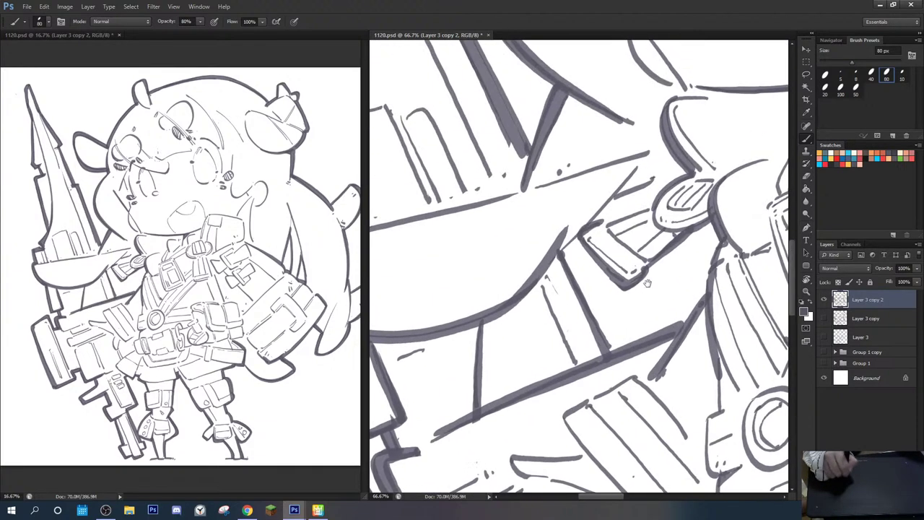
pyautogui.moveTo(468, 80)
pyautogui.mouseDown()
pyautogui.moveTo(542, 223)
pyautogui.moveTo(616, 302)
pyautogui.mouseUp()
pyautogui.moveTo(471, 341)
pyautogui.mouseDown()
pyautogui.moveTo(511, 254)
pyautogui.moveTo(539, 354)
pyautogui.mouseUp()
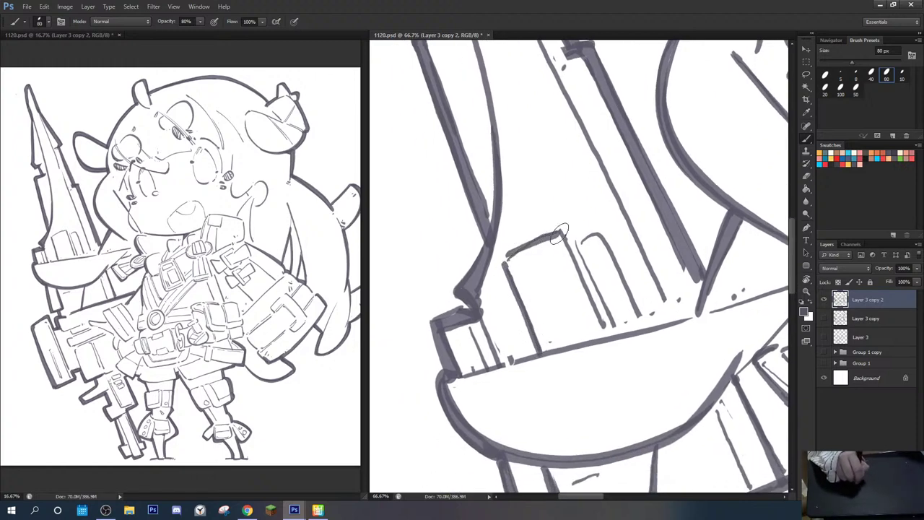
pyautogui.hotkey('ctrl', 'z')
pyautogui.moveTo(506, 258)
pyautogui.mouseDown()
pyautogui.moveTo(560, 237)
pyautogui.moveTo(570, 243)
pyautogui.moveTo(563, 245)
pyautogui.moveTo(605, 330)
pyautogui.mouseUp()
pyautogui.moveTo(578, 243); pyautogui.dragTo(615, 326)
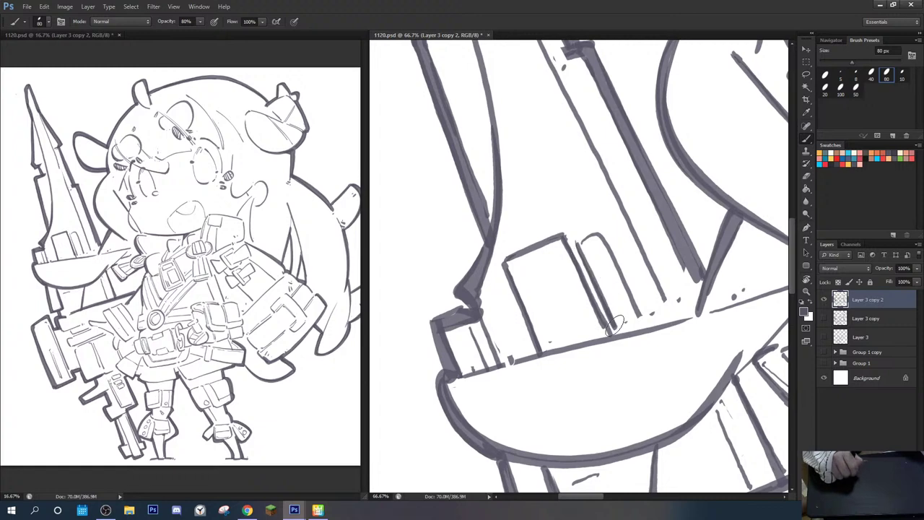
pyautogui.moveTo(581, 242)
pyautogui.mouseDown()
pyautogui.moveTo(603, 234)
pyautogui.moveTo(649, 333)
pyautogui.mouseUp()
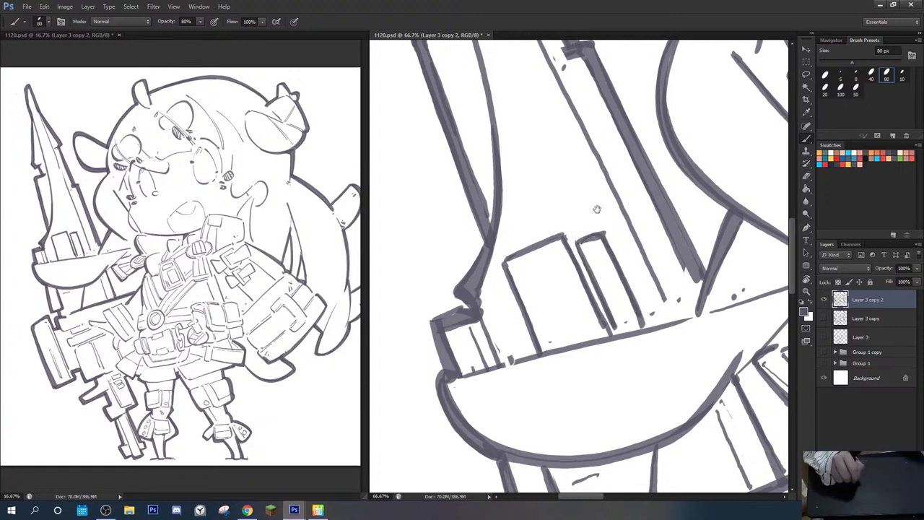
# Step: Thicken the blade's inner line running beside its stepped edge, including the small notch mark
pyautogui.moveTo(597, 210)
pyautogui.mouseDown()
pyautogui.moveTo(573, 347)
pyautogui.moveTo(495, 241)
pyautogui.mouseUp()
pyautogui.moveTo(505, 208); pyautogui.dragTo(630, 458)
pyautogui.moveTo(541, 275); pyautogui.dragTo(542, 288)
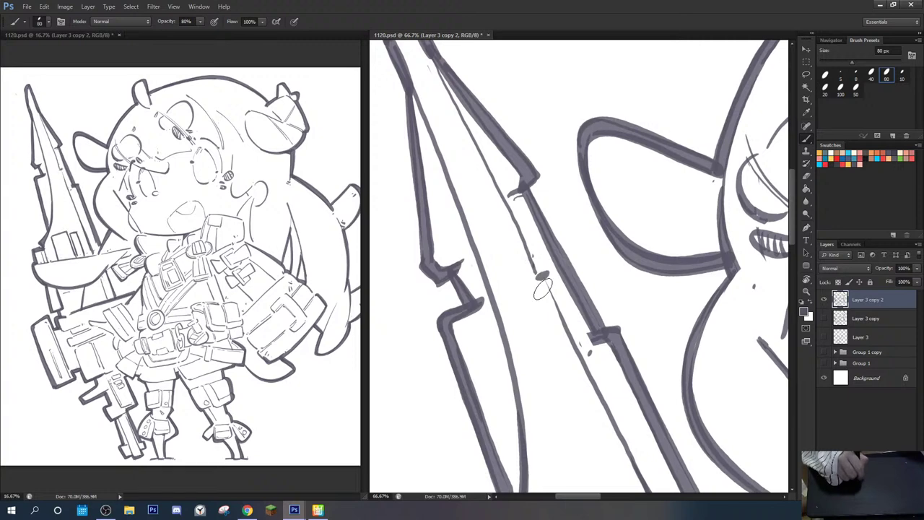
pyautogui.moveTo(452, 99); pyautogui.dragTo(527, 265)
# Step: Thicken the stepped lower edges of the weapon's body and the side edges of the rectangular block beneath
pyautogui.moveTo(559, 363)
pyautogui.mouseDown()
pyautogui.moveTo(497, 205)
pyautogui.moveTo(523, 165)
pyautogui.moveTo(501, 224)
pyautogui.mouseUp()
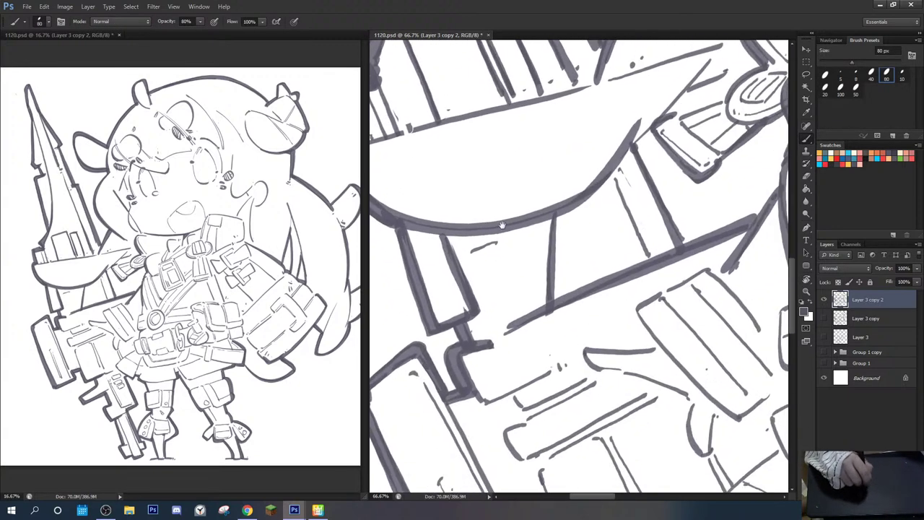
pyautogui.moveTo(519, 365); pyautogui.dragTo(517, 248)
pyautogui.moveTo(486, 277); pyautogui.dragTo(555, 247)
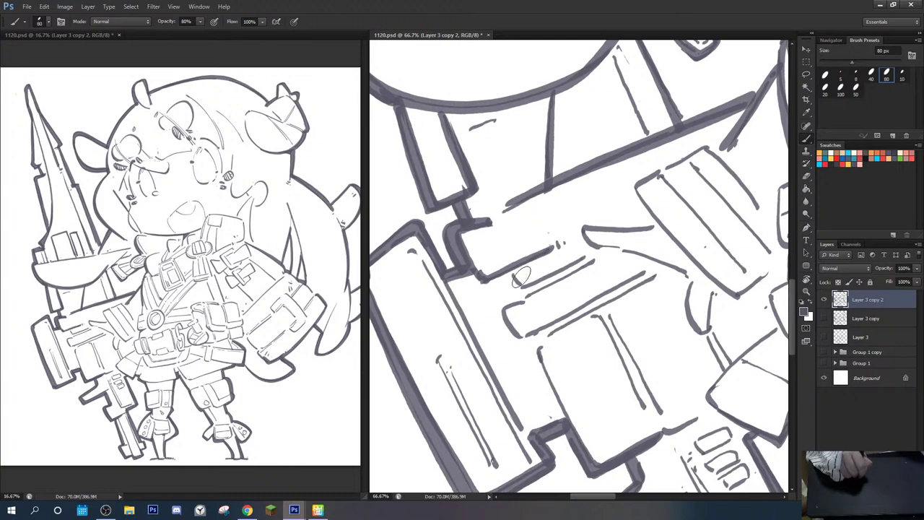
pyautogui.moveTo(509, 290); pyautogui.dragTo(571, 261)
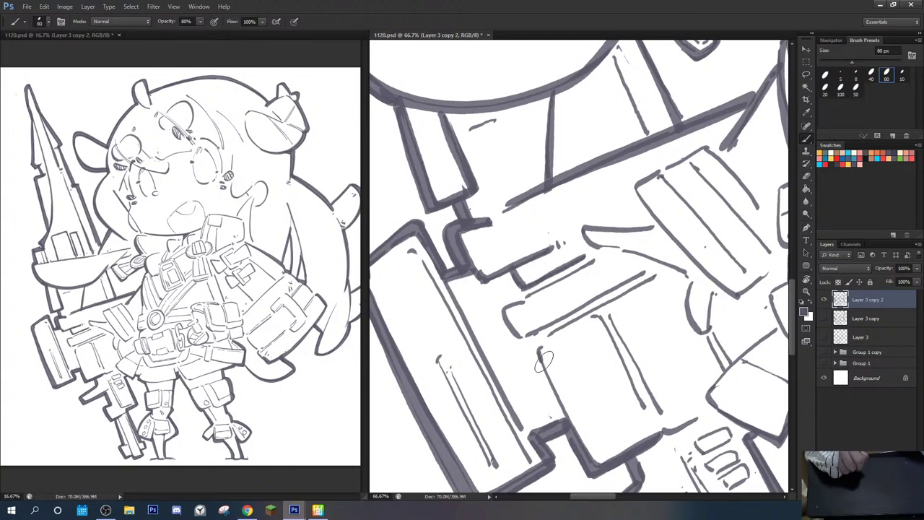
pyautogui.moveTo(540, 352)
pyautogui.mouseDown()
pyautogui.moveTo(571, 420)
pyautogui.moveTo(473, 300)
pyautogui.mouseUp()
pyautogui.moveTo(516, 223); pyautogui.dragTo(569, 327)
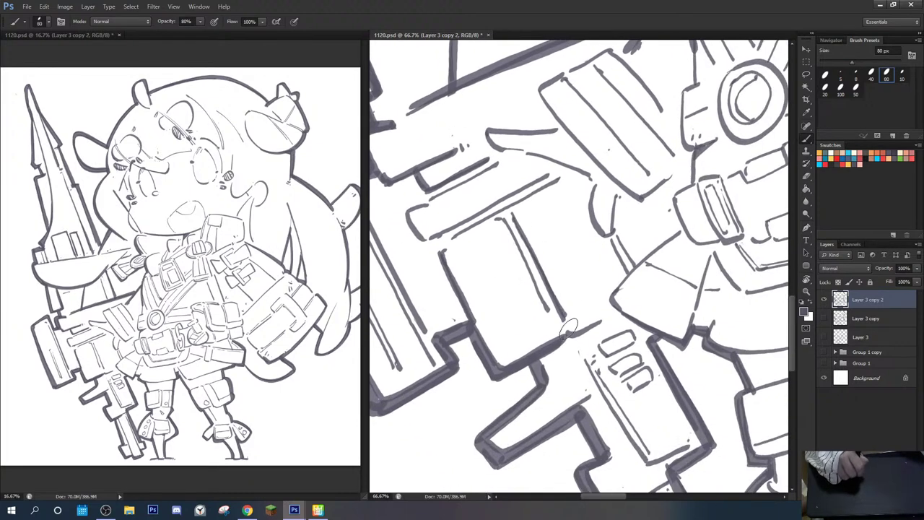
# Step: Thicken the outer edges of the striped plate, the curved flap, the belt pouch and the pointed skirt flap
pyautogui.moveTo(569, 278); pyautogui.dragTo(526, 381)
pyautogui.press('r')
pyautogui.moveTo(464, 214)
pyautogui.mouseDown()
pyautogui.moveTo(505, 161)
pyautogui.moveTo(474, 196)
pyautogui.moveTo(538, 268)
pyautogui.moveTo(521, 322)
pyautogui.moveTo(555, 292)
pyautogui.moveTo(572, 302)
pyautogui.moveTo(568, 310)
pyautogui.moveTo(613, 305)
pyautogui.mouseUp()
pyautogui.press('r')
pyautogui.moveTo(585, 217)
pyautogui.mouseDown()
pyautogui.moveTo(560, 152)
pyautogui.moveTo(547, 155)
pyautogui.moveTo(509, 207)
pyautogui.moveTo(571, 160)
pyautogui.moveTo(618, 221)
pyautogui.moveTo(564, 264)
pyautogui.moveTo(556, 355)
pyautogui.moveTo(578, 279)
pyautogui.moveTo(558, 283)
pyautogui.moveTo(568, 325)
pyautogui.moveTo(586, 328)
pyautogui.mouseUp()
pyautogui.press('space')
pyautogui.moveTo(482, 367); pyautogui.dragTo(559, 315)
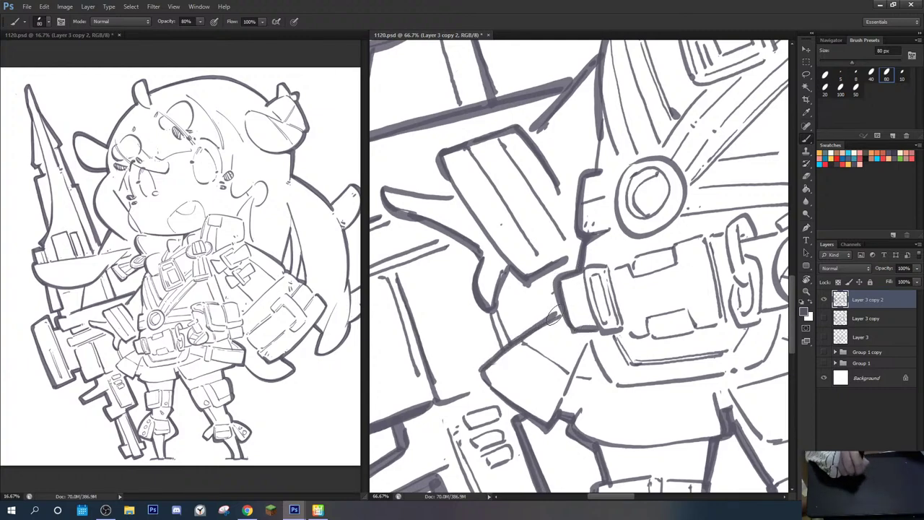
# Step: Thicken the garment's hem line across the thighs below the belt
pyautogui.press('space')
pyautogui.moveTo(545, 348)
pyautogui.mouseDown()
pyautogui.moveTo(493, 268)
pyautogui.moveTo(505, 239)
pyautogui.mouseUp()
pyautogui.press('r')
pyautogui.moveTo(495, 302); pyautogui.dragTo(498, 238)
pyautogui.moveTo(465, 269)
pyautogui.mouseDown()
pyautogui.moveTo(476, 254)
pyautogui.moveTo(514, 366)
pyautogui.mouseUp()
pyautogui.press('r')
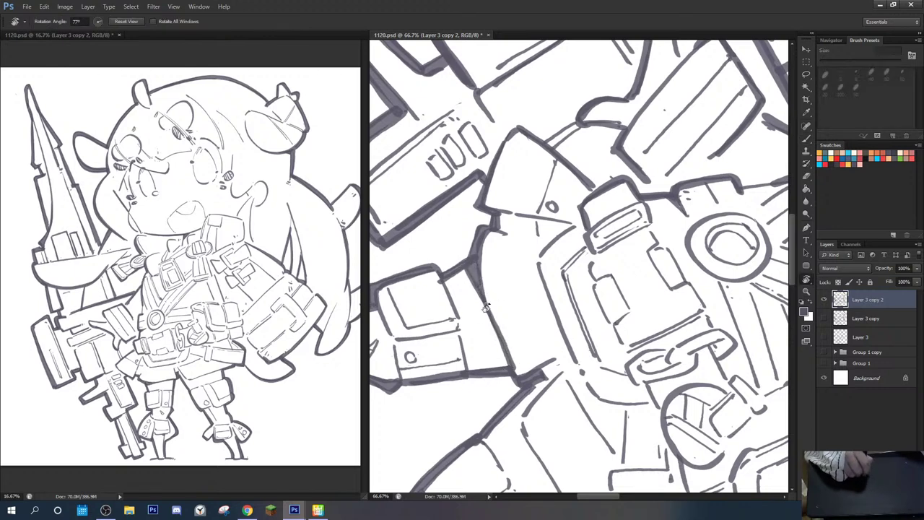
pyautogui.press('space')
pyautogui.moveTo(431, 287); pyautogui.dragTo(494, 276)
pyautogui.press('e')
pyautogui.press('b')
pyautogui.press('b')
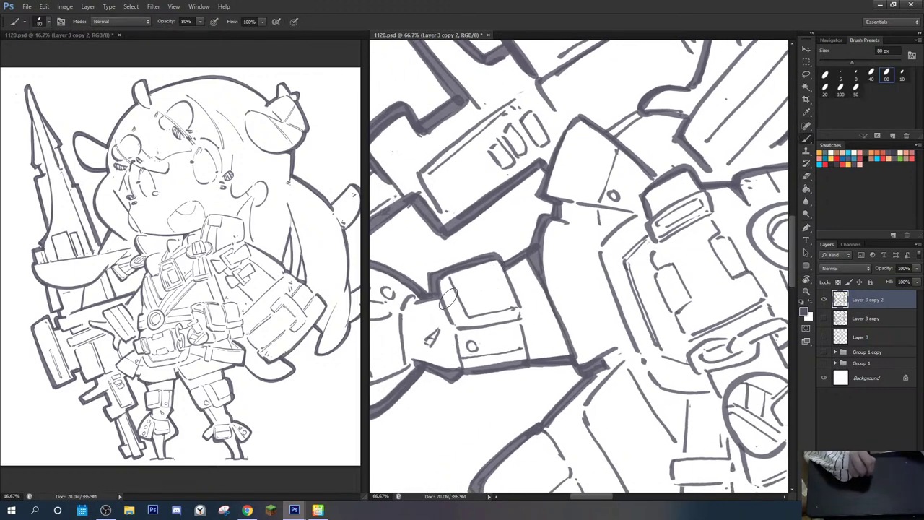
# Step: Thicken the flap and side lines of the thigh pouch and its band on the leg nearest the weapon
pyautogui.moveTo(440, 289)
pyautogui.mouseDown()
pyautogui.moveTo(455, 325)
pyautogui.moveTo(510, 319)
pyautogui.mouseUp()
pyautogui.moveTo(505, 266); pyautogui.dragTo(524, 354)
pyautogui.press('r')
pyautogui.moveTo(506, 295); pyautogui.dragTo(489, 311)
pyautogui.moveTo(490, 311)
pyautogui.mouseDown()
pyautogui.moveTo(514, 189)
pyautogui.moveTo(501, 210)
pyautogui.moveTo(518, 223)
pyautogui.moveTo(560, 205)
pyautogui.mouseUp()
pyautogui.press('b')
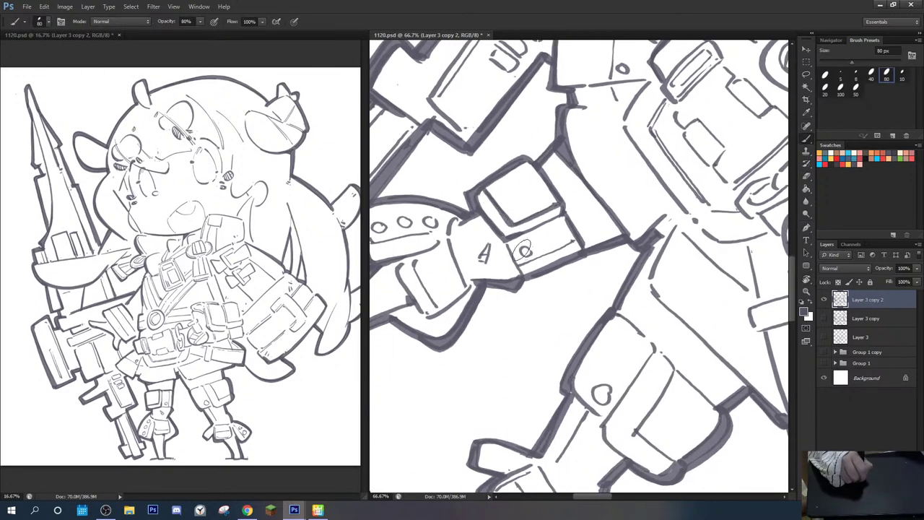
pyautogui.moveTo(508, 241); pyautogui.dragTo(520, 274)
# Step: Thicken the inner edge of the fin-shaped knee guard and the lower edge of the knee pad beside it
pyautogui.press('r')
pyautogui.moveTo(461, 254); pyautogui.dragTo(462, 311)
pyautogui.moveTo(462, 311); pyautogui.dragTo(527, 245)
pyautogui.press('b')
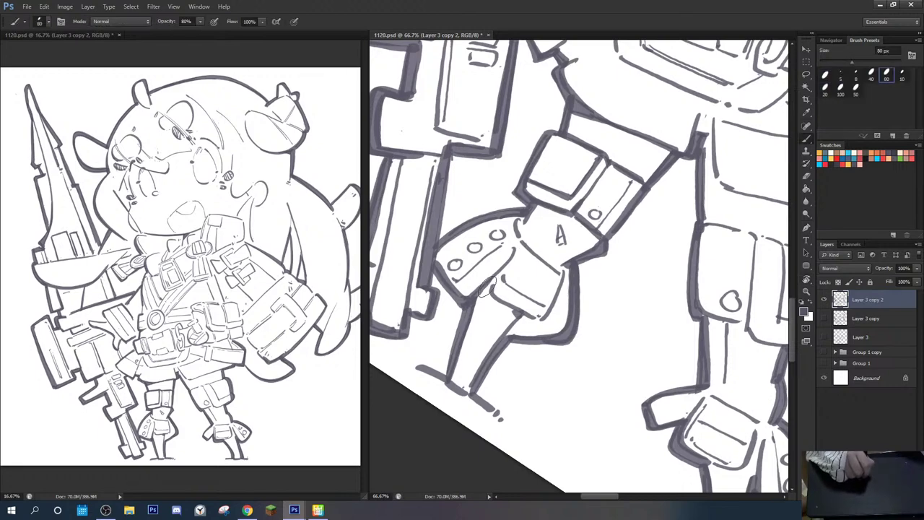
pyautogui.moveTo(478, 291); pyautogui.dragTo(511, 257)
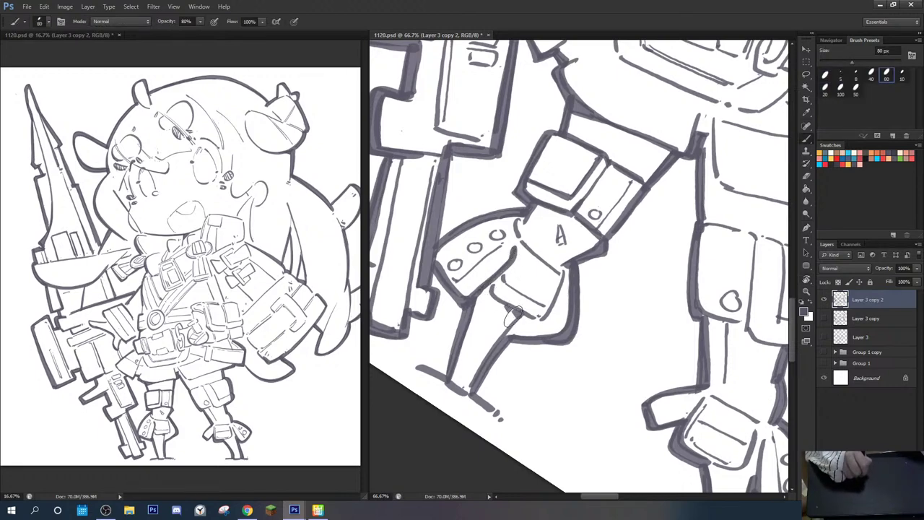
pyautogui.moveTo(522, 318)
pyautogui.mouseDown()
pyautogui.moveTo(549, 303)
pyautogui.moveTo(569, 269)
pyautogui.moveTo(586, 331)
pyautogui.mouseUp()
pyautogui.press('r')
pyautogui.press('b')
pyautogui.moveTo(522, 368)
pyautogui.mouseDown()
pyautogui.moveTo(478, 271)
pyautogui.moveTo(482, 298)
pyautogui.moveTo(530, 389)
pyautogui.mouseUp()
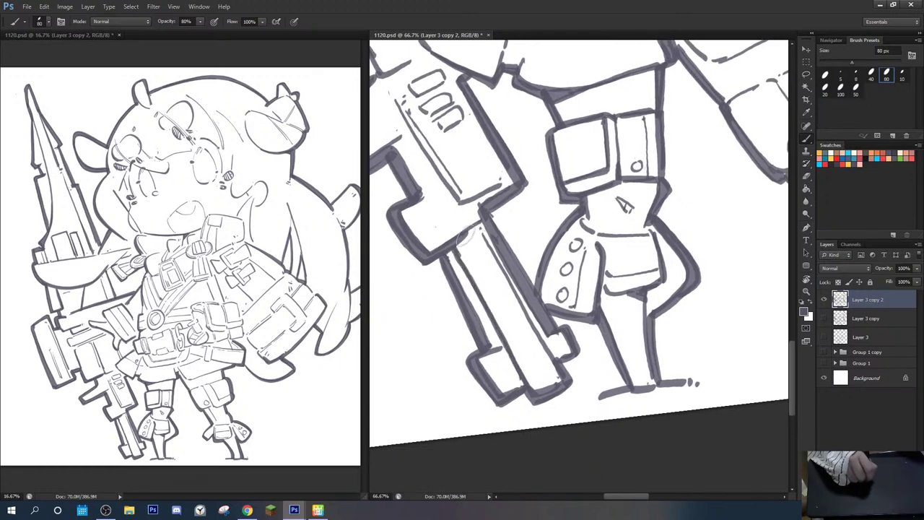
# Step: Thicken the long side edge and the inner stripe lines of the striped plate beside the waist
pyautogui.moveTo(464, 237)
pyautogui.mouseDown()
pyautogui.moveTo(487, 220)
pyautogui.moveTo(542, 383)
pyautogui.moveTo(568, 428)
pyautogui.mouseUp()
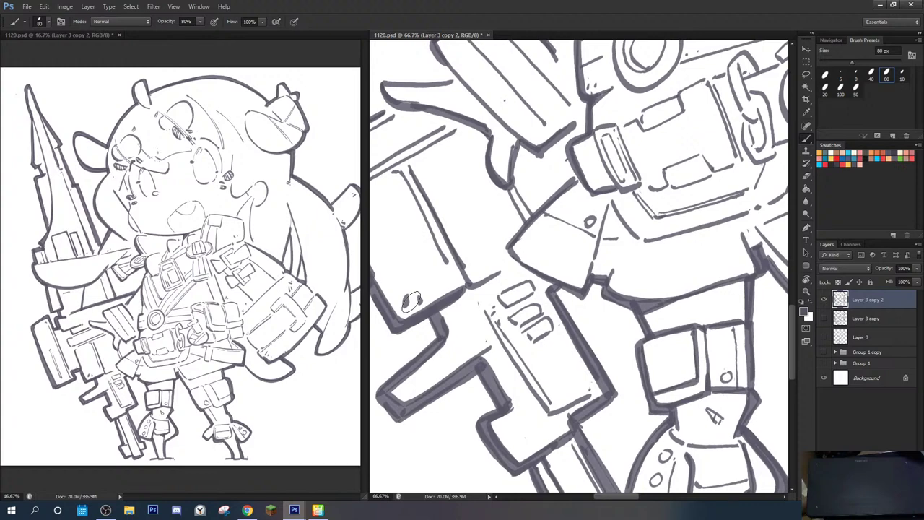
pyautogui.press('r')
pyautogui.moveTo(411, 302); pyautogui.dragTo(410, 237)
pyautogui.moveTo(534, 122)
pyautogui.mouseDown()
pyautogui.moveTo(441, 252)
pyautogui.moveTo(453, 258)
pyautogui.mouseUp()
pyautogui.press('b')
pyautogui.moveTo(444, 167); pyautogui.dragTo(502, 274)
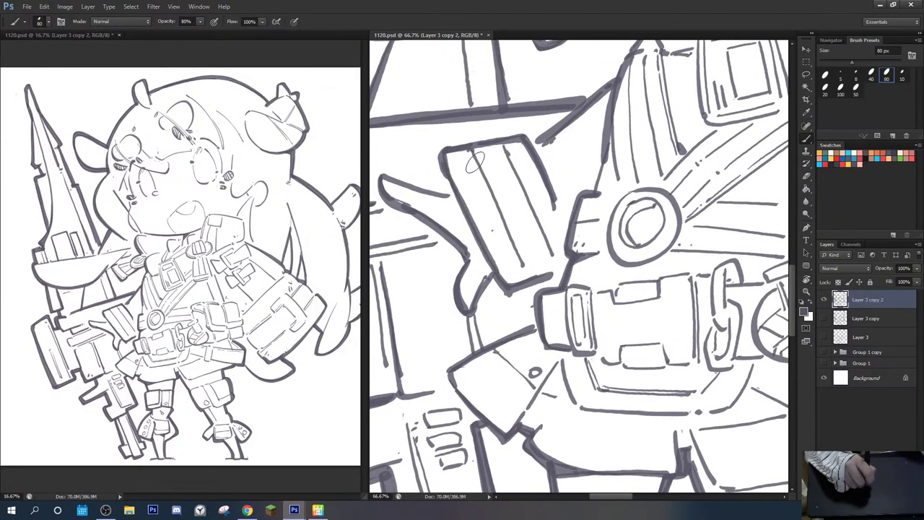
pyautogui.moveTo(471, 145)
pyautogui.mouseDown()
pyautogui.moveTo(502, 235)
pyautogui.moveTo(525, 271)
pyautogui.mouseUp()
pyautogui.moveTo(508, 154); pyautogui.dragTo(555, 259)
# Step: Thicken the lower edge of the diagonal chest strap and the inner circle of its ring buckle
pyautogui.press('r')
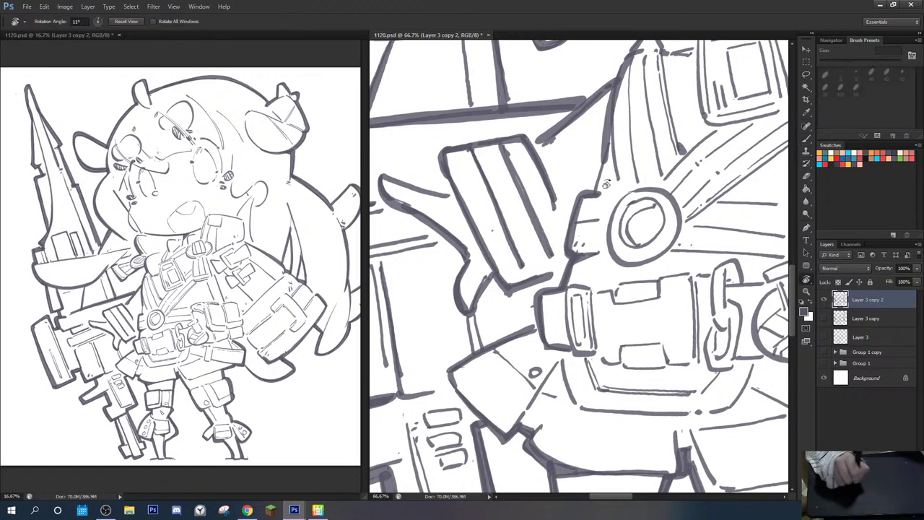
pyautogui.moveTo(605, 182); pyautogui.dragTo(588, 179)
pyautogui.moveTo(588, 179); pyautogui.dragTo(466, 215)
pyautogui.press('b')
pyautogui.moveTo(523, 238)
pyautogui.mouseDown()
pyautogui.moveTo(503, 240)
pyautogui.moveTo(521, 259)
pyautogui.moveTo(466, 283)
pyautogui.mouseUp()
pyautogui.press('r')
pyautogui.moveTo(487, 239); pyautogui.dragTo(498, 213)
pyautogui.press('b')
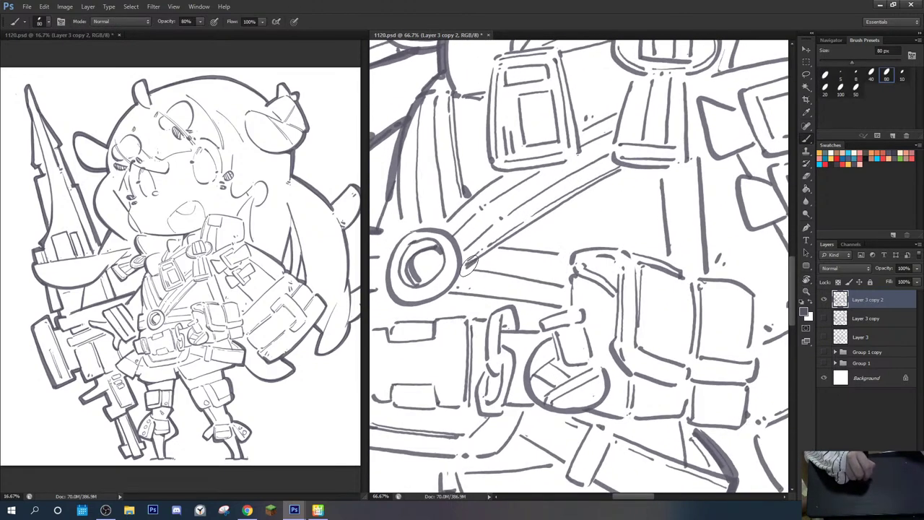
pyautogui.moveTo(467, 266); pyautogui.dragTo(637, 165)
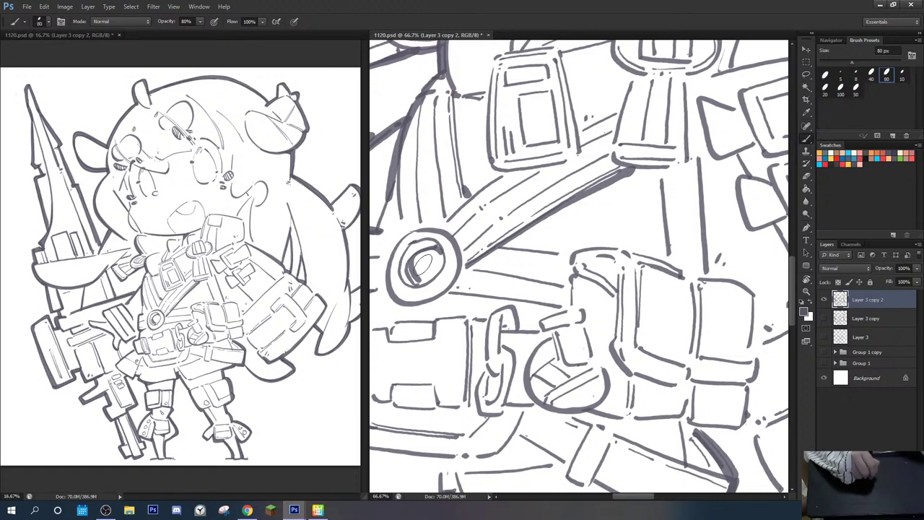
pyautogui.press('e')
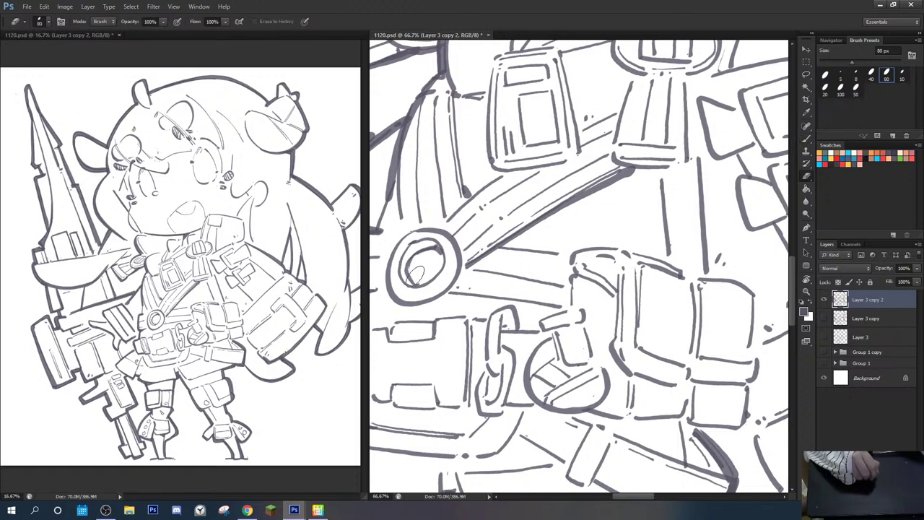
# Step: Thicken the outer edges of the tapered chest pouch and the short strap line above it
pyautogui.press('r')
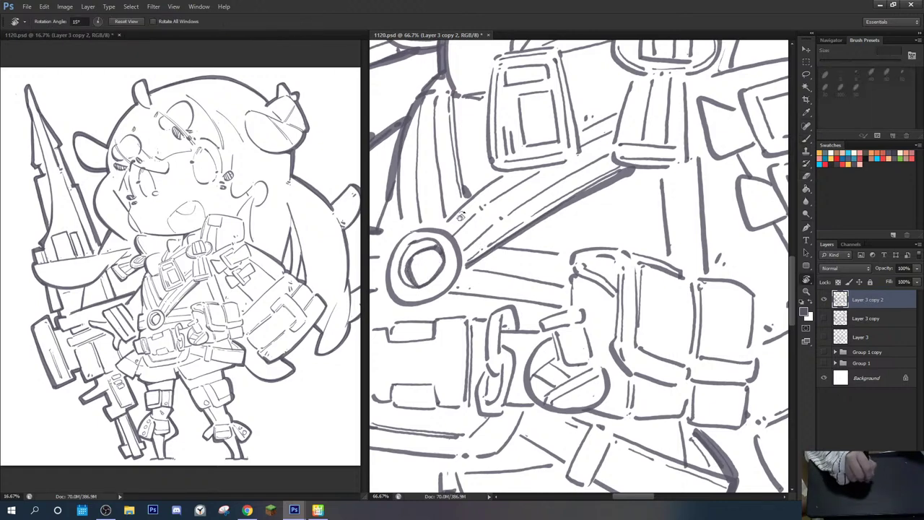
pyautogui.moveTo(459, 183); pyautogui.dragTo(452, 255)
pyautogui.moveTo(504, 175); pyautogui.dragTo(480, 198)
pyautogui.press('b')
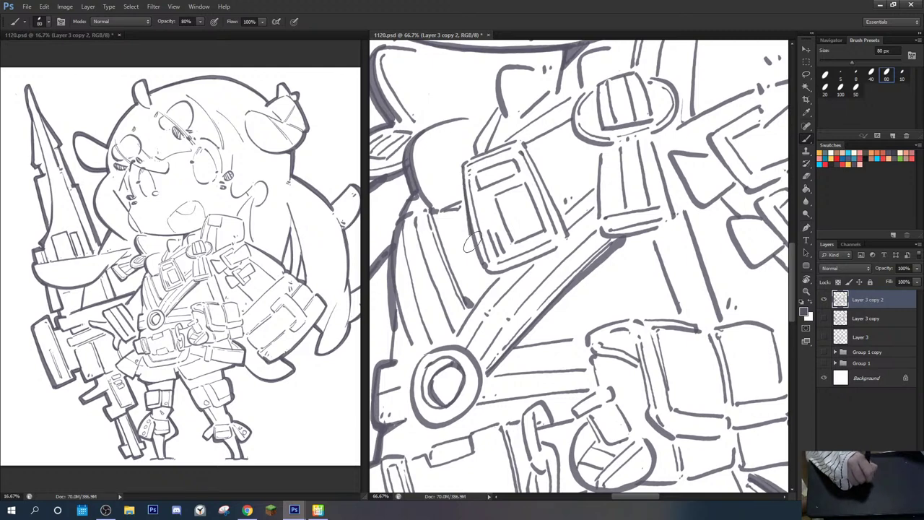
pyautogui.moveTo(471, 243)
pyautogui.mouseDown()
pyautogui.moveTo(495, 272)
pyautogui.moveTo(568, 242)
pyautogui.mouseUp()
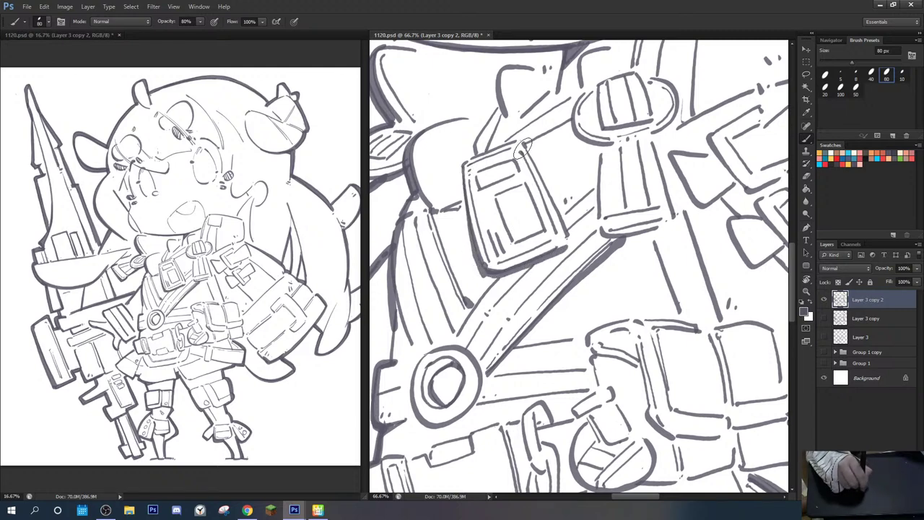
pyautogui.moveTo(522, 148); pyautogui.dragTo(569, 246)
pyautogui.hotkey('ctrl', 'z')
pyautogui.moveTo(526, 145); pyautogui.dragTo(565, 234)
pyautogui.moveTo(503, 118); pyautogui.dragTo(486, 148)
# Step: Thicken the sides and lower edge of the hanging tab under the oval buckle and the adjoining chest strap segment
pyautogui.moveTo(552, 123); pyautogui.dragTo(495, 166)
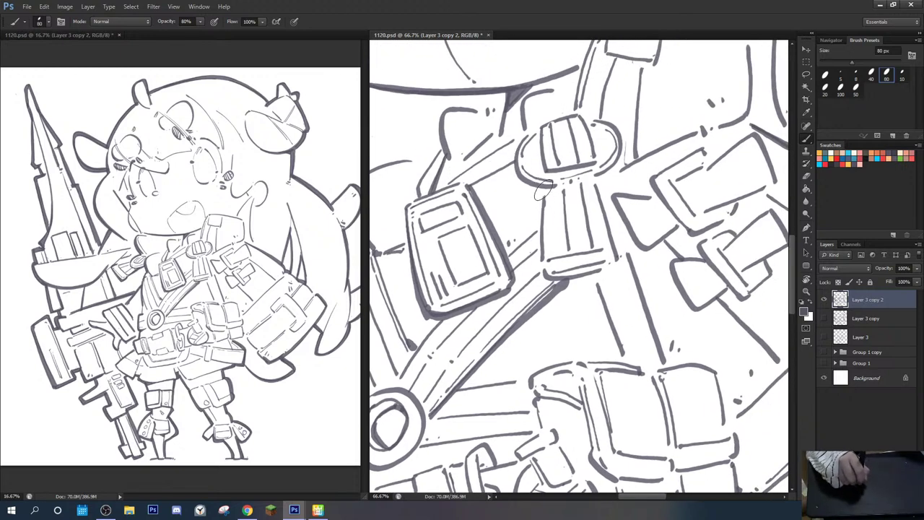
pyautogui.moveTo(596, 177); pyautogui.dragTo(620, 264)
pyautogui.moveTo(560, 282); pyautogui.dragTo(610, 269)
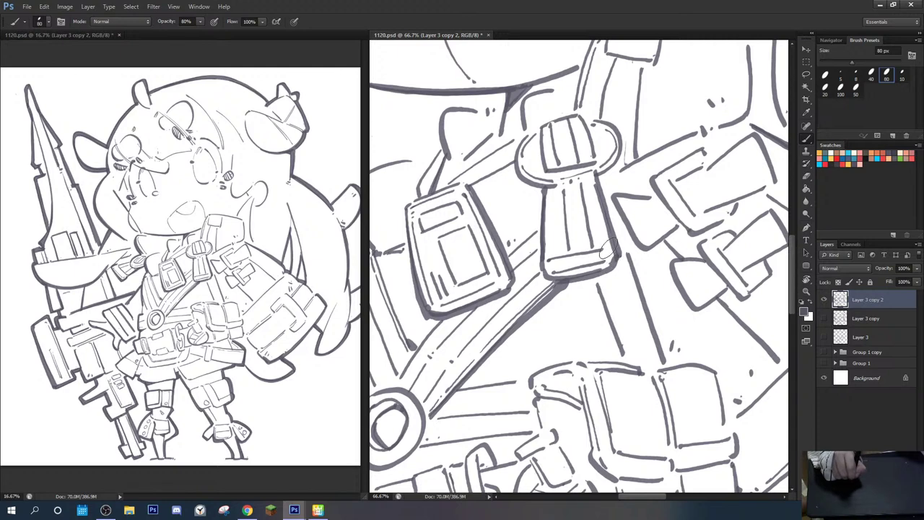
pyautogui.moveTo(521, 247)
pyautogui.mouseDown()
pyautogui.moveTo(538, 312)
pyautogui.moveTo(556, 288)
pyautogui.mouseUp()
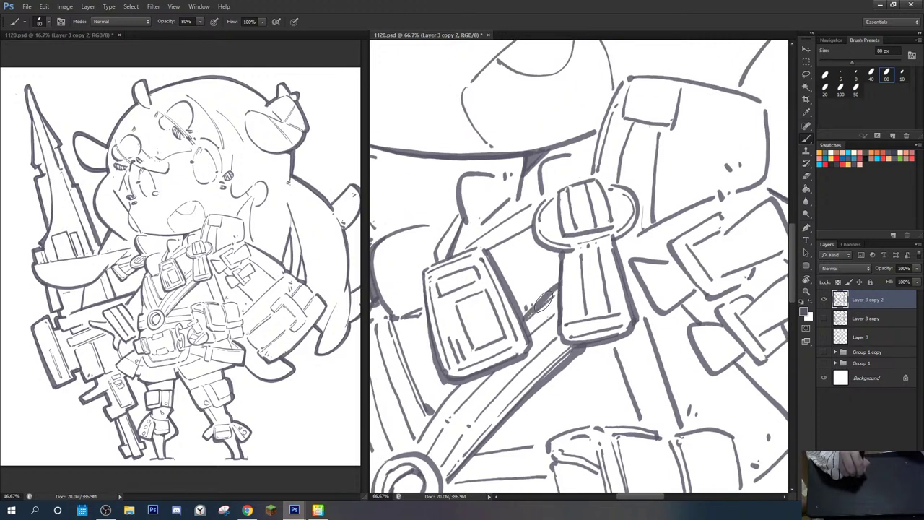
pyautogui.moveTo(605, 168); pyautogui.dragTo(513, 276)
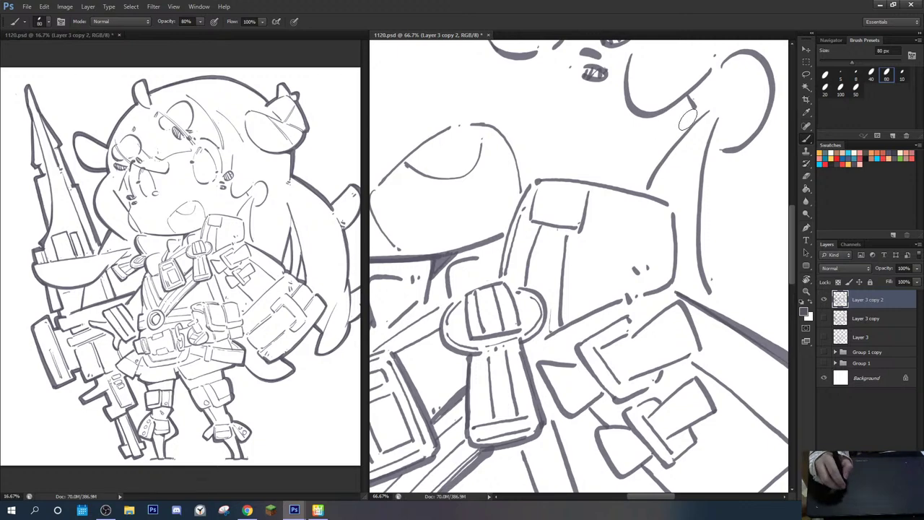
# Step: Thicken the collar's upper and front edges, its square patch and the strap line running down from the patch
pyautogui.press('r')
pyautogui.moveTo(616, 179); pyautogui.dragTo(552, 188)
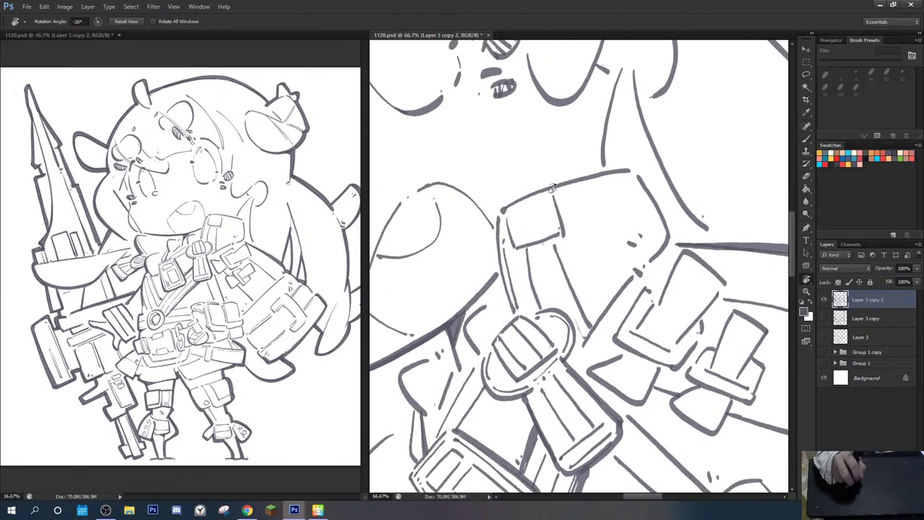
pyautogui.press('b')
pyautogui.moveTo(504, 209); pyautogui.dragTo(627, 171)
pyautogui.moveTo(503, 208); pyautogui.dragTo(515, 308)
pyautogui.press('space')
pyautogui.moveTo(639, 206); pyautogui.dragTo(579, 207)
pyautogui.moveTo(442, 211); pyautogui.dragTo(497, 235)
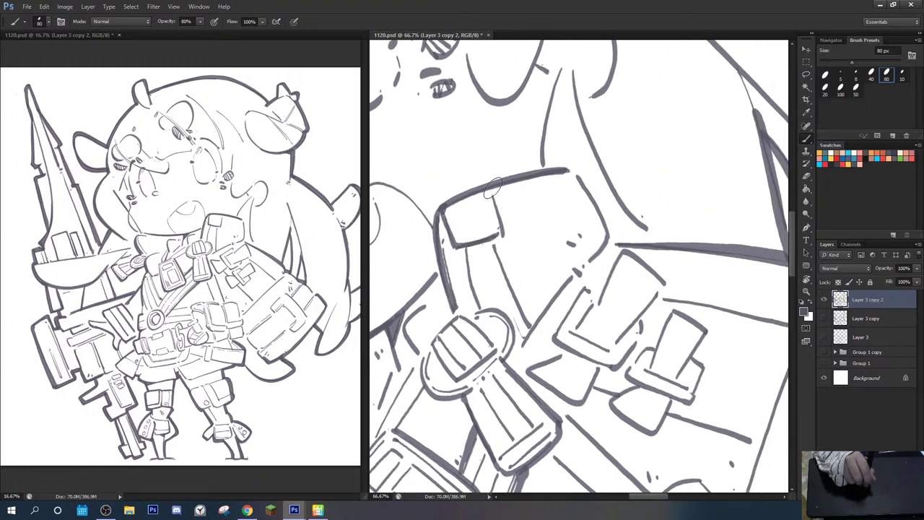
pyautogui.moveTo(492, 189)
pyautogui.mouseDown()
pyautogui.moveTo(491, 246)
pyautogui.moveTo(530, 326)
pyautogui.mouseUp()
# Step: Thicken the collar's lower edge and its rear side edge
pyautogui.press('r')
pyautogui.moveTo(534, 293); pyautogui.dragTo(532, 282)
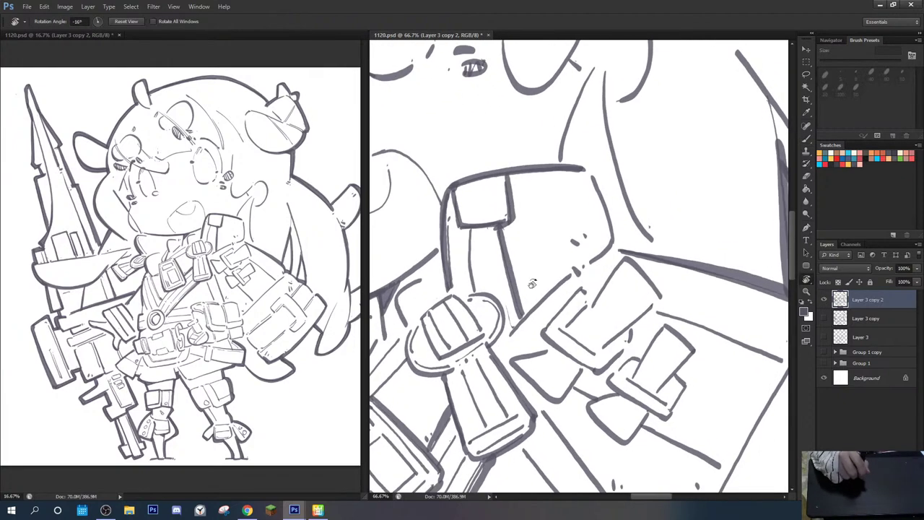
pyautogui.moveTo(512, 332); pyautogui.dragTo(557, 288)
pyautogui.press('r')
pyautogui.moveTo(591, 175)
pyautogui.mouseDown()
pyautogui.moveTo(612, 245)
pyautogui.moveTo(535, 155)
pyautogui.moveTo(548, 155)
pyautogui.mouseUp()
# Step: Thicken the lower edge of the upper clasp's triangular tab and the seam joining it to the lower clasp
pyautogui.press('space')
pyautogui.press('r')
pyautogui.press('b')
pyautogui.moveTo(470, 264)
pyautogui.mouseDown()
pyautogui.moveTo(506, 245)
pyautogui.moveTo(493, 269)
pyautogui.mouseUp()
pyautogui.press('e')
pyautogui.press('b')
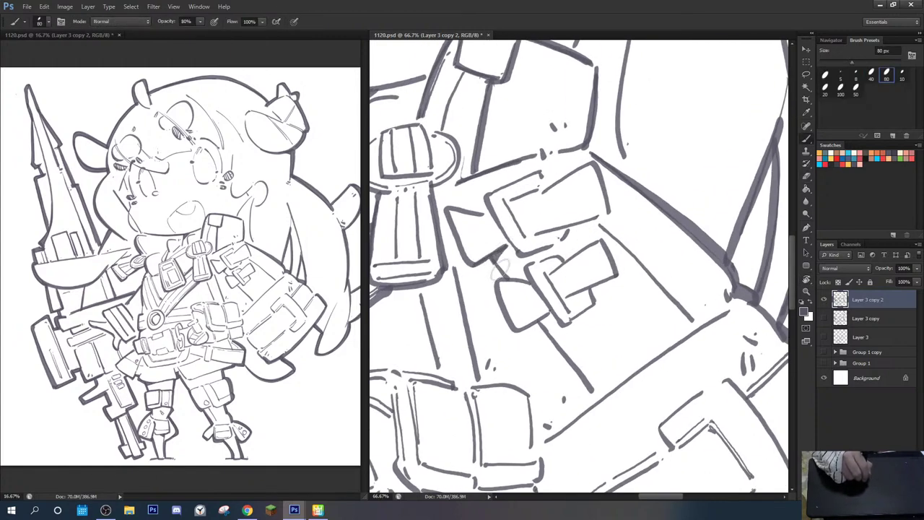
# Step: Thicken the waist pouch's contours, including the lid's lower rim, the side box and the bottom edge
pyautogui.press('space')
pyautogui.moveTo(543, 323)
pyautogui.mouseDown()
pyautogui.moveTo(552, 295)
pyautogui.moveTo(663, 165)
pyautogui.mouseUp()
pyautogui.press('r')
pyautogui.moveTo(663, 165)
pyautogui.mouseDown()
pyautogui.moveTo(611, 181)
pyautogui.moveTo(651, 169)
pyautogui.mouseUp()
pyautogui.press('space')
pyautogui.press('b')
pyautogui.moveTo(498, 238)
pyautogui.mouseDown()
pyautogui.moveTo(507, 257)
pyautogui.moveTo(588, 312)
pyautogui.moveTo(650, 320)
pyautogui.mouseUp()
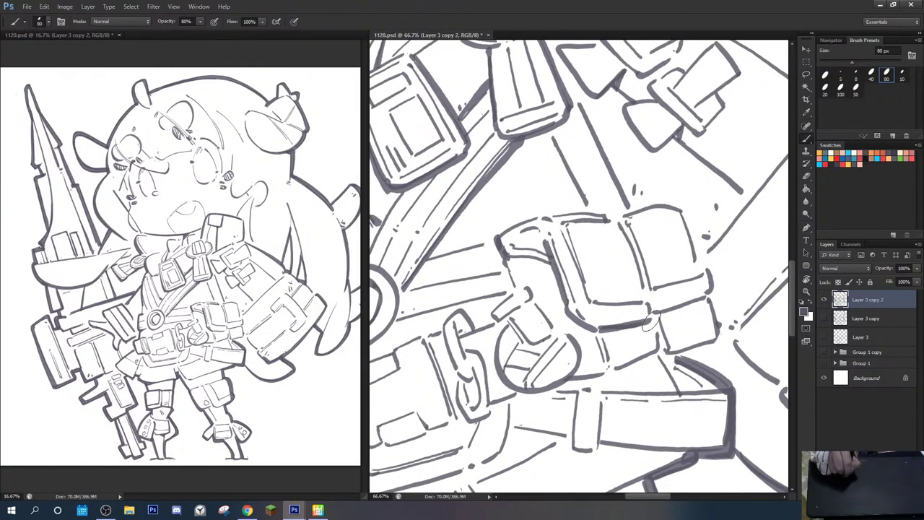
pyautogui.moveTo(636, 209)
pyautogui.mouseDown()
pyautogui.moveTo(682, 206)
pyautogui.moveTo(718, 336)
pyautogui.mouseUp()
pyautogui.moveTo(691, 341); pyautogui.dragTo(679, 352)
pyautogui.moveTo(609, 368); pyautogui.dragTo(659, 348)
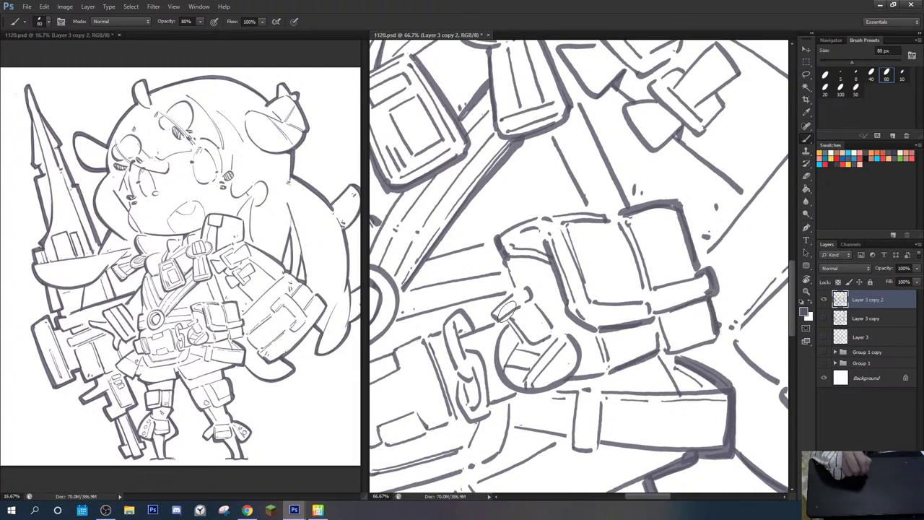
# Step: Thicken the cap and neck outline of the round canister beside the waist pouch
pyautogui.moveTo(493, 318)
pyautogui.mouseDown()
pyautogui.moveTo(527, 290)
pyautogui.moveTo(552, 330)
pyautogui.mouseUp()
pyautogui.moveTo(574, 371); pyautogui.dragTo(566, 250)
pyautogui.press('r')
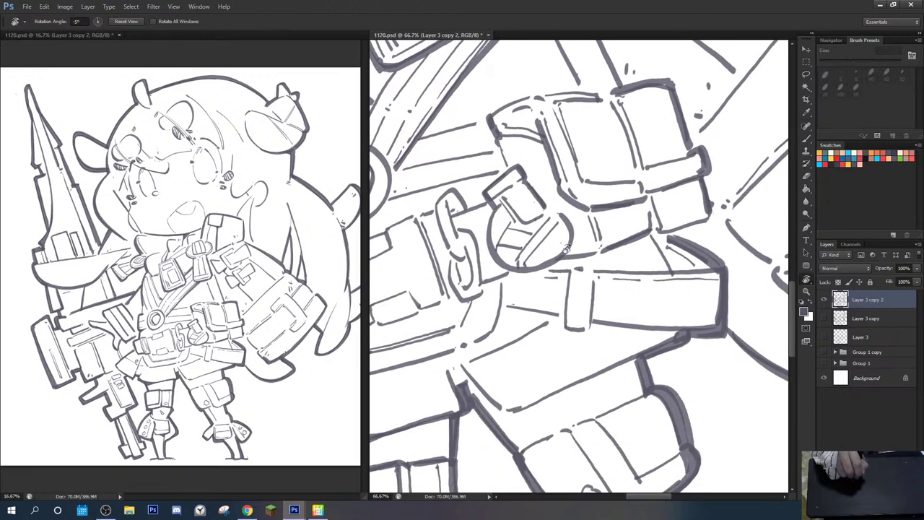
# Step: Thicken the loose belt band's edges and loop, add hatching inside its opening, and place a dot on the band
pyautogui.moveTo(511, 306)
pyautogui.mouseDown()
pyautogui.moveTo(556, 340)
pyautogui.moveTo(635, 296)
pyautogui.moveTo(692, 249)
pyautogui.moveTo(690, 260)
pyautogui.mouseUp()
pyautogui.press('r')
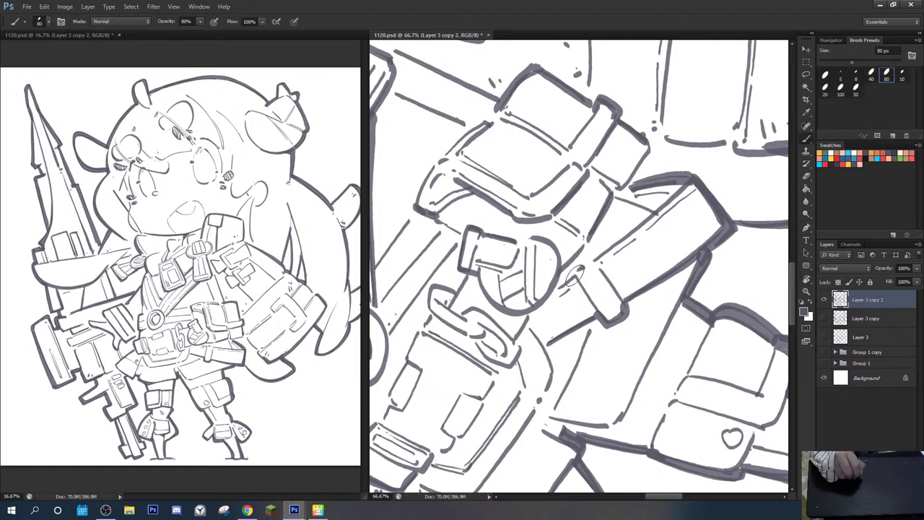
pyautogui.moveTo(578, 277); pyautogui.dragTo(646, 221)
pyautogui.moveTo(653, 187)
pyautogui.mouseDown()
pyautogui.moveTo(652, 213)
pyautogui.moveTo(661, 220)
pyautogui.mouseUp()
pyautogui.click(687, 242)
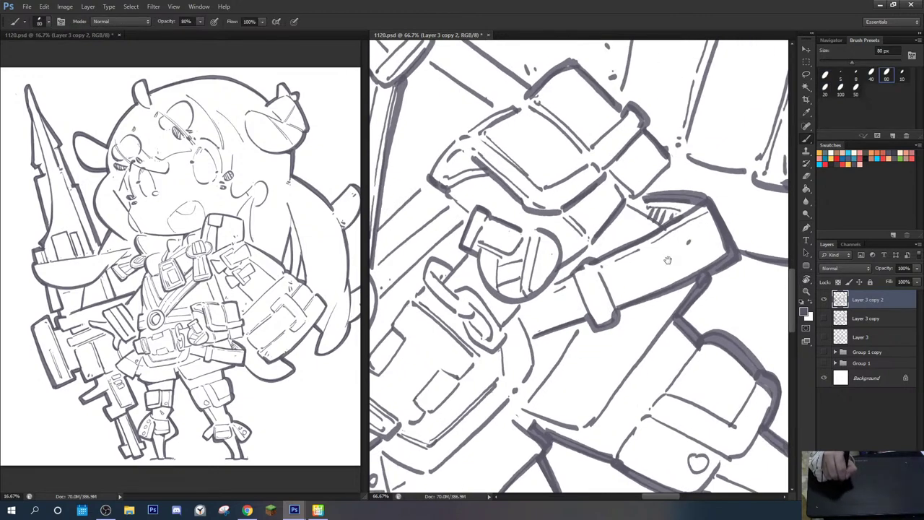
# Step: Thicken the lower hem of the shorts panel beneath the loose belt band
pyautogui.moveTo(668, 261); pyautogui.dragTo(683, 214)
pyautogui.press('r')
pyautogui.moveTo(683, 214); pyautogui.dragTo(680, 256)
pyautogui.moveTo(526, 359); pyautogui.dragTo(653, 282)
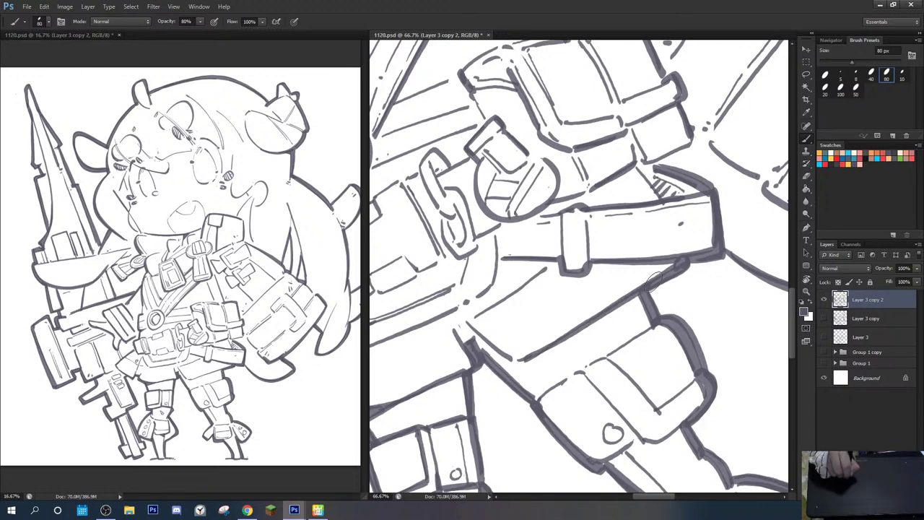
# Step: Thicken the belt's curved lower edge beneath the front buckle and the outer edges of the buckle plate
pyautogui.moveTo(500, 337)
pyautogui.mouseDown()
pyautogui.moveTo(518, 358)
pyautogui.moveTo(511, 342)
pyautogui.moveTo(673, 331)
pyautogui.mouseUp()
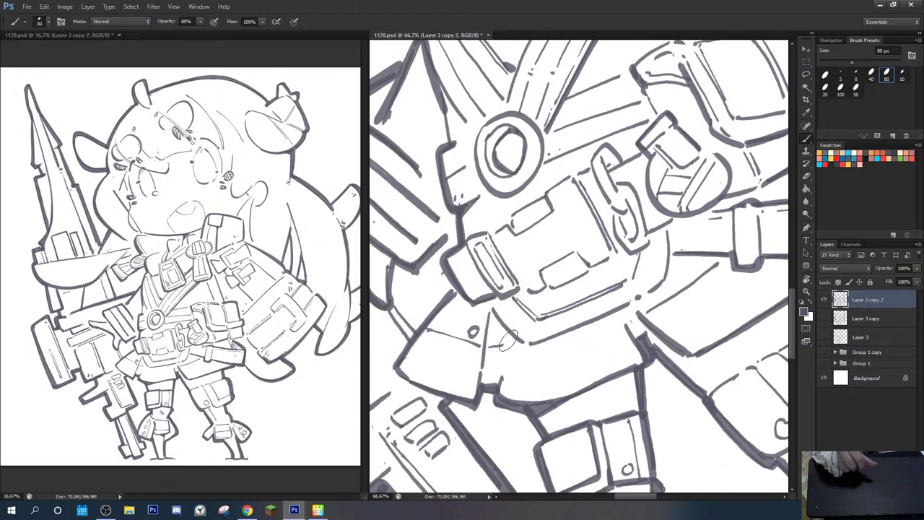
pyautogui.moveTo(531, 344); pyautogui.dragTo(651, 291)
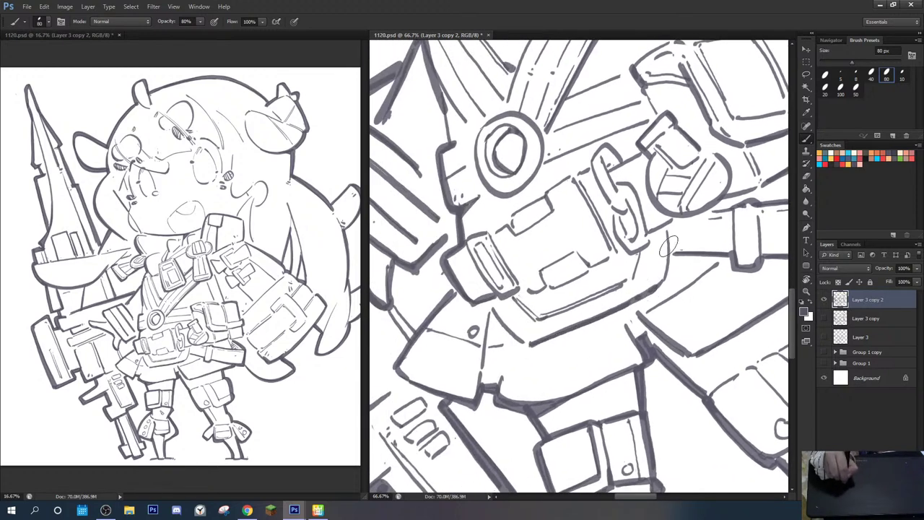
pyautogui.moveTo(668, 232); pyautogui.dragTo(660, 284)
pyautogui.moveTo(530, 291)
pyautogui.mouseDown()
pyautogui.moveTo(617, 256)
pyautogui.moveTo(625, 239)
pyautogui.moveTo(643, 311)
pyautogui.mouseUp()
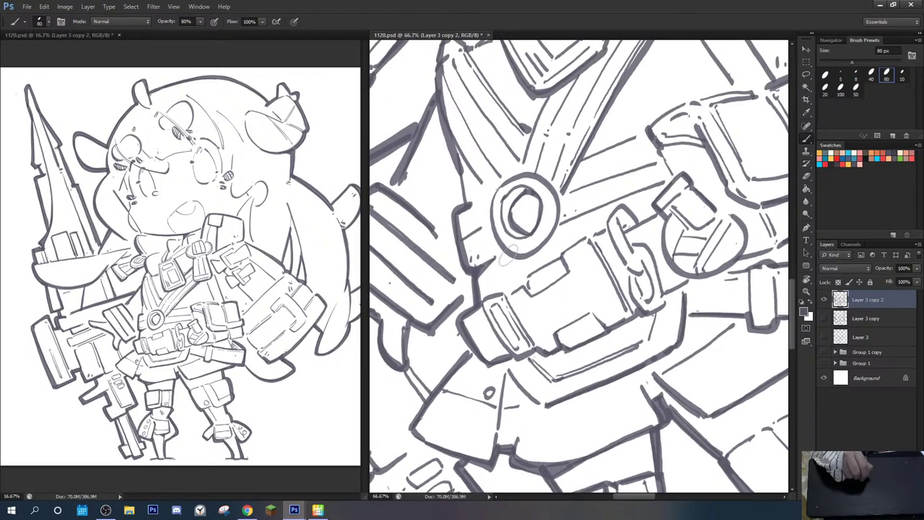
pyautogui.moveTo(529, 286)
pyautogui.mouseDown()
pyautogui.moveTo(599, 232)
pyautogui.moveTo(623, 195)
pyautogui.moveTo(661, 181)
pyautogui.moveTo(532, 165)
pyautogui.mouseUp()
pyautogui.scroll(-5, 532, 165)
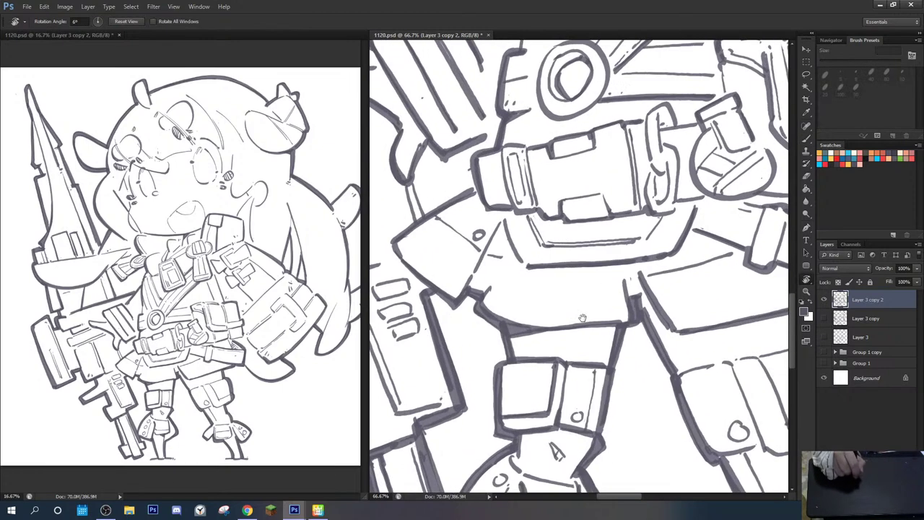
# Step: Thicken the dividing strap line and flap edge of the thigh pouch on the leg farther from the weapon
pyautogui.moveTo(503, 232)
pyautogui.mouseDown()
pyautogui.moveTo(554, 220)
pyautogui.moveTo(587, 296)
pyautogui.mouseUp()
pyautogui.moveTo(550, 221); pyautogui.dragTo(639, 204)
pyautogui.moveTo(582, 215); pyautogui.dragTo(613, 285)
pyautogui.moveTo(622, 339); pyautogui.dragTo(569, 223)
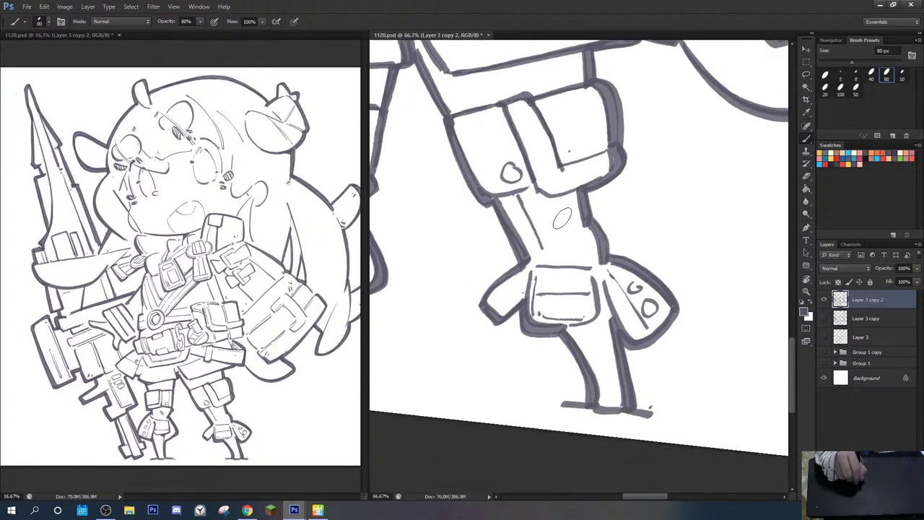
# Step: Thicken the knee pad's upper edge and the fold line between the thigh pouch and the knee
pyautogui.moveTo(535, 265); pyautogui.dragTo(599, 269)
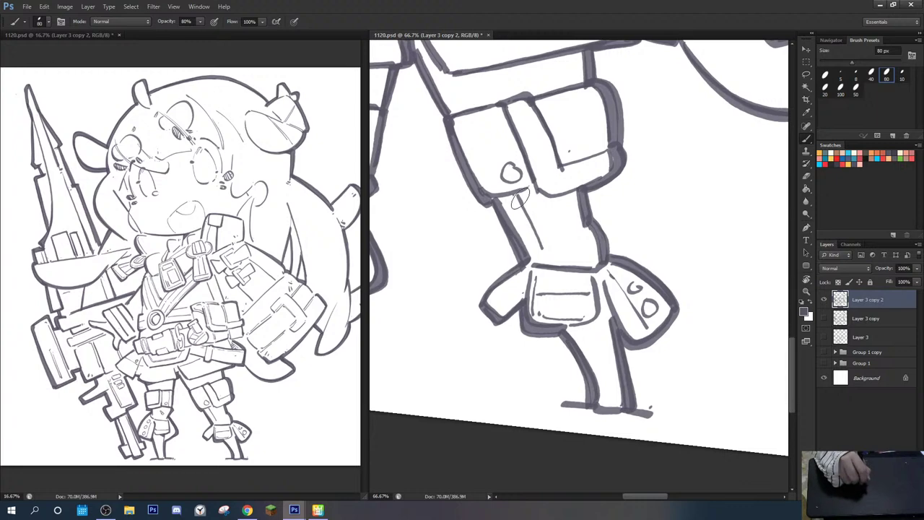
pyautogui.moveTo(515, 197); pyautogui.dragTo(549, 253)
pyautogui.moveTo(593, 315); pyautogui.dragTo(569, 332)
# Step: Thicken the upper and lower edges of the bracket-shaped panel on the wide sleeve, erasing the excess at its corner
pyautogui.moveTo(698, 117); pyautogui.dragTo(488, 428)
pyautogui.moveTo(649, 160)
pyautogui.mouseDown()
pyautogui.moveTo(497, 361)
pyautogui.moveTo(558, 294)
pyautogui.moveTo(572, 197)
pyautogui.mouseUp()
pyautogui.press('r')
pyautogui.moveTo(435, 199)
pyautogui.mouseDown()
pyautogui.moveTo(446, 218)
pyautogui.moveTo(518, 167)
pyautogui.moveTo(525, 175)
pyautogui.mouseUp()
pyautogui.press('e')
pyautogui.moveTo(429, 201); pyautogui.dragTo(508, 162)
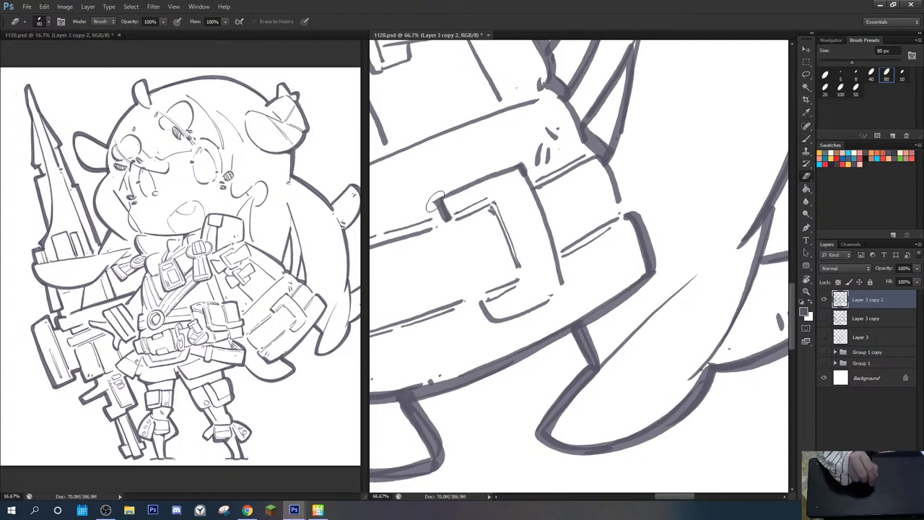
pyautogui.press('b')
pyautogui.moveTo(481, 302)
pyautogui.mouseDown()
pyautogui.moveTo(493, 324)
pyautogui.moveTo(560, 288)
pyautogui.mouseUp()
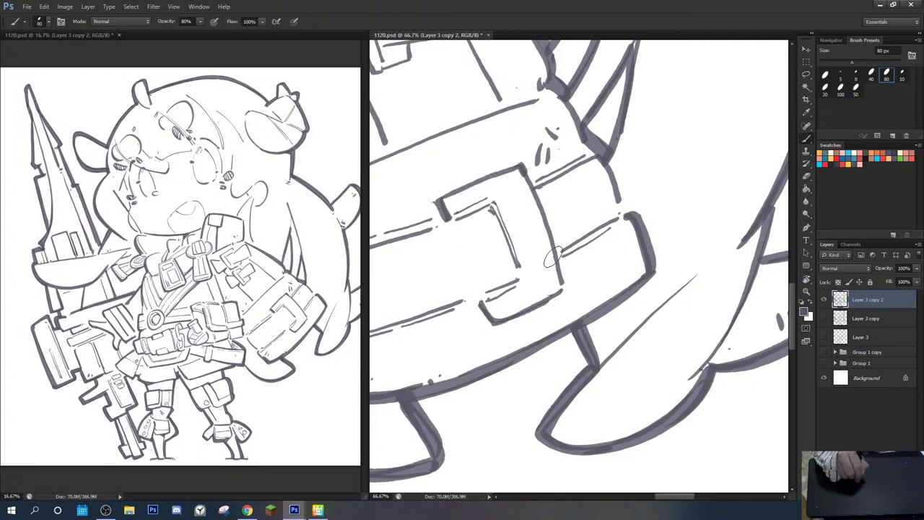
# Step: Thicken the wide sleeve's strap line near the cuff and the short edge at the opposite end of the band, adding a small dot below
pyautogui.moveTo(553, 257); pyautogui.dragTo(618, 218)
pyautogui.moveTo(490, 327); pyautogui.dragTo(619, 264)
pyautogui.click(532, 304)
pyautogui.moveTo(439, 210); pyautogui.dragTo(462, 269)
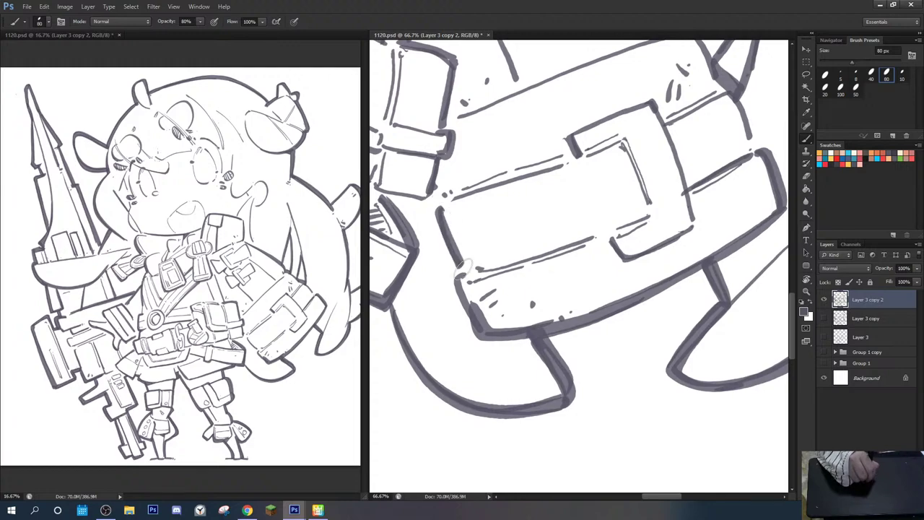
# Step: Add three short slanted hatch marks on the long hair above the wide sleeve
pyautogui.moveTo(489, 200); pyautogui.dragTo(439, 396)
pyautogui.moveTo(524, 173)
pyautogui.mouseDown()
pyautogui.moveTo(495, 313)
pyautogui.moveTo(589, 269)
pyautogui.mouseUp()
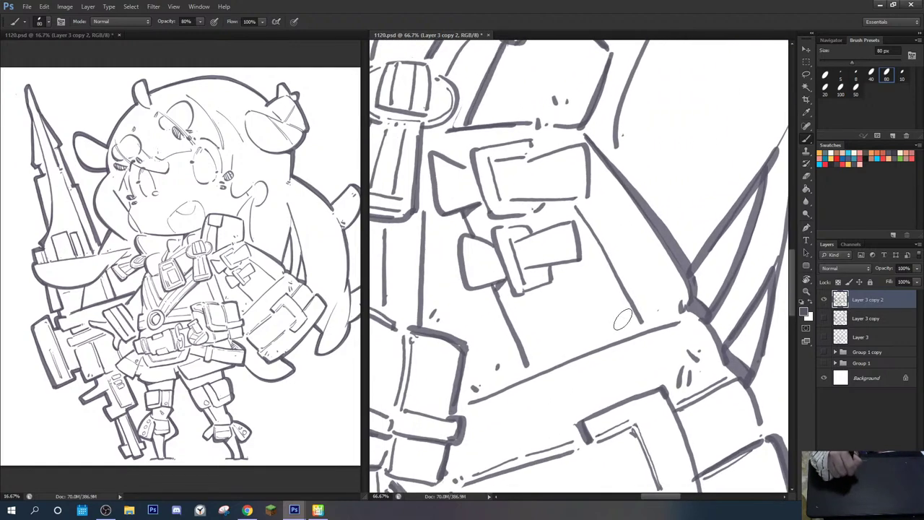
pyautogui.press('r')
pyautogui.moveTo(619, 320)
pyautogui.mouseDown()
pyautogui.moveTo(555, 307)
pyautogui.moveTo(582, 270)
pyautogui.mouseUp()
pyautogui.press('b')
pyautogui.moveTo(716, 306)
pyautogui.mouseDown()
pyautogui.moveTo(564, 360)
pyautogui.moveTo(479, 439)
pyautogui.mouseUp()
pyautogui.moveTo(584, 321); pyautogui.dragTo(668, 237)
pyautogui.moveTo(582, 233); pyautogui.dragTo(571, 264)
pyautogui.moveTo(602, 242); pyautogui.dragTo(598, 228)
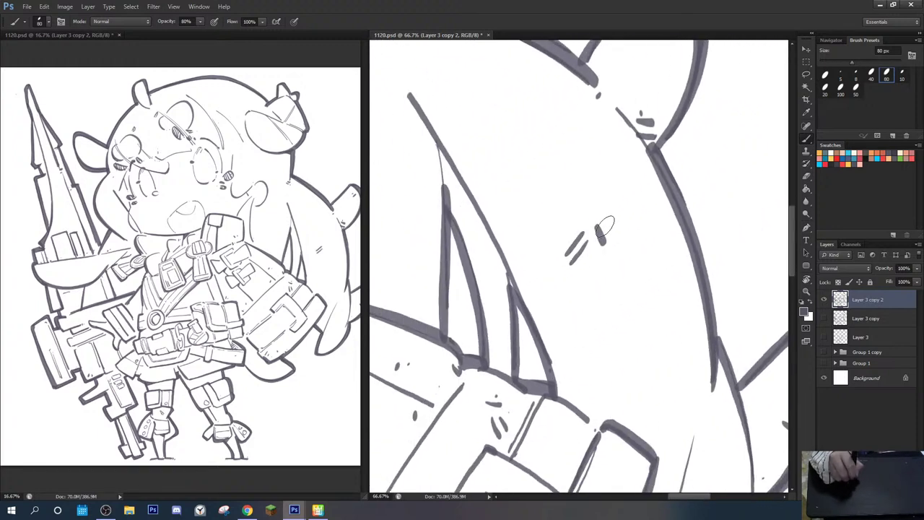
# Step: Thicken the end of the sleeve's bracket-shaped panel and the loose hair strand line beside the cuff, adding a dot on the cuff
pyautogui.moveTo(632, 323); pyautogui.dragTo(579, 250)
pyautogui.moveTo(605, 390)
pyautogui.mouseDown()
pyautogui.moveTo(621, 291)
pyautogui.moveTo(639, 246)
pyautogui.mouseUp()
pyautogui.moveTo(576, 310); pyautogui.dragTo(553, 352)
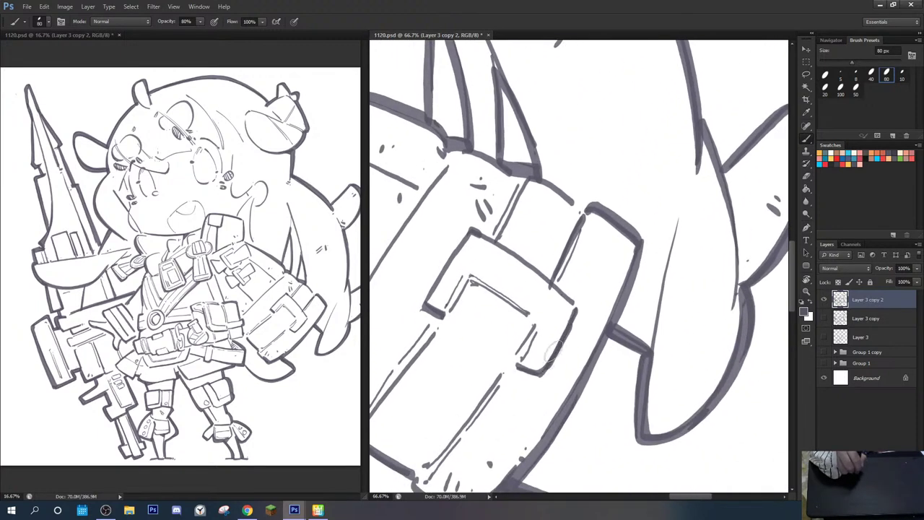
pyautogui.click(592, 280)
pyautogui.moveTo(678, 218); pyautogui.dragTo(648, 348)
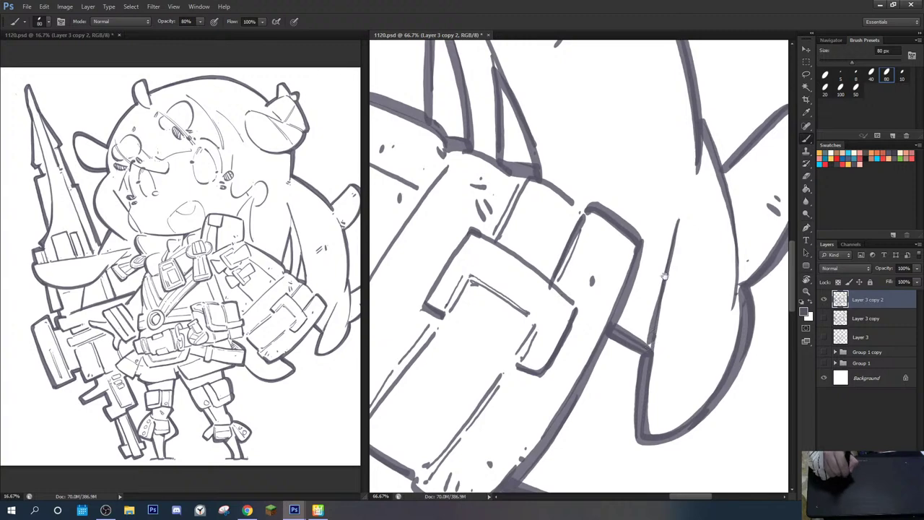
# Step: Draw a thick arc along the top of the iris in the eye farther from the weapon
pyautogui.moveTo(669, 199); pyautogui.dragTo(738, 408)
pyautogui.moveTo(630, 205); pyautogui.dragTo(764, 371)
pyautogui.press('r')
pyautogui.moveTo(596, 189); pyautogui.dragTo(609, 192)
pyautogui.moveTo(392, 249)
pyautogui.mouseDown()
pyautogui.moveTo(616, 189)
pyautogui.moveTo(634, 200)
pyautogui.mouseUp()
pyautogui.moveTo(473, 101); pyautogui.dragTo(509, 290)
pyautogui.press('b')
pyautogui.moveTo(497, 189)
pyautogui.mouseDown()
pyautogui.moveTo(506, 171)
pyautogui.moveTo(545, 158)
pyautogui.mouseUp()
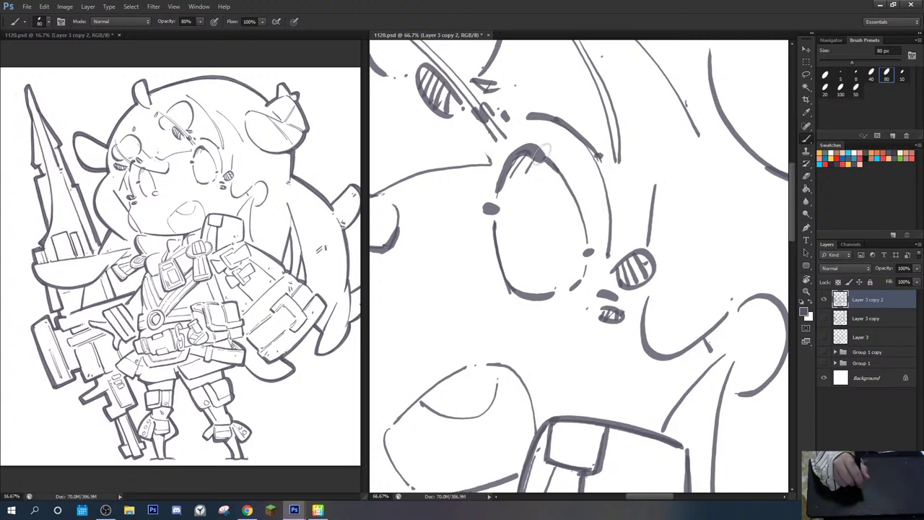
pyautogui.hotkey('ctrl', 'z')
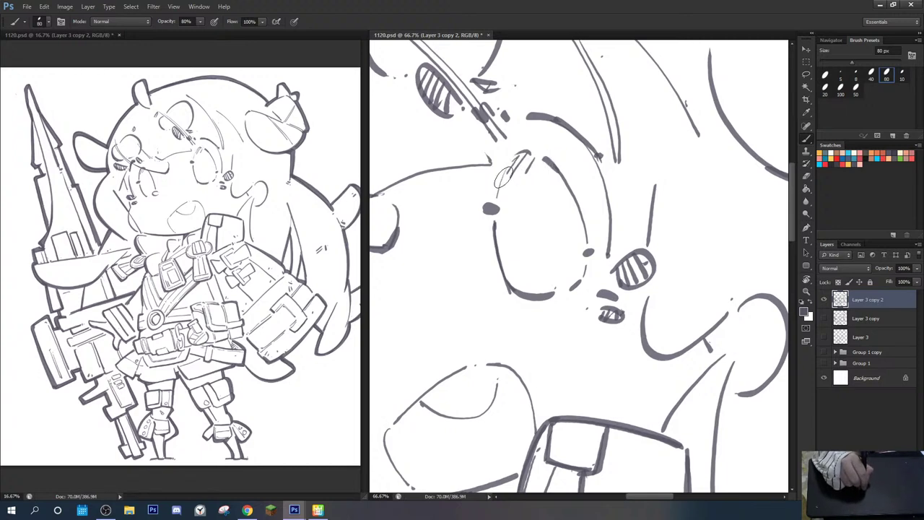
pyautogui.moveTo(503, 181)
pyautogui.mouseDown()
pyautogui.moveTo(543, 158)
pyautogui.moveTo(518, 166)
pyautogui.moveTo(547, 168)
pyautogui.moveTo(565, 213)
pyautogui.mouseUp()
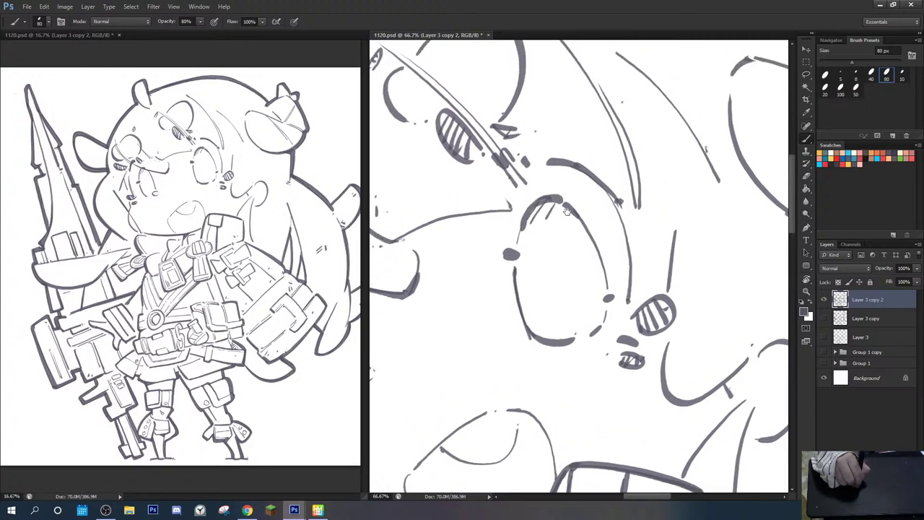
# Step: Extend that eye's upper lash line toward the nose with a short thick stroke crossing the hair strand
pyautogui.moveTo(489, 170)
pyautogui.mouseDown()
pyautogui.moveTo(471, 178)
pyautogui.moveTo(550, 166)
pyautogui.mouseUp()
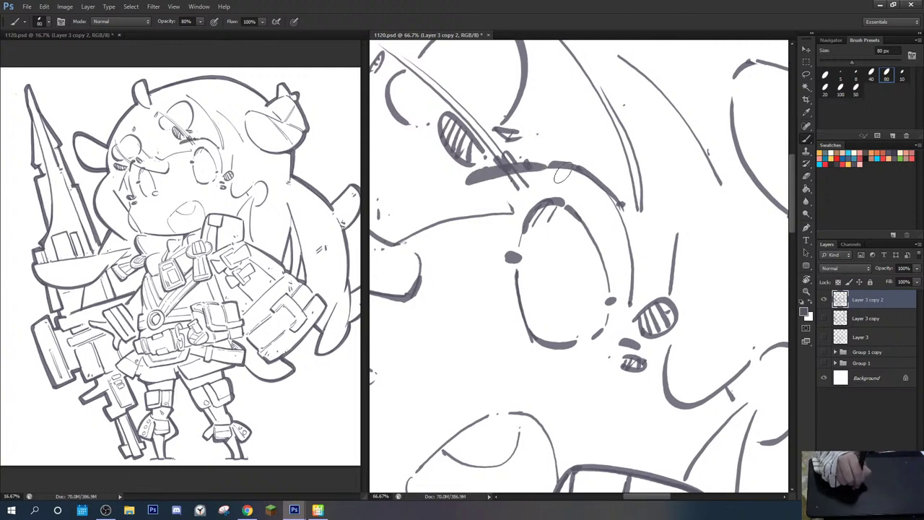
pyautogui.hotkey('ctrl', 'z')
pyautogui.moveTo(473, 190); pyautogui.dragTo(530, 168)
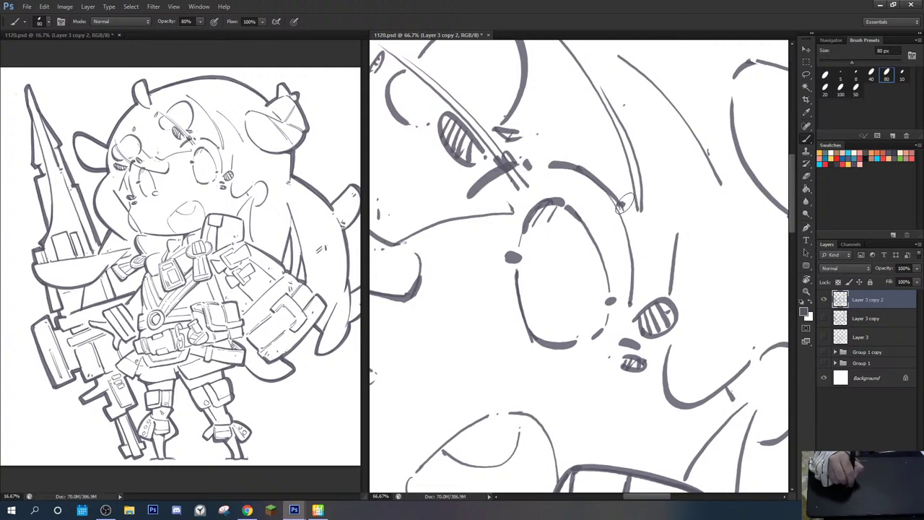
# Step: Thicken the lash line's outer side, add bold oval lash tips, and hatch the upper part of the iris
pyautogui.moveTo(625, 202)
pyautogui.mouseDown()
pyautogui.moveTo(621, 209)
pyautogui.moveTo(642, 197)
pyautogui.moveTo(629, 208)
pyautogui.mouseUp()
pyautogui.moveTo(633, 317)
pyautogui.mouseDown()
pyautogui.moveTo(671, 292)
pyautogui.moveTo(658, 335)
pyautogui.mouseUp()
pyautogui.moveTo(622, 216); pyautogui.dragTo(634, 275)
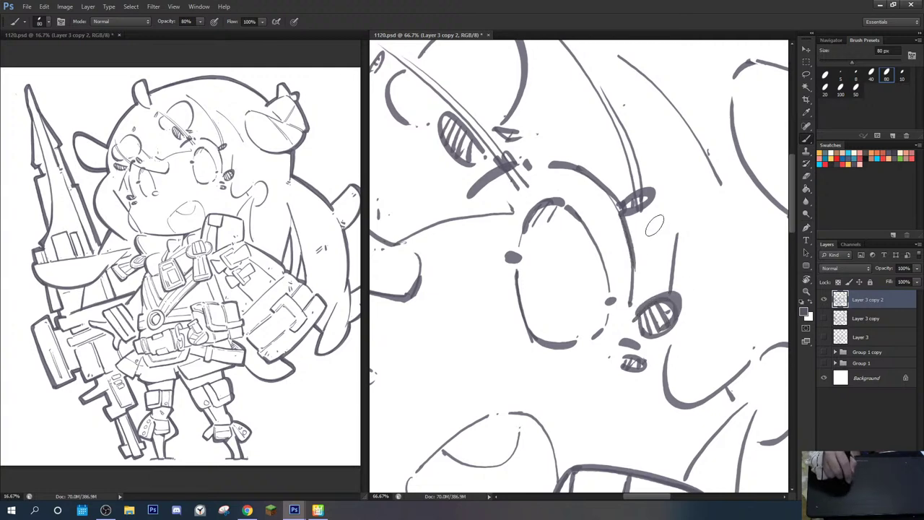
pyautogui.moveTo(557, 205)
pyautogui.mouseDown()
pyautogui.moveTo(549, 229)
pyautogui.moveTo(563, 209)
pyautogui.moveTo(569, 230)
pyautogui.mouseUp()
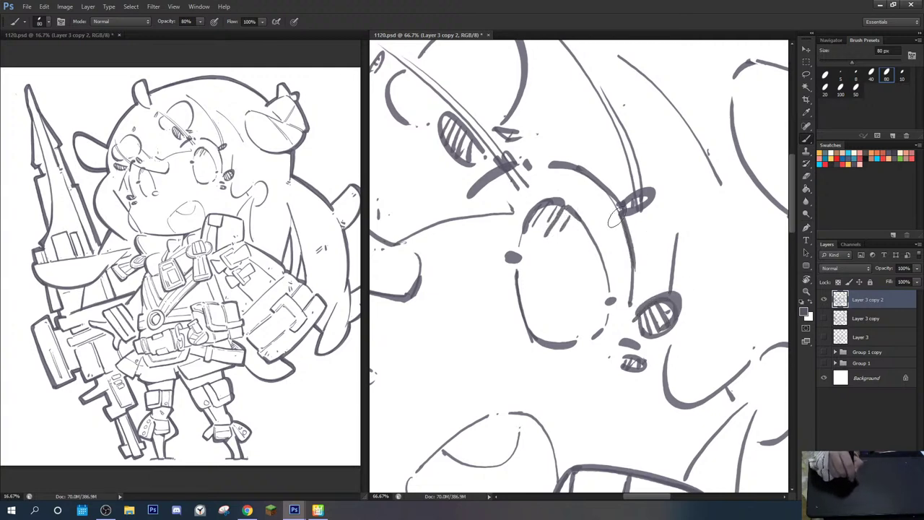
# Step: Add two small tick marks on the hair between the round horn base and the ear
pyautogui.moveTo(658, 249); pyautogui.dragTo(545, 286)
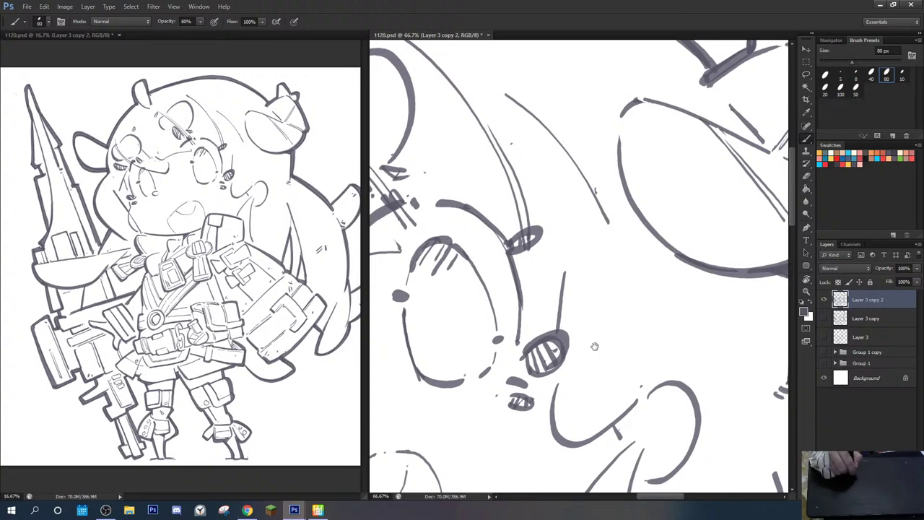
pyautogui.moveTo(625, 338); pyautogui.dragTo(569, 360)
pyautogui.moveTo(598, 266); pyautogui.dragTo(637, 230)
pyautogui.moveTo(634, 307); pyautogui.dragTo(639, 319)
pyautogui.moveTo(648, 306); pyautogui.dragTo(650, 313)
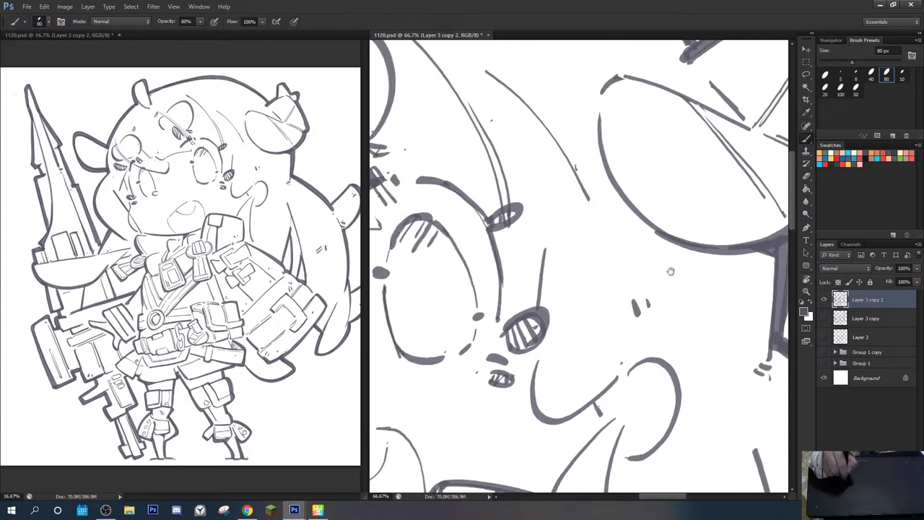
# Step: Add short hatch marks on the crown hair, between the long bang lines and just inside the head's upper outline
pyautogui.moveTo(670, 270)
pyautogui.mouseDown()
pyautogui.moveTo(573, 300)
pyautogui.moveTo(662, 344)
pyautogui.mouseUp()
pyautogui.moveTo(432, 165); pyautogui.dragTo(443, 159)
pyautogui.moveTo(440, 173); pyautogui.dragTo(449, 166)
pyautogui.moveTo(463, 184); pyautogui.dragTo(521, 222)
pyautogui.moveTo(454, 92); pyautogui.dragTo(474, 118)
pyautogui.moveTo(469, 92)
pyautogui.mouseDown()
pyautogui.moveTo(485, 116)
pyautogui.moveTo(496, 109)
pyautogui.mouseUp()
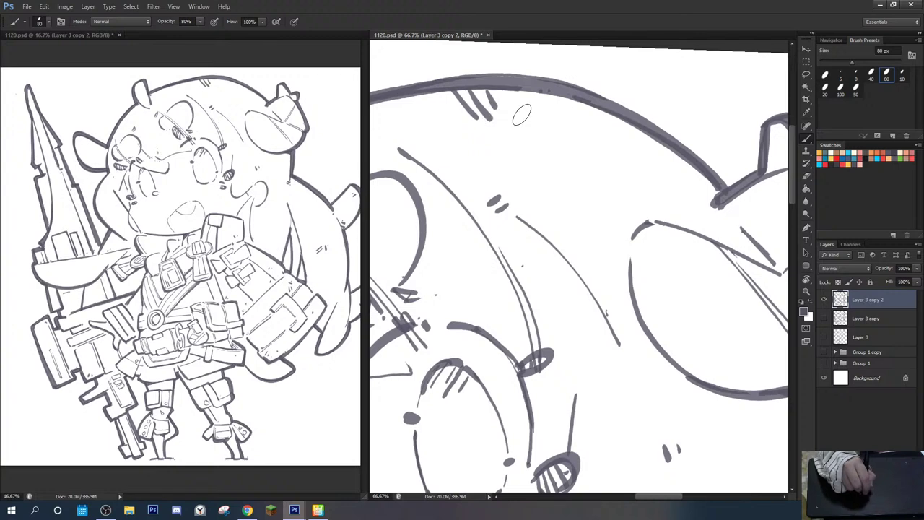
pyautogui.moveTo(593, 178); pyautogui.dragTo(603, 169)
# Step: Add short hatch marks on the side hair next to the weapon and on the curved guard below the blade
pyautogui.moveTo(423, 301); pyautogui.dragTo(583, 226)
pyautogui.moveTo(433, 339); pyautogui.dragTo(693, 216)
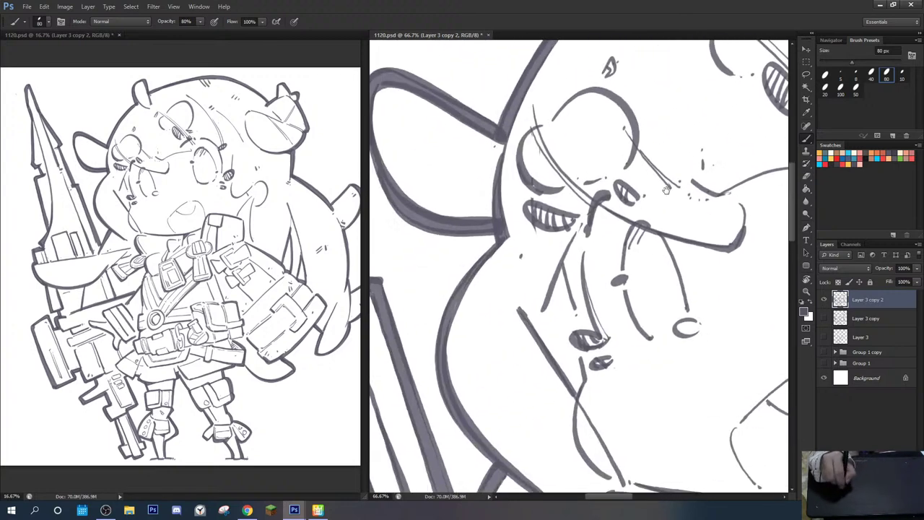
pyautogui.moveTo(513, 375)
pyautogui.mouseDown()
pyautogui.moveTo(619, 301)
pyautogui.moveTo(580, 308)
pyautogui.moveTo(589, 316)
pyautogui.mouseUp()
pyautogui.click(602, 311)
pyautogui.moveTo(611, 359); pyautogui.dragTo(583, 189)
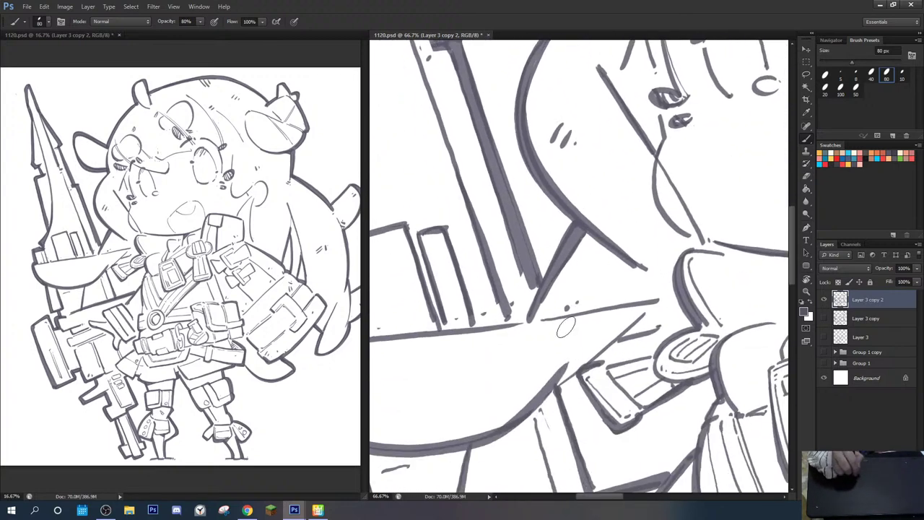
pyautogui.moveTo(435, 406); pyautogui.dragTo(441, 419)
pyautogui.moveTo(446, 401)
pyautogui.mouseDown()
pyautogui.moveTo(452, 415)
pyautogui.moveTo(471, 409)
pyautogui.mouseUp()
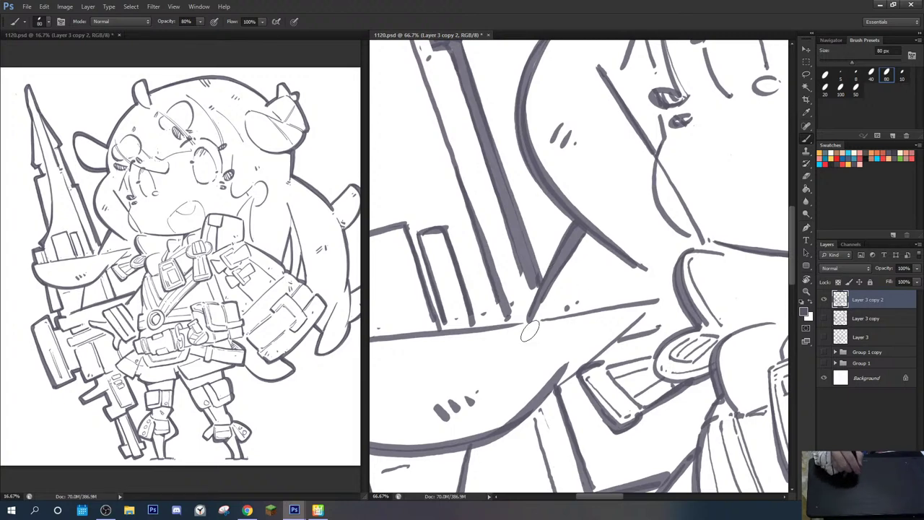
# Step: Add short slanted tick marks and a dot on the hair behind the ear
pyautogui.moveTo(768, 280)
pyautogui.mouseDown()
pyautogui.moveTo(613, 317)
pyautogui.moveTo(400, 407)
pyautogui.mouseUp()
pyautogui.moveTo(709, 261); pyautogui.dragTo(453, 313)
pyautogui.moveTo(606, 252); pyautogui.dragTo(599, 267)
pyautogui.moveTo(615, 256)
pyautogui.mouseDown()
pyautogui.moveTo(607, 275)
pyautogui.moveTo(620, 343)
pyautogui.mouseUp()
pyautogui.click(624, 267)
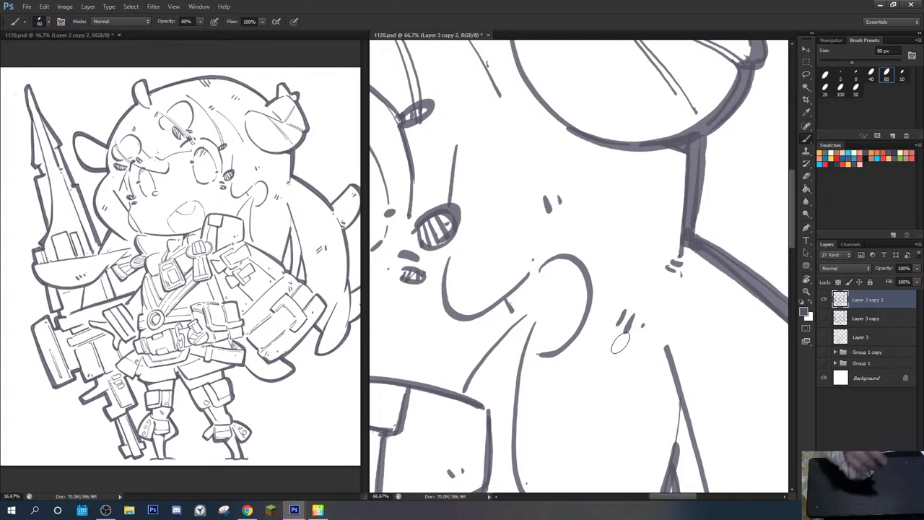
# Step: Flip the canvas horizontally and examine the mirrored line art up close and as a whole
pyautogui.hotkey('ctrl', 'shift', 'h')
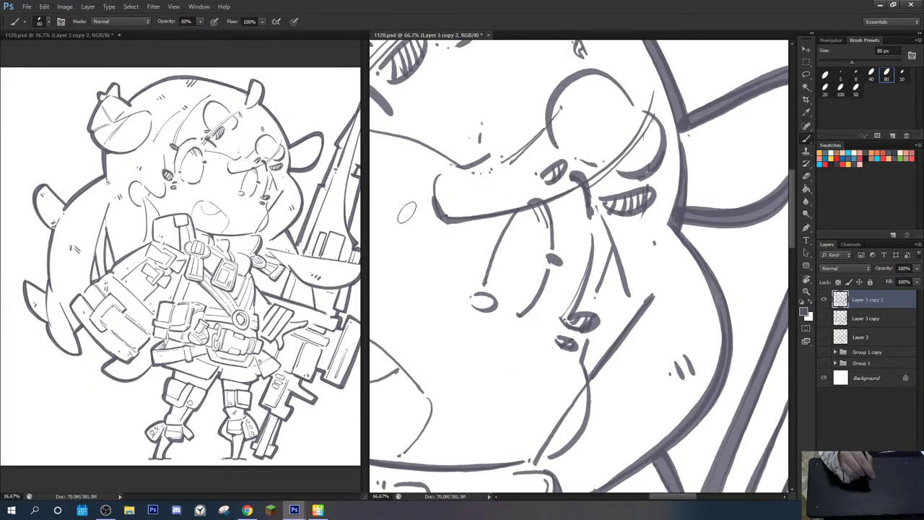
pyautogui.hscroll(5, 498, 346)
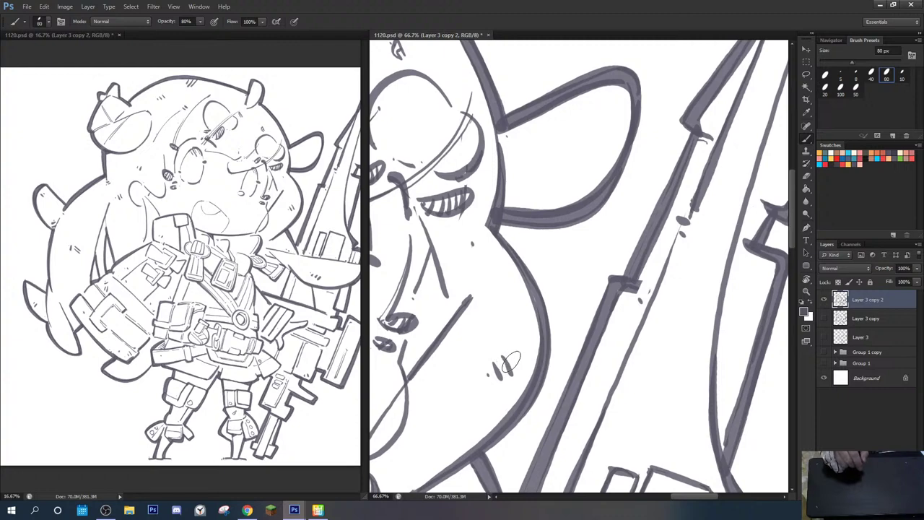
pyautogui.hotkey('ctrl', '-')
pyautogui.hotkey('ctrl', '-')
pyautogui.hotkey('ctrl', '-')
pyautogui.hotkey('ctrl', '-')
pyautogui.hotkey('ctrl', '-')
pyautogui.hotkey('ctrl', '-')
# Step: Reset the view rotation, flip the canvas horizontally back to its original orientation, and save 1120.psd
pyautogui.press('r')
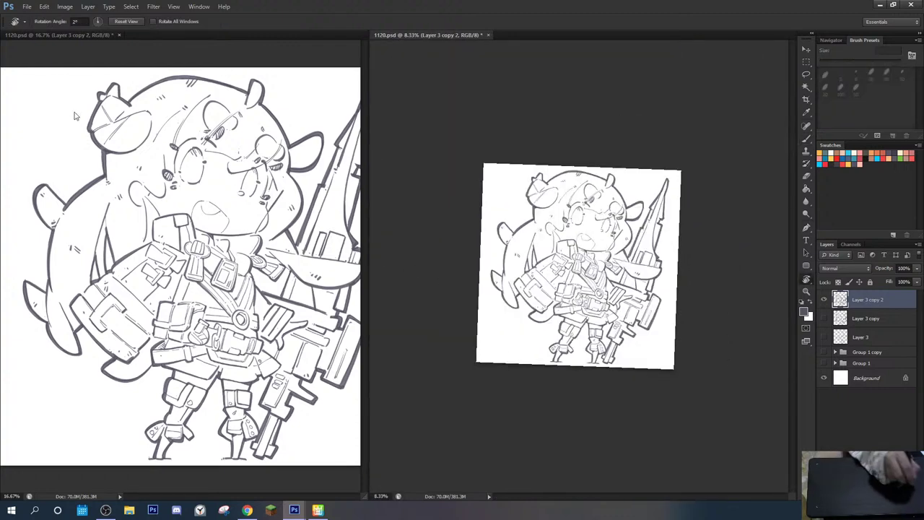
pyautogui.click(126, 21)
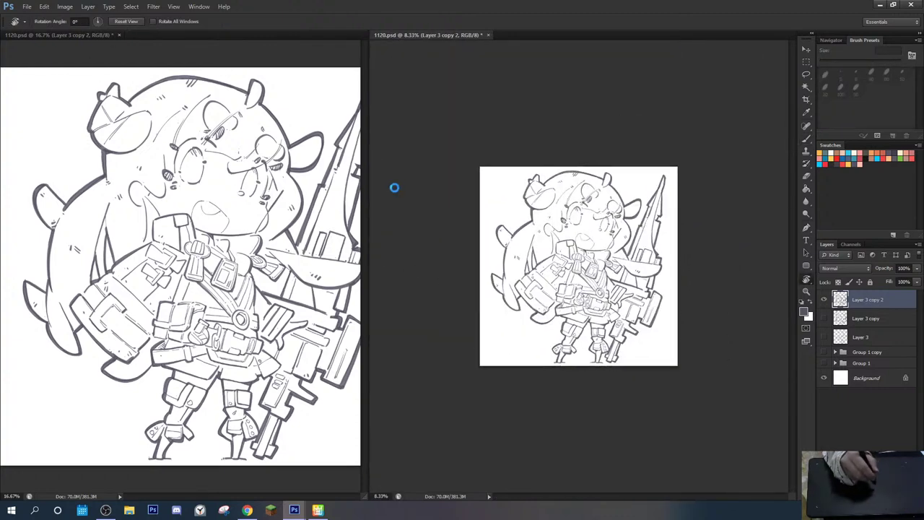
pyautogui.hotkey('ctrl', 'shift', 'h')
pyautogui.hotkey('ctrl', 's')
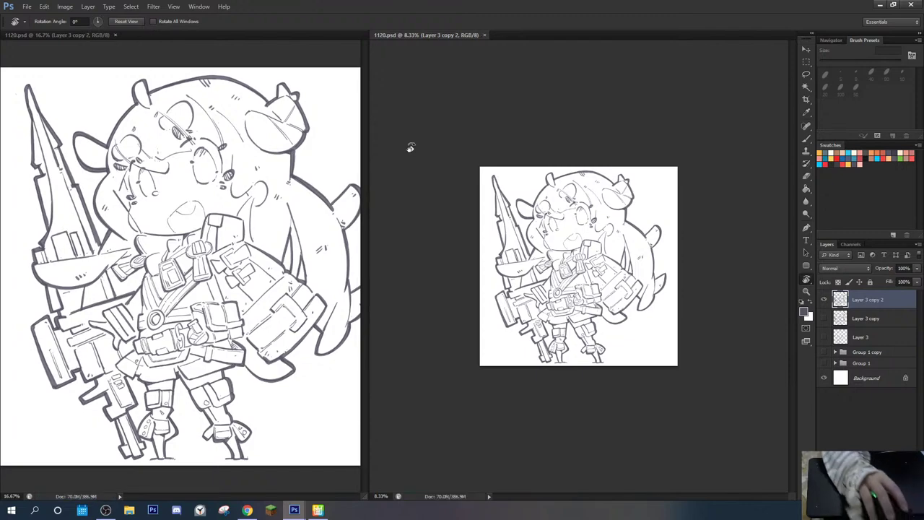
# Step: Frame the face in close-up and paste the workspace screenshot into a new 3840 × 1080 px document based on the clipboard
pyautogui.hotkey('ctrl', '+')
pyautogui.hotkey('ctrl', '+')
pyautogui.hotkey('ctrl', '+')
pyautogui.hotkey('ctrl', '+')
pyautogui.hotkey('ctrl', '+')
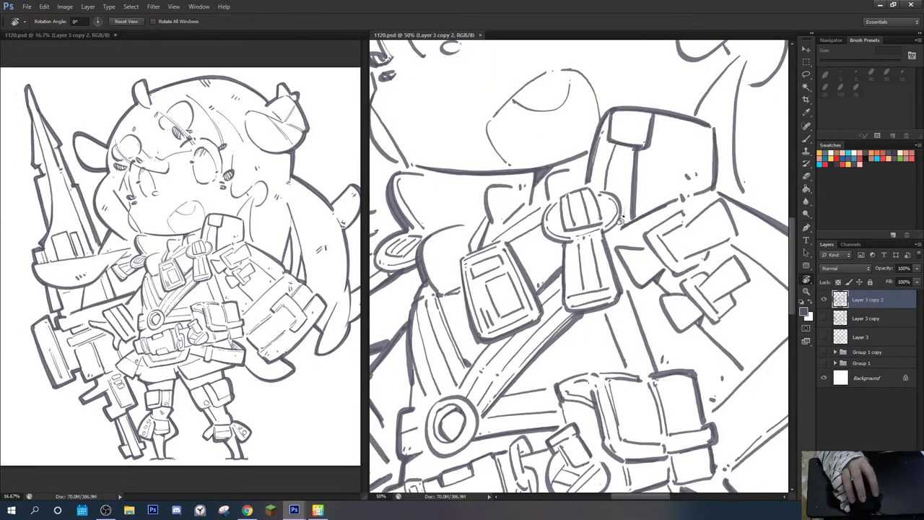
pyautogui.moveTo(593, 208); pyautogui.dragTo(633, 379)
pyautogui.hotkey('ctrl', '+')
pyautogui.moveTo(612, 346); pyautogui.dragTo(634, 344)
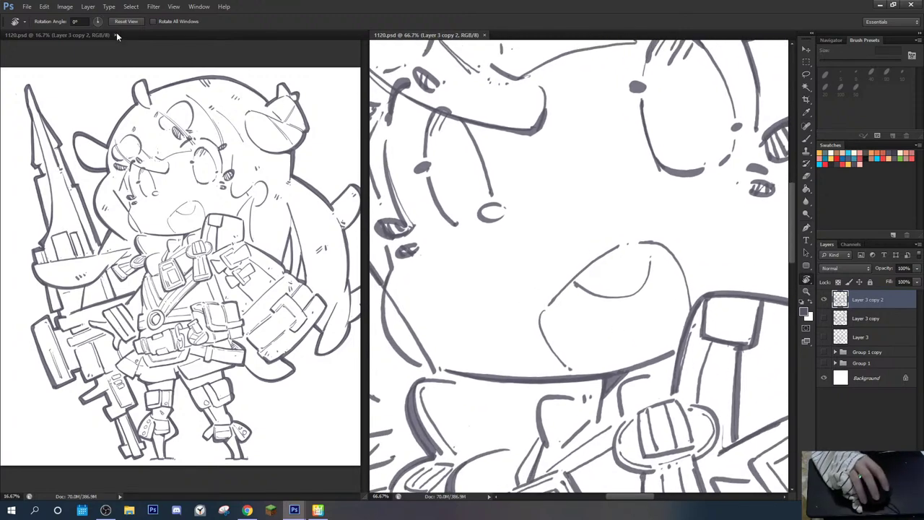
pyautogui.click(27, 7)
pyautogui.click(42, 17)
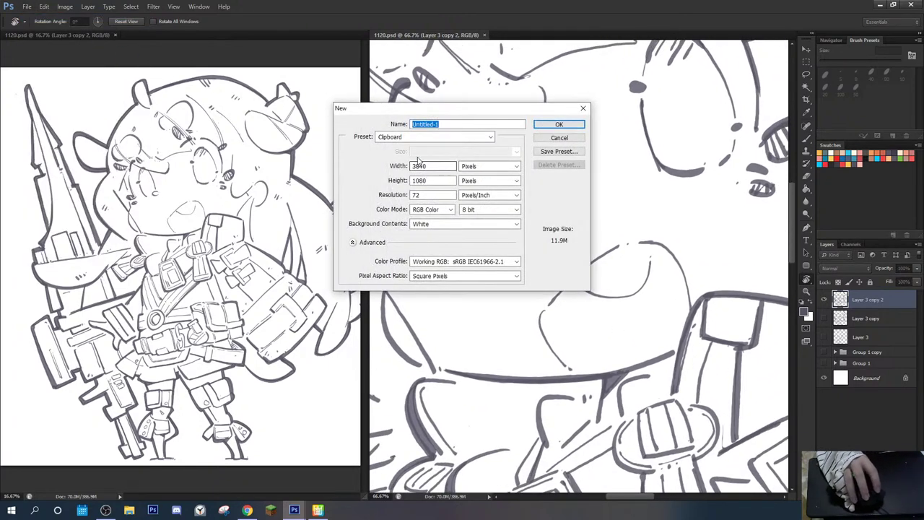
pyautogui.click(558, 124)
pyautogui.hotkey('ctrl', 'v')
# Step: Crop the screenshot's canvas width to 1920 pixels, anchored at the middle of its right edge
pyautogui.hotkey('alt', 'ctrl', 'c')
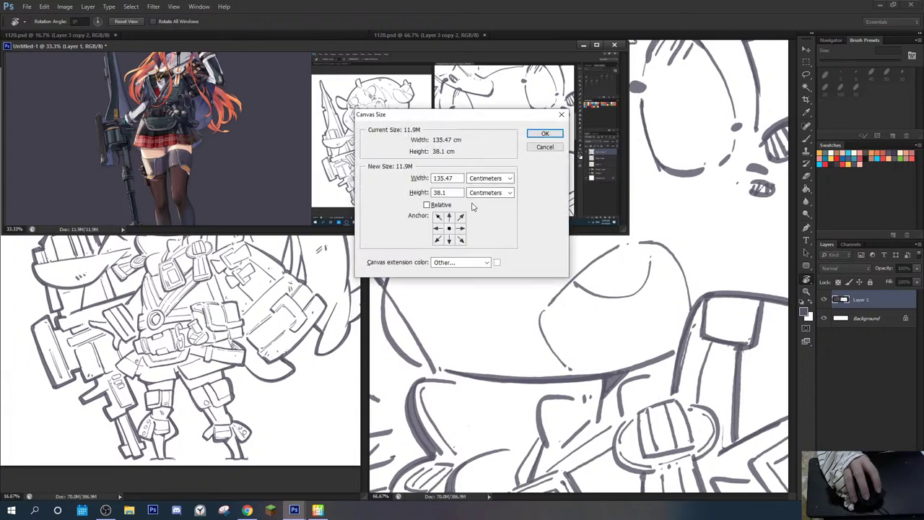
pyautogui.click(490, 178)
pyautogui.click(486, 198)
pyautogui.doubleClick(446, 178)
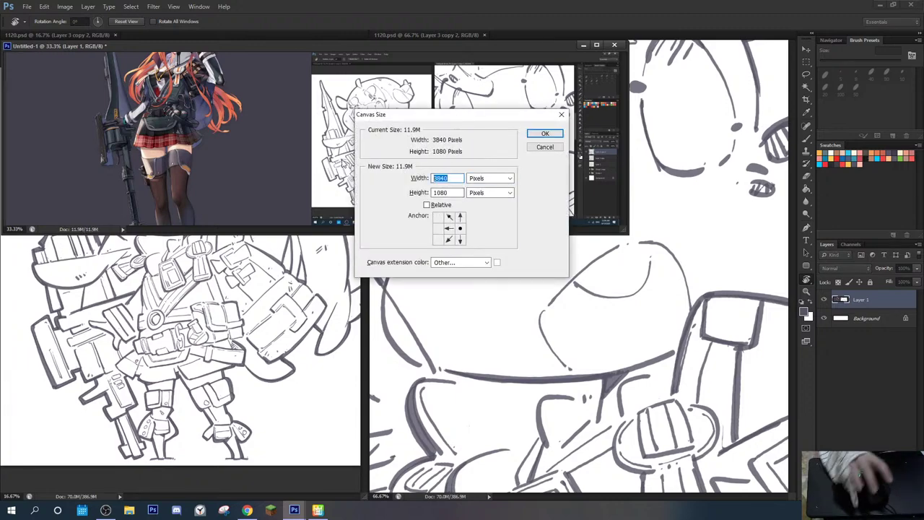
pyautogui.write('1920')
pyautogui.press('Return')
# Step: Export the screenshot for web as a maximum-quality JPEG named wip-2 in the 1120 folder, and close the document without saving it
pyautogui.hotkey('alt', 'shift', 'ctrl', 's')
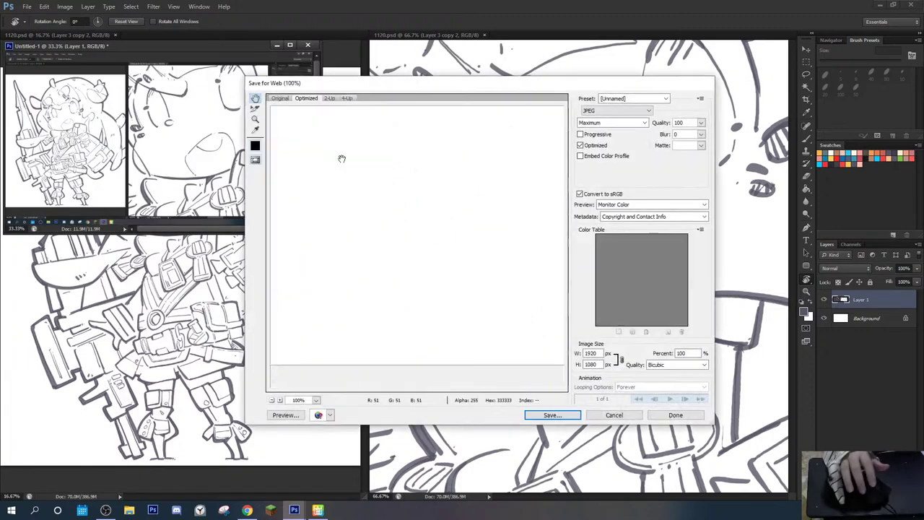
pyautogui.press('Return')
pyautogui.write('wip-2')
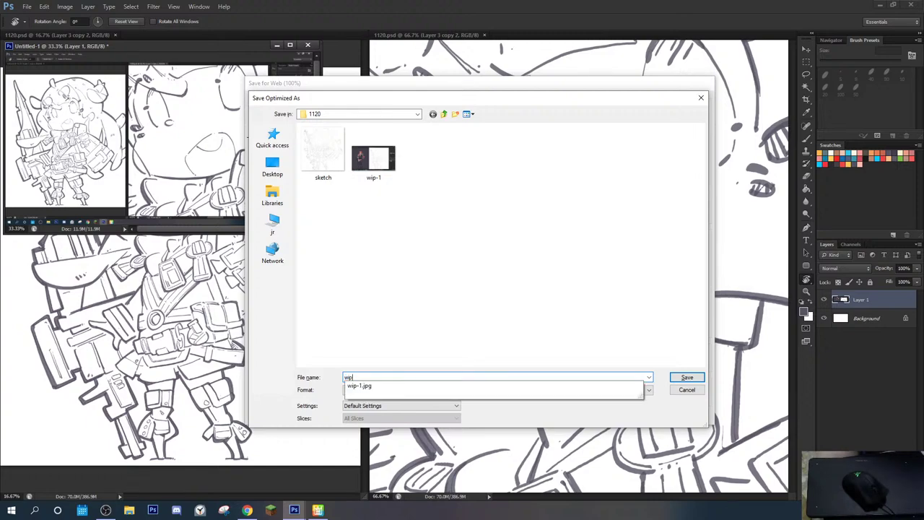
pyautogui.press('Return')
pyautogui.hotkey('ctrl', 'w')
pyautogui.click(410, 192)
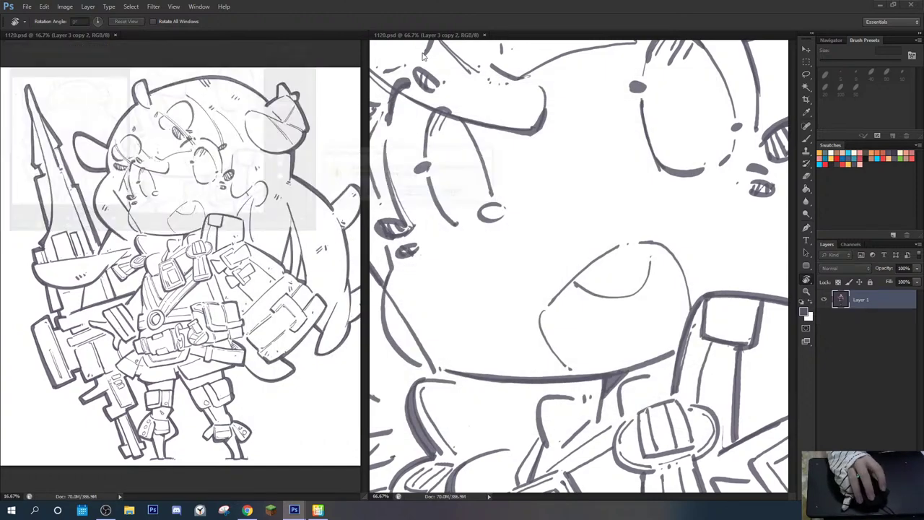
# Step: Save a JPEG copy of the line art from 1120.psd in the 1120 folder
pyautogui.hotkey('ctrl', 'shift', 's')
pyautogui.click(467, 284)
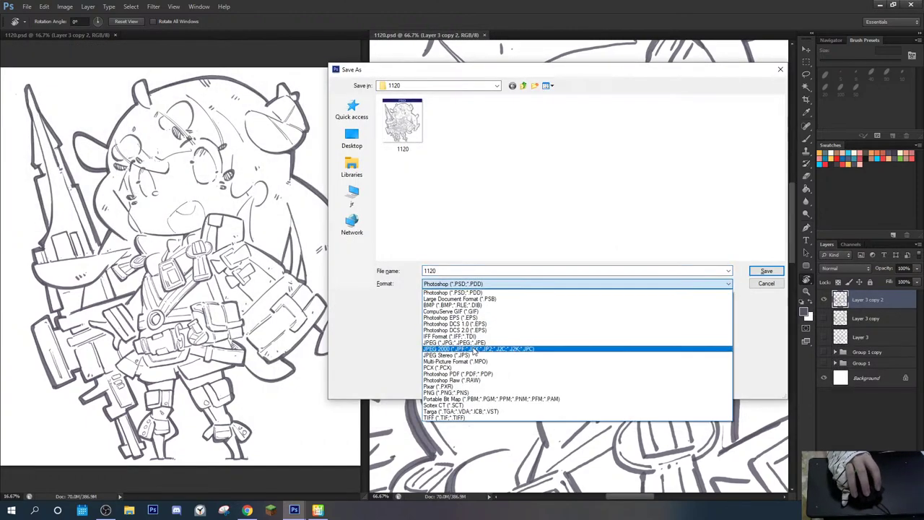
pyautogui.click(470, 348)
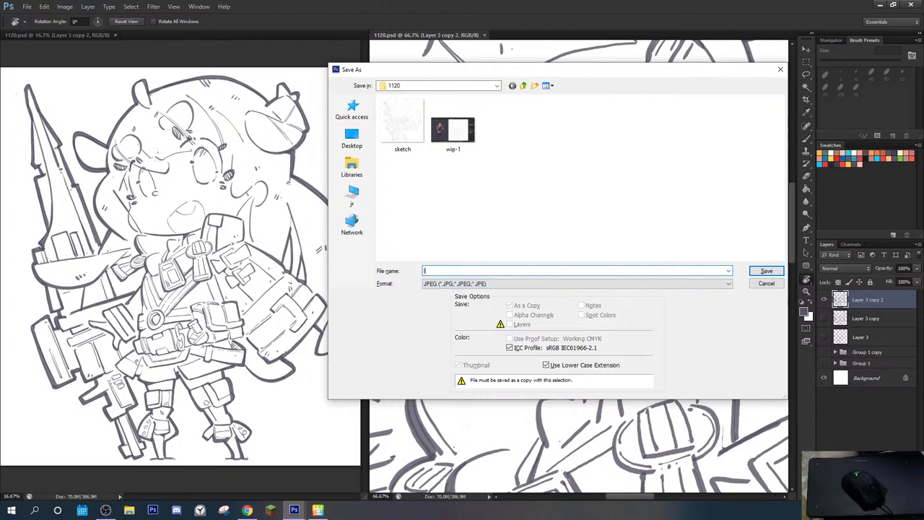
pyautogui.press('Return')
pyautogui.press('Return')
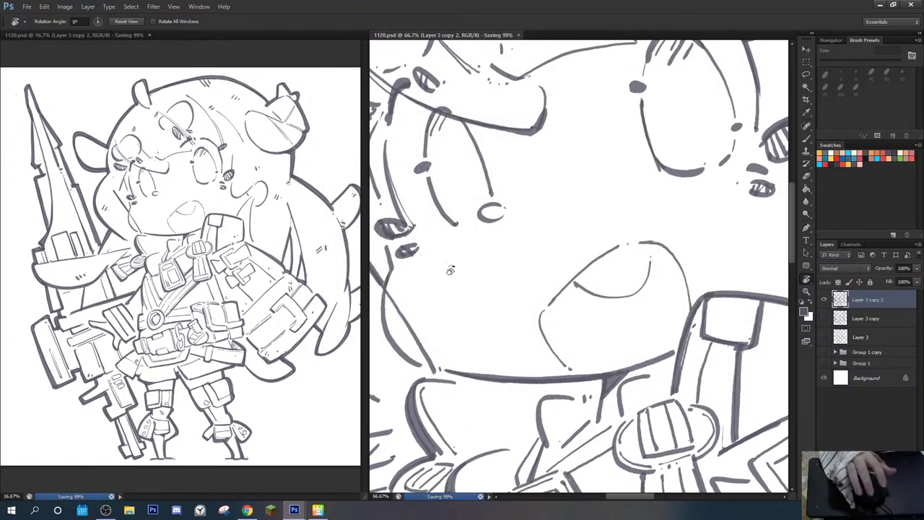
# Step: Close the extra close-up view of 1120.psd, keeping the full-figure view open, and switch to Discord
pyautogui.hotkey('ctrl', 'w')
pyautogui.click(177, 509)
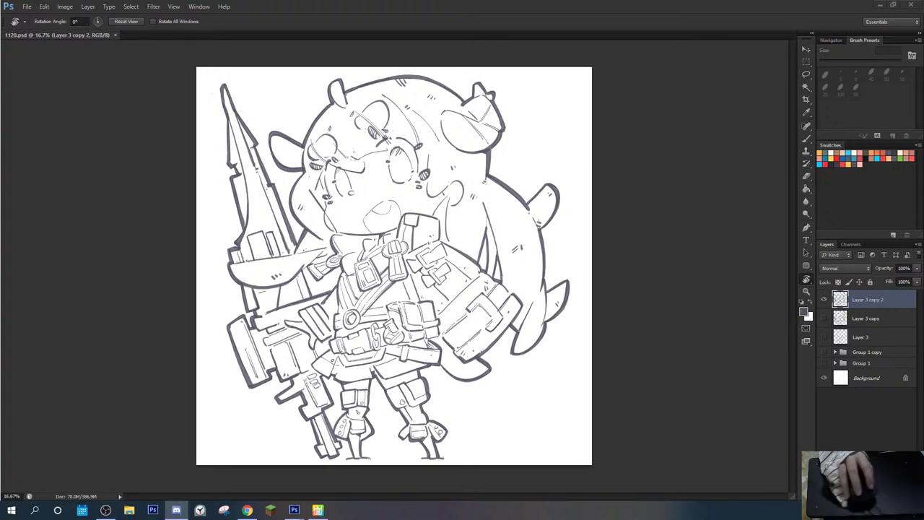
# Step: Select the lineart and wip-2 images in the 1120 folder in File Explorer, switch to Discord, and close the folder window
pyautogui.click(128, 510)
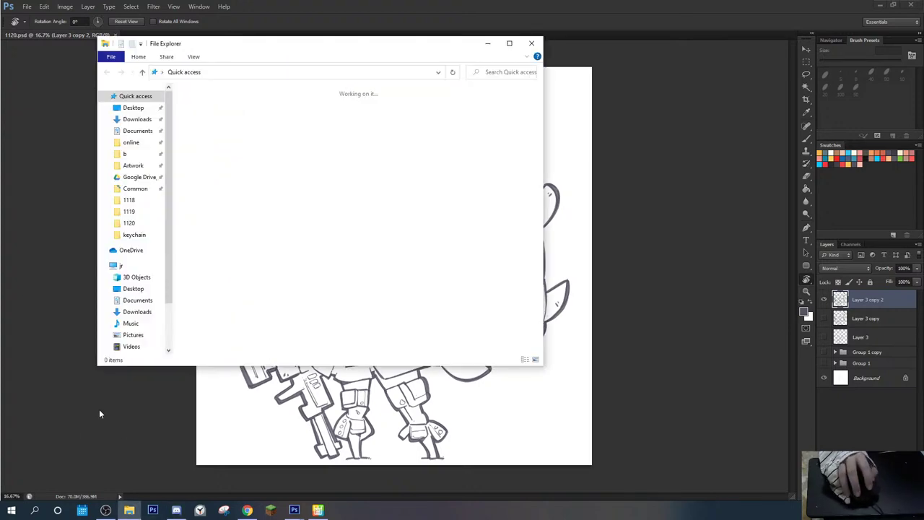
pyautogui.click(128, 222)
pyautogui.click(306, 139)
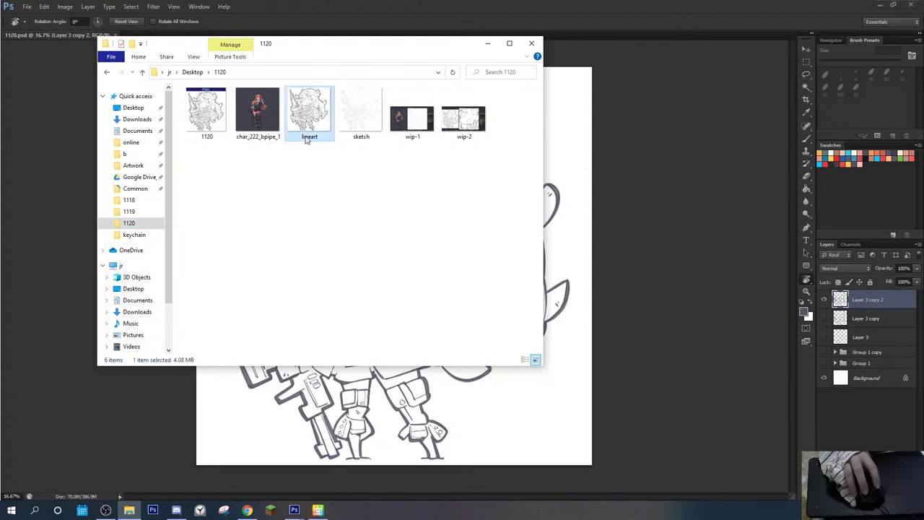
pyautogui.keyDown('ctrl'); pyautogui.click(463, 115); pyautogui.keyUp('ctrl')
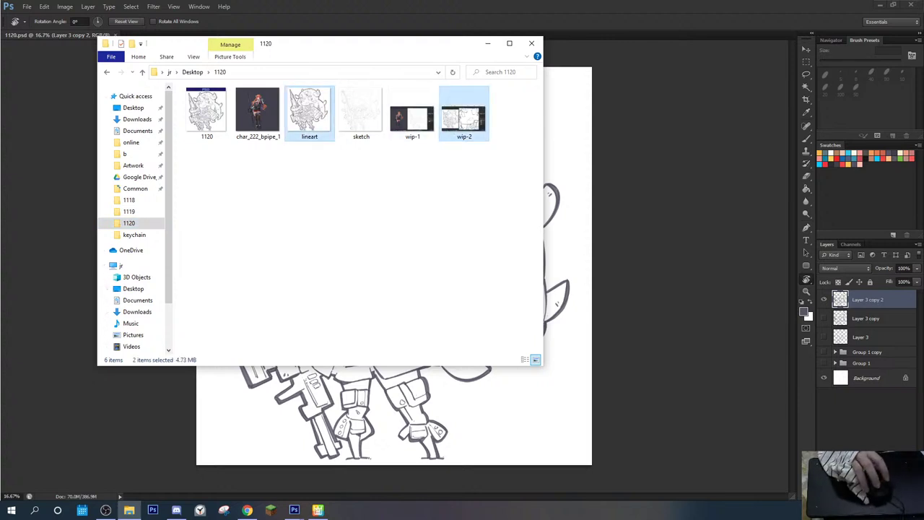
pyautogui.click(176, 509)
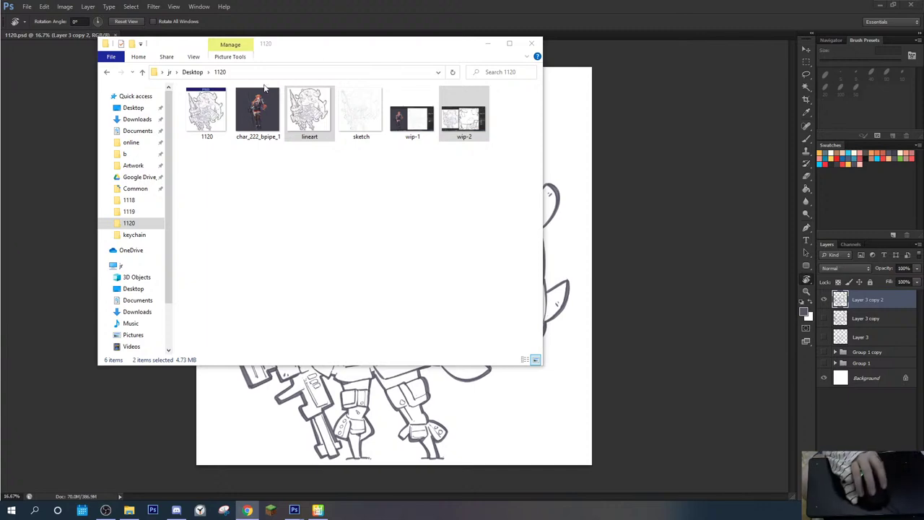
pyautogui.click(531, 43)
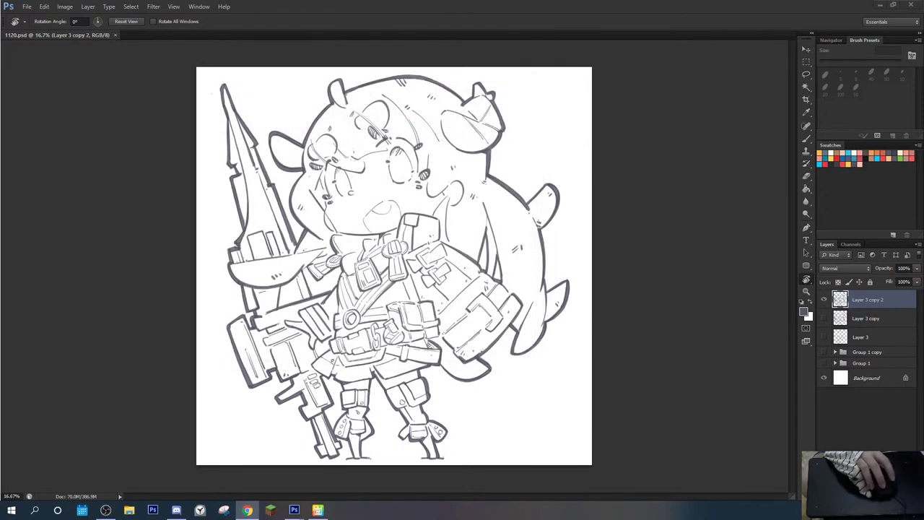